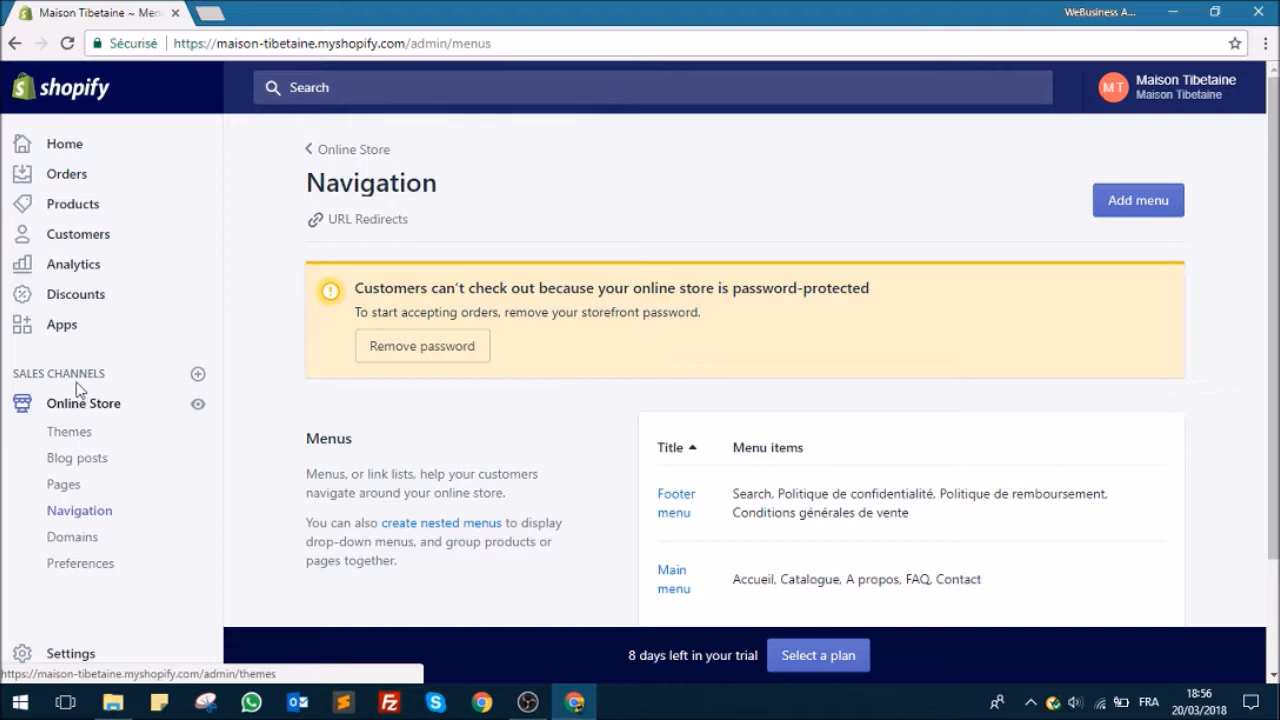
Step: Open the online store's themes page and visit the Shopify Theme Store to look over its front page
click(84, 434)
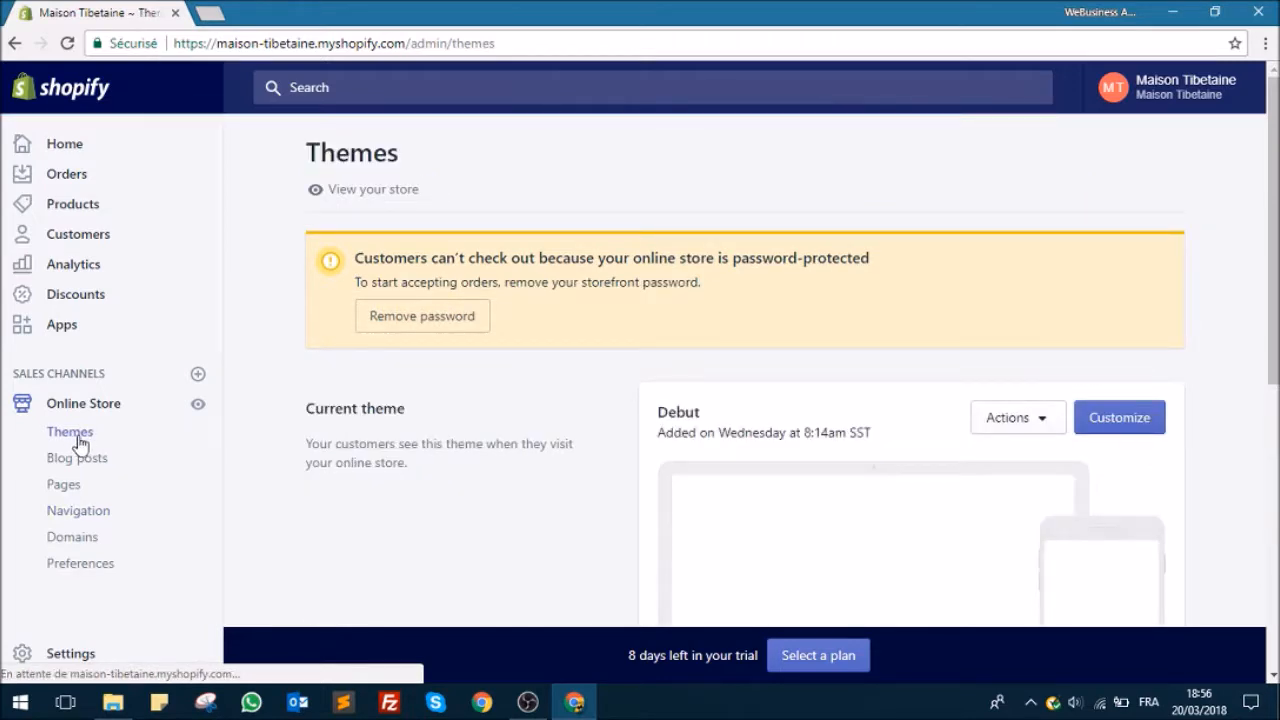
scroll(590, 268, down, 3)
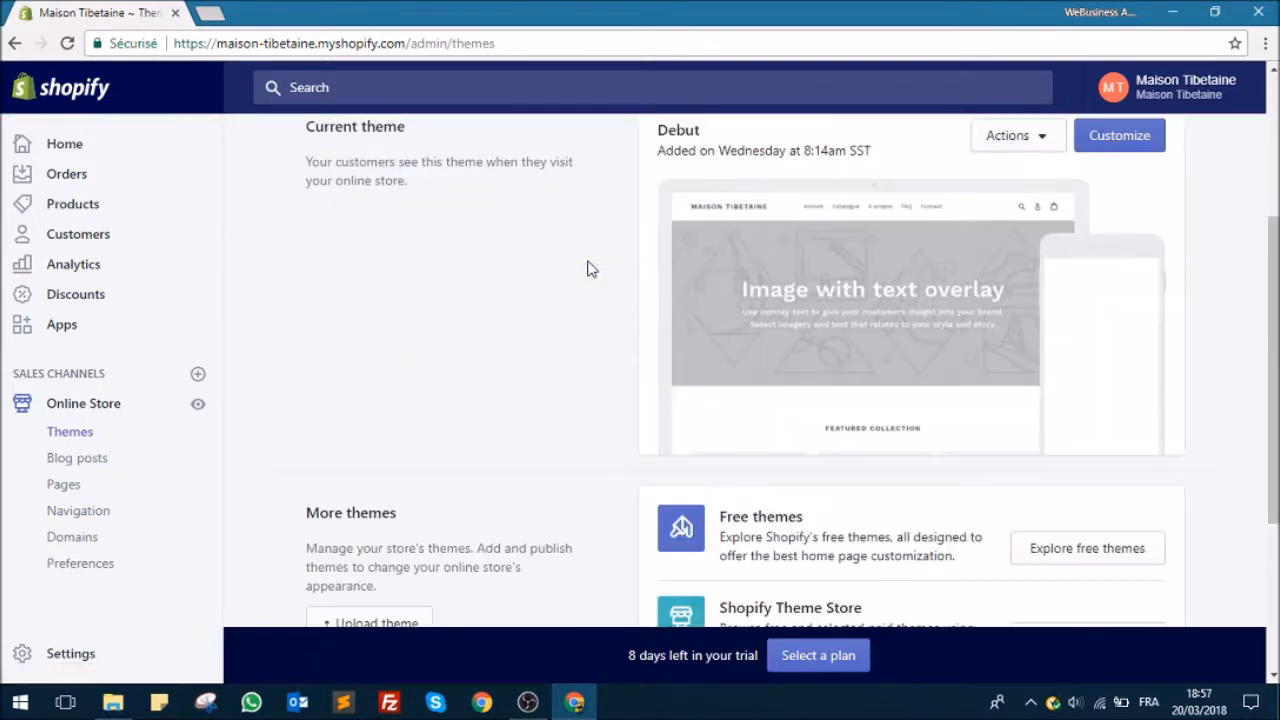
scroll(553, 268, down, 3)
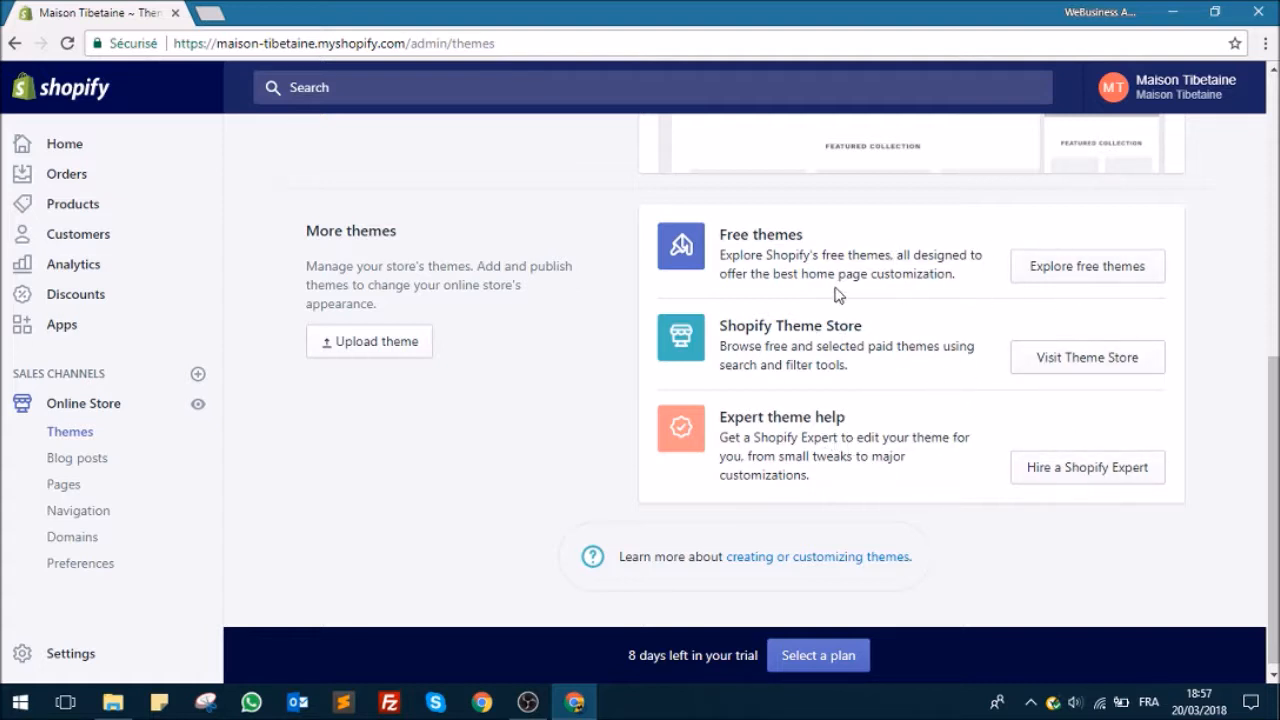
click(1063, 358)
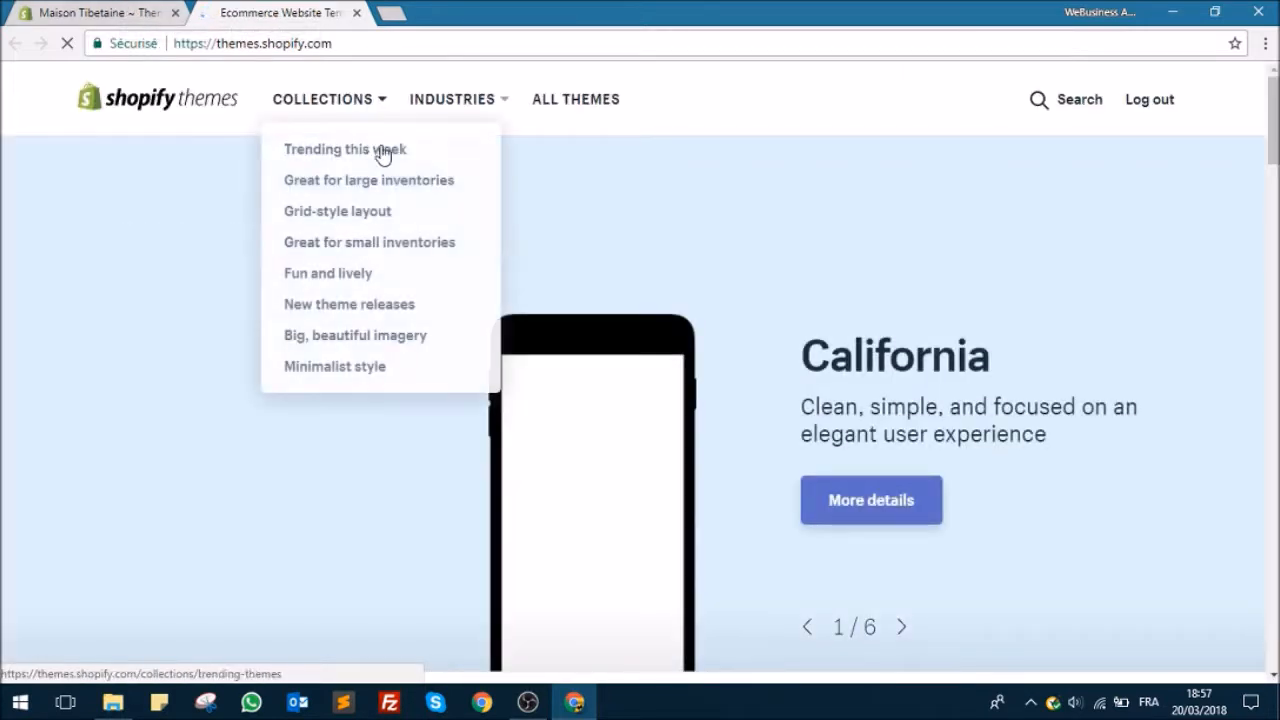
scroll(697, 200, down, 3)
scroll(729, 200, down, 5)
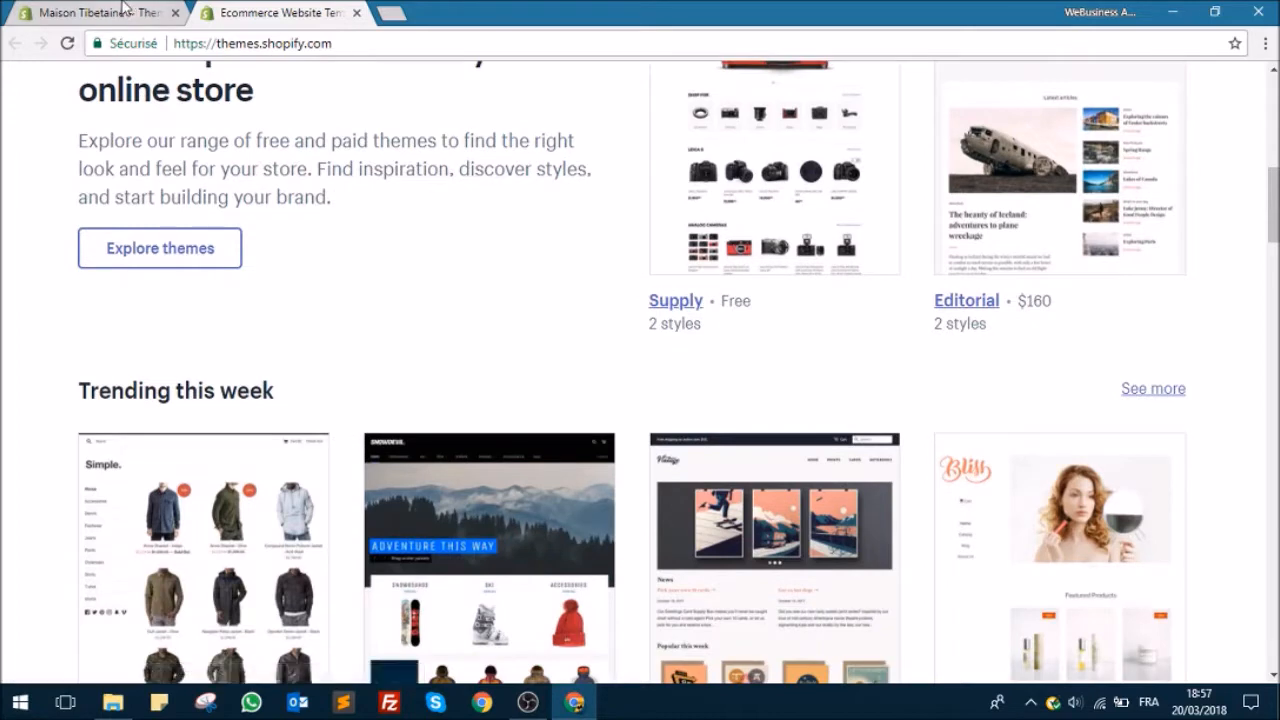
Step: Return to the store admin, view the live storefront with its current theme, and close the storefront
click(120, 12)
scroll(533, 289, up, 2)
scroll(545, 285, up, 2)
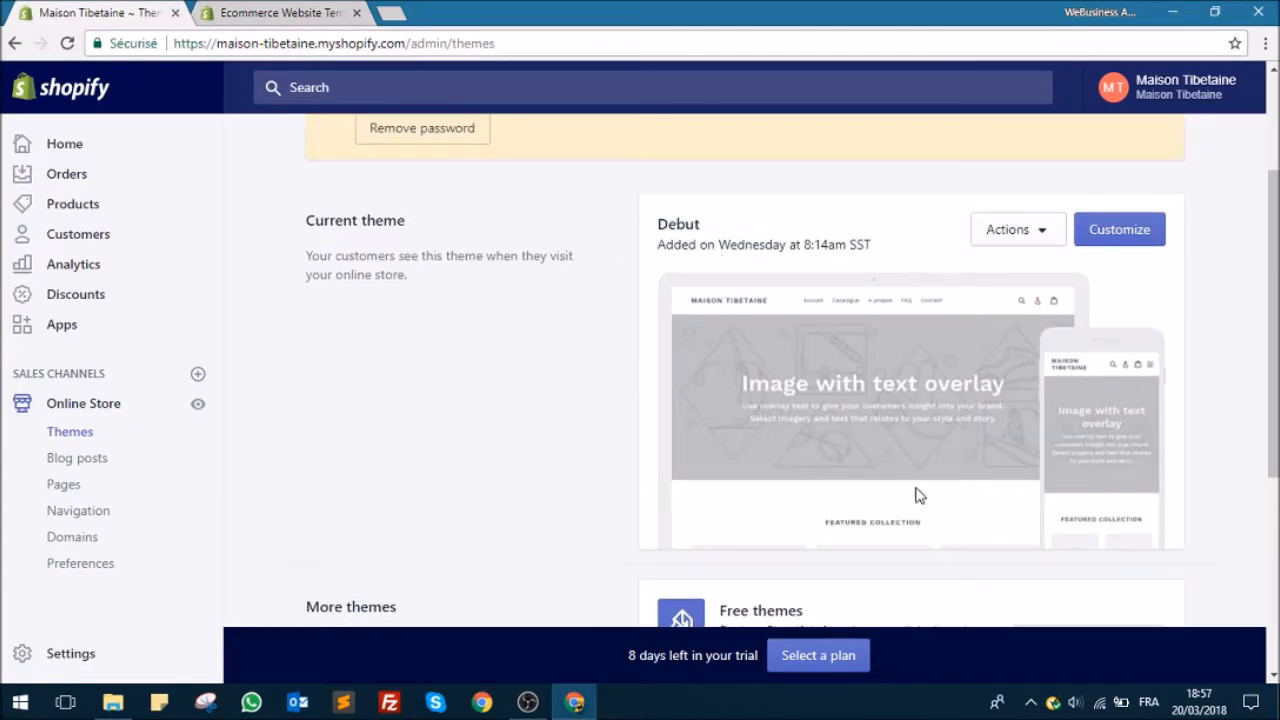
click(198, 404)
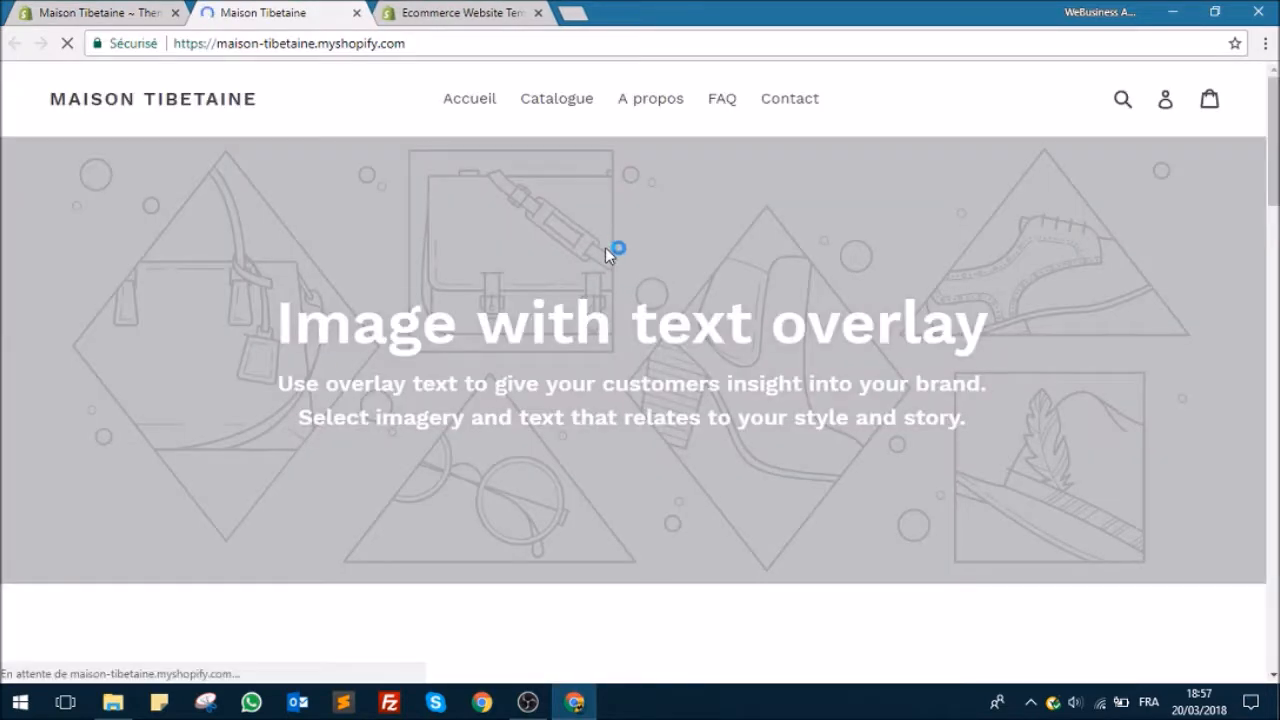
scroll(605, 248, down, 6)
scroll(594, 249, up, 5)
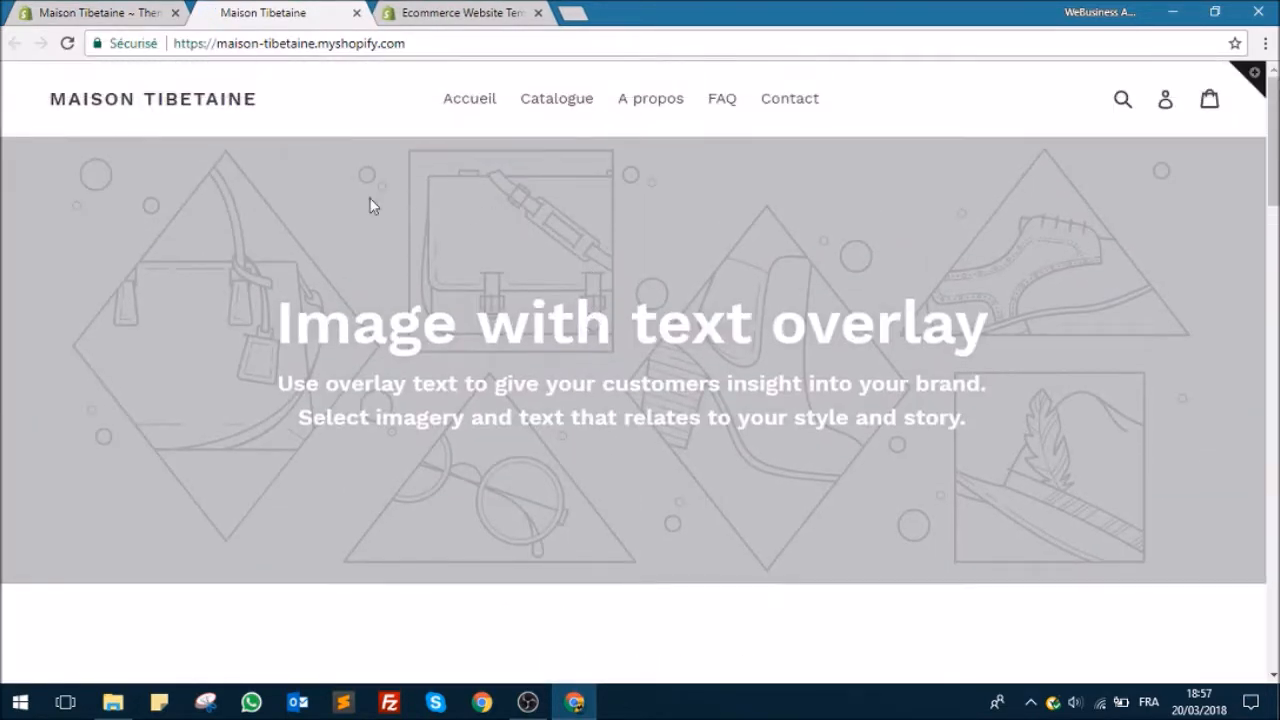
click(357, 13)
Step: Examine the Theme Store's featured, trending, large-inventory and grid-style themes with their prices, and close the Theme Store
click(271, 12)
scroll(631, 237, up, 3)
scroll(1048, 394, down, 5)
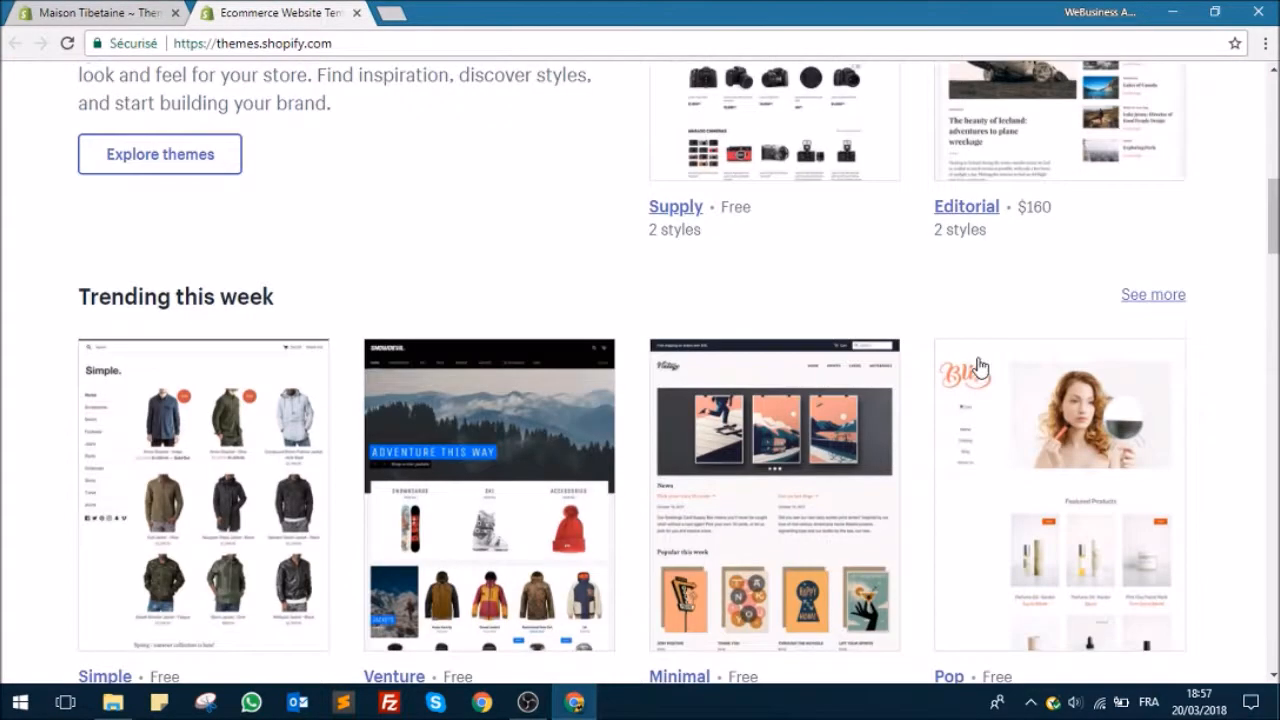
scroll(290, 255, down, 5)
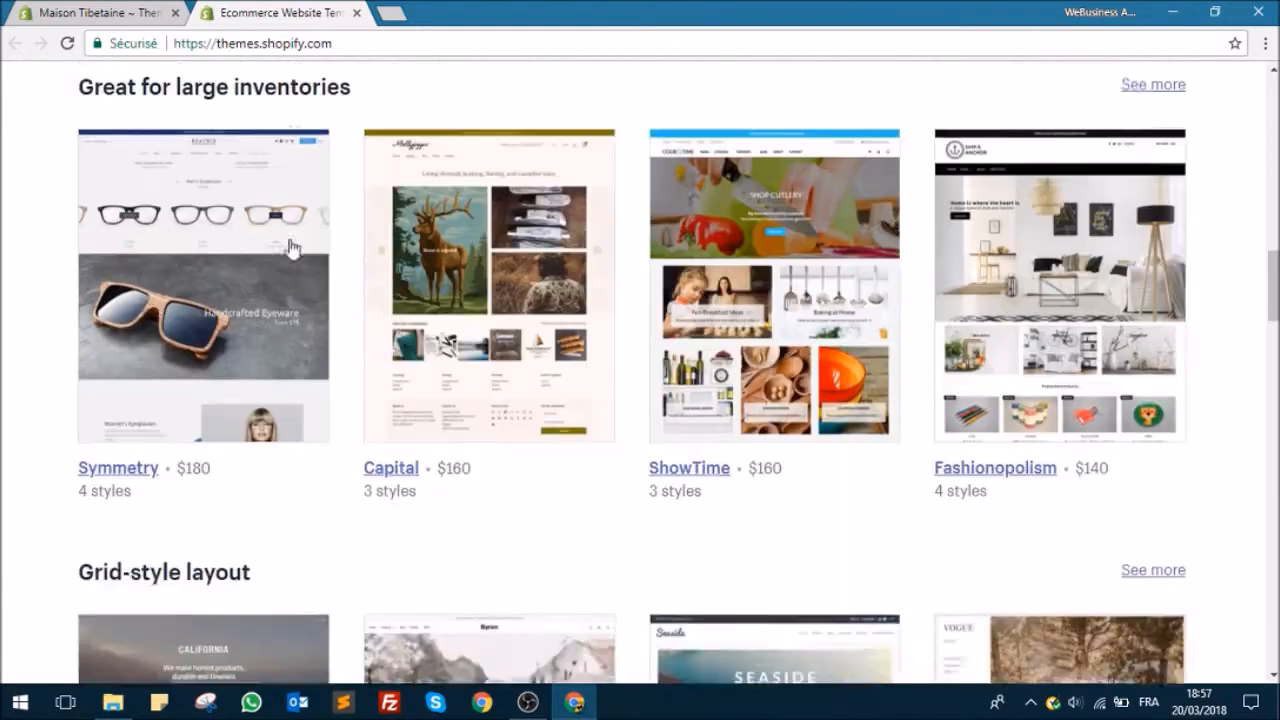
scroll(677, 243, down, 4)
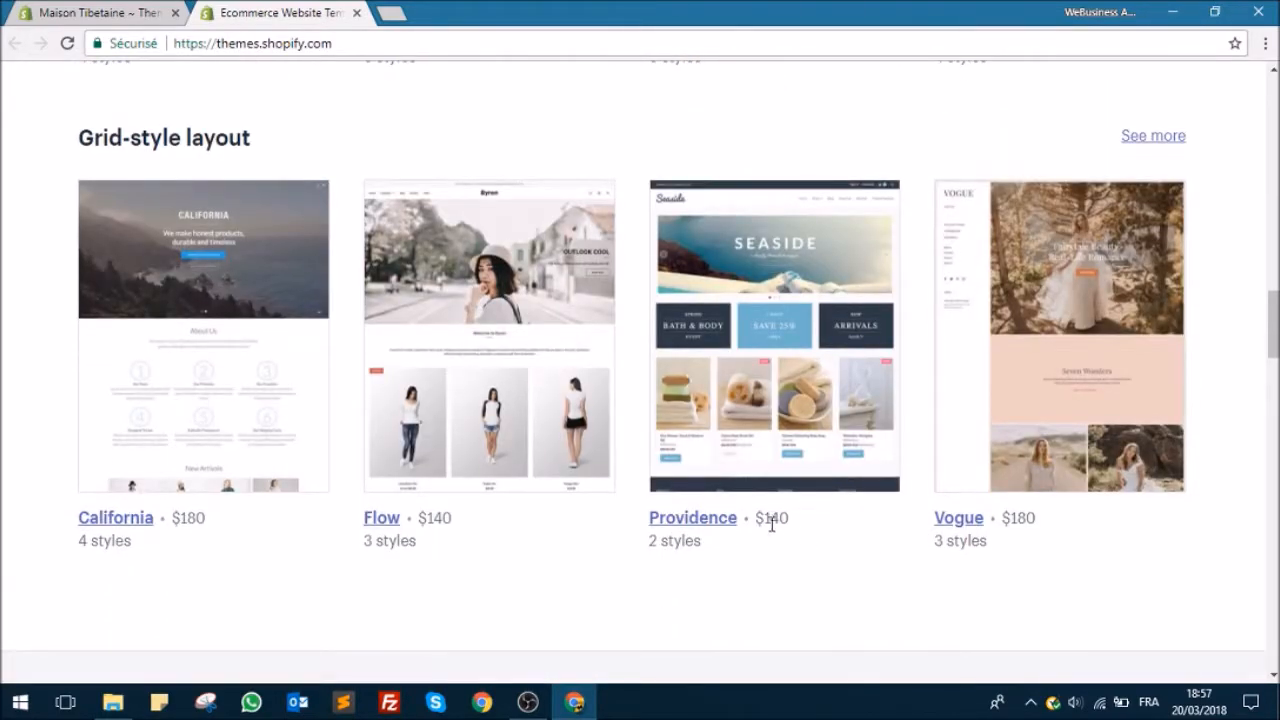
scroll(560, 342, up, 10)
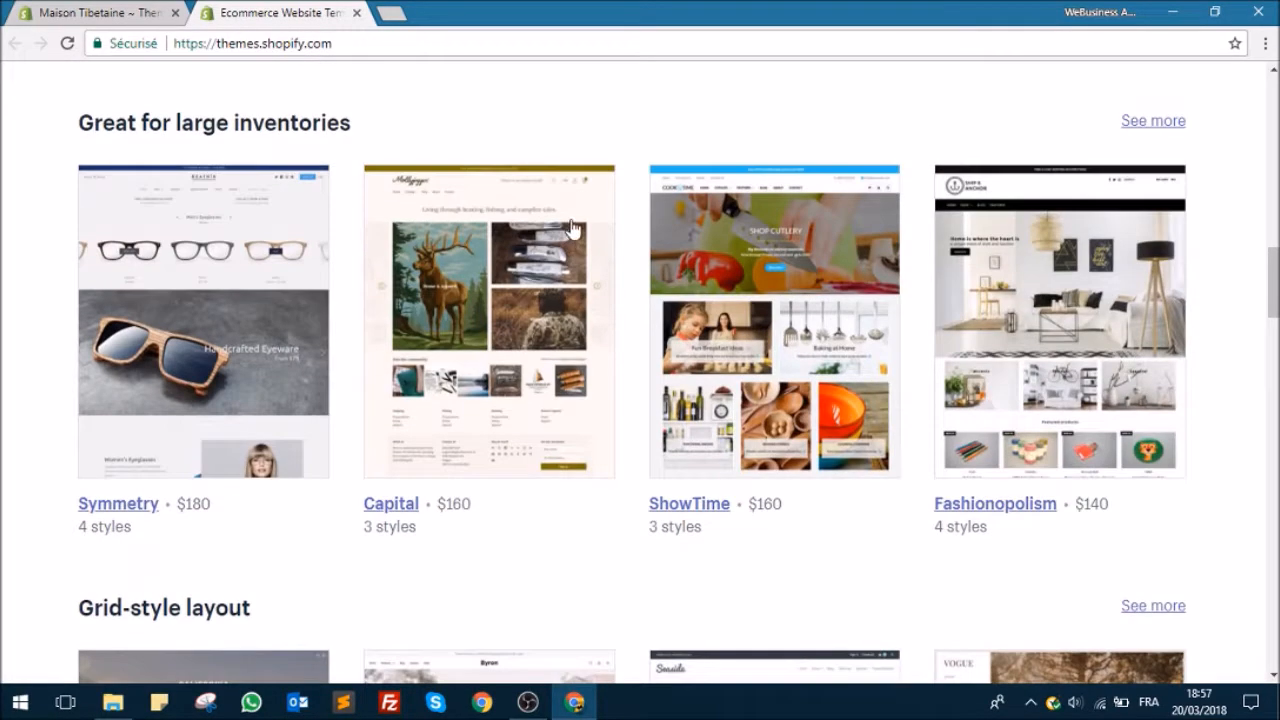
scroll(537, 323, down, 4)
scroll(513, 320, down, 3)
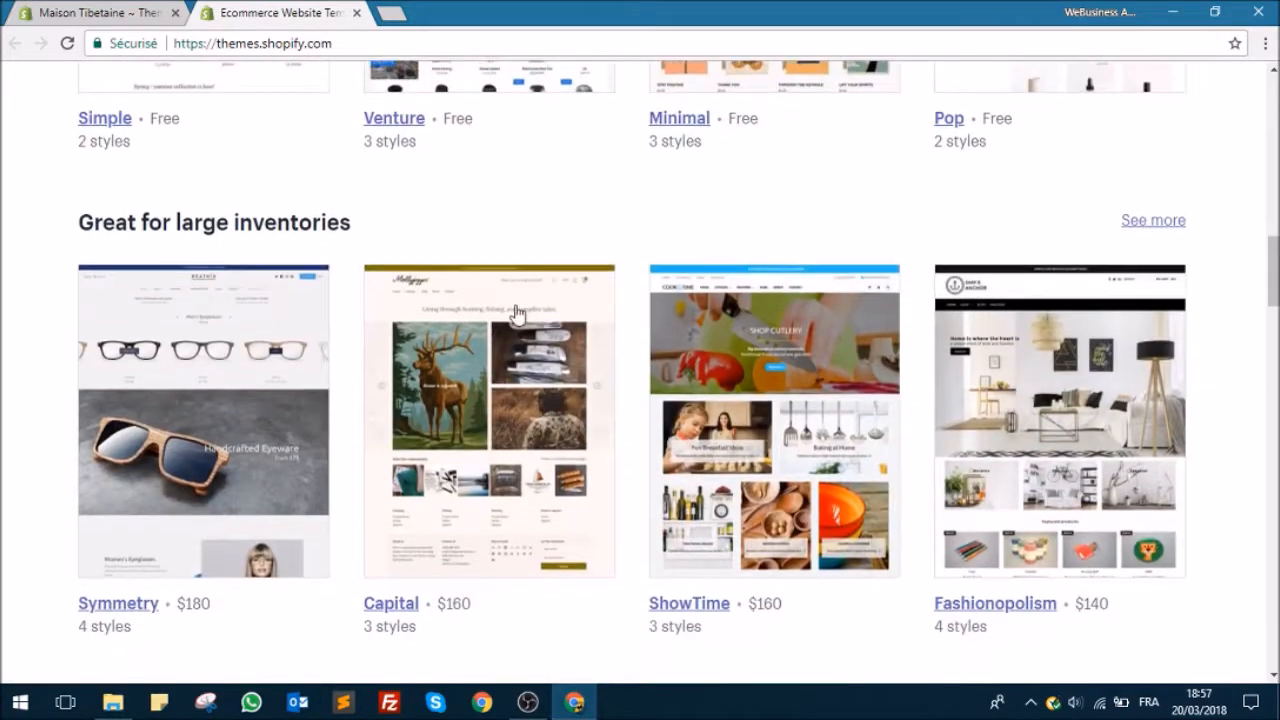
scroll(510, 298, up, 7)
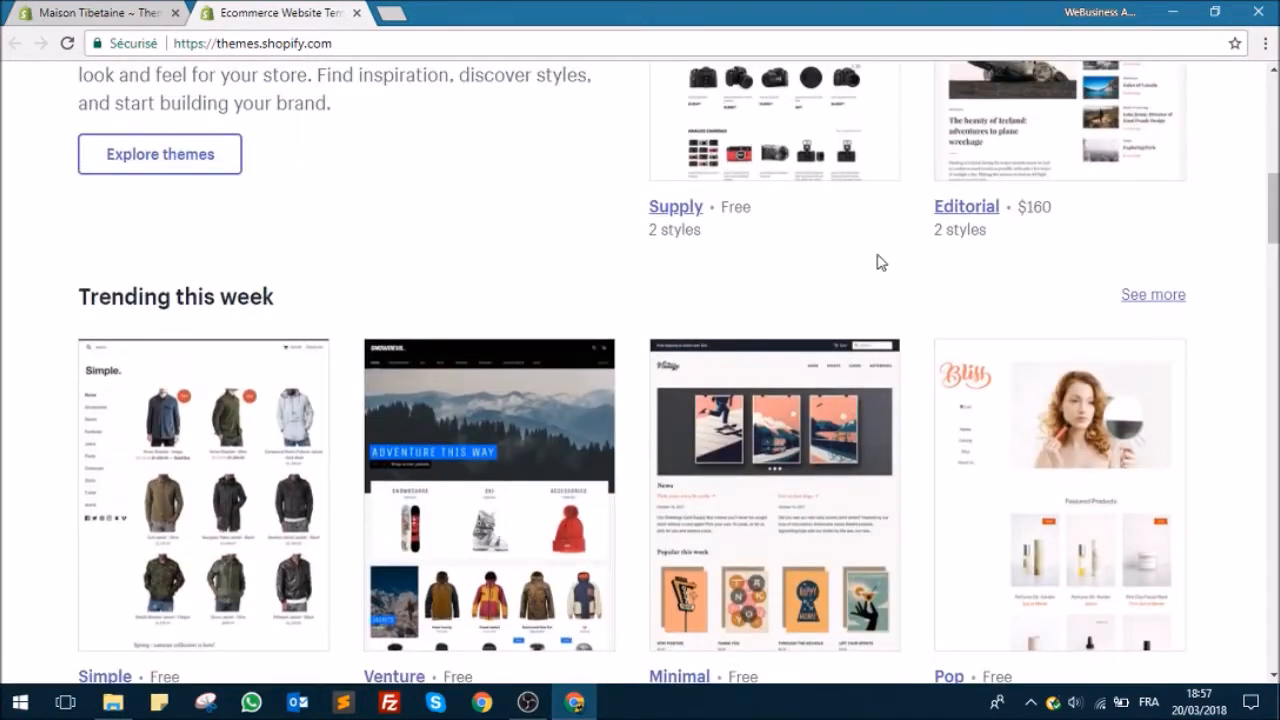
scroll(860, 258, down, 3)
scroll(700, 222, up, 3)
scroll(672, 220, up, 3)
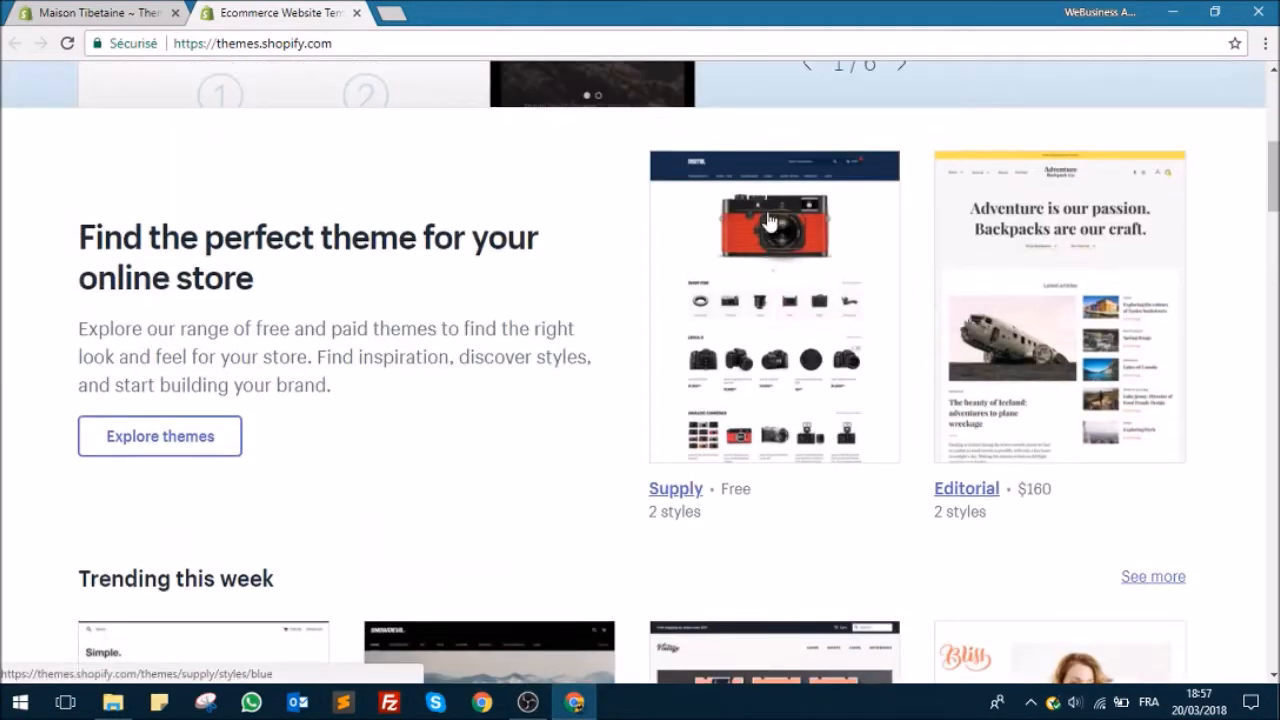
scroll(1060, 325, down, 4)
scroll(1068, 323, down, 1)
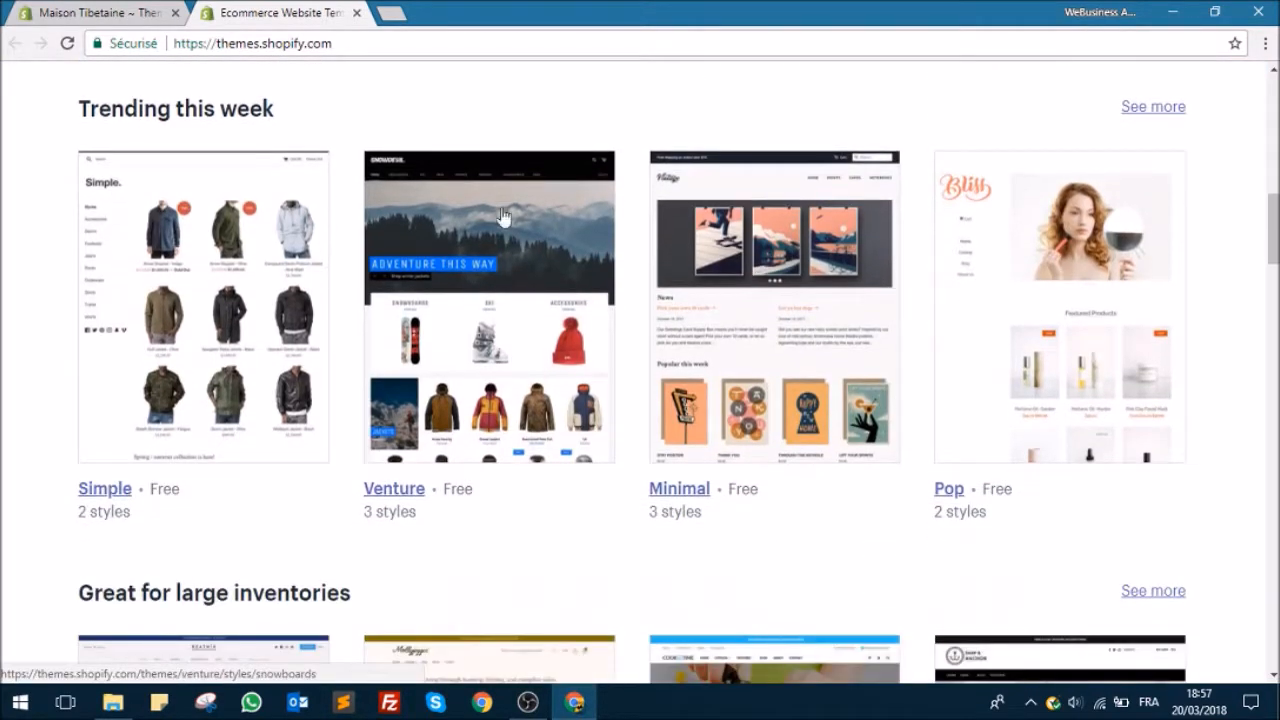
click(357, 13)
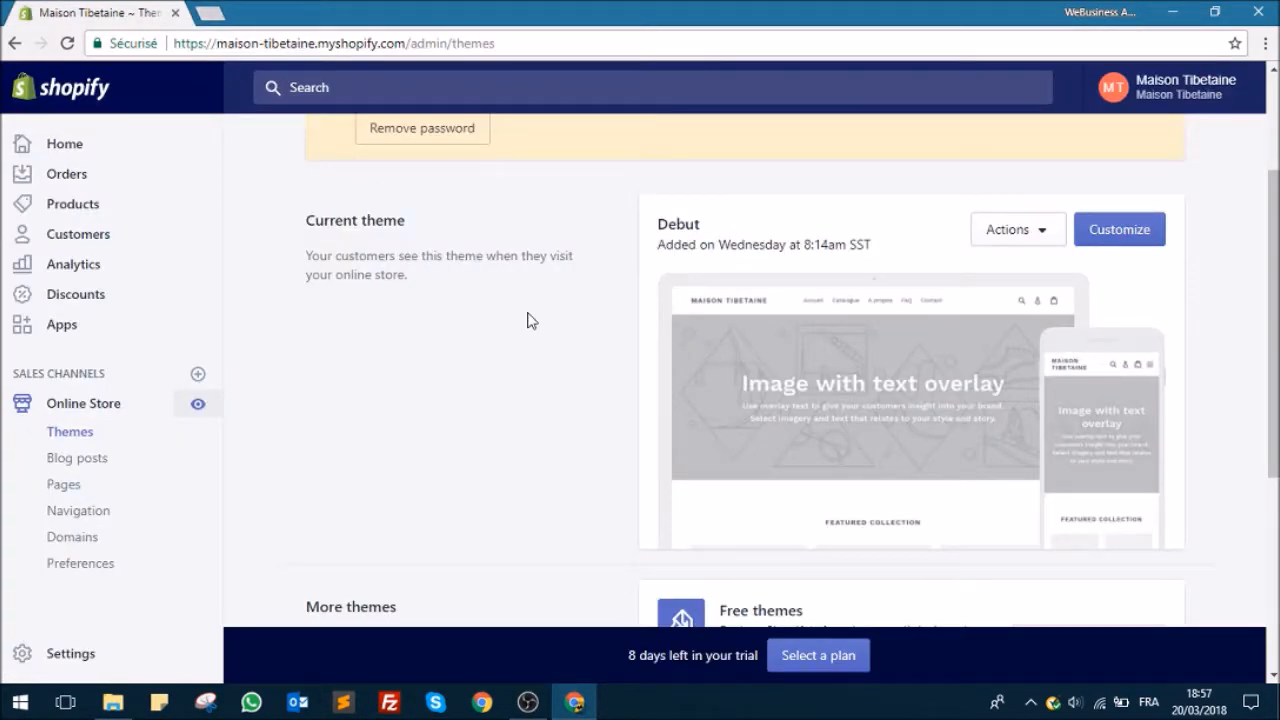
Step: Open Shopify's free themes selection from the themes page and look through the available themes down to Brooklyn
scroll(535, 300, down, 4)
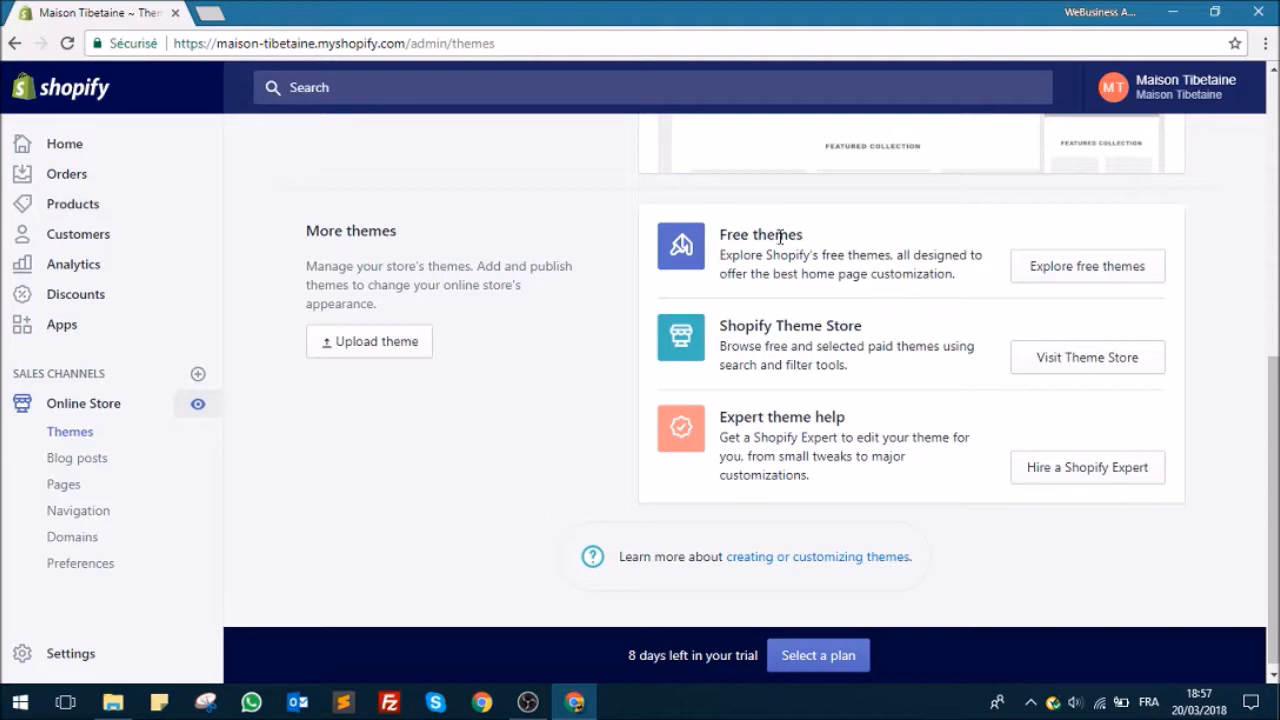
click(1077, 268)
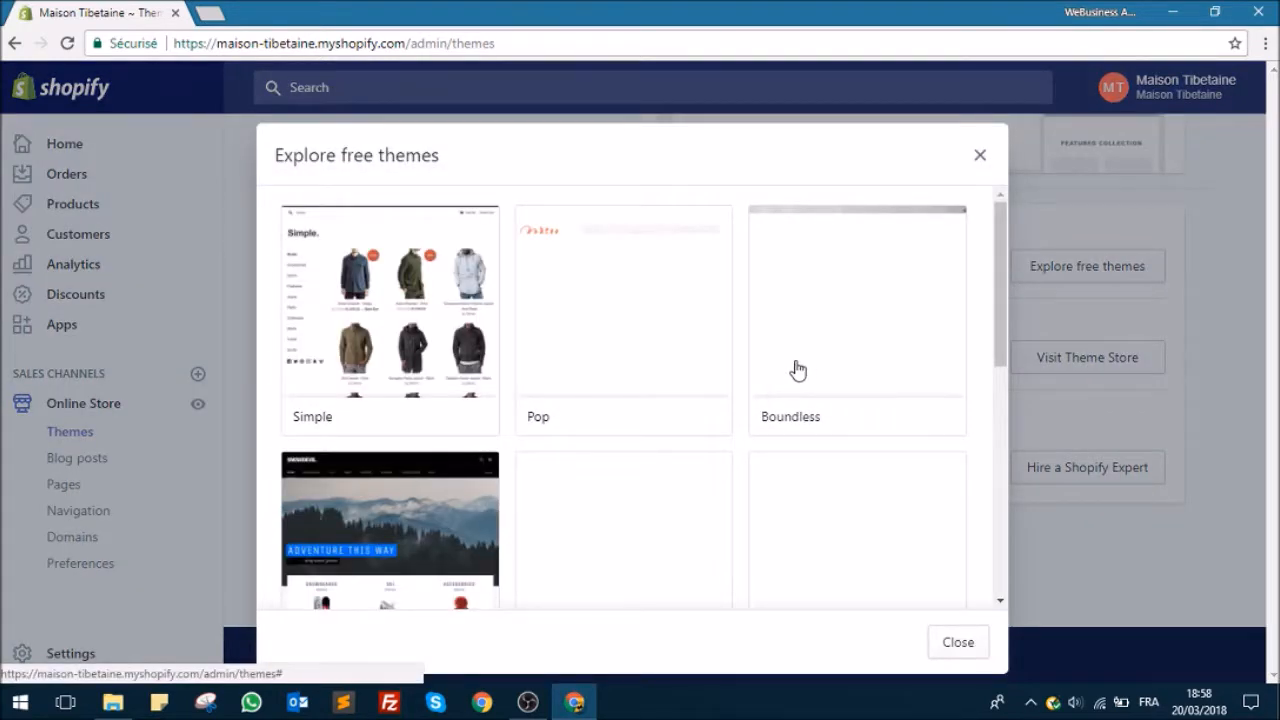
scroll(723, 294, down, 1)
scroll(600, 350, up, 1)
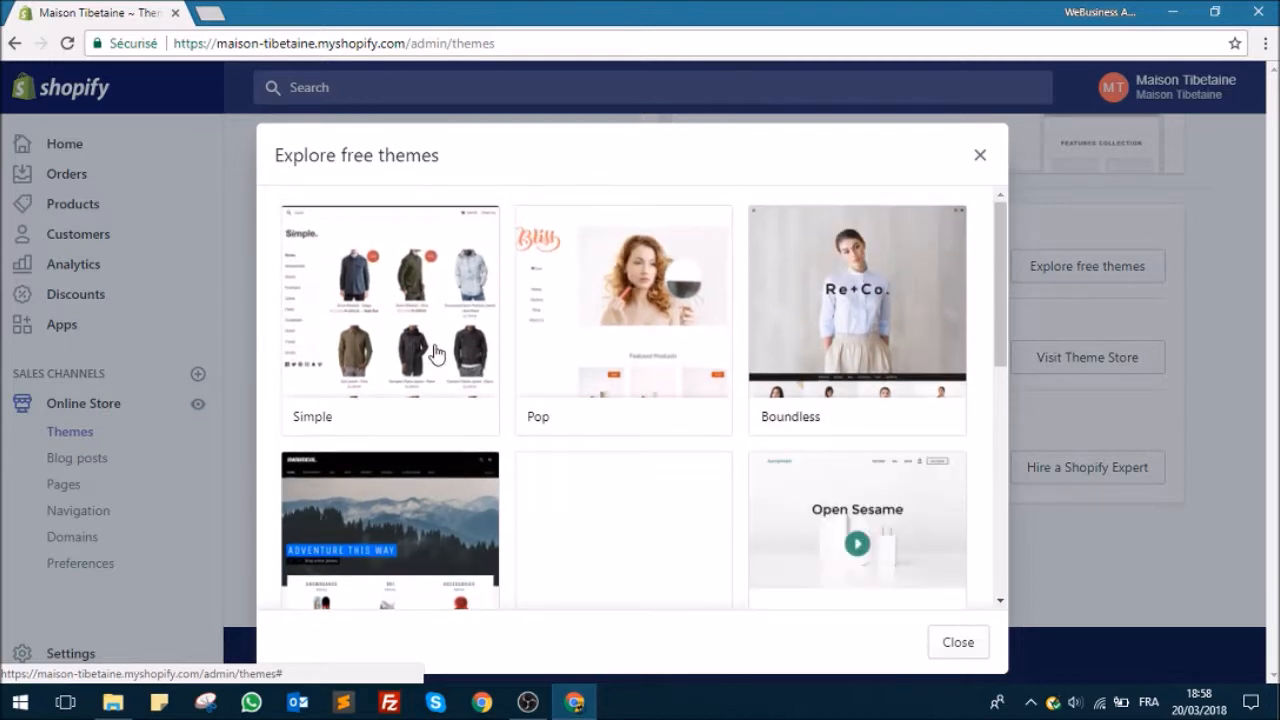
scroll(831, 380, down, 2)
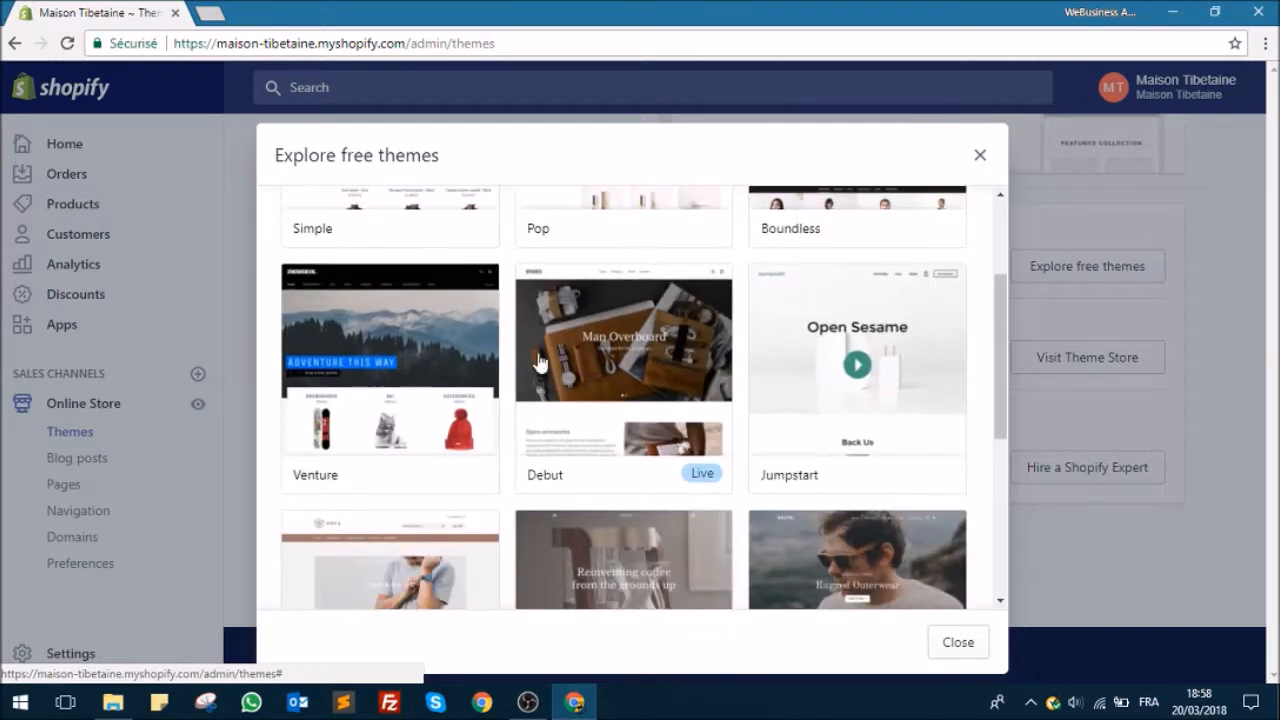
scroll(480, 350, down, 1)
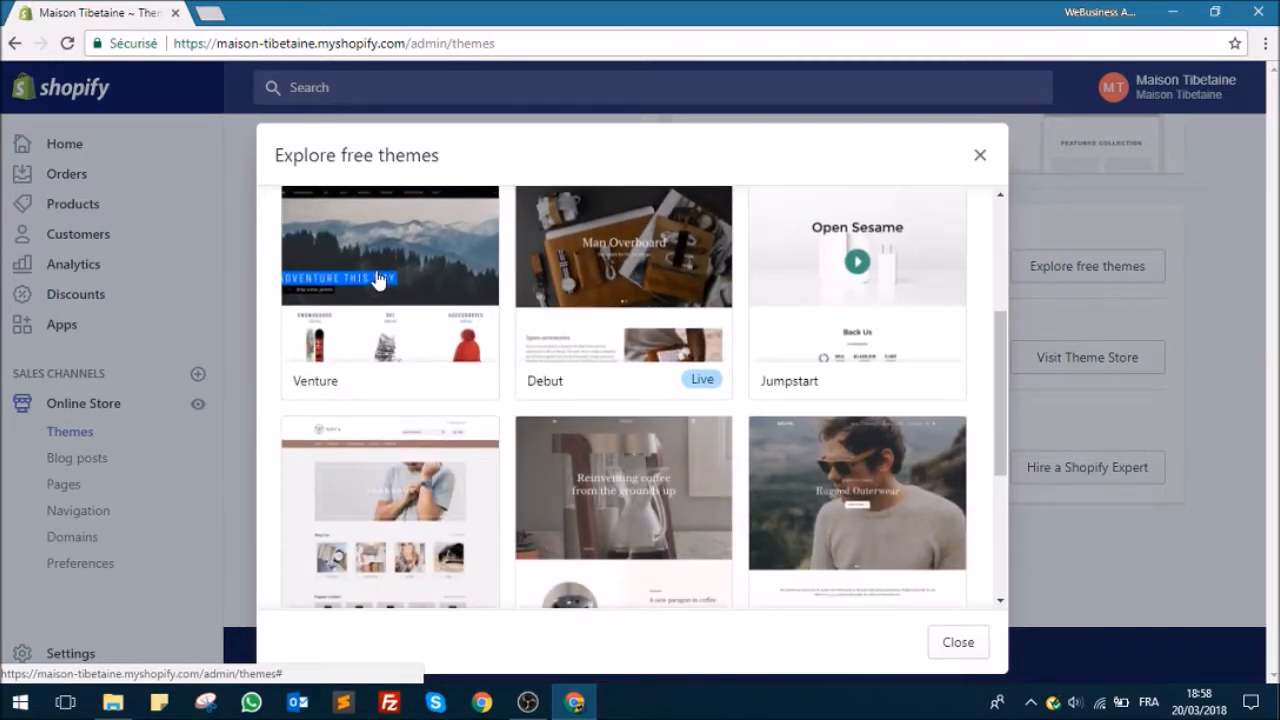
scroll(622, 350, down, 1)
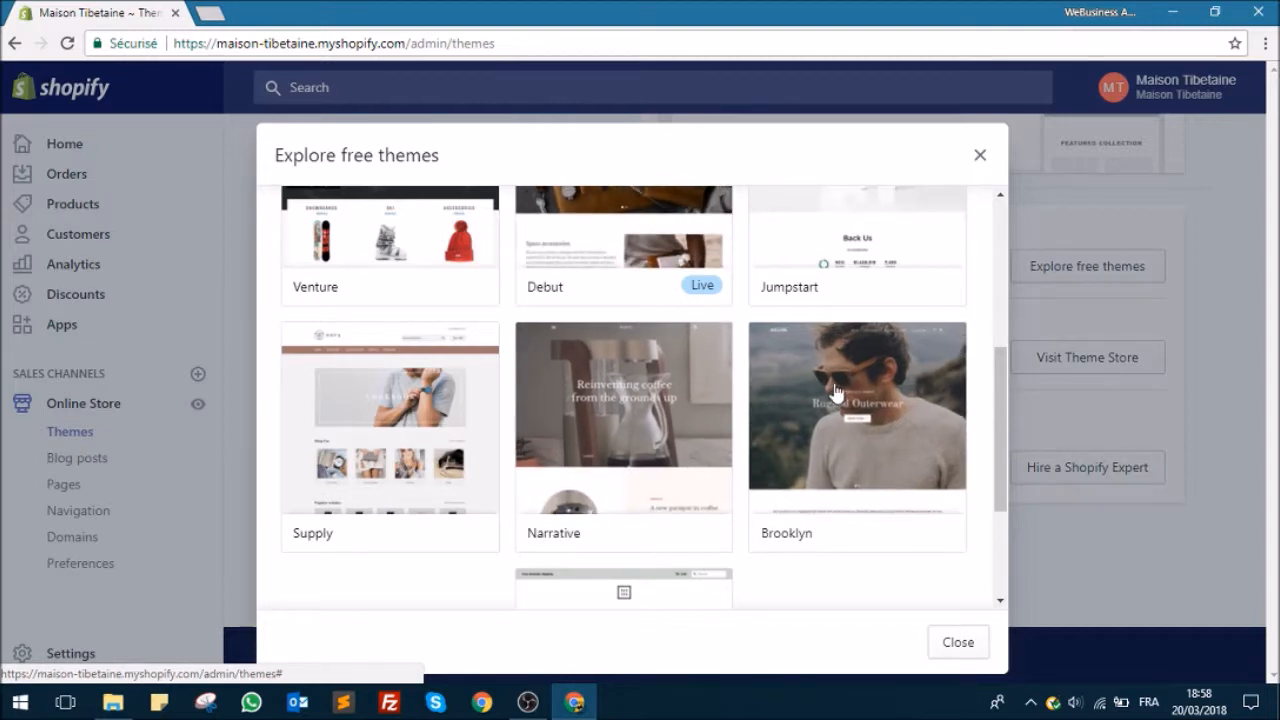
scroll(845, 391, down, 1)
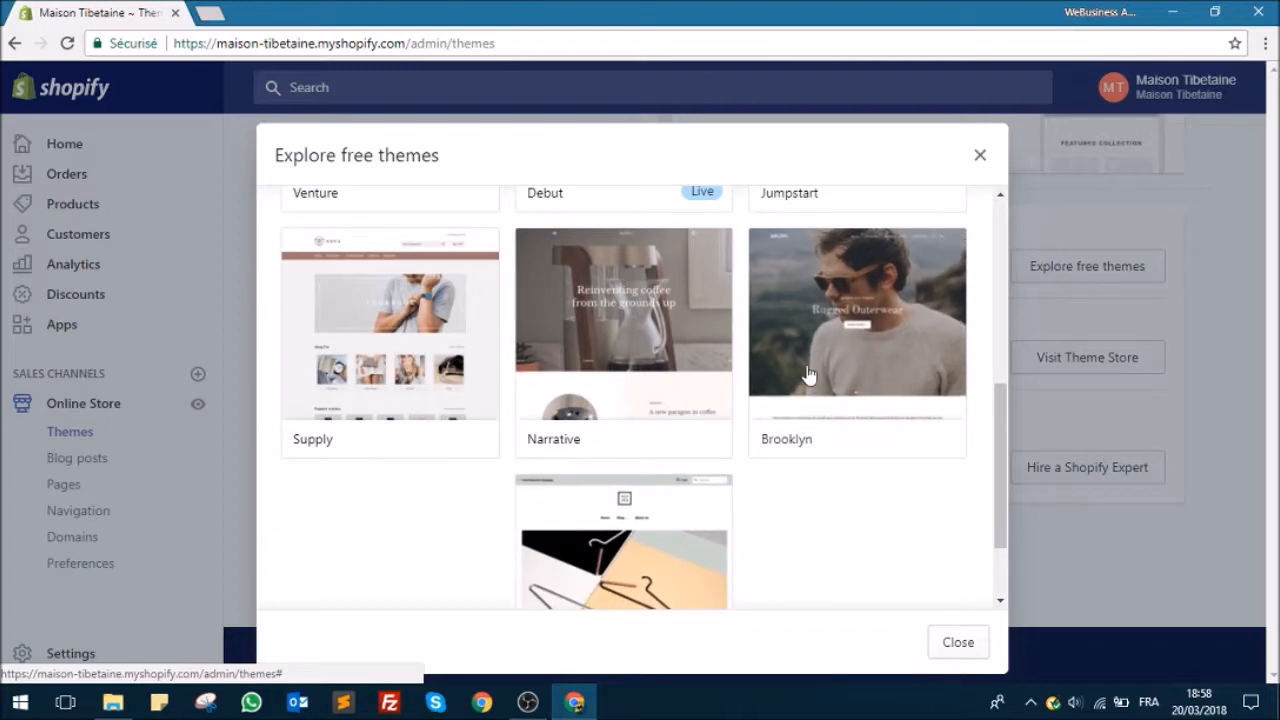
Step: Compare the Classic and Playful styles of the Brooklyn theme and add Brooklyn to the store in the Playful style
click(817, 351)
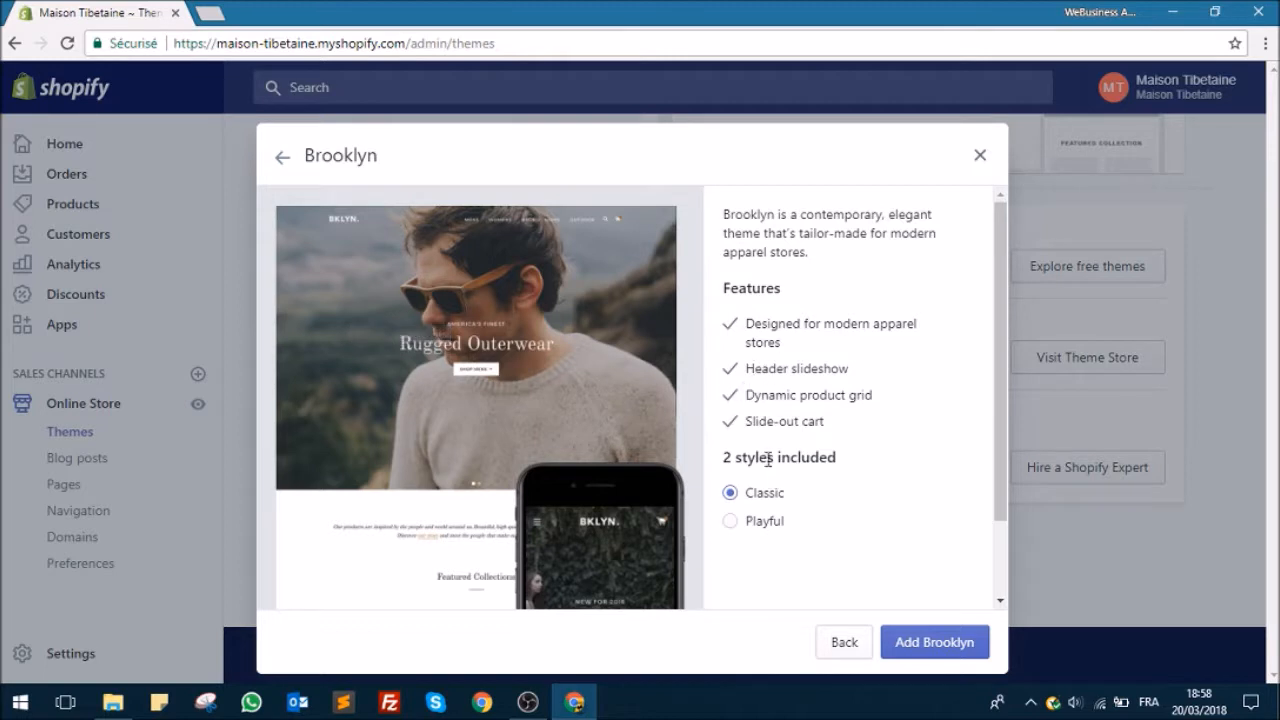
click(731, 522)
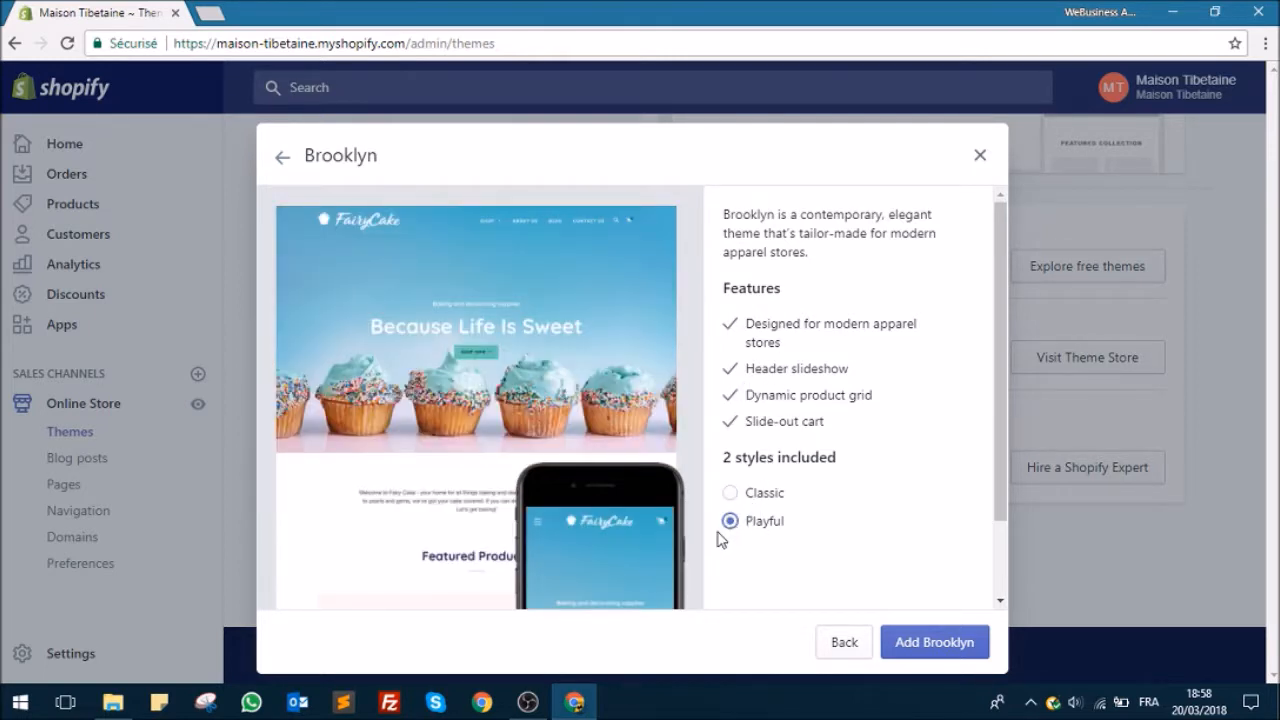
click(730, 492)
click(732, 522)
click(730, 492)
click(731, 521)
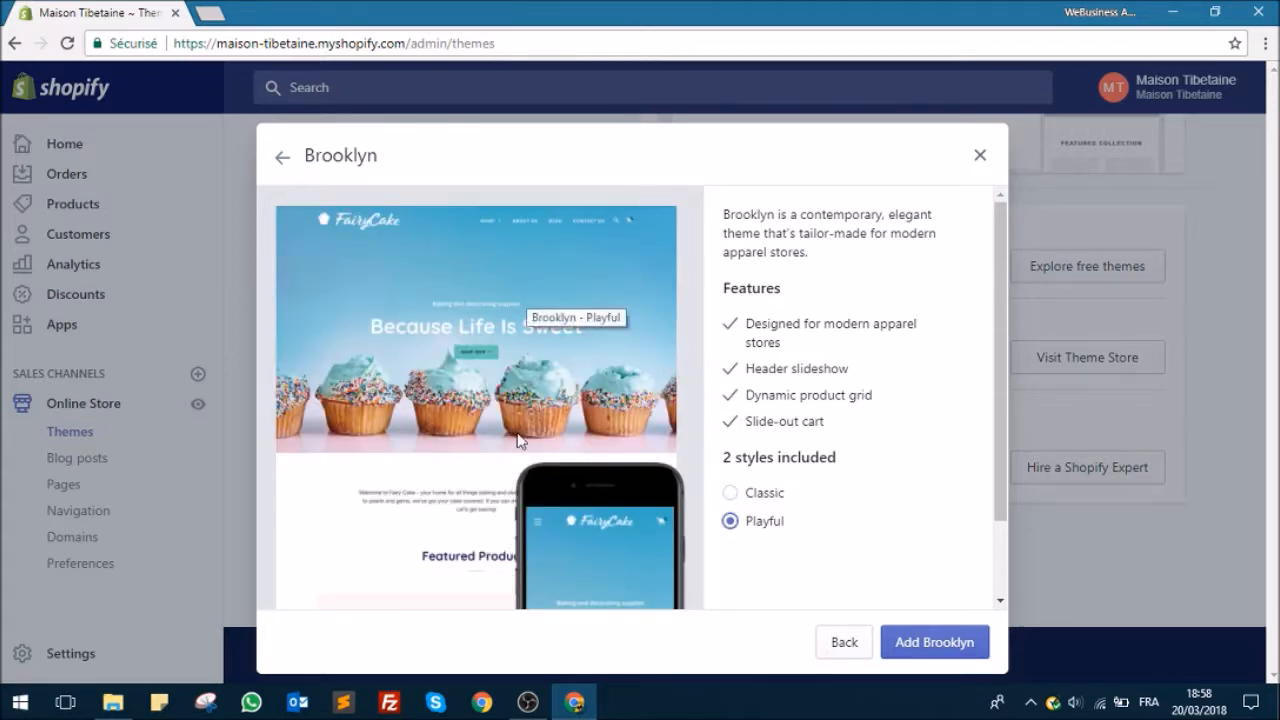
click(935, 642)
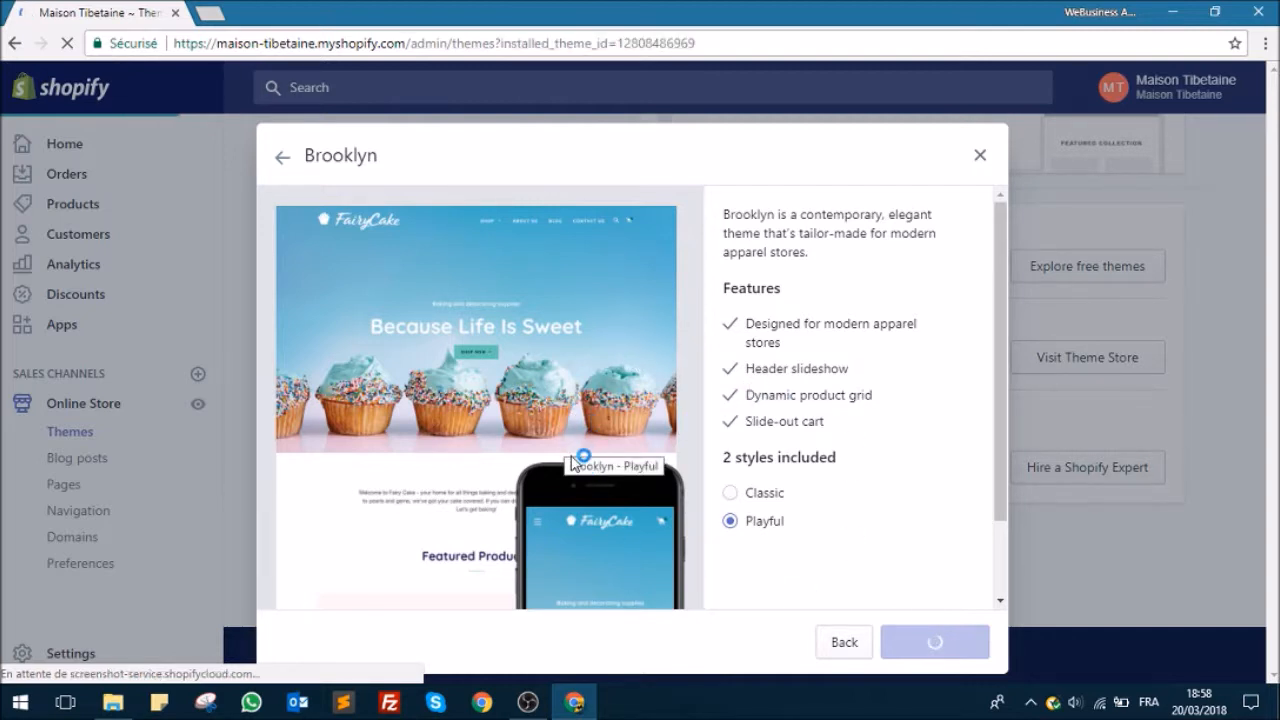
Step: Preview the Brooklyn theme listed under More themes and look through its home page down to the featured collection
scroll(553, 478, down, 5)
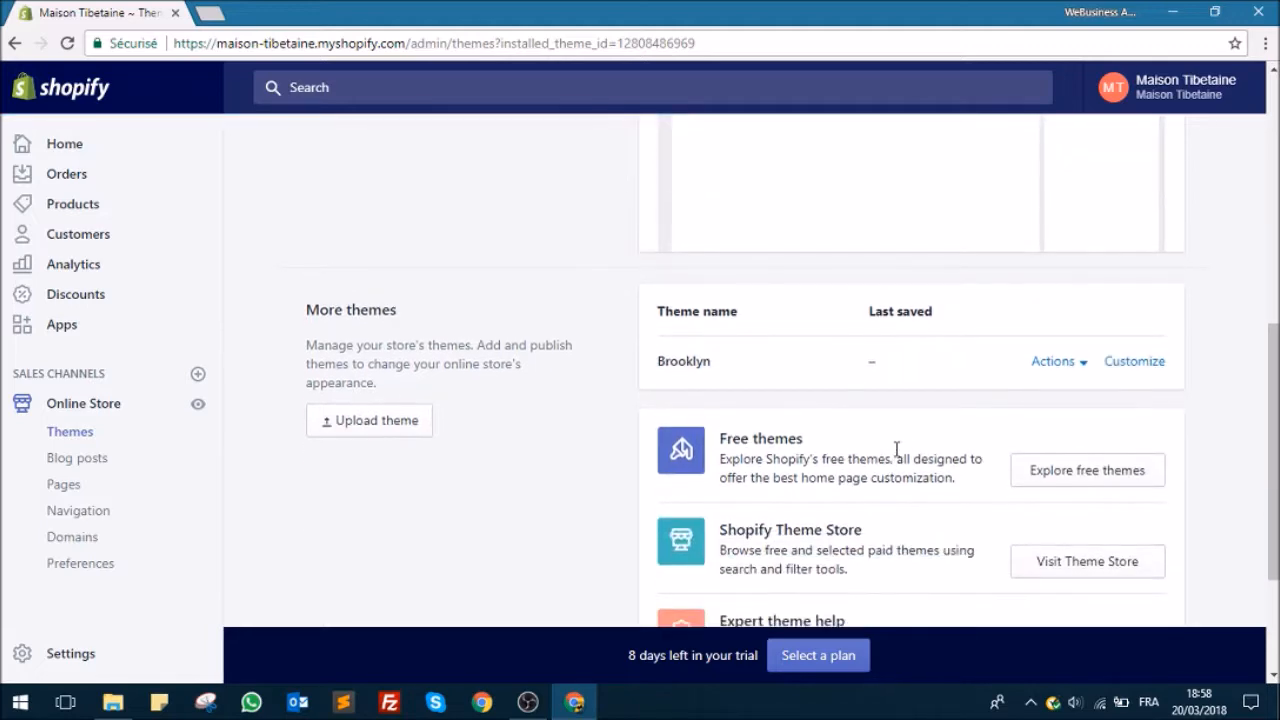
scroll(948, 445, down, 3)
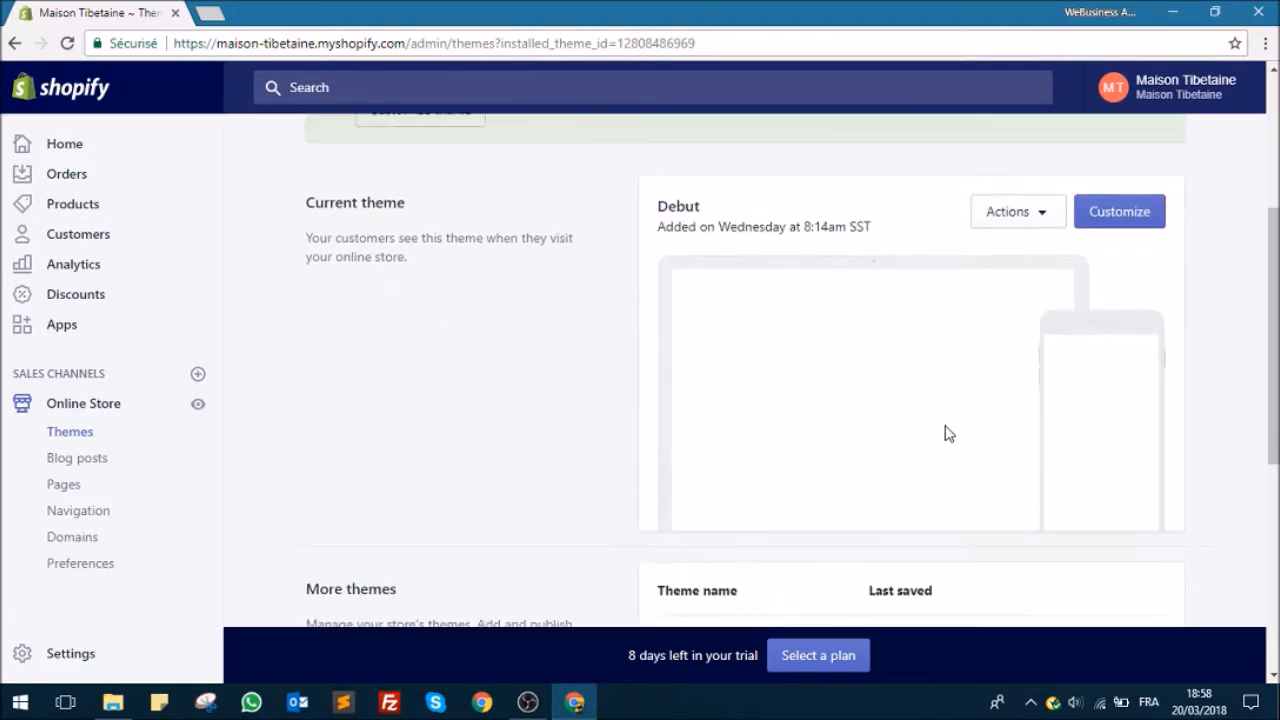
scroll(947, 432, up, 3)
scroll(953, 437, down, 4)
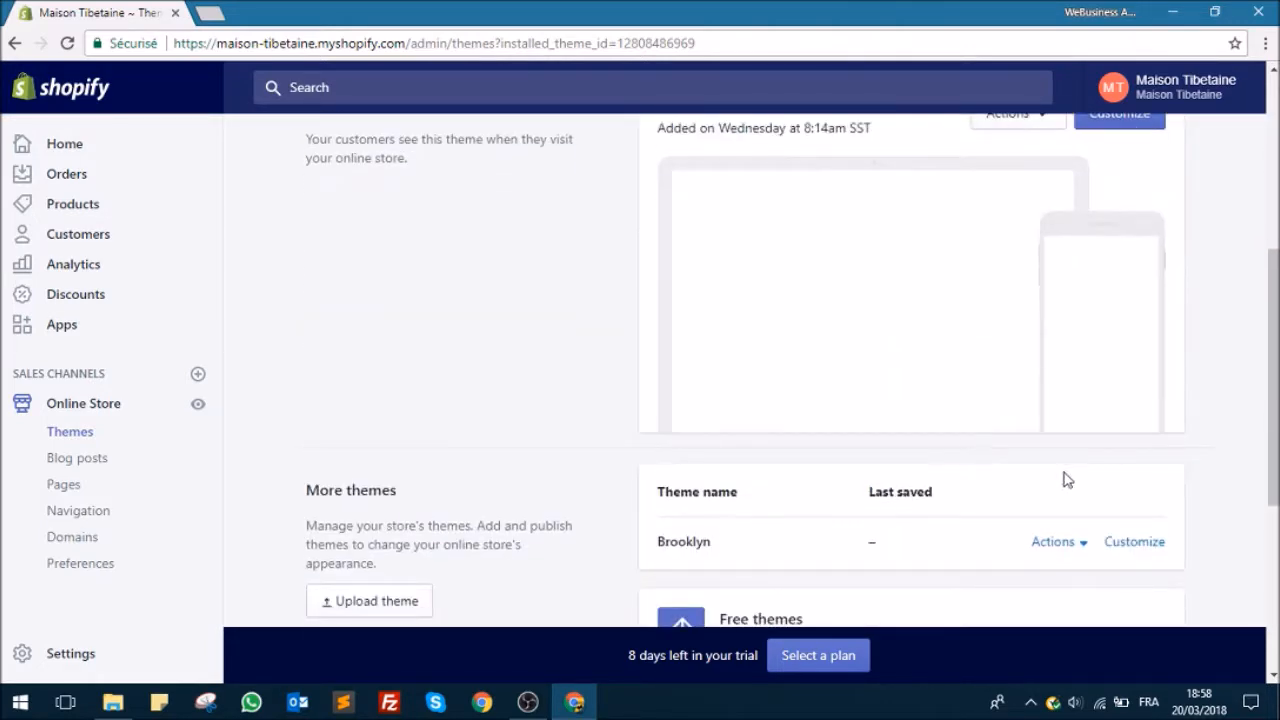
click(1062, 544)
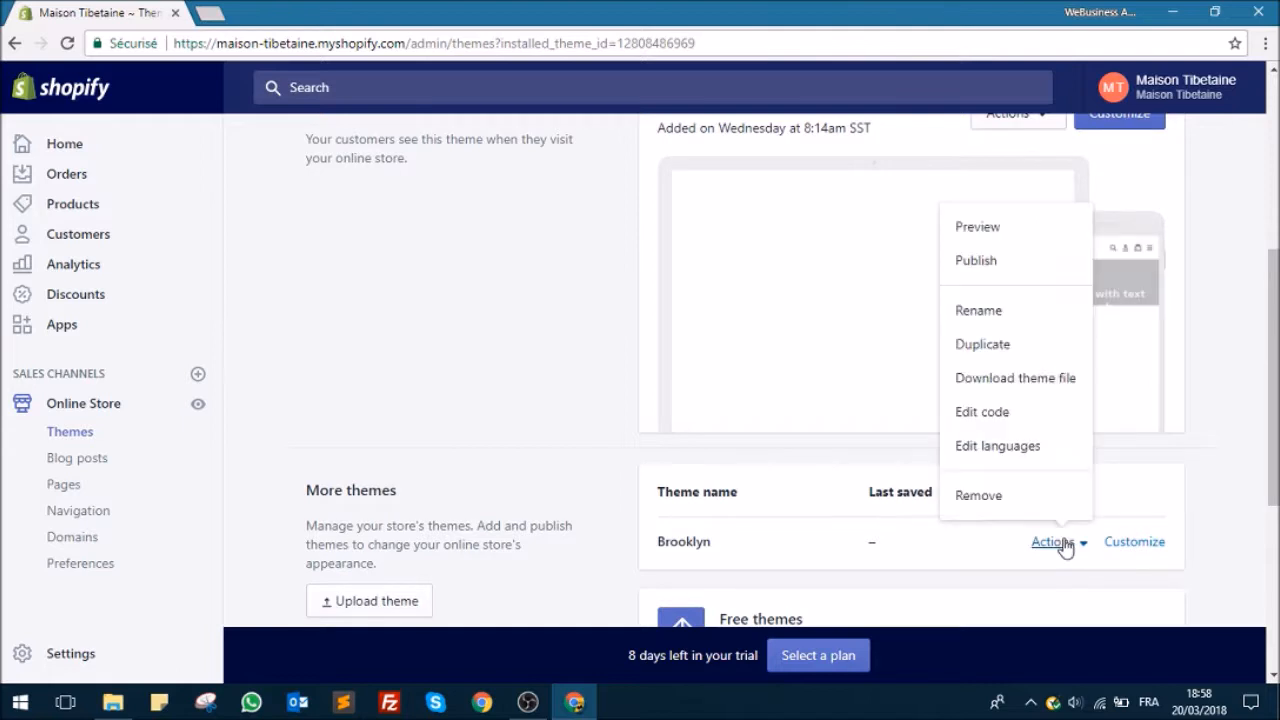
click(978, 228)
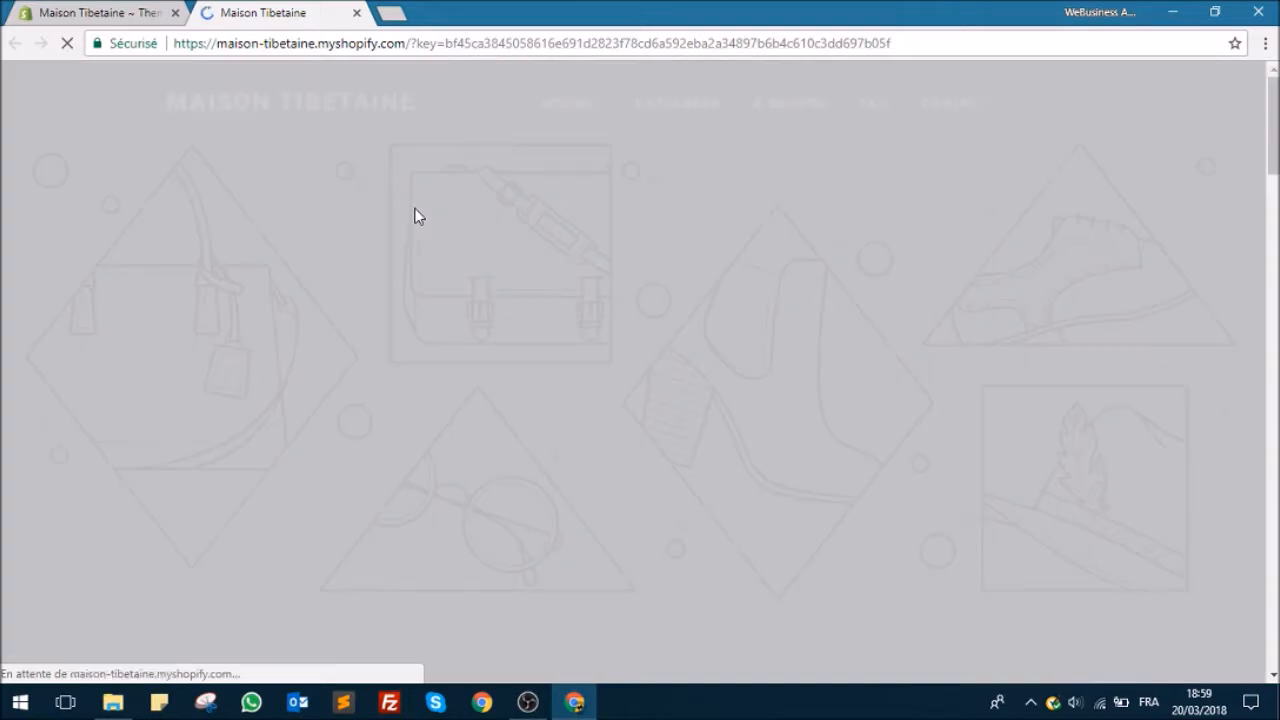
scroll(490, 187, down, 3)
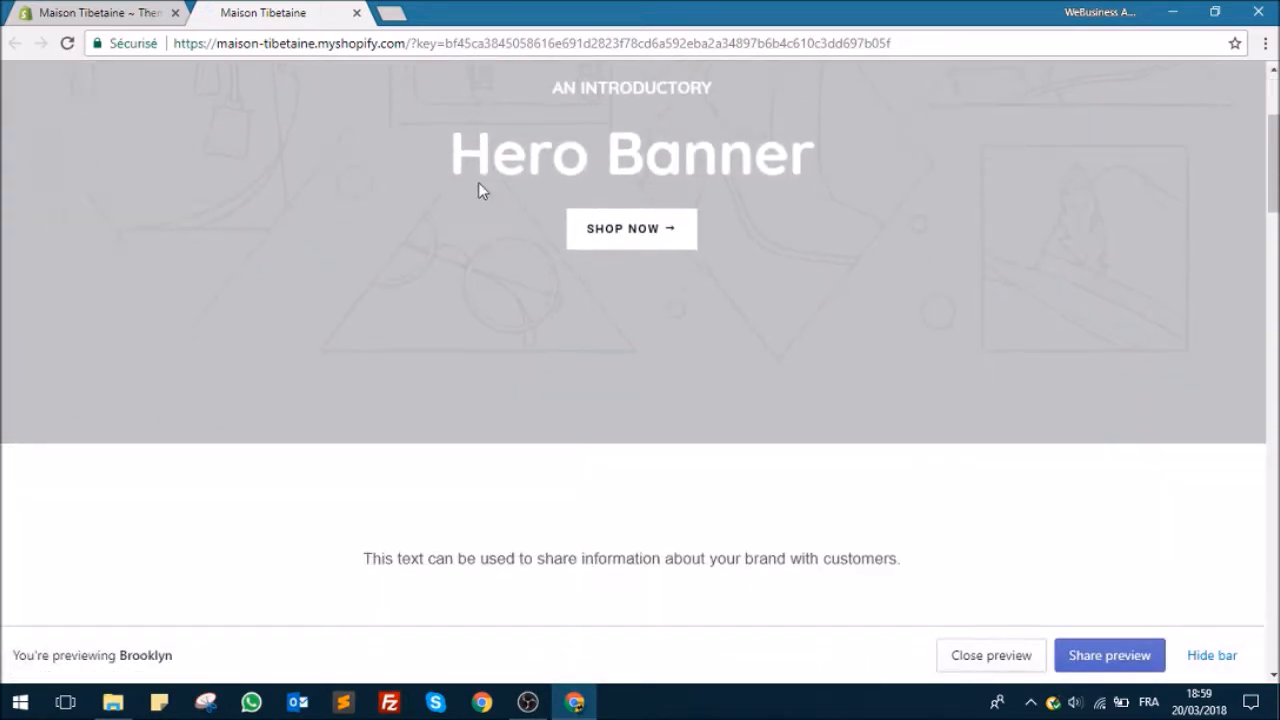
scroll(472, 190, up, 3)
scroll(463, 188, down, 2)
scroll(459, 190, down, 12)
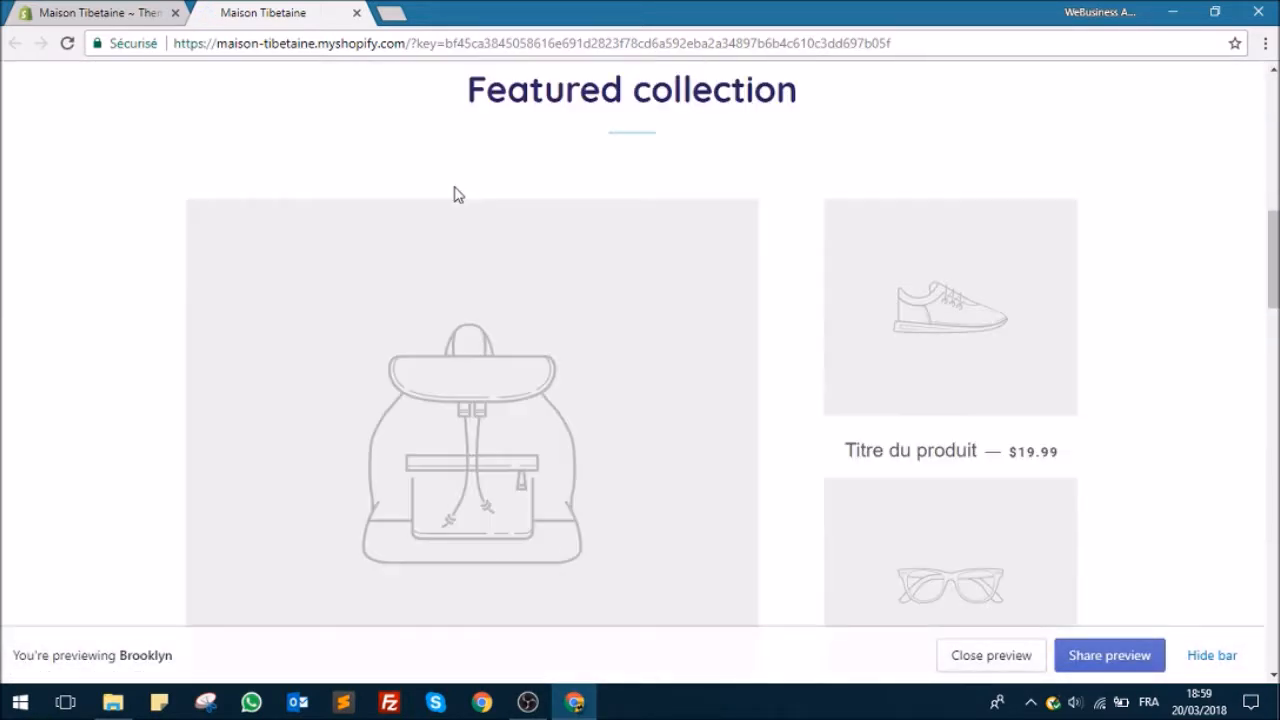
Step: Look through the rest of the Brooklyn preview's home page down to the newsletter section and close the preview
scroll(448, 190, down, 5)
scroll(450, 185, up, 20)
scroll(452, 177, down, 15)
scroll(453, 182, down, 2)
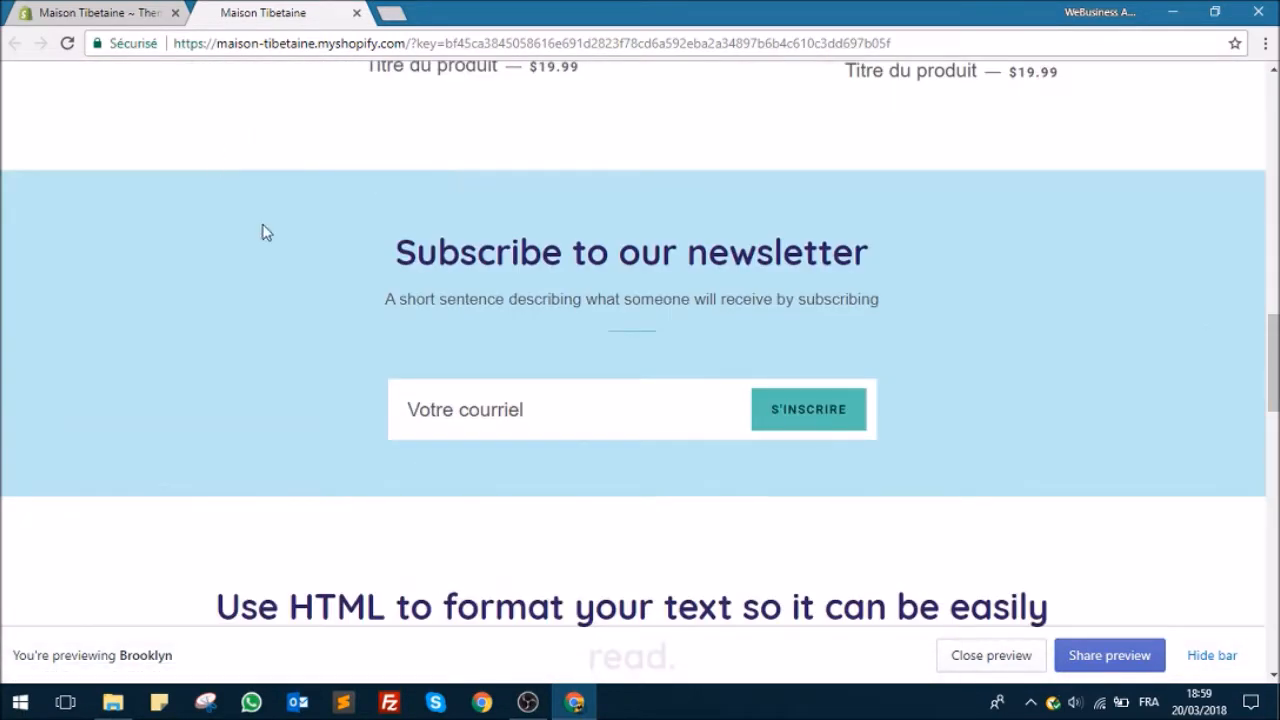
scroll(271, 250, up, 10)
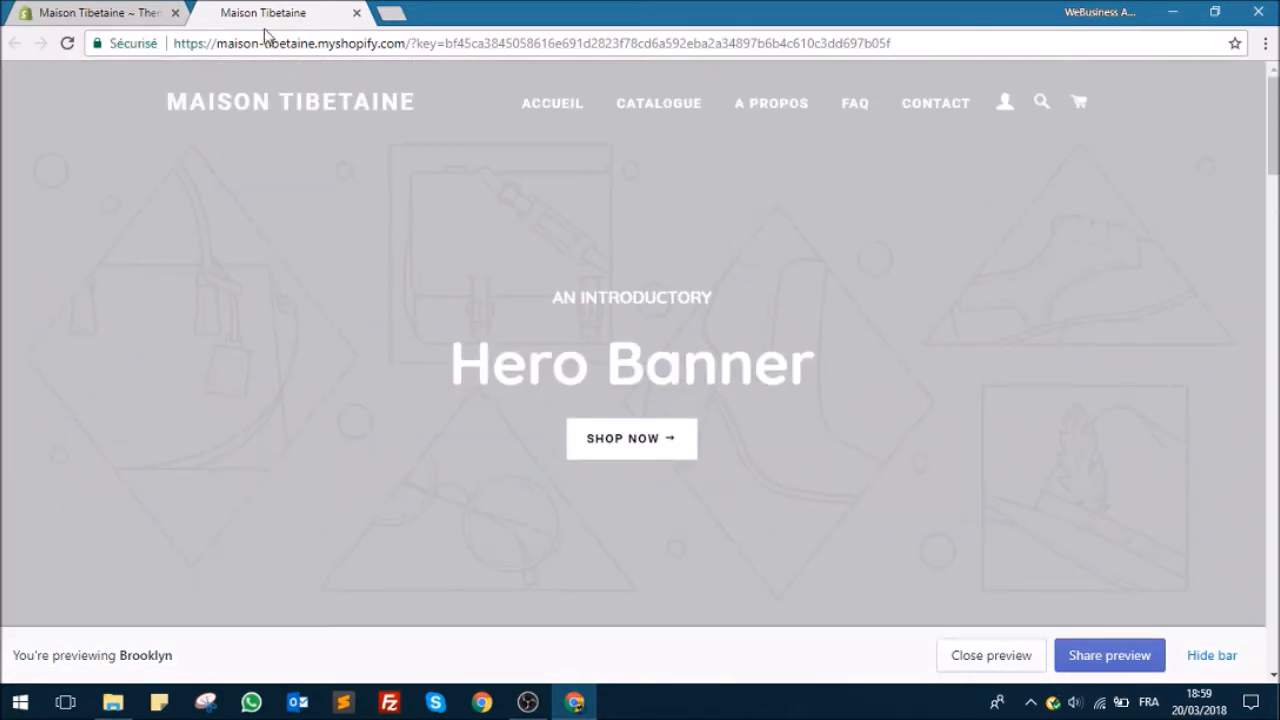
click(357, 13)
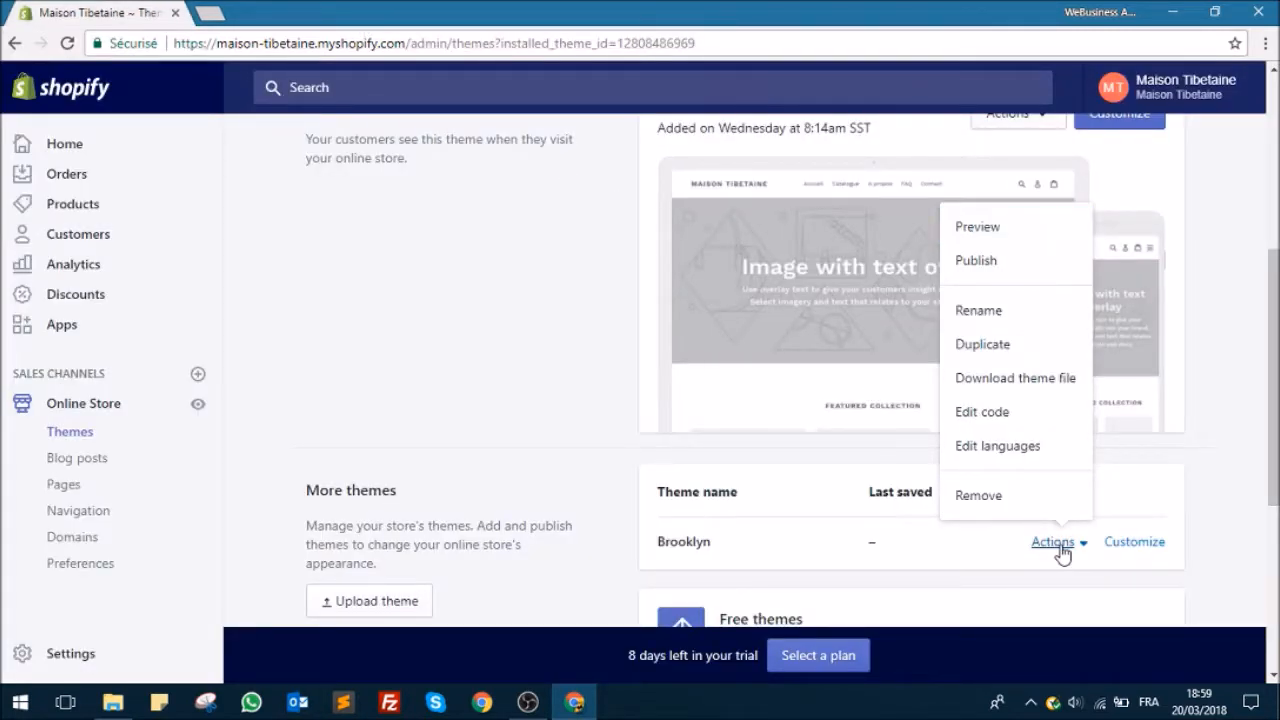
Step: Publish Brooklyn as the store's live theme in place of Debut
click(1003, 262)
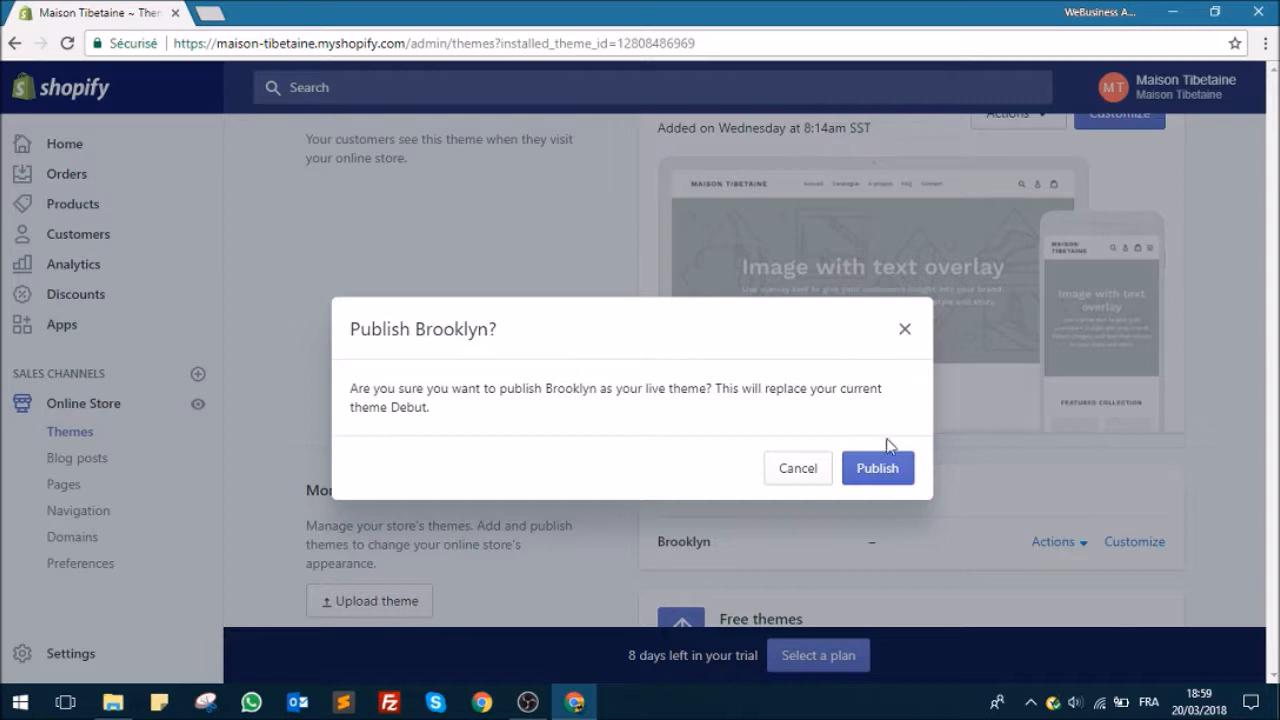
click(891, 475)
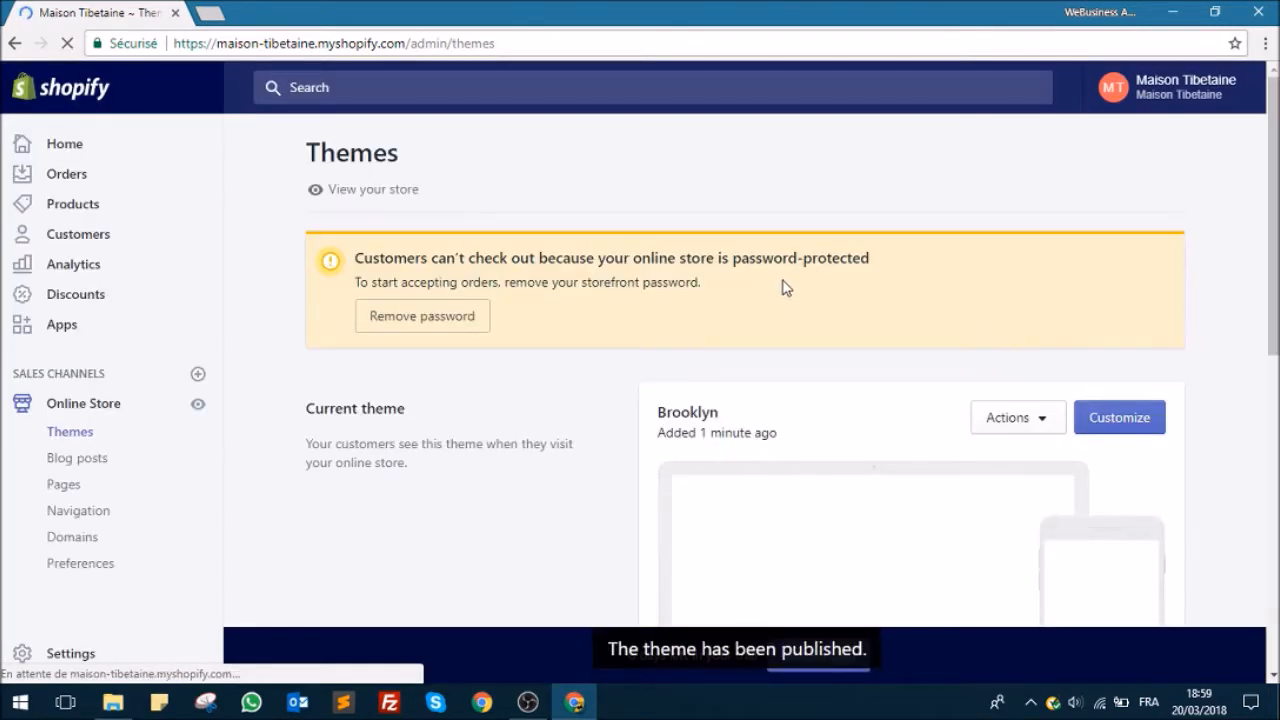
scroll(794, 271, down, 5)
scroll(796, 270, up, 3)
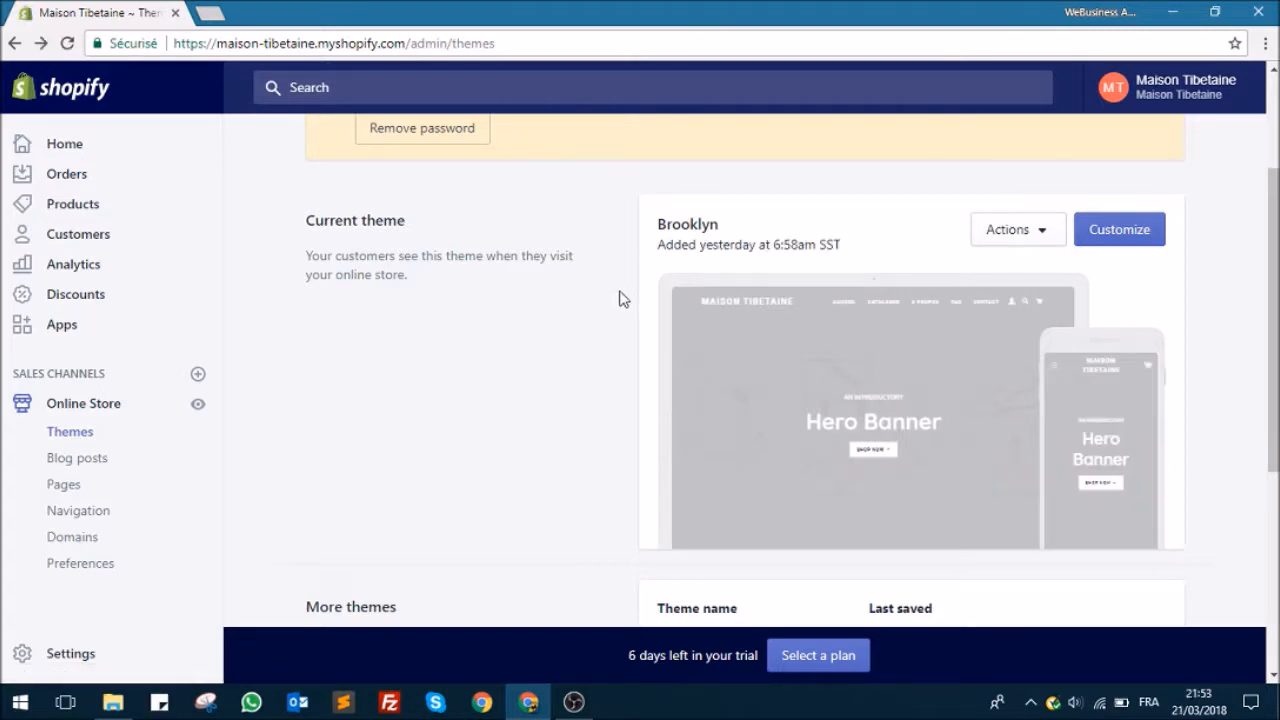
Step: Open the Brooklyn theme for customization and compare its home page in mobile, full-width and desktop views
click(1152, 238)
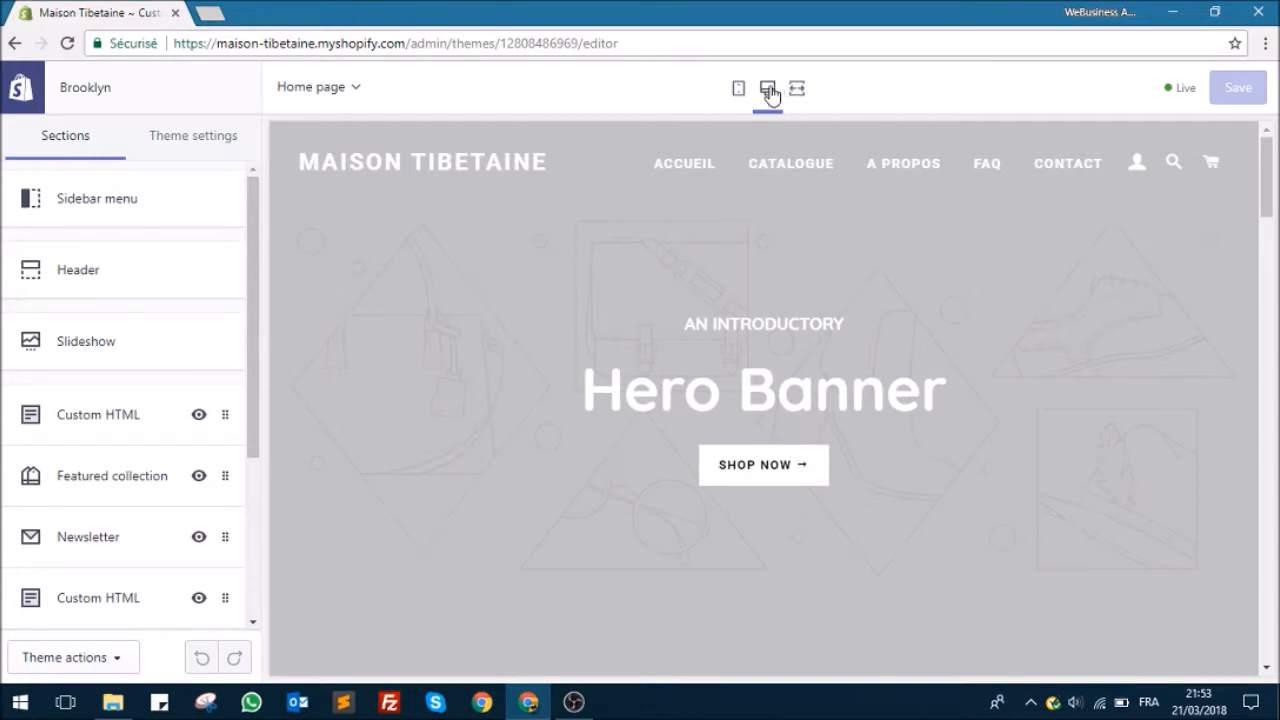
click(739, 92)
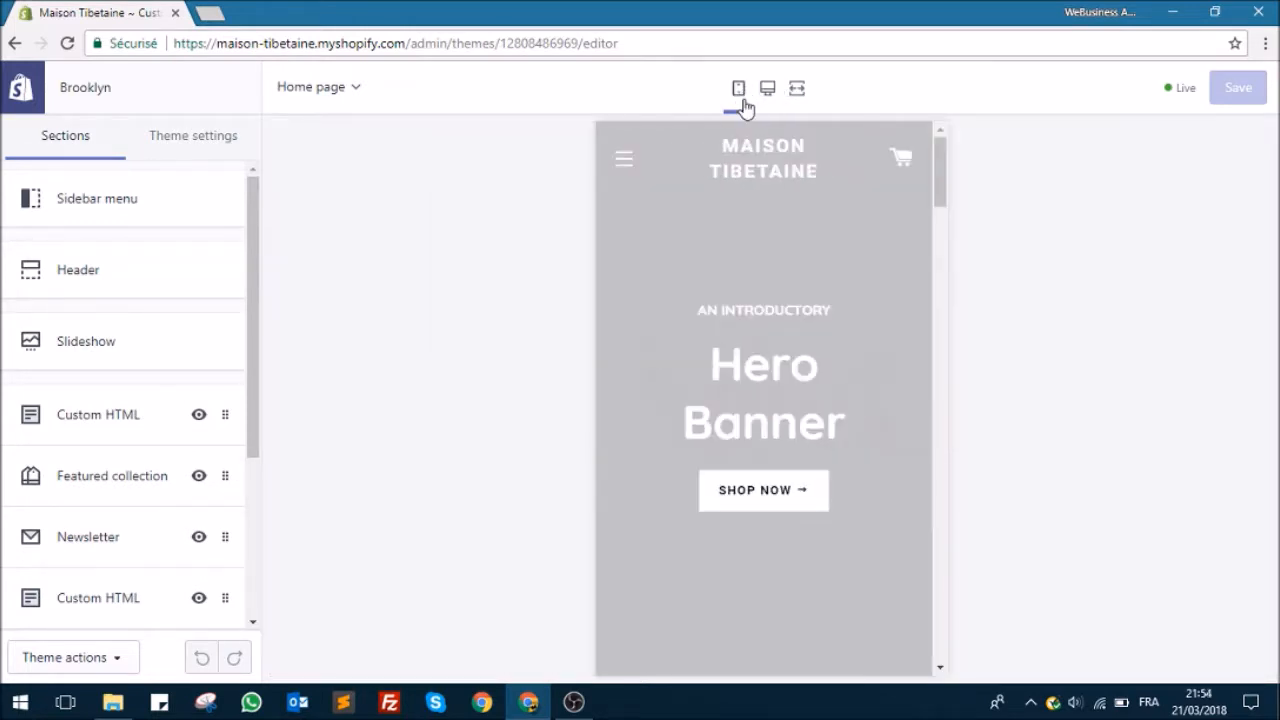
click(797, 89)
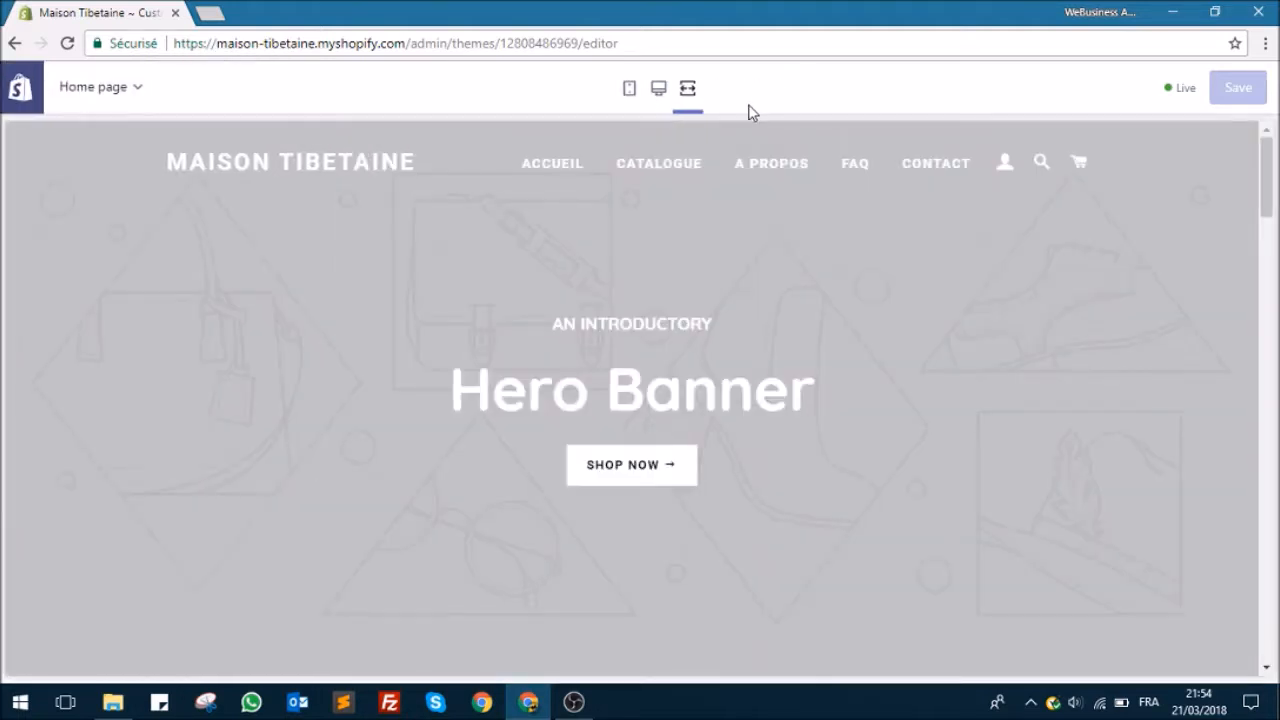
click(659, 90)
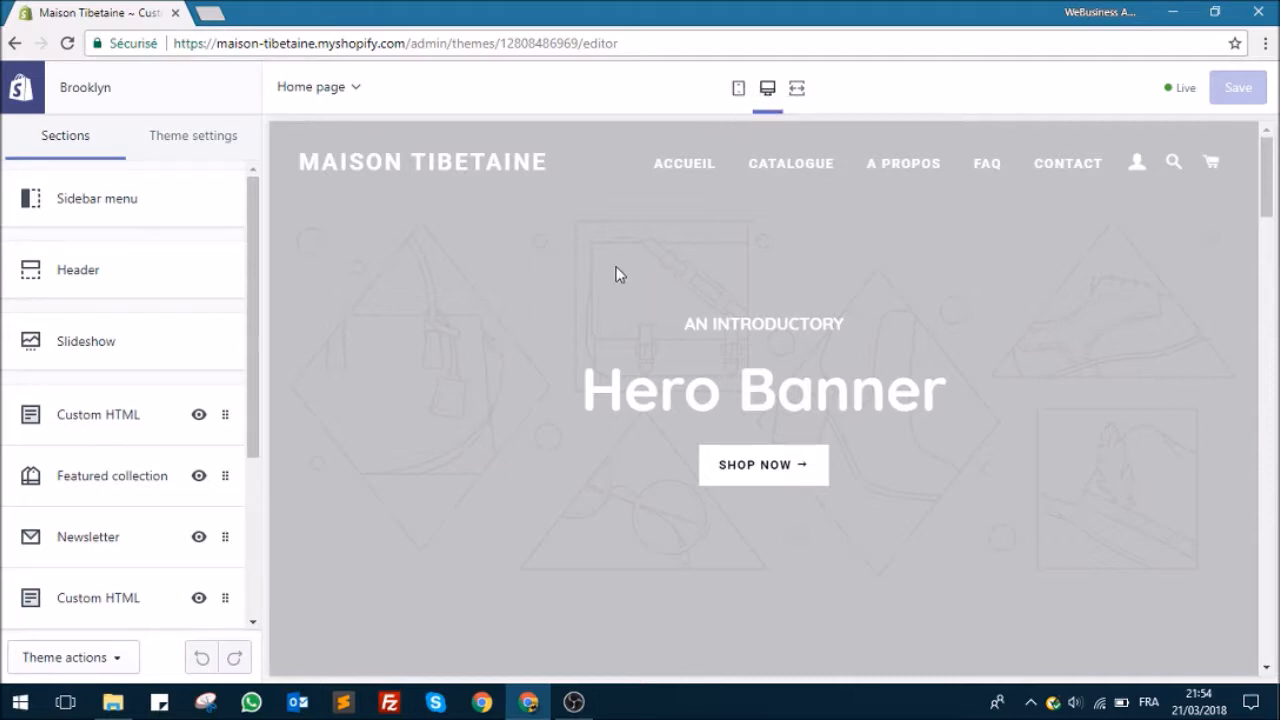
Step: Examine the settings of the Sidebar menu, Header and Slideshow sections one after another
click(99, 207)
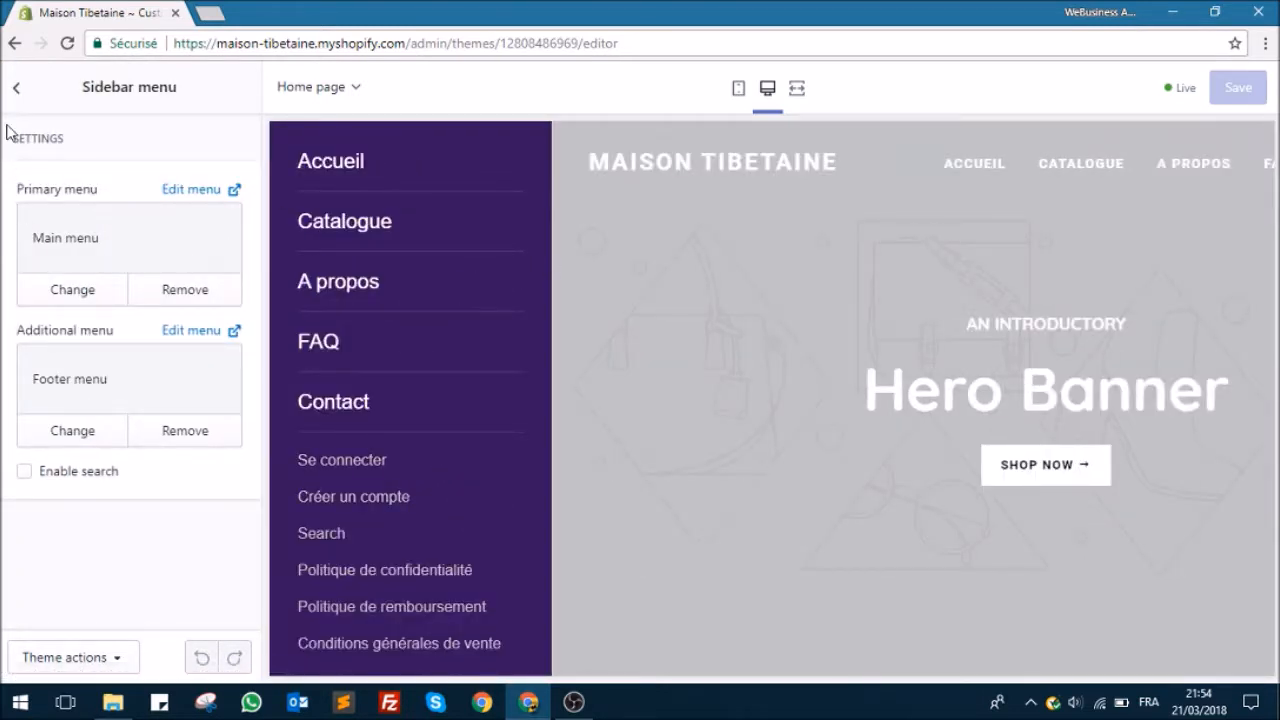
click(16, 92)
click(100, 292)
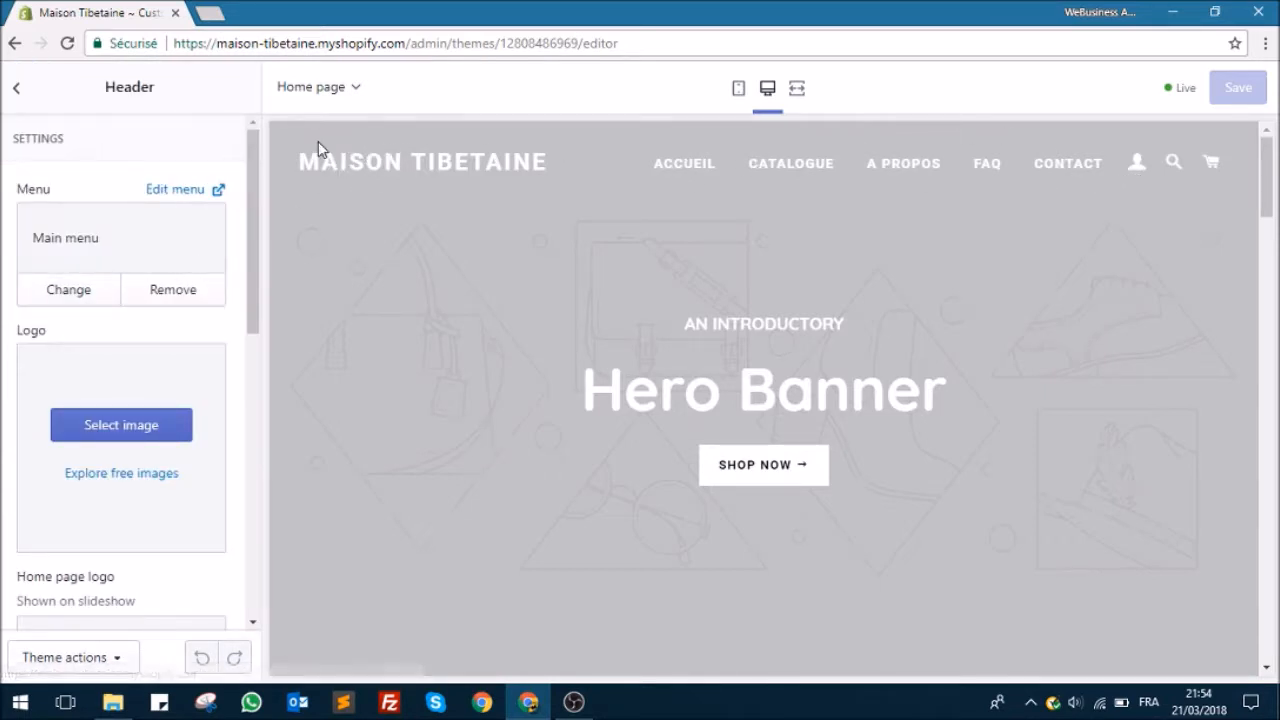
click(16, 88)
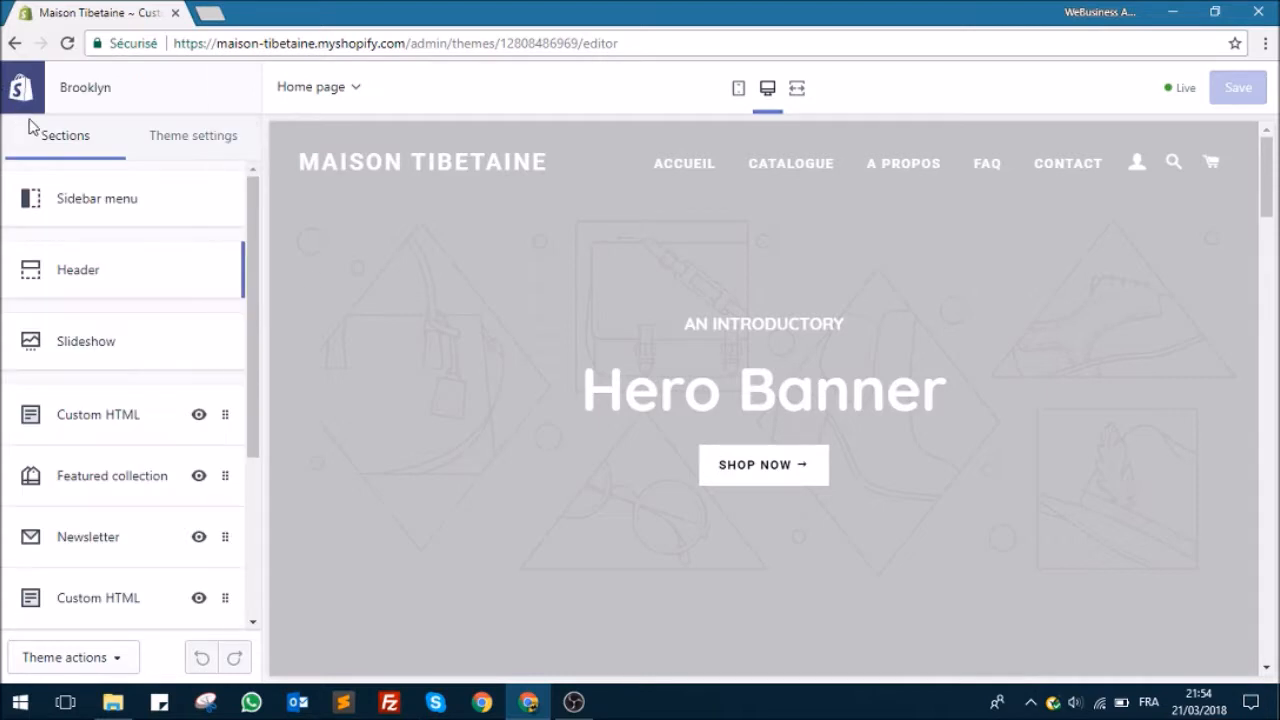
click(106, 340)
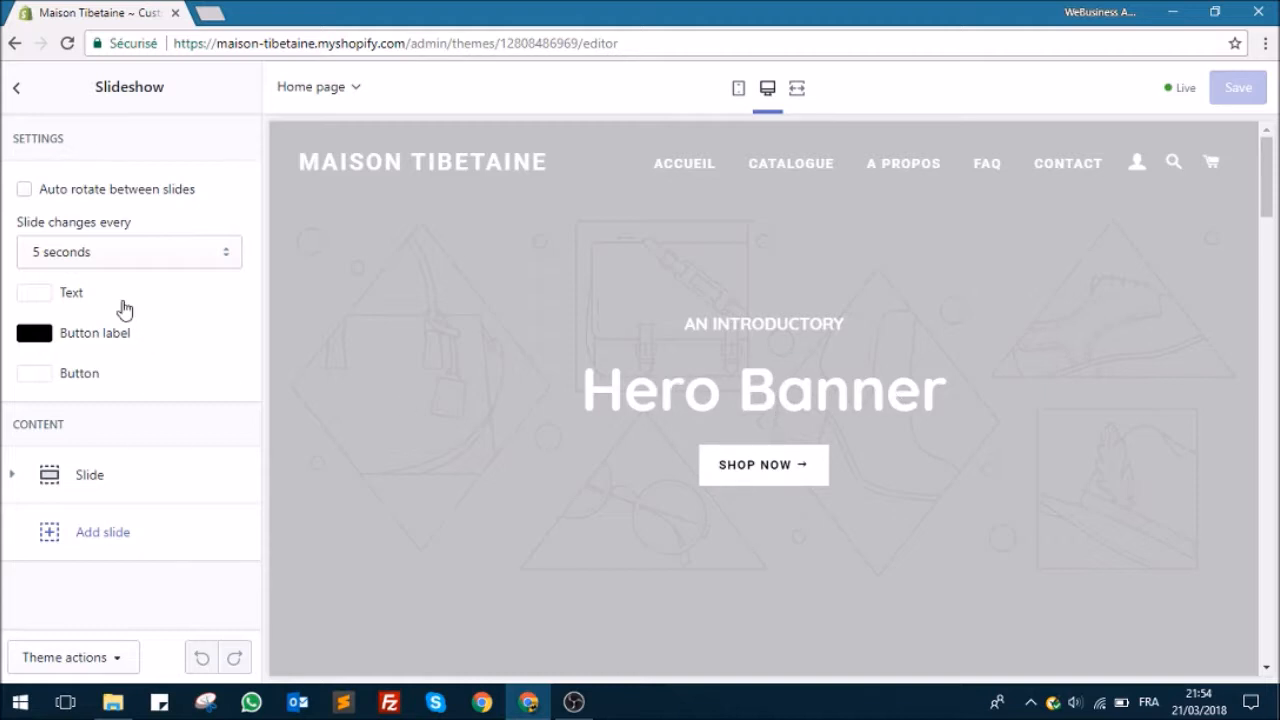
click(14, 88)
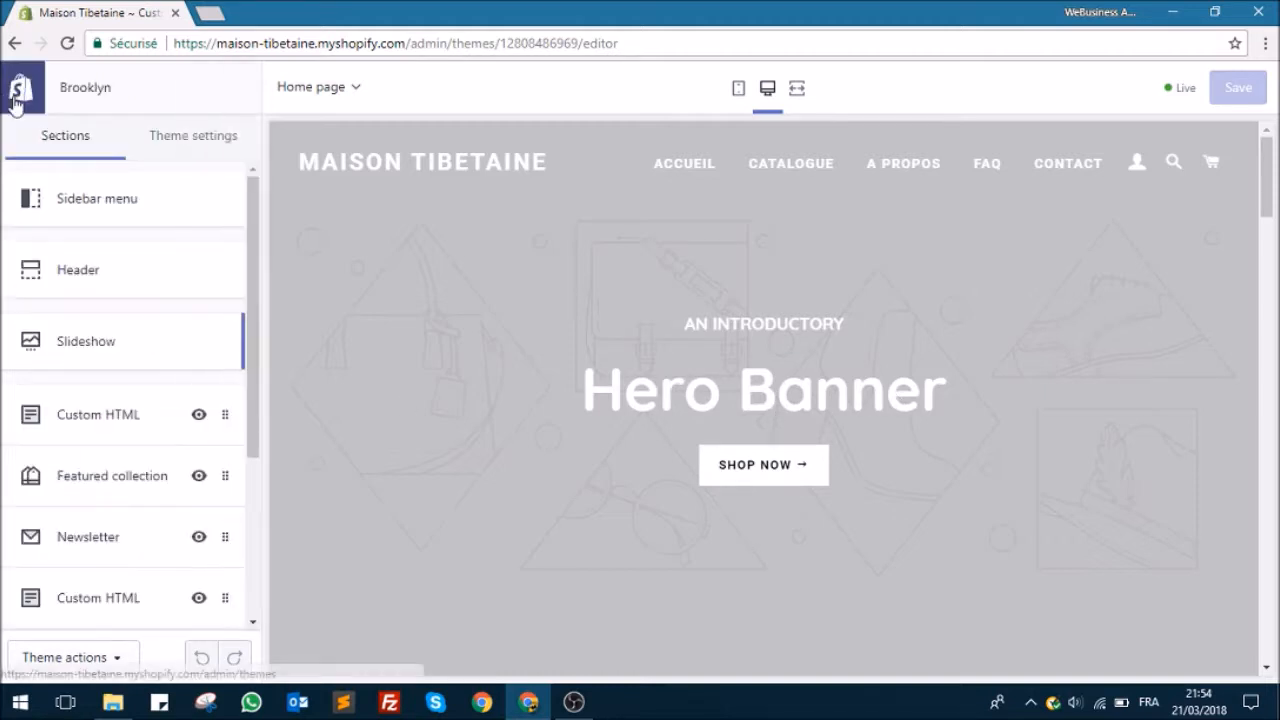
Step: Remove the Custom HTML section above Featured collection from the home page and check the page preview around it
scroll(108, 300, down, 3)
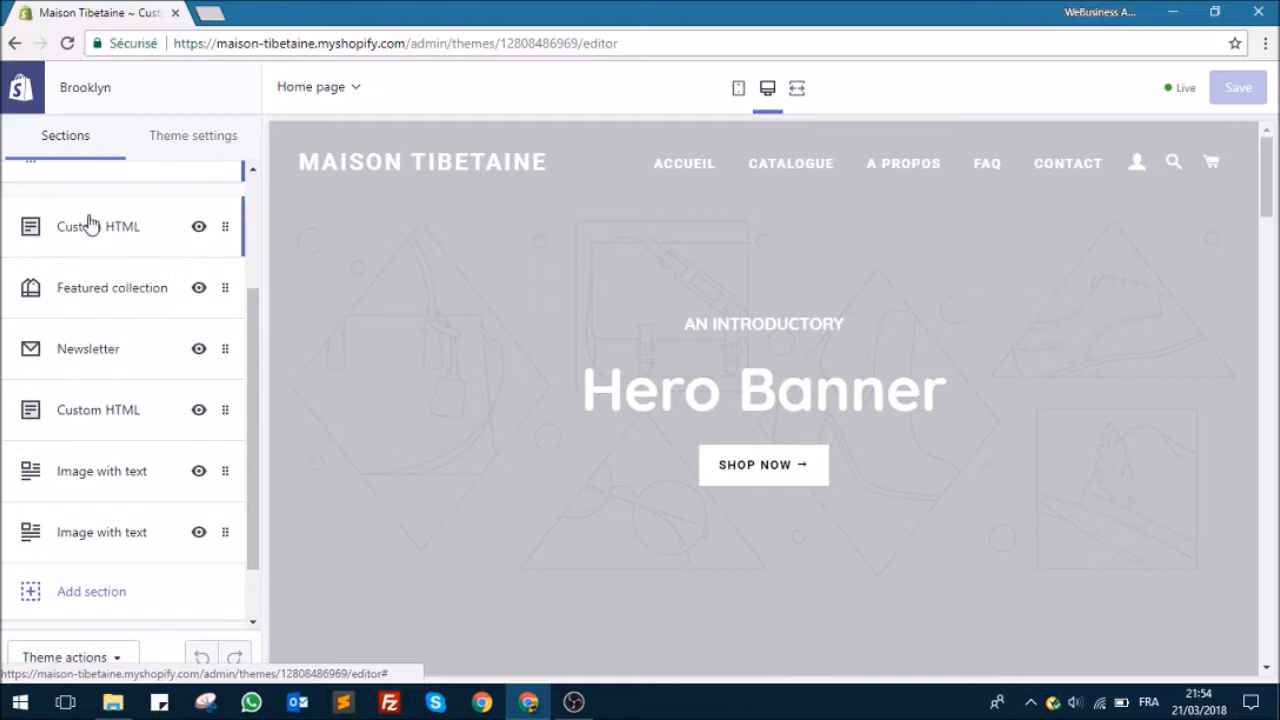
click(137, 245)
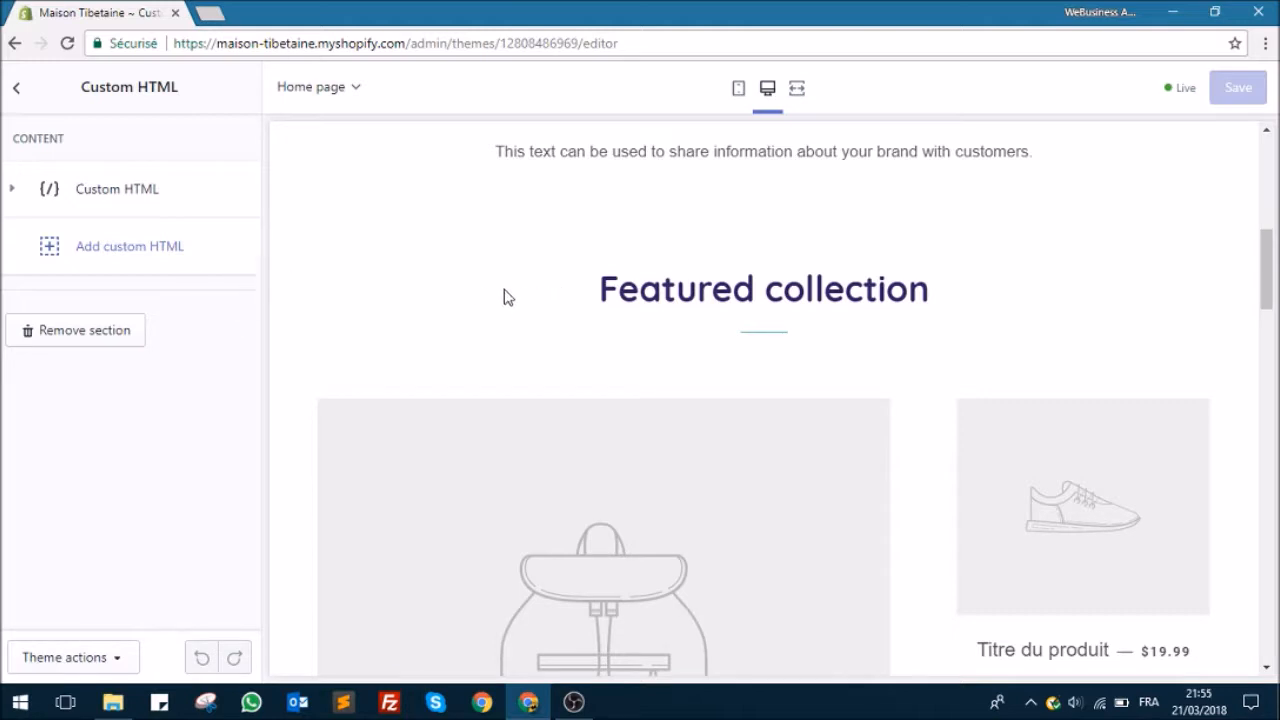
scroll(528, 290, down, 1)
scroll(523, 283, up, 1)
click(16, 88)
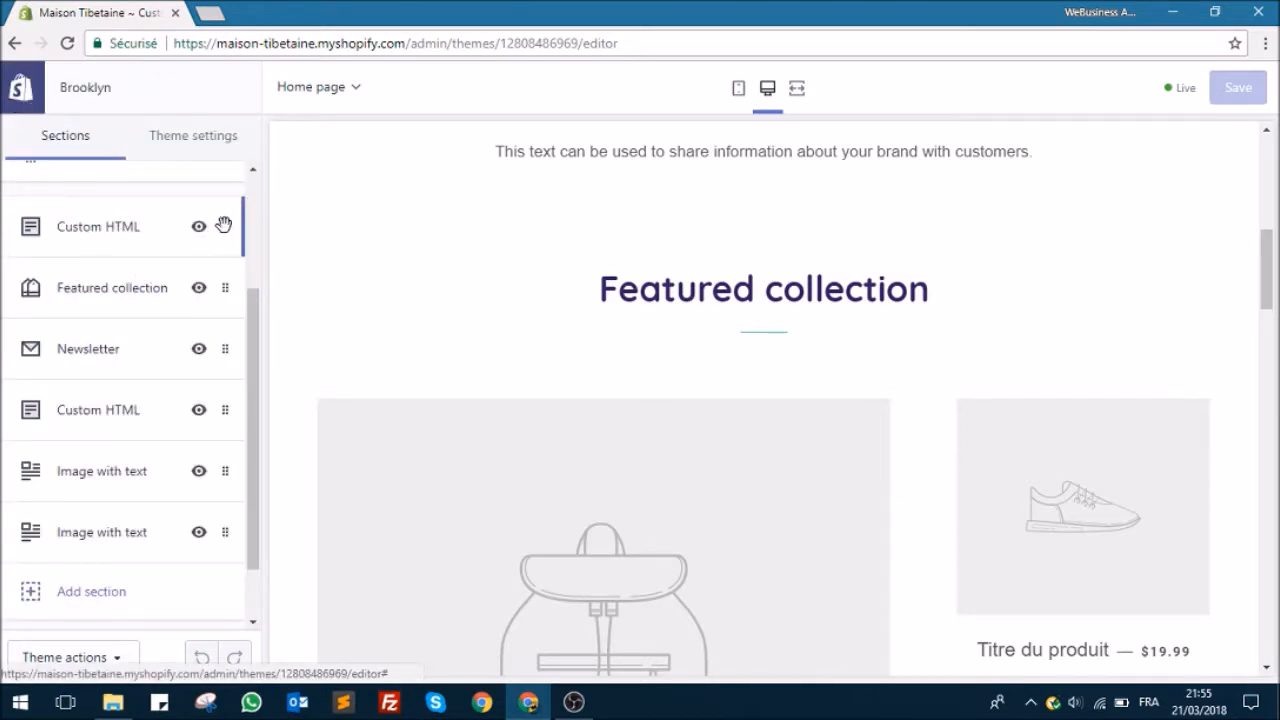
click(120, 234)
click(86, 333)
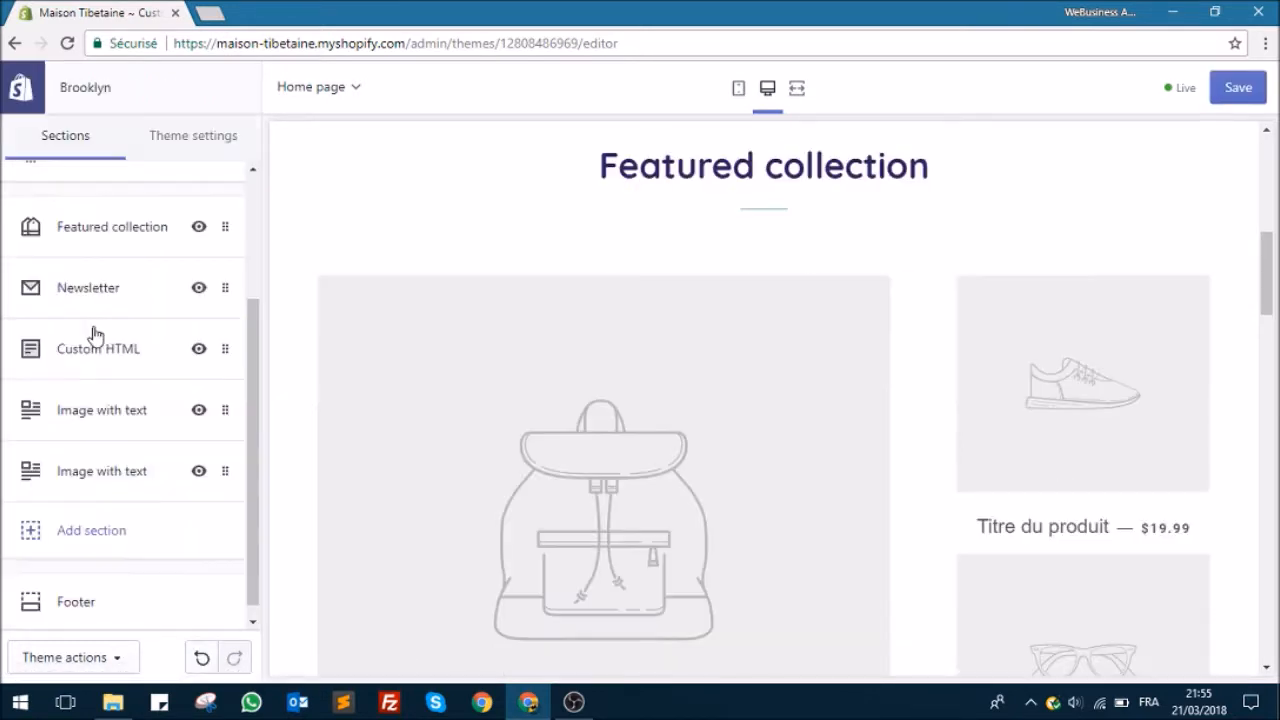
scroll(440, 226, up, 2)
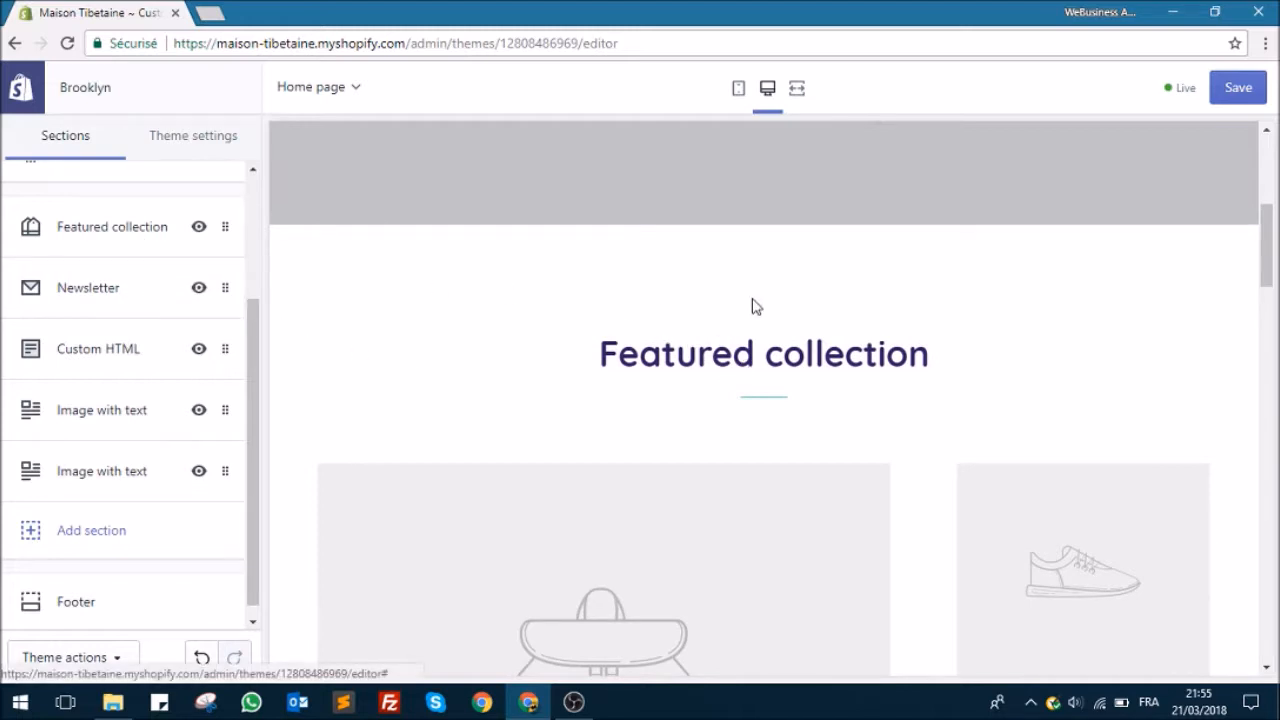
scroll(740, 305, down, 2)
scroll(829, 363, down, 2)
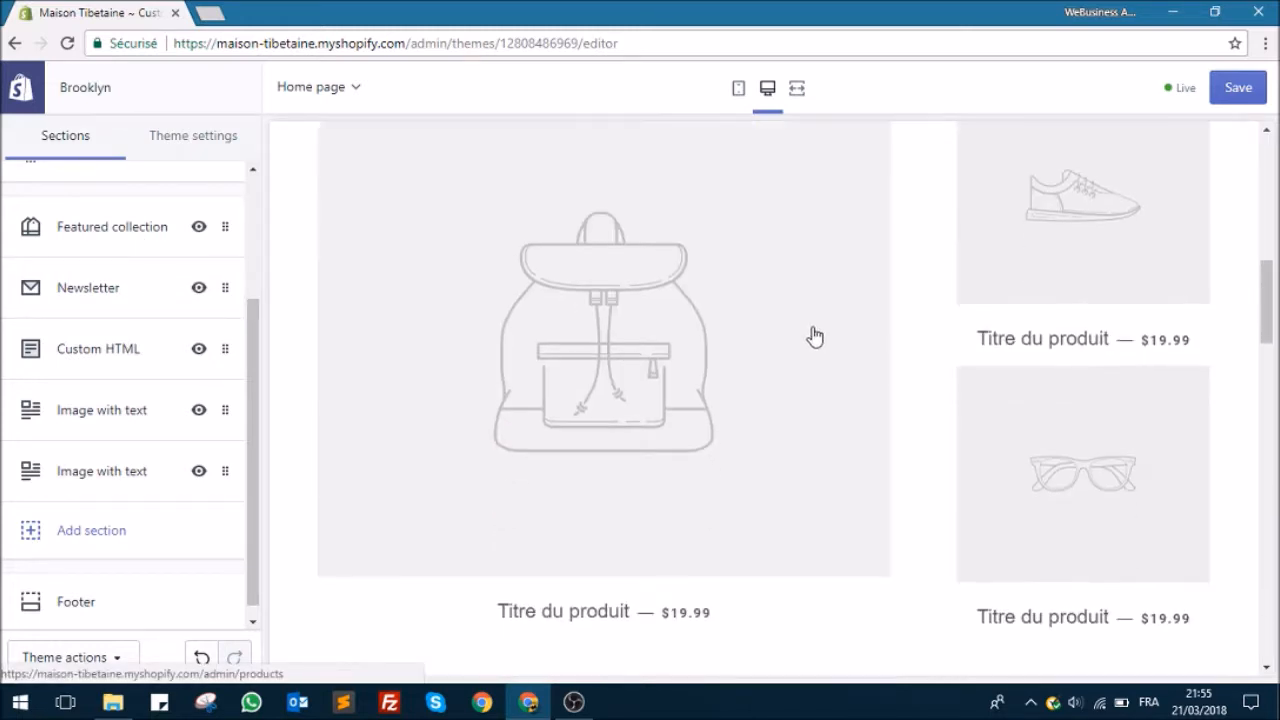
scroll(790, 385, up, 1)
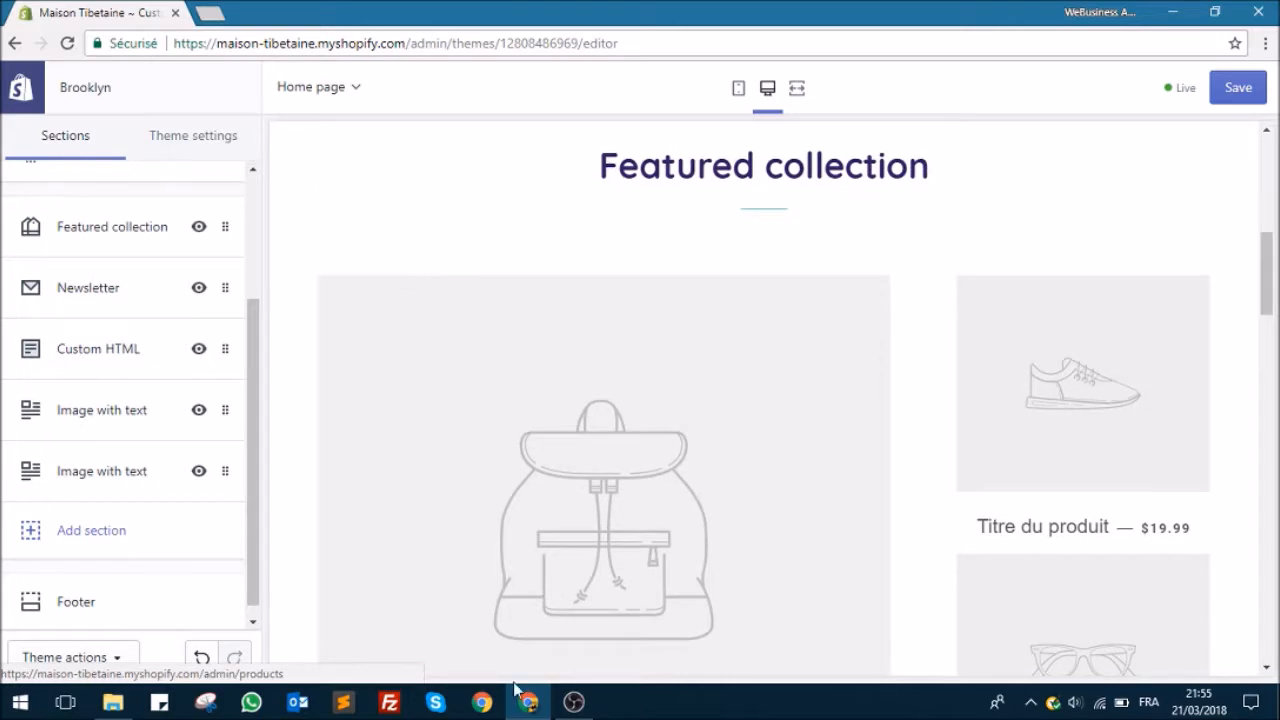
Step: Look at the Newsletter section's settings and remove the Custom HTML section below it
click(112, 289)
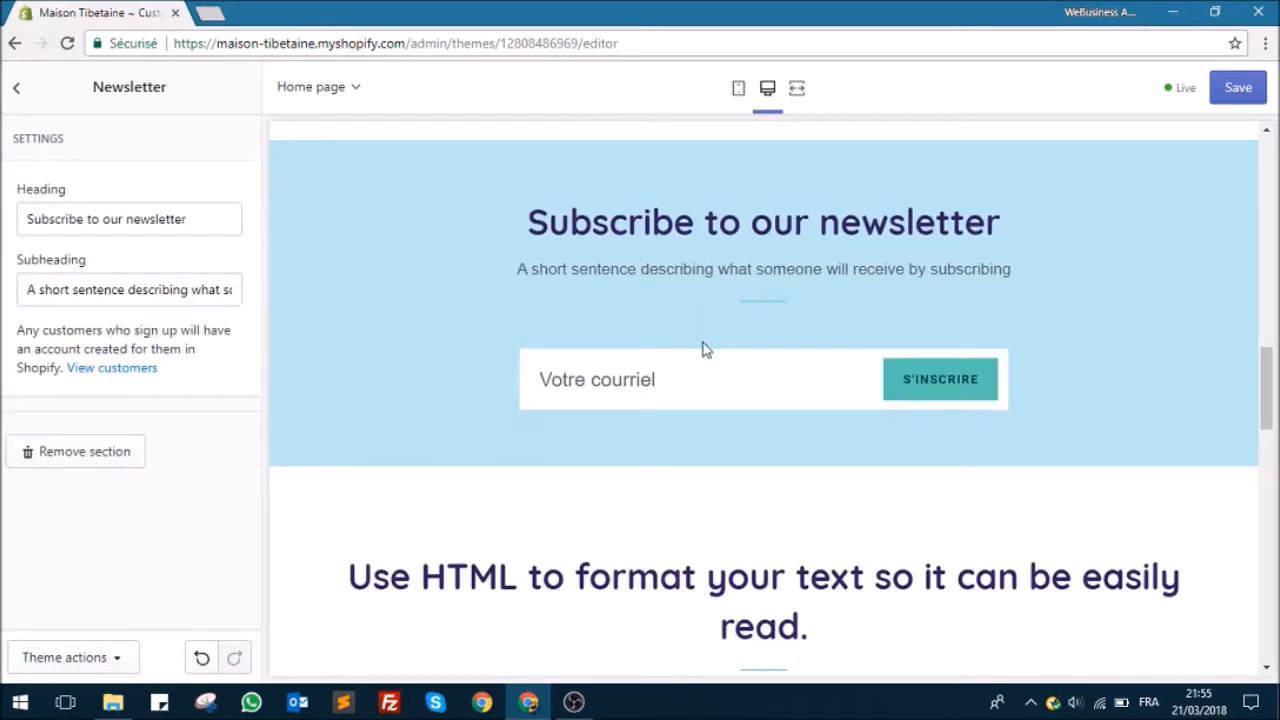
click(13, 92)
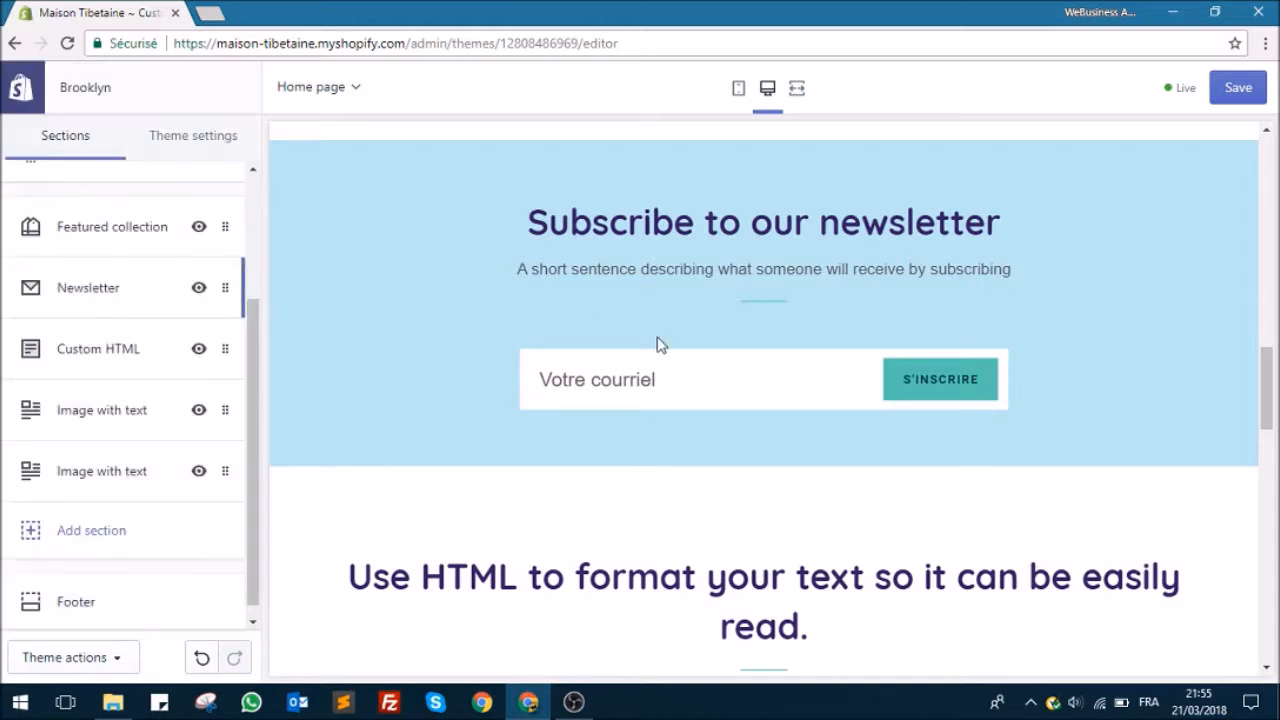
click(157, 360)
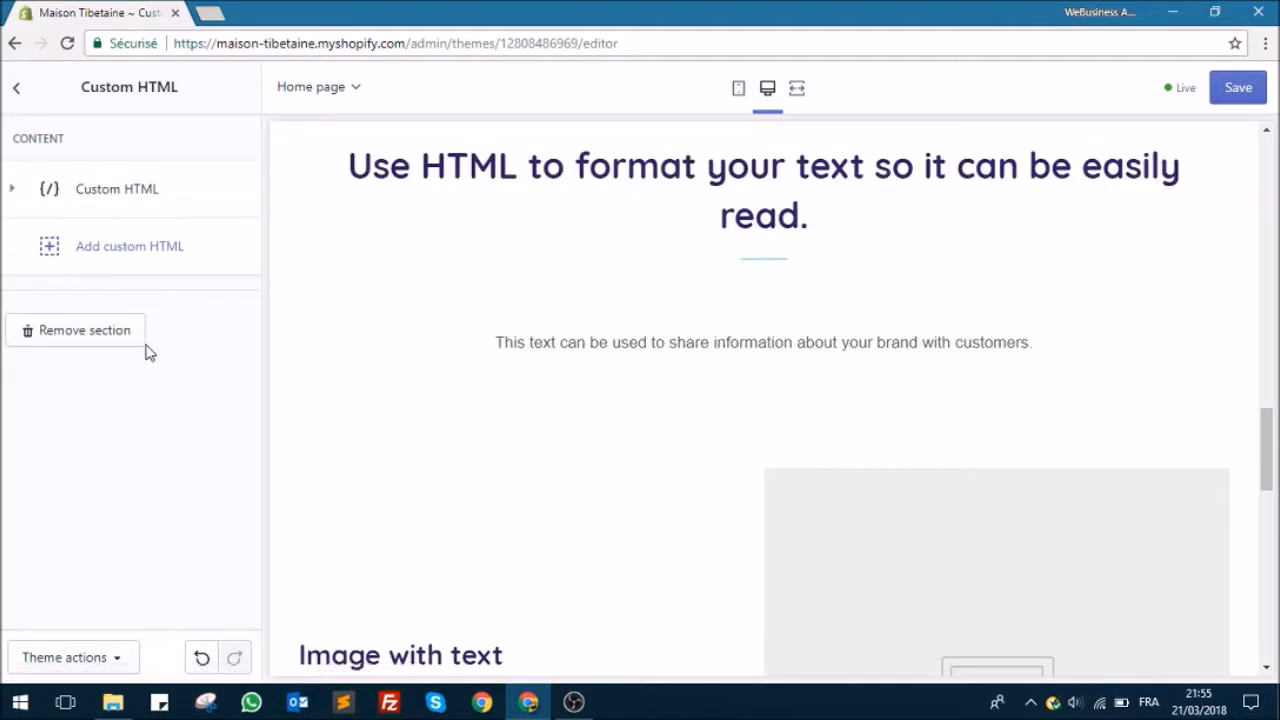
click(127, 338)
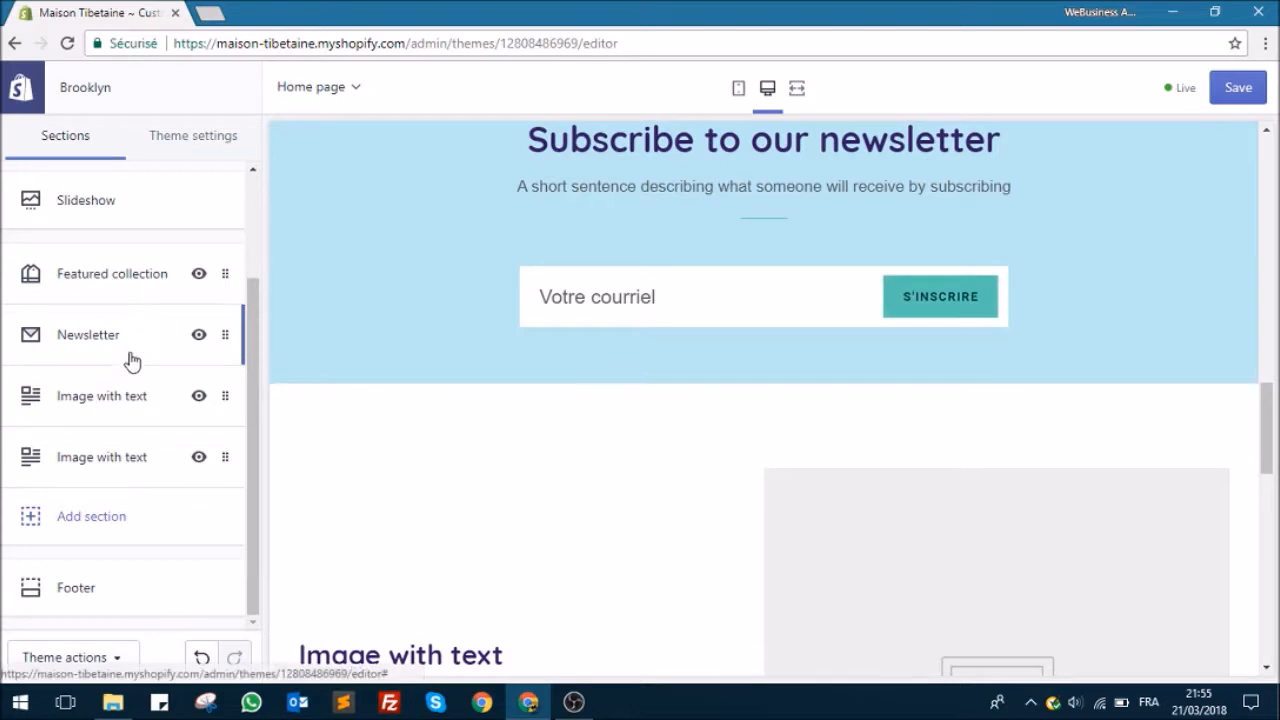
Step: Examine the image, alignment, heading and text settings of the first Image with text section
click(121, 408)
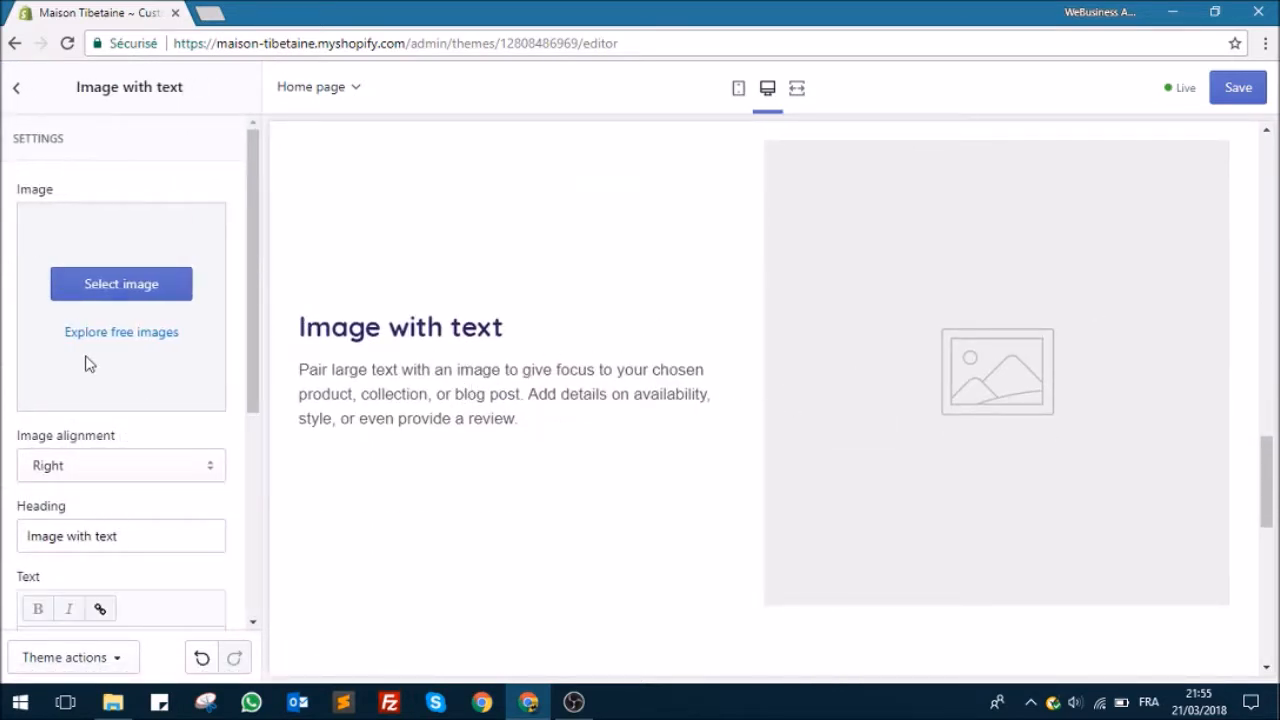
scroll(90, 400, down, 5)
scroll(91, 400, up, 3)
click(16, 88)
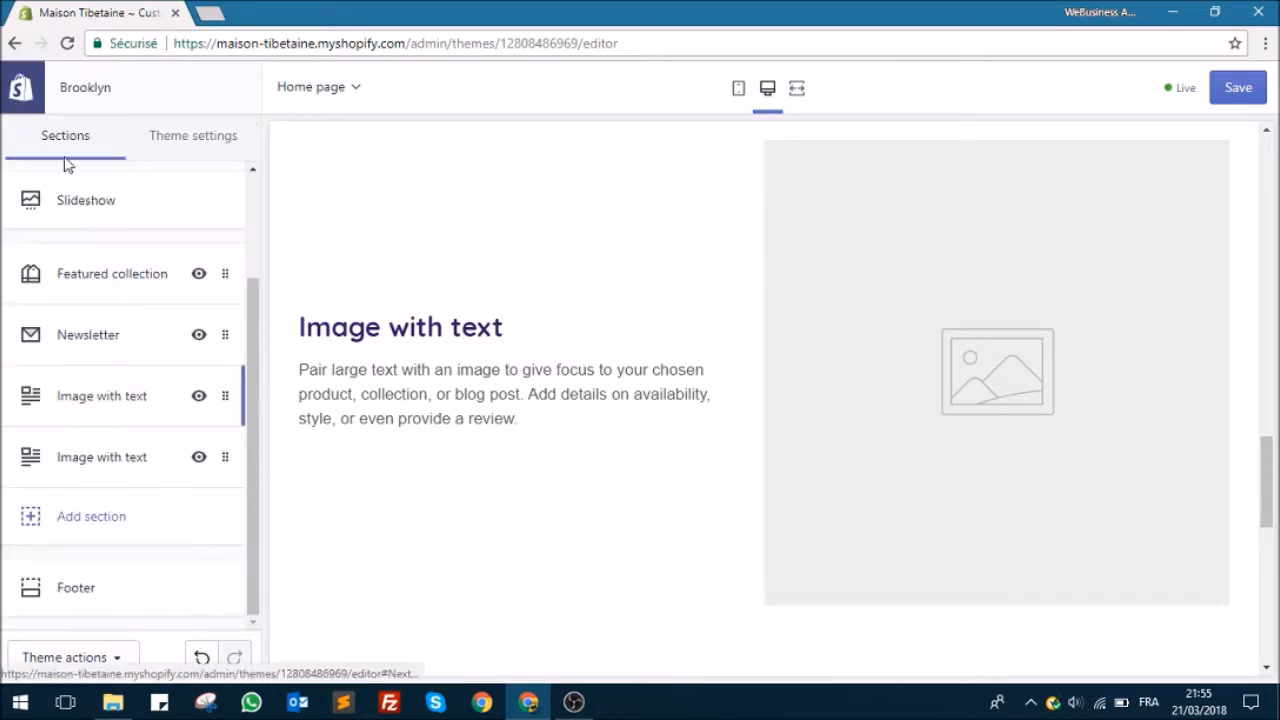
Step: Remove the second Image with text section, the one whose image is aligned left
click(112, 458)
scroll(92, 620, down, 3)
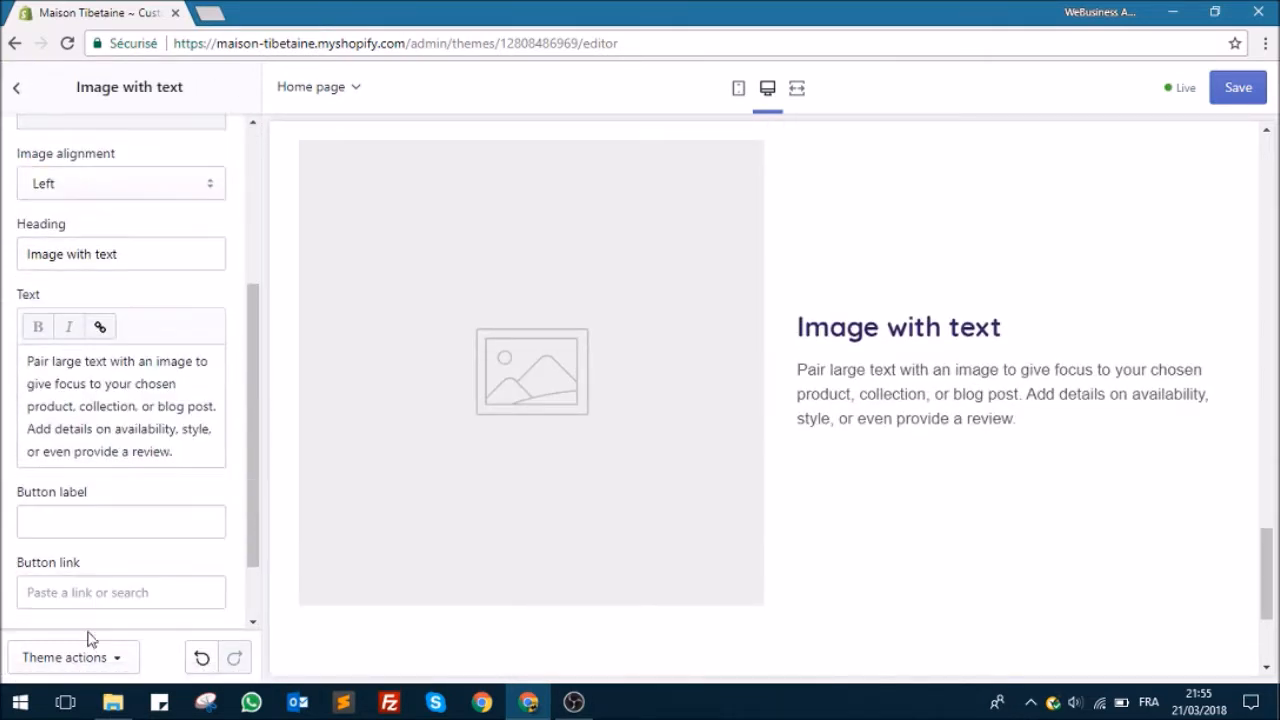
scroll(110, 570, down, 2)
click(104, 600)
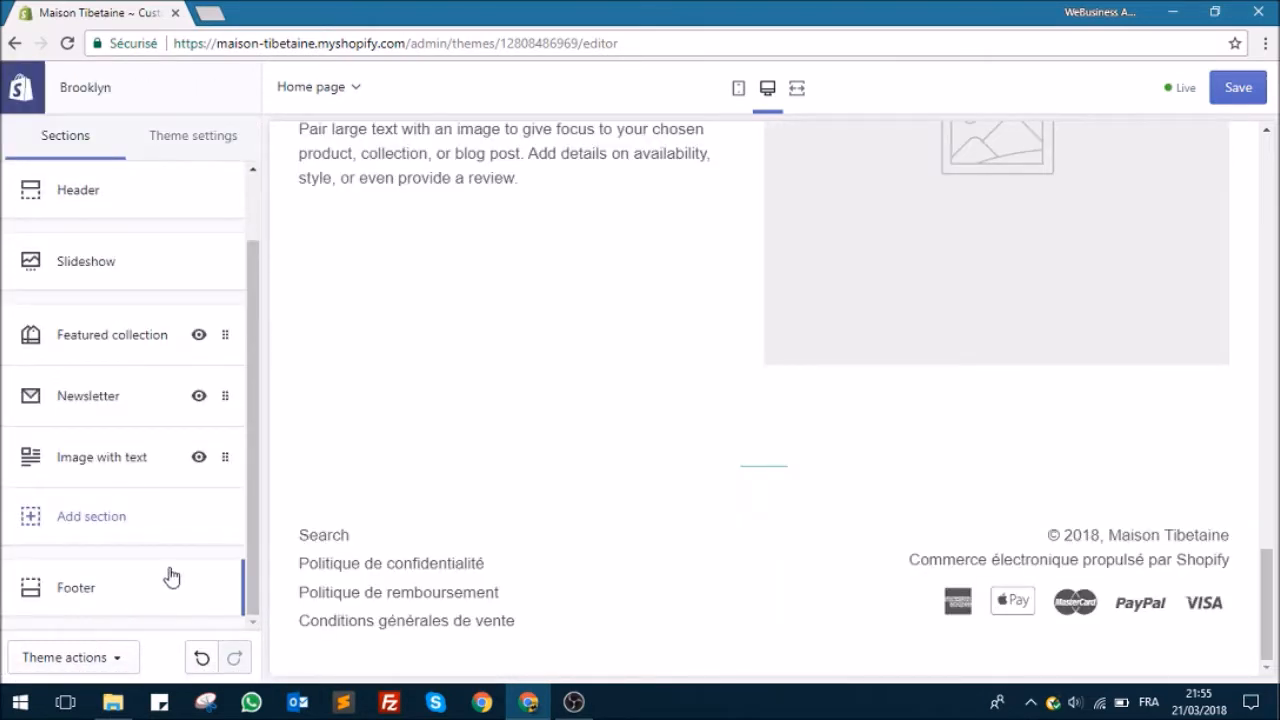
Step: Review the home page preview and examine the Featured collection section's heading, collection and grid style settings
scroll(523, 470, up, 8)
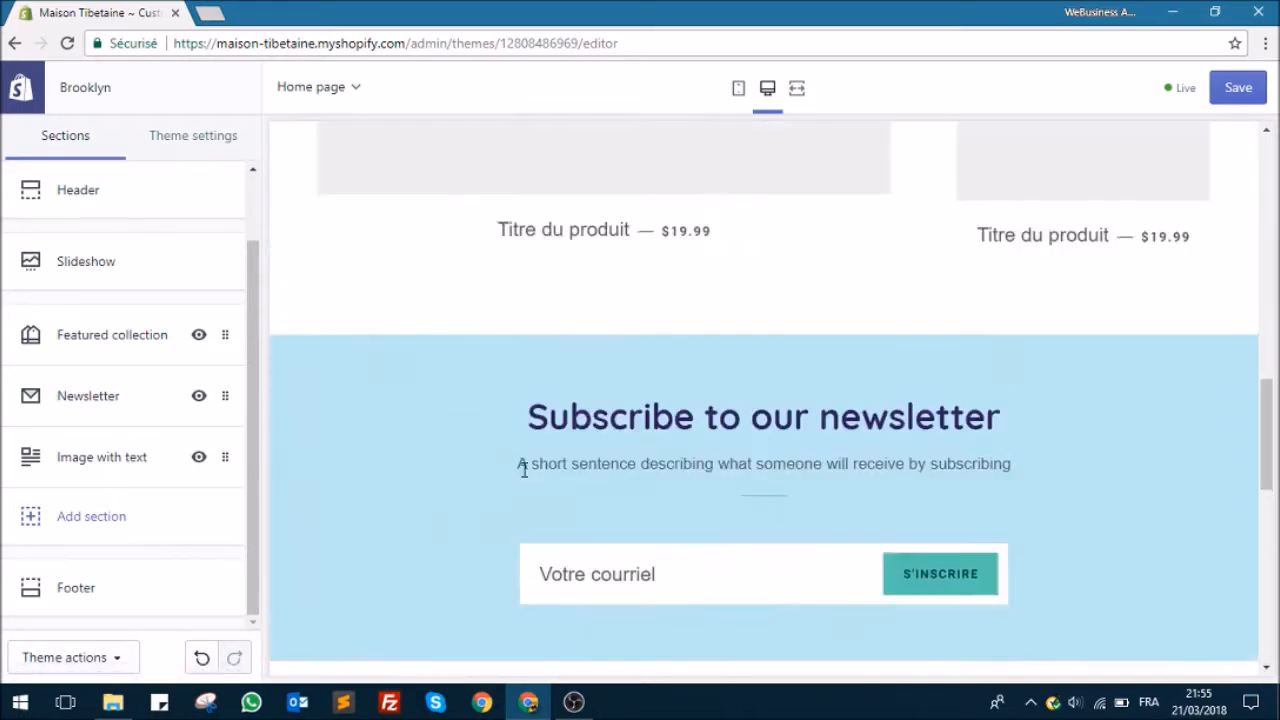
scroll(520, 478, up, 3)
scroll(516, 471, down, 4)
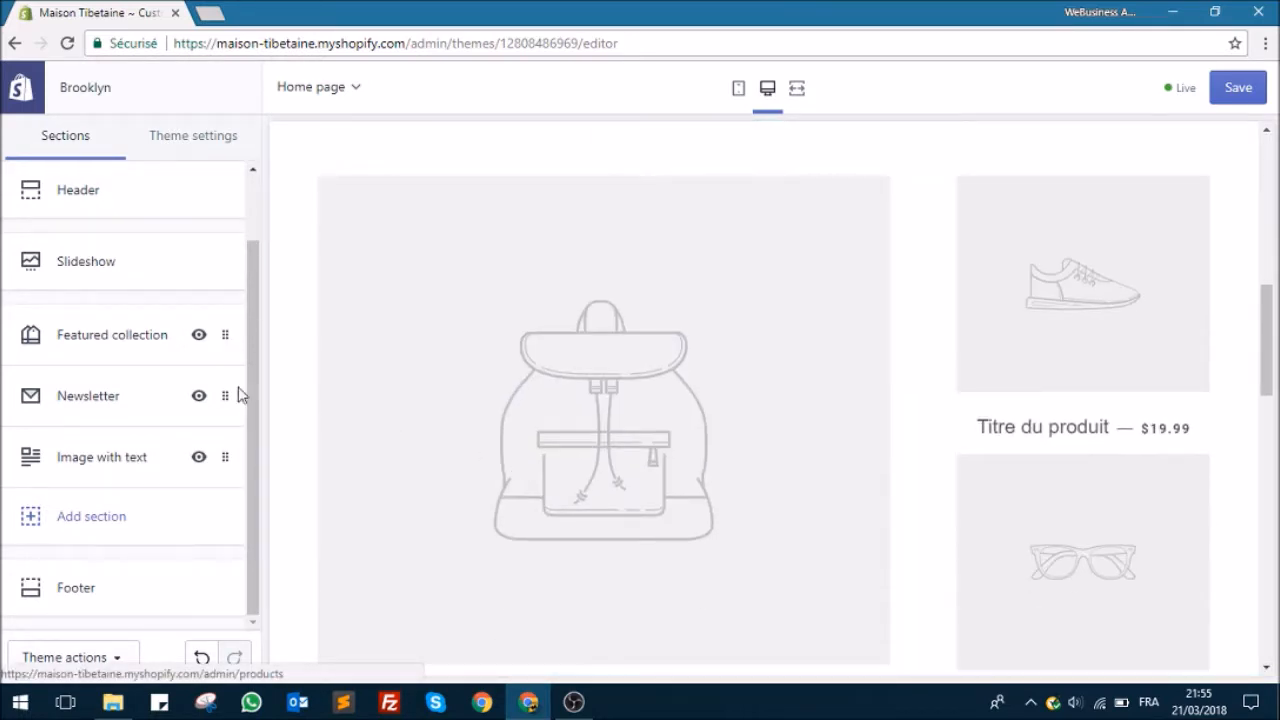
click(122, 337)
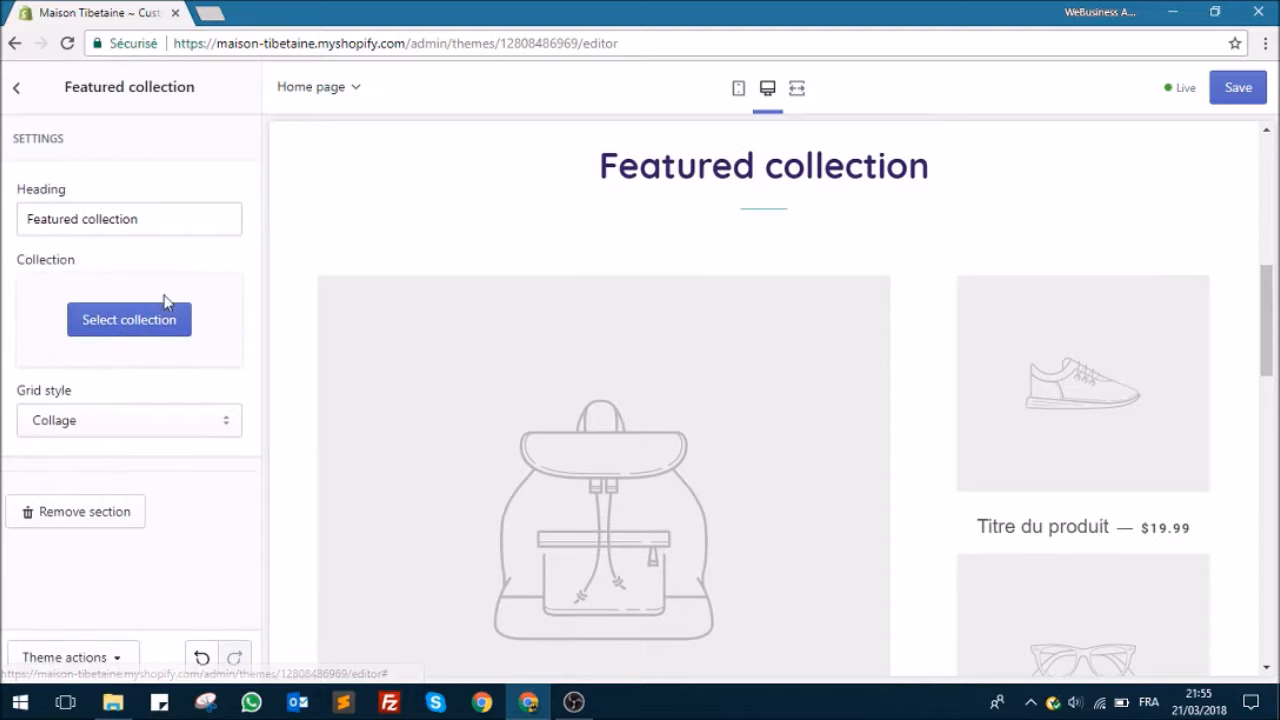
scroll(593, 382, down, 3)
scroll(590, 382, up, 3)
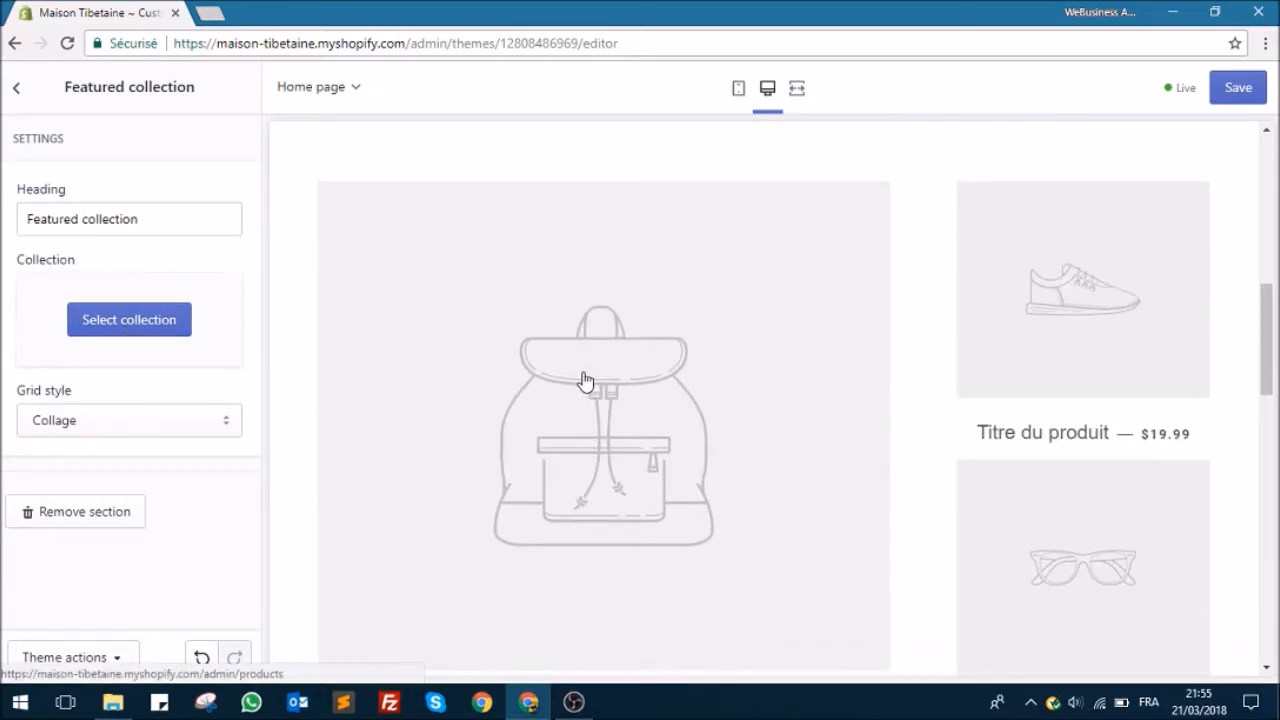
scroll(579, 380, down, 2)
scroll(423, 357, up, 2)
click(17, 88)
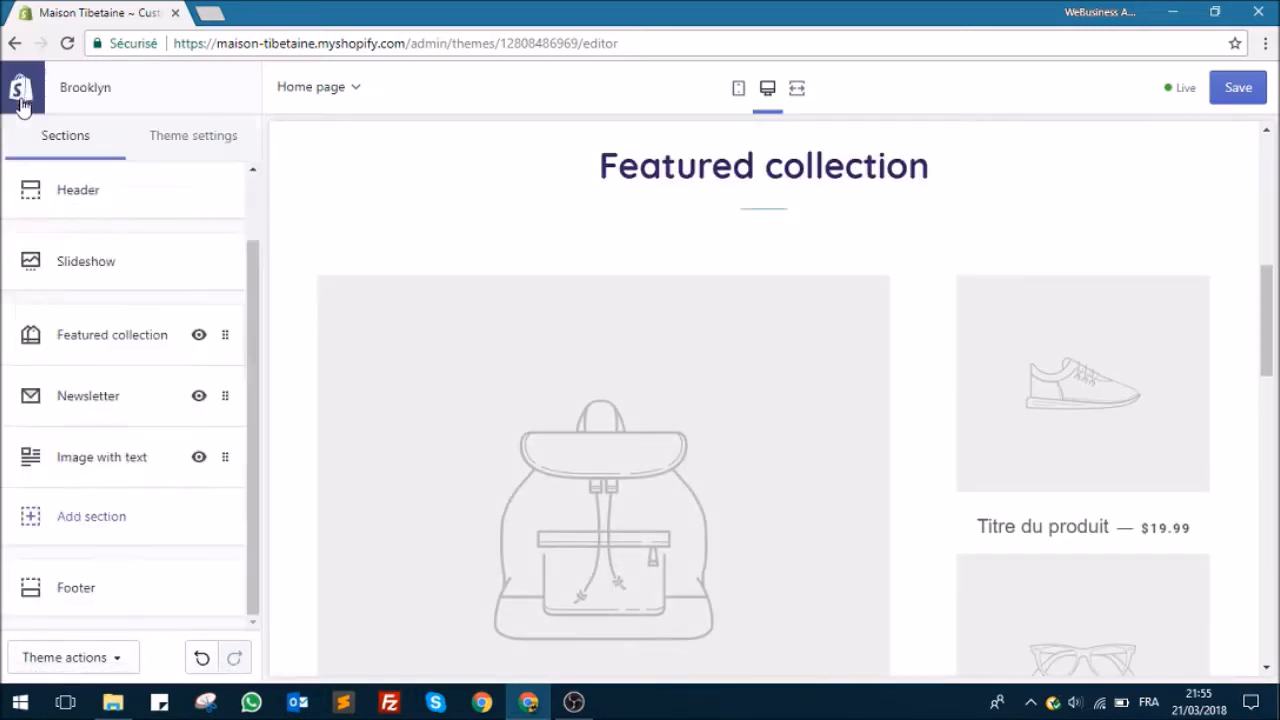
Step: Preview the store's Catalogue and A propos pages in the theme editor, then return to the home page preview
scroll(640, 349, up, 4)
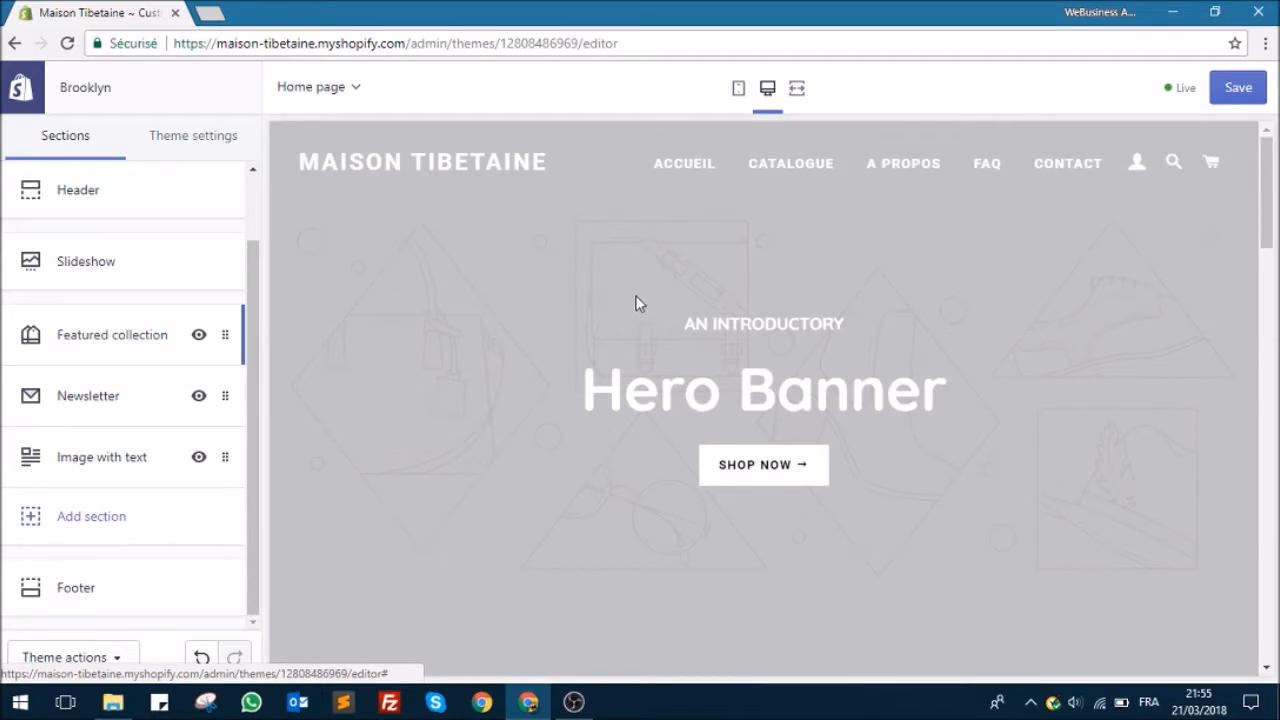
click(792, 167)
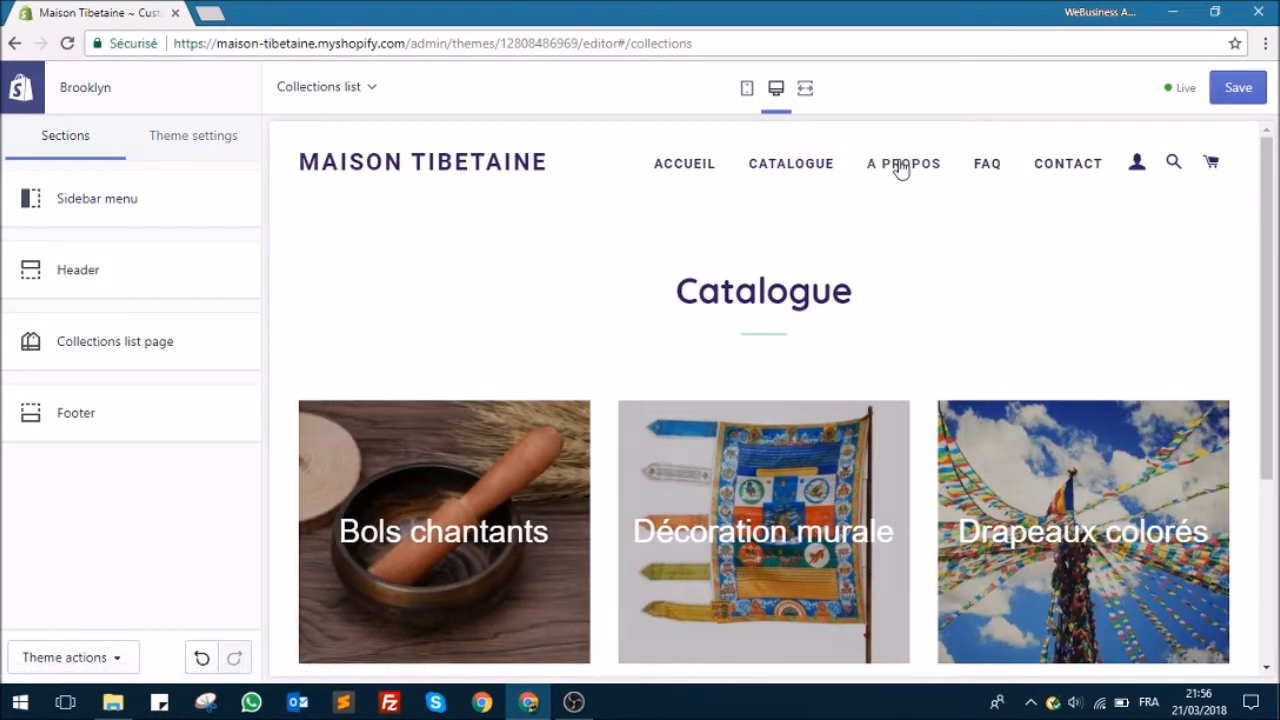
click(901, 166)
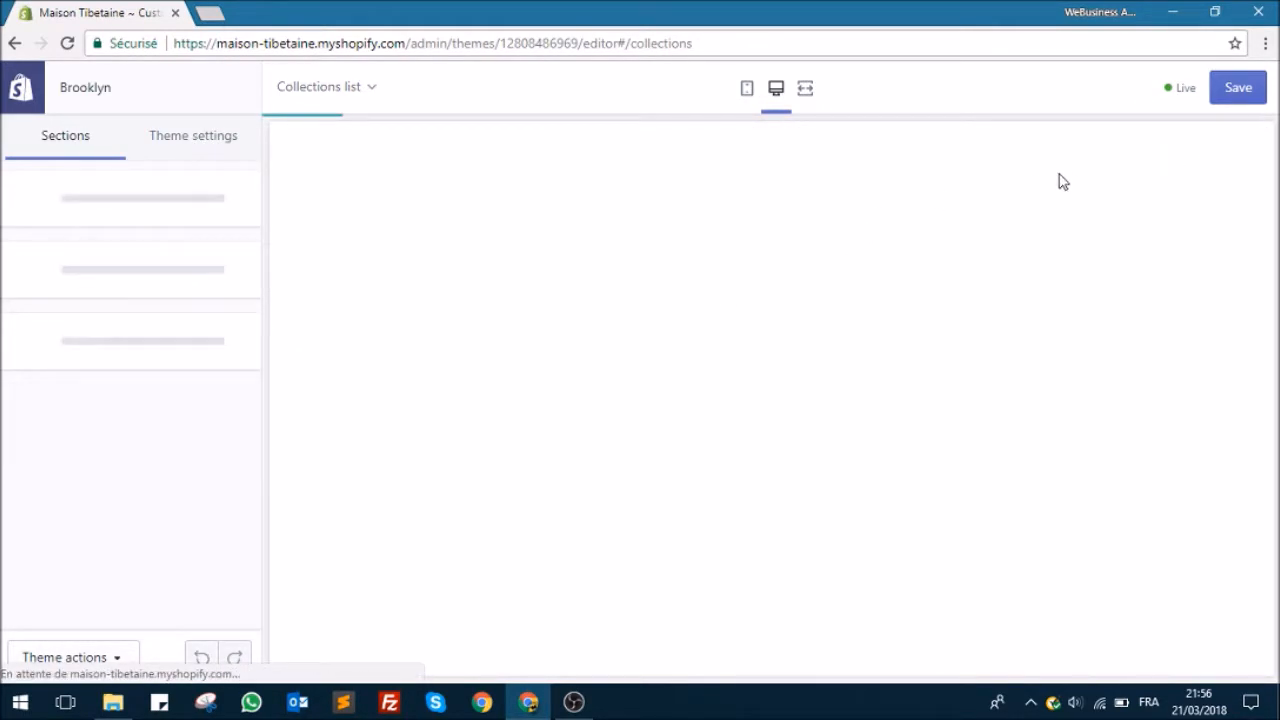
scroll(713, 397, down, 5)
scroll(713, 397, down, 10)
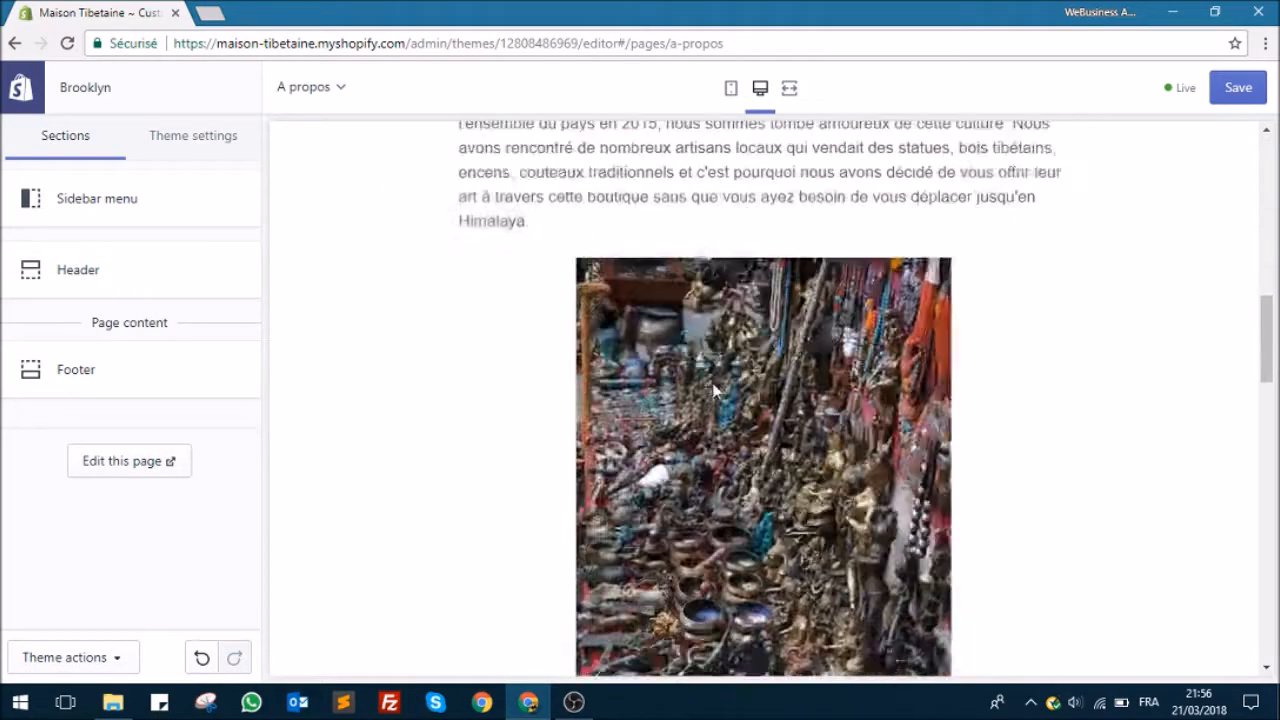
scroll(714, 376, up, 8)
scroll(714, 376, up, 5)
scroll(711, 374, down, 5)
scroll(712, 372, up, 8)
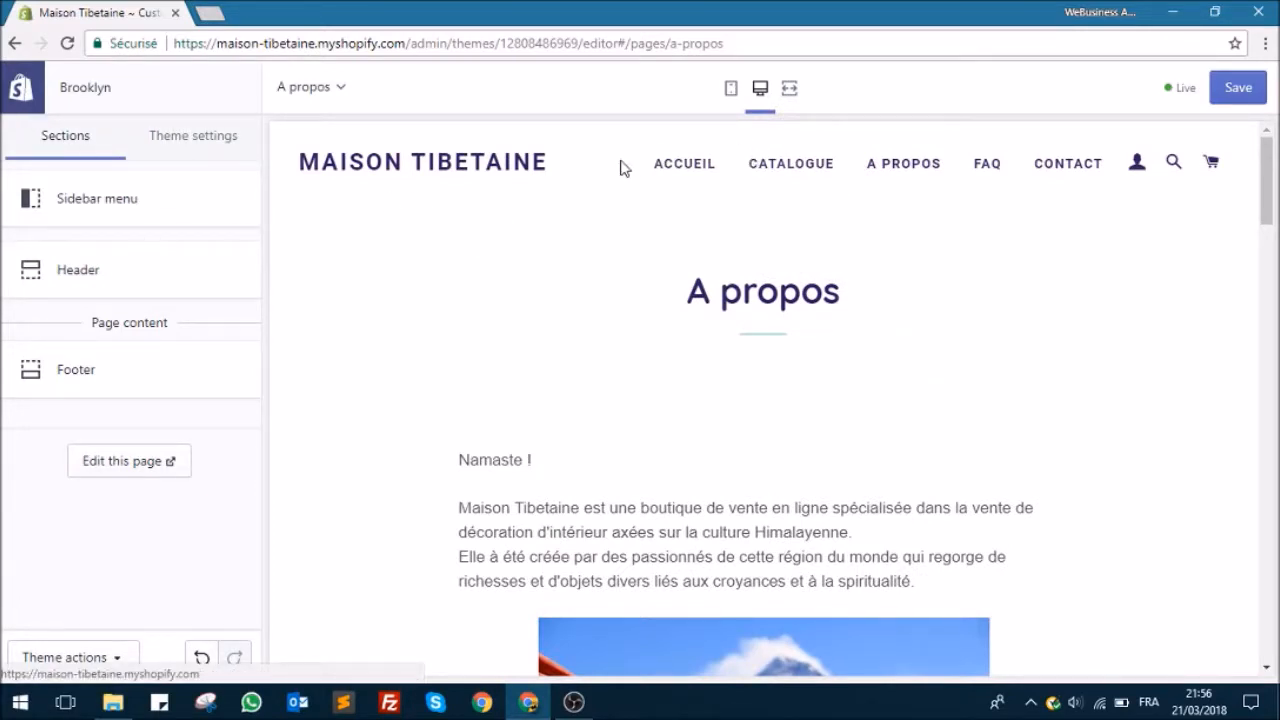
click(668, 168)
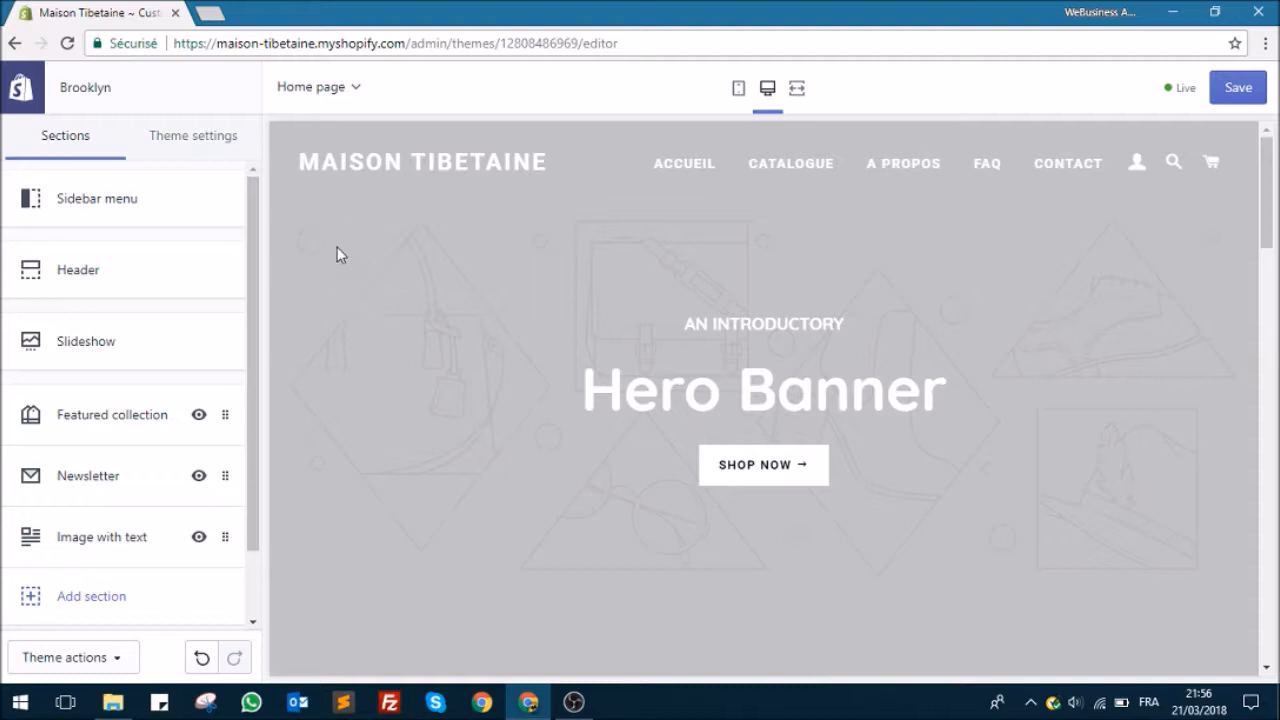
Step: Search Google for "logo hipster generator", view the Hipster Logo Generator site, and return to the theme editor
click(205, 13)
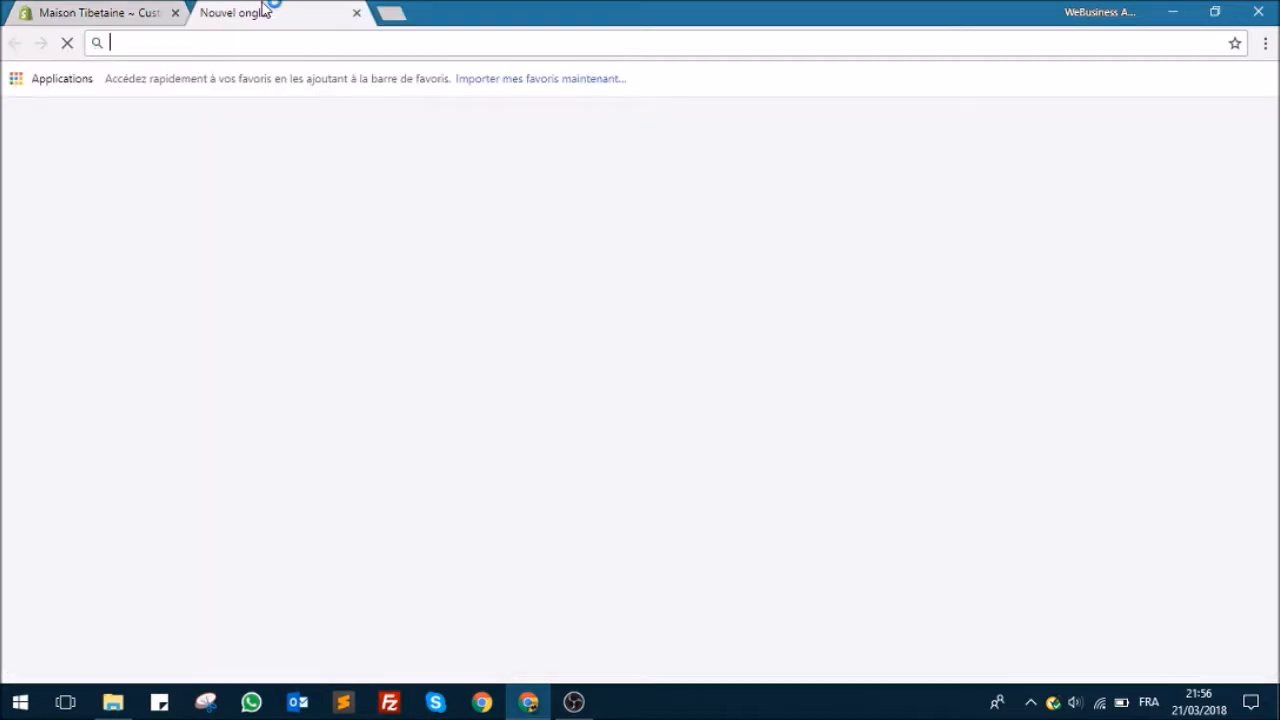
text(logo)
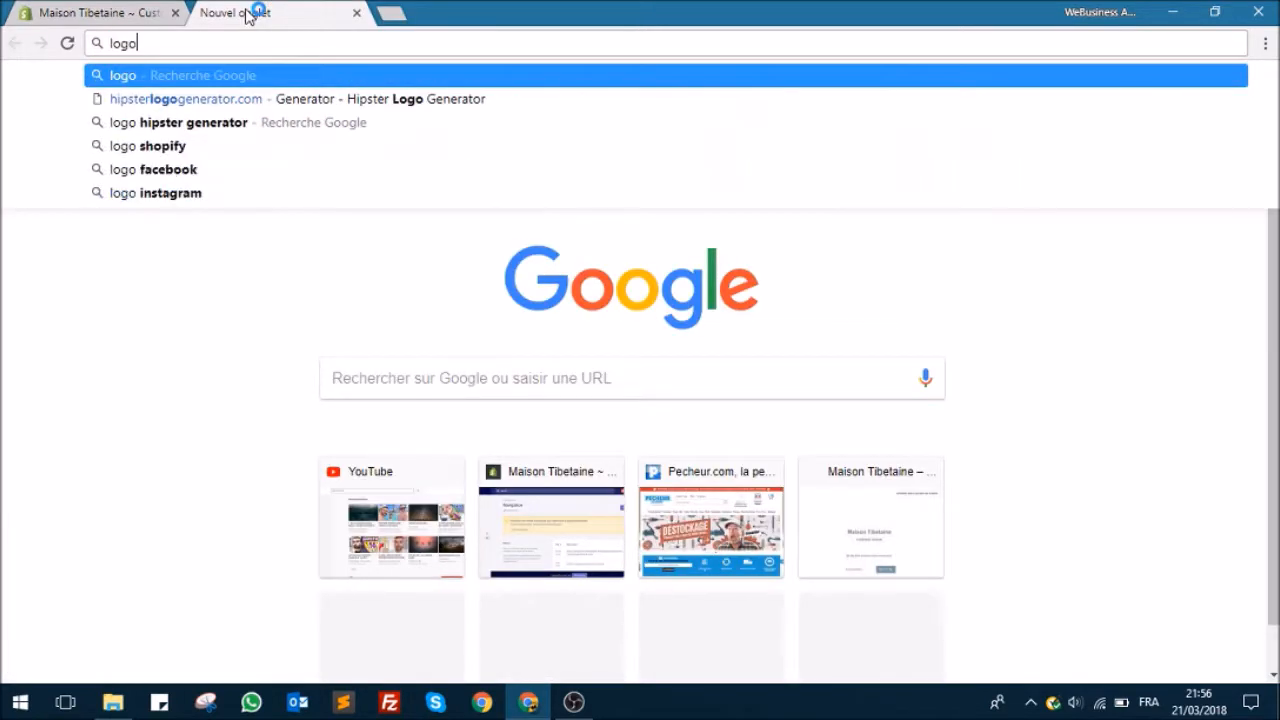
text( hisp)
key(Return)
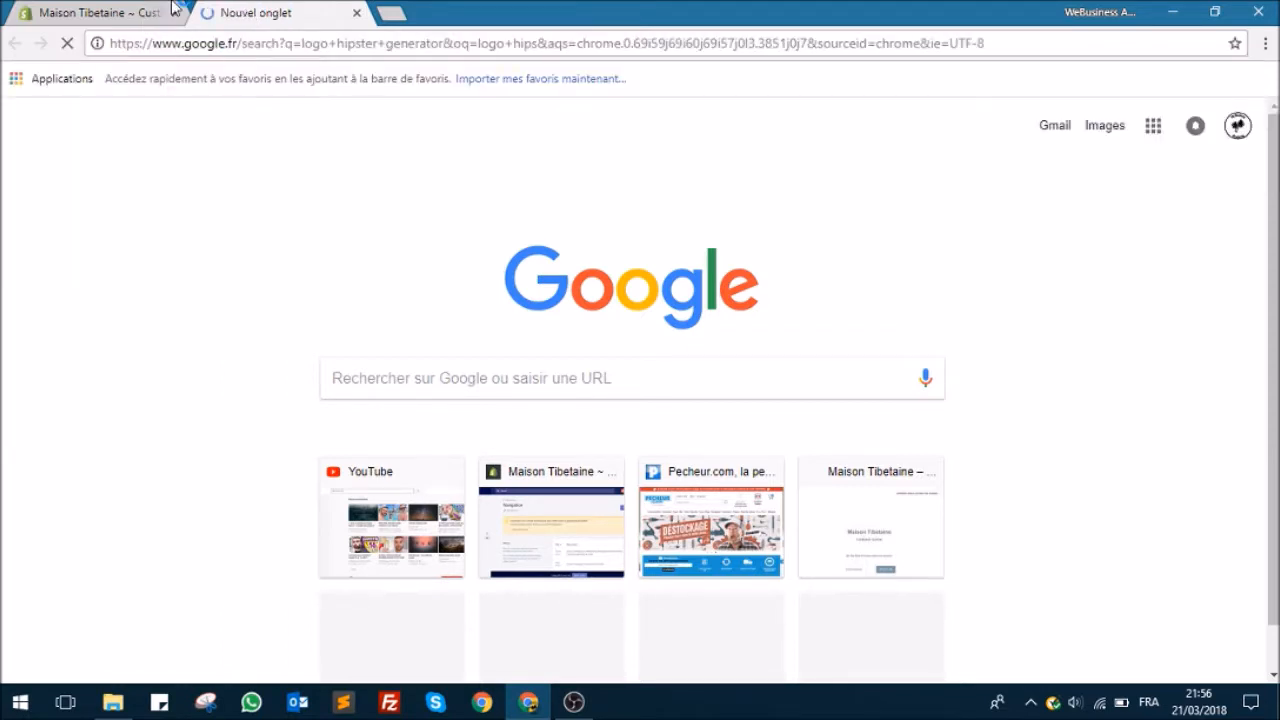
click(151, 21)
click(280, 10)
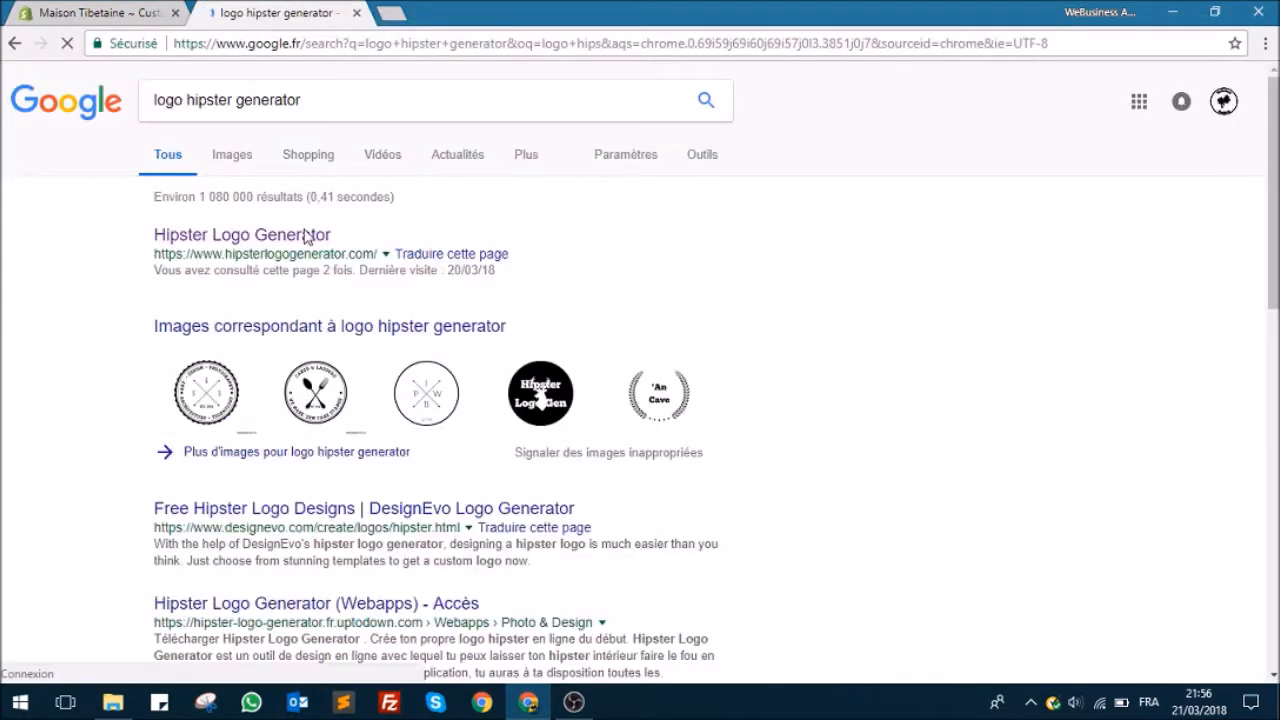
click(305, 237)
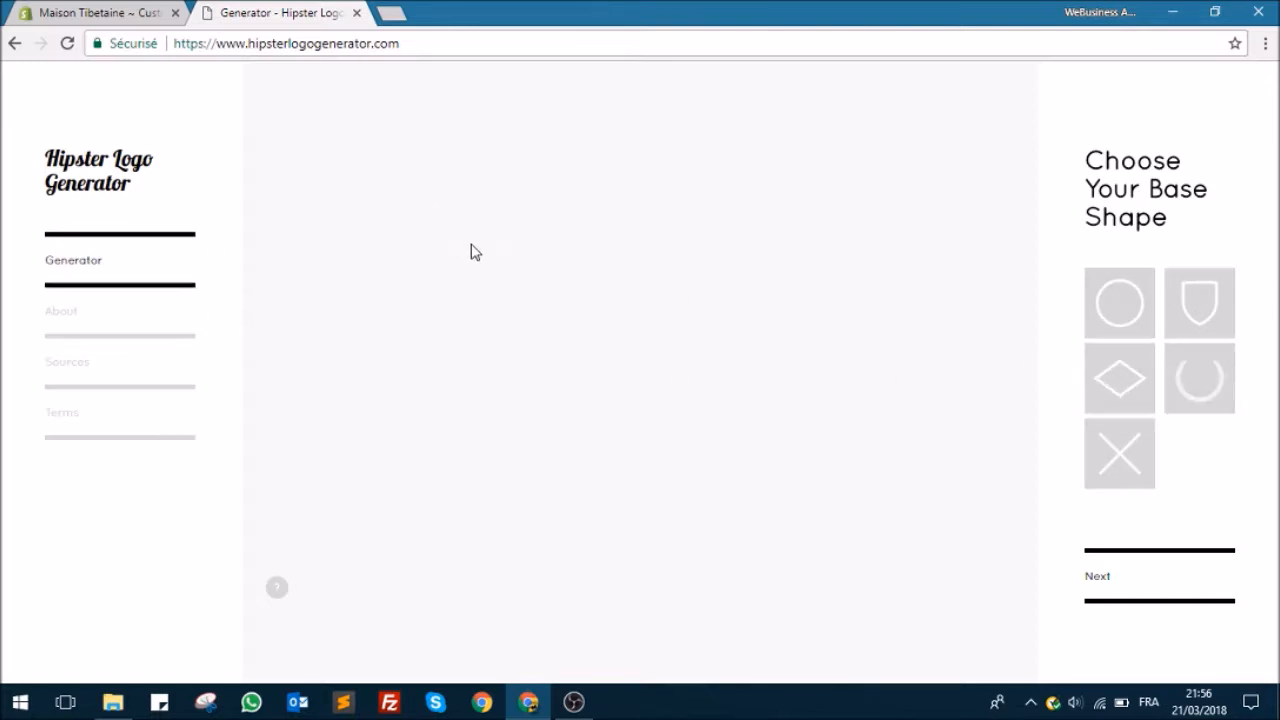
click(132, 12)
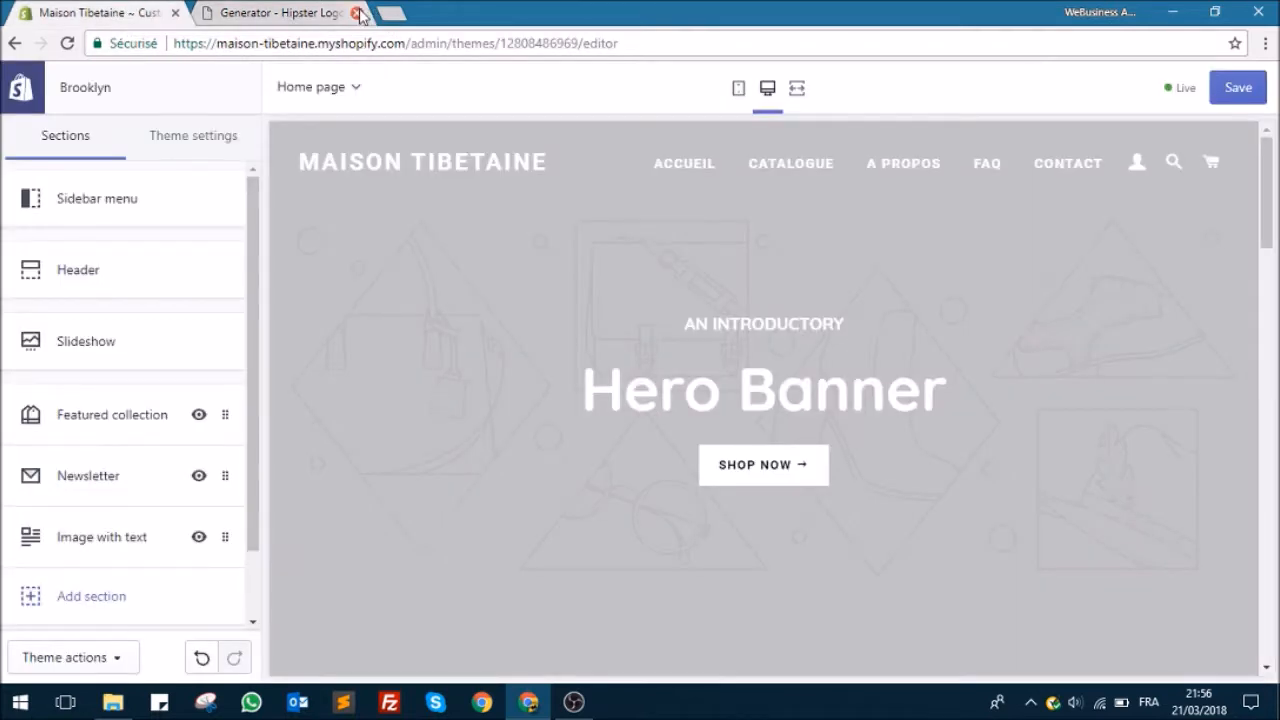
click(357, 13)
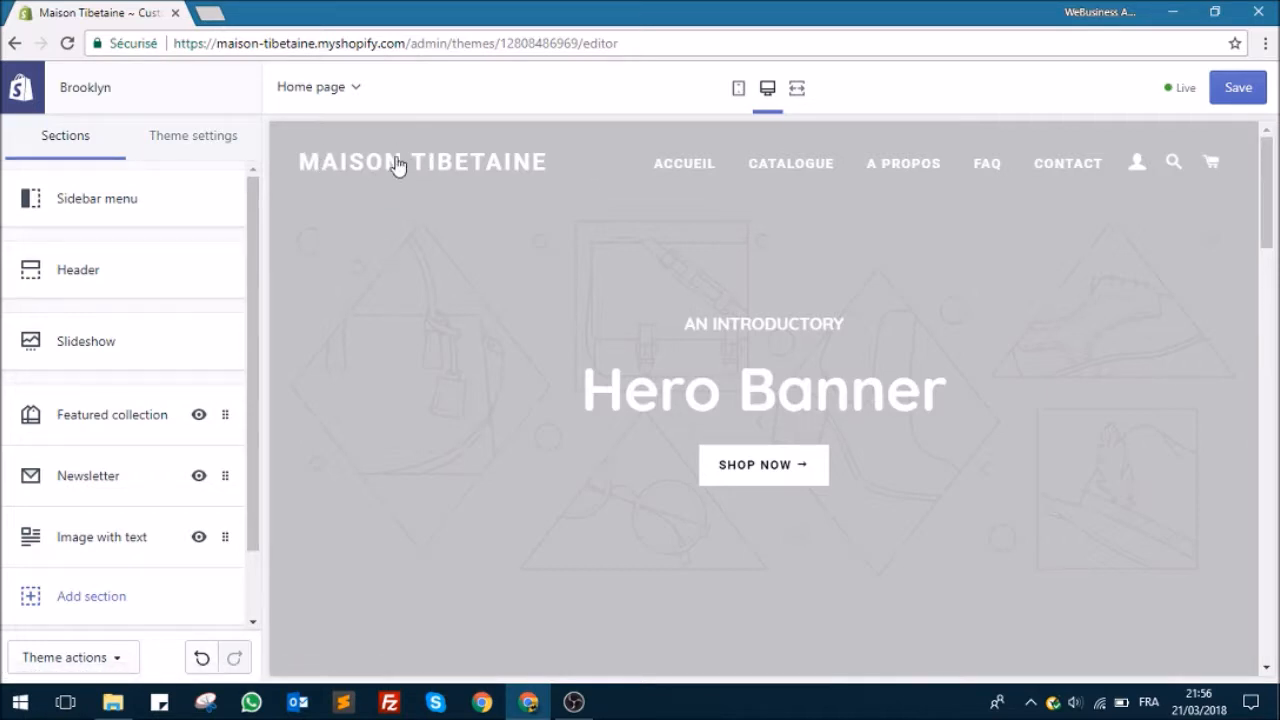
Step: Check the Sidebar menu section's settings, then open the theme's color settings
click(164, 208)
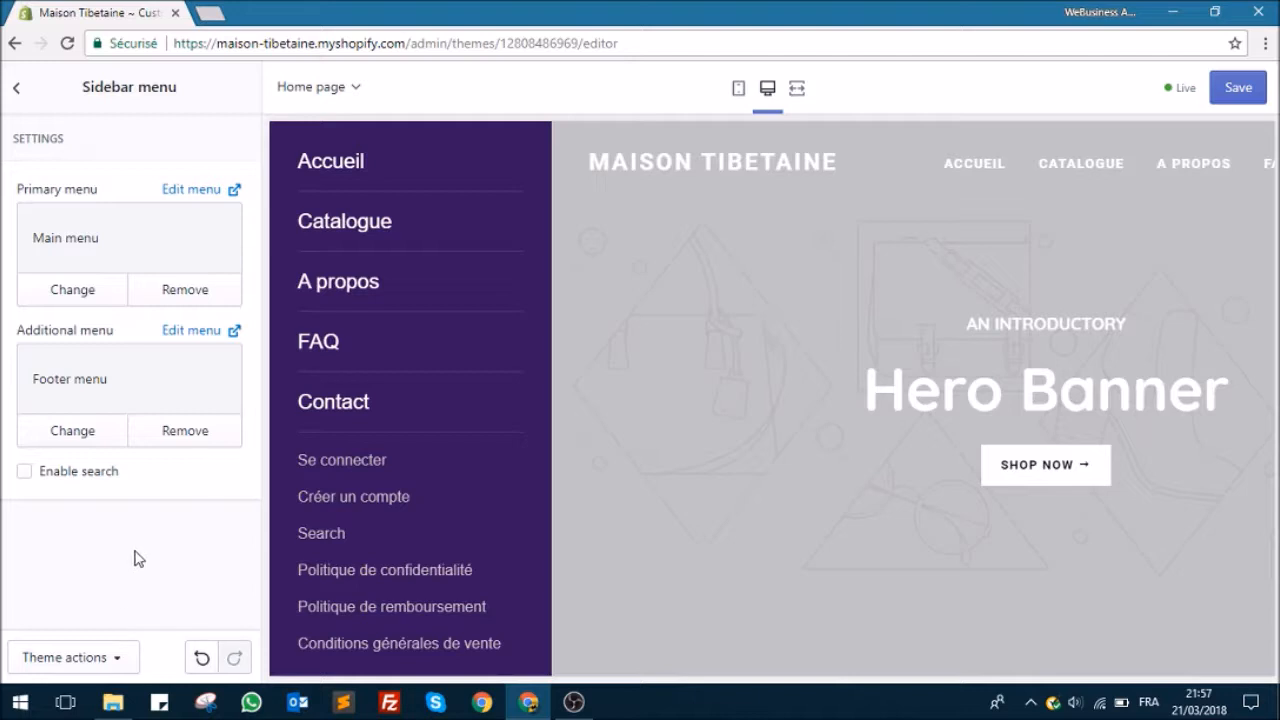
click(16, 100)
click(183, 147)
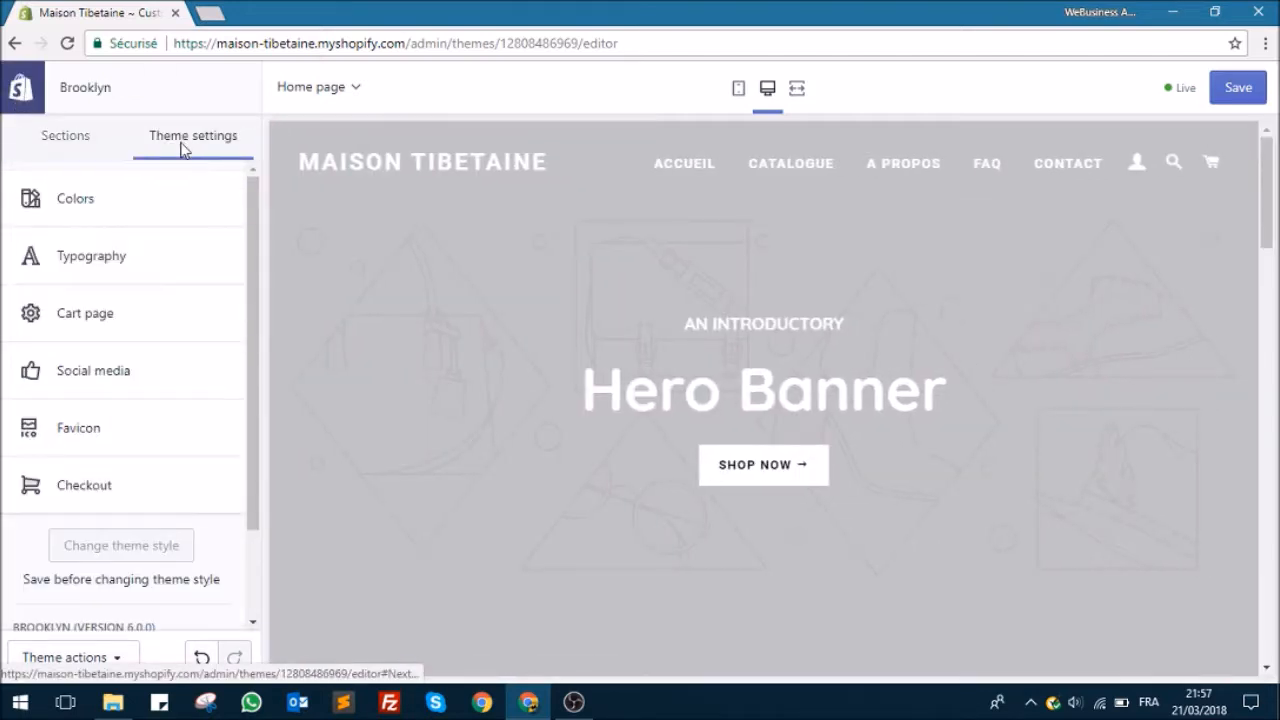
click(73, 204)
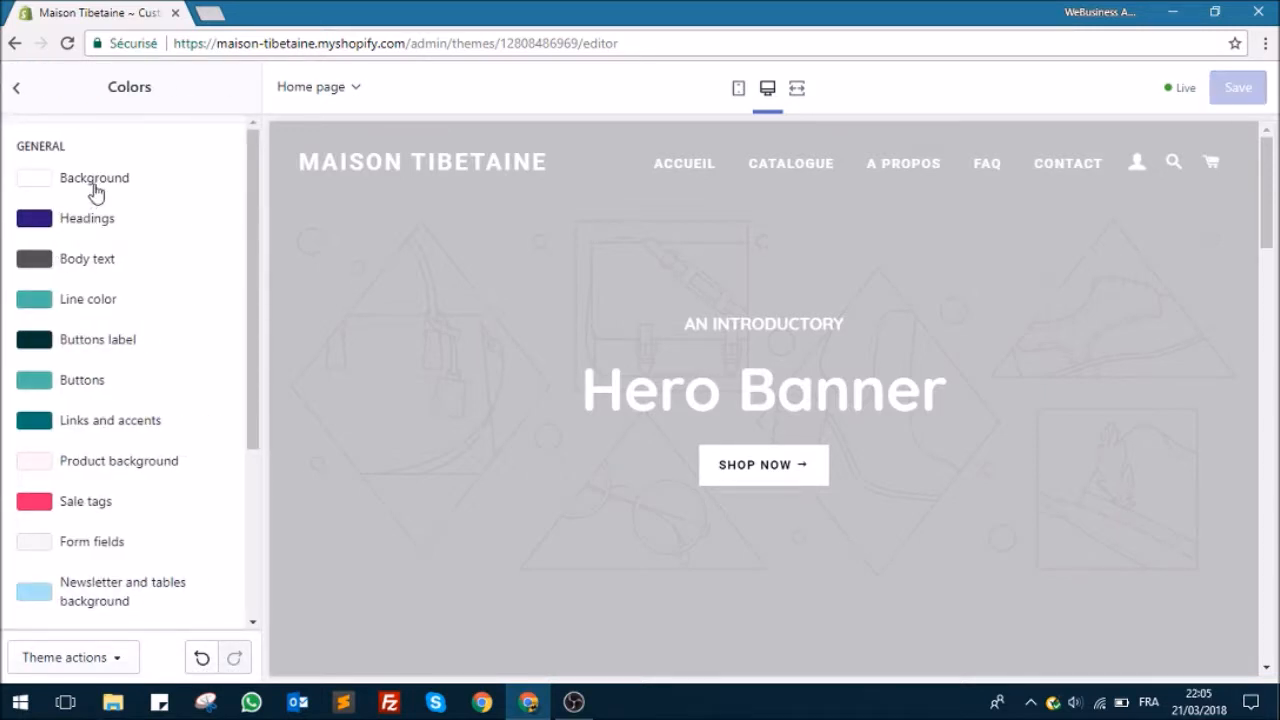
Step: Set the theme's general background color to white
click(105, 186)
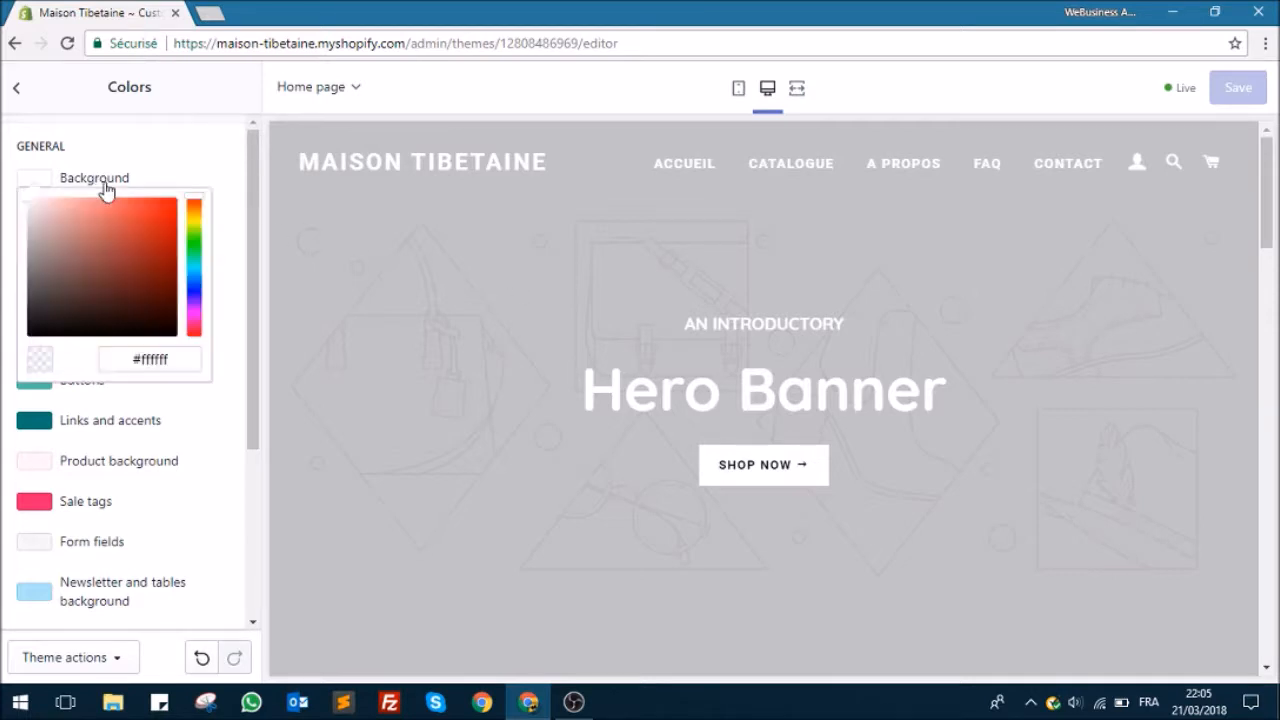
mouse_move(44, 215)
mouse_down()
mouse_move(144, 282)
mouse_move(158, 277)
mouse_move(22, 192)
mouse_up()
click(125, 158)
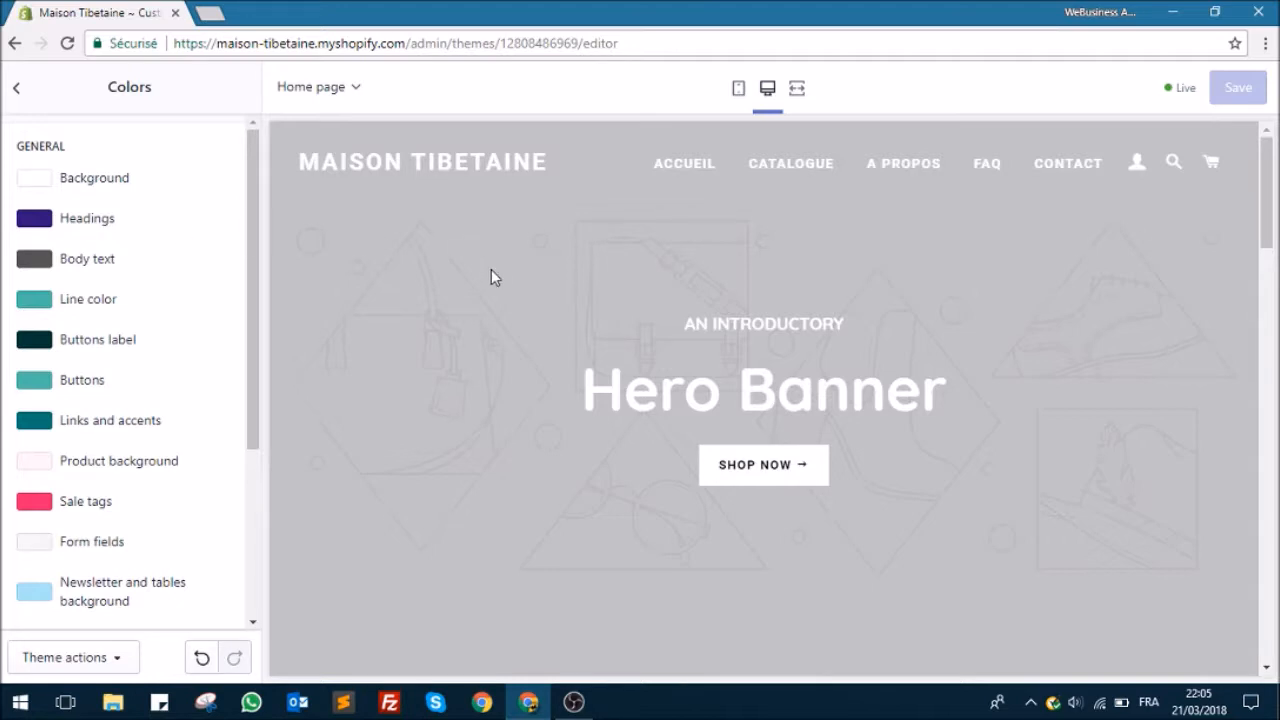
Step: Try several purple shades for the theme's headings and set the Headings color to #593799
scroll(485, 272, down, 5)
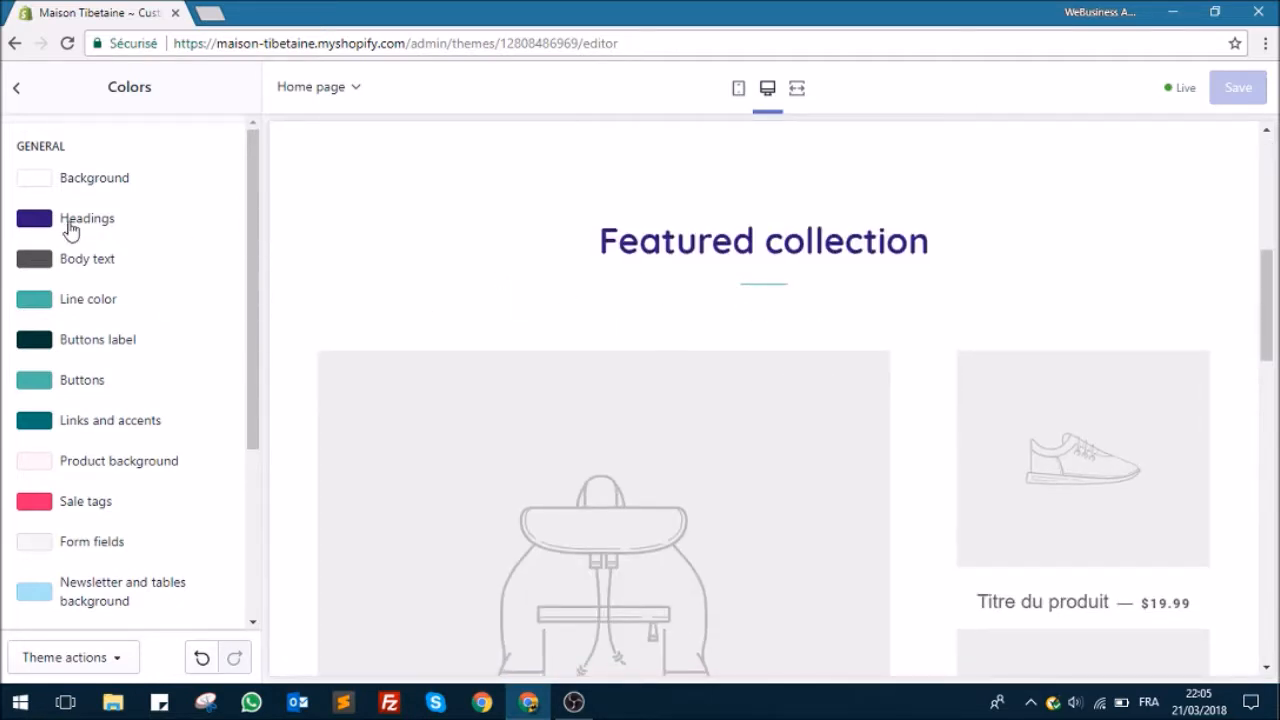
click(70, 225)
drag(160, 318, 82, 346)
click(125, 306)
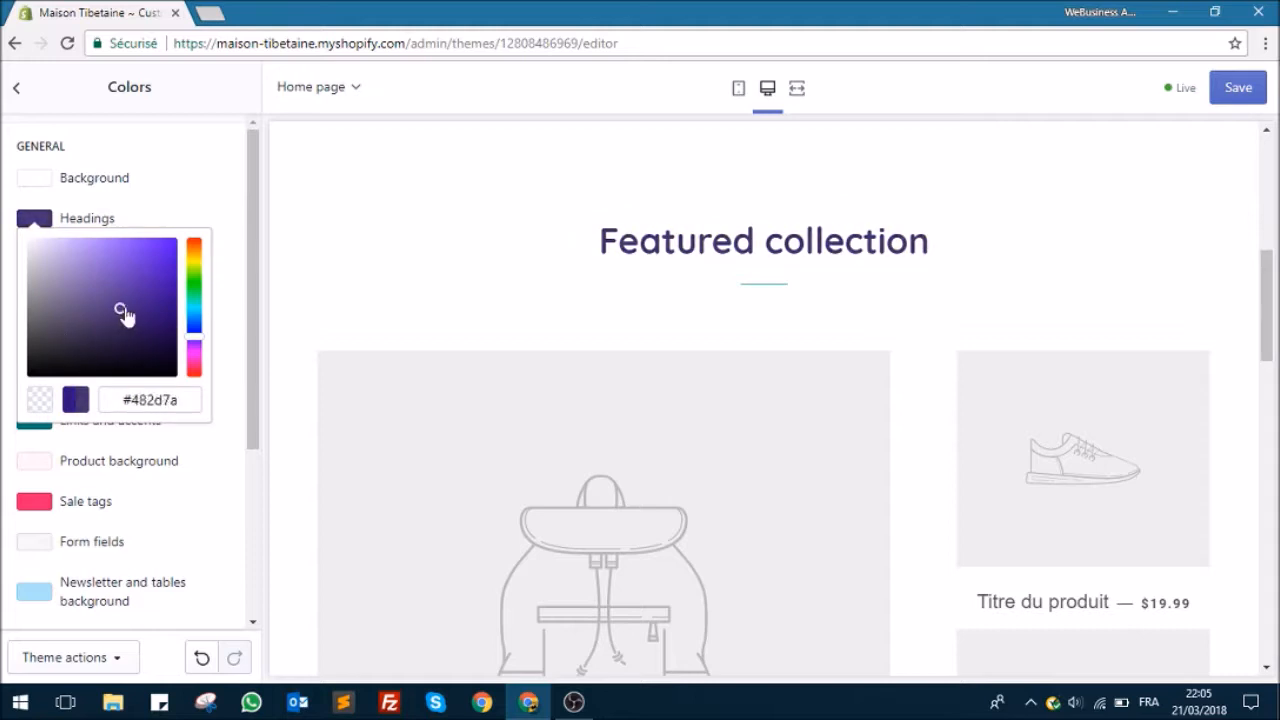
scroll(458, 380, up, 2)
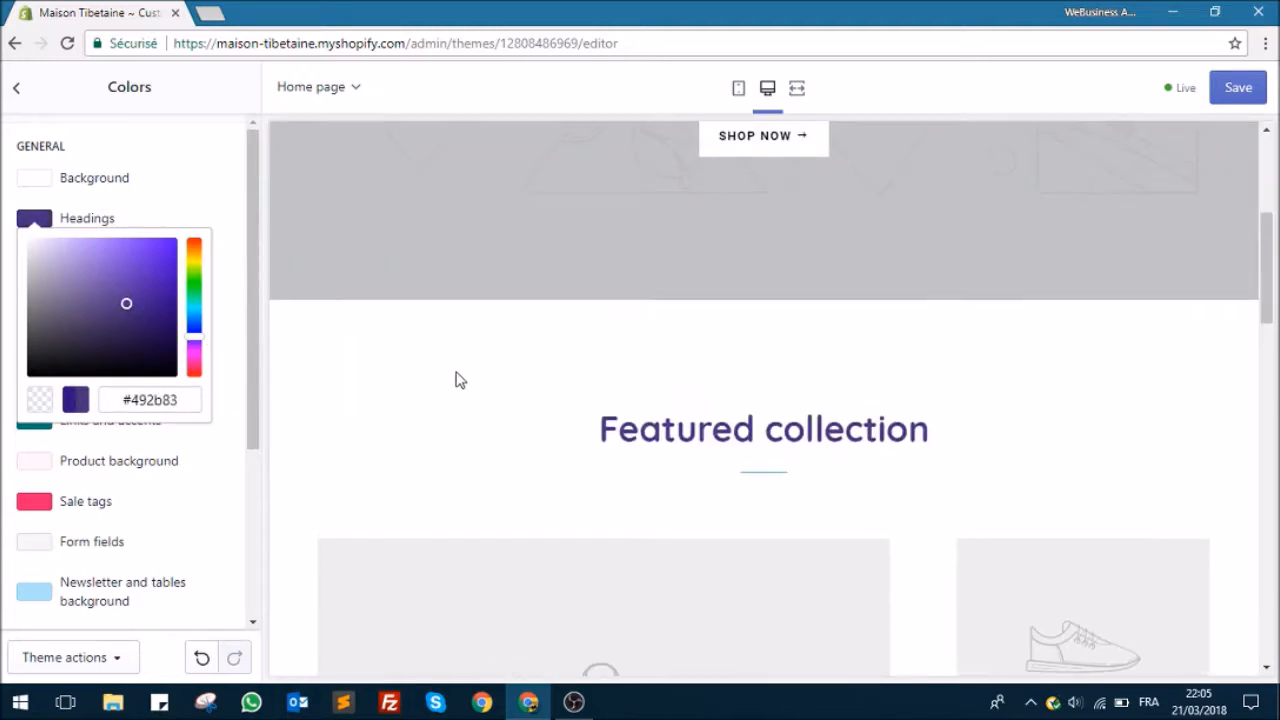
click(136, 320)
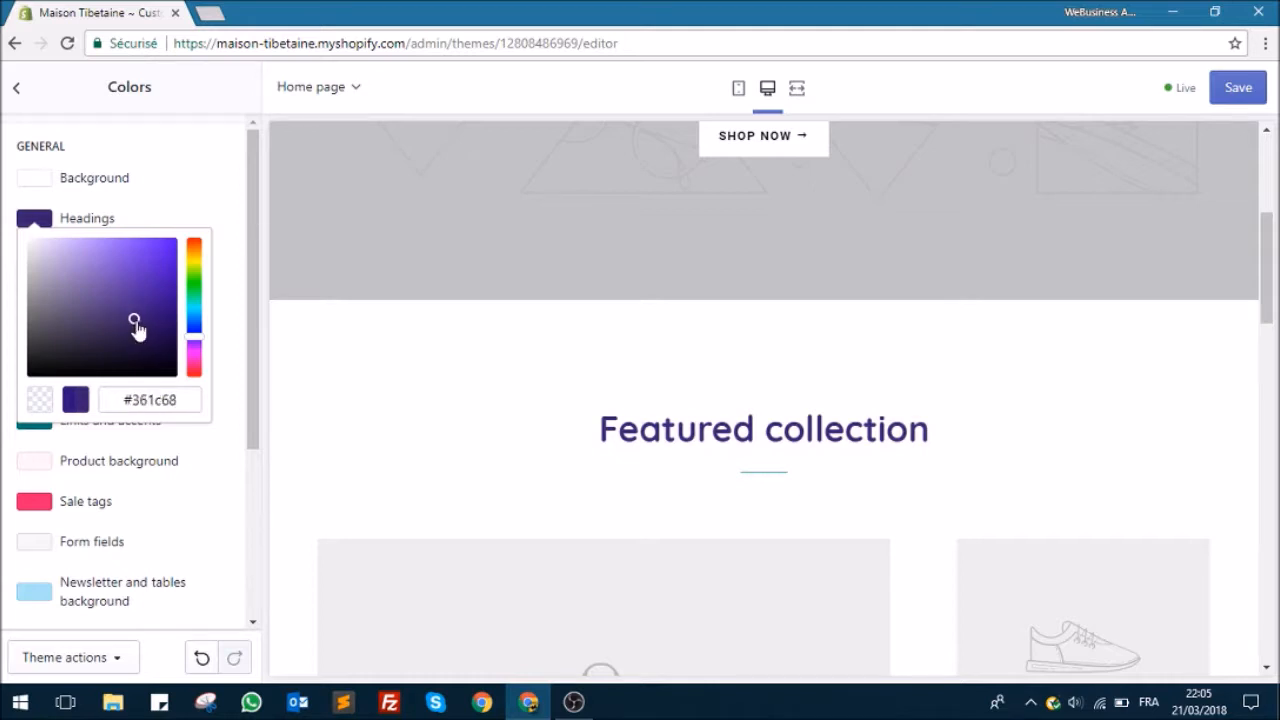
drag(136, 322, 122, 290)
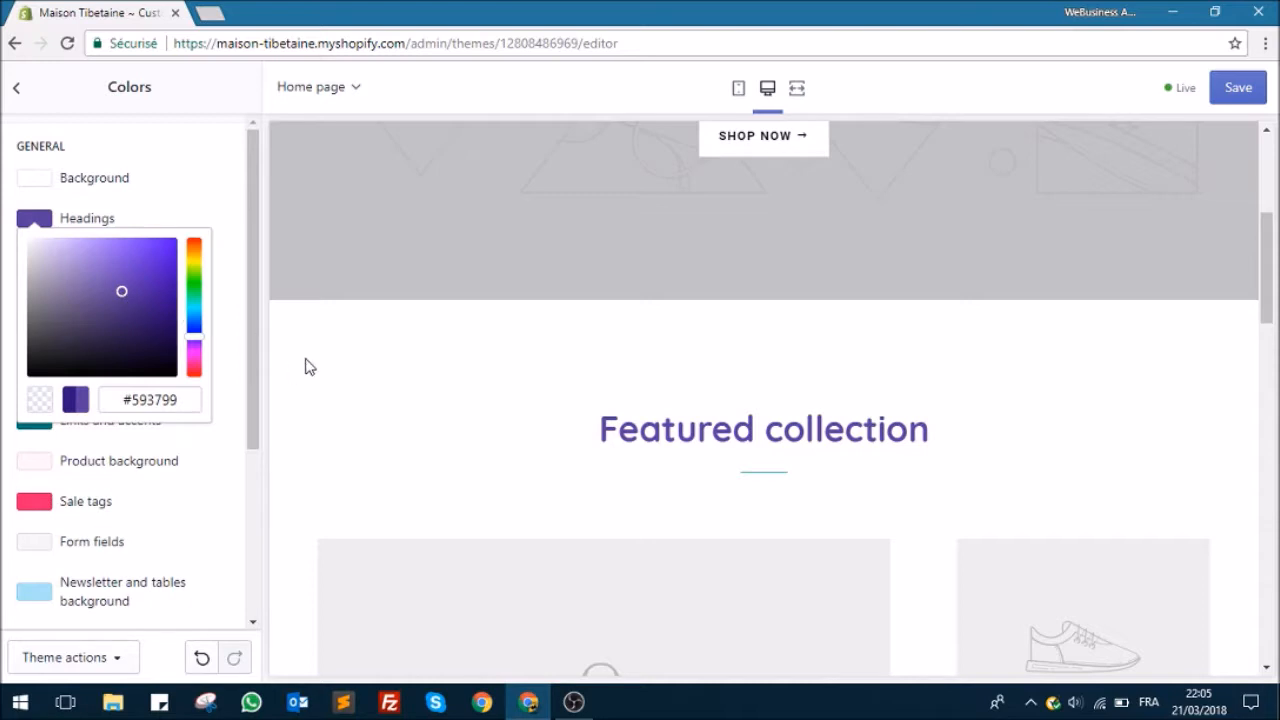
click(240, 254)
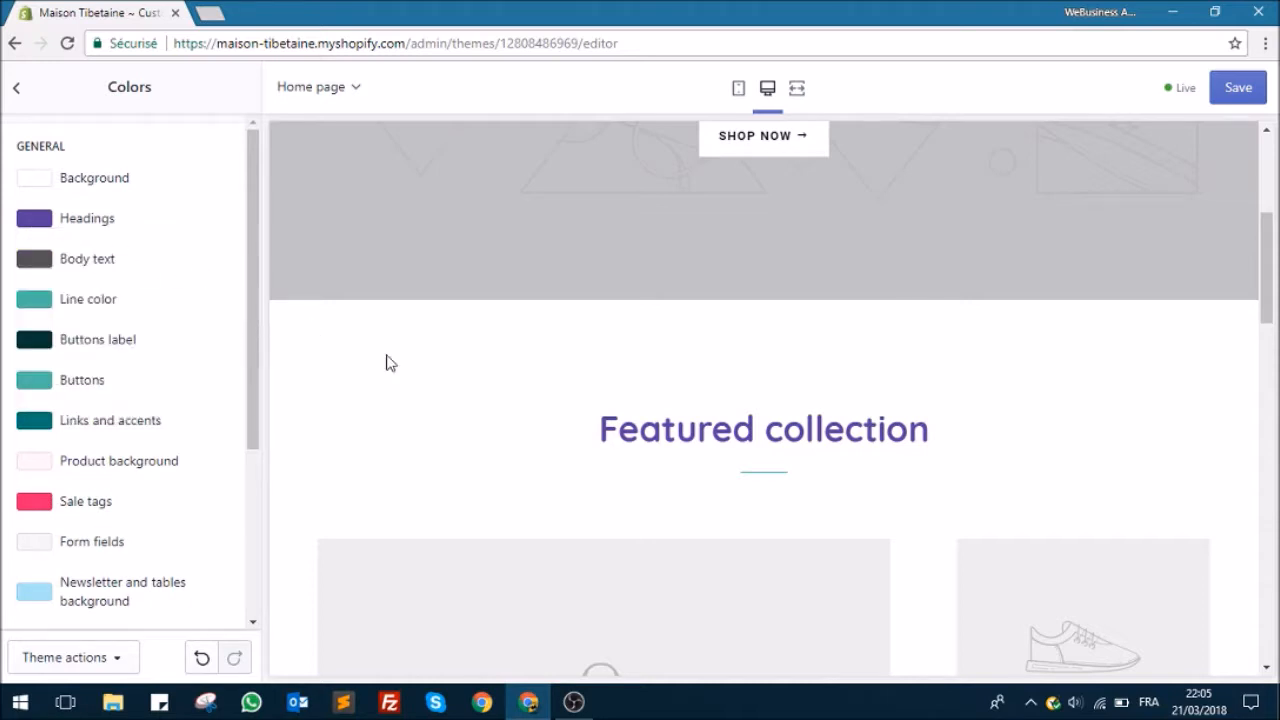
Step: Set the theme's Body text color to dark grey #393939 and check it on the home page preview
scroll(390, 362, up, 5)
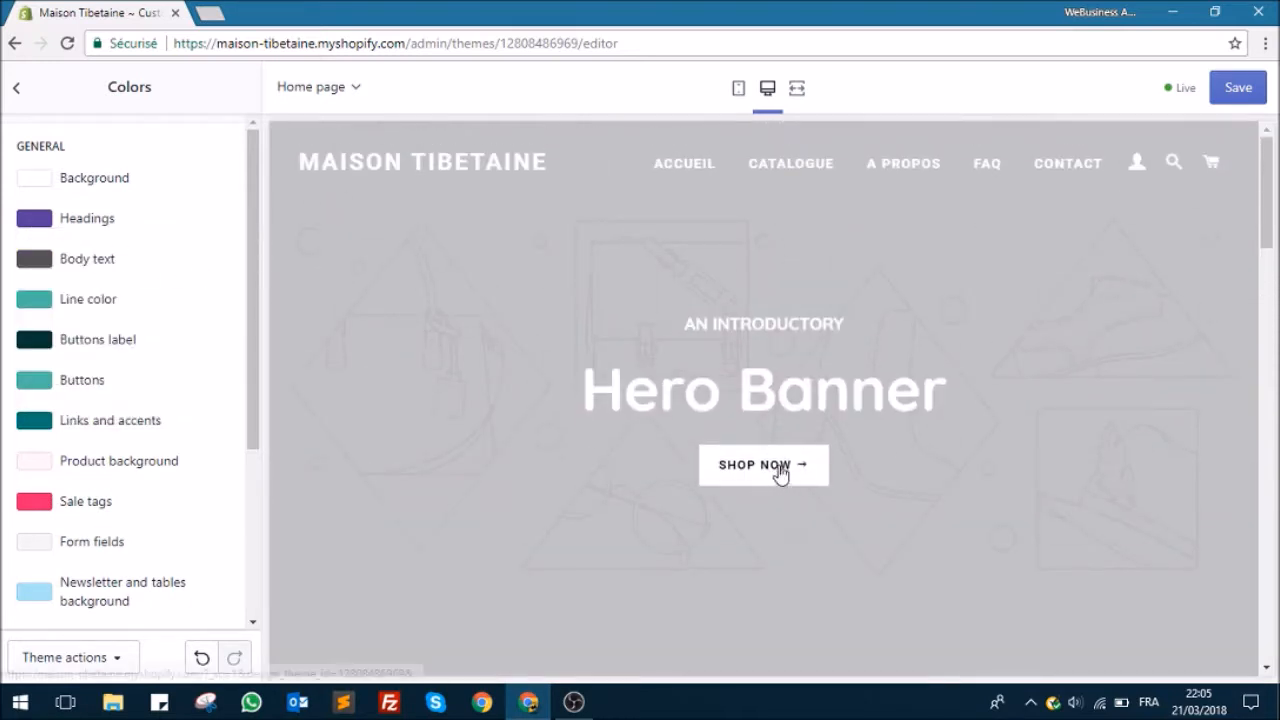
scroll(390, 378, down, 5)
scroll(400, 374, down, 5)
scroll(634, 386, up, 4)
scroll(609, 551, down, 2)
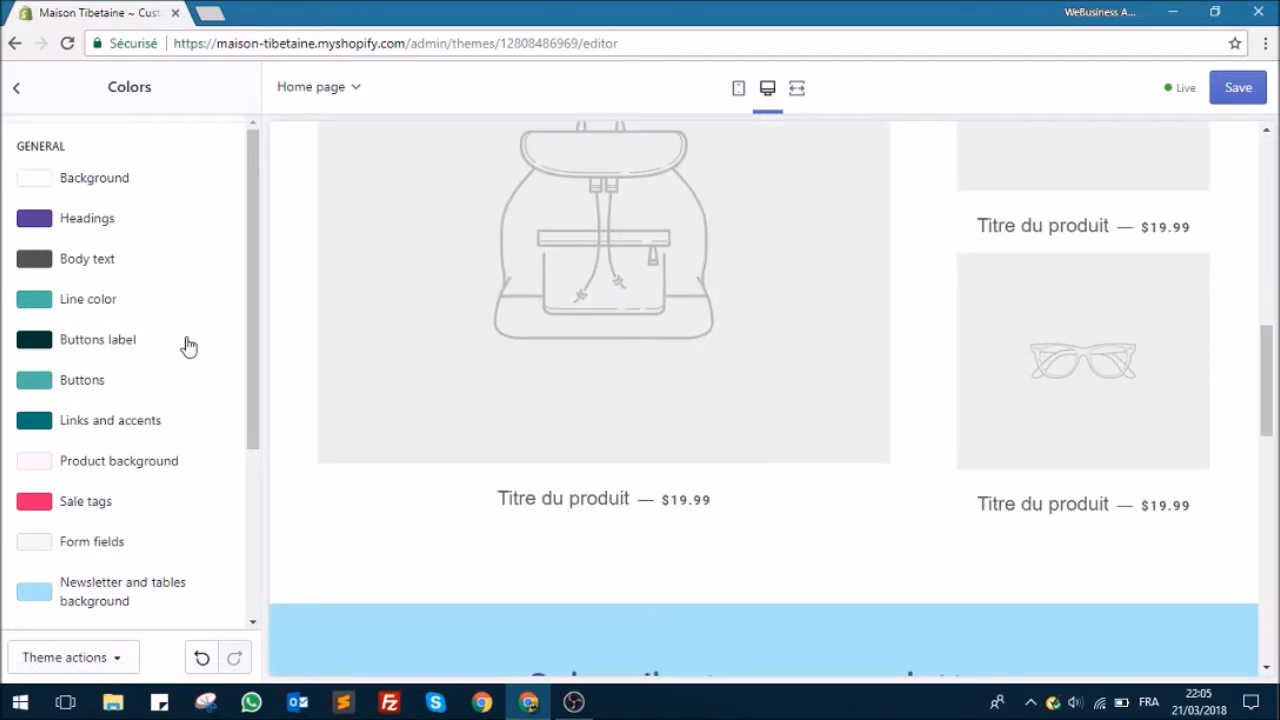
click(87, 264)
mouse_move(40, 371)
mouse_down()
mouse_move(174, 306)
mouse_move(23, 371)
mouse_move(77, 363)
mouse_move(31, 363)
mouse_move(22, 393)
mouse_up()
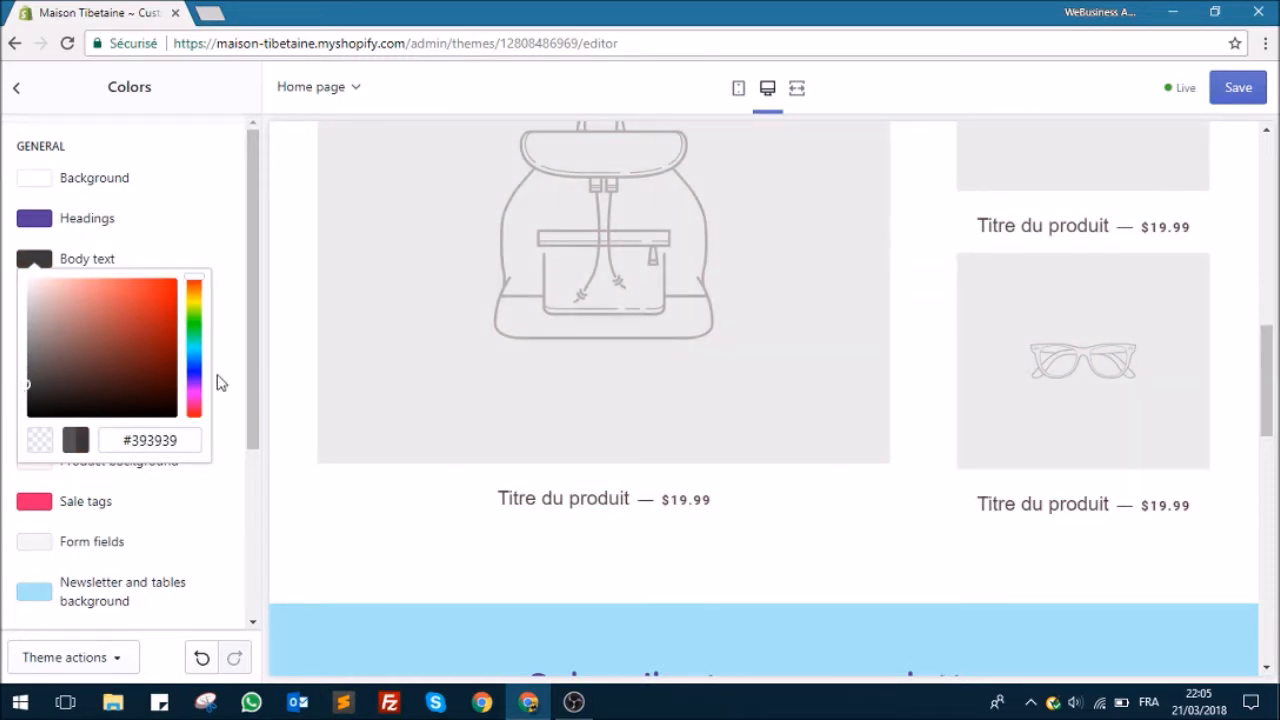
click(226, 328)
scroll(466, 366, down, 3)
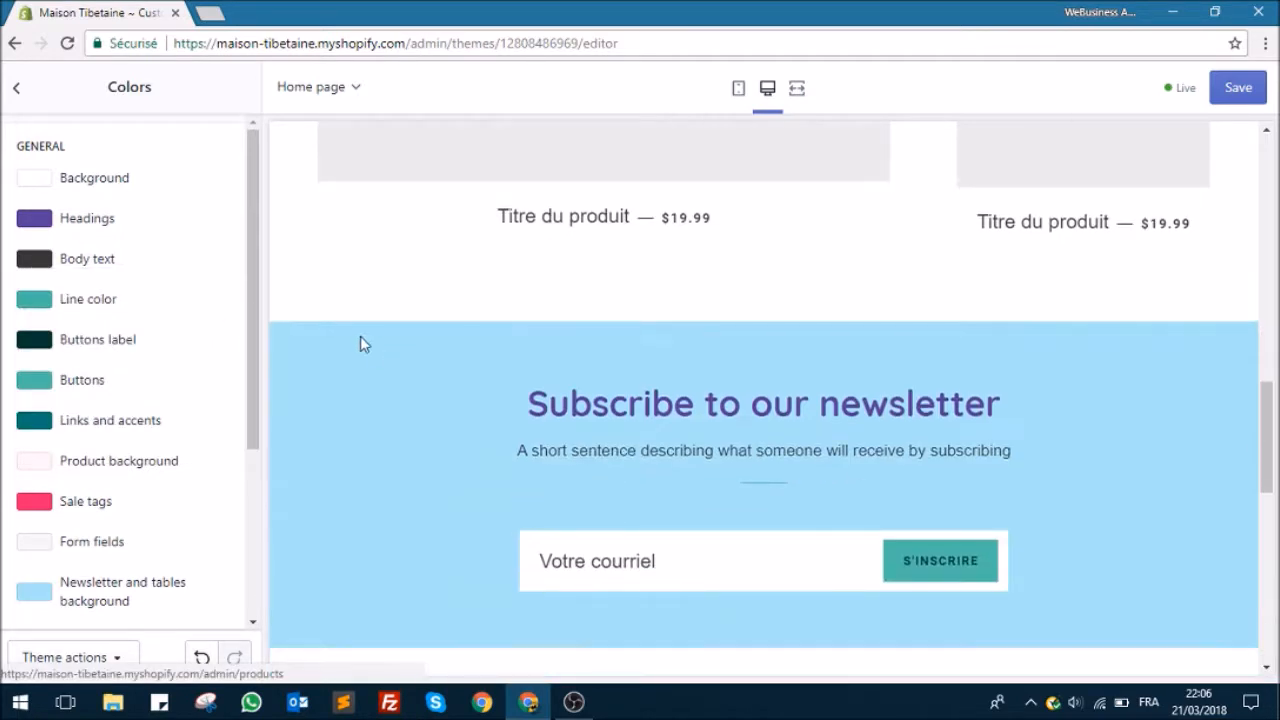
scroll(429, 337, up, 5)
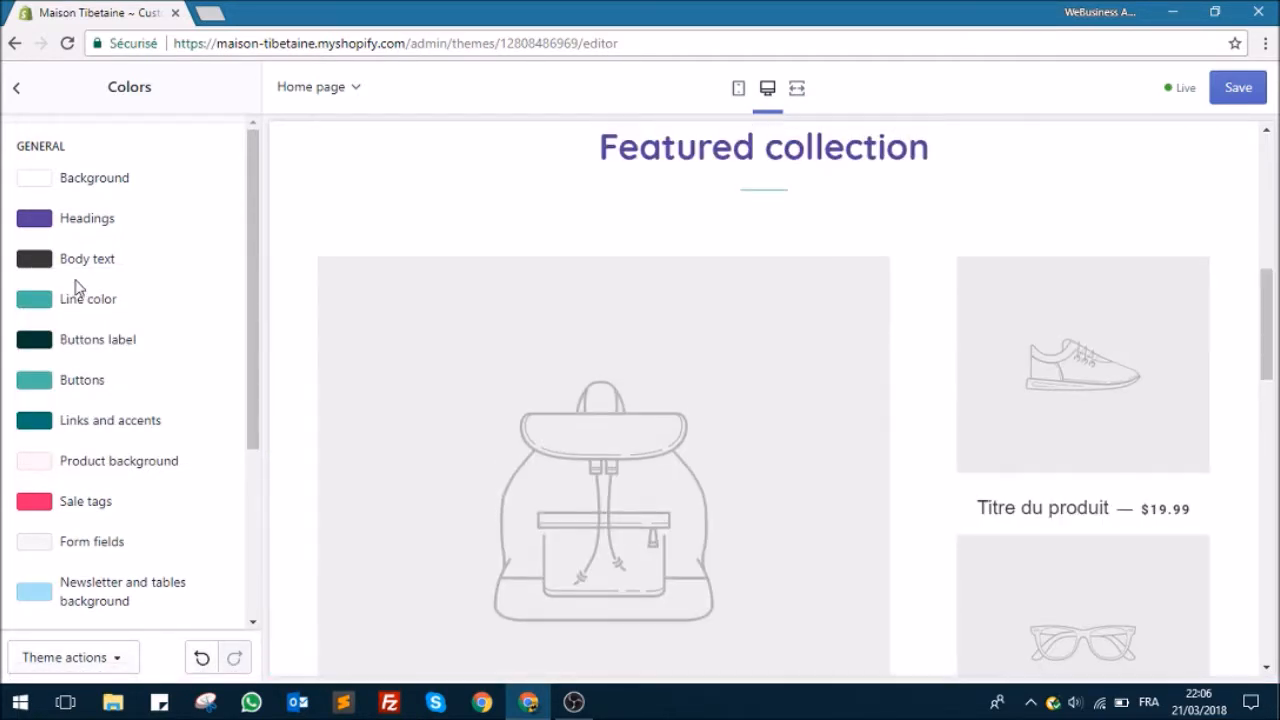
Step: Try different teal shades for the divider lines and set the Line color to #559988
click(88, 296)
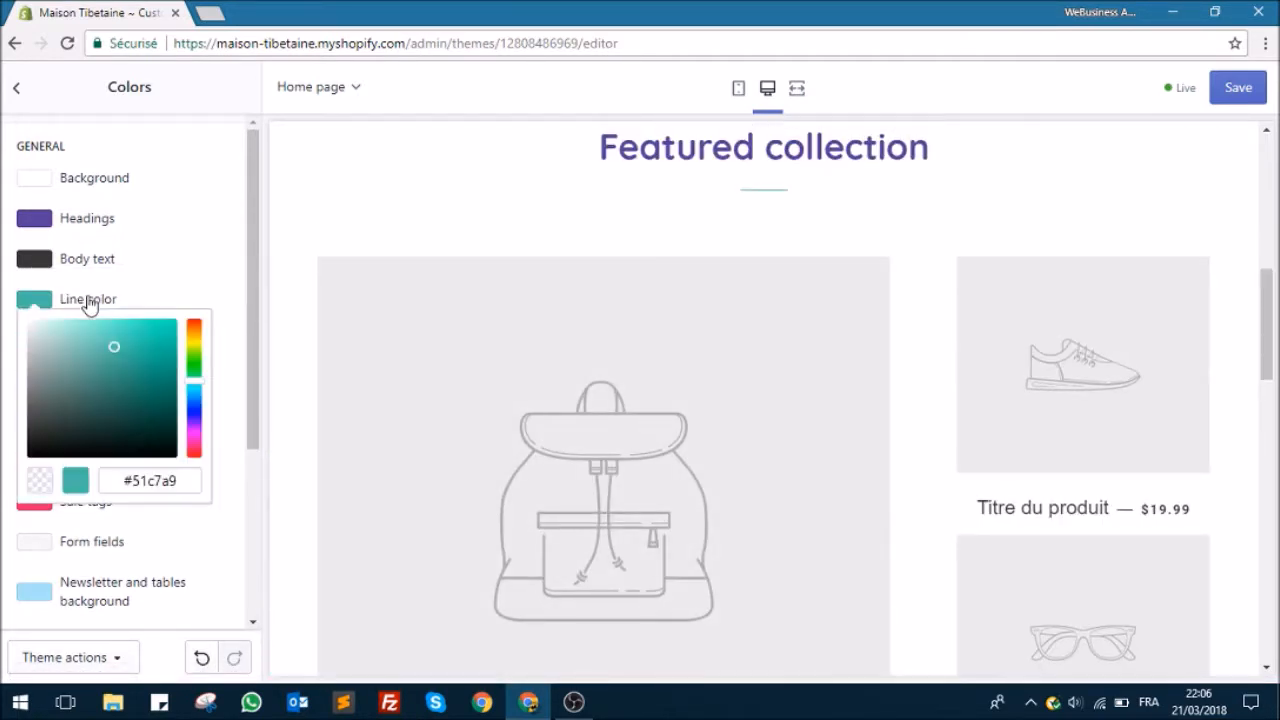
click(117, 362)
click(133, 408)
scroll(423, 389, down, 5)
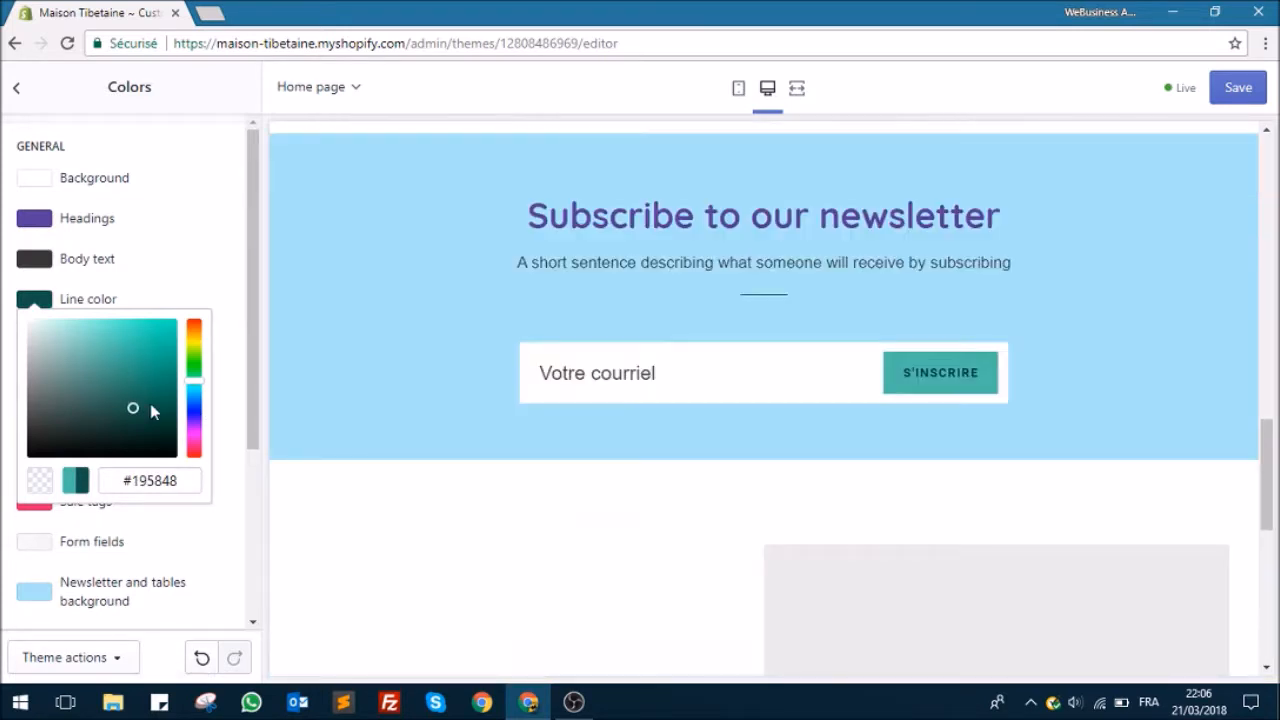
mouse_move(156, 371)
mouse_down()
mouse_move(100, 329)
mouse_move(167, 360)
mouse_move(177, 390)
mouse_move(160, 438)
mouse_move(191, 477)
mouse_move(110, 383)
mouse_move(100, 323)
mouse_move(51, 286)
mouse_move(16, 284)
mouse_up()
mouse_move(121, 361)
mouse_down()
mouse_move(163, 420)
mouse_move(104, 361)
mouse_move(49, 343)
mouse_move(84, 349)
mouse_move(111, 384)
mouse_move(91, 372)
mouse_up()
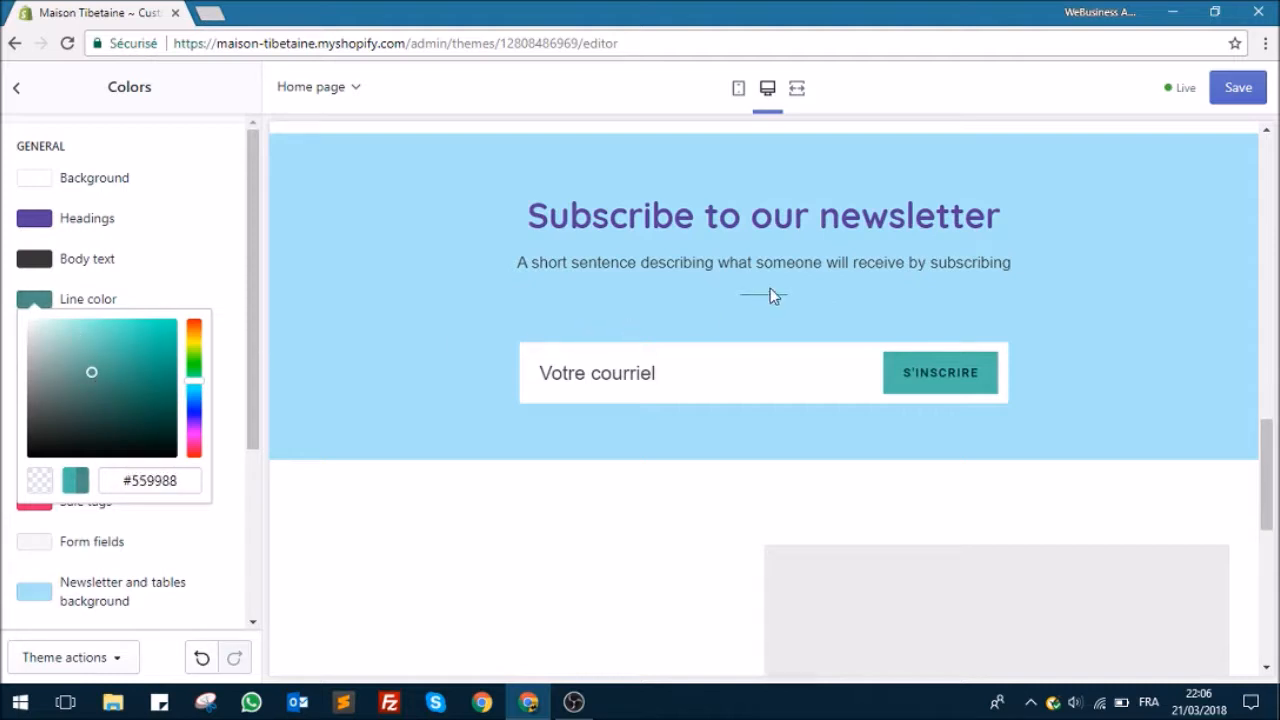
click(203, 266)
click(238, 230)
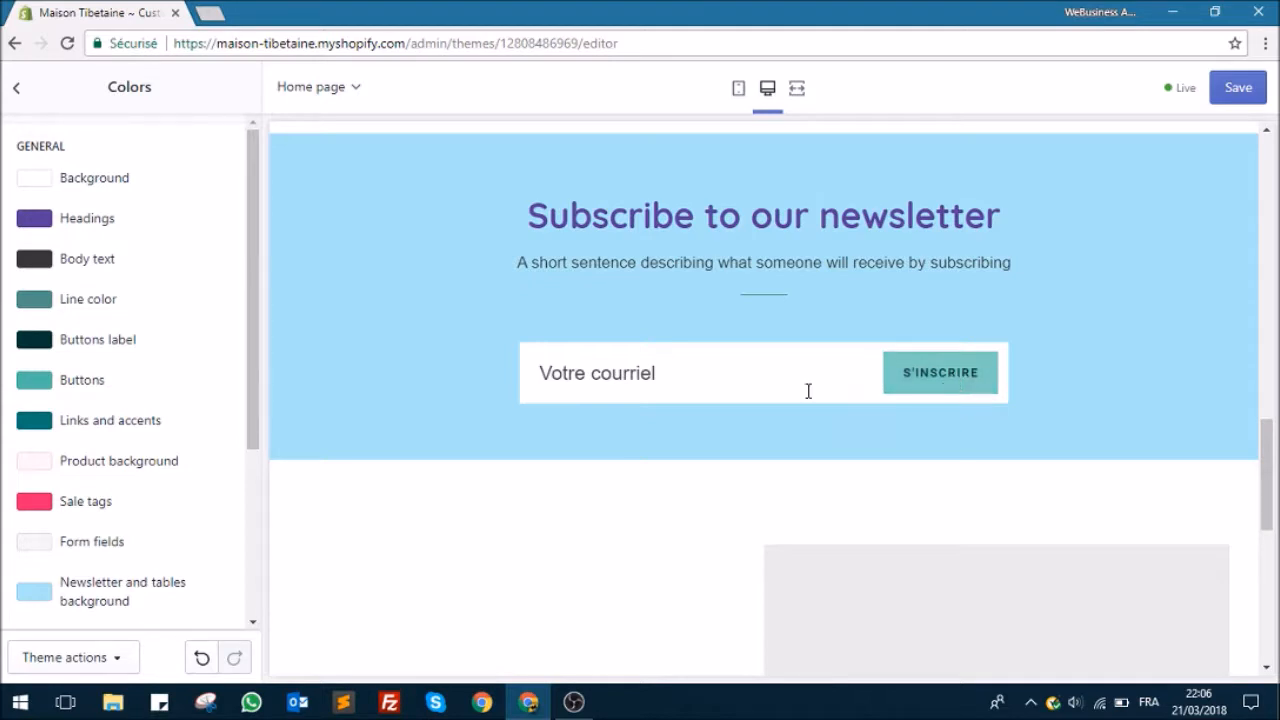
Step: Set the theme's Buttons label color to white
click(99, 342)
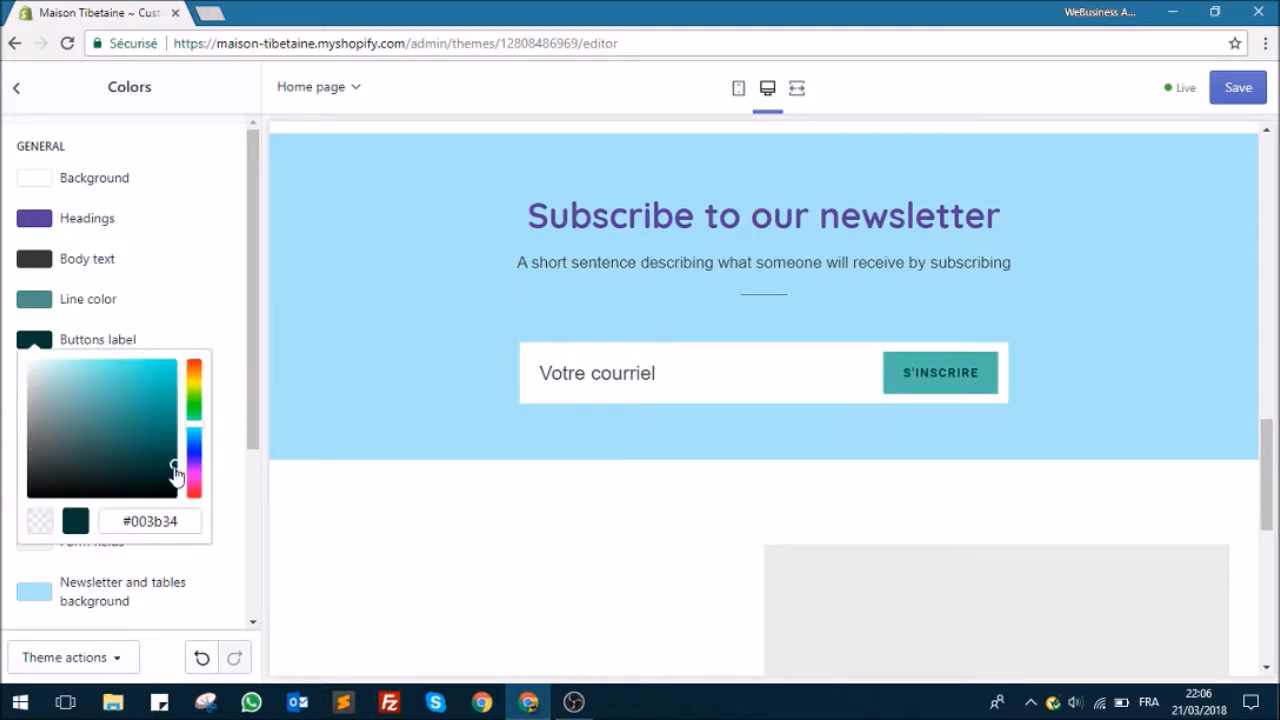
drag(72, 368, 20, 354)
click(32, 338)
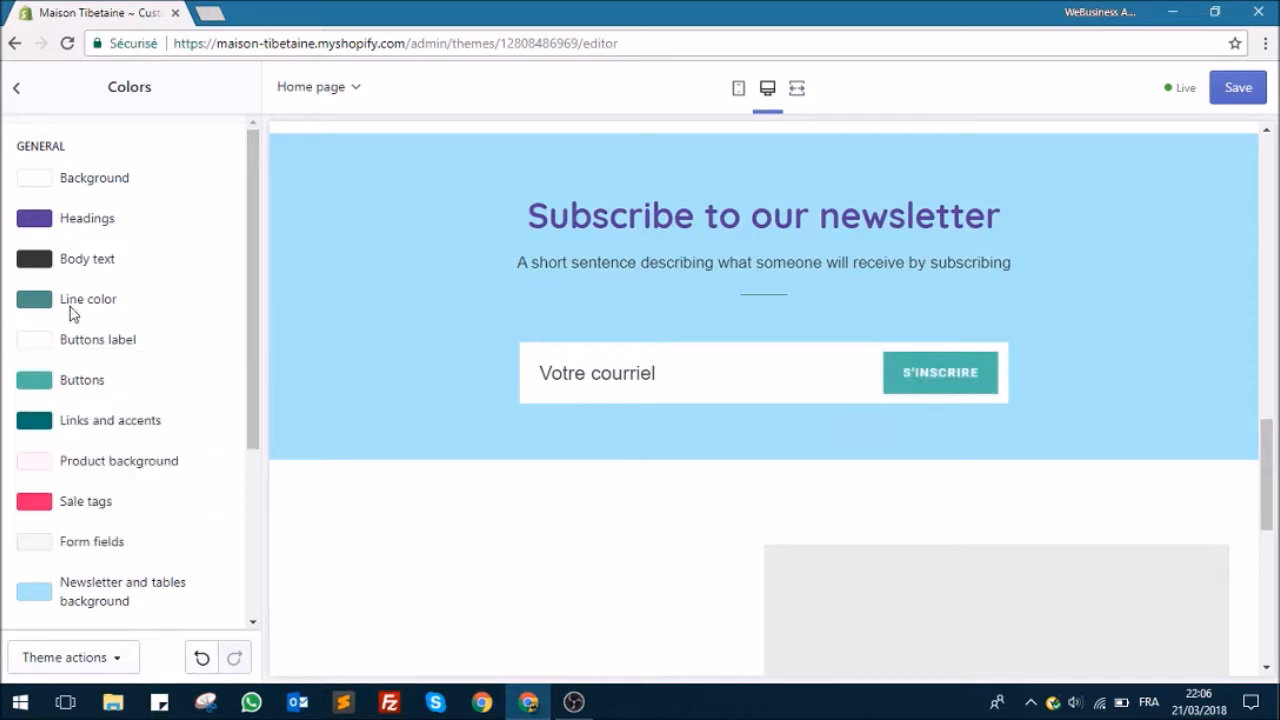
Step: Change the Buttons color to green #56c755 and shift the Line color's hue slightly toward green
click(94, 384)
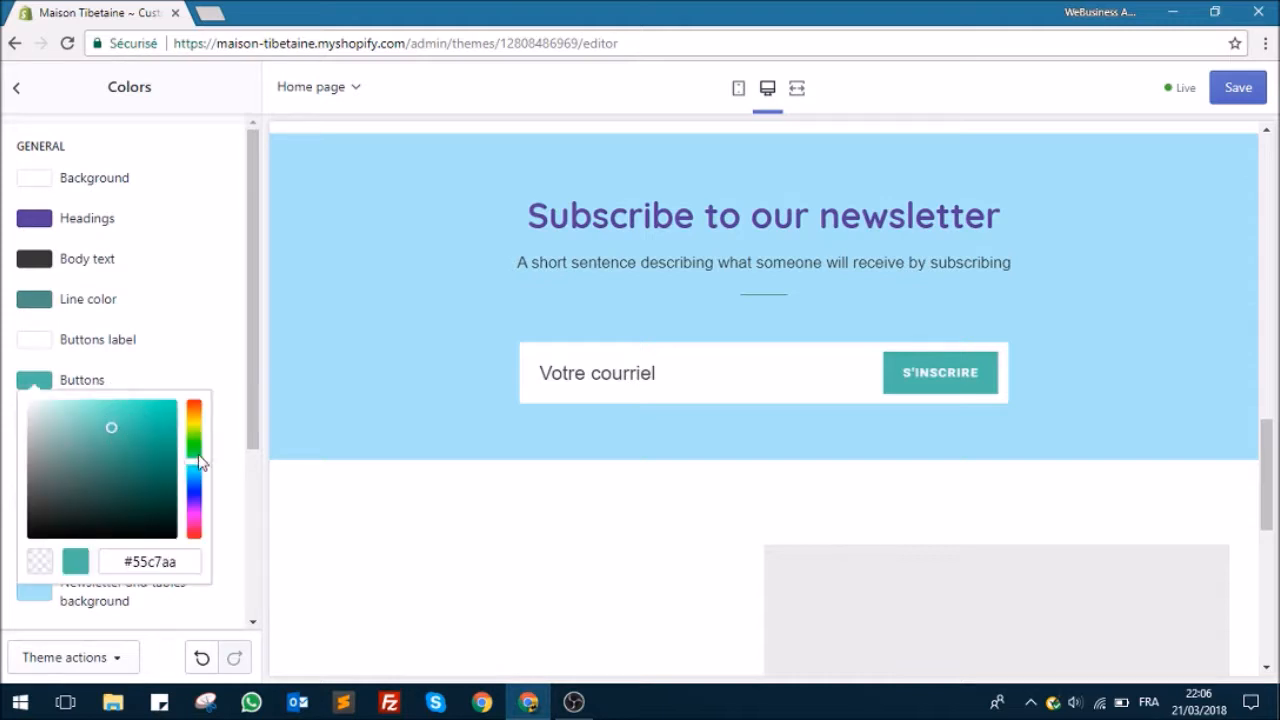
drag(190, 466, 190, 455)
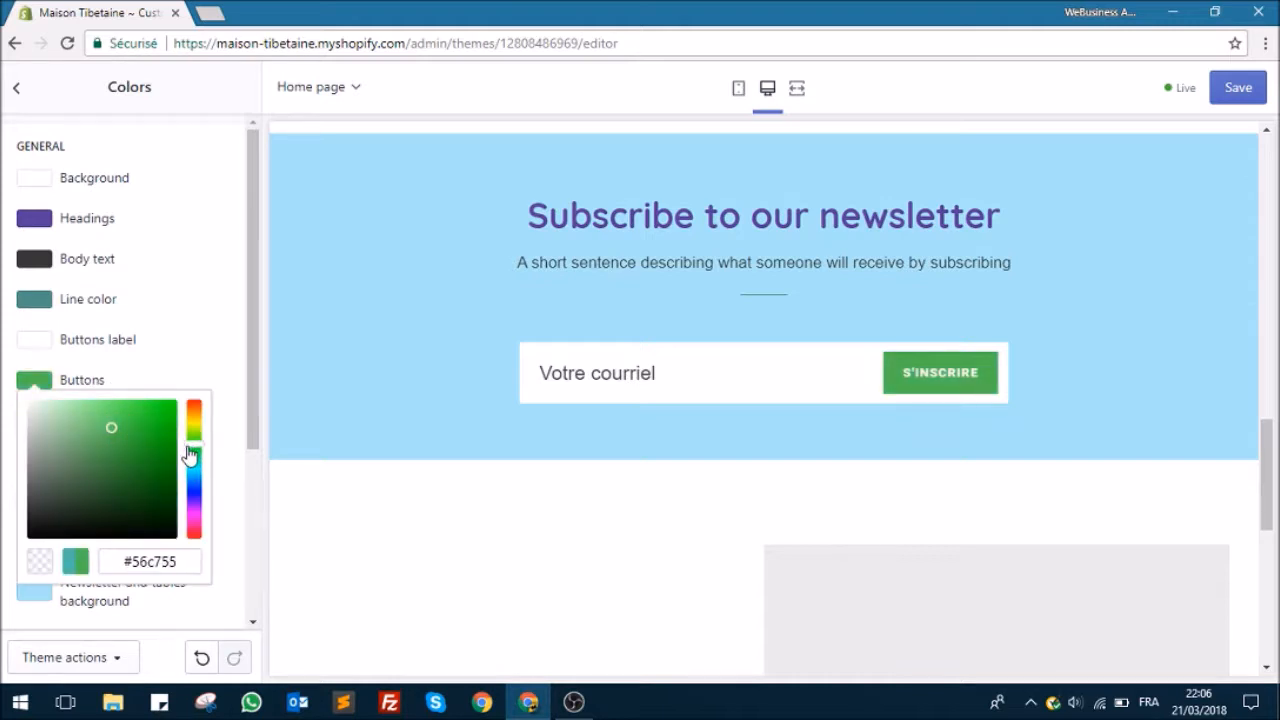
click(216, 300)
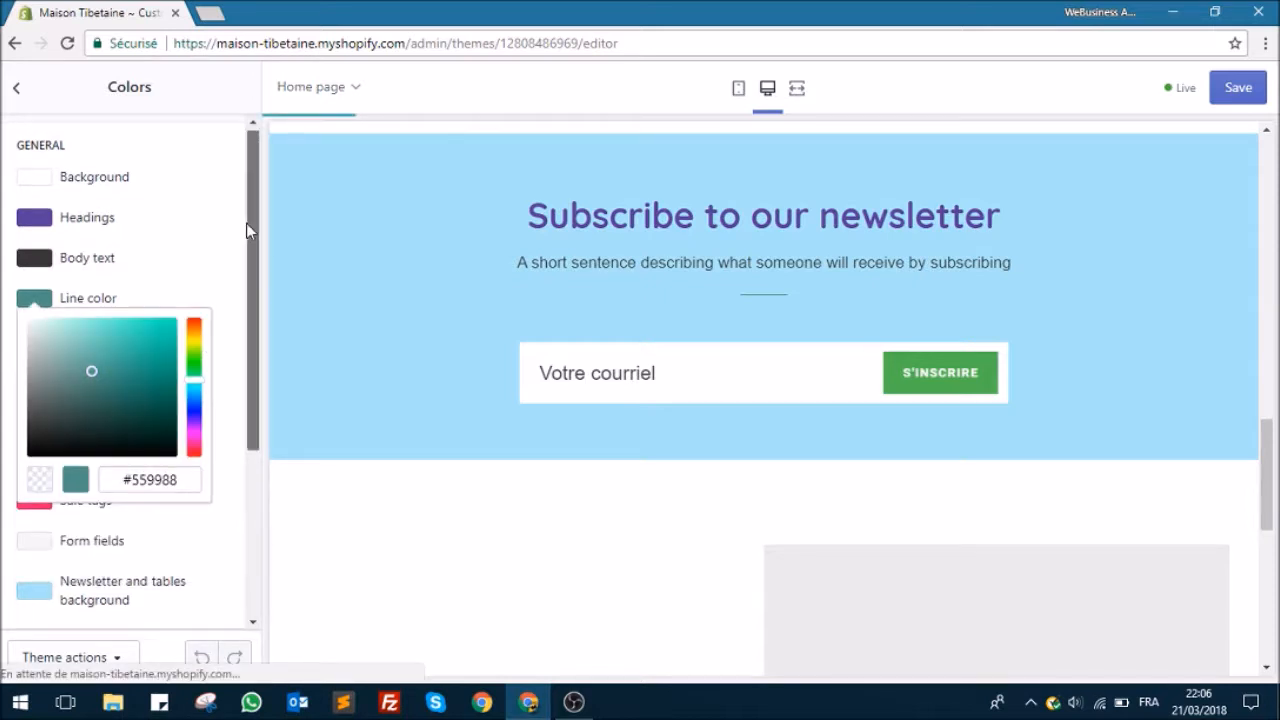
drag(199, 381, 199, 377)
click(218, 283)
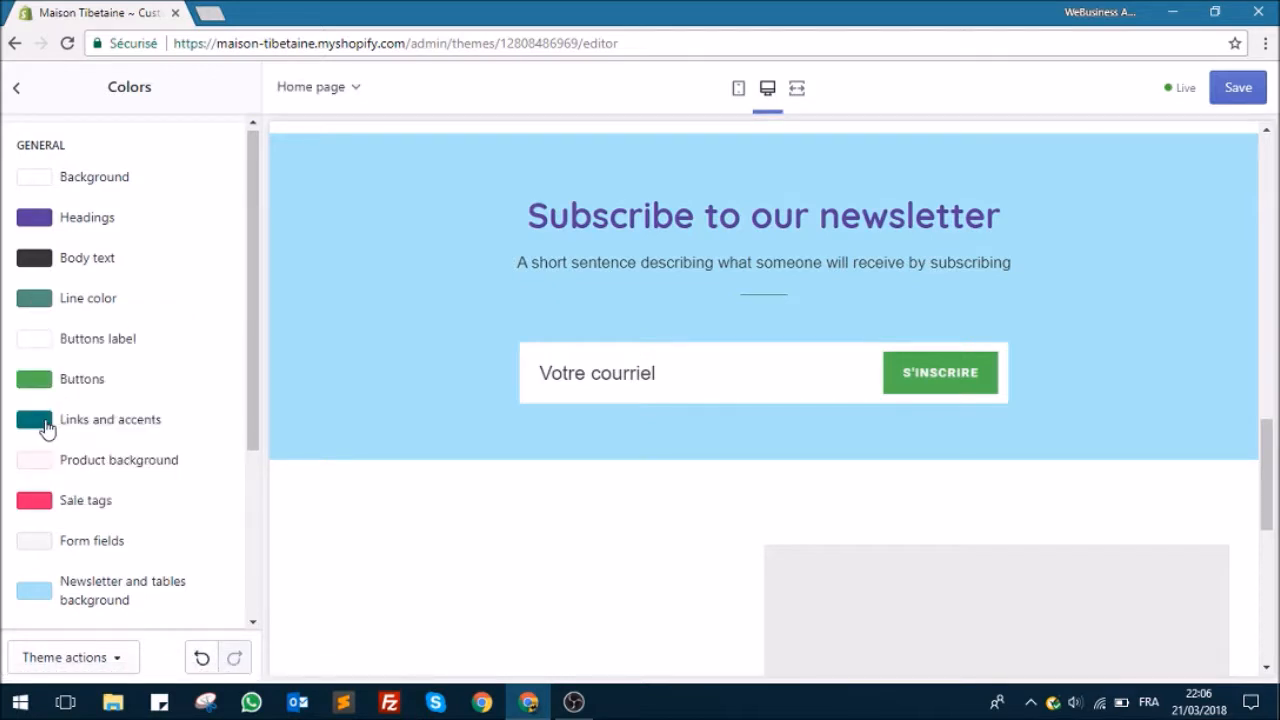
Step: Fine-tune the Buttons color to a slightly yellower green
click(46, 385)
drag(195, 445, 196, 442)
click(236, 298)
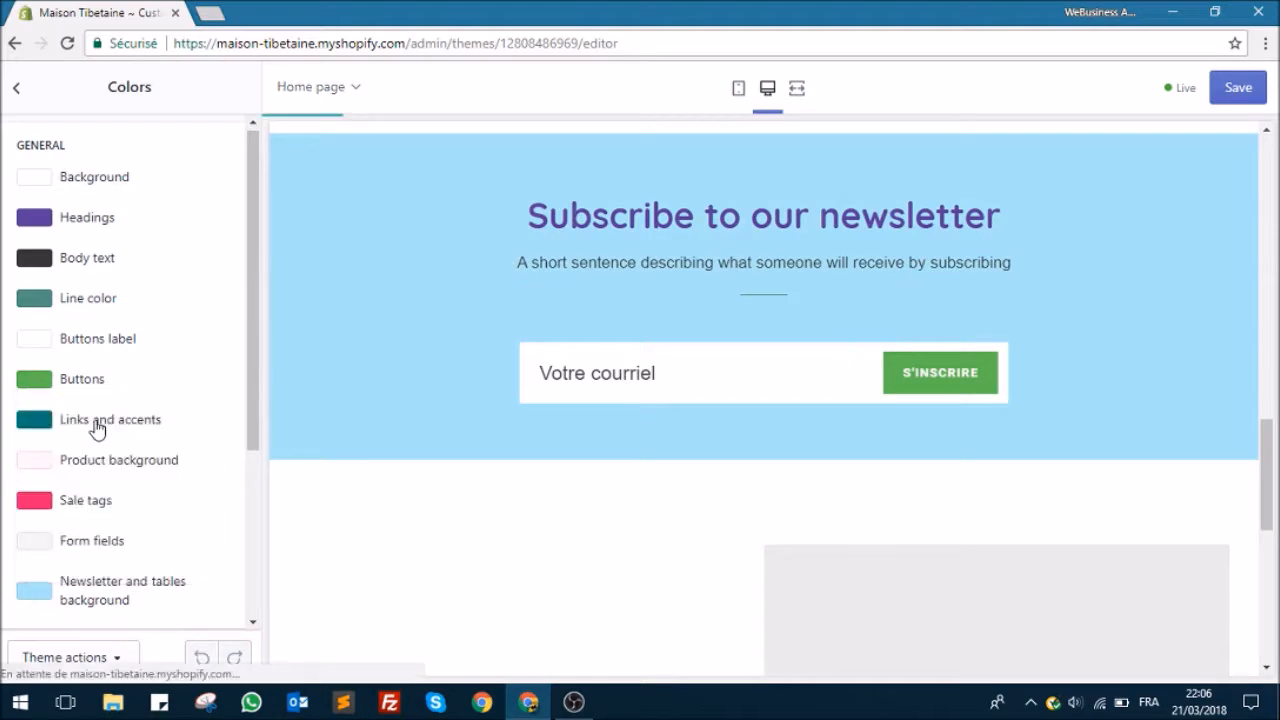
Step: Look through the home page preview, from the hero banner to the image with text section, to check the new colors
scroll(672, 388, down, 5)
scroll(660, 384, up, 10)
scroll(606, 386, up, 5)
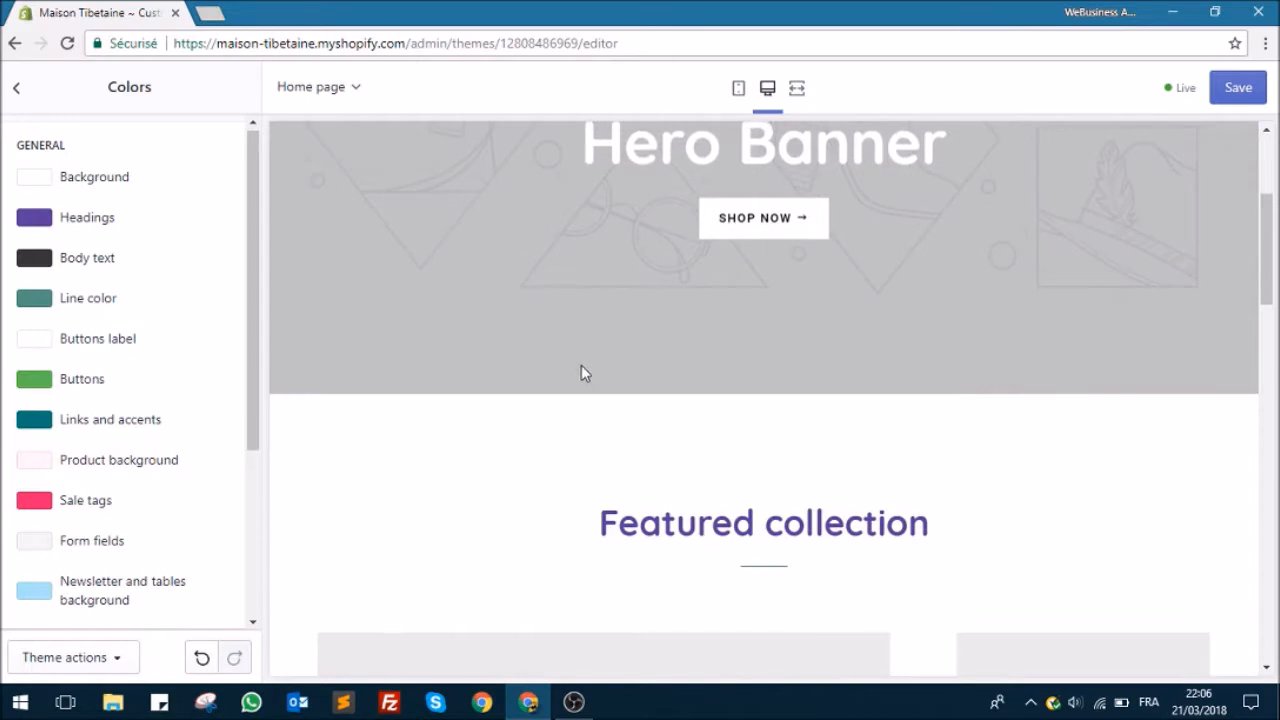
scroll(583, 370, down, 10)
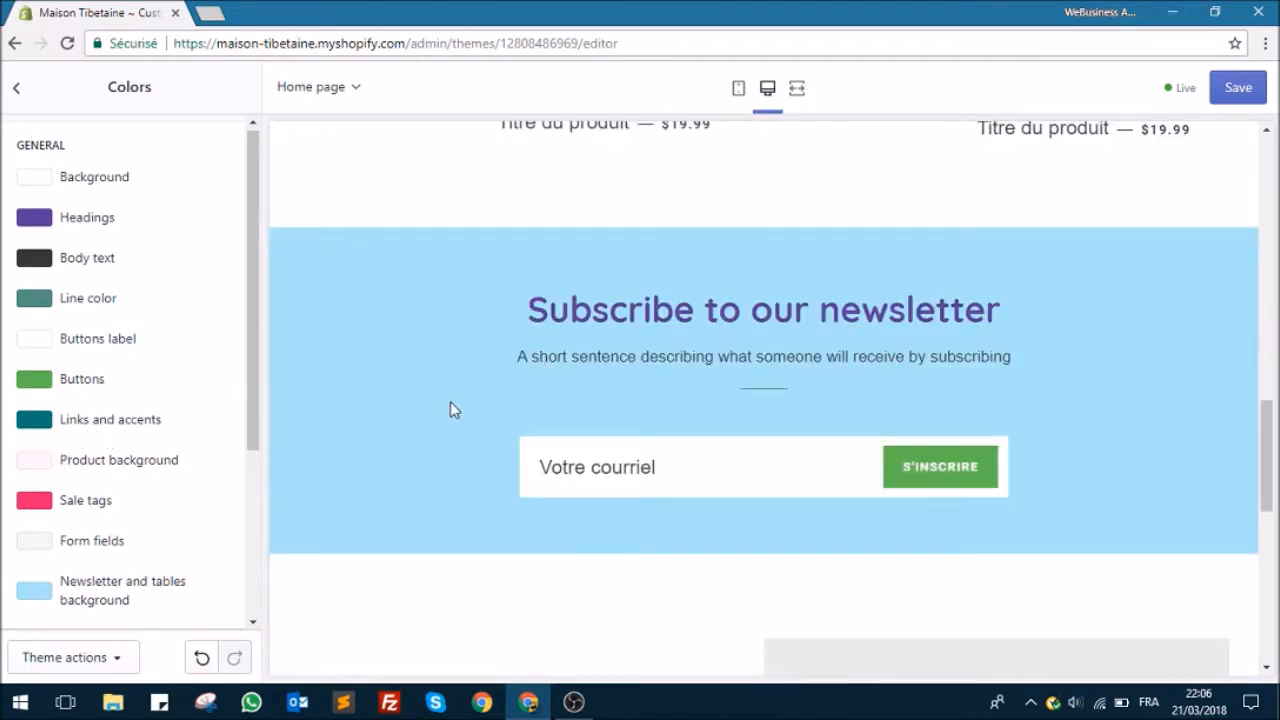
scroll(450, 408, down, 4)
scroll(272, 331, up, 3)
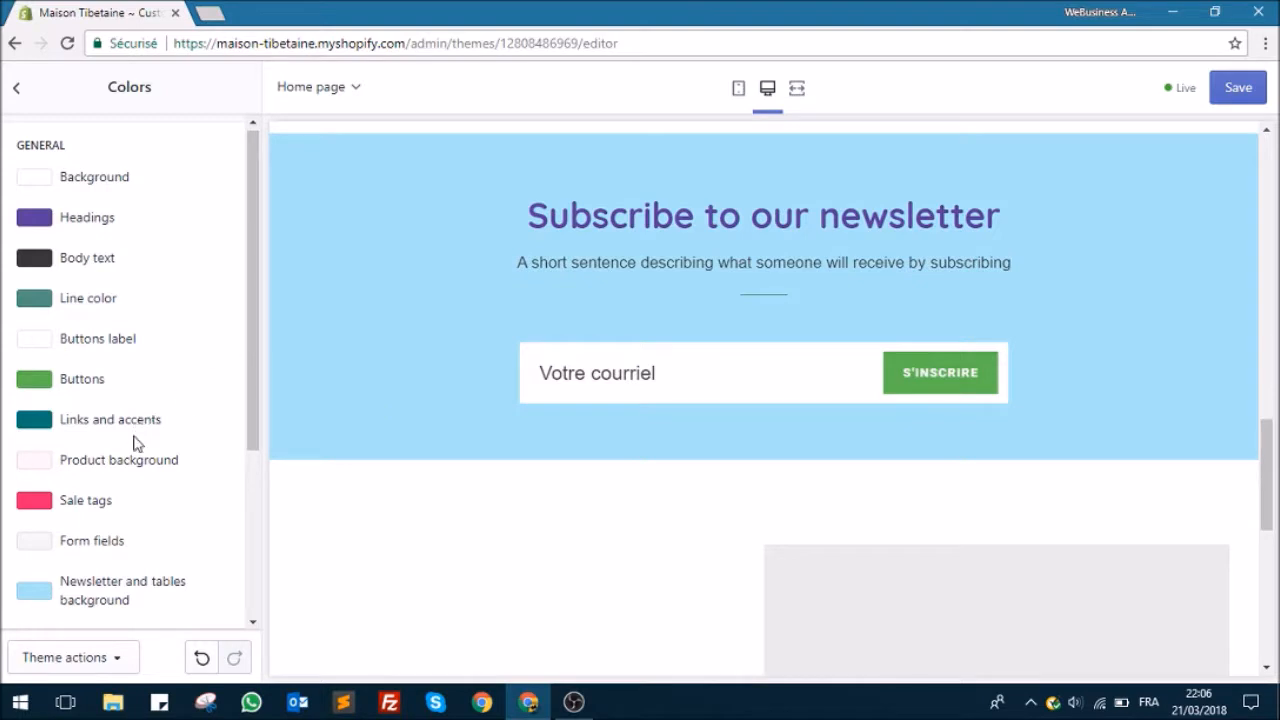
scroll(449, 420, down, 4)
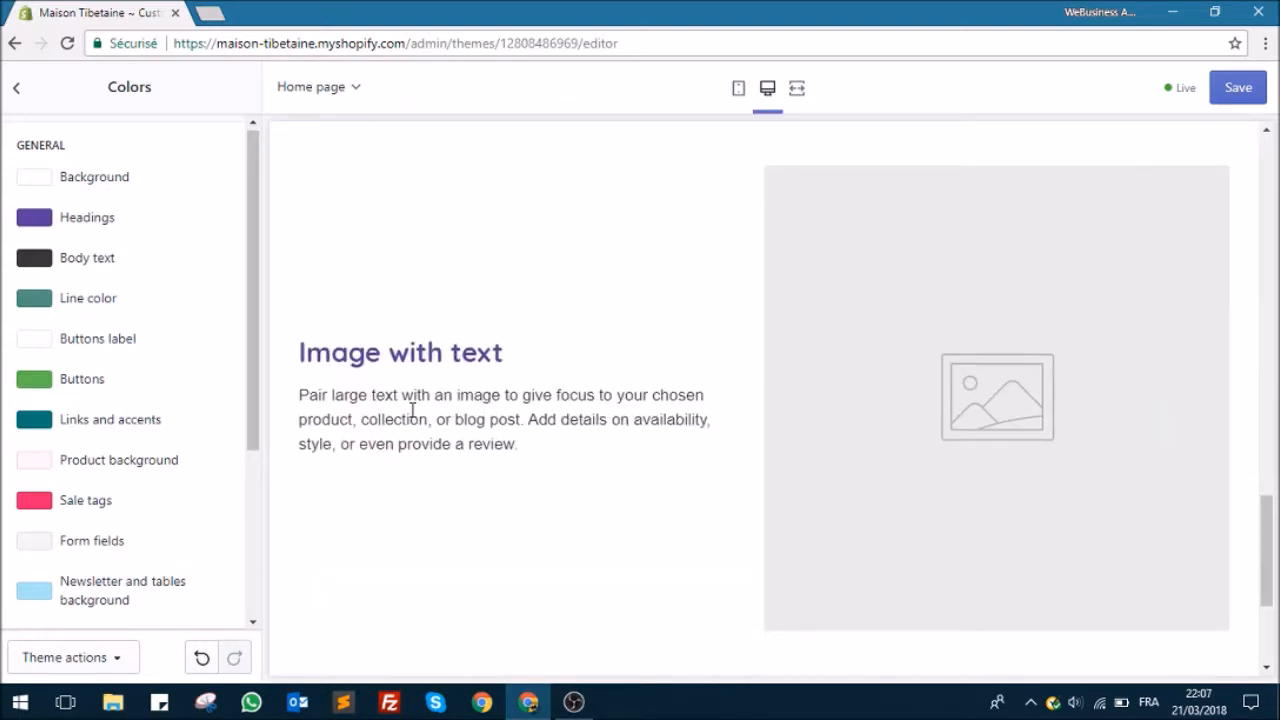
scroll(412, 410, down, 1)
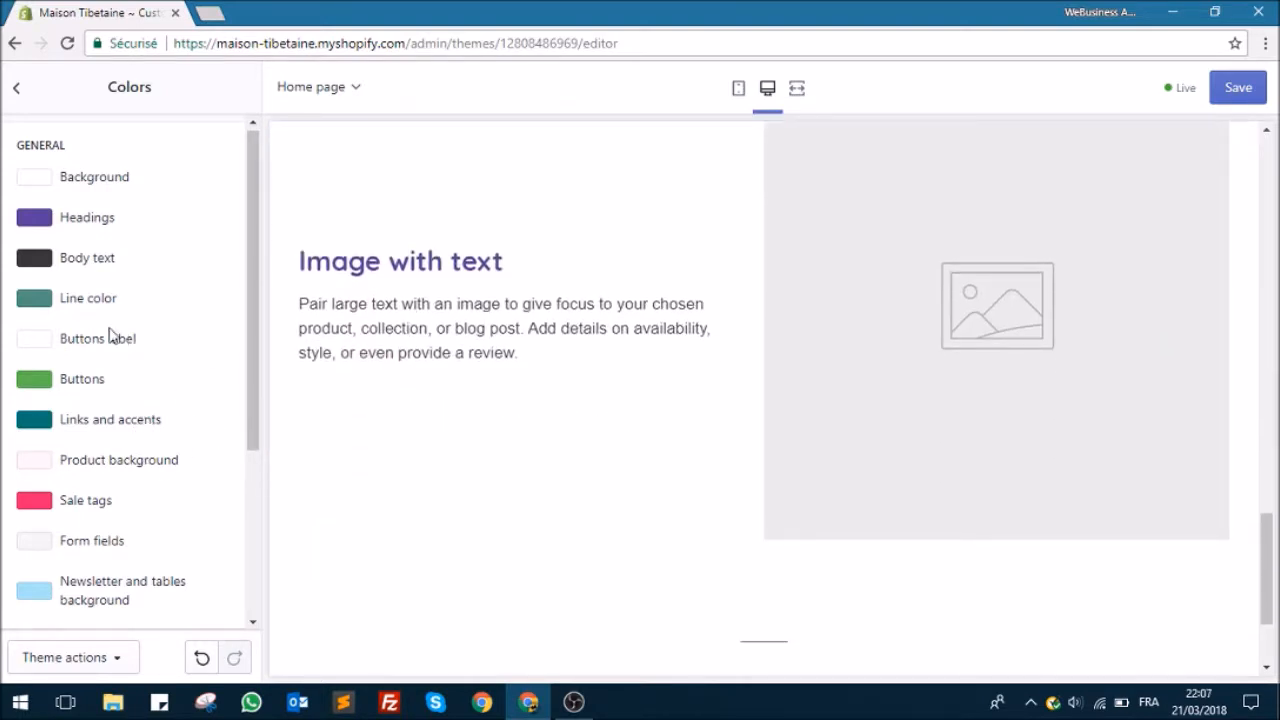
Step: Set the Product background color to white and check the featured collection's products in the preview
click(123, 465)
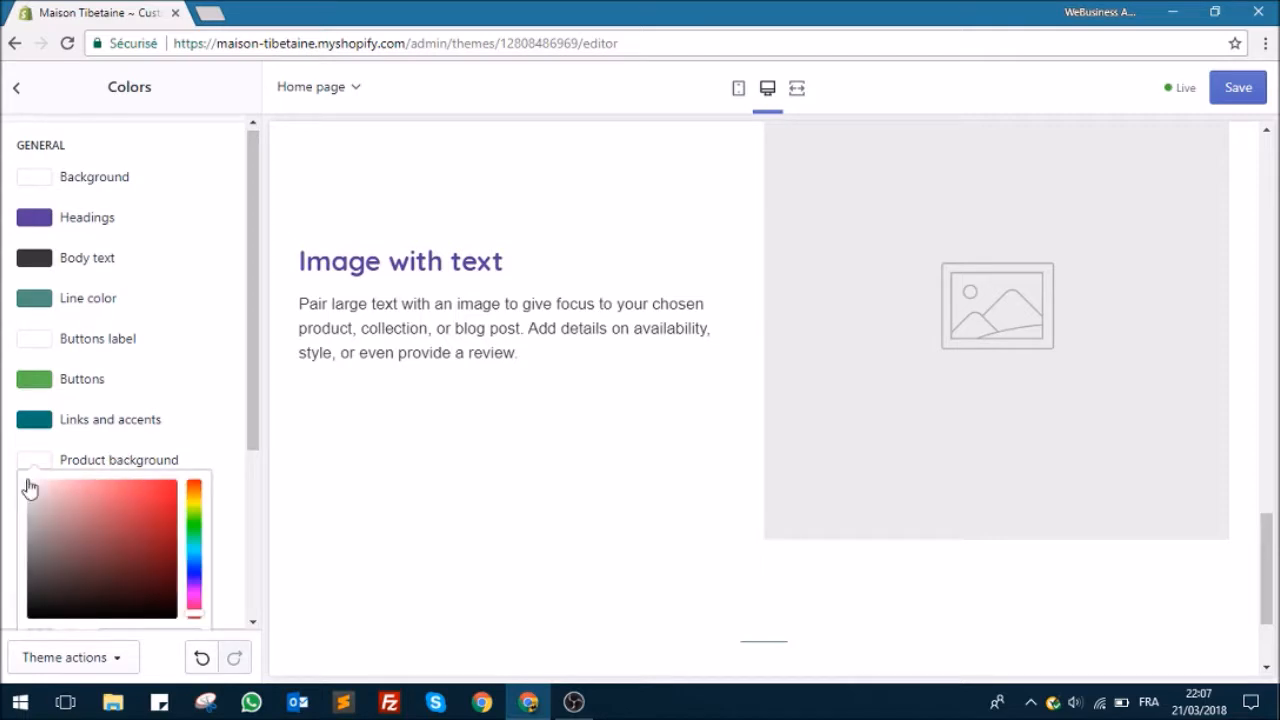
drag(253, 308, 253, 310)
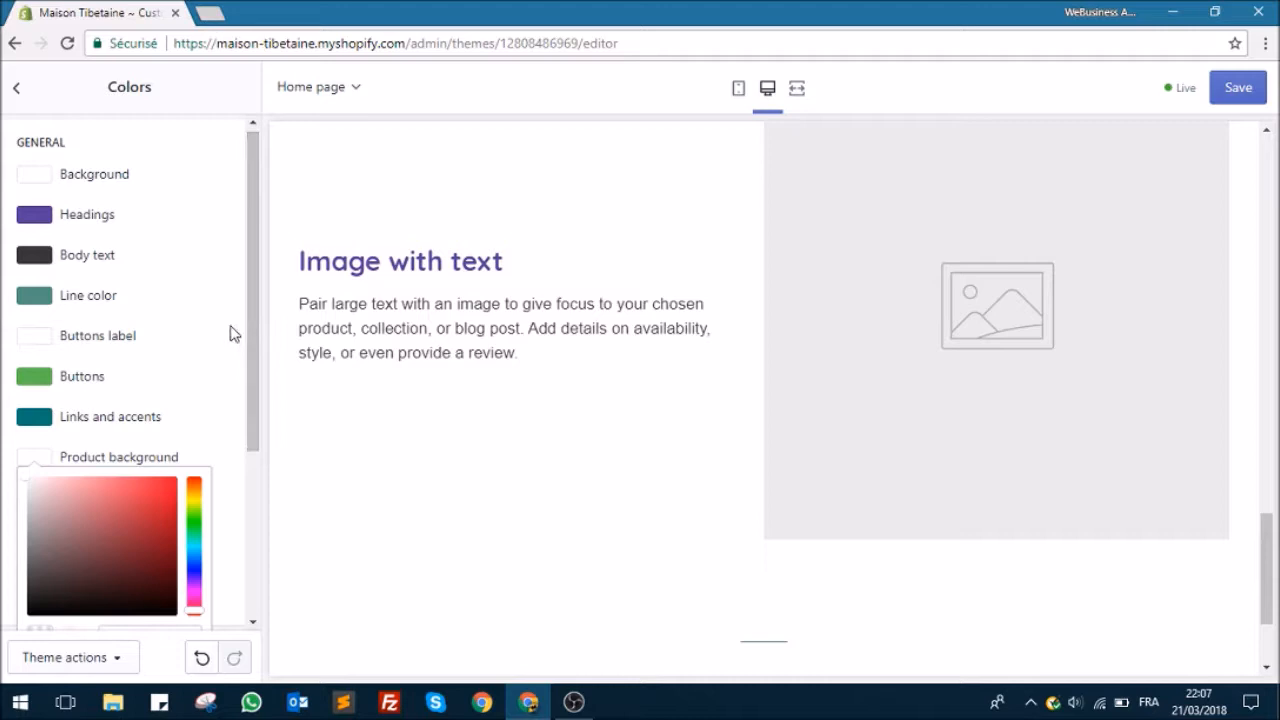
click(229, 326)
scroll(408, 450, up, 10)
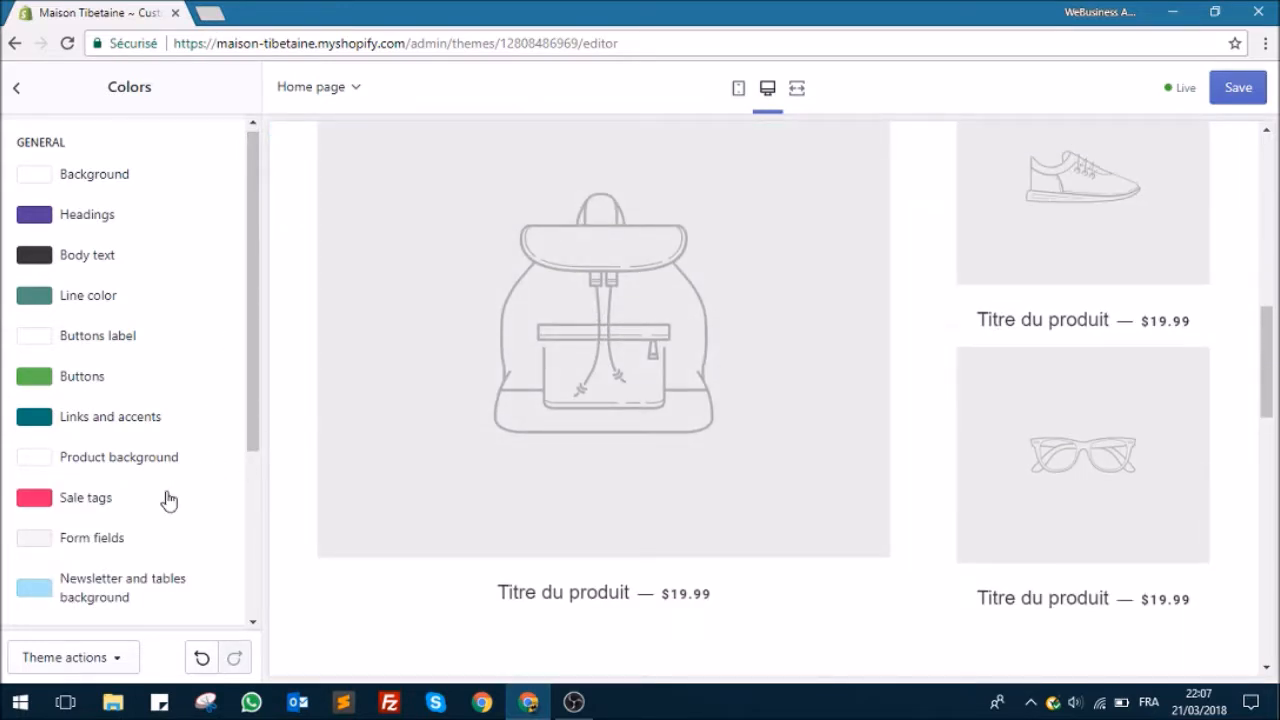
Step: Set the theme's Form fields color to white
click(92, 550)
drag(28, 346, 25, 337)
click(156, 299)
Step: Try red #b80b0b as the Form fields color and open the store's login page to see which fields it affects
scroll(169, 364, down, 1)
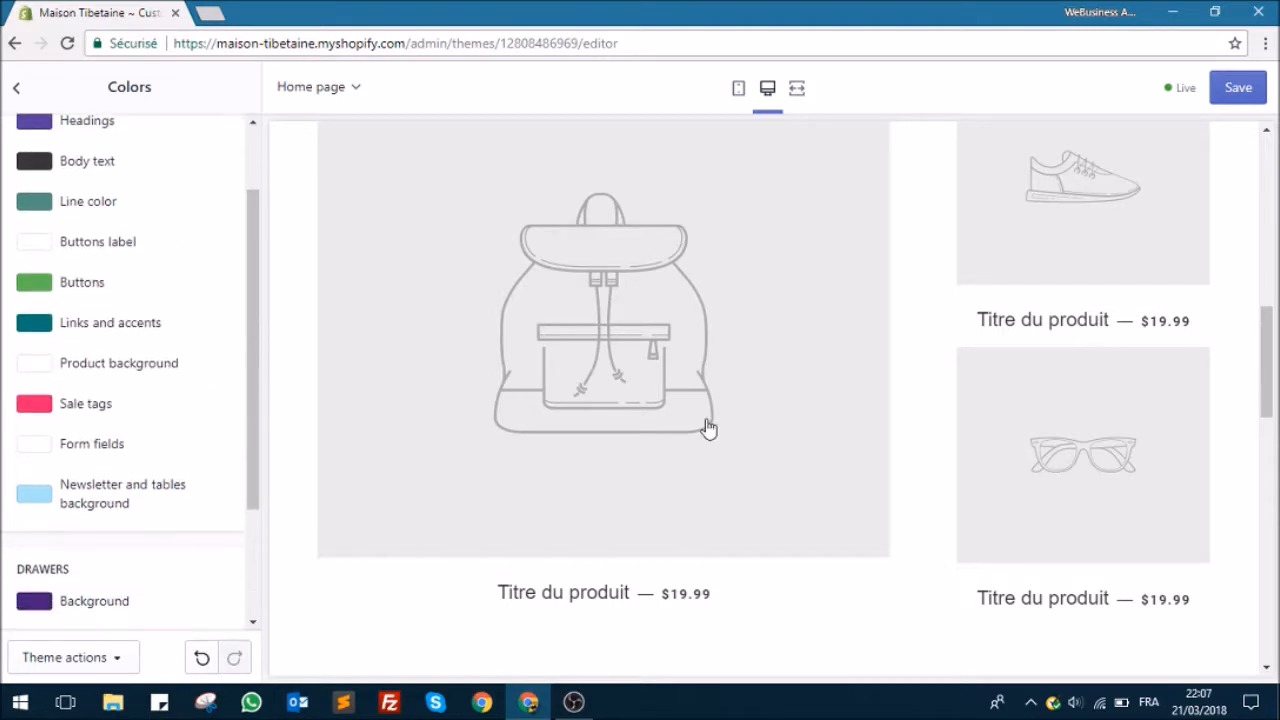
scroll(605, 418, down, 5)
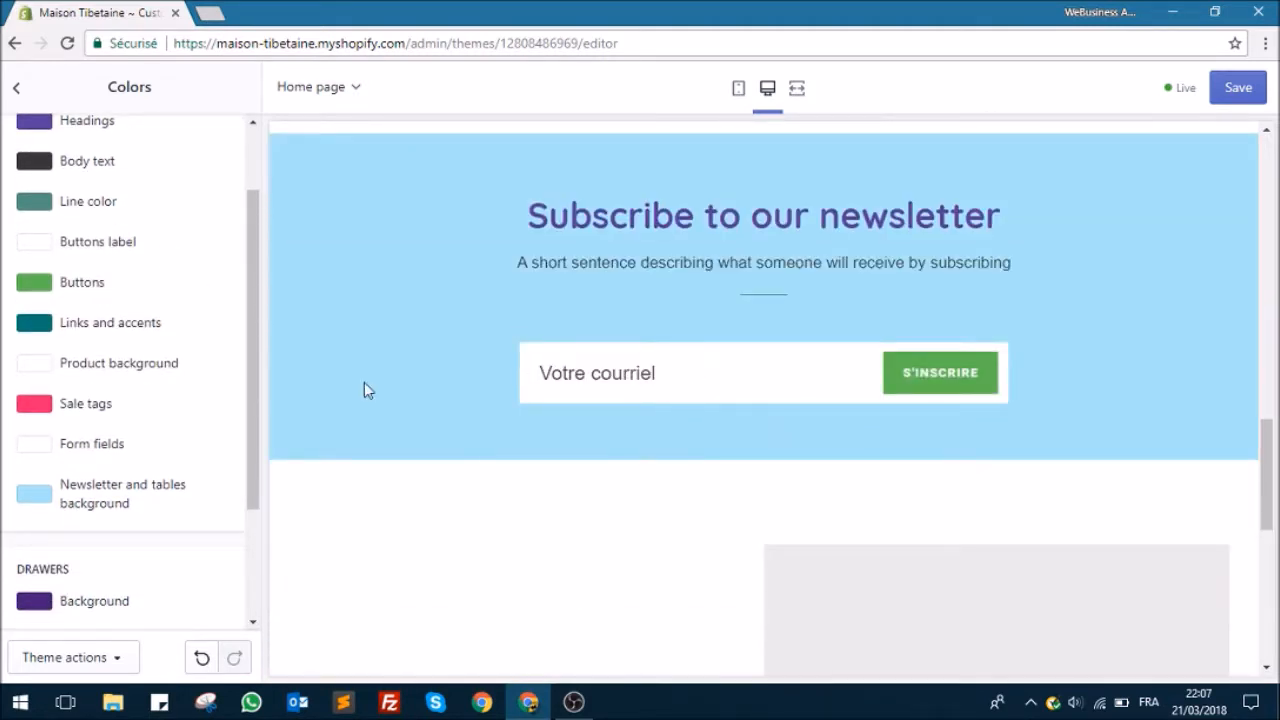
click(80, 448)
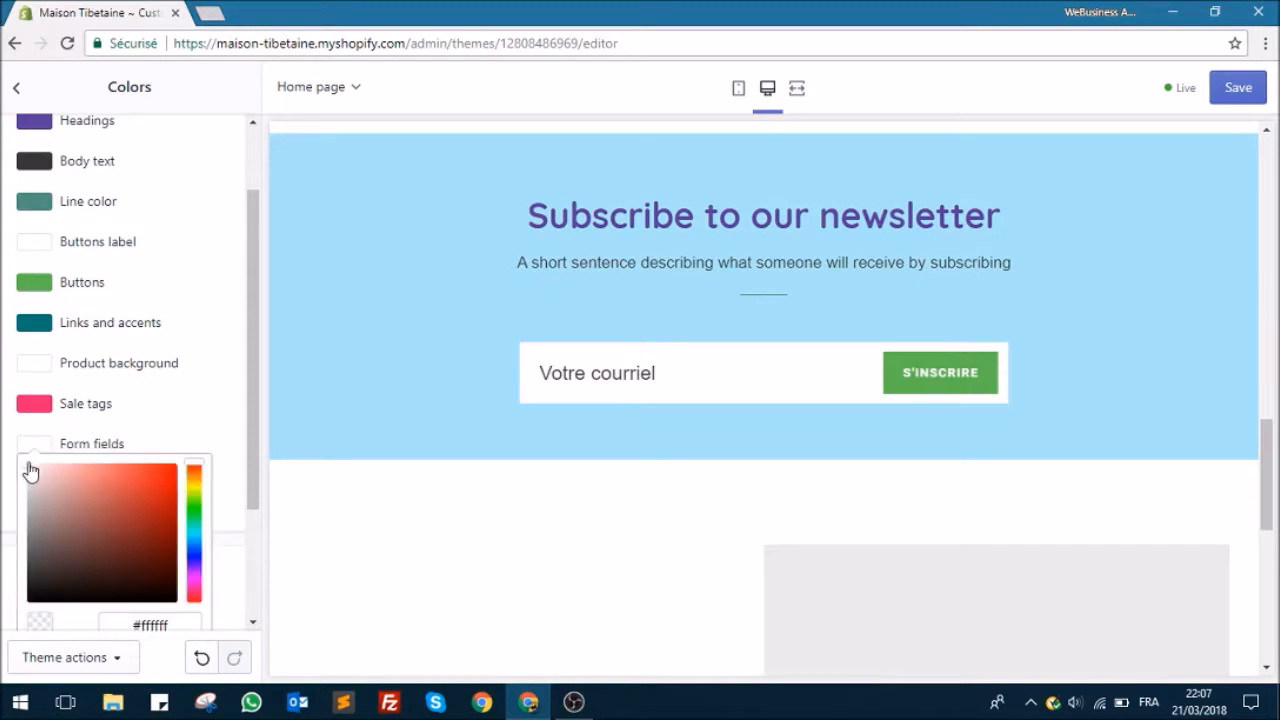
mouse_move(70, 472)
mouse_down()
mouse_move(163, 467)
mouse_move(175, 474)
mouse_move(168, 514)
mouse_move(166, 500)
mouse_up()
scroll(514, 534, down, 5)
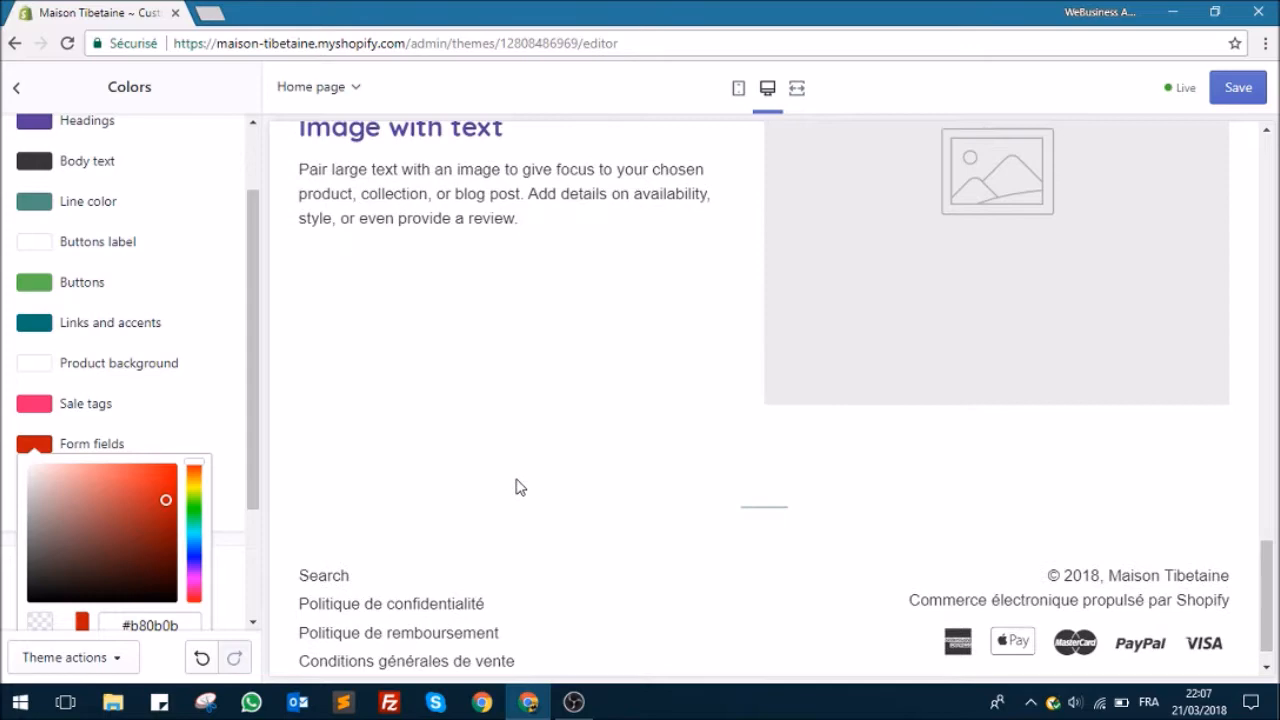
scroll(516, 491, up, 20)
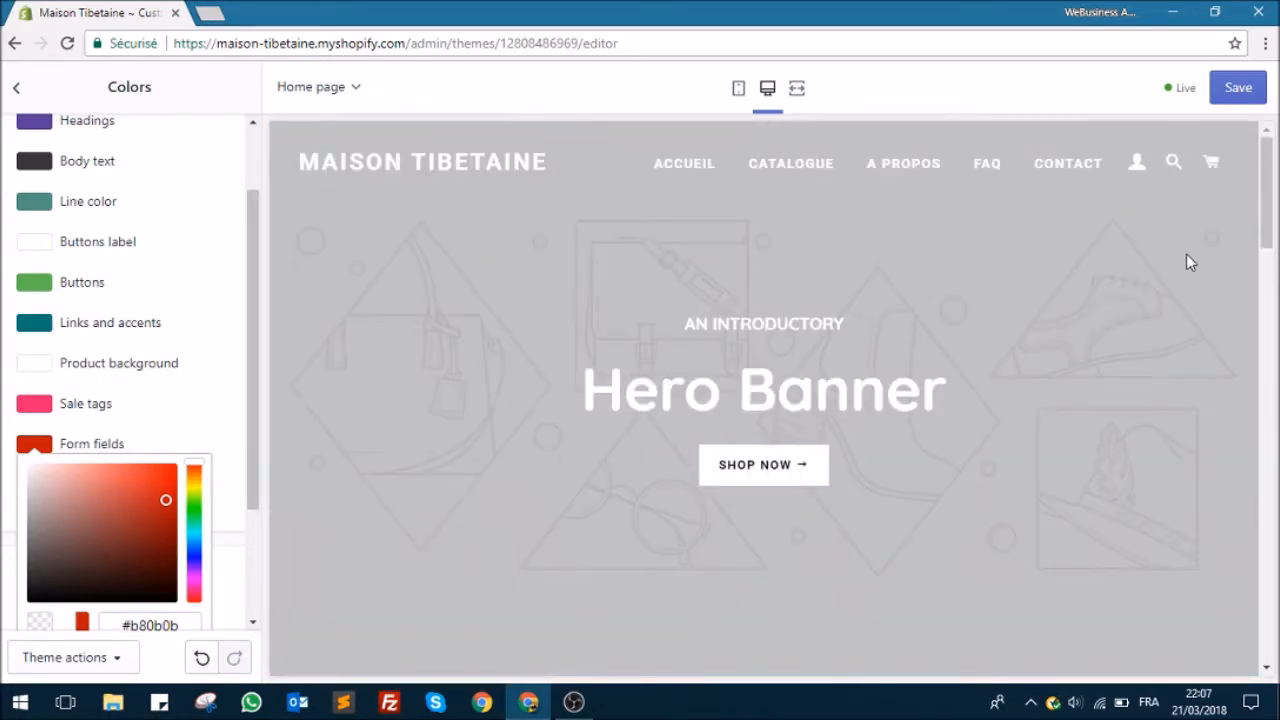
click(1137, 163)
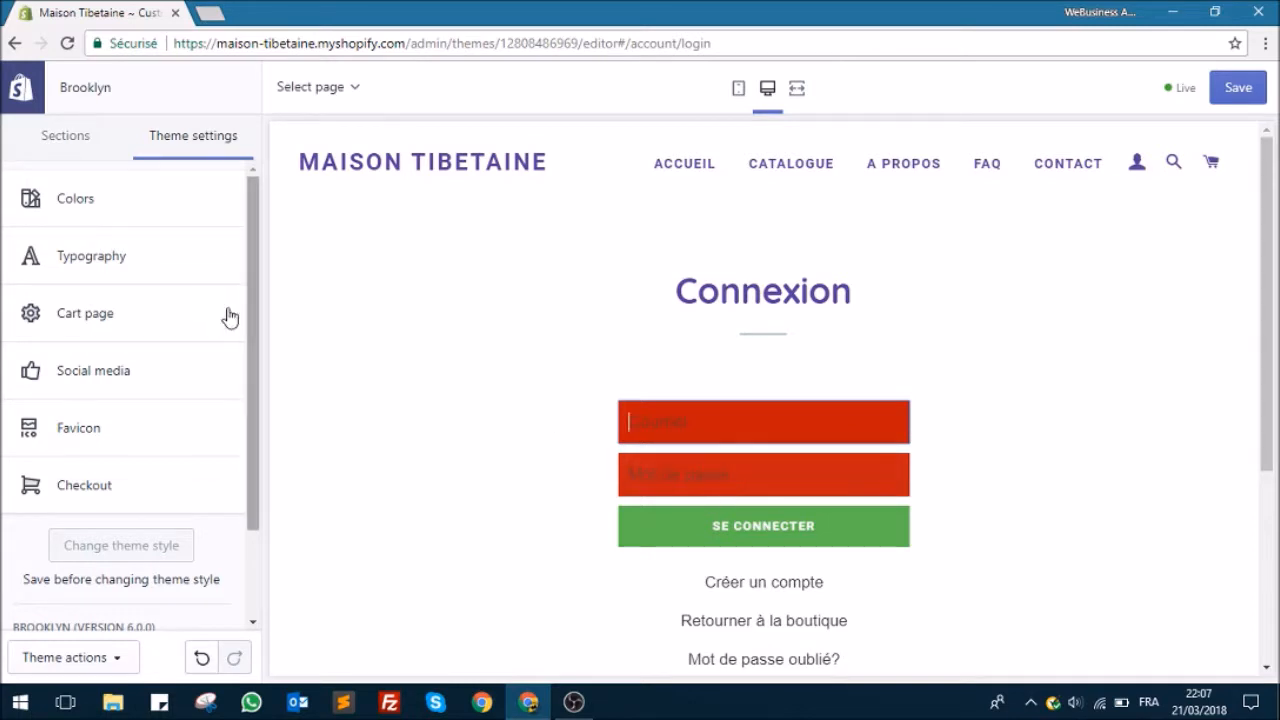
Step: Reopen the color settings and set the Form fields color back to white #ffffff
click(149, 208)
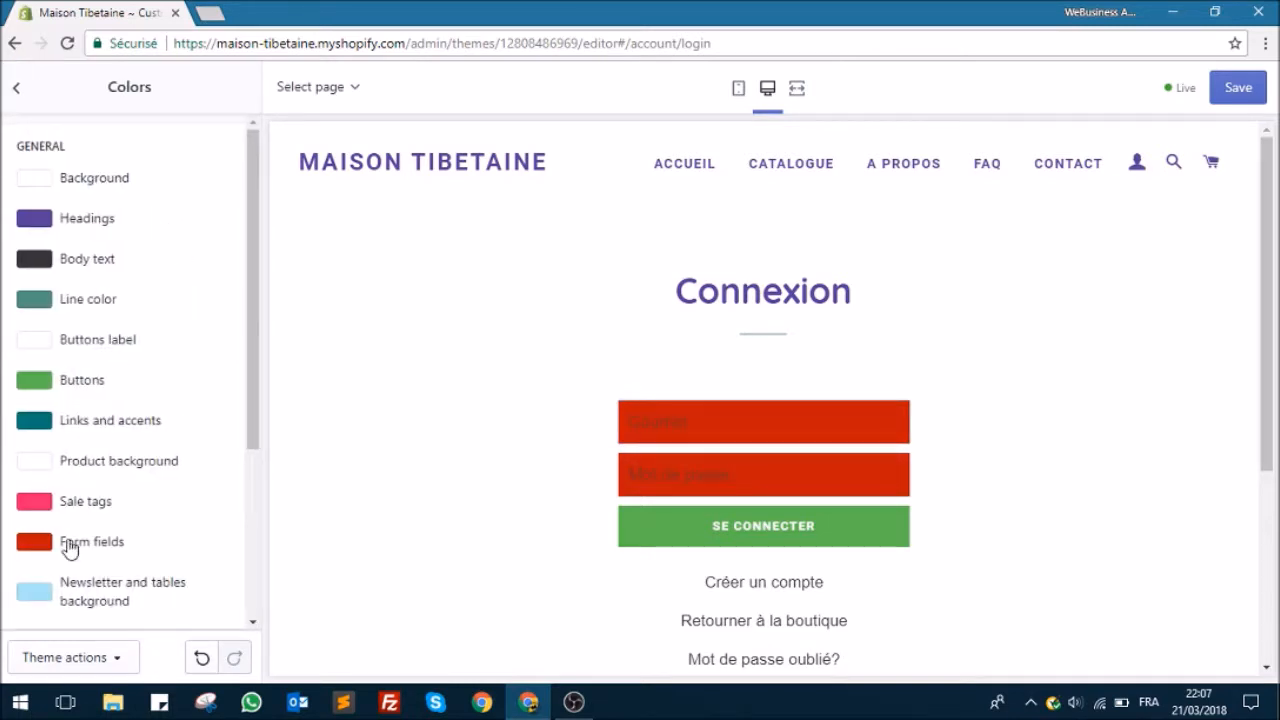
click(71, 545)
drag(165, 390, 2, 336)
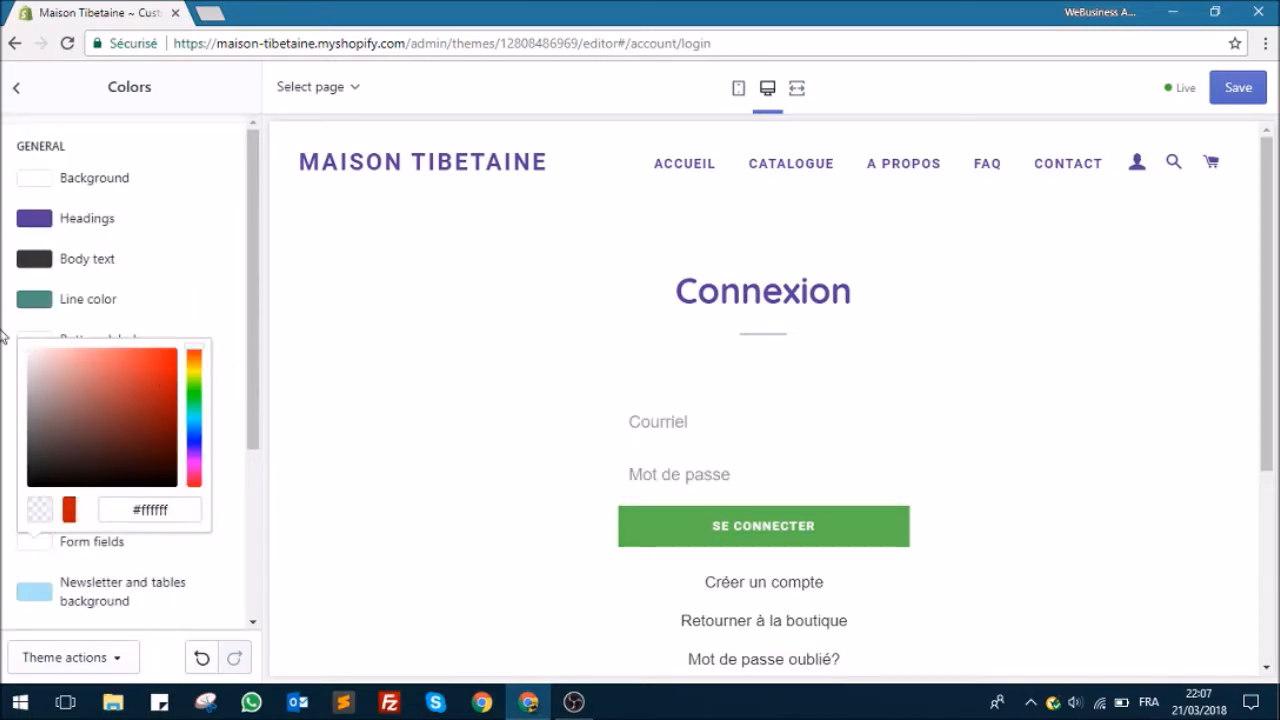
click(14, 328)
Step: Try other shades for the Product background color
click(80, 460)
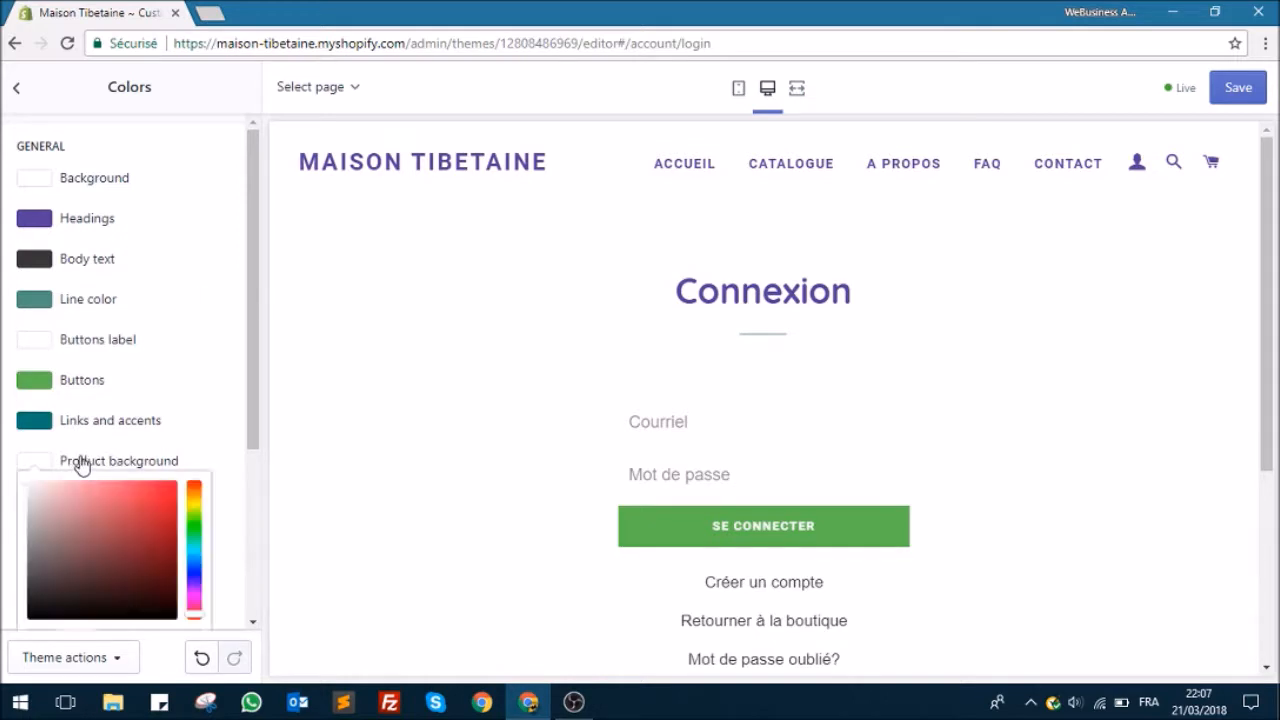
mouse_move(46, 502)
mouse_down()
mouse_move(20, 523)
mouse_move(24, 560)
mouse_move(56, 512)
mouse_up()
click(71, 557)
click(183, 403)
Step: Change the Sale tags color to a brighter, fully saturated pink
click(86, 510)
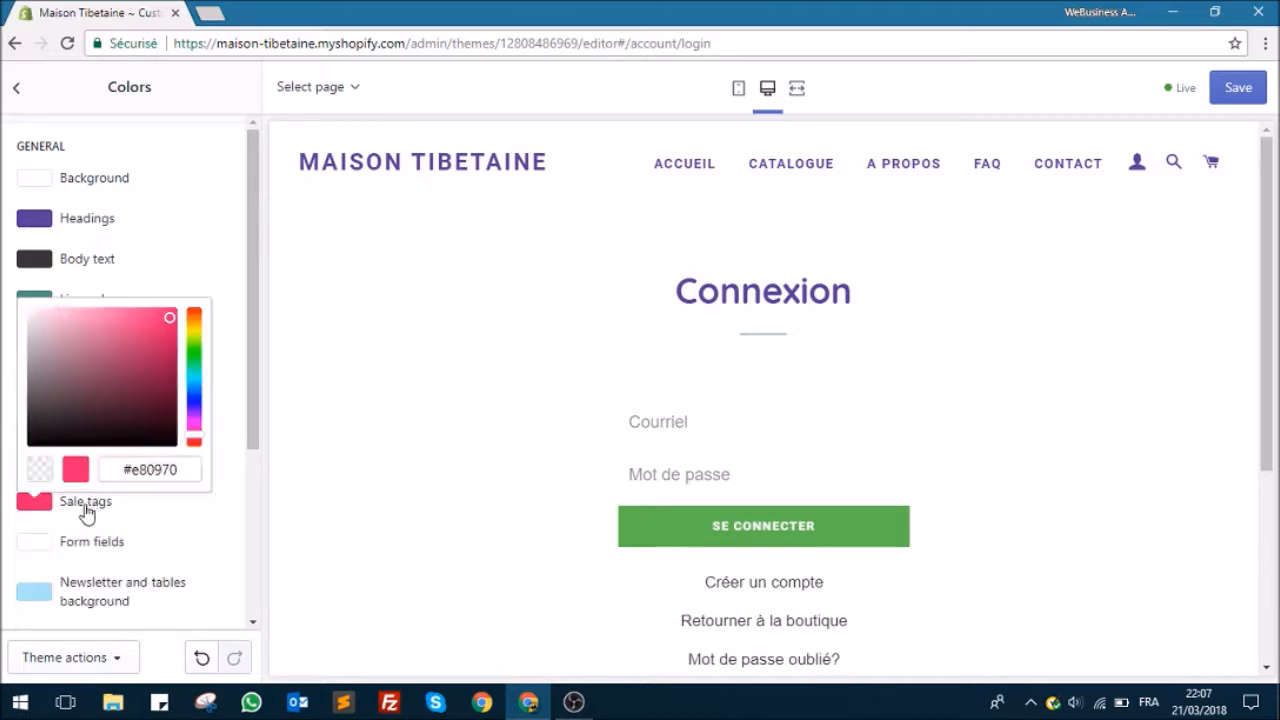
click(156, 316)
drag(164, 324, 211, 294)
Step: Try light grey shades for the login form and set the Form fields color to #e6e6e6
click(91, 538)
click(90, 543)
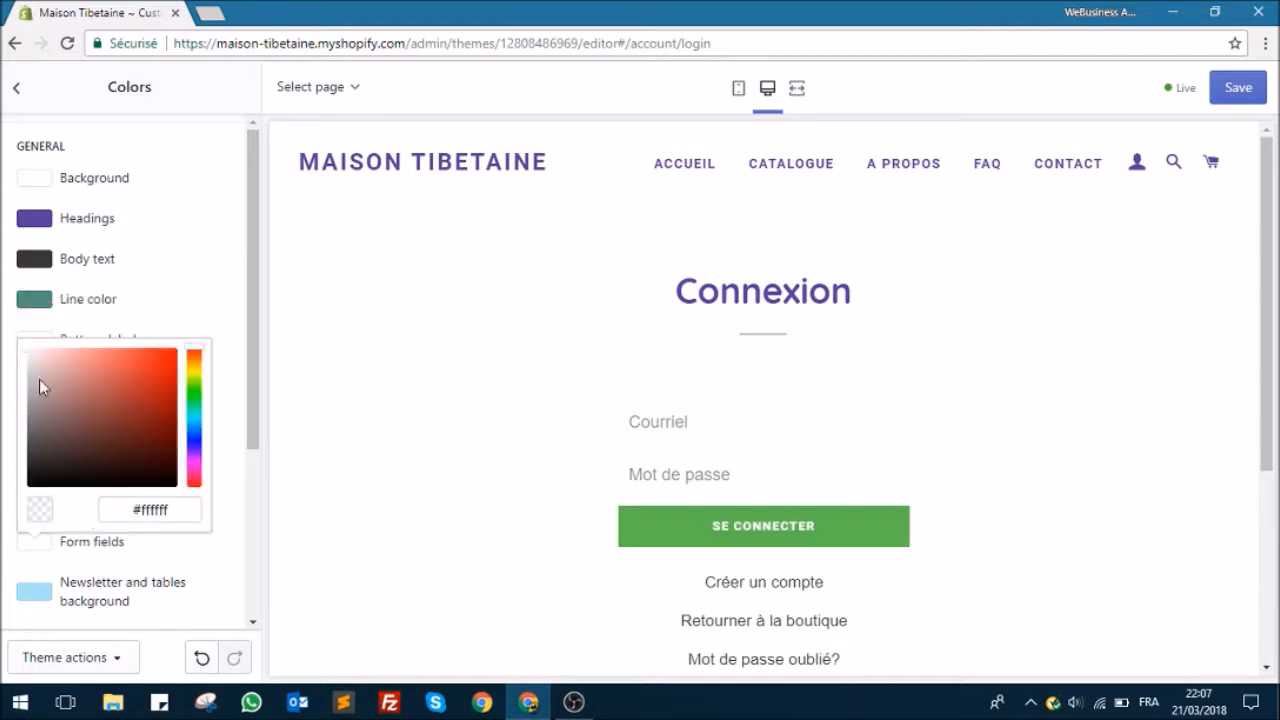
drag(25, 360, 27, 375)
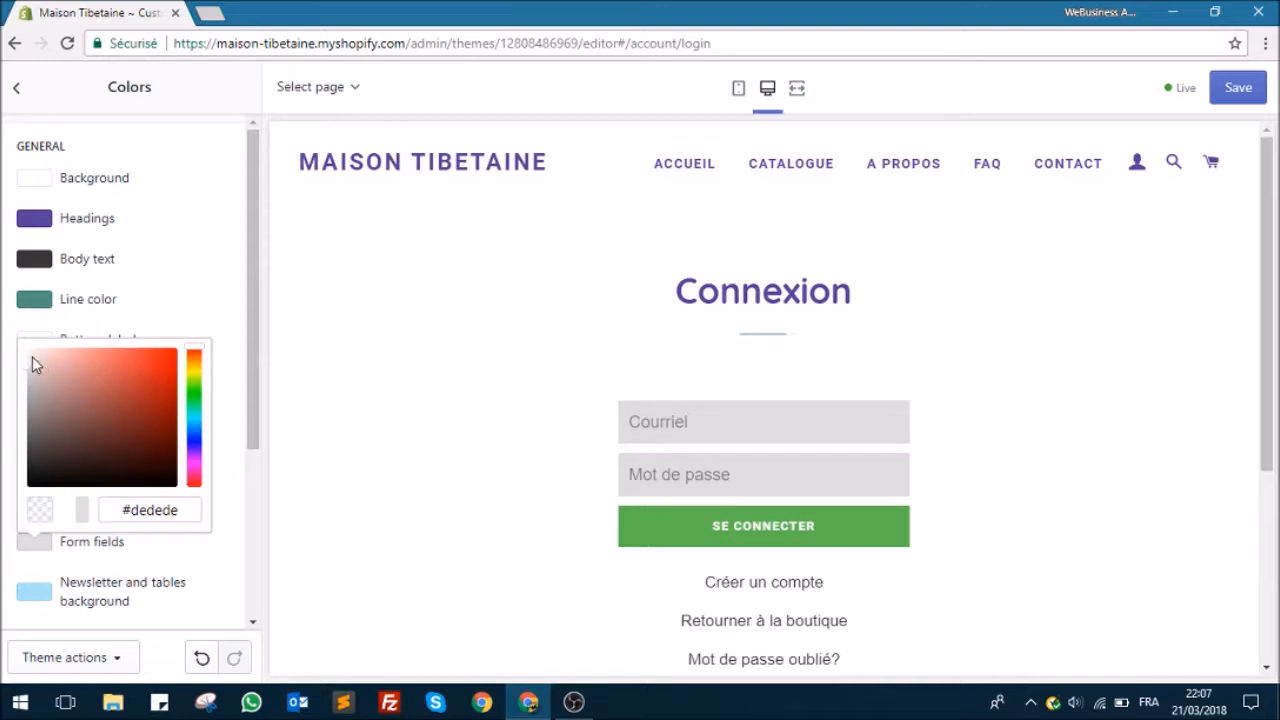
drag(28, 371, 28, 370)
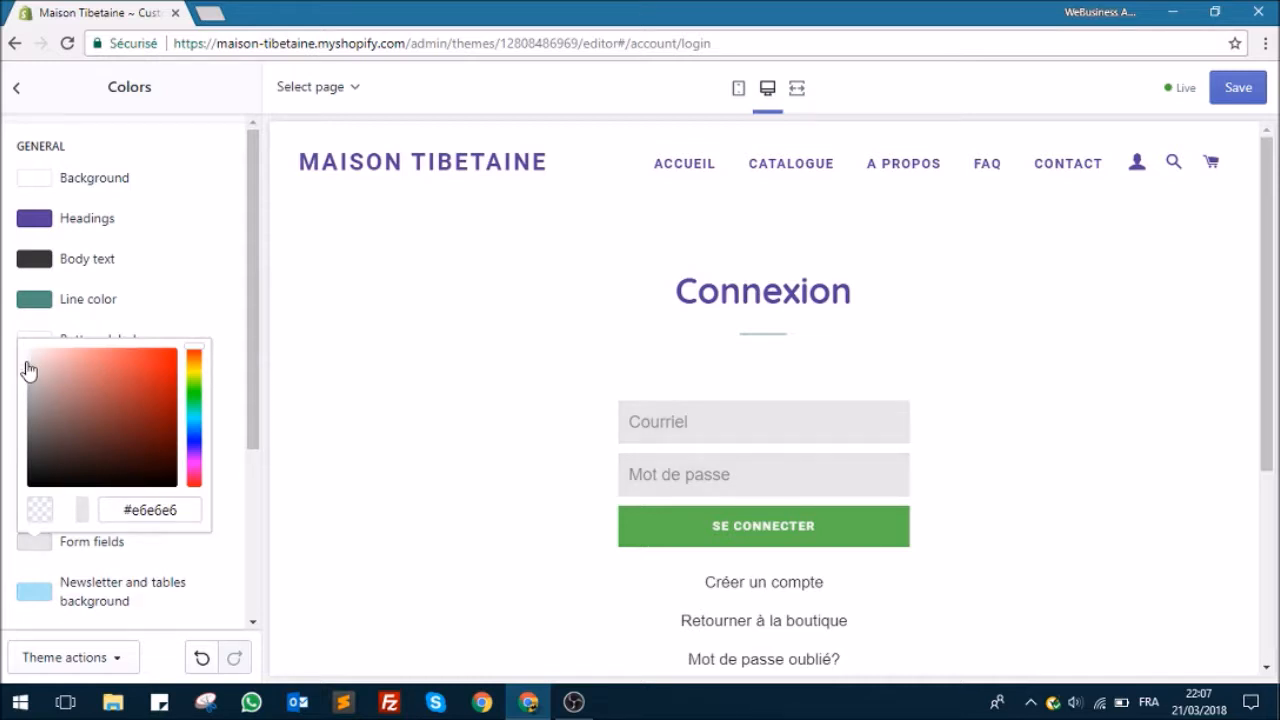
click(226, 289)
Step: Return to the home page preview and change the Newsletter and tables background color to green #37c447
scroll(211, 311, down, 1)
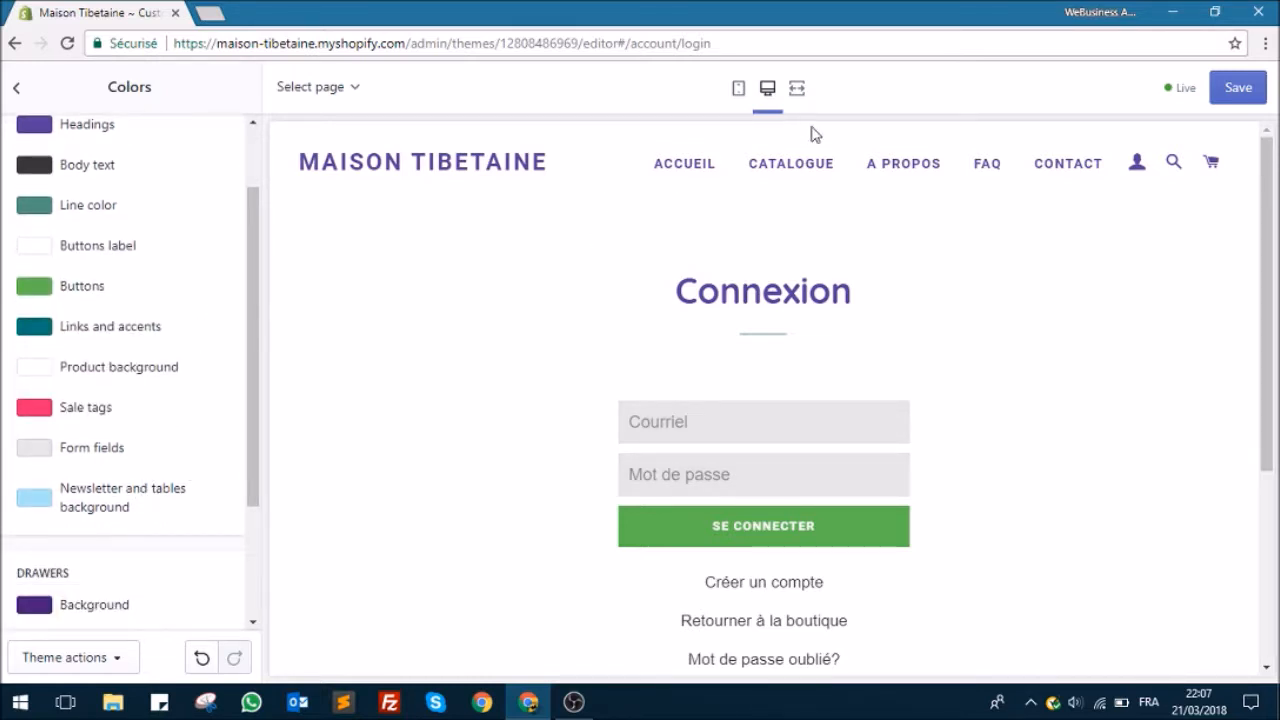
click(684, 165)
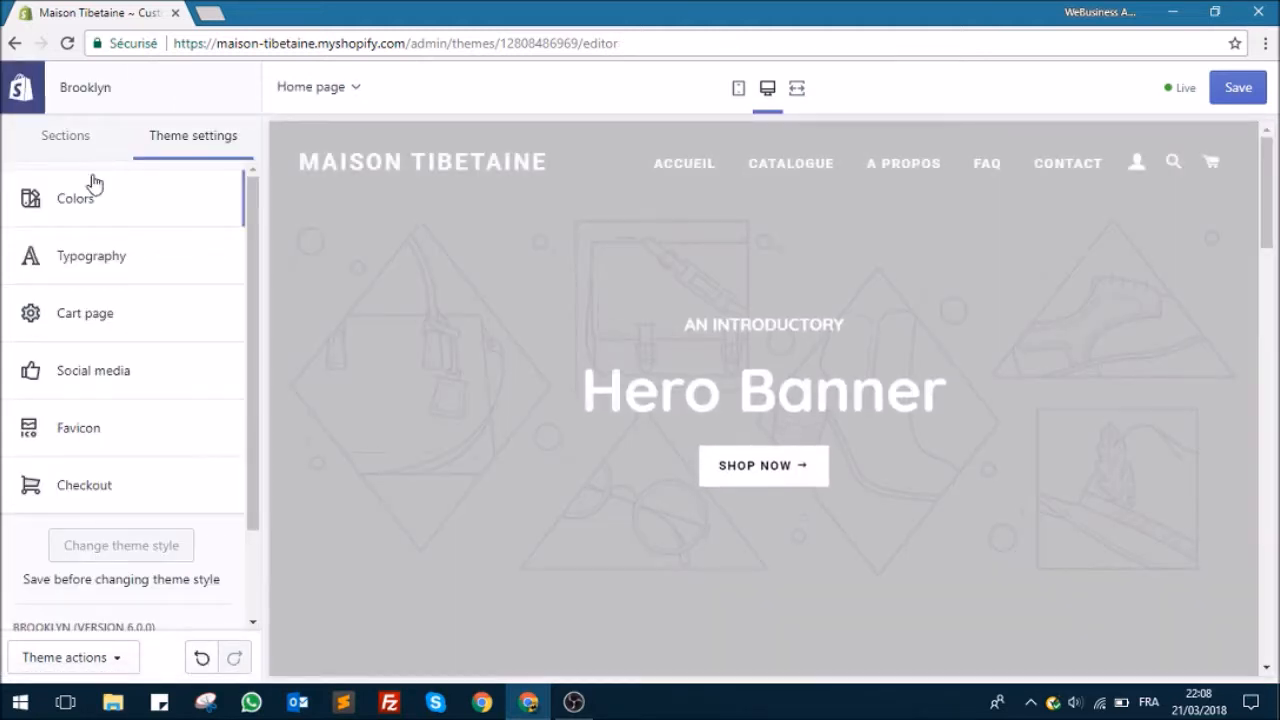
click(75, 199)
scroll(605, 305, down, 10)
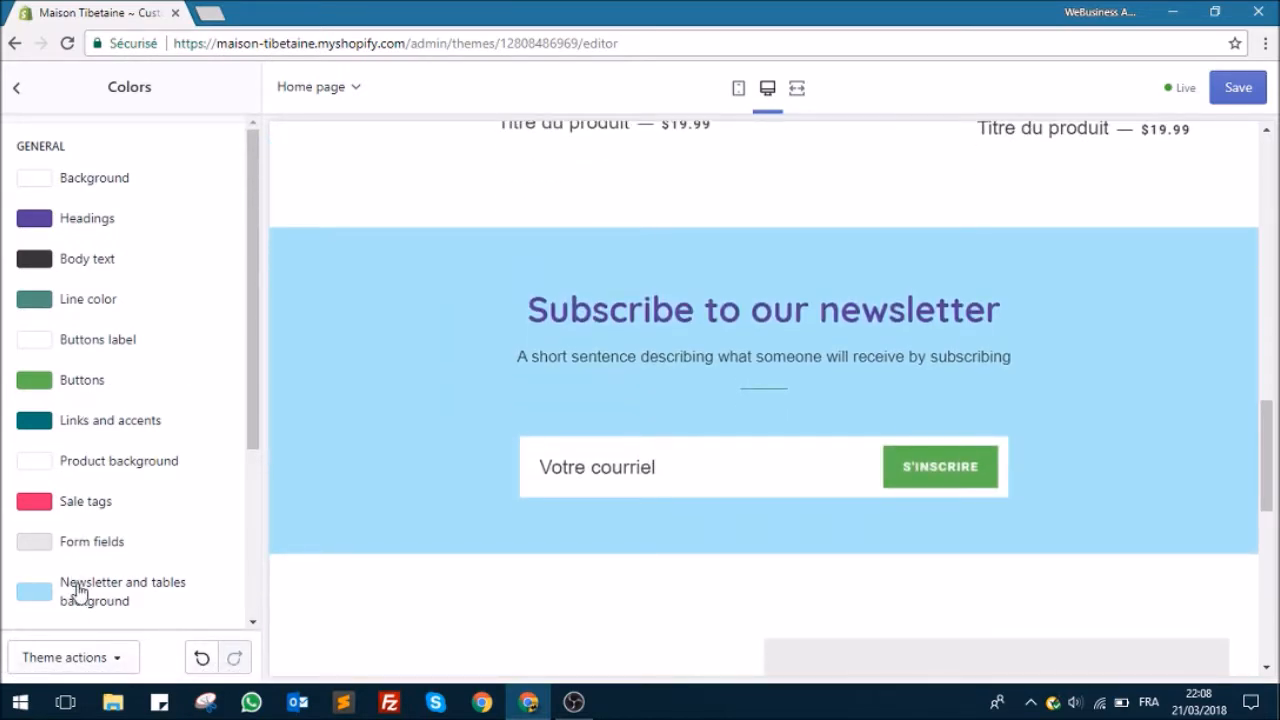
click(82, 592)
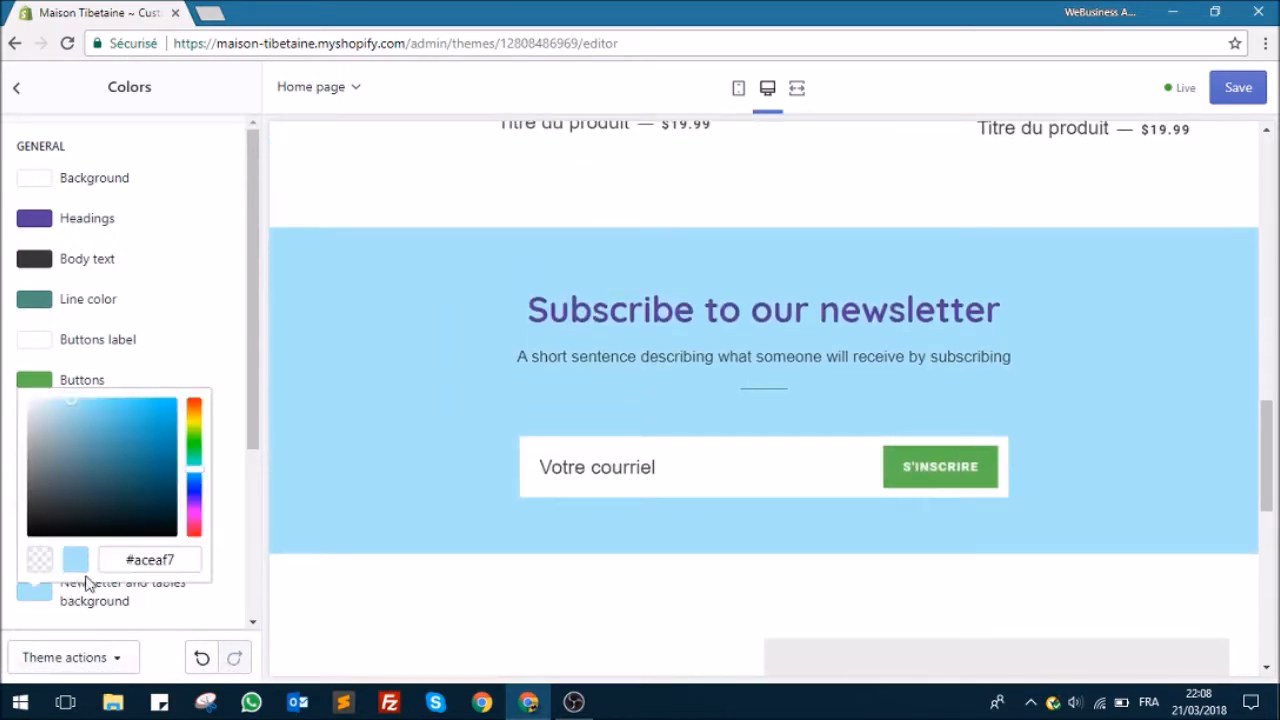
drag(194, 477, 195, 443)
drag(66, 409, 137, 437)
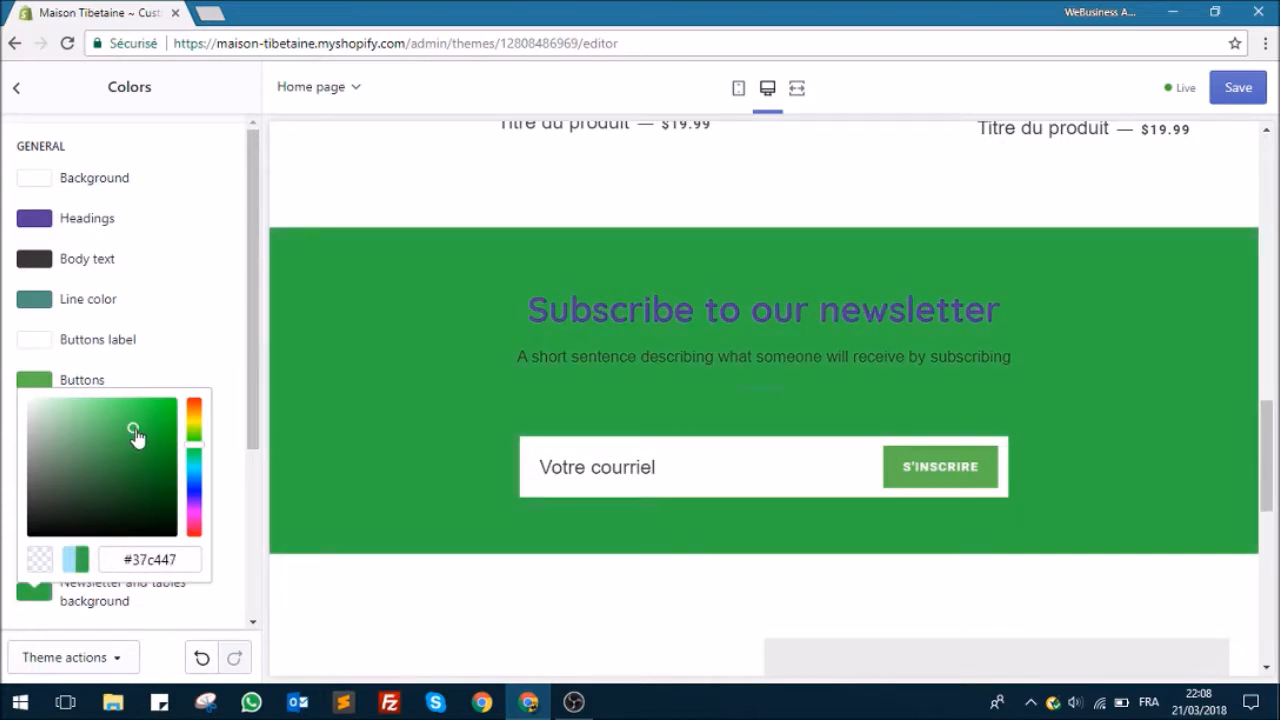
Step: Search Google for "drapeau de prière" in a new browser tab, check the flag colors, and close that tab
click(210, 12)
text(dr)
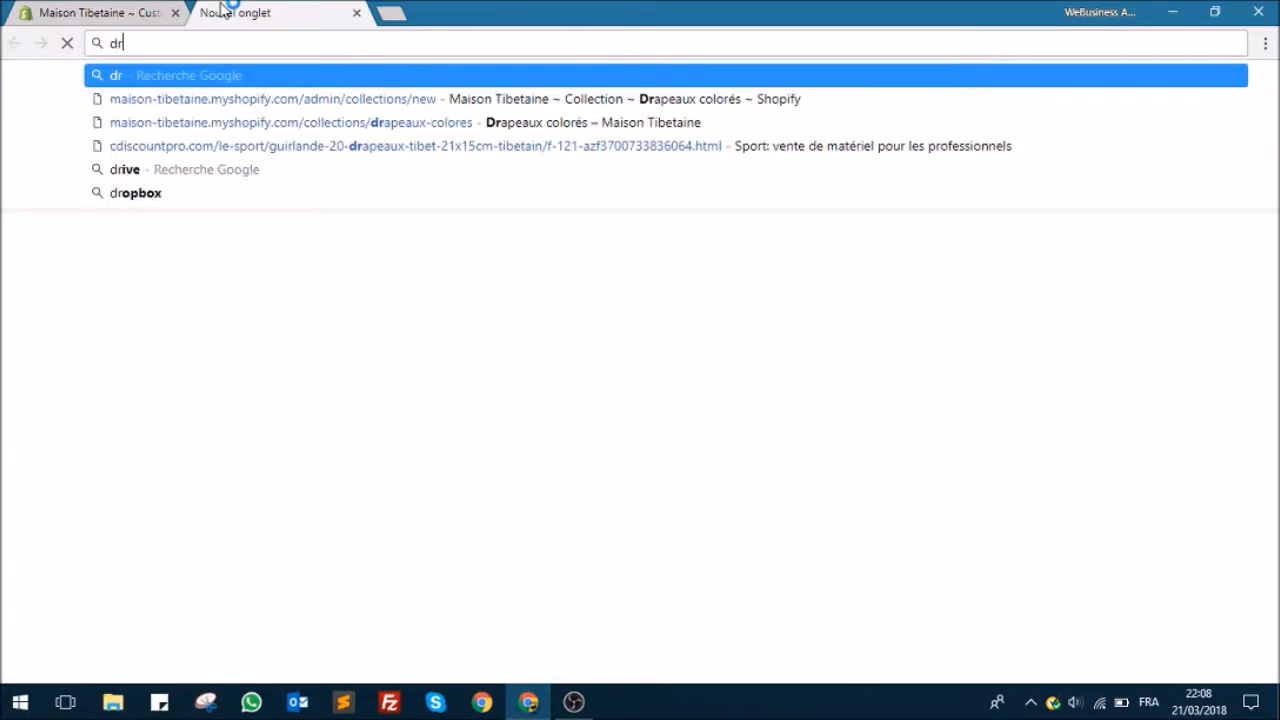
text(apeau de pirère)
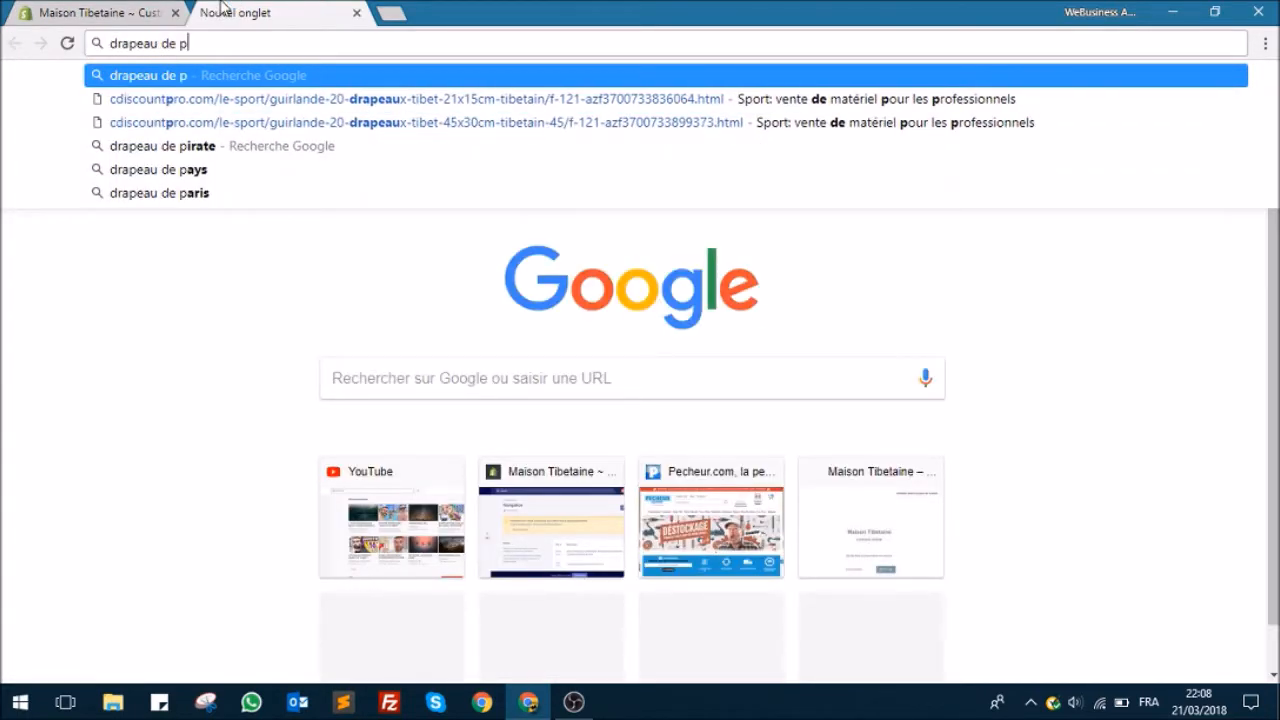
key(BackSpace)
key(BackSpace)
key(BackSpace)
key(BackSpace)
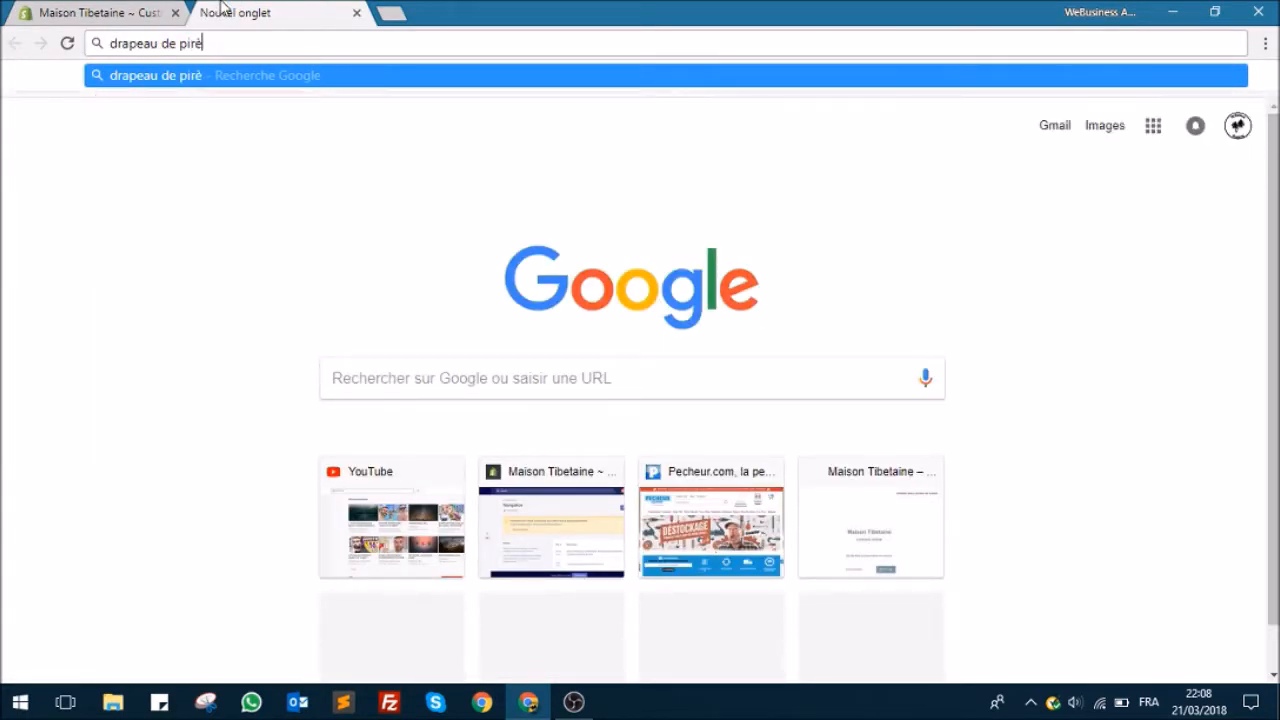
key(BackSpace)
text(r)
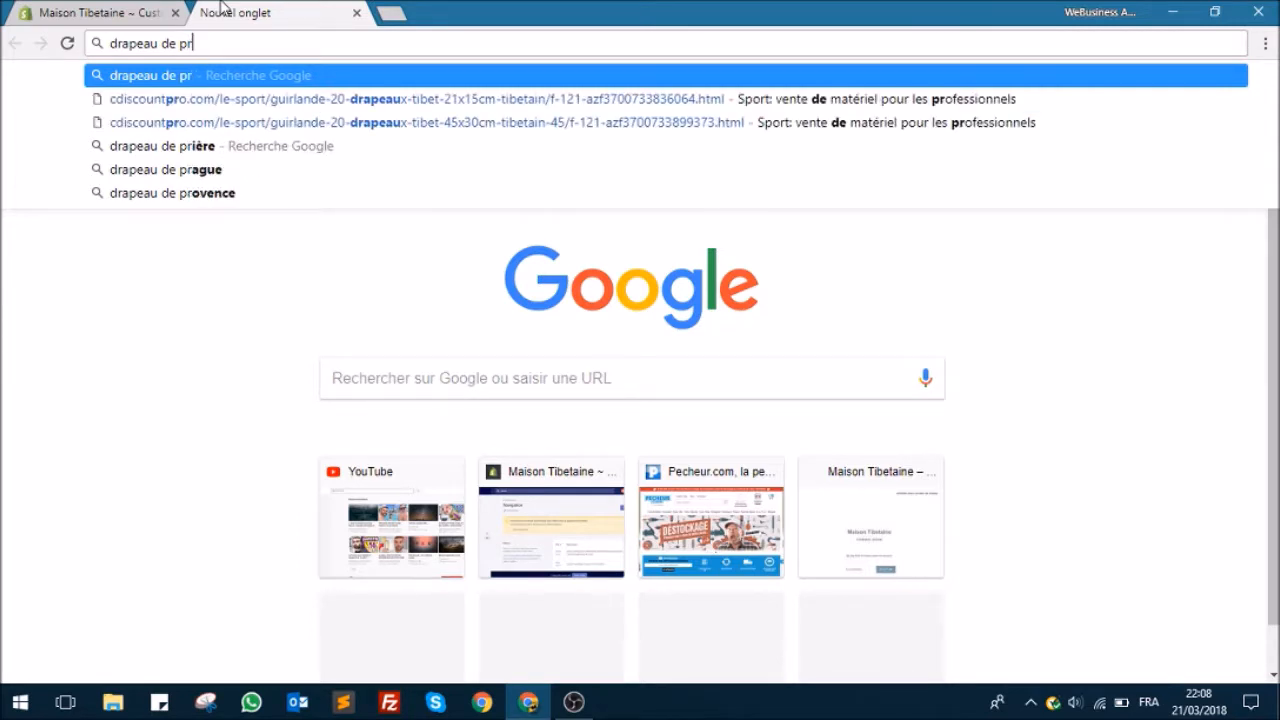
text(ière)
key(Return)
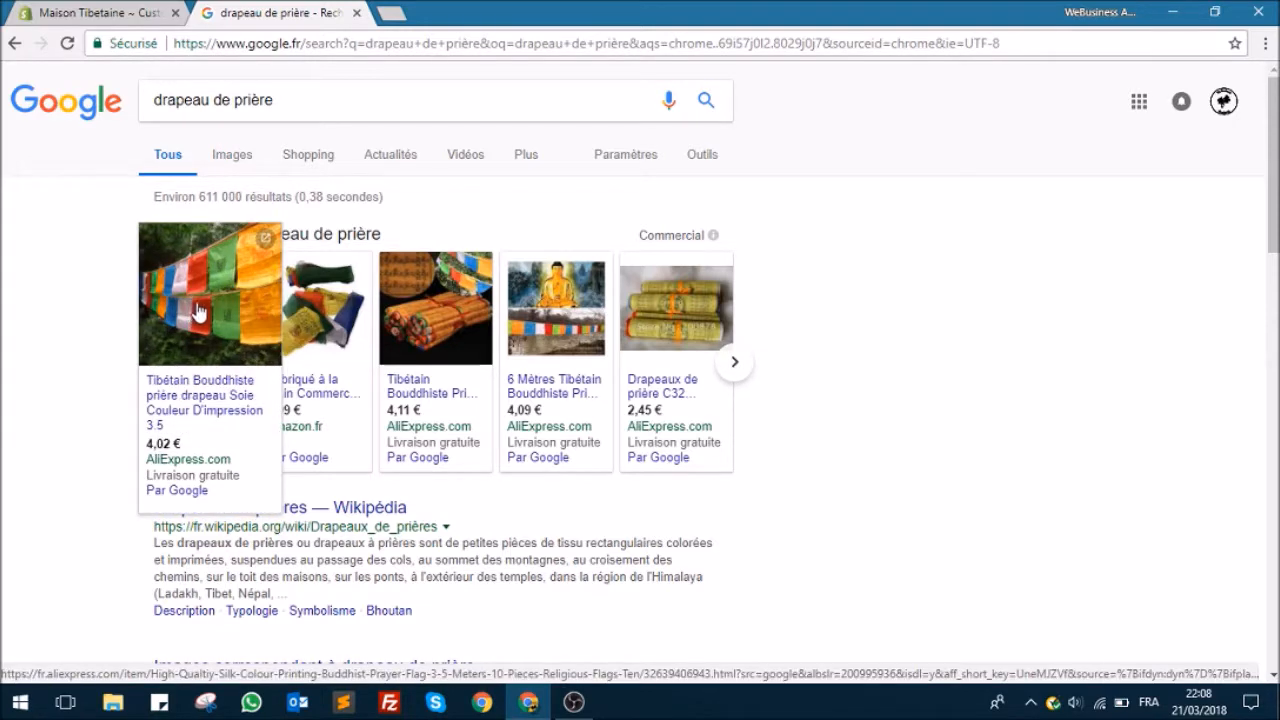
click(108, 13)
click(356, 13)
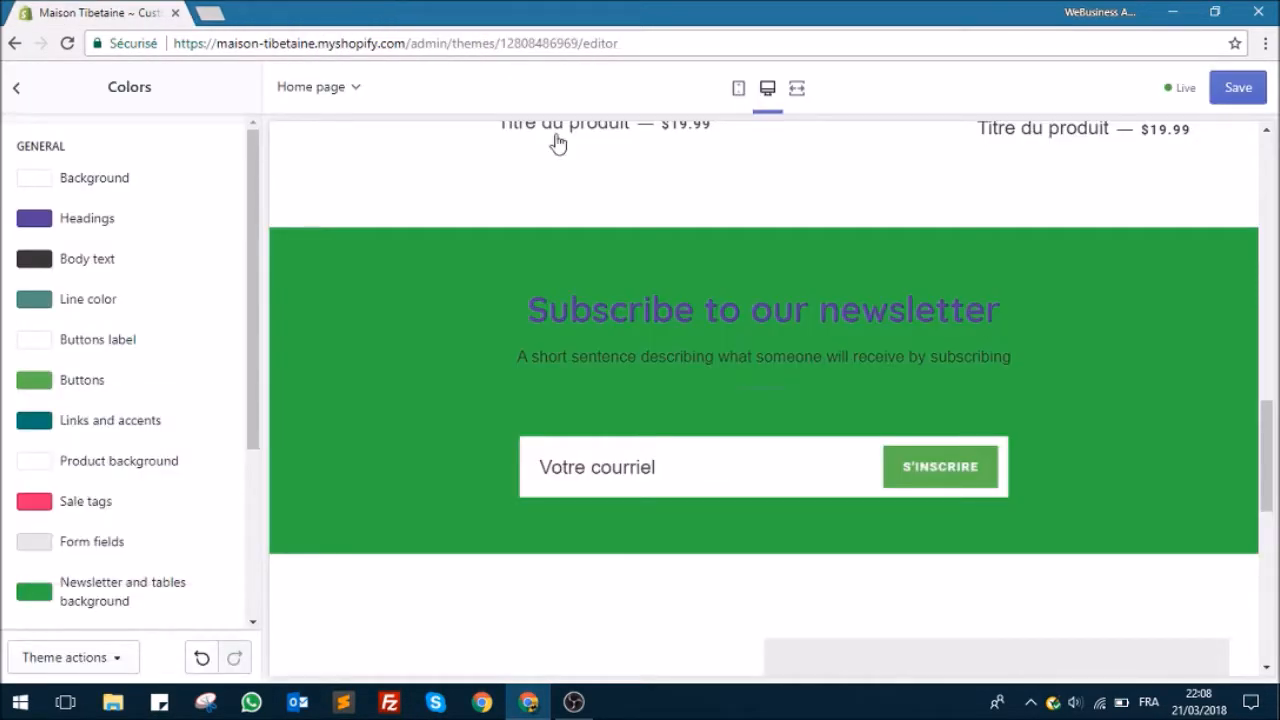
Step: Try a slightly different hue for the Newsletter and tables background color
scroll(643, 209, up, 10)
scroll(638, 168, down, 10)
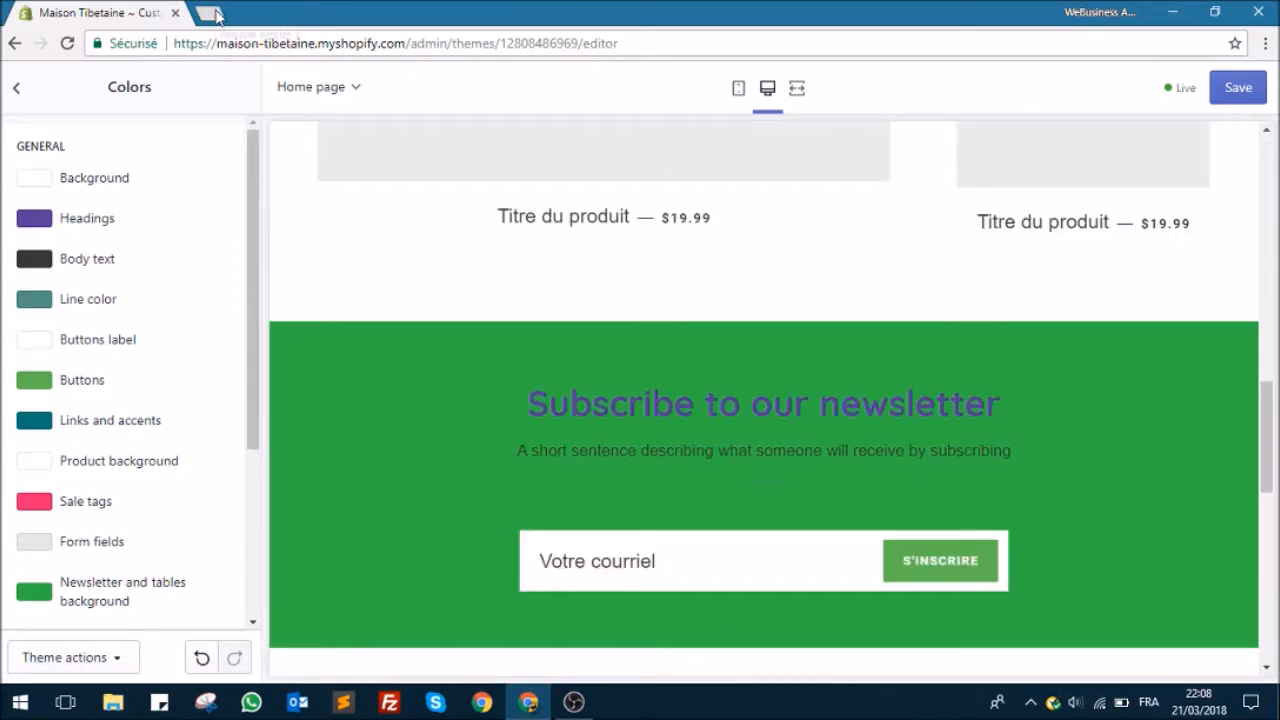
scroll(115, 540, down, 1)
click(48, 505)
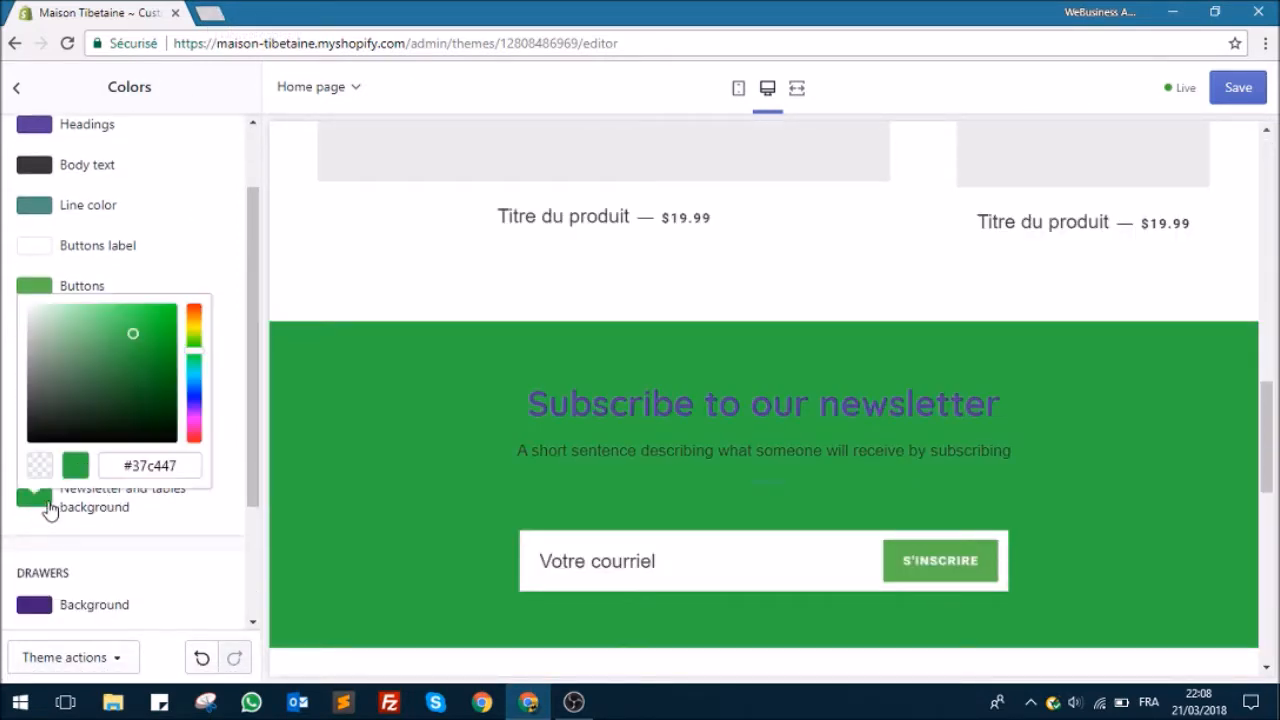
drag(196, 358, 196, 362)
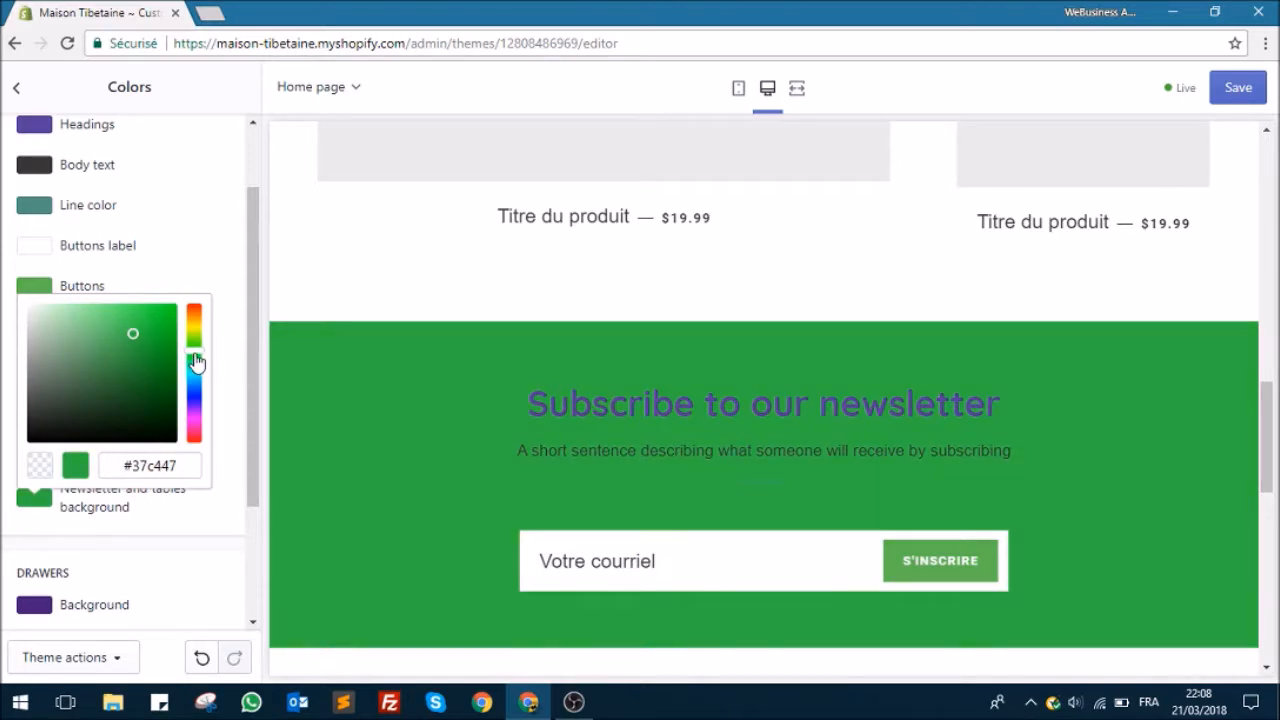
click(229, 252)
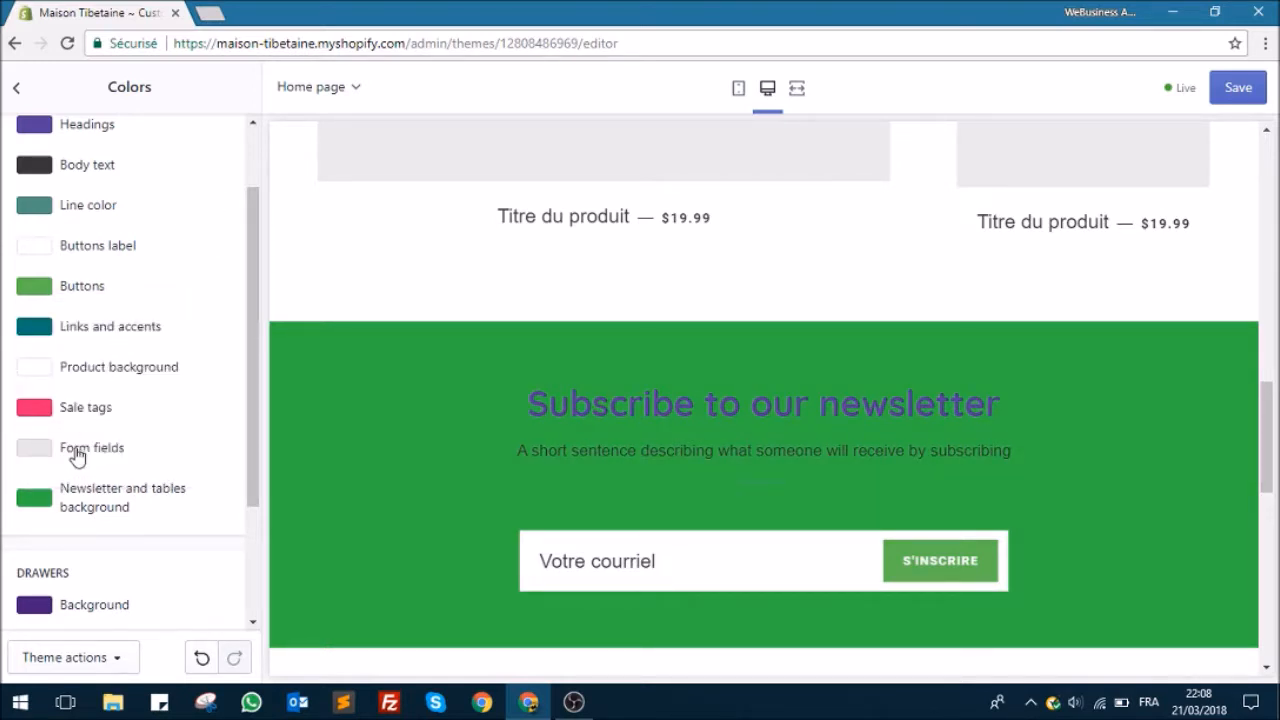
Step: Change the general Headings color to the saturated blue #2c1fb6
scroll(90, 250, up, 1)
click(92, 220)
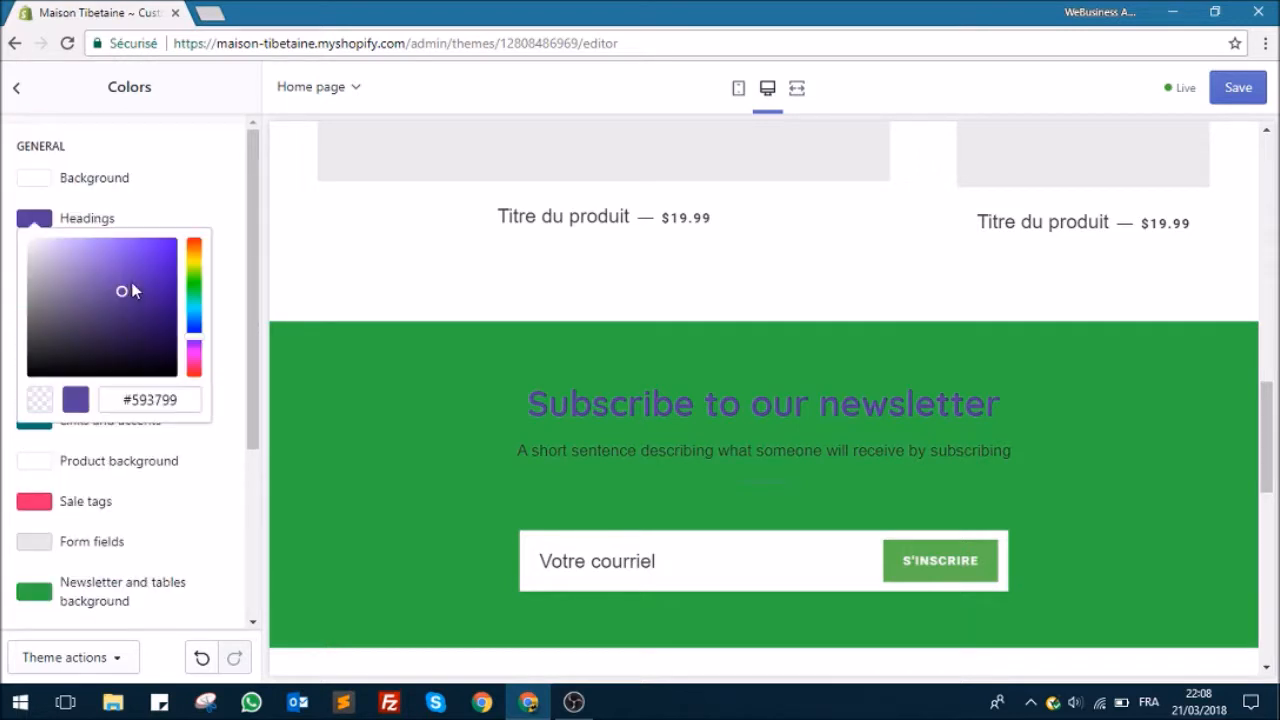
drag(195, 340, 195, 332)
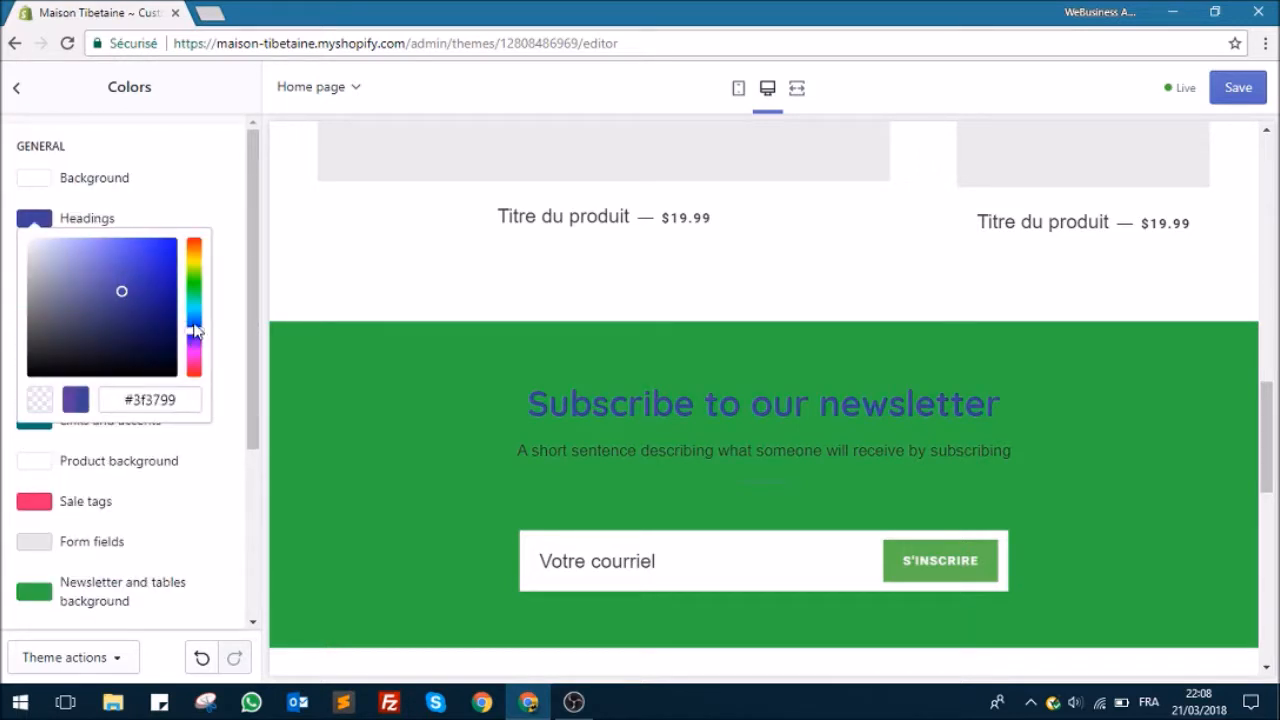
drag(136, 286, 149, 280)
drag(152, 285, 150, 275)
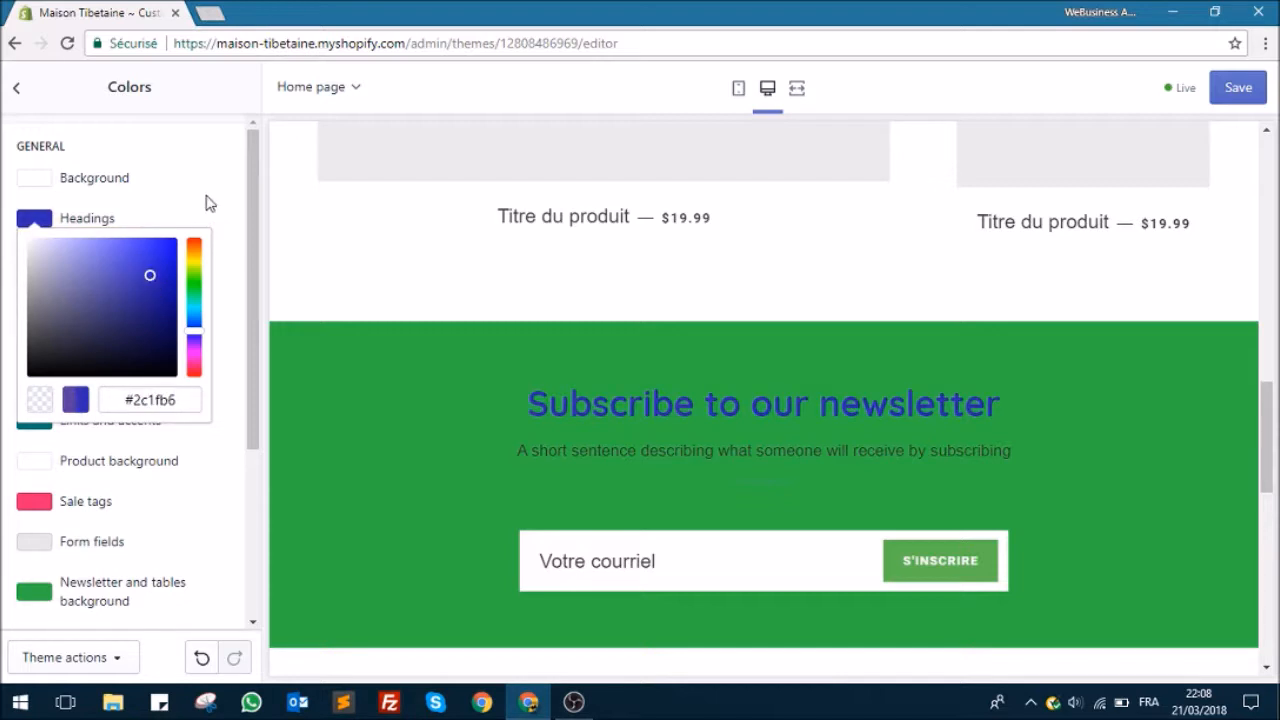
click(212, 138)
Step: Search Google Images for "drapeau de prière" in a new tab as a color reference
click(210, 12)
text(drapeau)
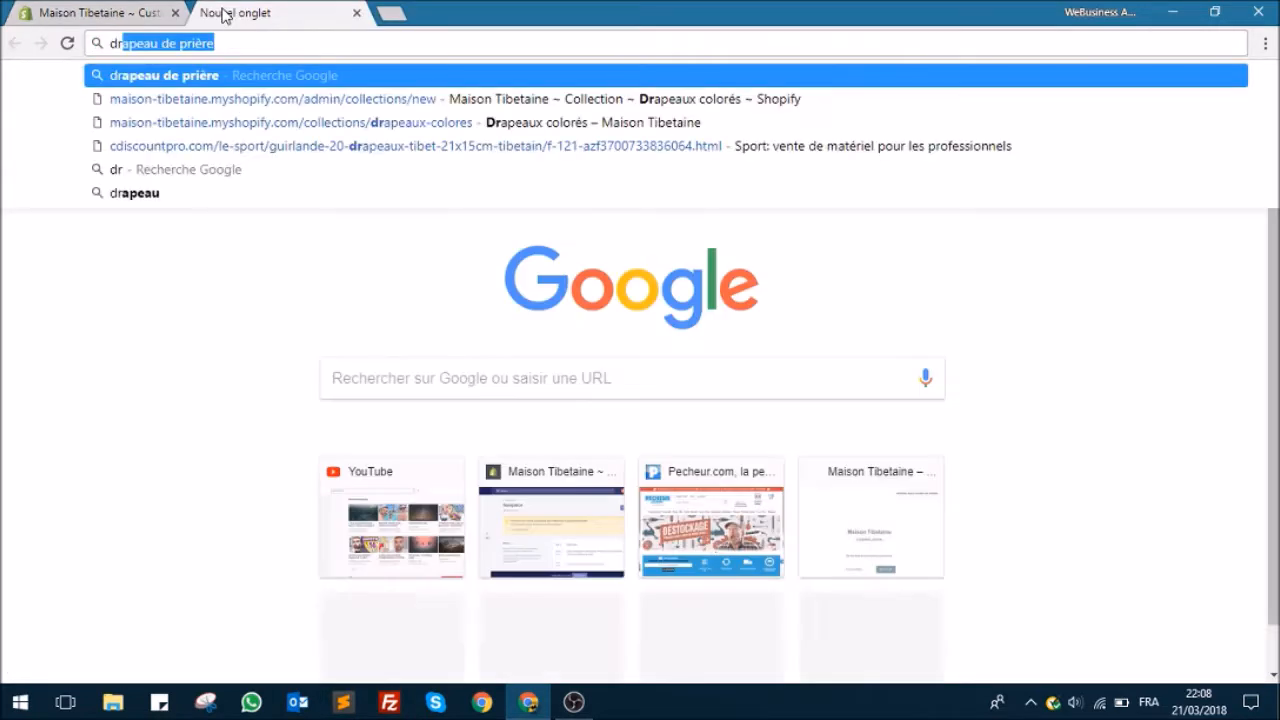
text( de pri)
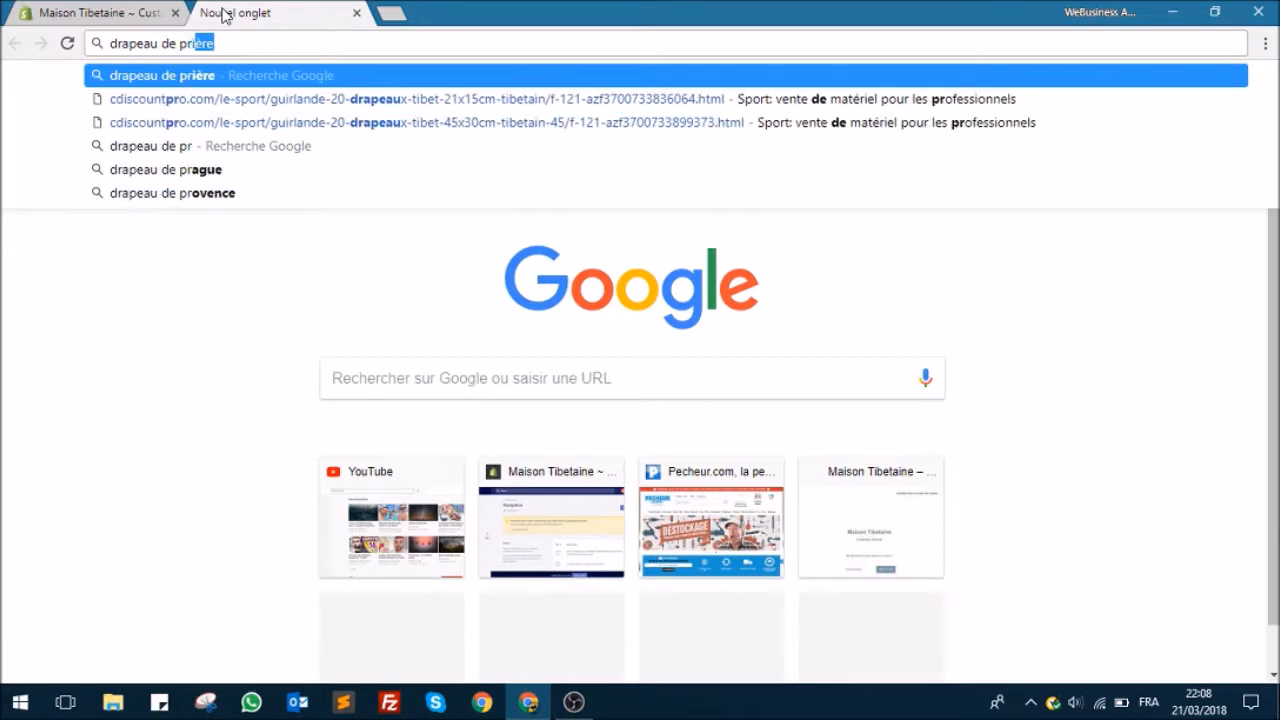
key(Return)
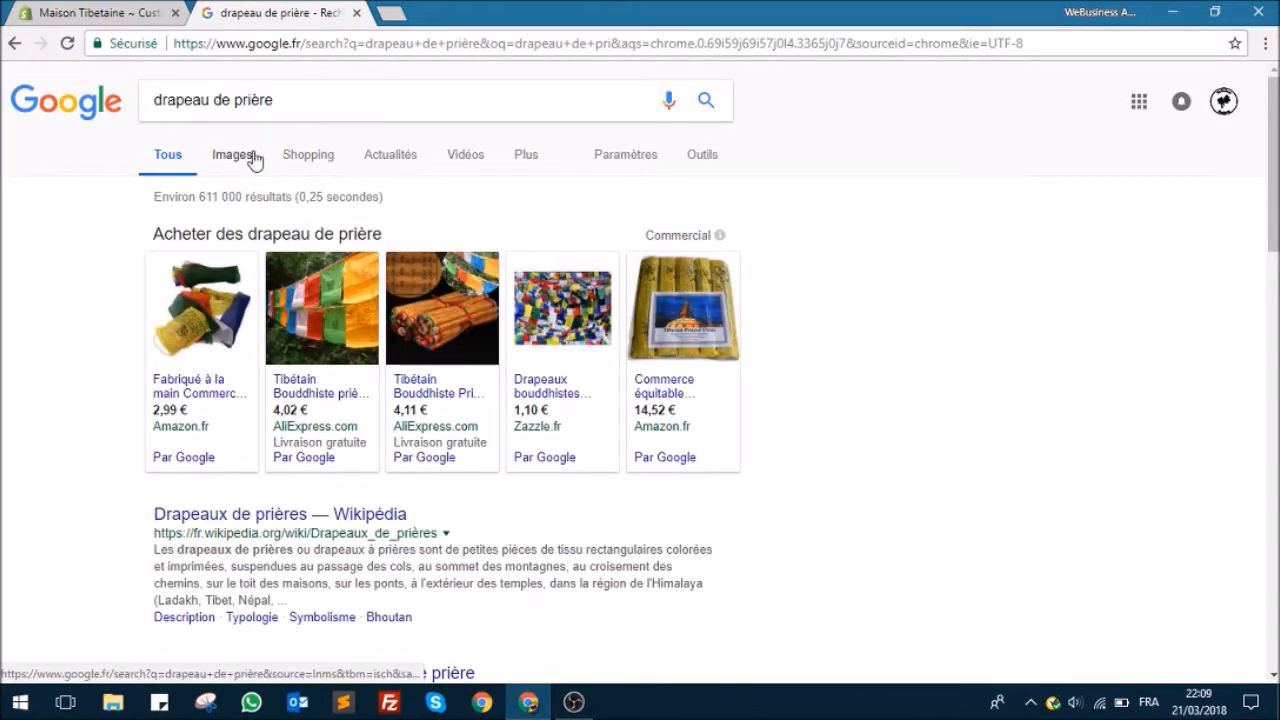
click(255, 156)
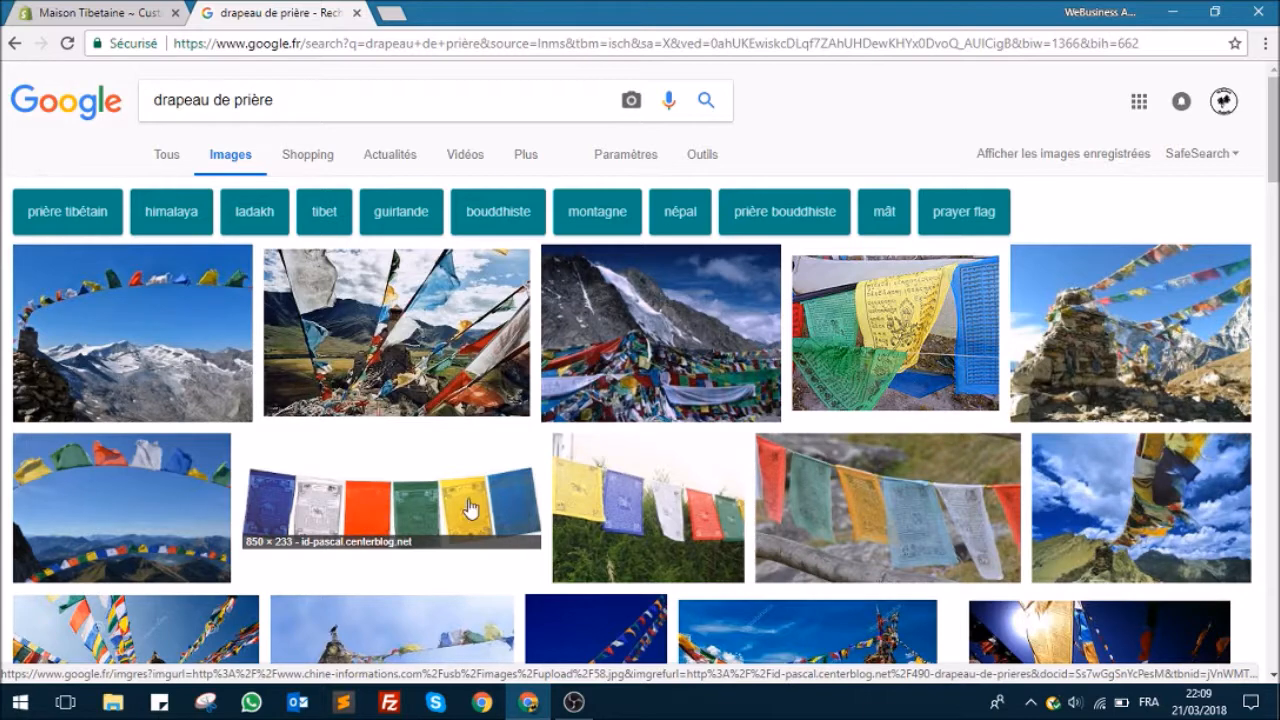
Step: Return to the Shopify theme editor and examine the headings and newsletter section colors throughout the home page preview
click(105, 13)
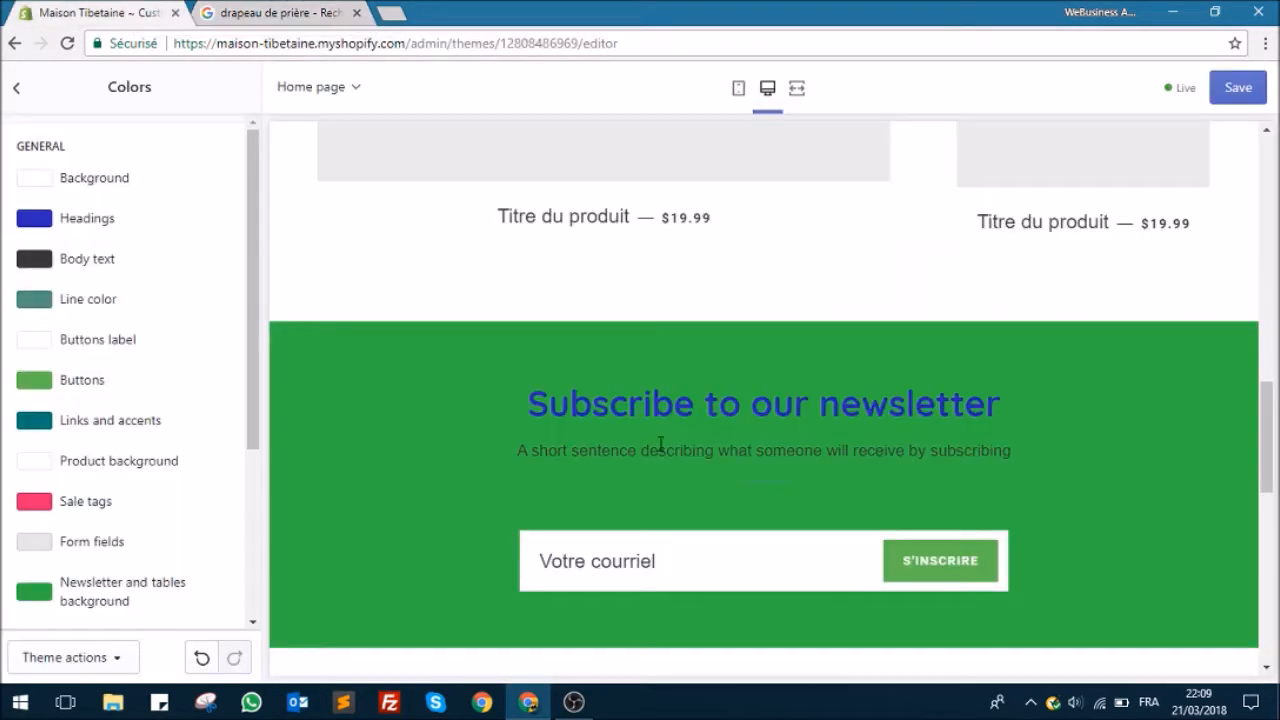
scroll(715, 460, down, 1)
scroll(709, 457, up, 10)
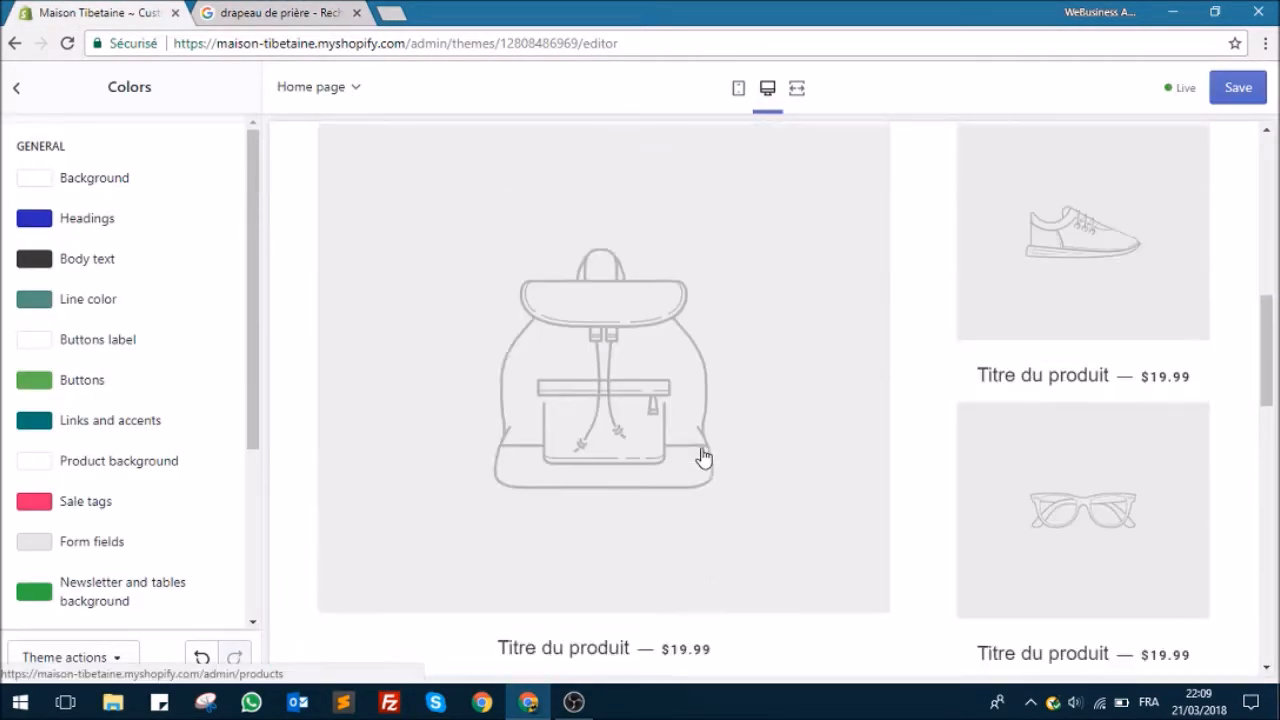
scroll(700, 441, up, 5)
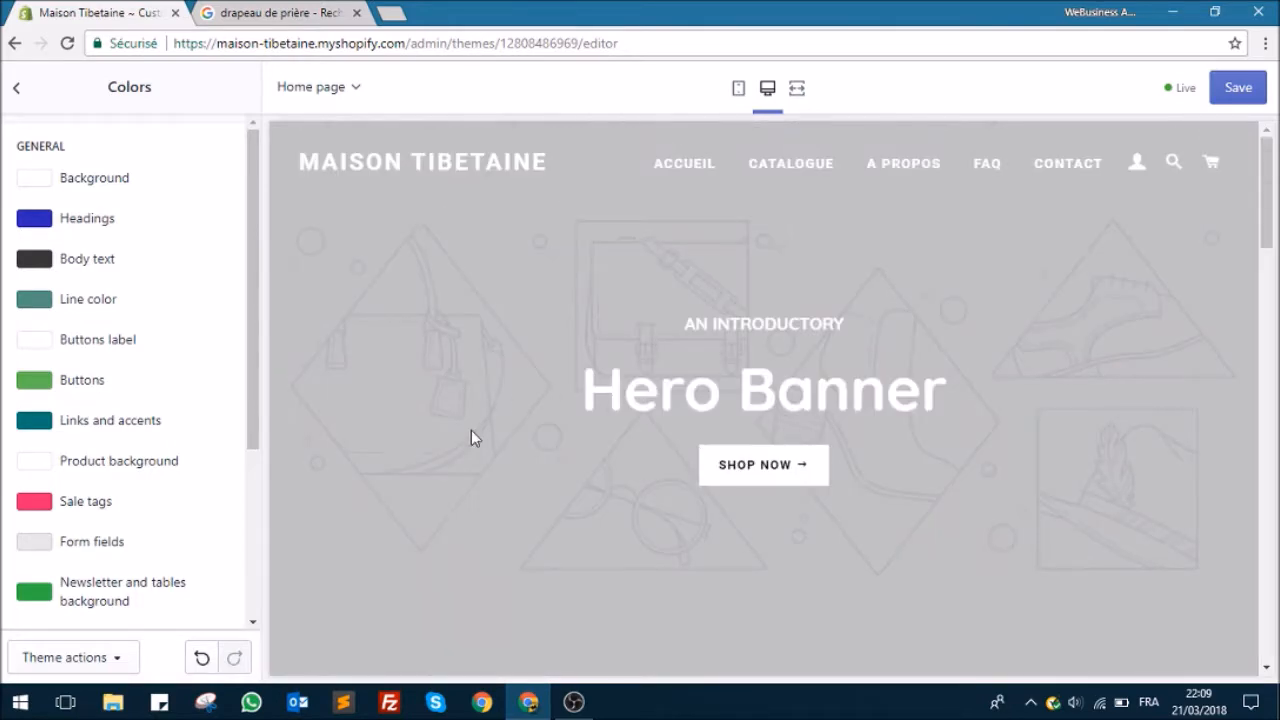
scroll(470, 428, down, 5)
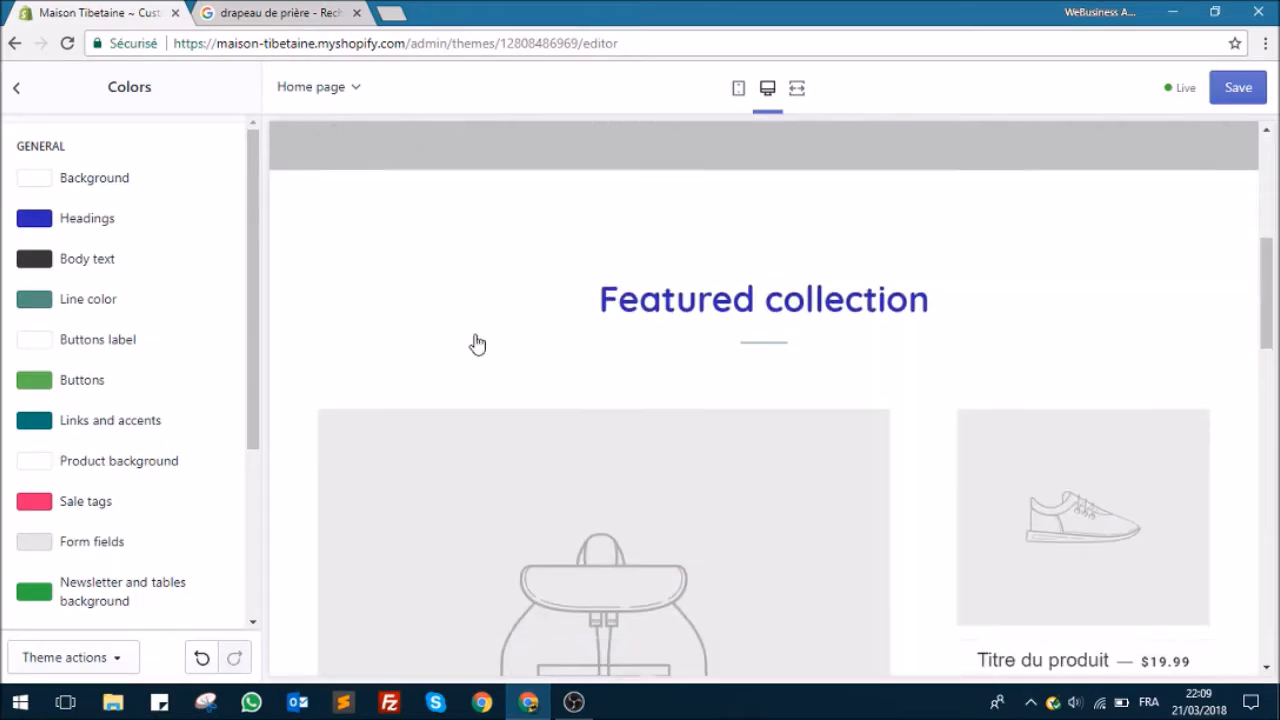
scroll(477, 344, down, 10)
scroll(471, 314, up, 4)
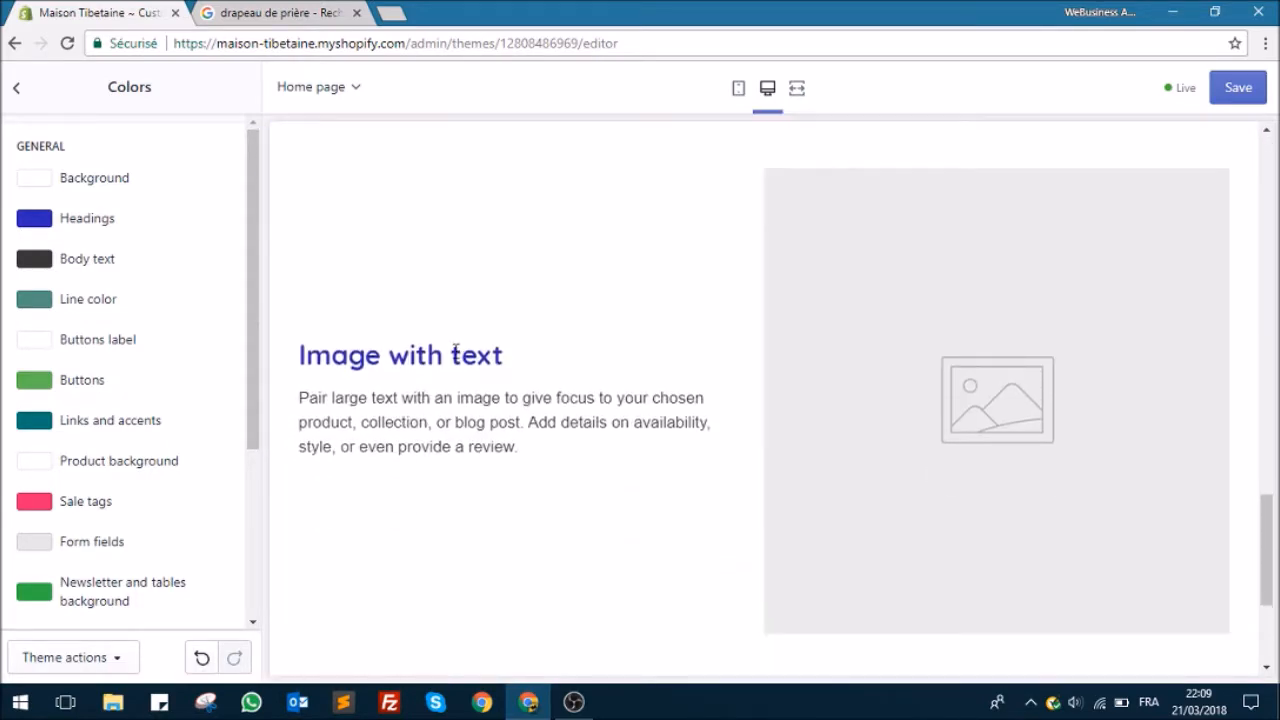
scroll(457, 357, up, 4)
scroll(211, 399, down, 3)
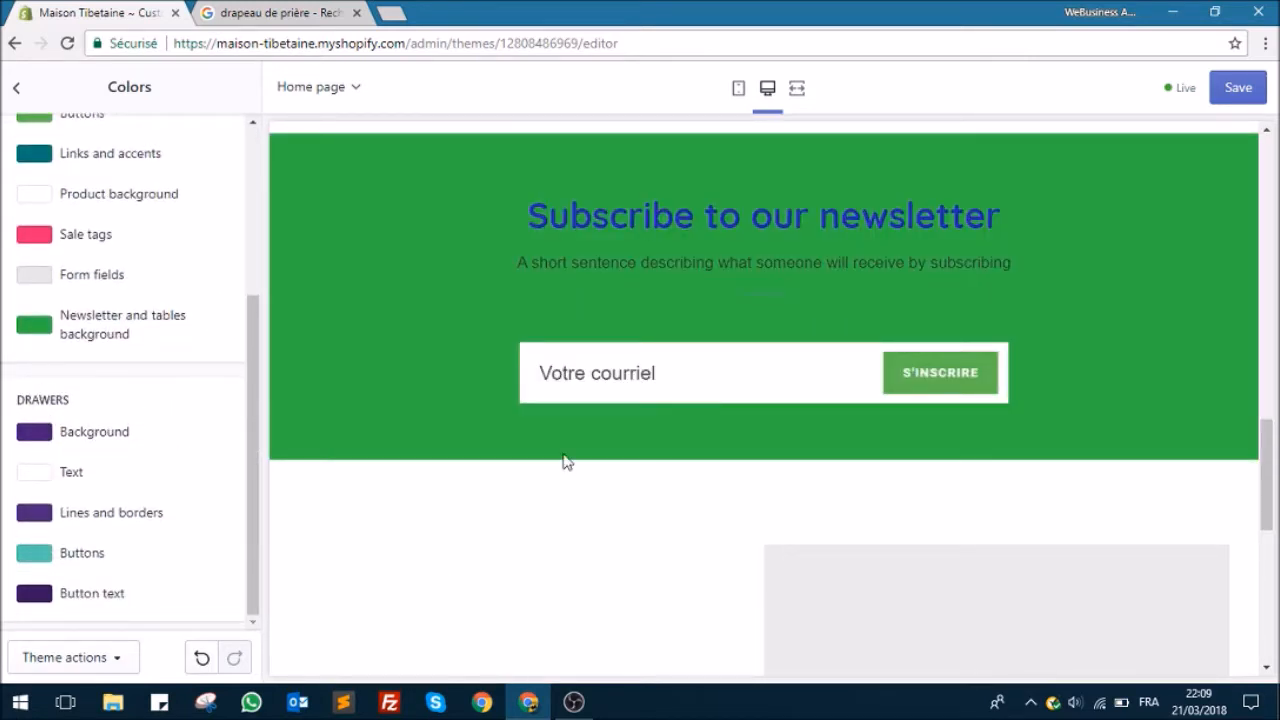
scroll(991, 477, up, 15)
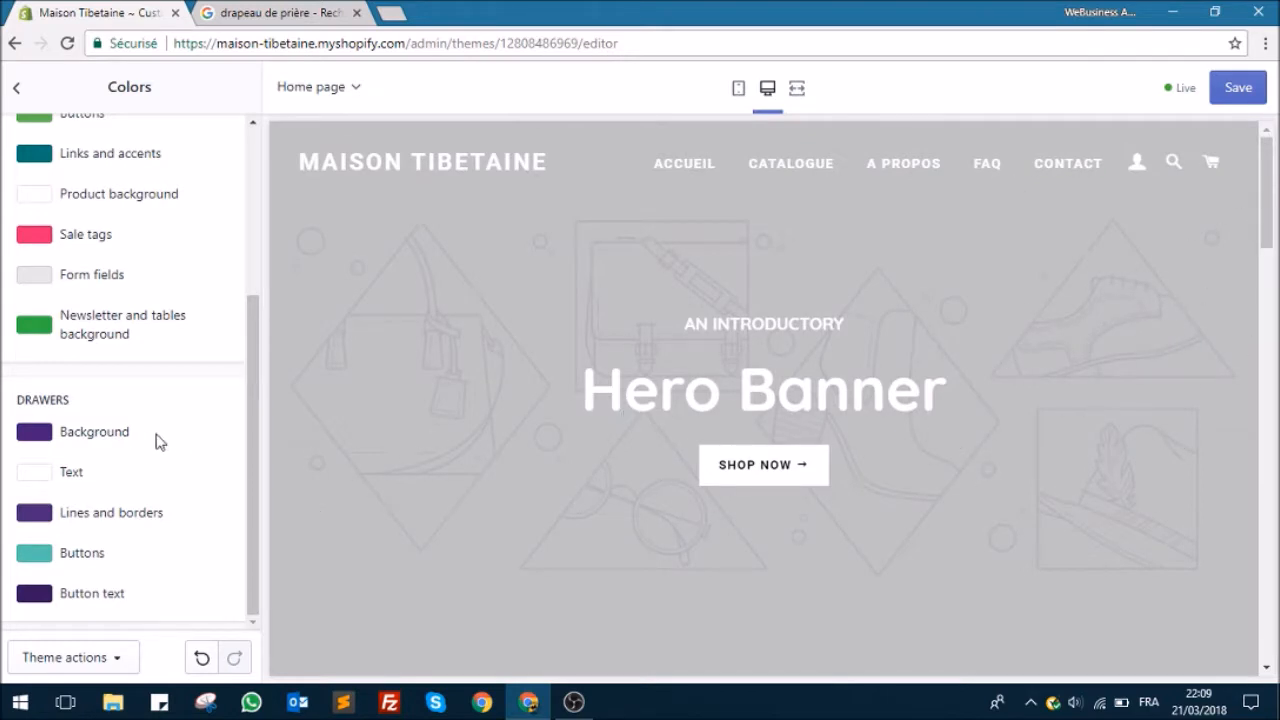
Step: Try dark blue #1f1779 as the Drawers background color and compare it with the prayer flag images
click(88, 437)
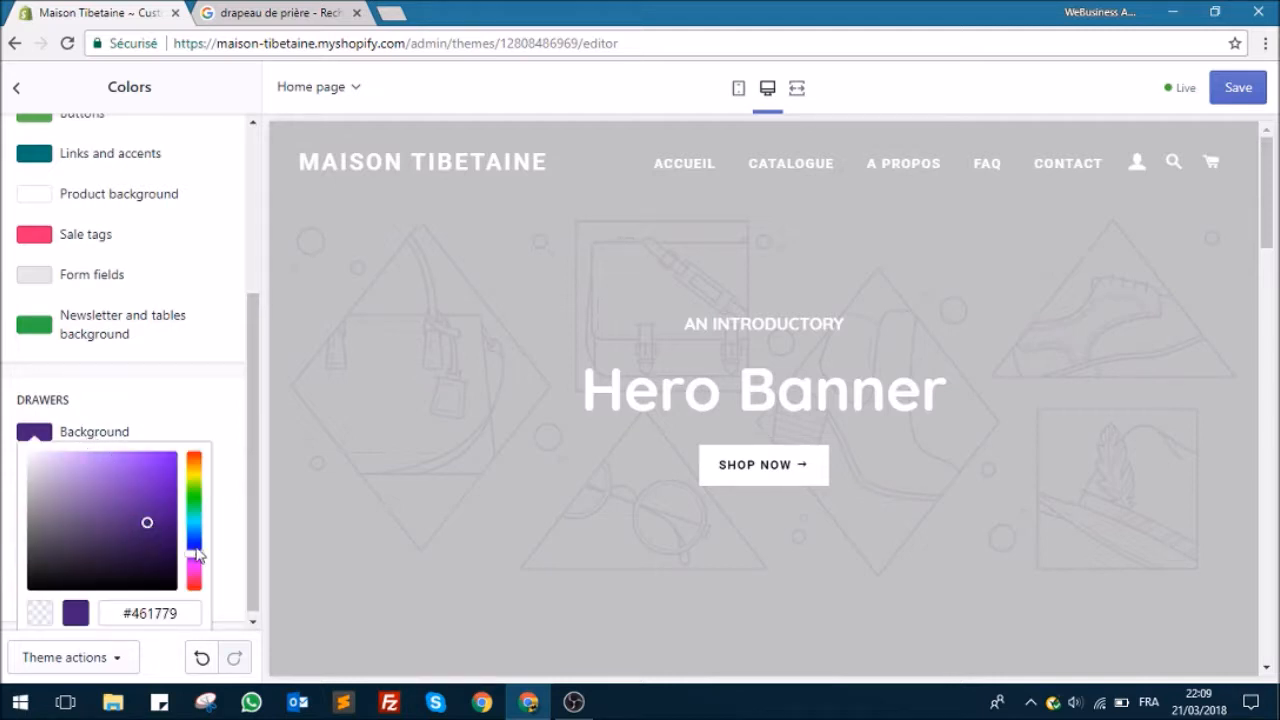
drag(195, 561, 196, 556)
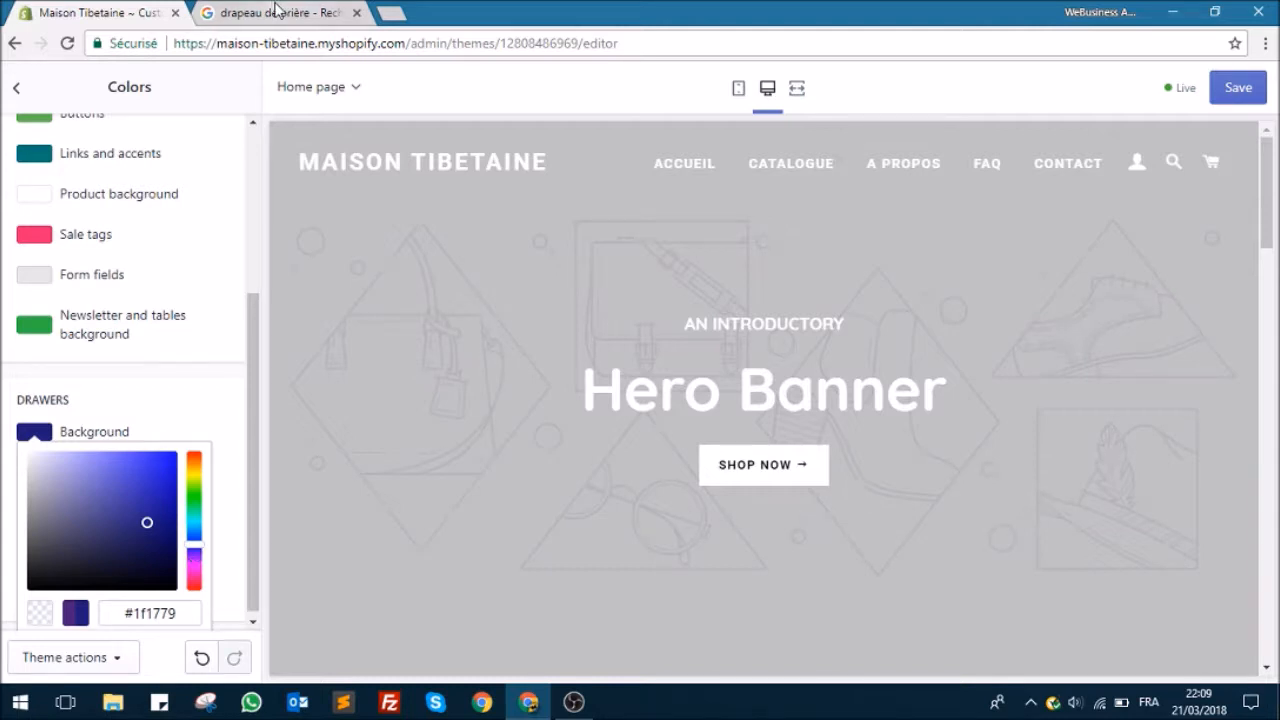
click(270, 10)
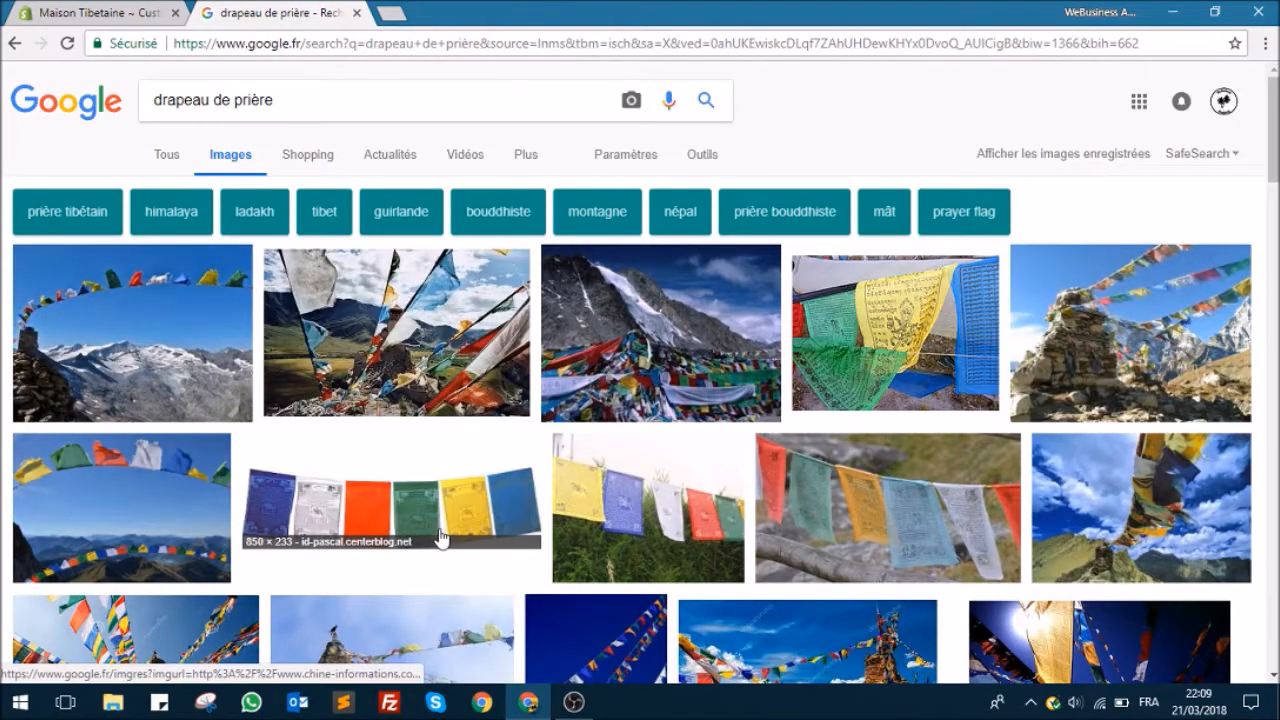
click(100, 12)
click(226, 255)
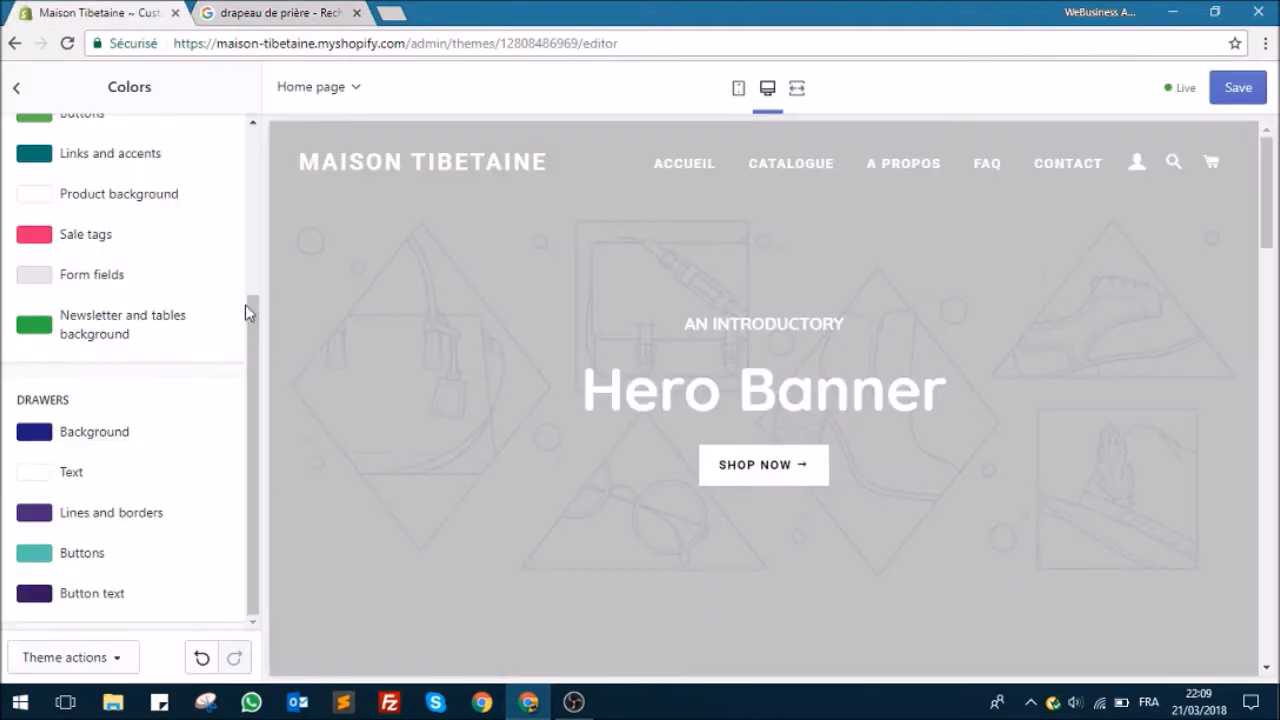
Step: Change the Drawers background color to a bright blue and open the cart drawer in the preview
click(90, 441)
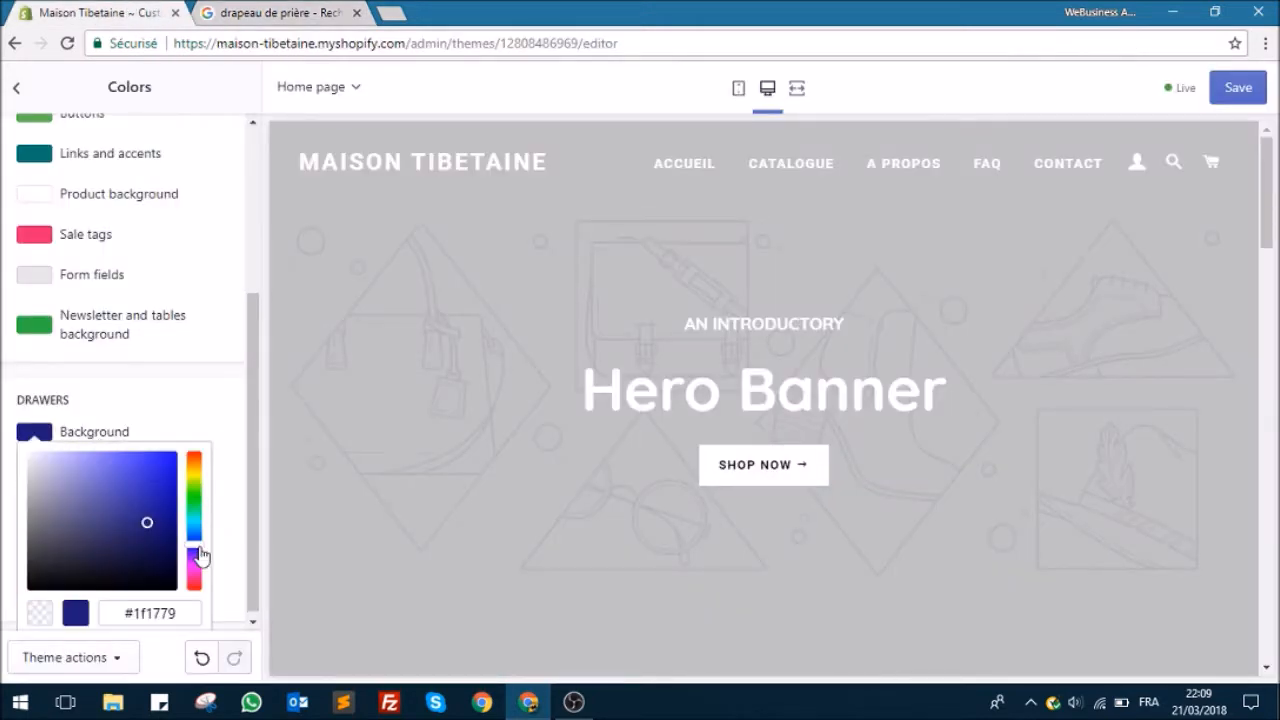
drag(200, 549, 199, 541)
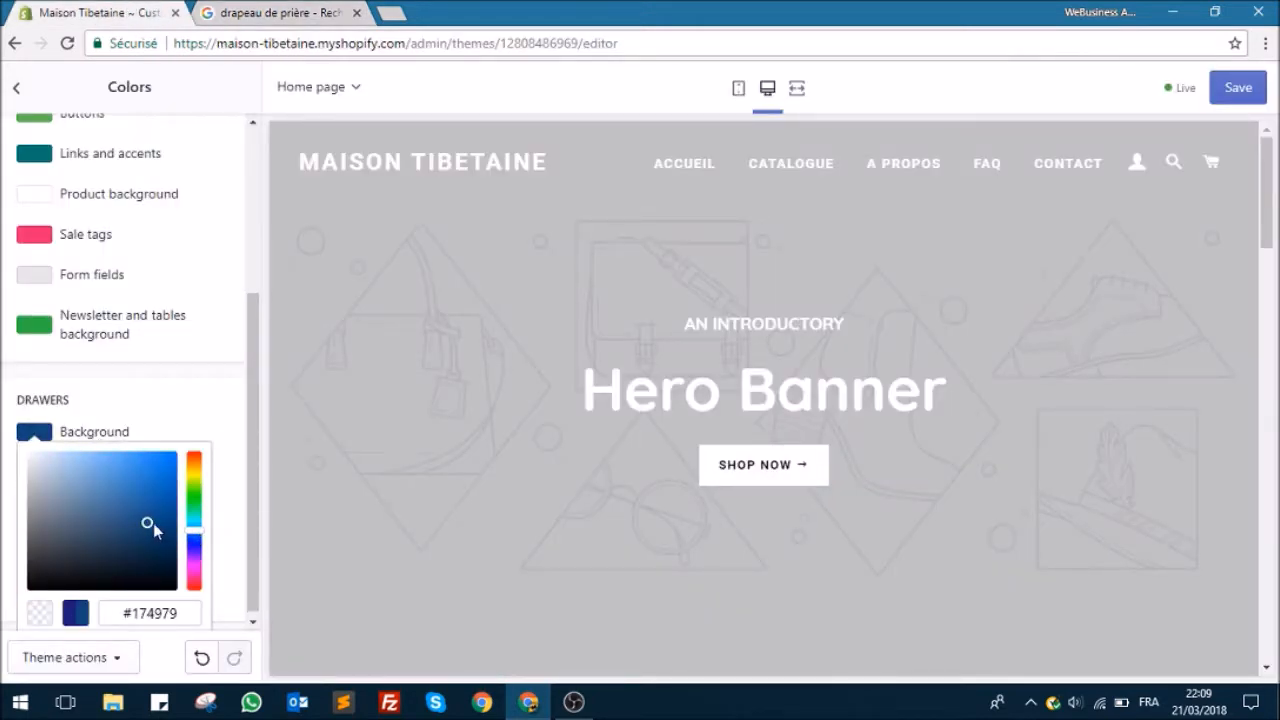
drag(151, 497, 147, 476)
click(183, 401)
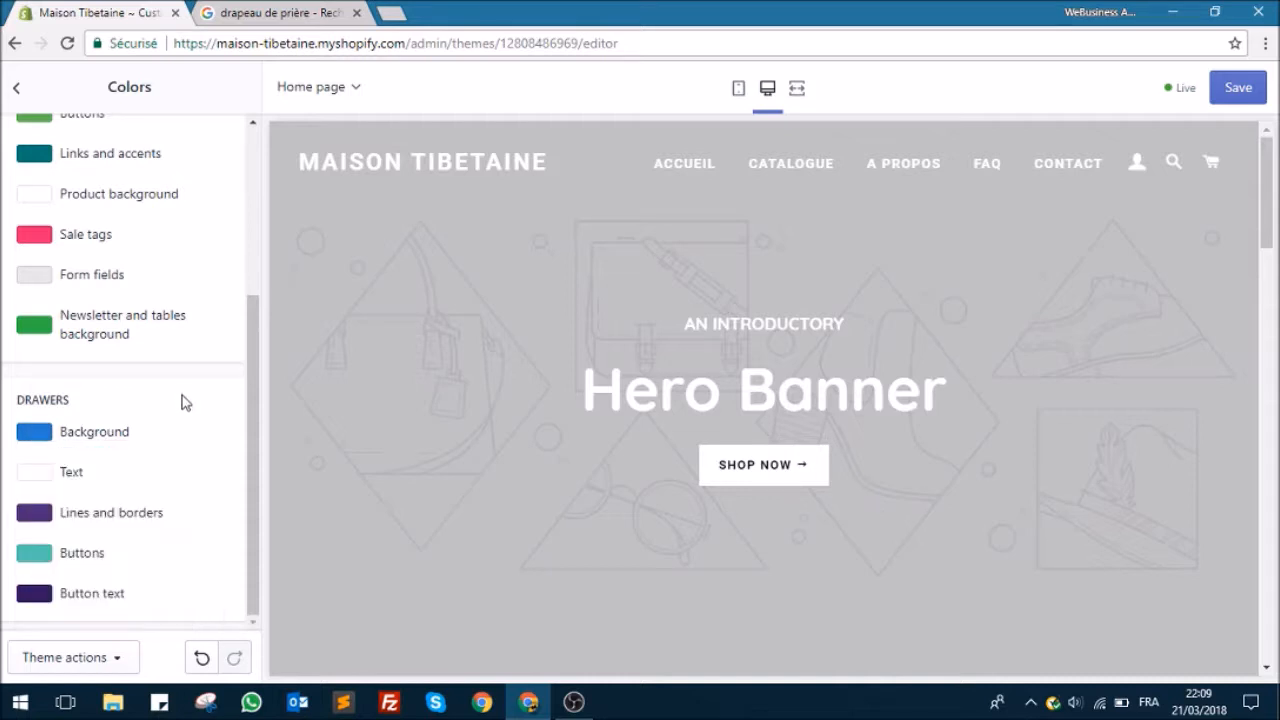
click(1210, 162)
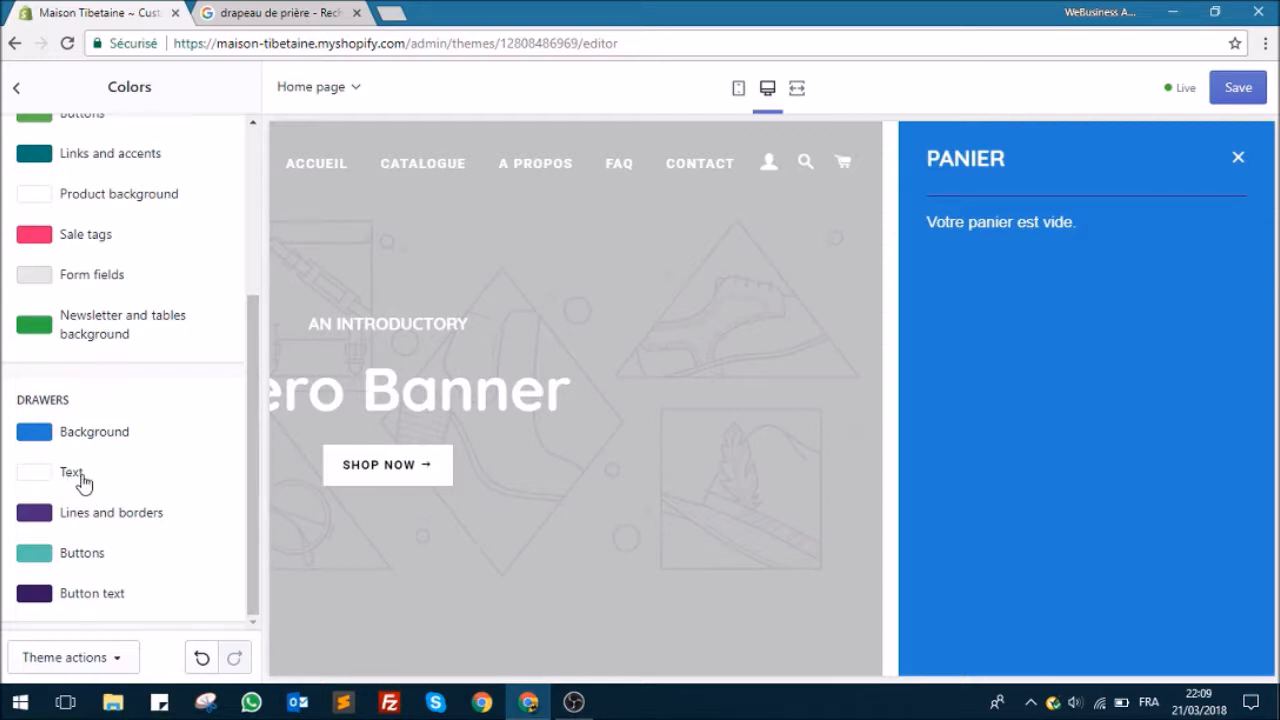
Step: Set the Drawers lines and borders color to the brighter purple #5b12aa
click(97, 524)
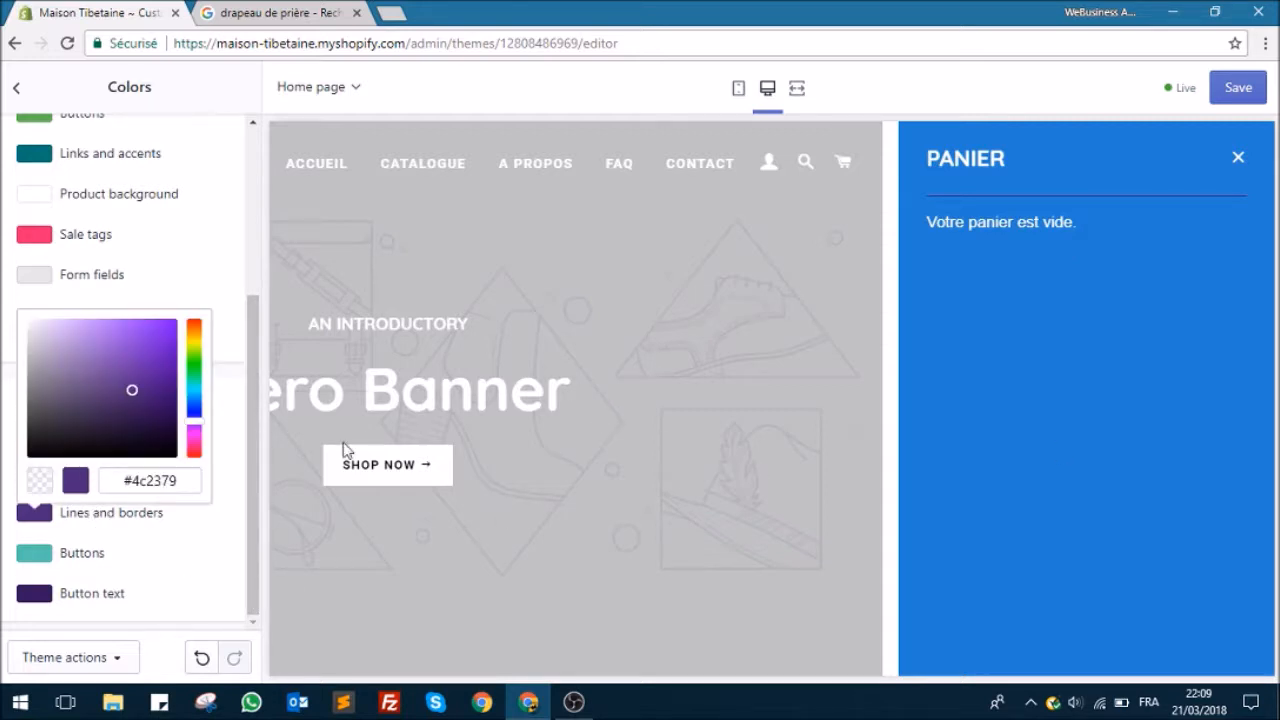
click(172, 556)
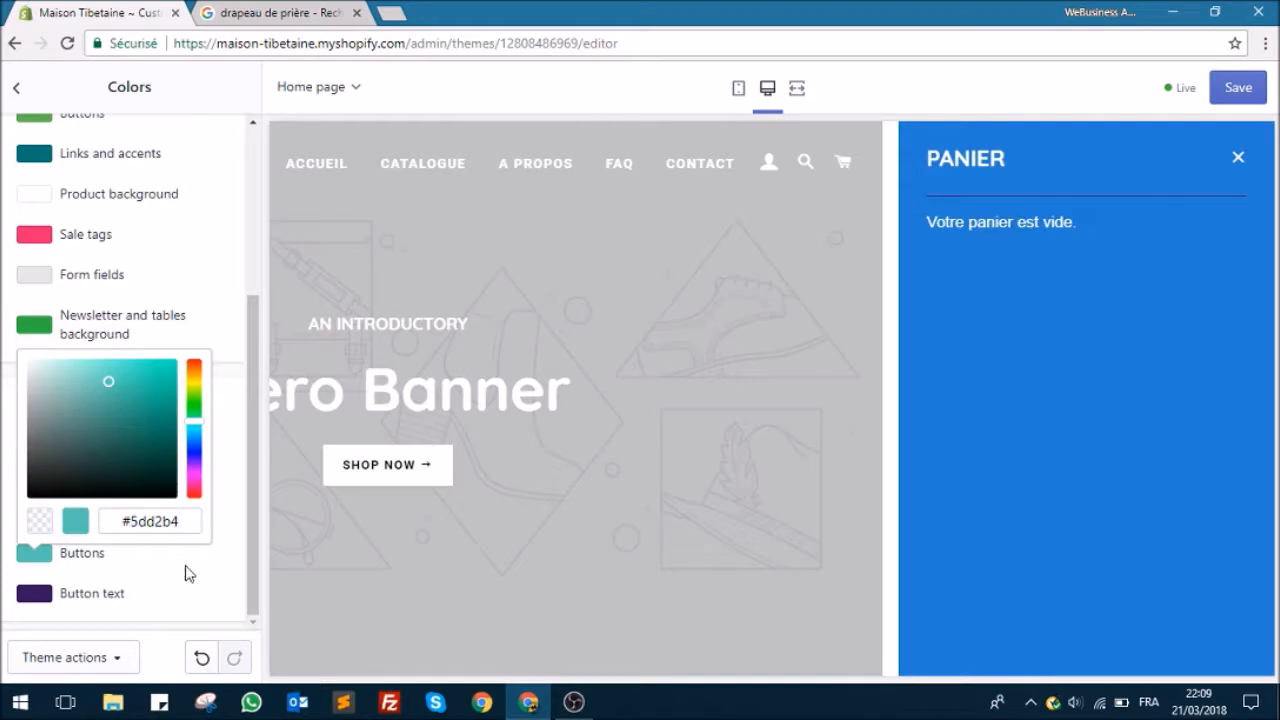
click(164, 583)
click(114, 516)
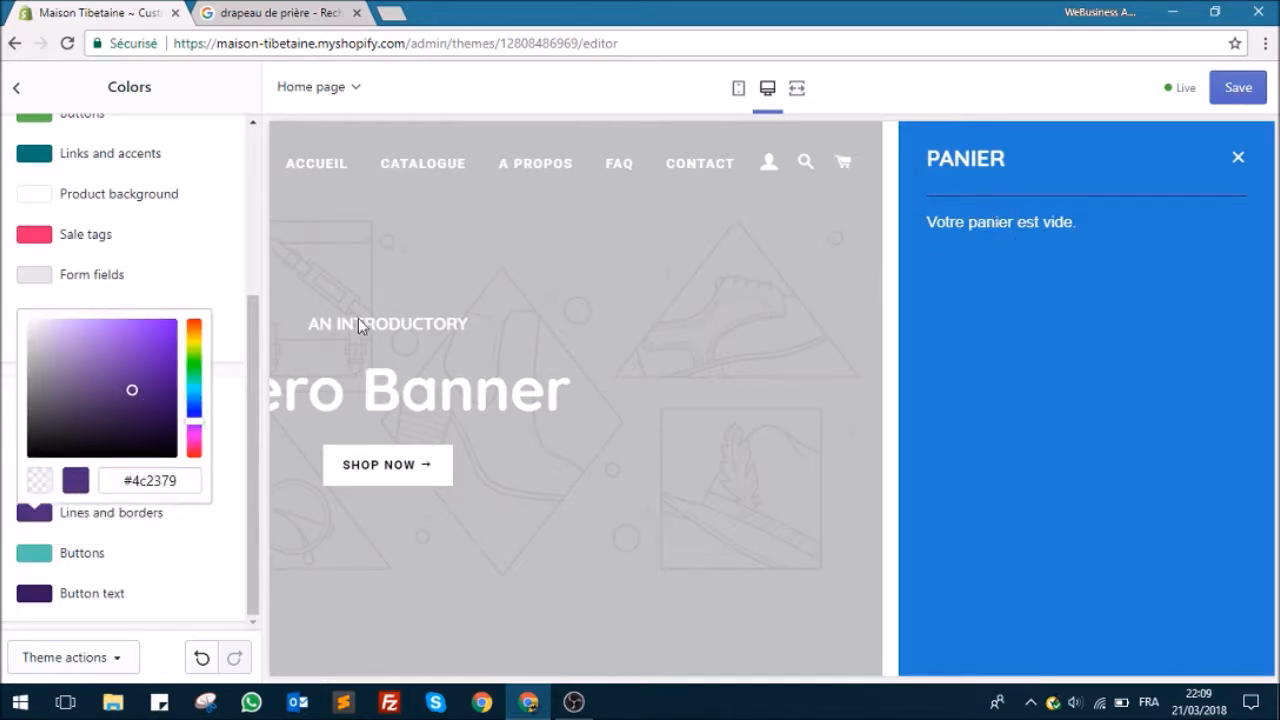
drag(131, 395, 162, 372)
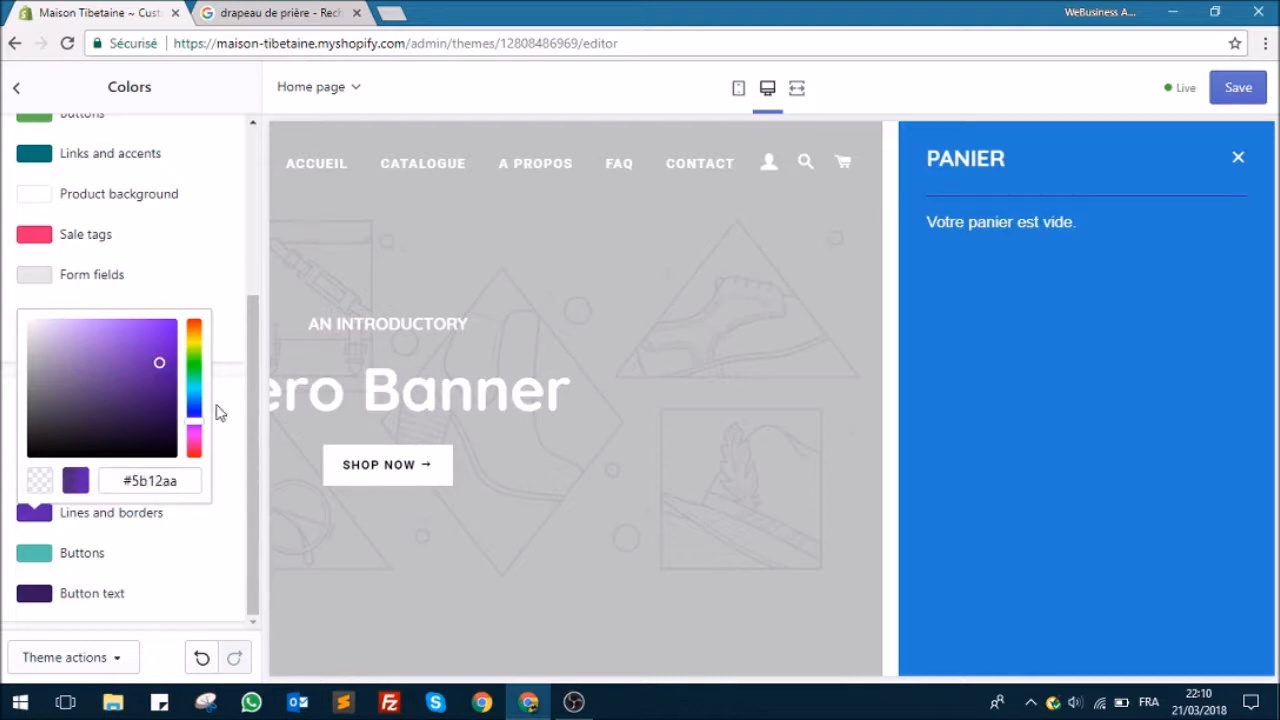
click(238, 432)
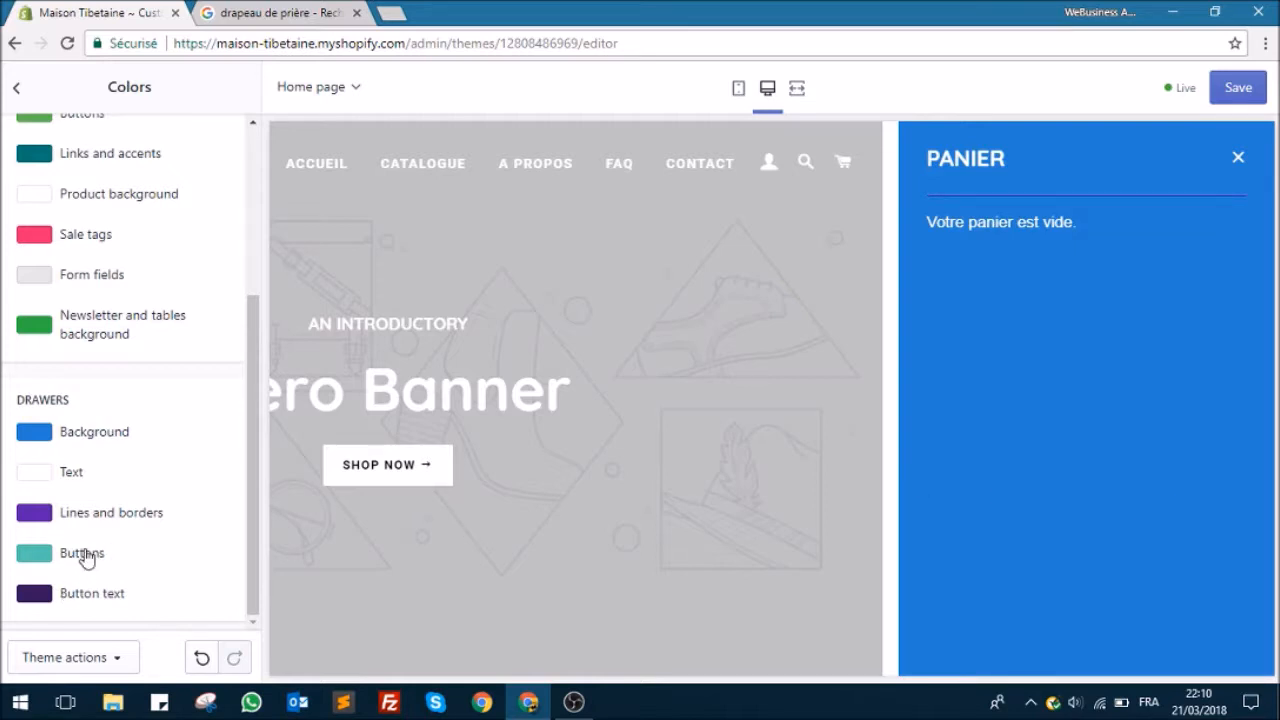
Step: Set the Drawers buttons color to light grey #d1d5d4
click(84, 564)
drag(104, 381, 32, 389)
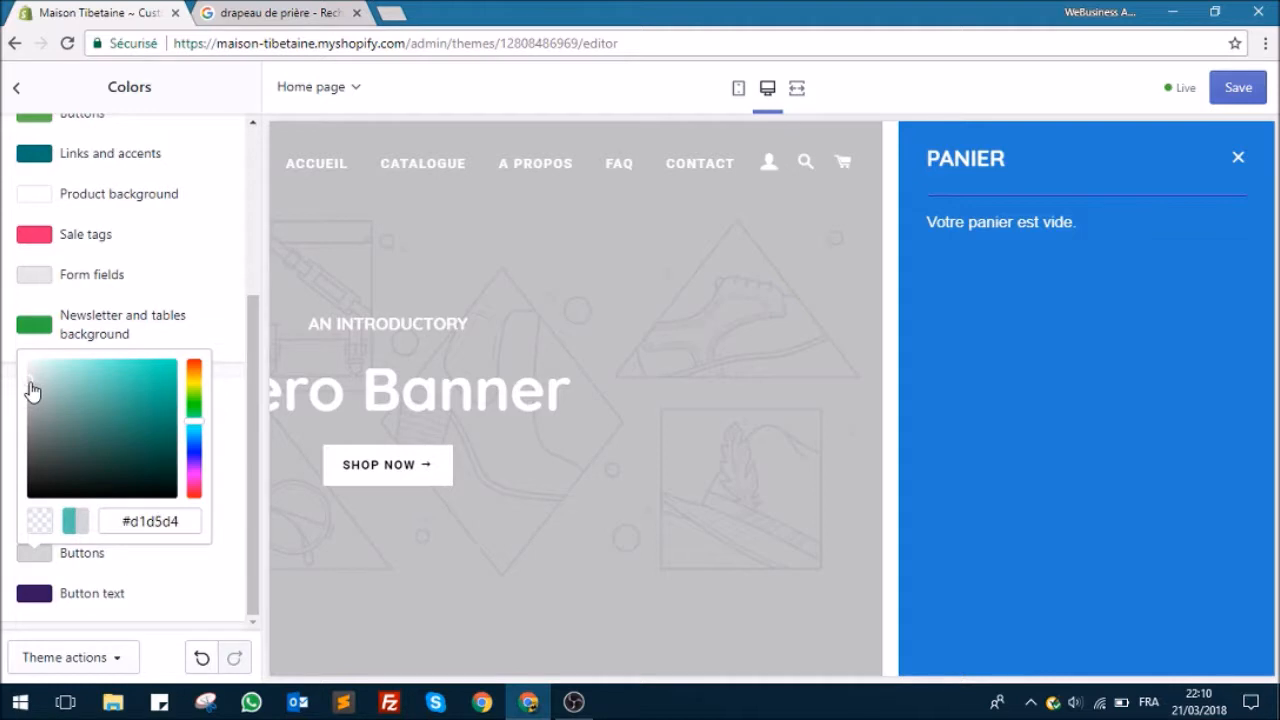
click(195, 596)
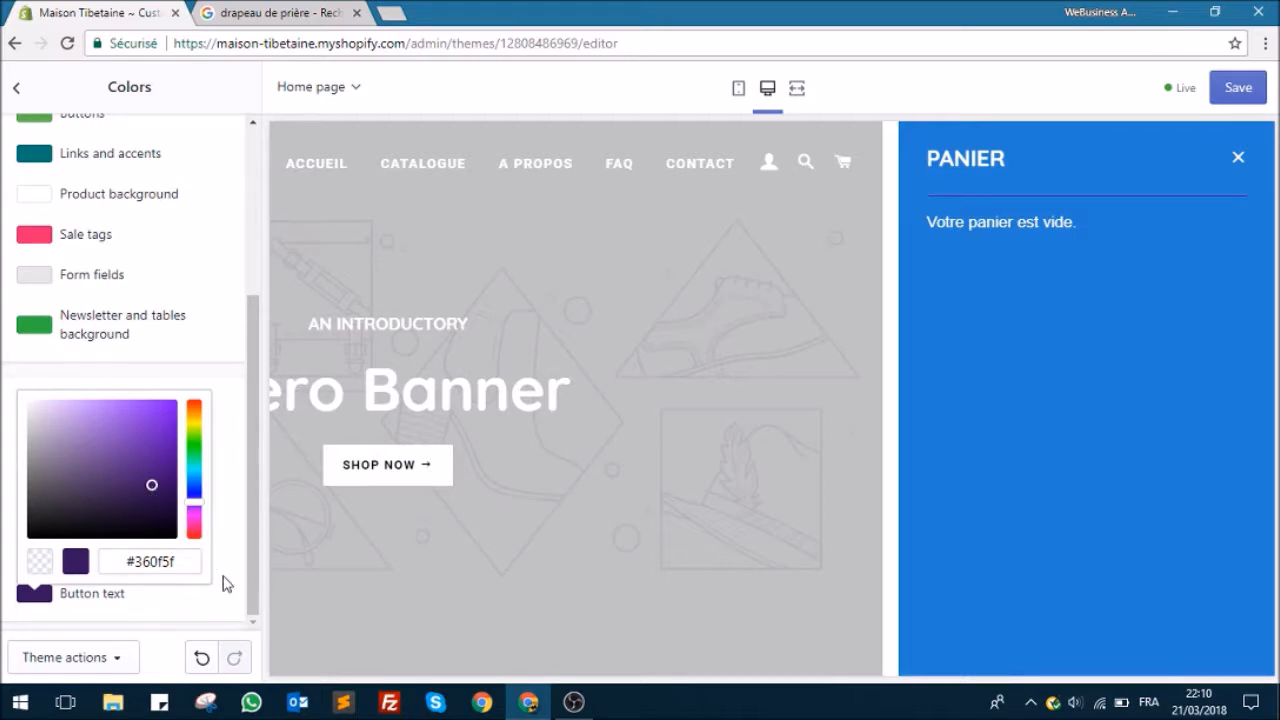
click(226, 530)
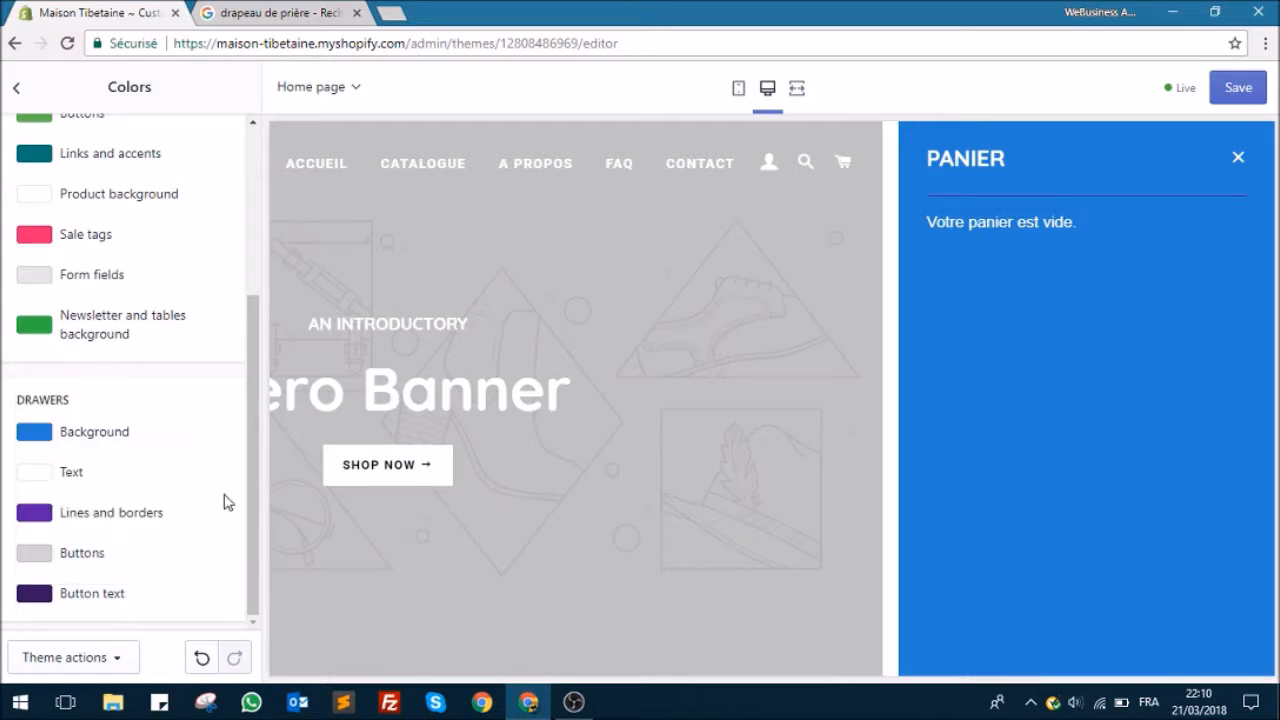
Step: Close the cart drawer in the preview and go back from the color settings to the theme's Sections list
click(1237, 157)
scroll(877, 335, down, 10)
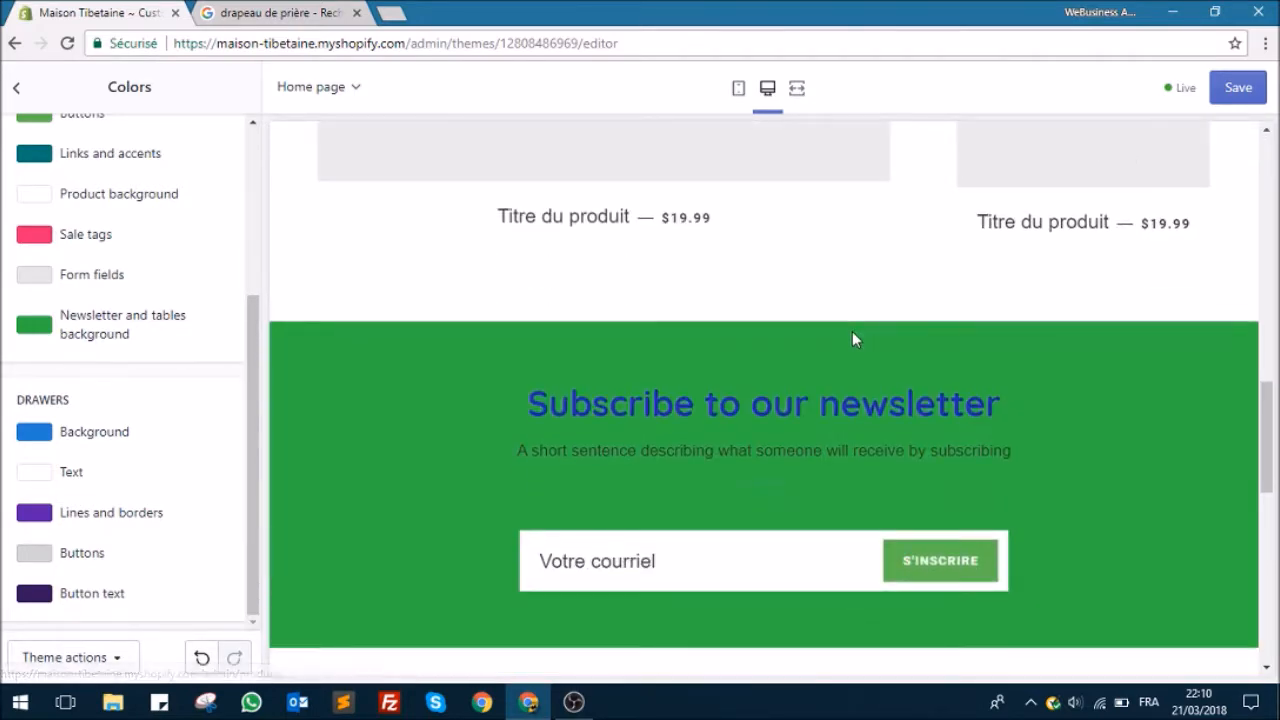
scroll(845, 337, up, 15)
scroll(3, 399, up, 3)
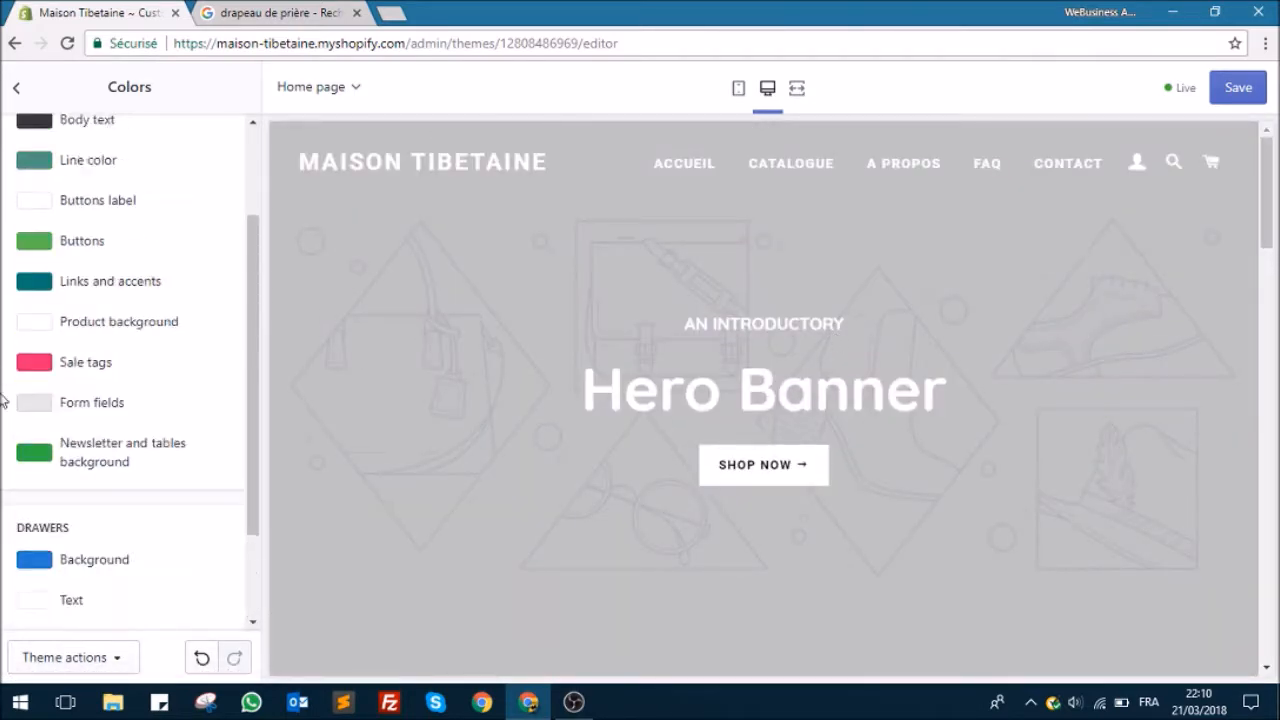
click(14, 89)
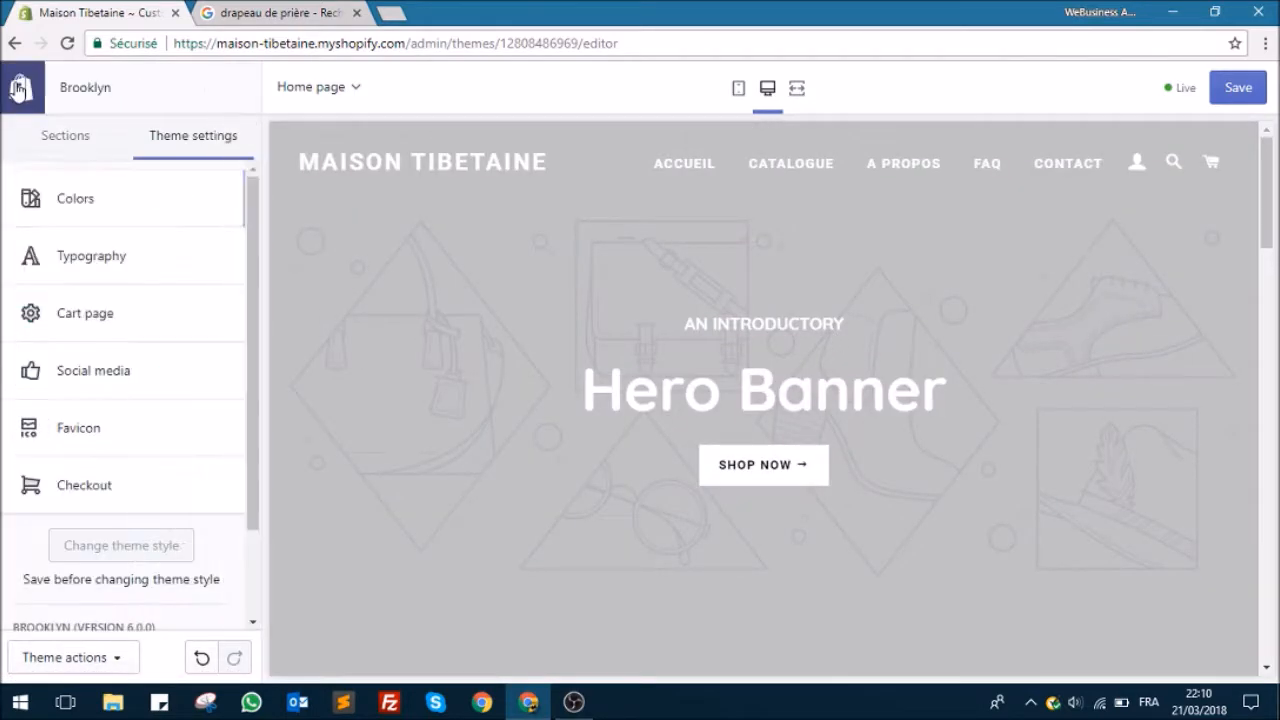
click(85, 148)
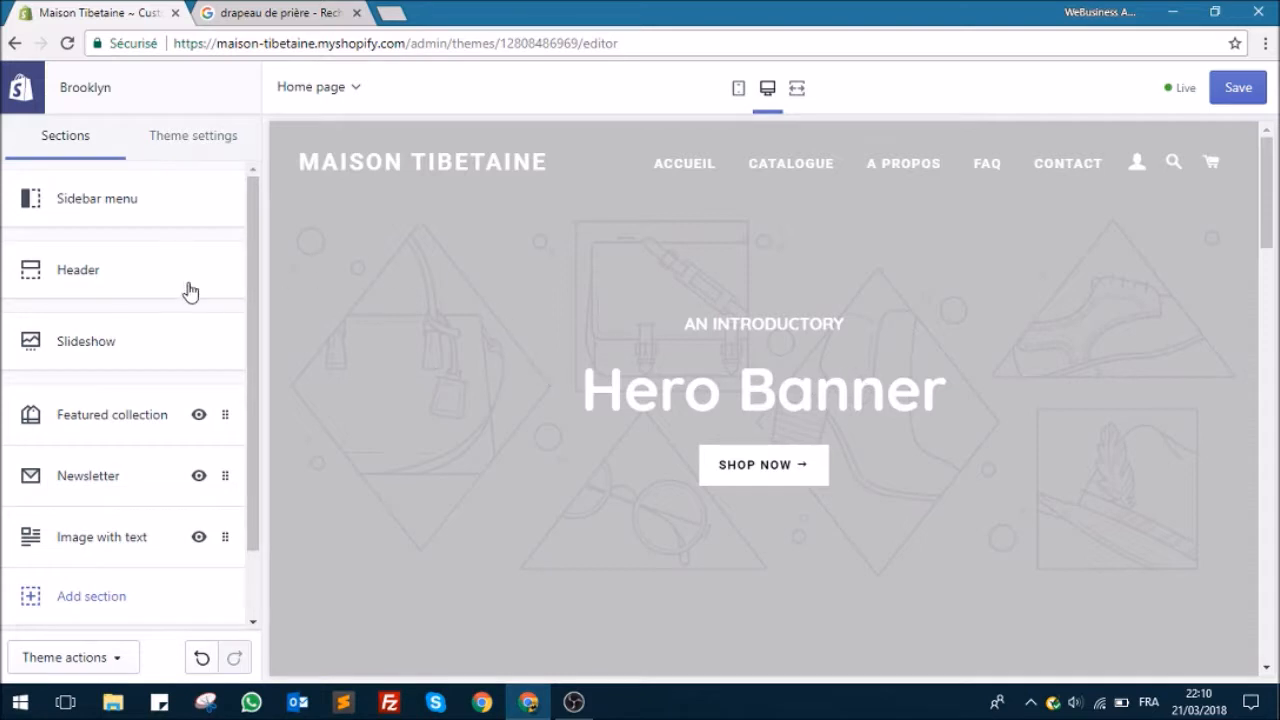
Step: Search Google for "pexels" and for "unsplash" in two separate new tabs
click(391, 12)
text(pexels)
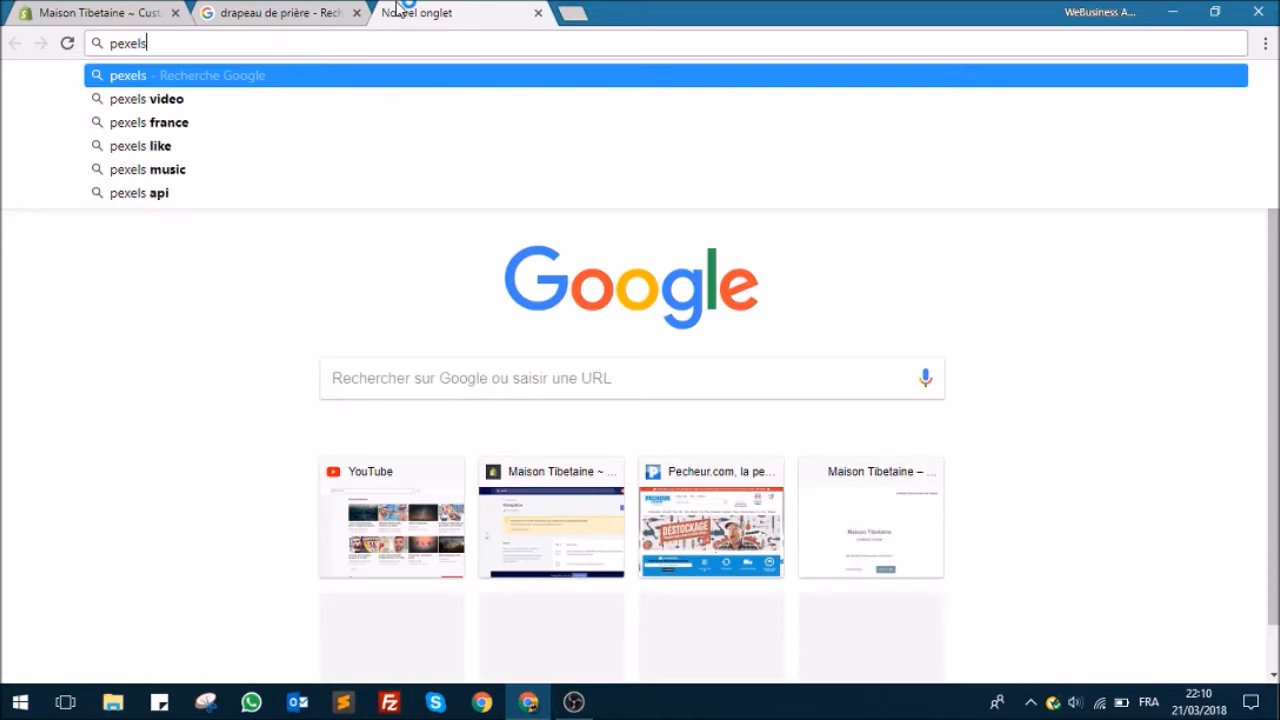
key(Return)
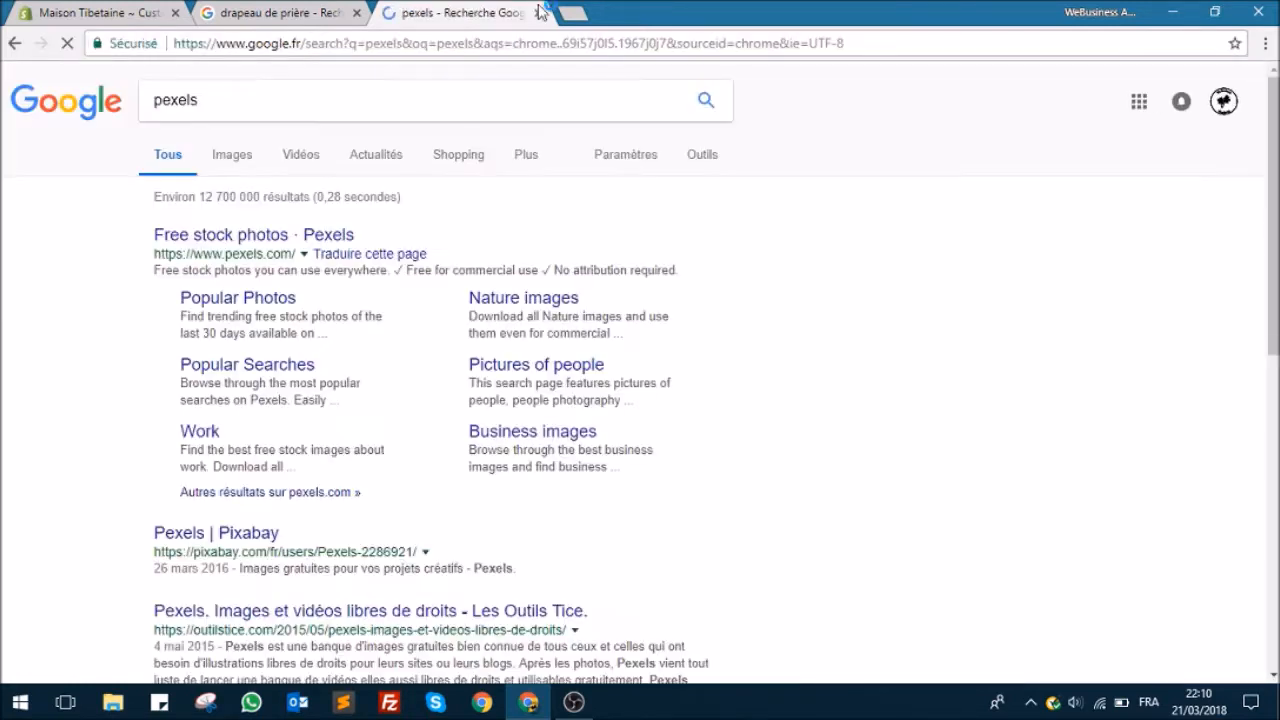
click(572, 12)
text(unsplaj)
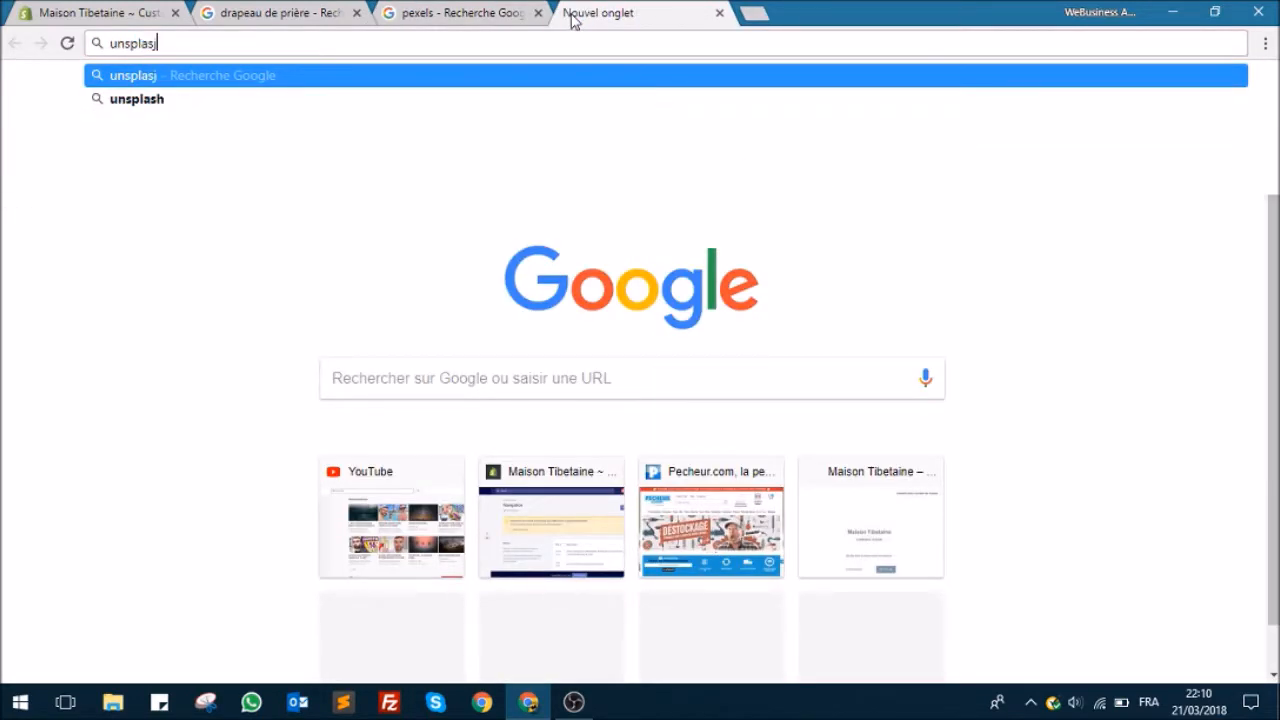
key(BackSpace)
text(sh)
key(Return)
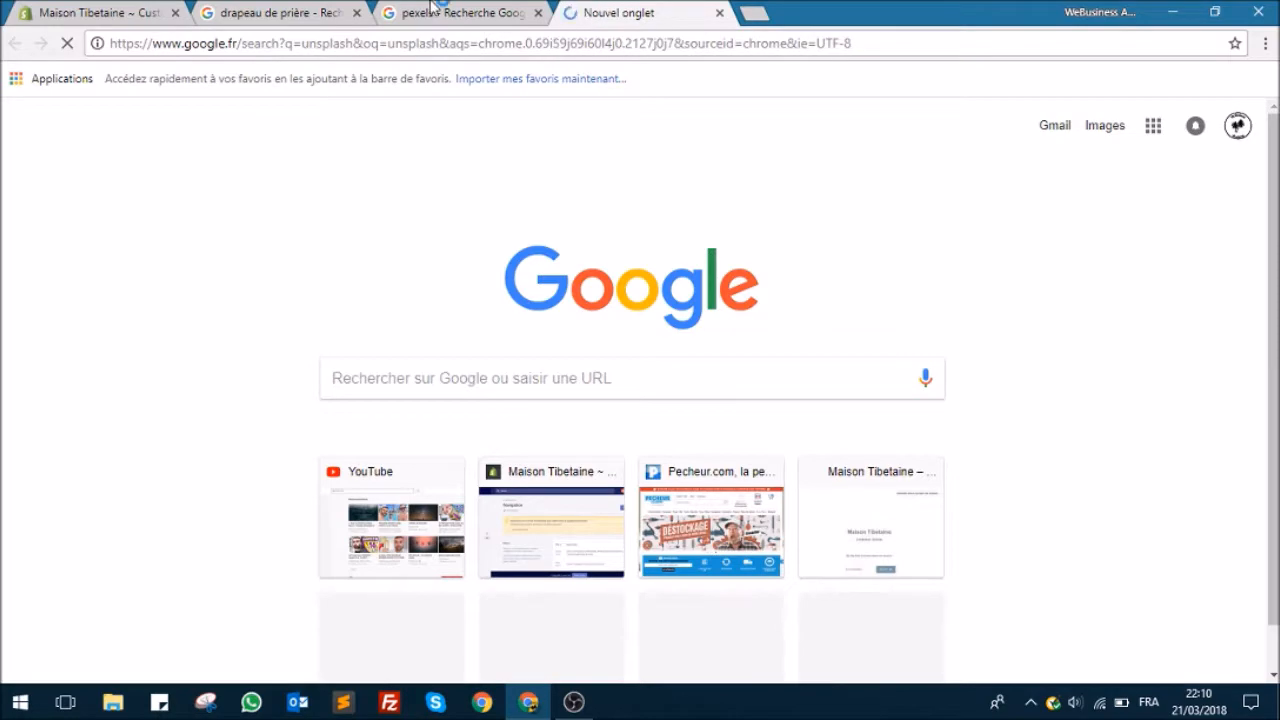
Step: Open the Pexels and Unsplash websites from their respective search results
click(440, 12)
click(310, 237)
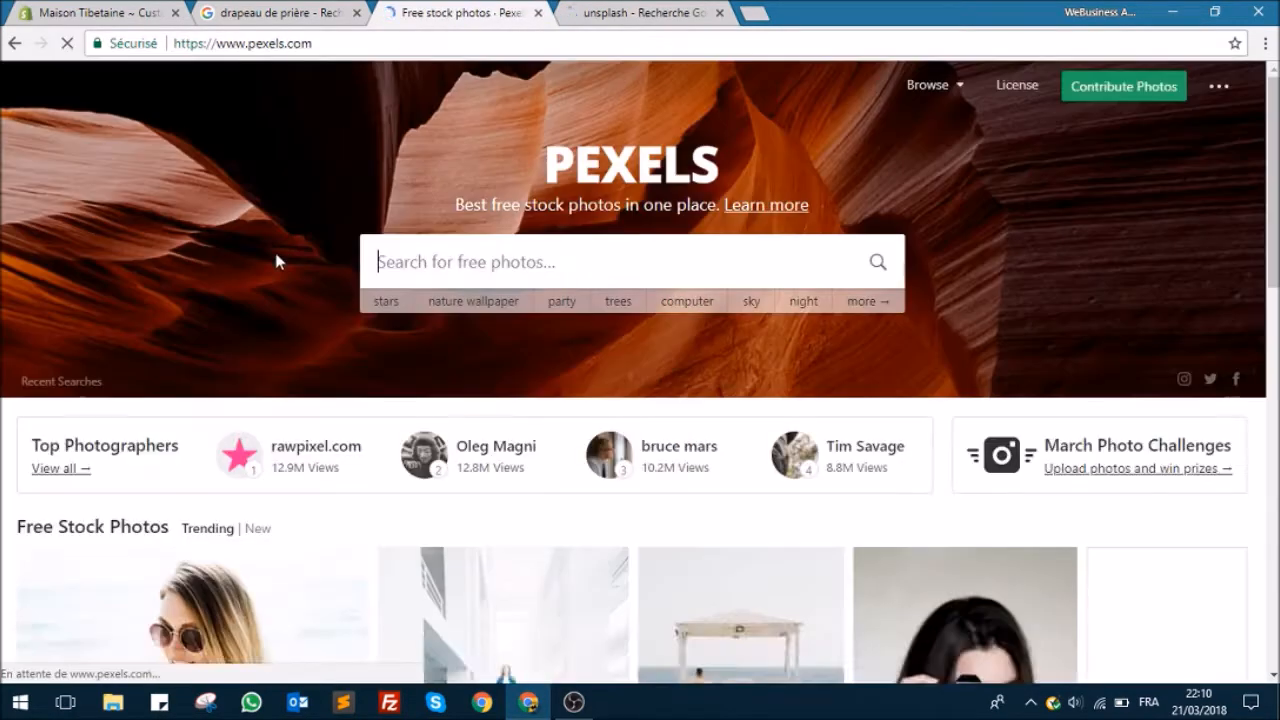
click(640, 12)
click(349, 238)
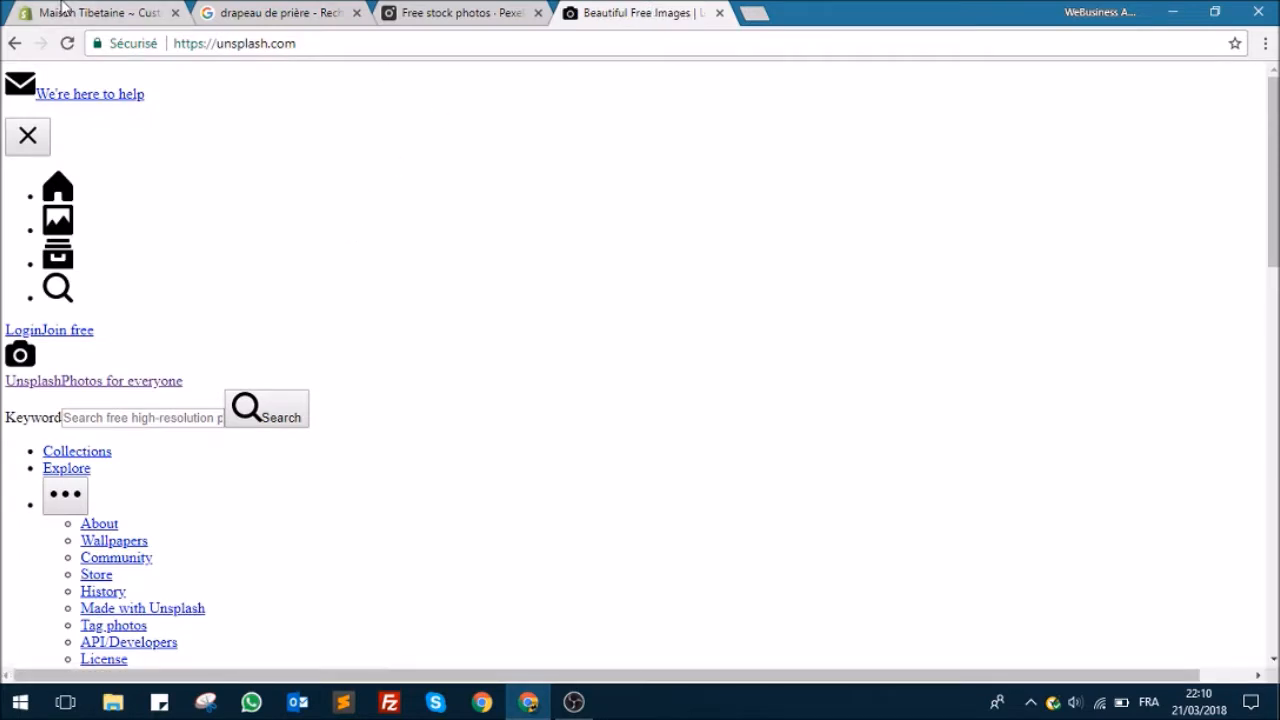
Step: Reload the Unsplash page, check it again, and close its tab to continue on Pexels
click(70, 45)
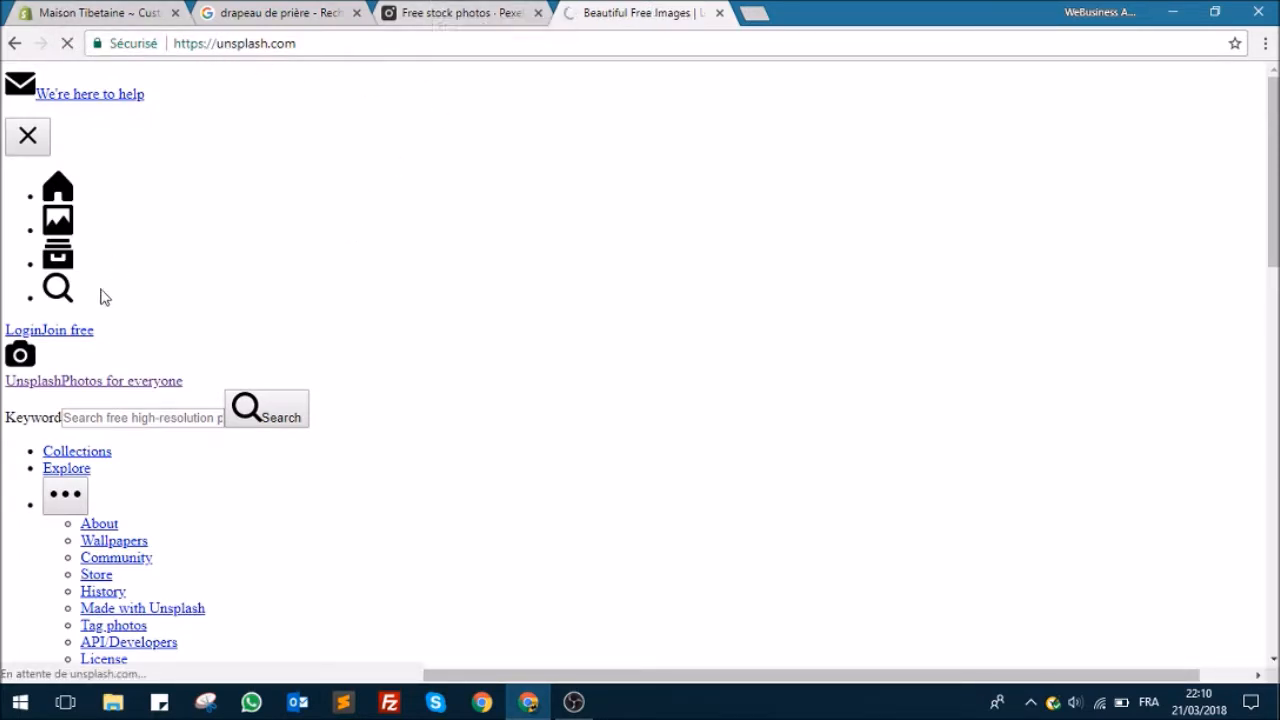
click(508, 14)
click(673, 14)
click(485, 13)
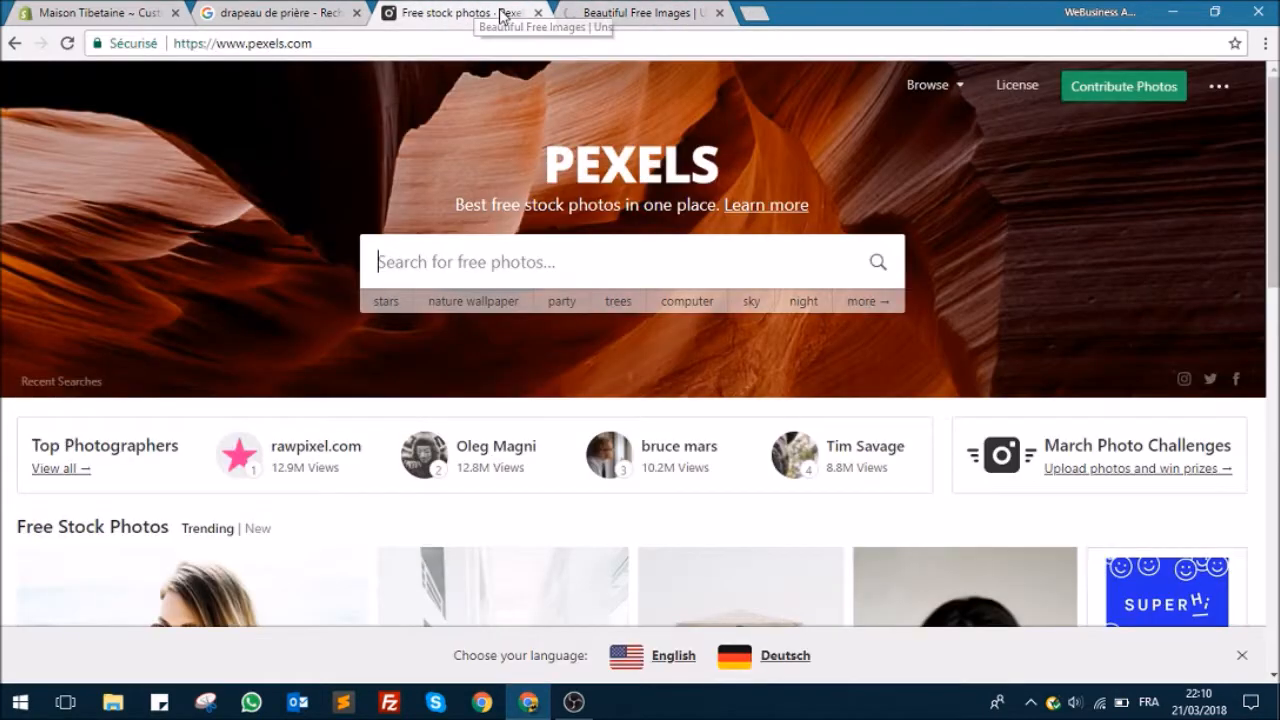
click(676, 10)
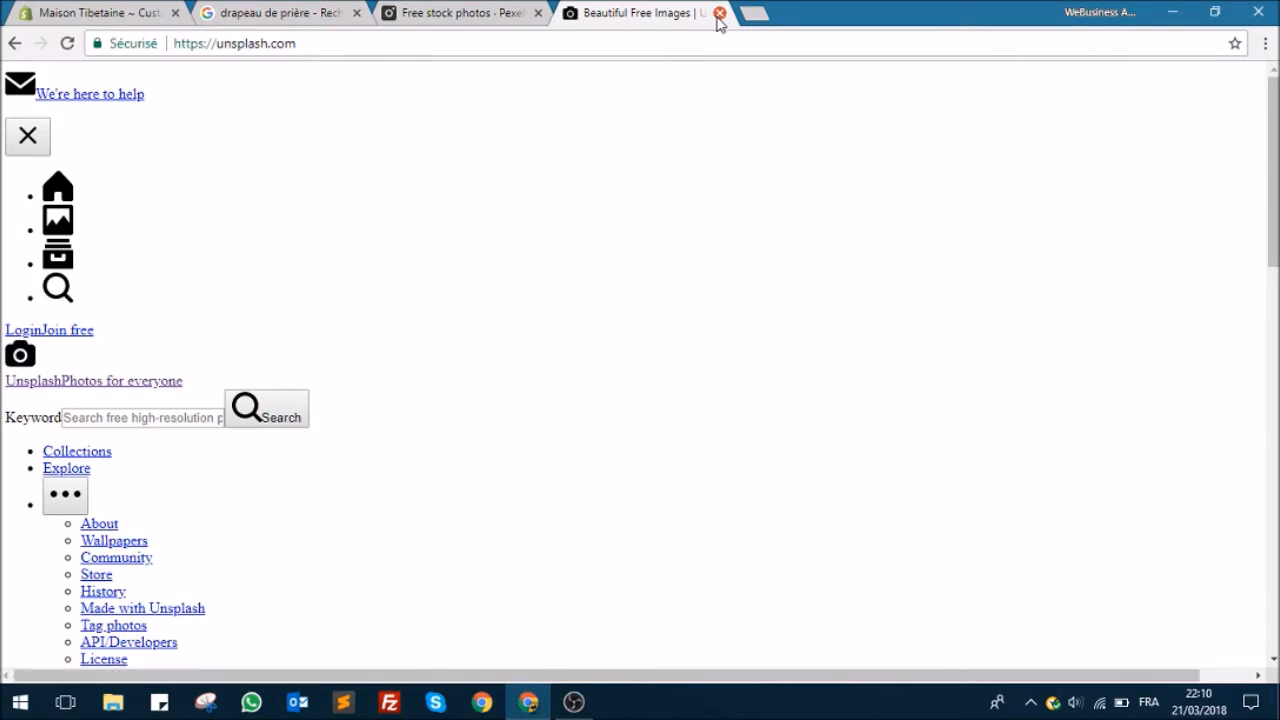
click(719, 13)
scroll(528, 177, down, 2)
scroll(477, 253, up, 2)
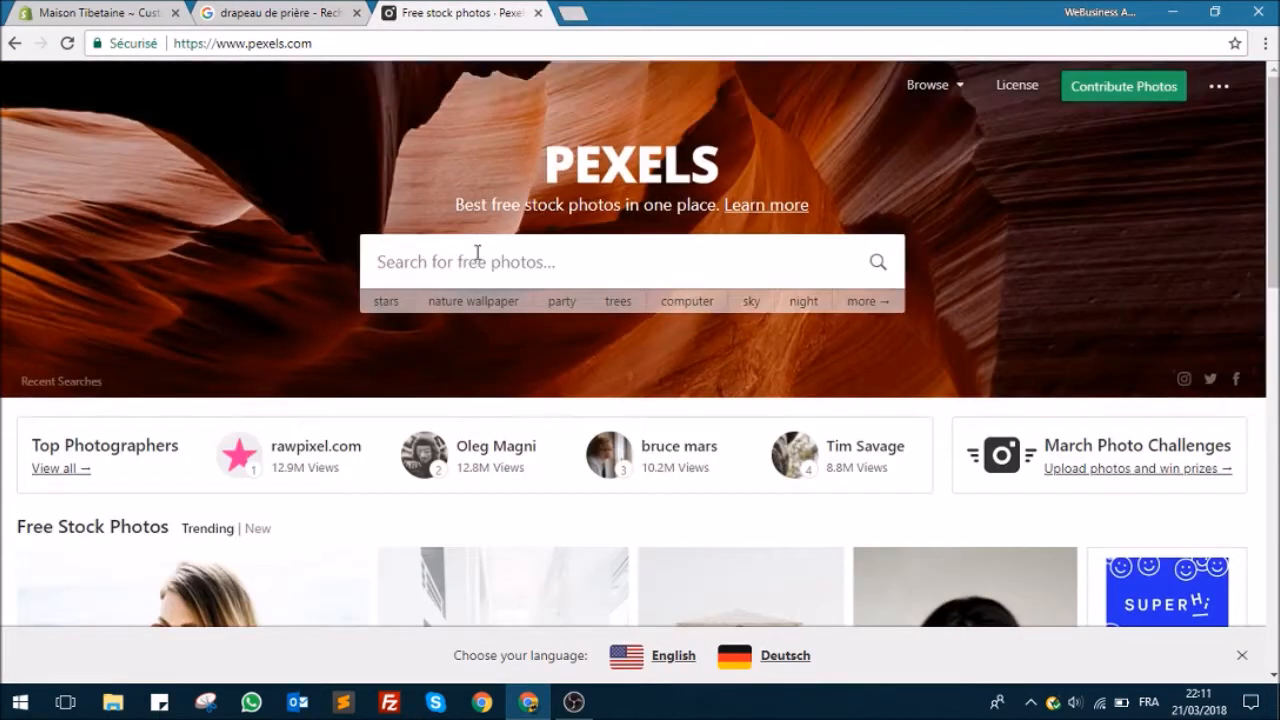
text(drapeaux)
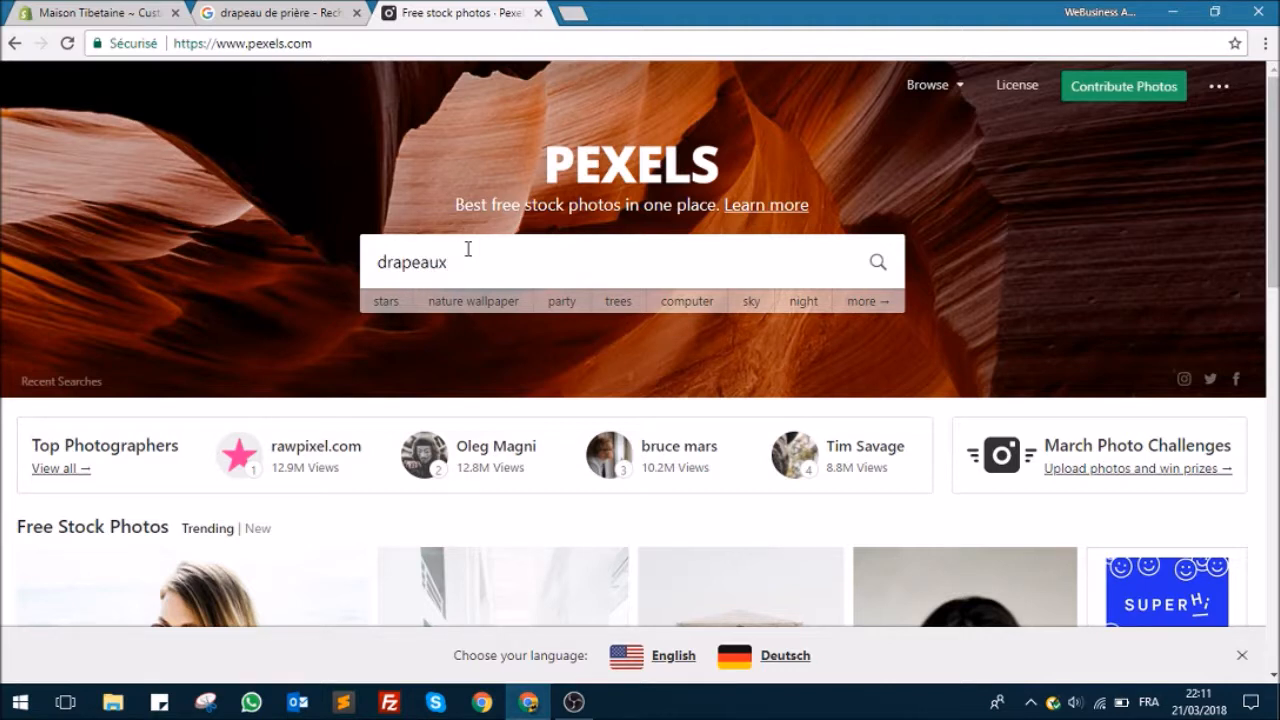
key(BackSpace)
key(BackSpace)
key(BackSpace)
key(BackSpace)
key(BackSpace)
key(BackSpace)
key(BackSpace)
key(BackSpace)
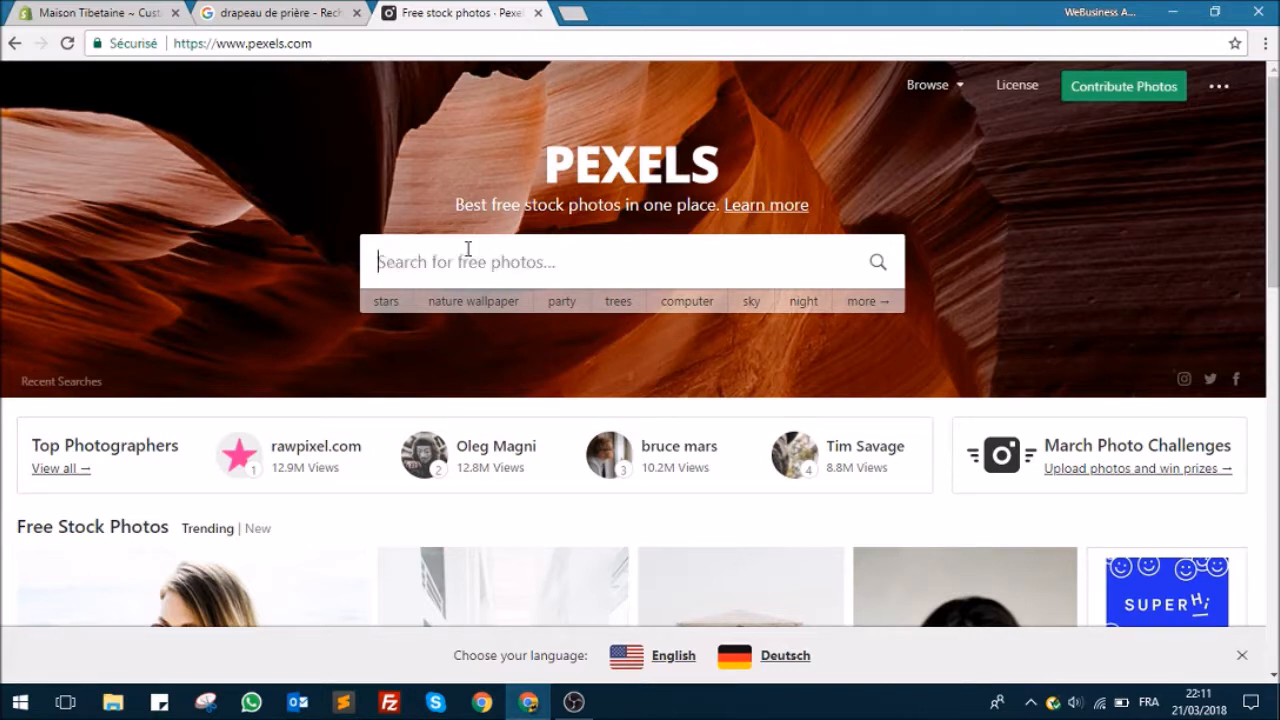
Step: Search Pexels for "tibetan prayer flag"
text(tibetan pray)
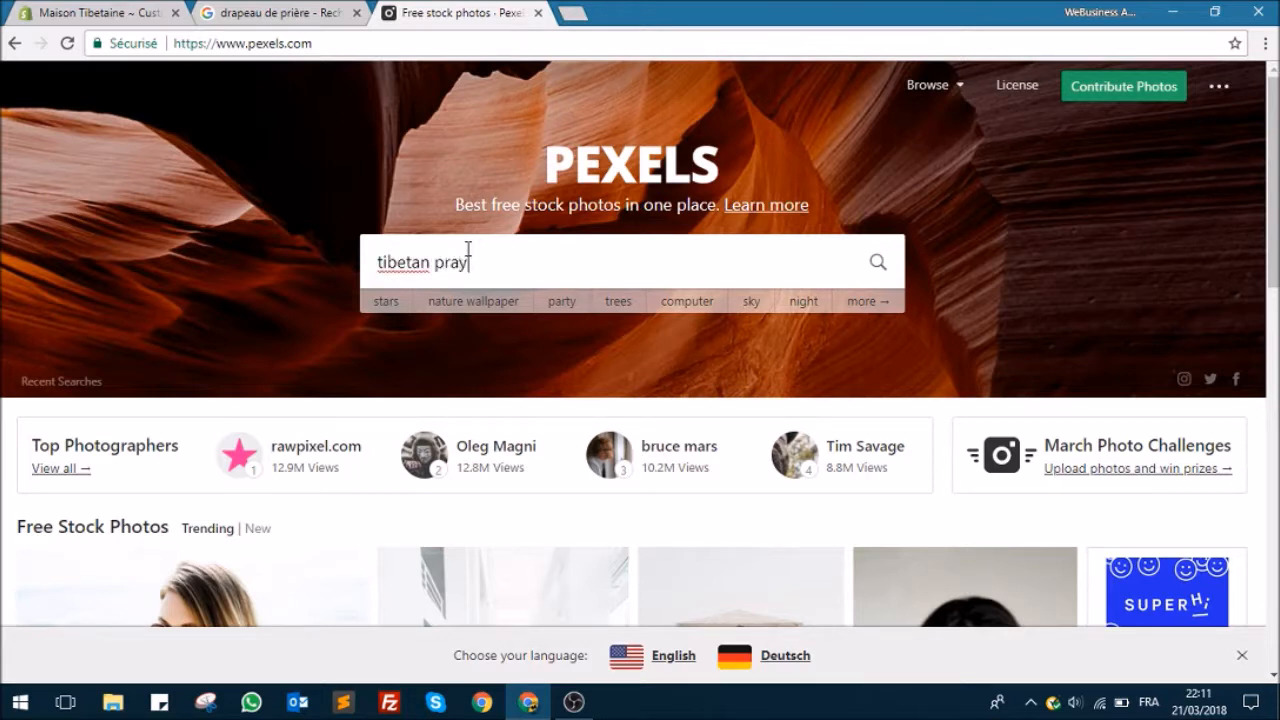
text(er flag)
key(Return)
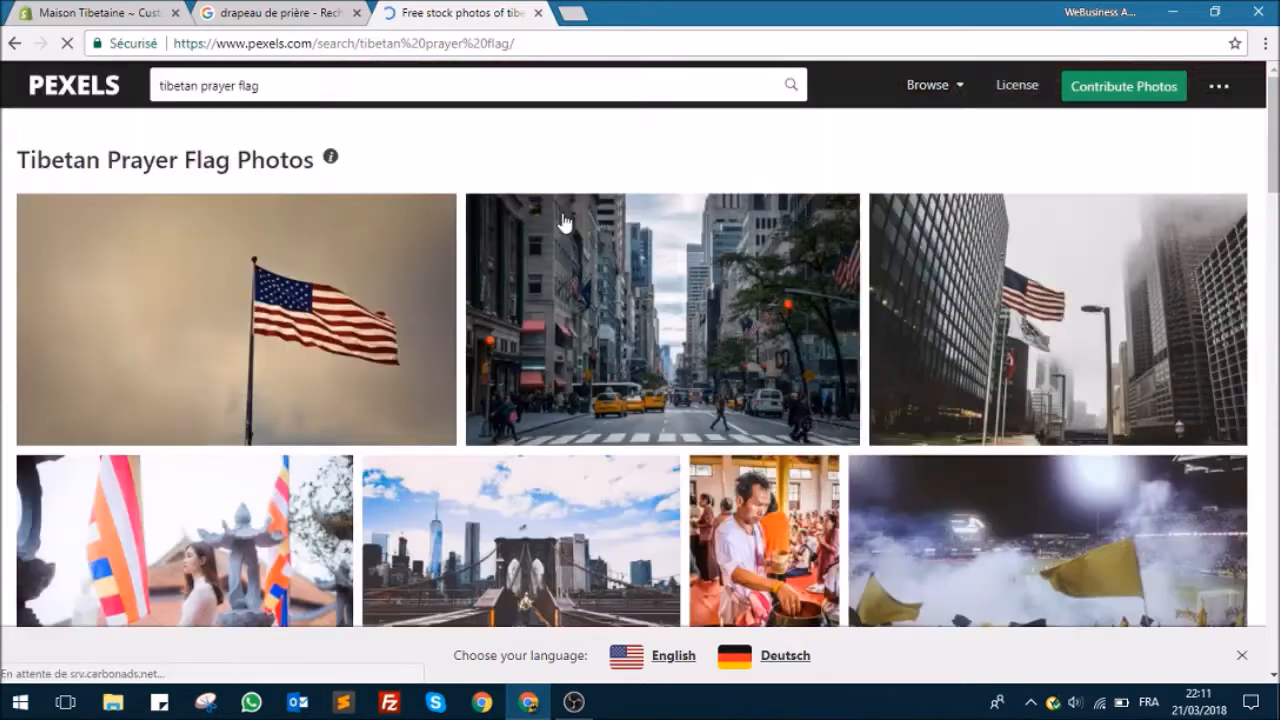
Step: Open the photo of assorted-color prayer flags above the mountains in a new tab and request its free download
scroll(563, 234, down, 10)
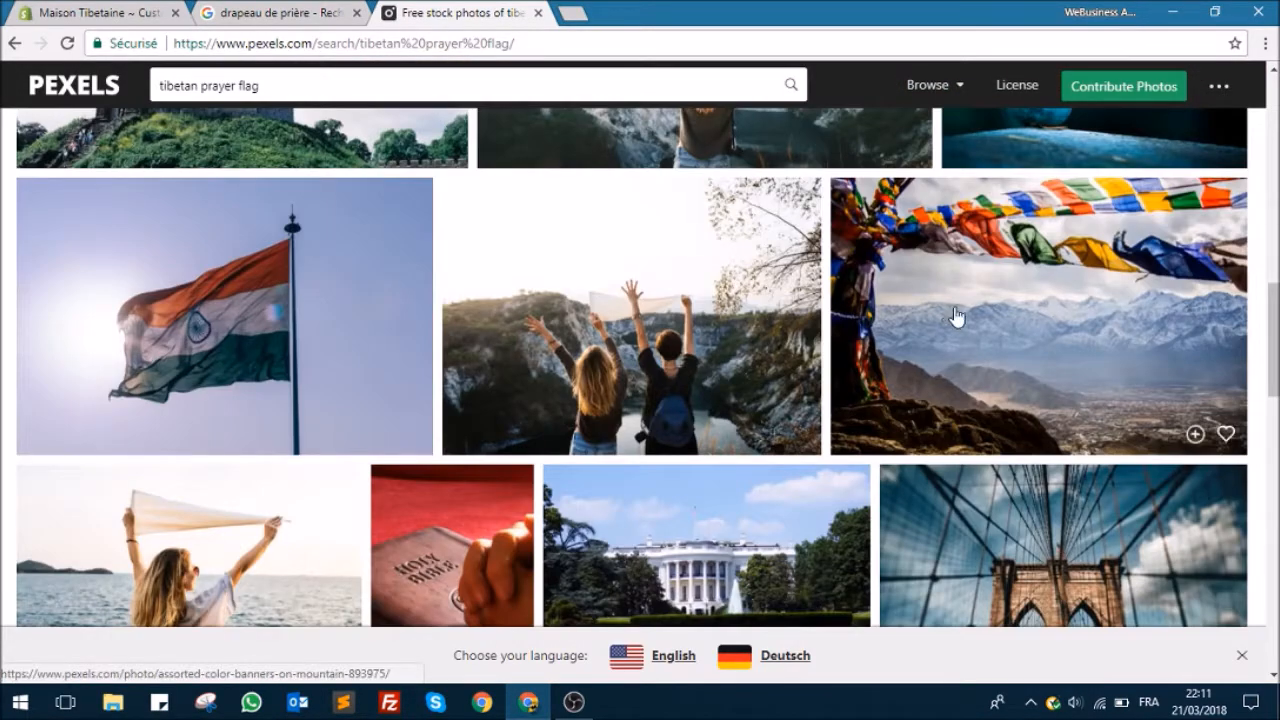
right_click(962, 236)
click(955, 249)
click(640, 12)
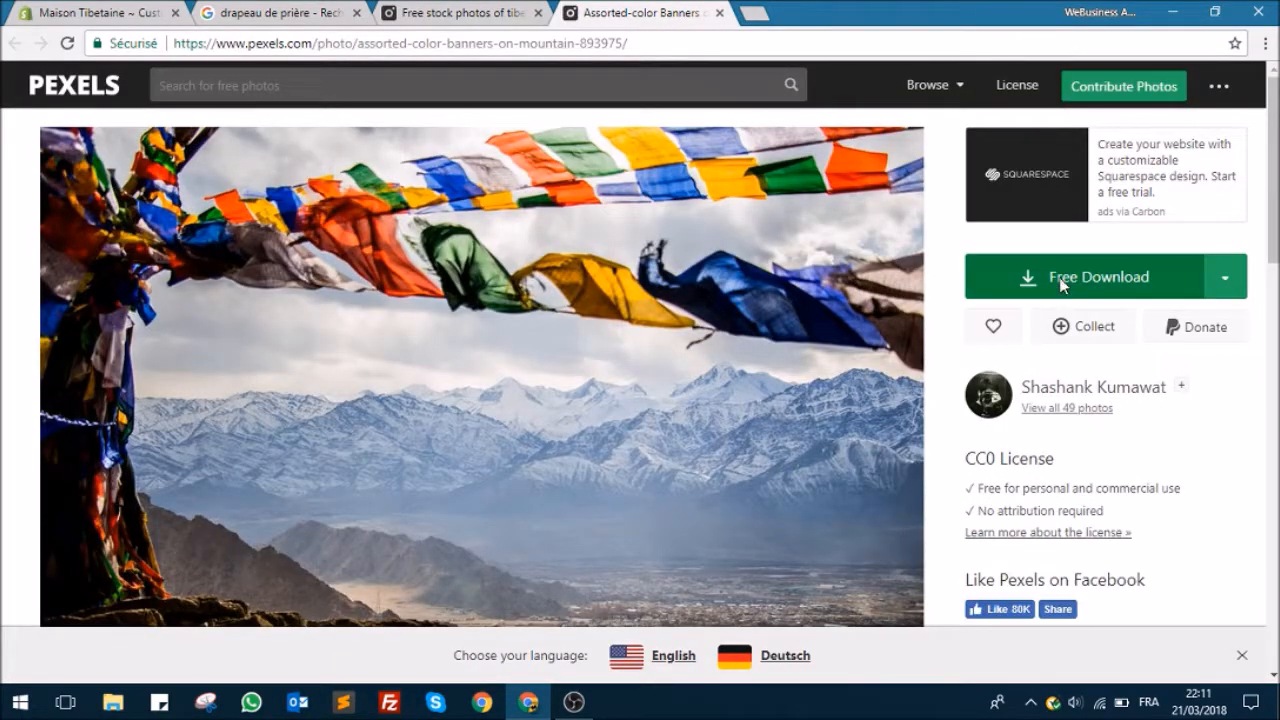
click(1060, 278)
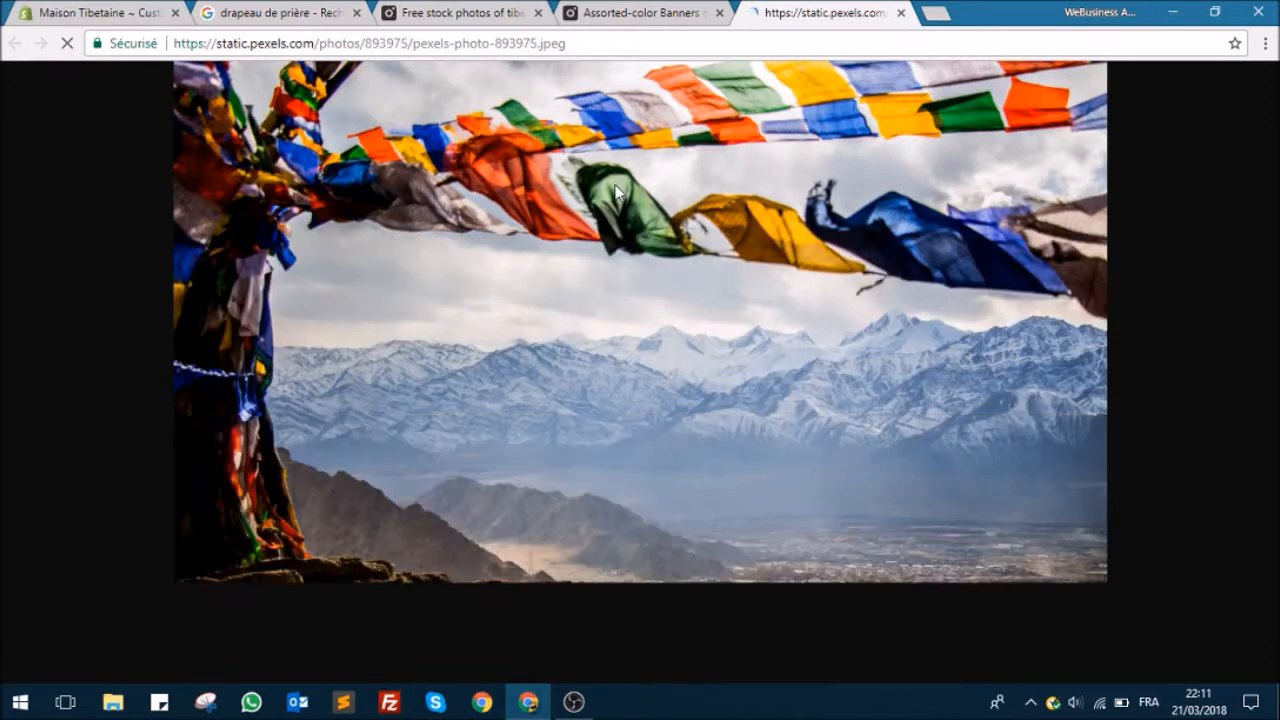
Step: Start saving the prayer flag image to disk and choose the Entreprise > images produits folder as the location
right_click(607, 214)
click(643, 256)
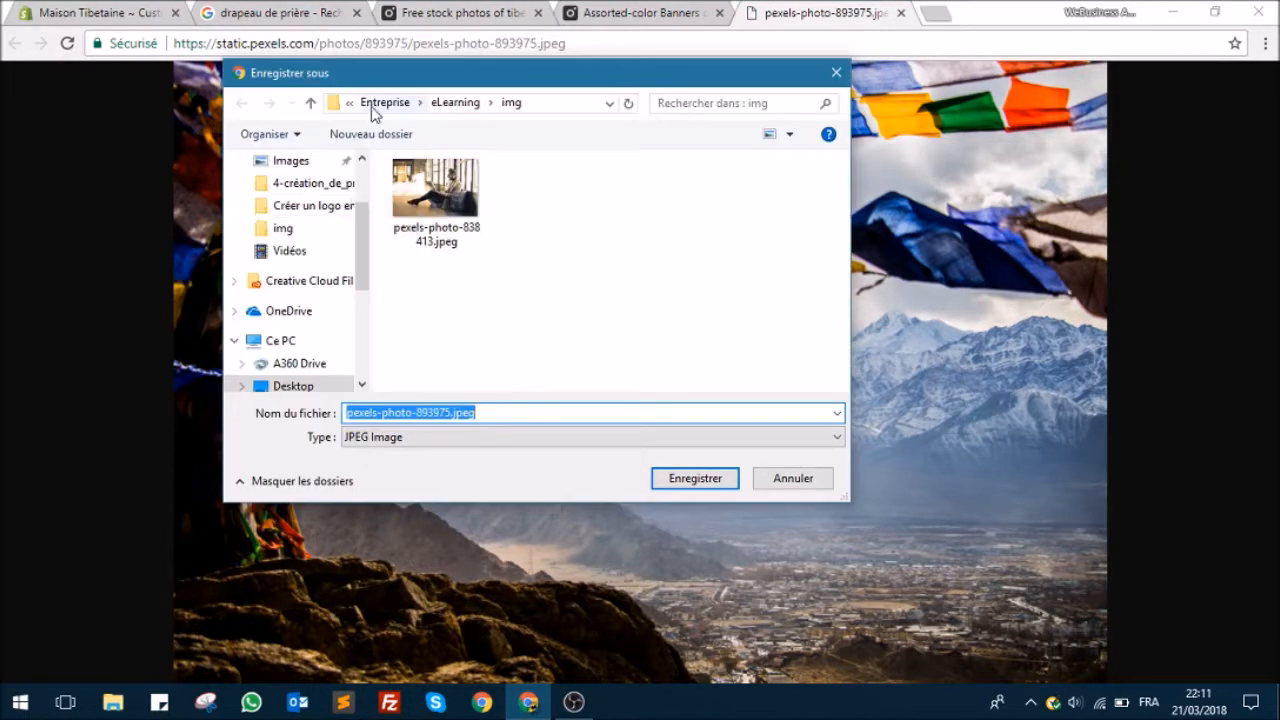
click(395, 103)
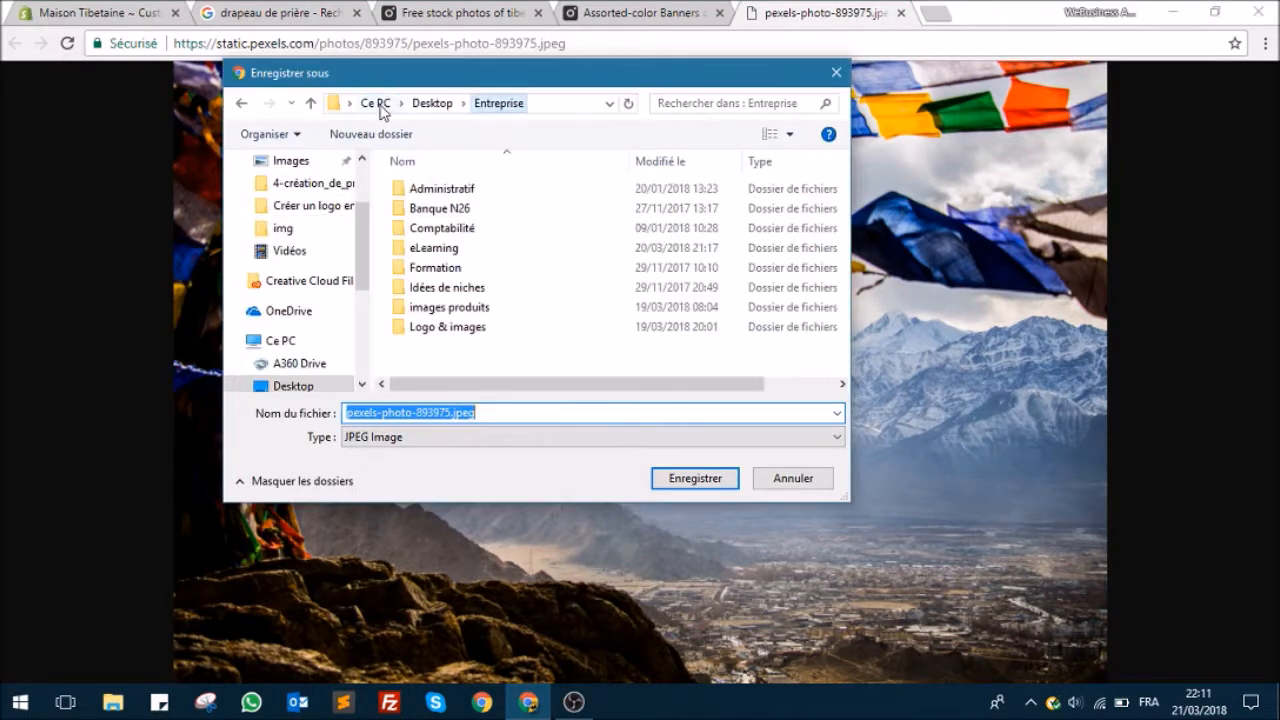
click(451, 252)
click(446, 270)
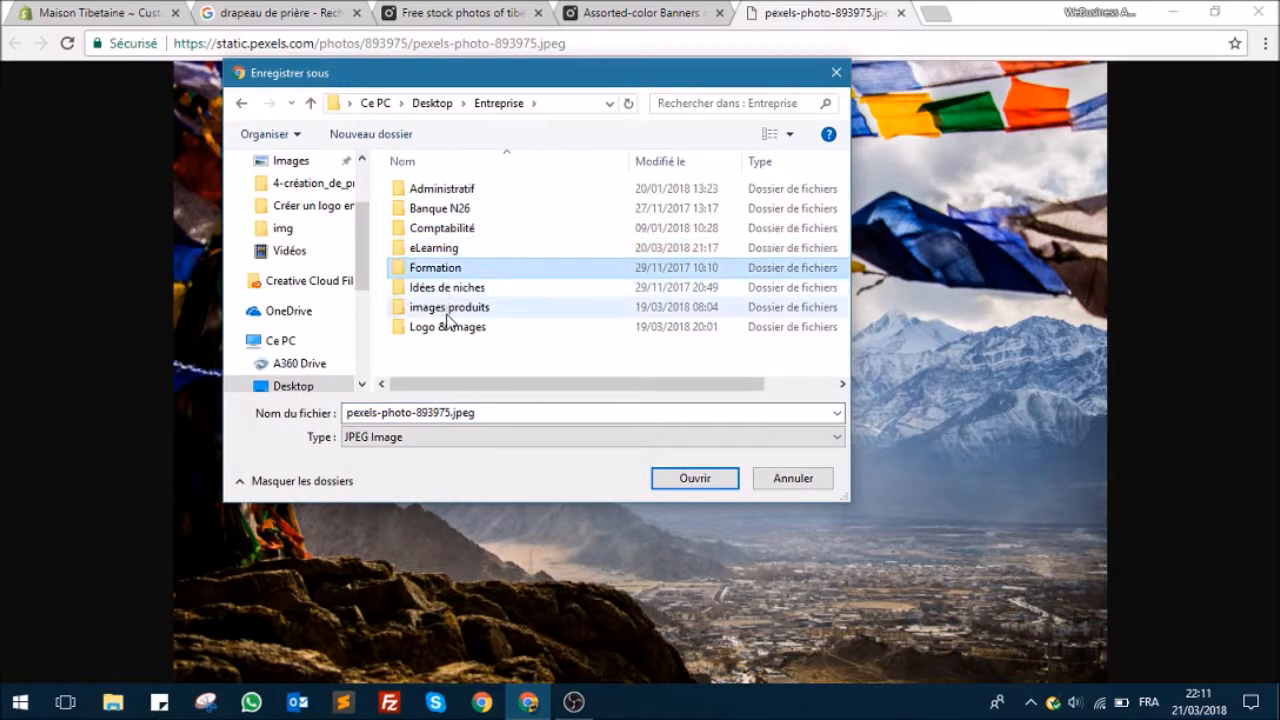
double_click(456, 308)
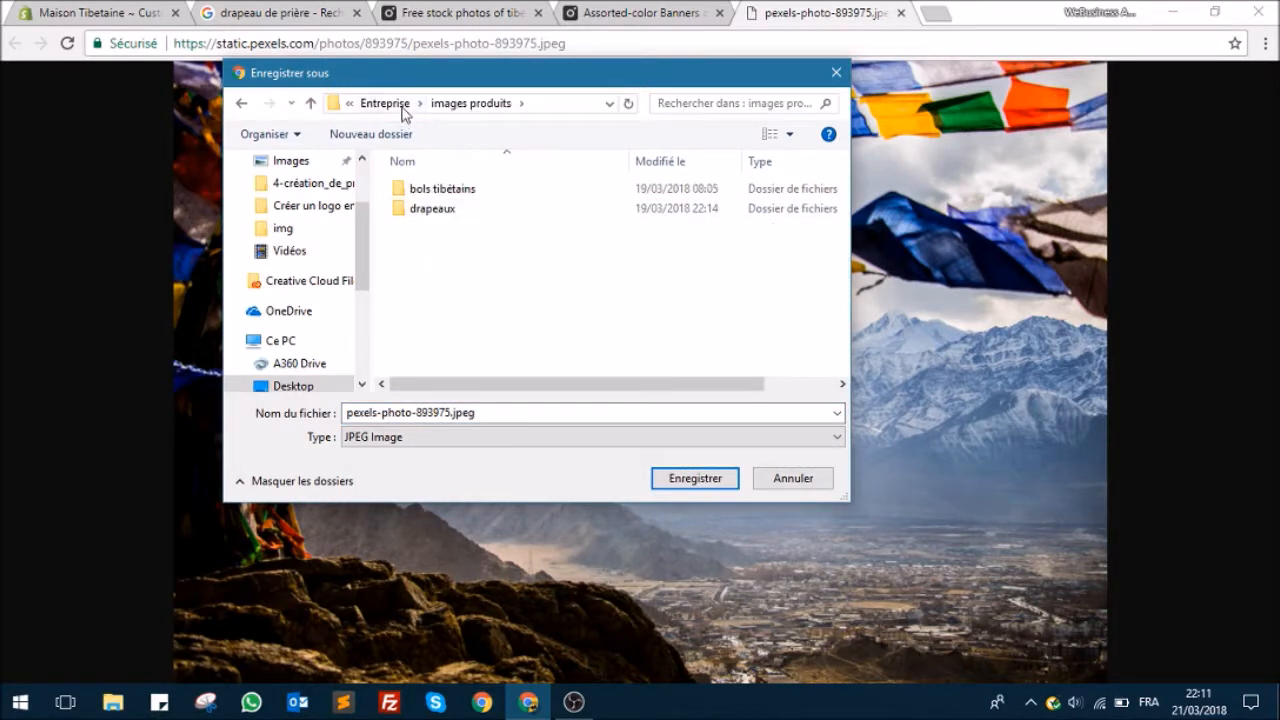
Step: Create a folder named "design" inside images produits and save the prayer flag photo in it as pexels-photo-893975.jpeg
right_click(434, 254)
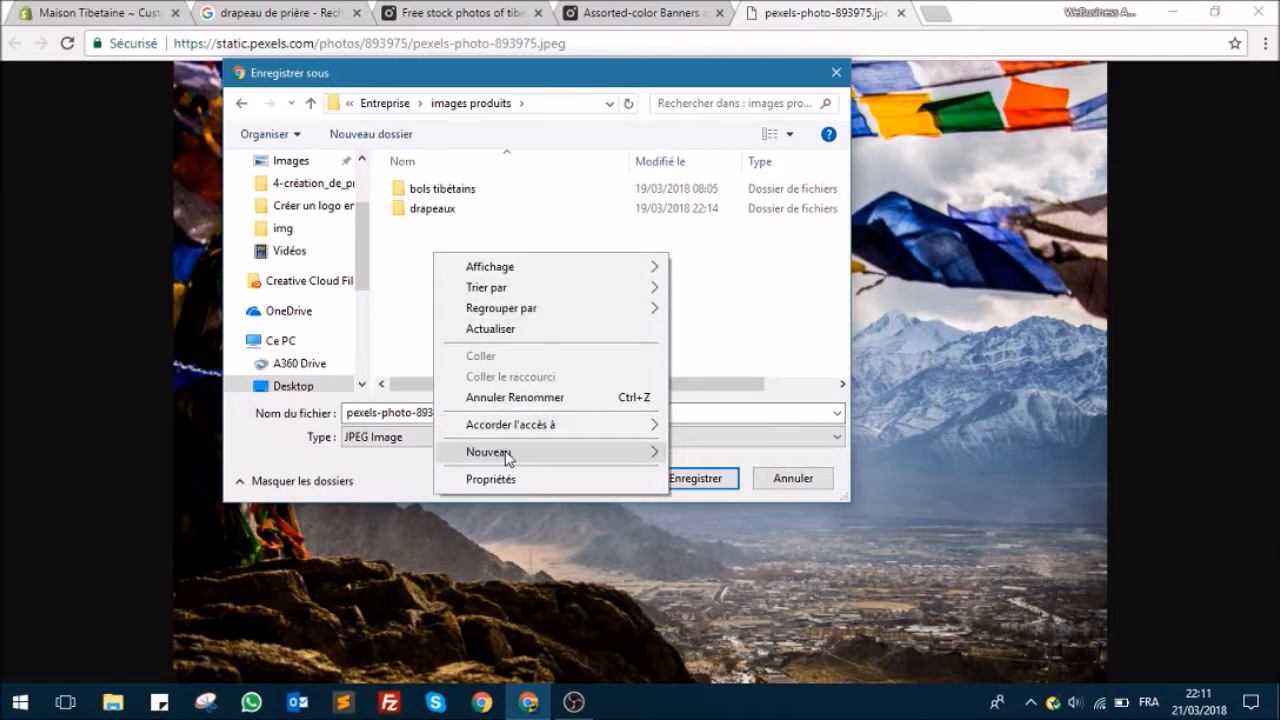
mouse_move(537, 451)
click(709, 194)
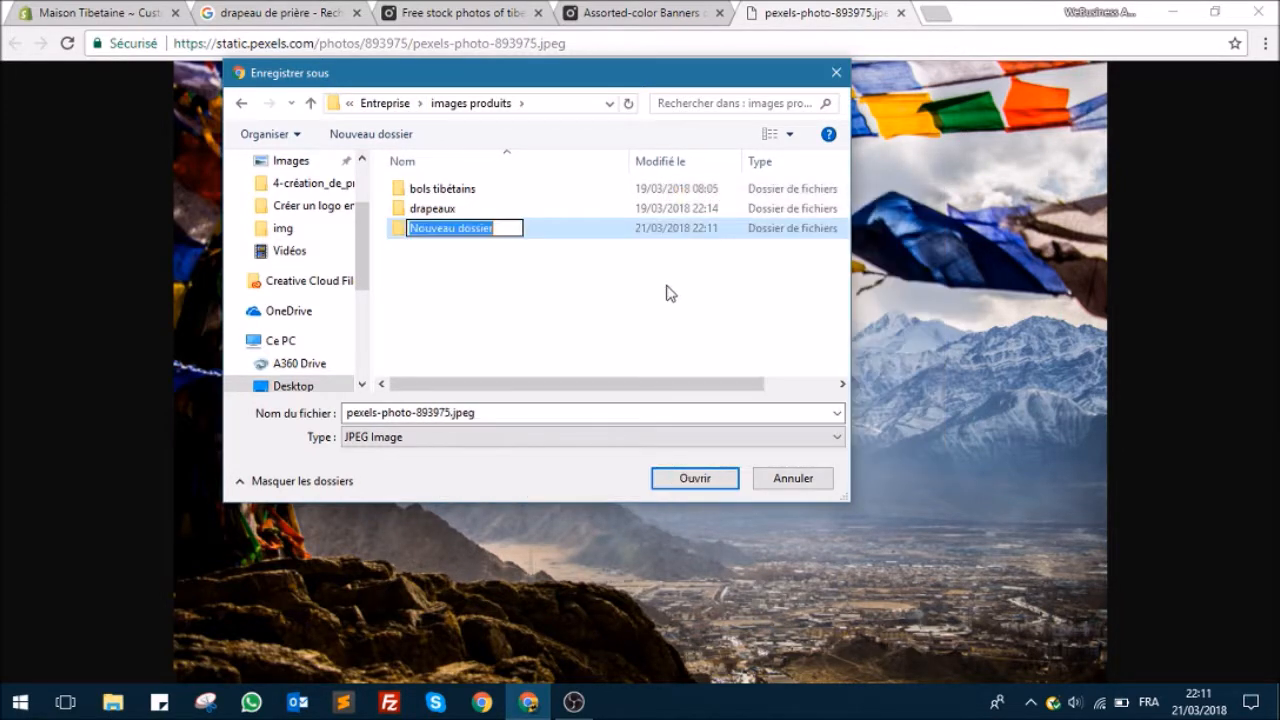
text(design)
click(530, 318)
double_click(471, 216)
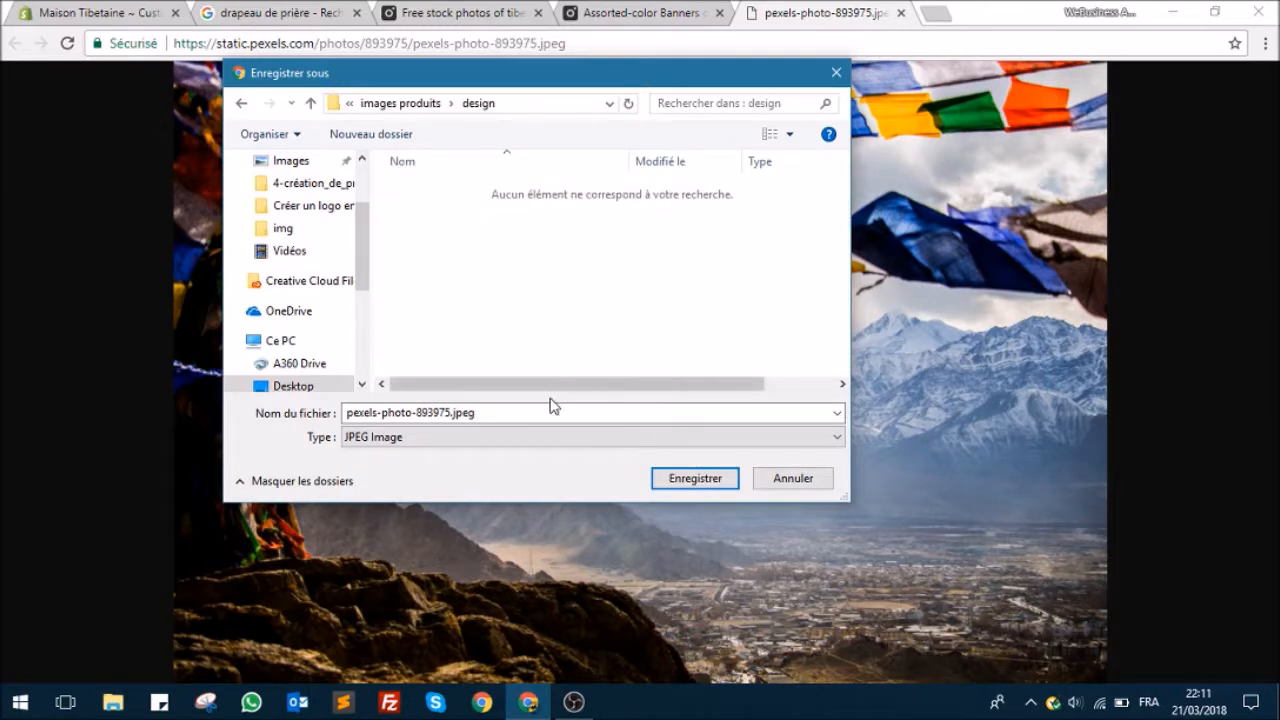
click(665, 477)
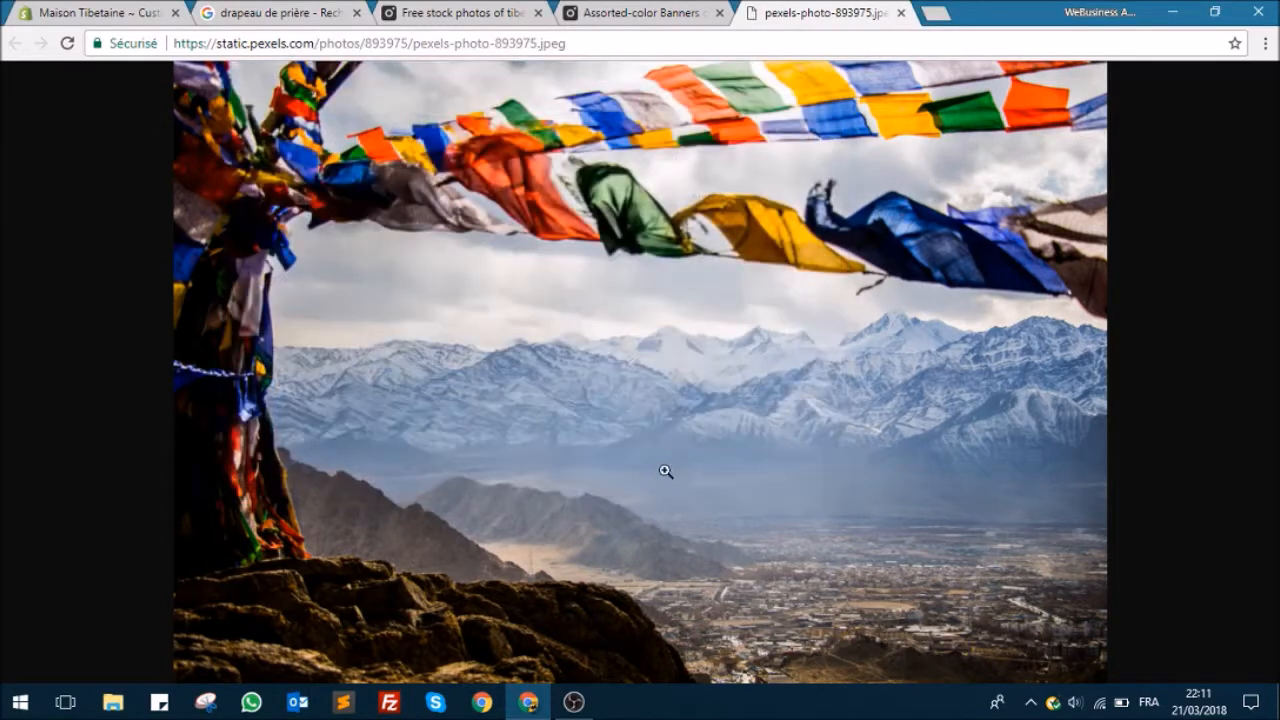
Step: Close the full-size prayer flag image and its photo page, returning to the Pexels search results
key(ctrl+w)
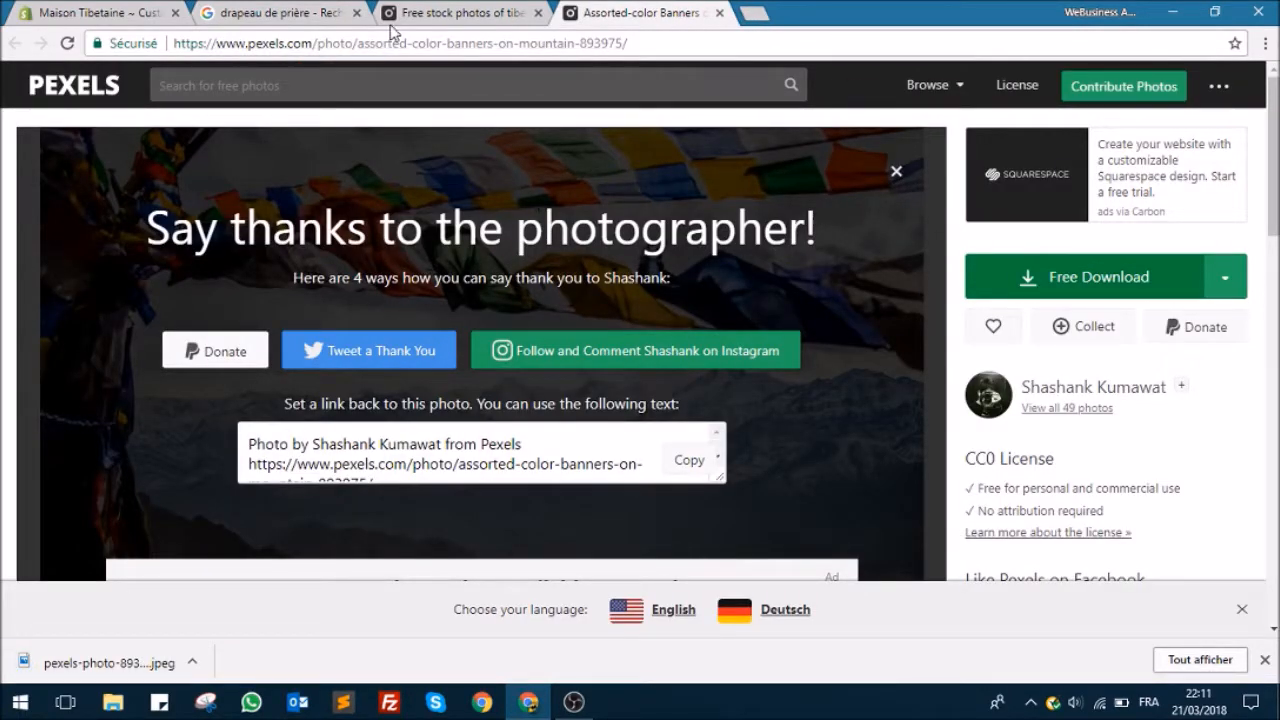
click(470, 12)
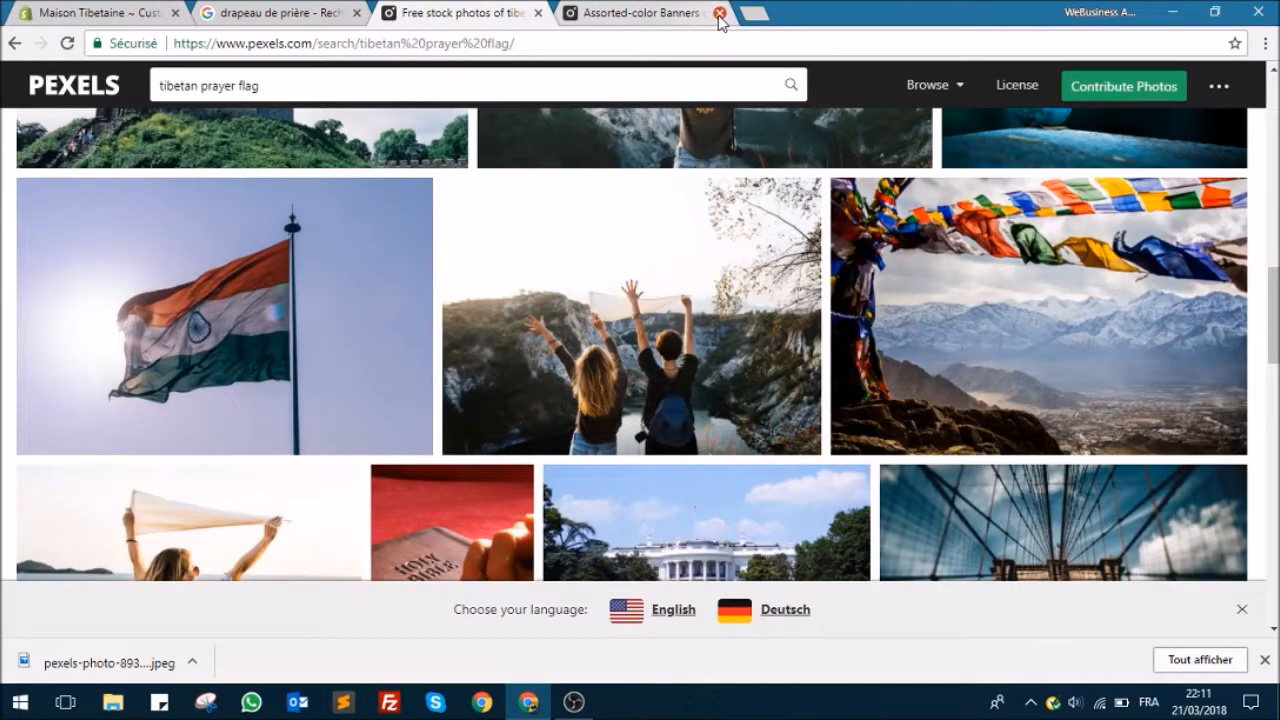
click(719, 13)
Step: Search Pexels for "himalaya"
scroll(757, 320, down, 5)
scroll(752, 302, down, 10)
drag(308, 86, 125, 57)
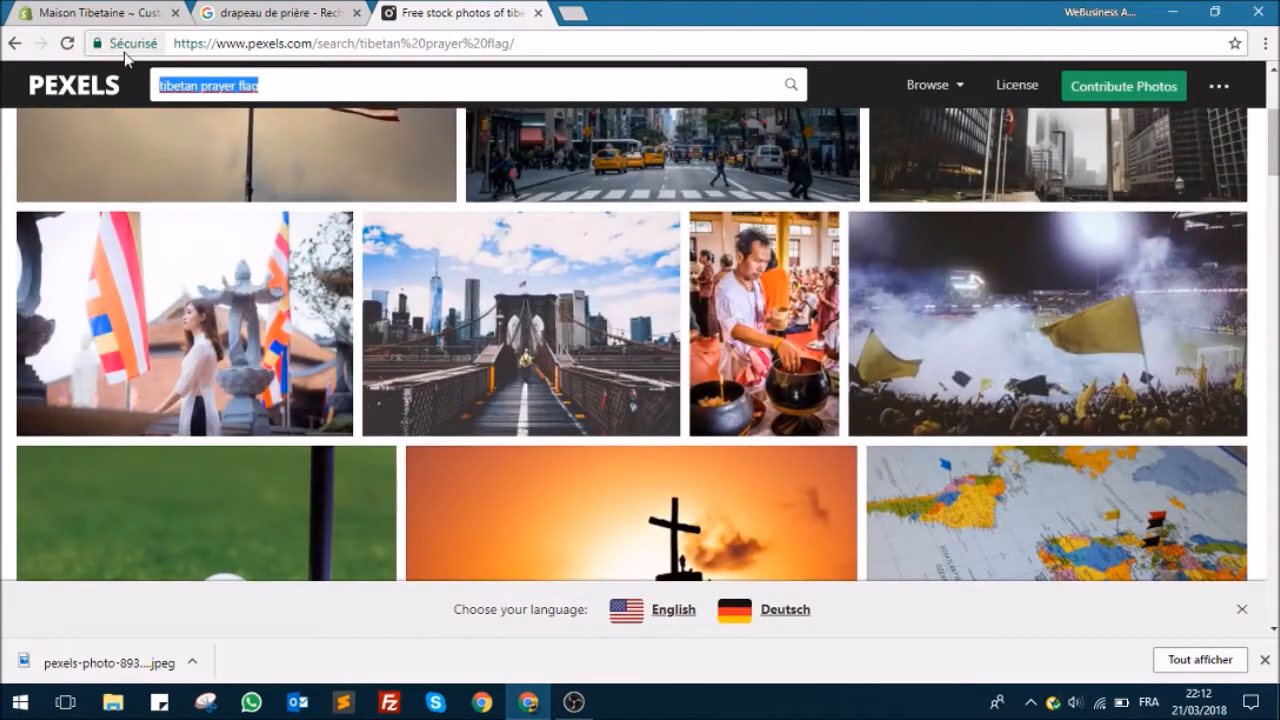
text(hi)
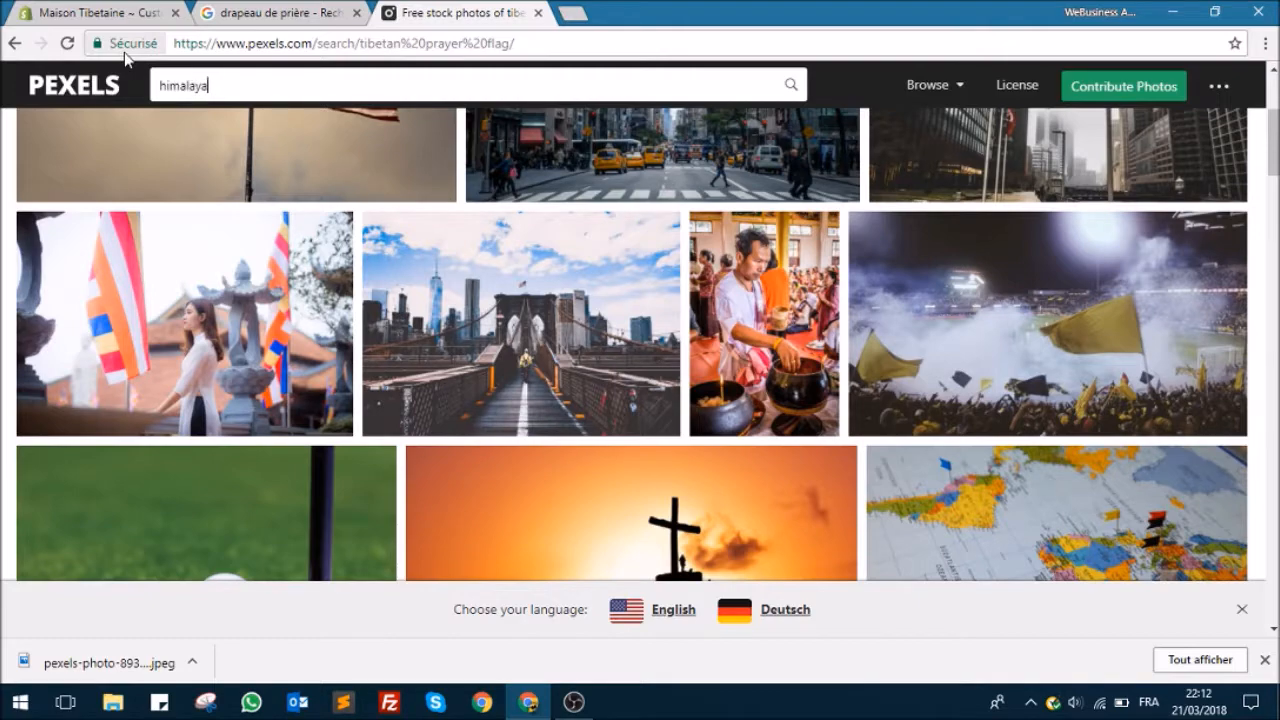
text(malaya)
key(Return)
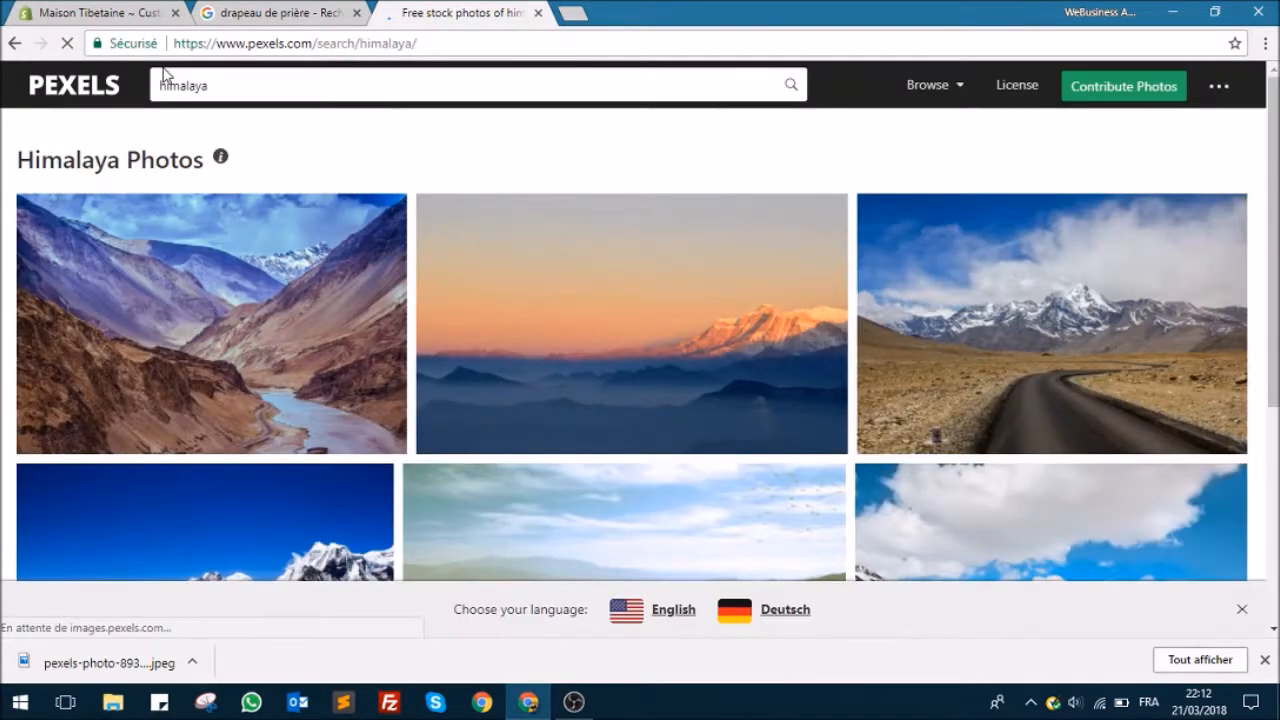
Step: Browse the Himalaya photos, check the sponsored yak photo's page on Twenty20, and close its tab
scroll(466, 117, down, 2)
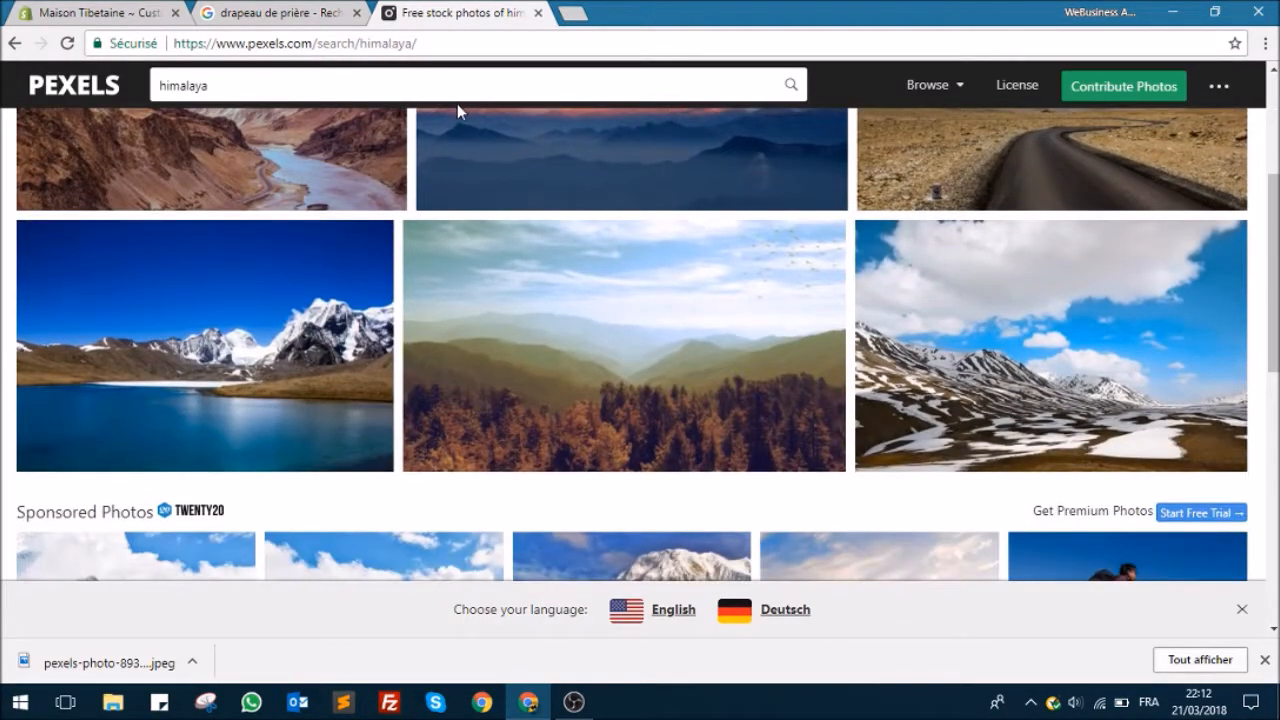
scroll(450, 100, down, 3)
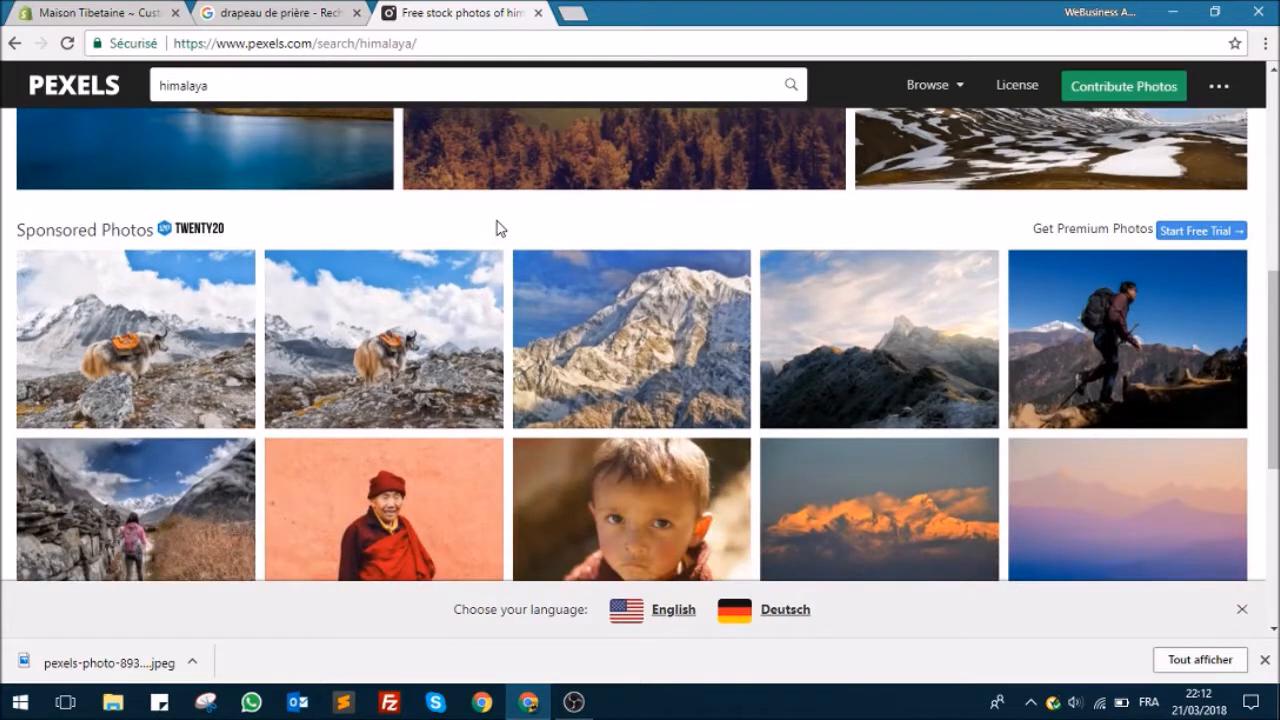
scroll(180, 312, down, 2)
scroll(180, 312, up, 2)
click(168, 250)
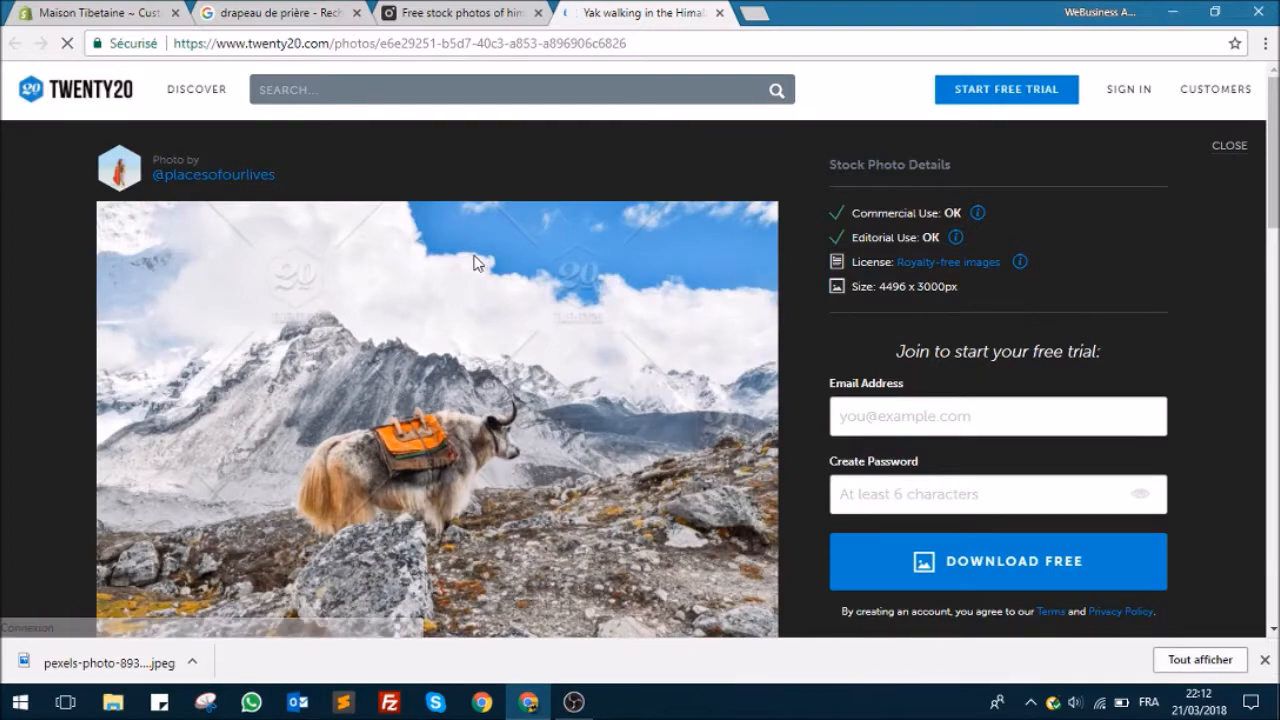
scroll(466, 263, down, 3)
scroll(488, 254, up, 2)
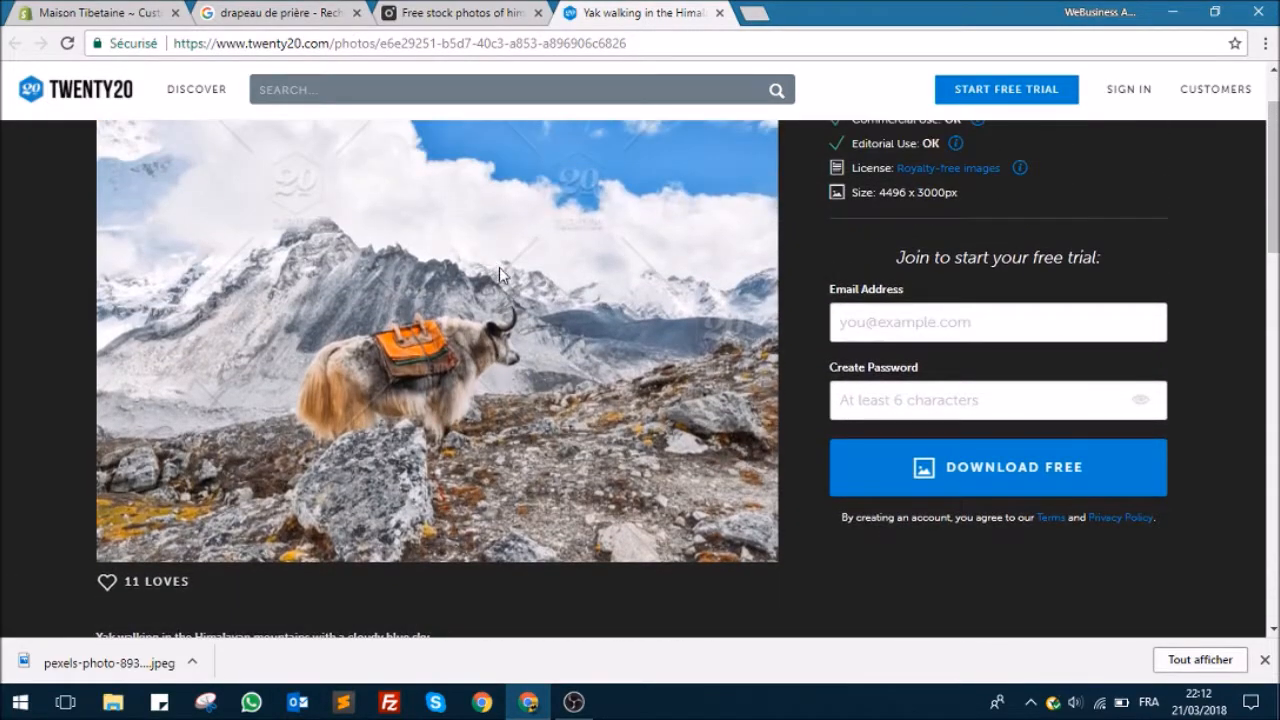
scroll(499, 267, up, 1)
click(517, 8)
click(720, 12)
Step: Search Pexels for "tibetan monk", keeping the browser window maximized
scroll(684, 205, up, 5)
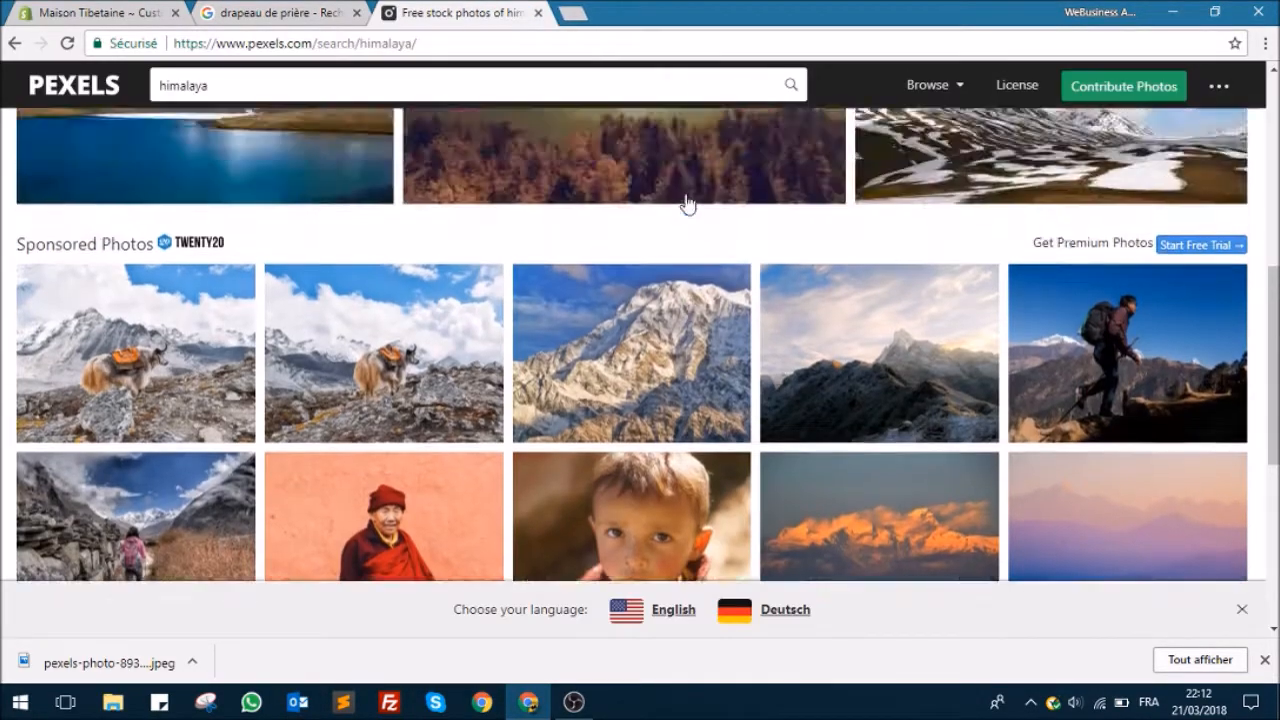
key(ctrl+a)
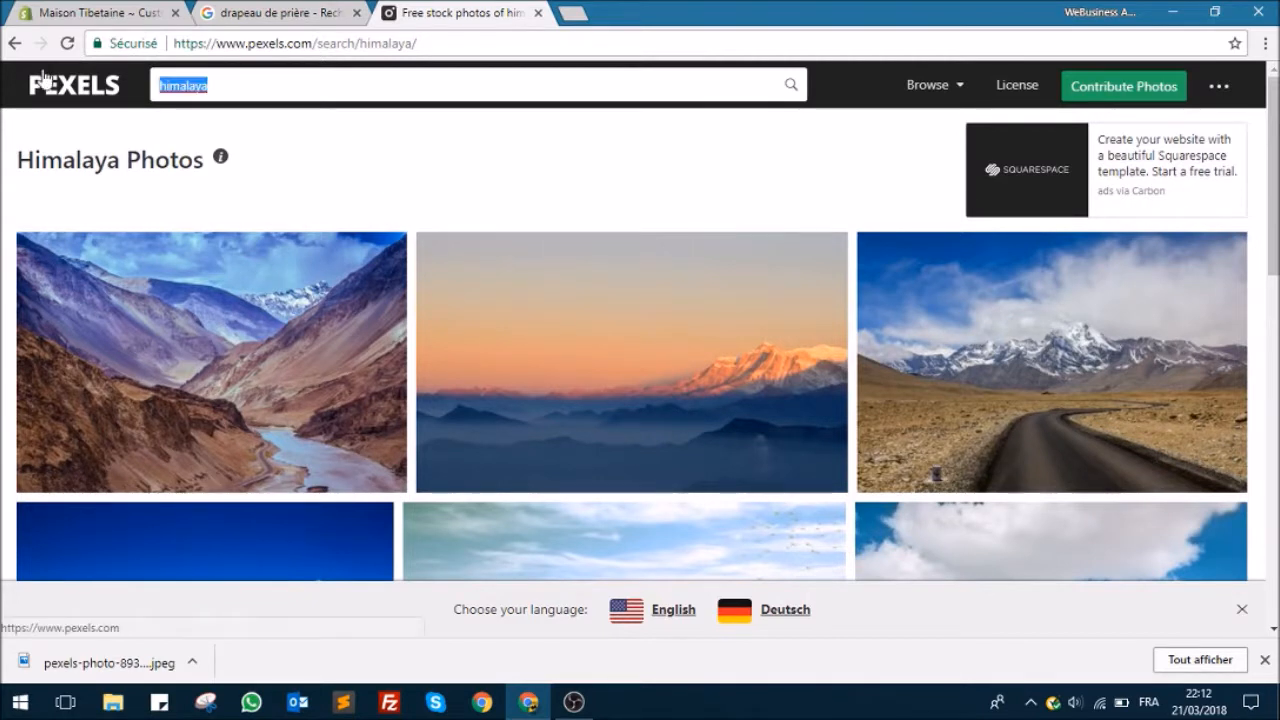
text(ti)
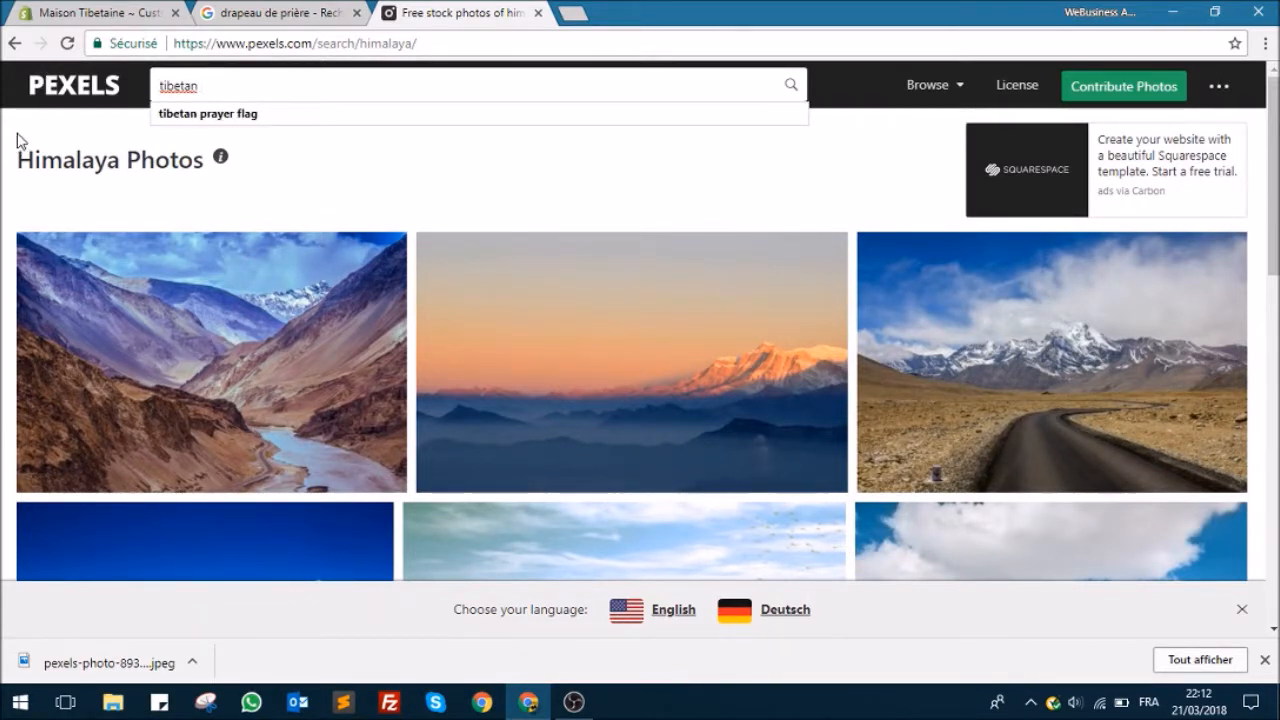
text(betan )
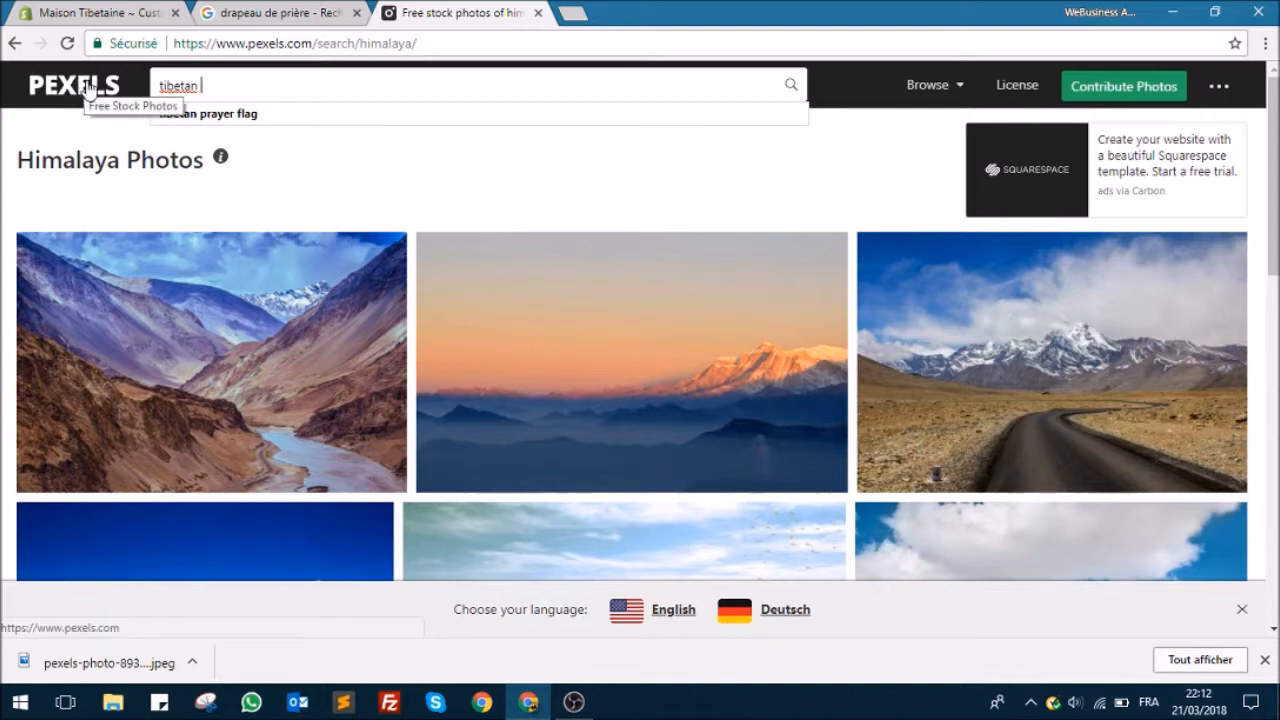
text(monk)
key(Return)
drag(598, 14, 610, 37)
click(1218, 13)
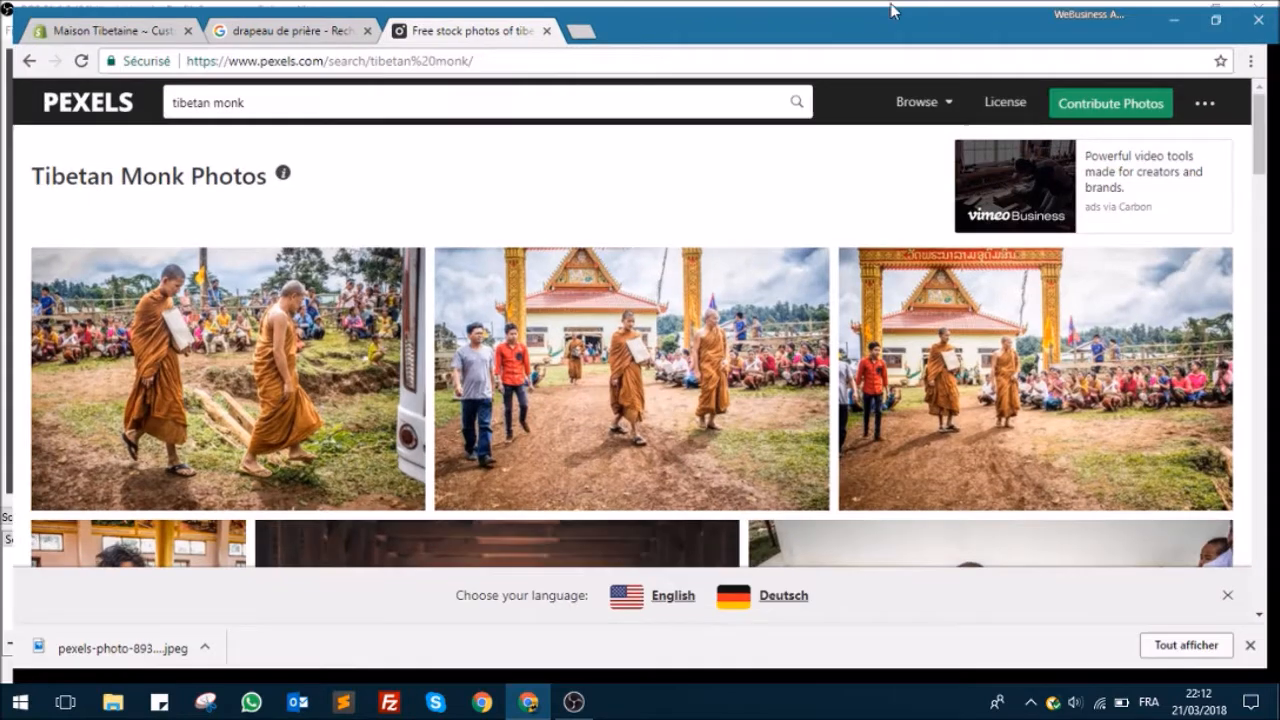
Step: Search Google for "unsplash" in a new tab and open the Unsplash site
click(574, 14)
text(unpl)
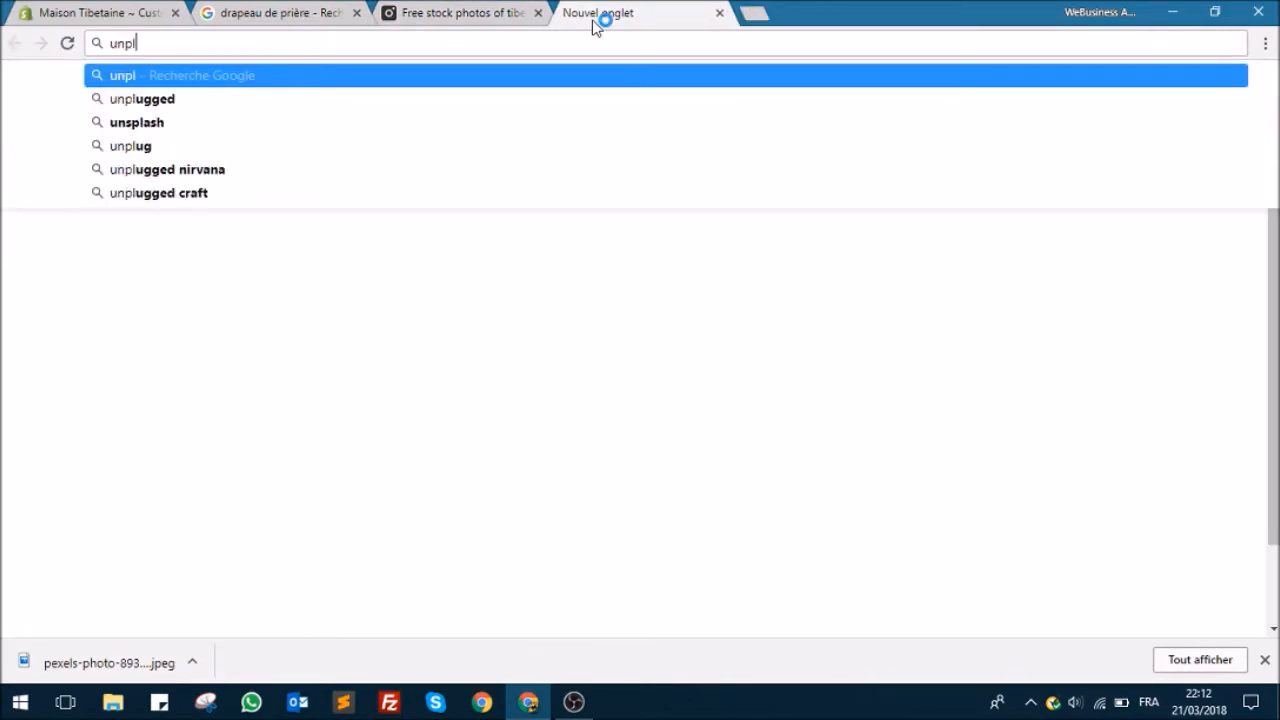
key(BackSpace)
key(BackSpace)
text(spla)
key(Return)
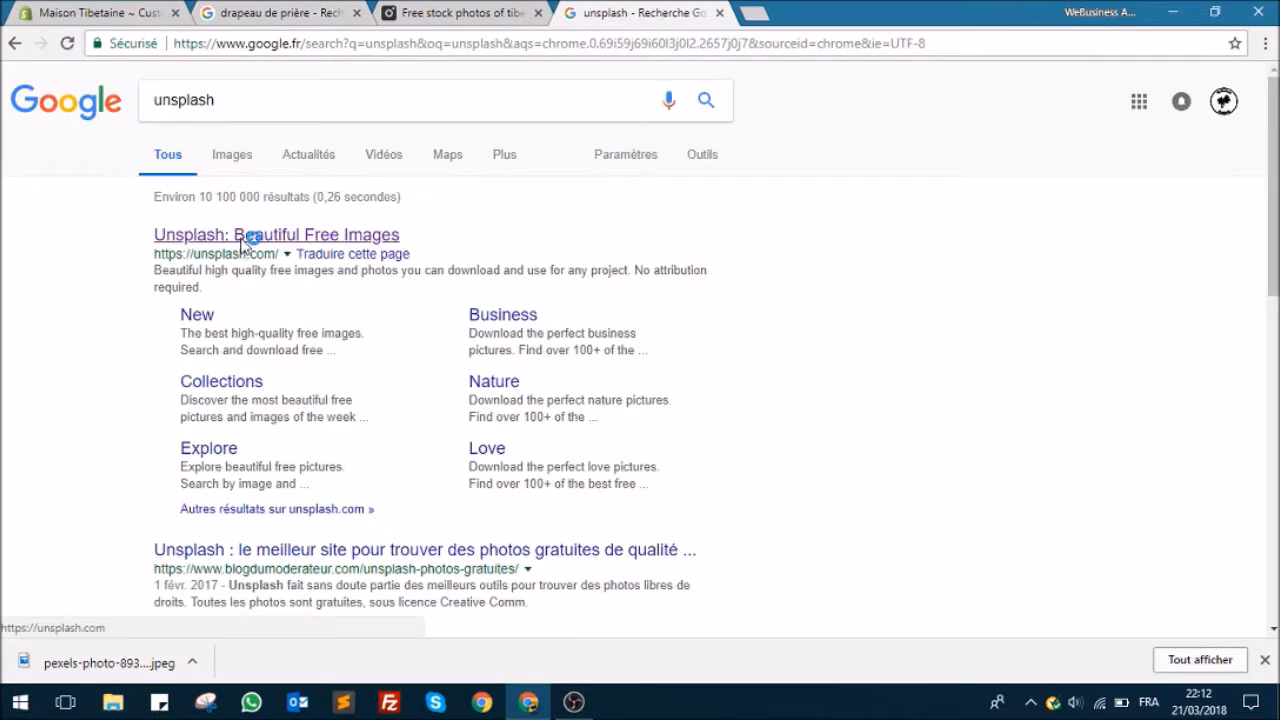
Step: Return to the Pexels monk results and open the photo of the monk's folded hands on a dark red robe
click(462, 12)
scroll(727, 176, down, 1)
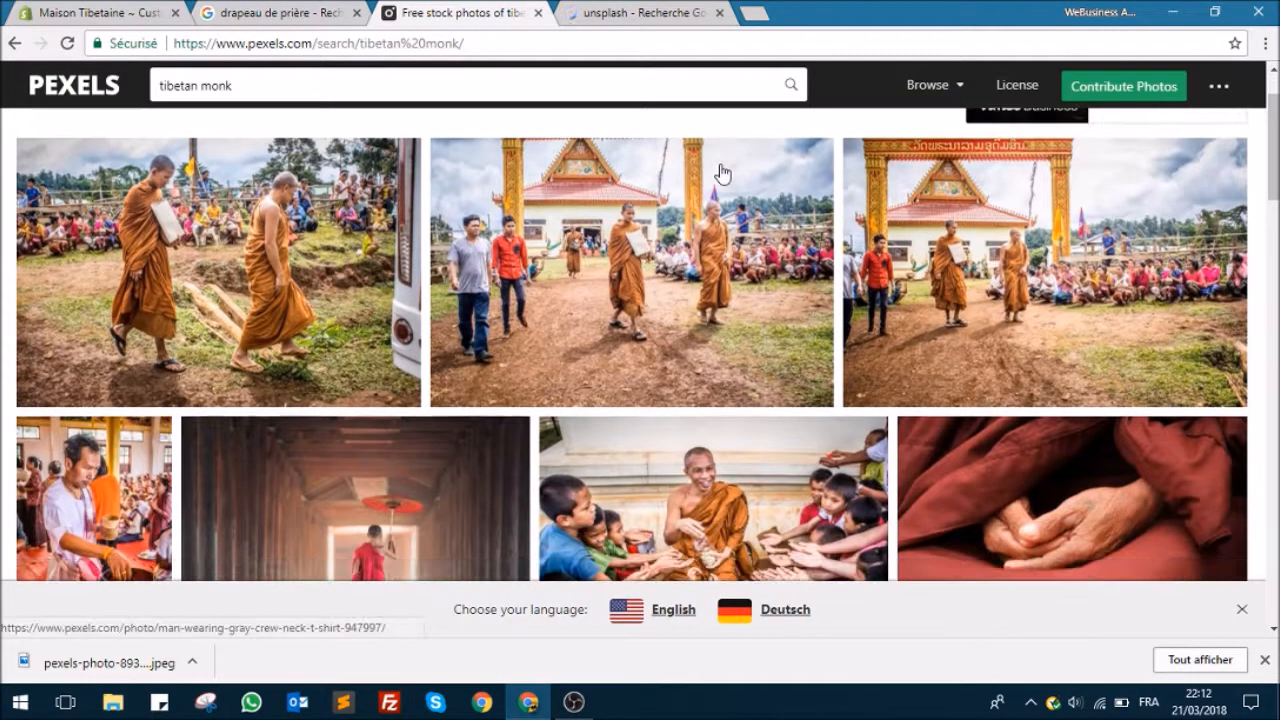
scroll(701, 253, down, 2)
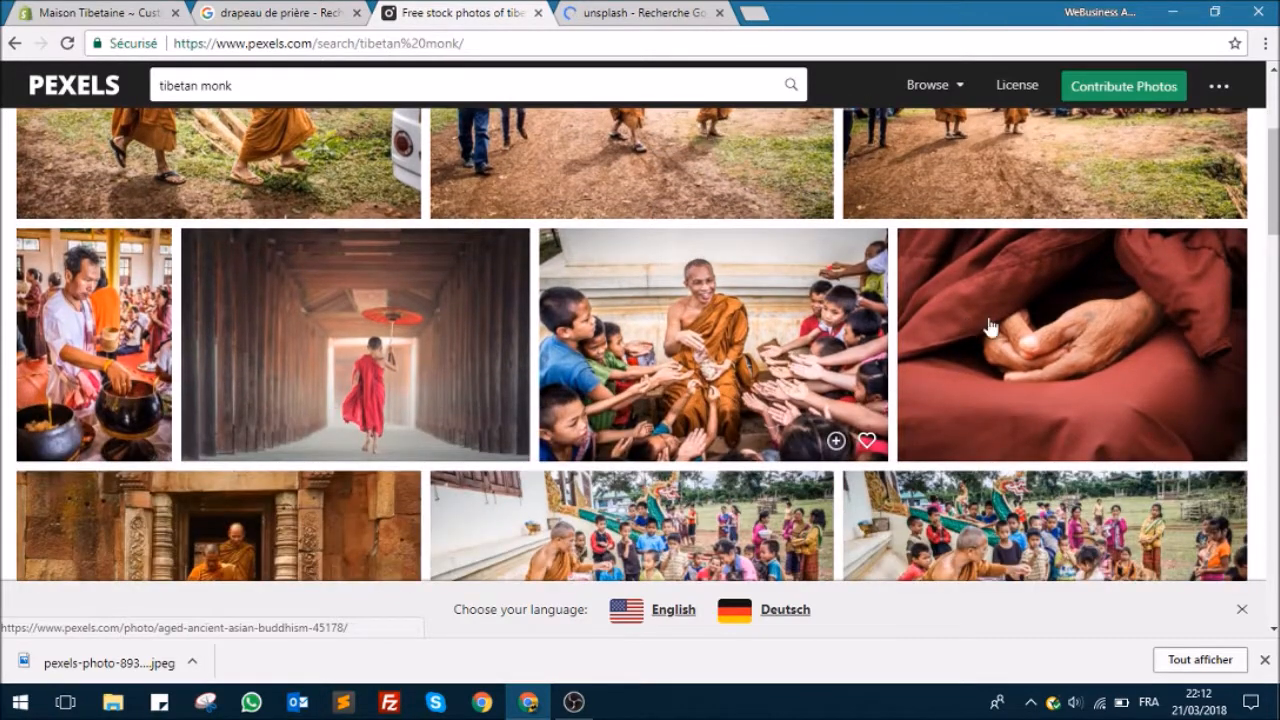
scroll(1012, 292, down, 1)
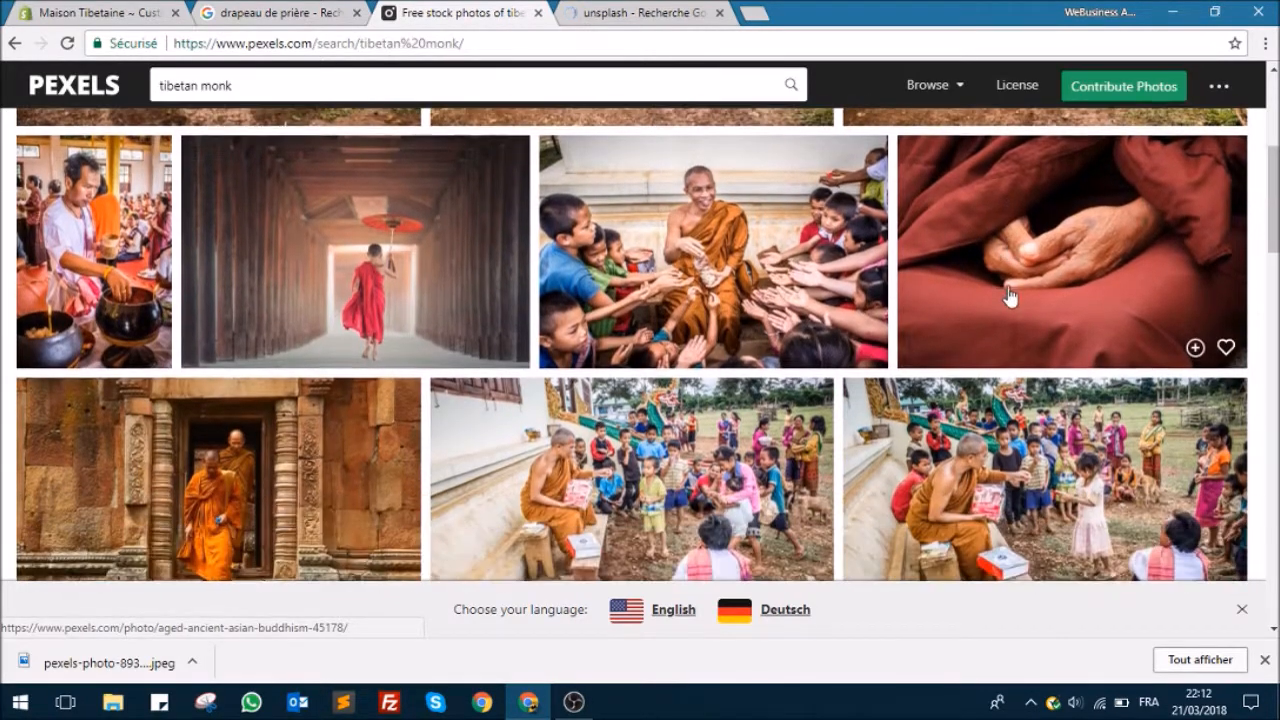
scroll(968, 270, down, 1)
scroll(972, 266, up, 1)
click(962, 252)
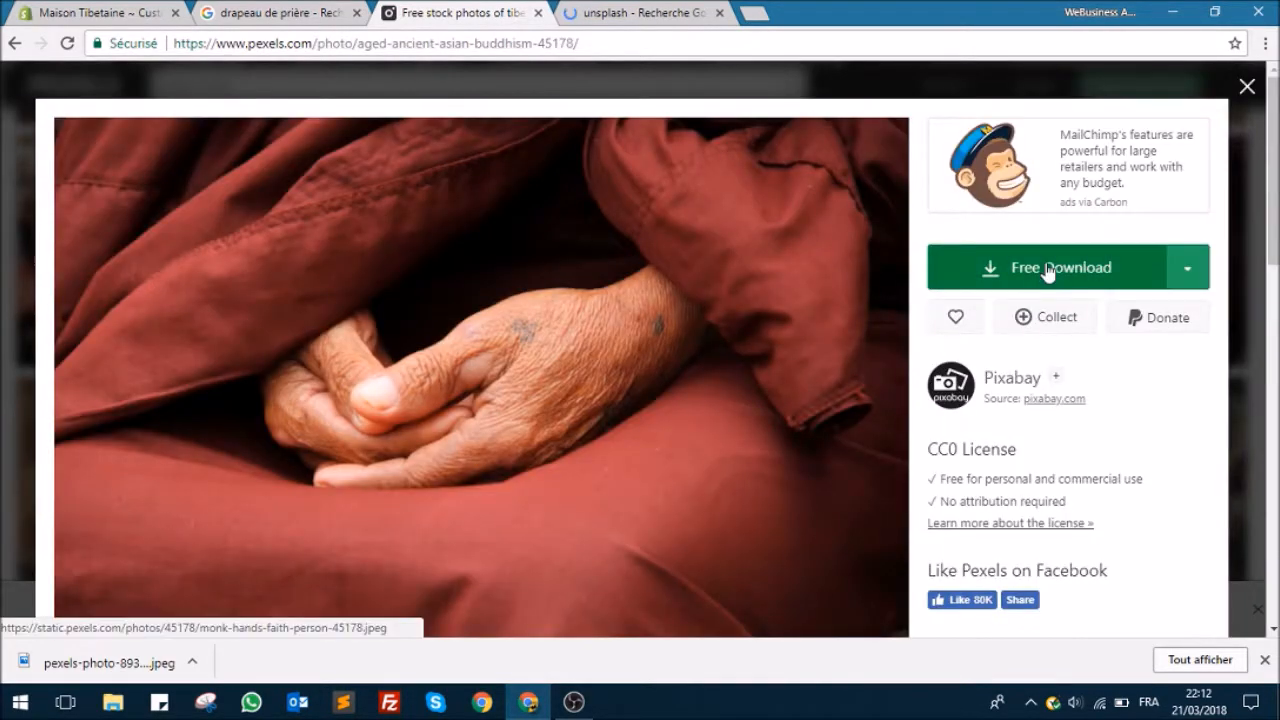
Step: Download the monk's hands photo as monk-hands-faith-person-45178.jpeg into the design folder, and close the image and Pexels tabs
click(1047, 266)
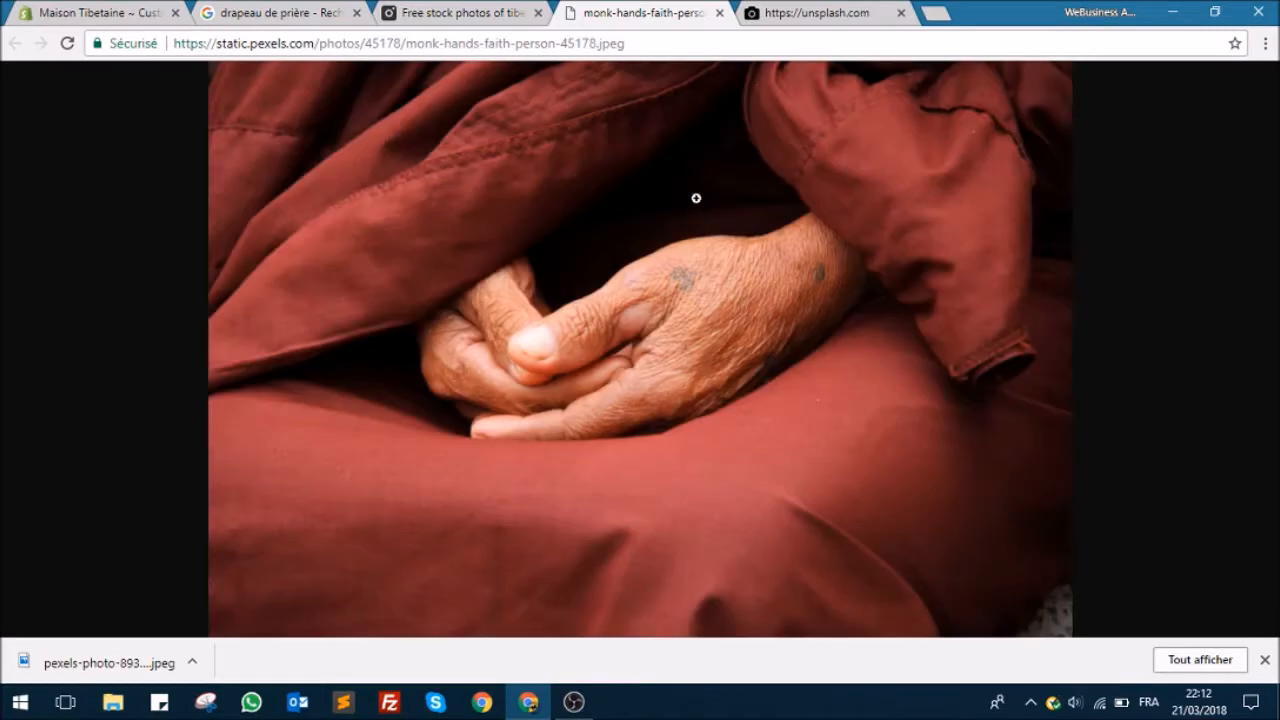
right_click(692, 197)
click(751, 240)
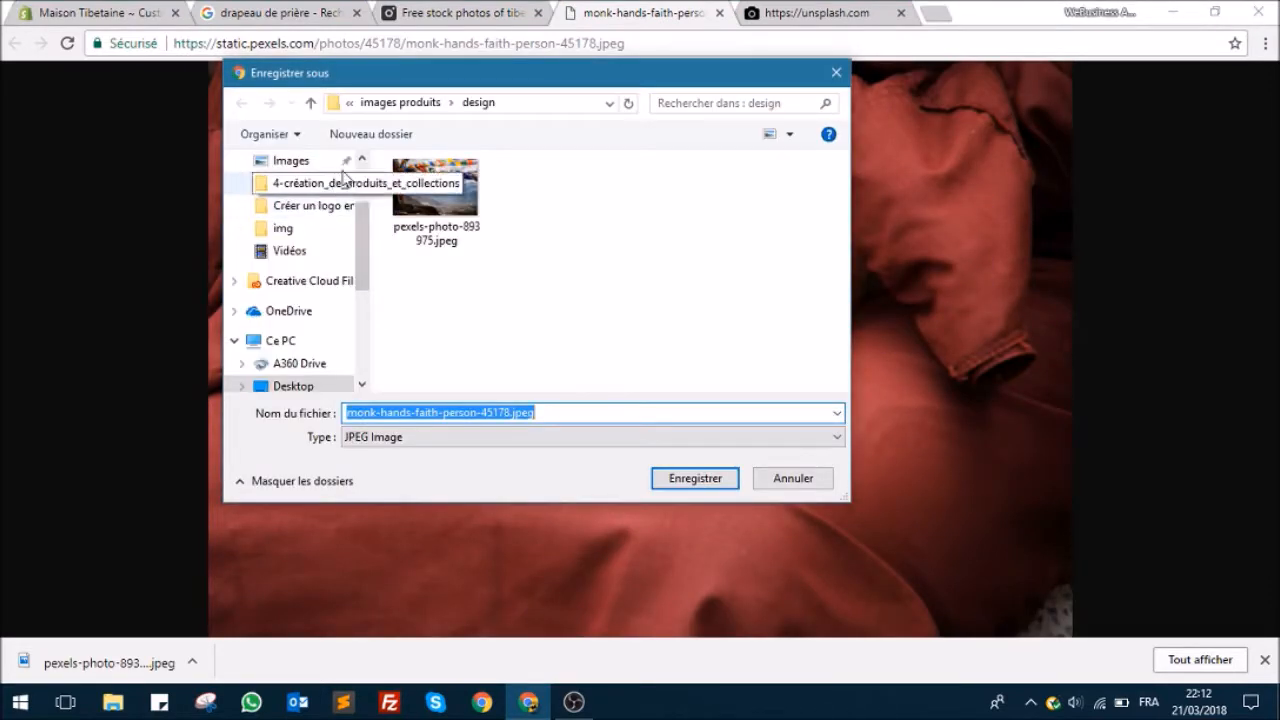
click(695, 478)
click(538, 13)
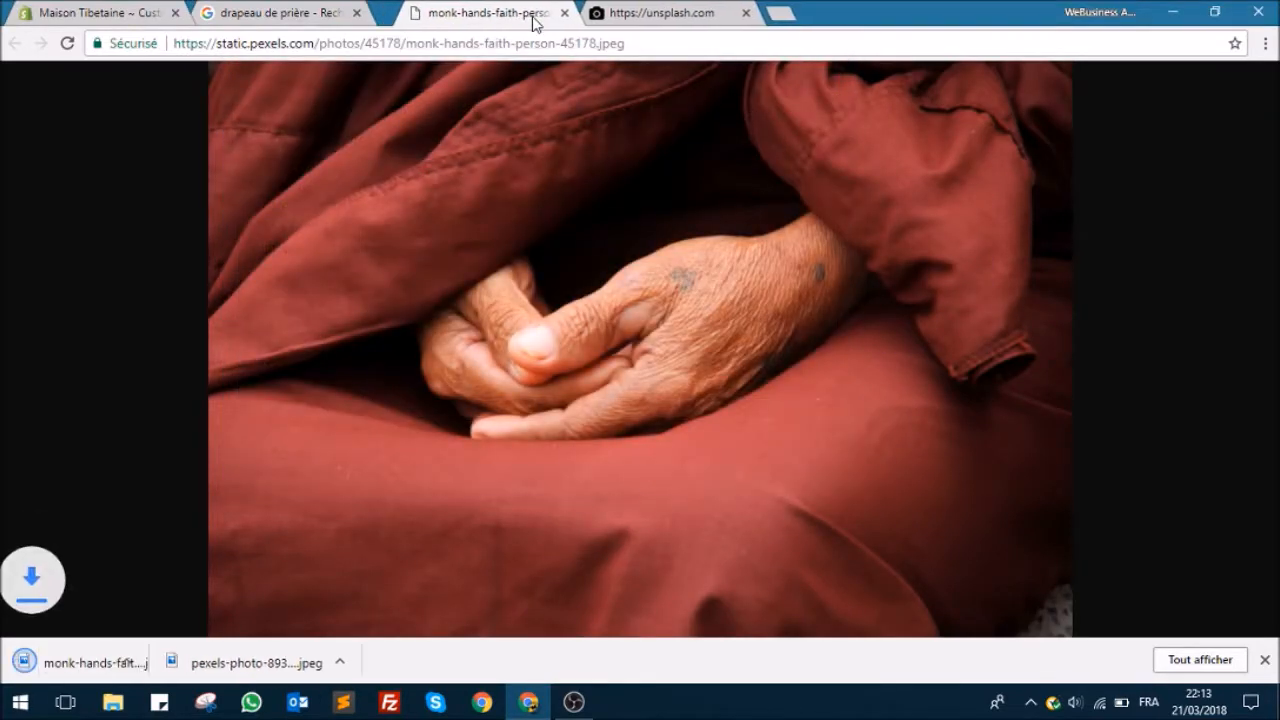
click(539, 13)
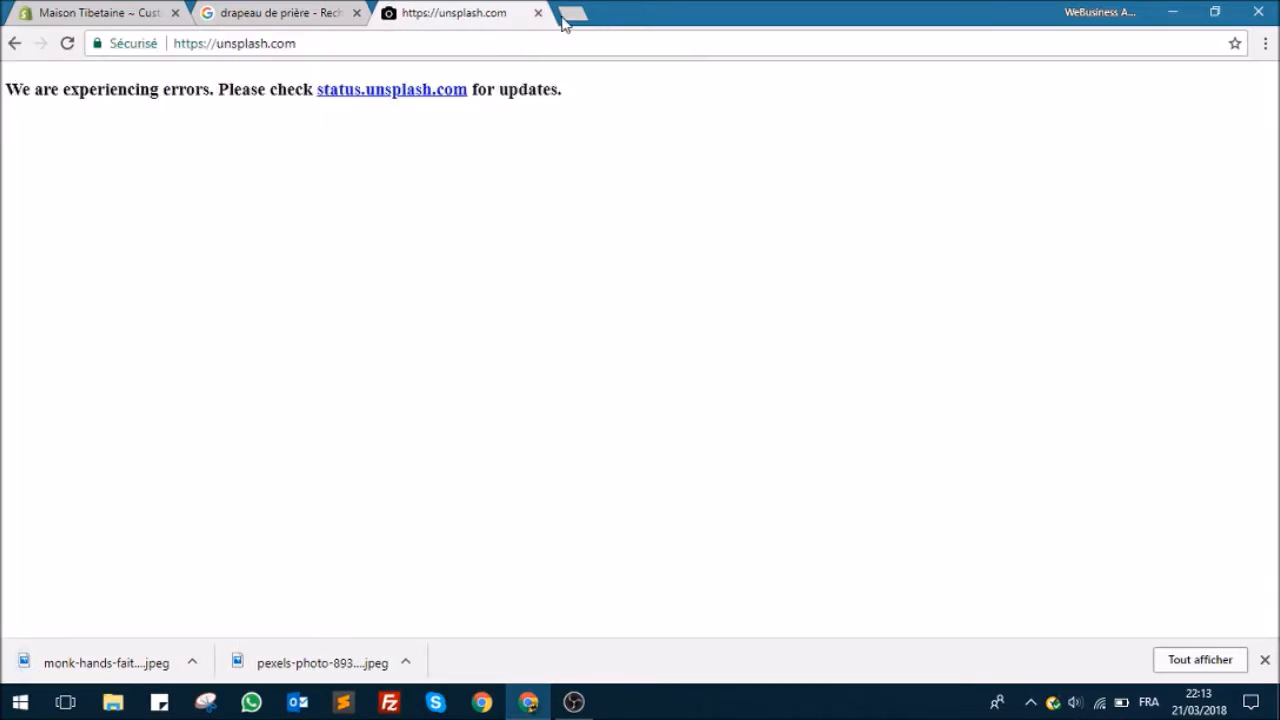
Step: Search Google for "pexels" in a new tab, open the Pexels home page, and dismiss its language banner
click(573, 12)
text(pexels)
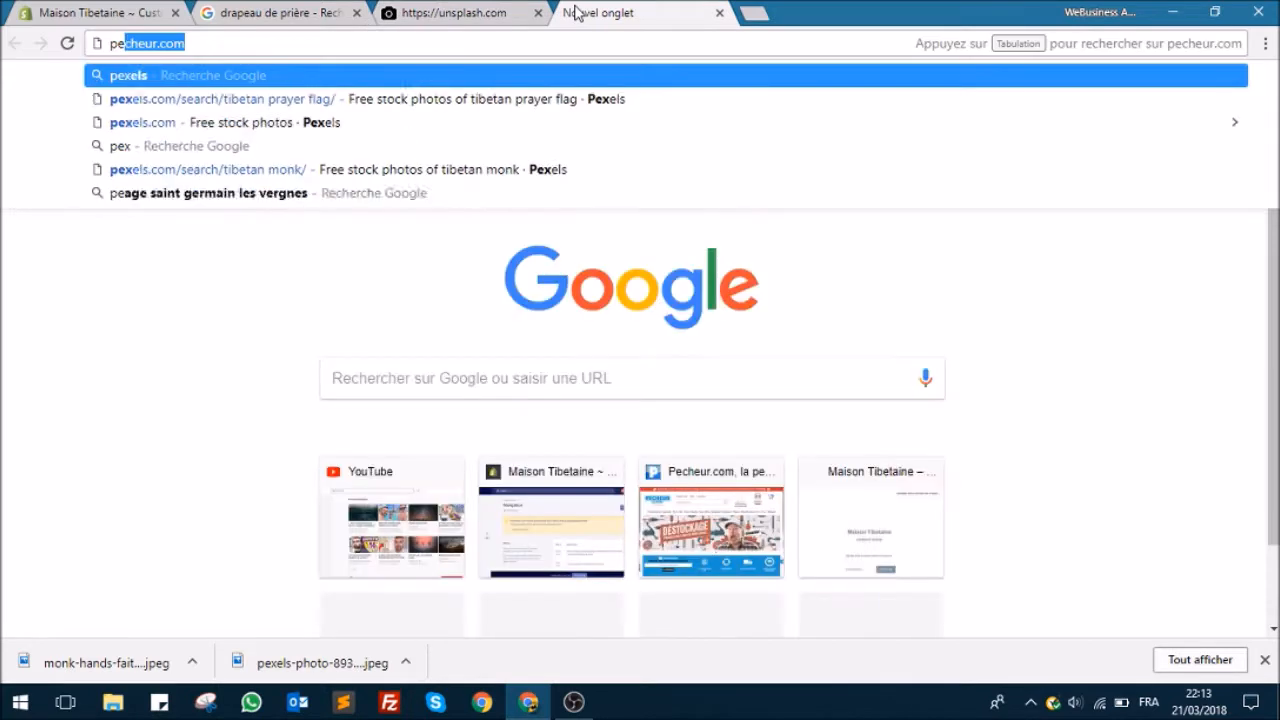
key(Return)
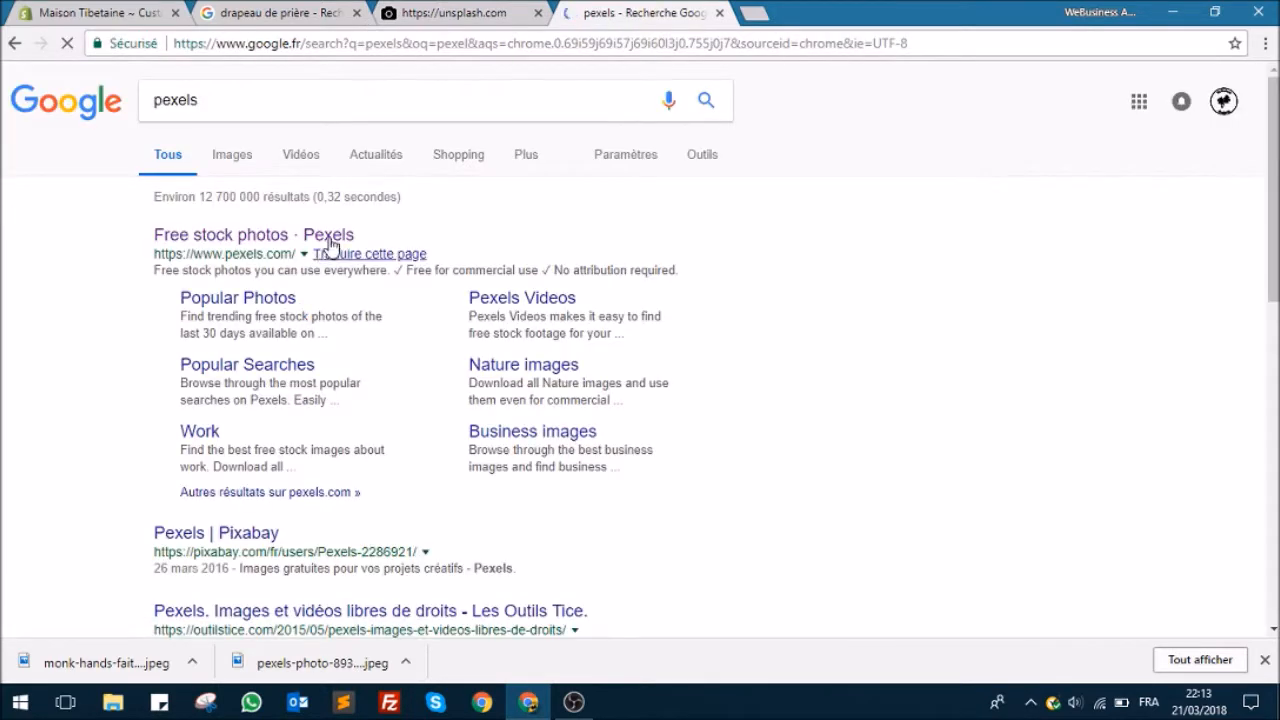
click(331, 238)
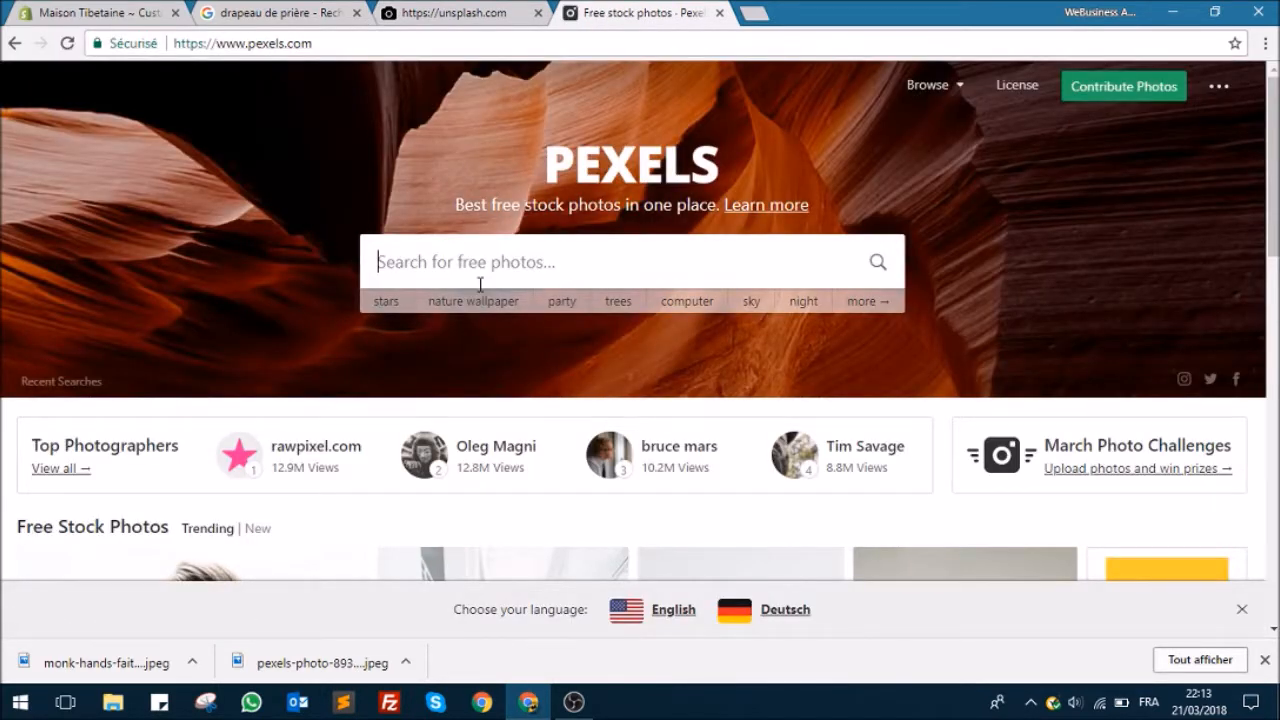
scroll(470, 290, down, 3)
scroll(468, 300, up, 3)
click(1242, 611)
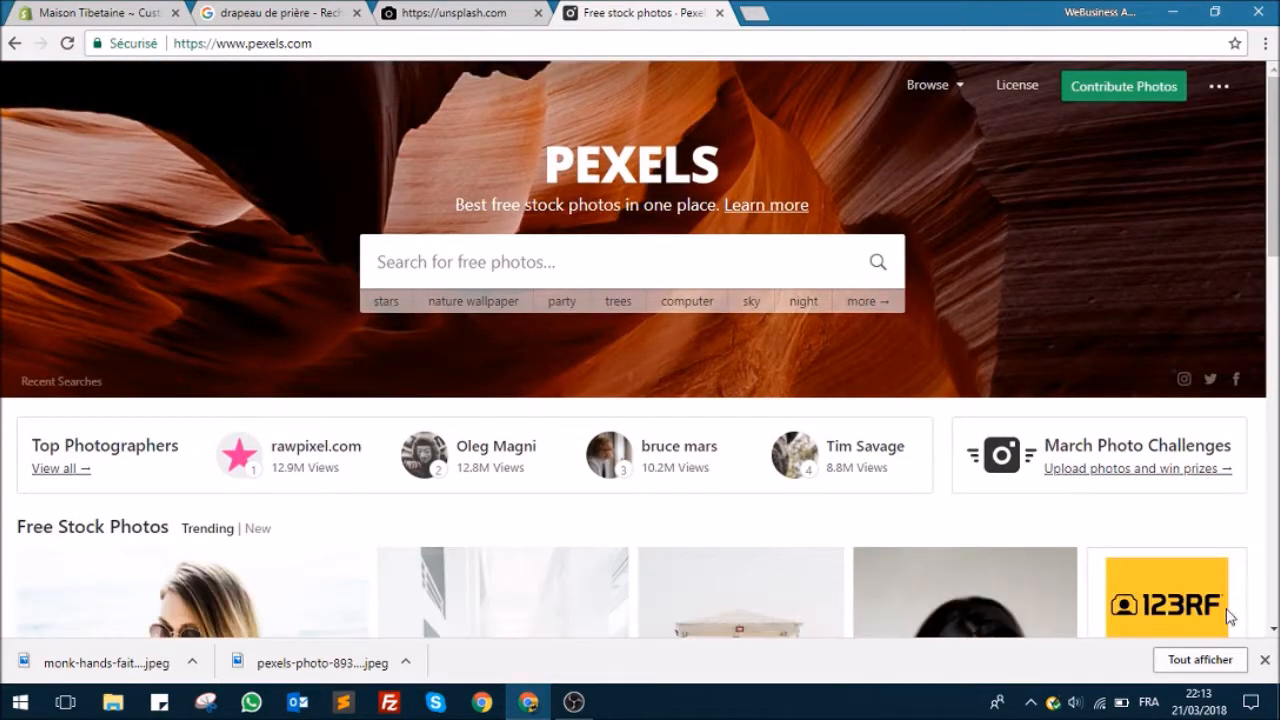
Step: Switch back to the Shopify theme editor, open the Sidebar menu section's settings, and review the menu in the preview
click(140, 14)
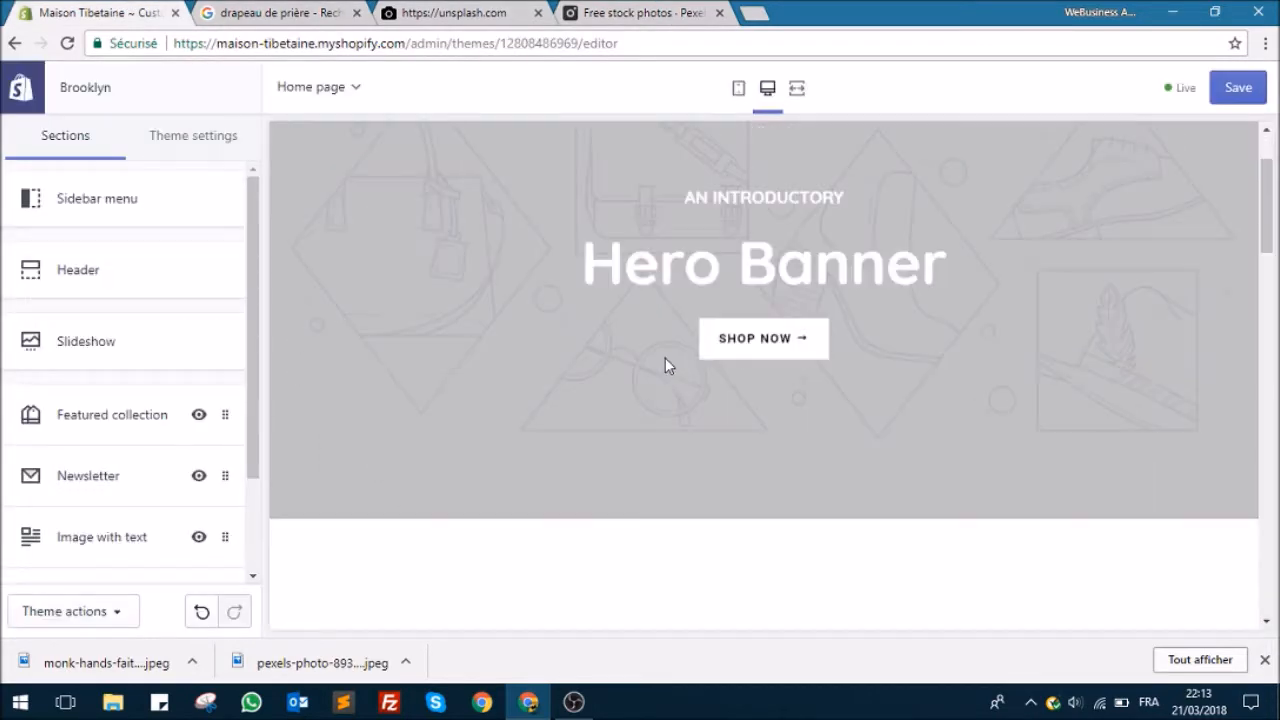
click(76, 208)
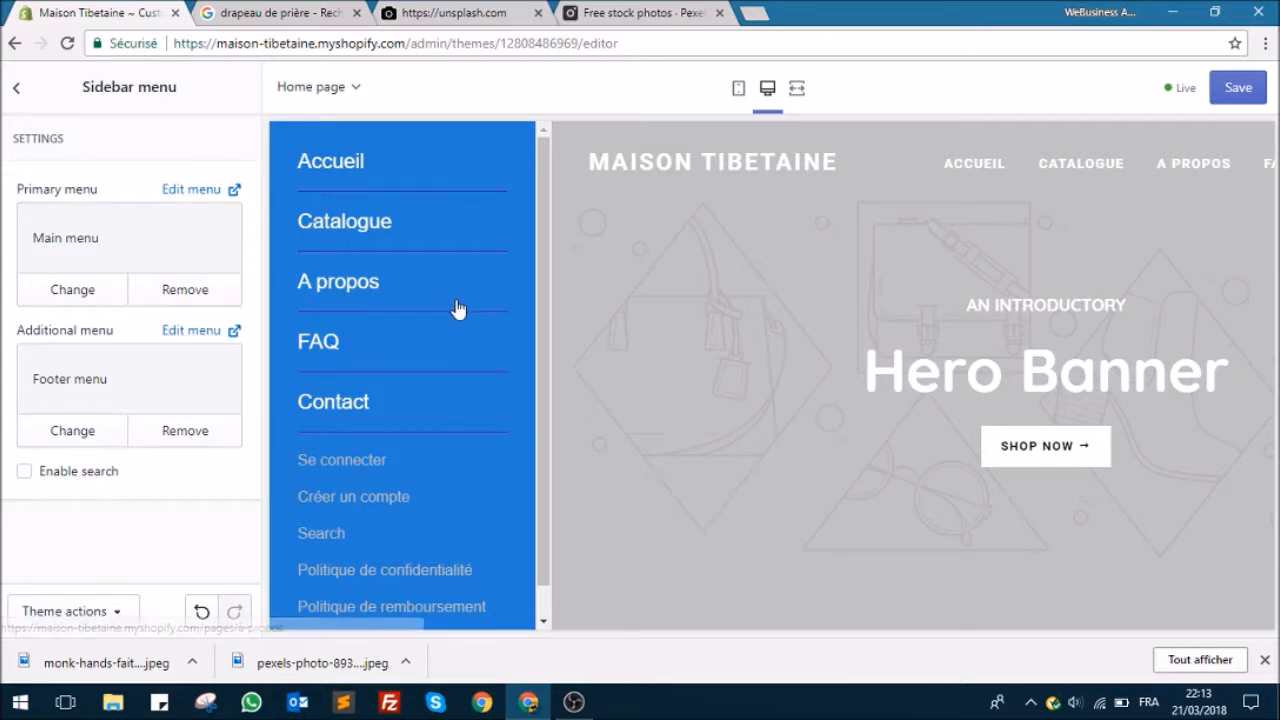
scroll(320, 423, down, 1)
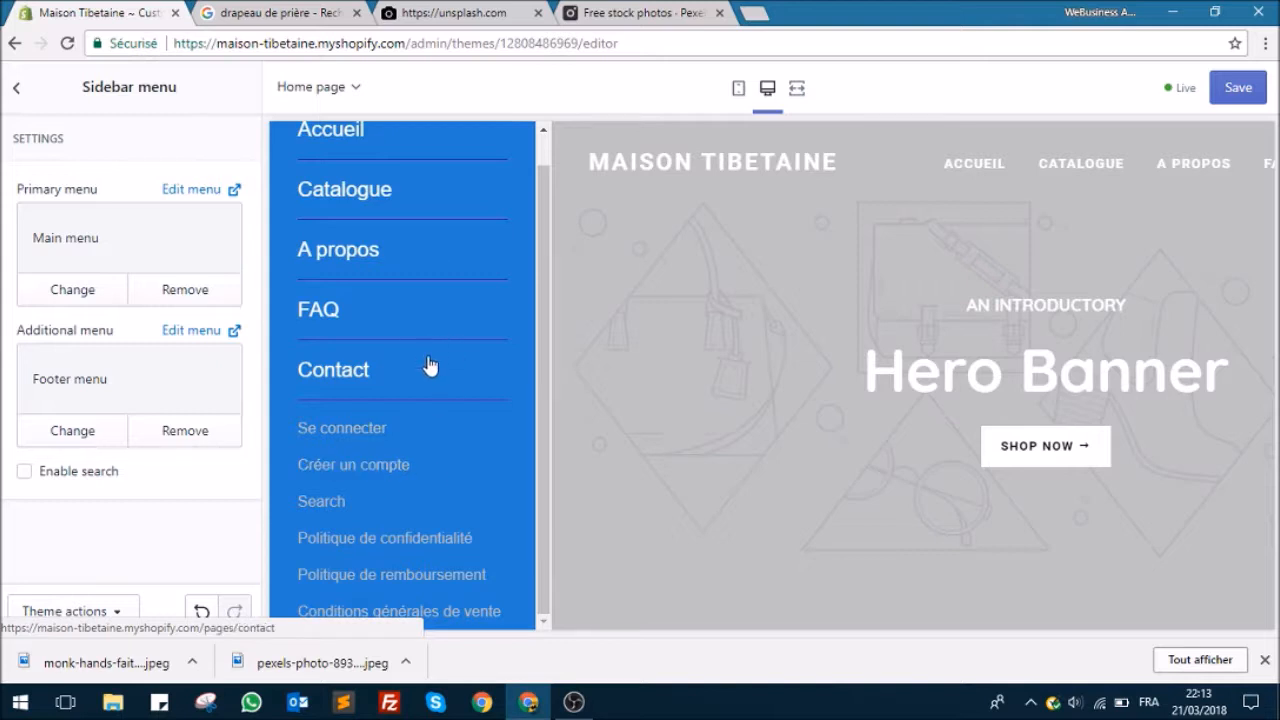
scroll(430, 365, up, 1)
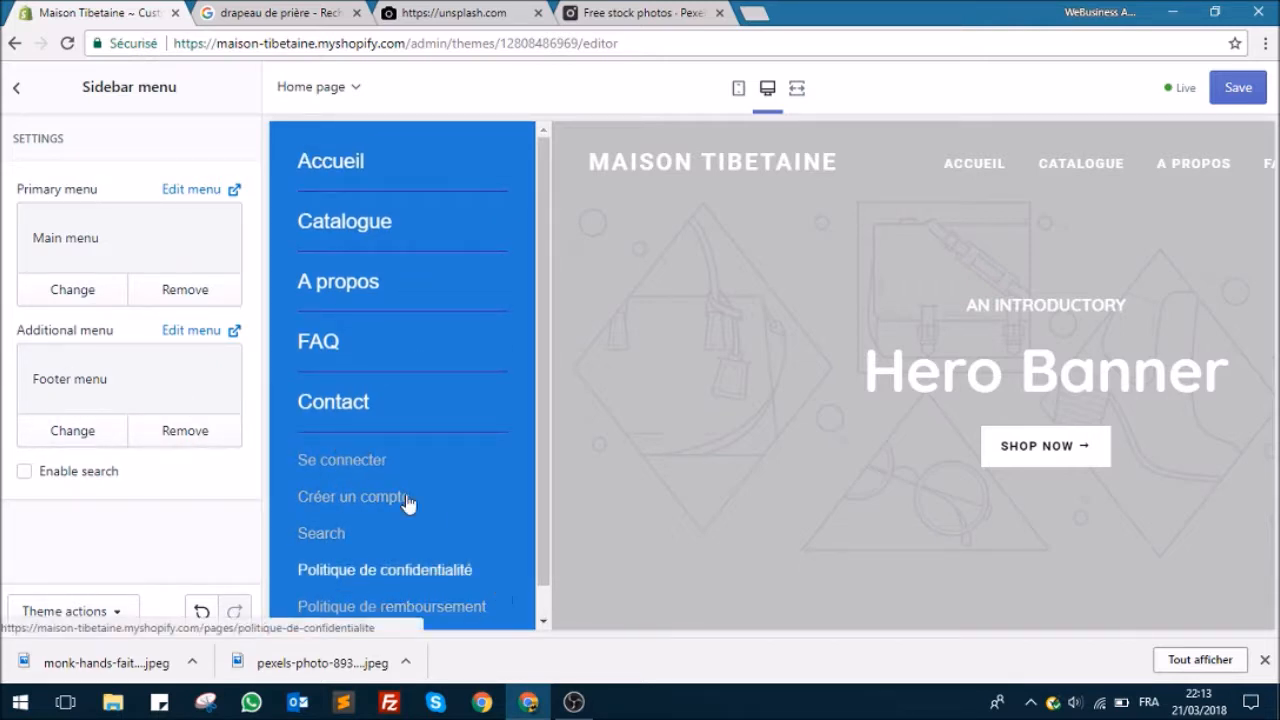
Step: Leave the Sidebar menu settings, open the Slideshow section, expand its existing slide, and open the slide's image selection
click(16, 88)
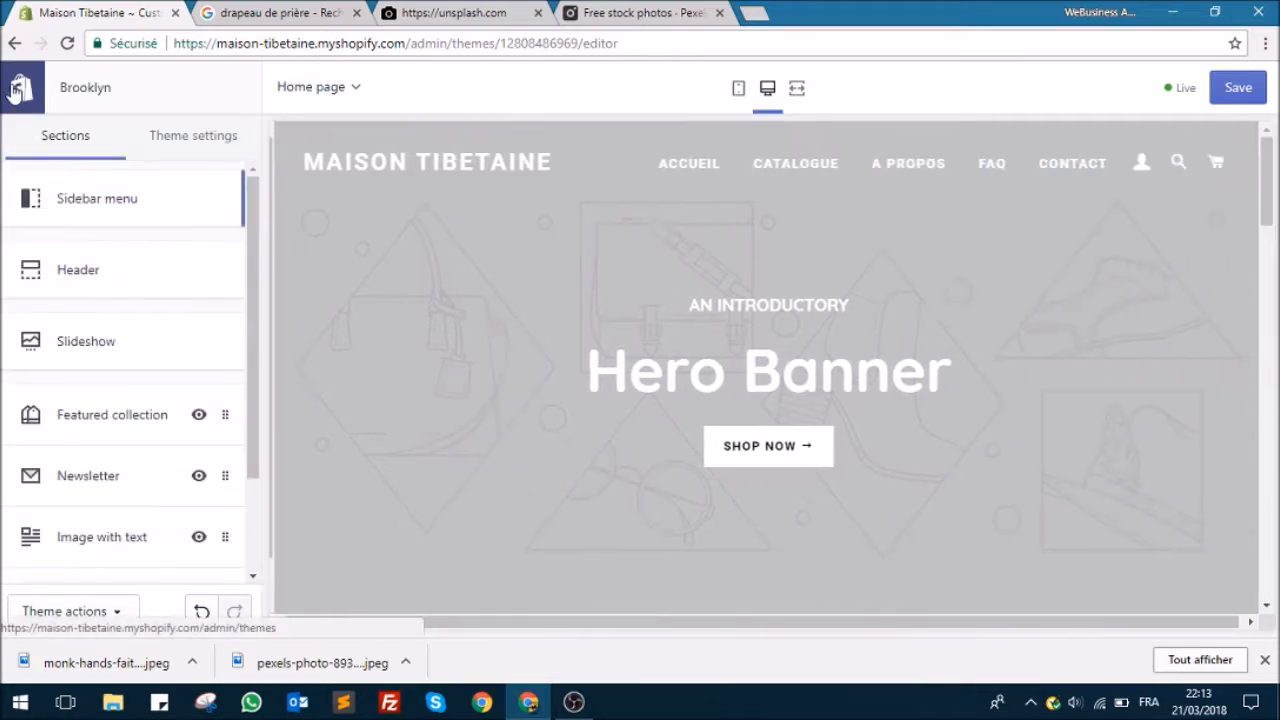
click(97, 346)
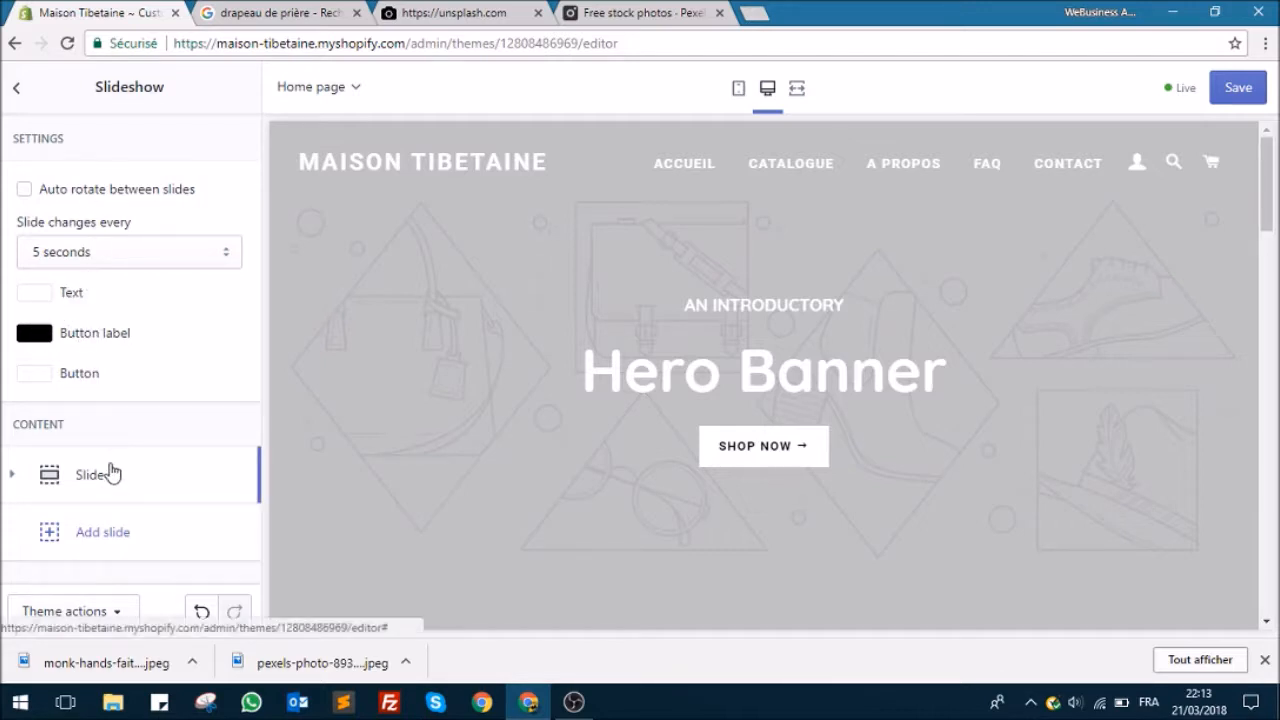
click(12, 478)
scroll(137, 349, down, 3)
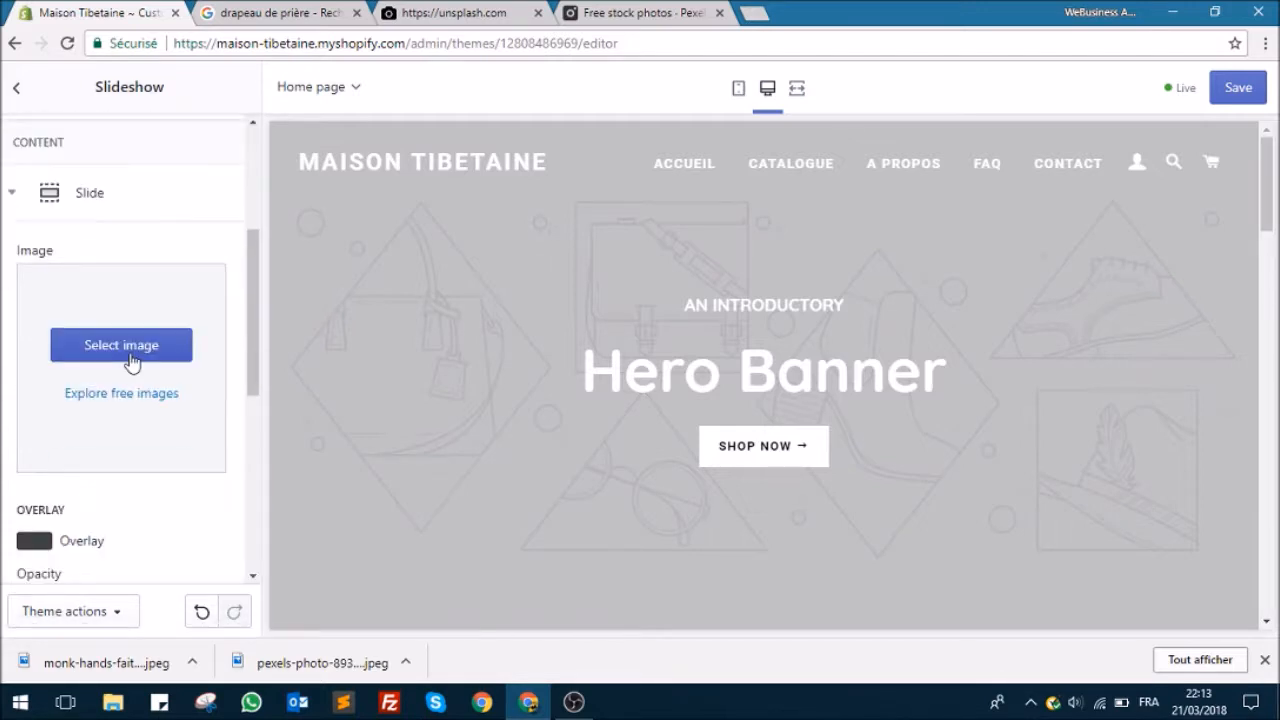
click(142, 350)
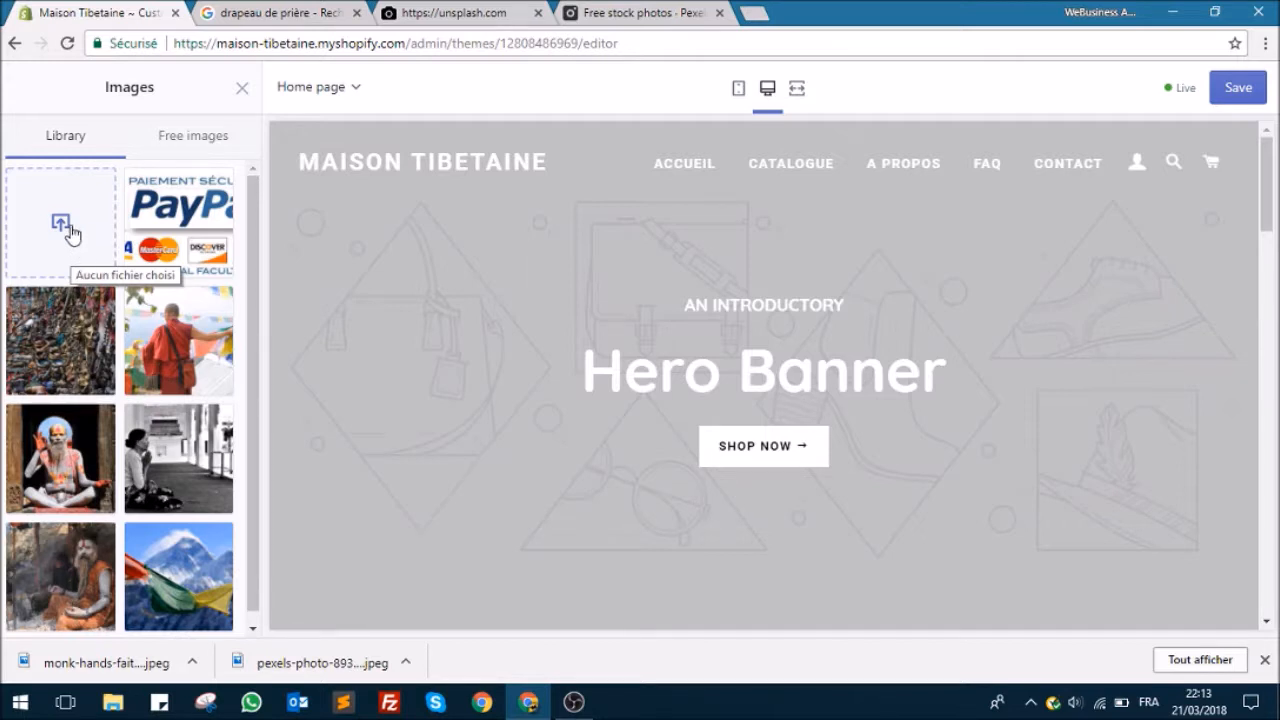
Step: Upload pexels-photo-893975.jpeg to the image library from the design folder inside Entreprise > images produits on the Desktop
click(80, 250)
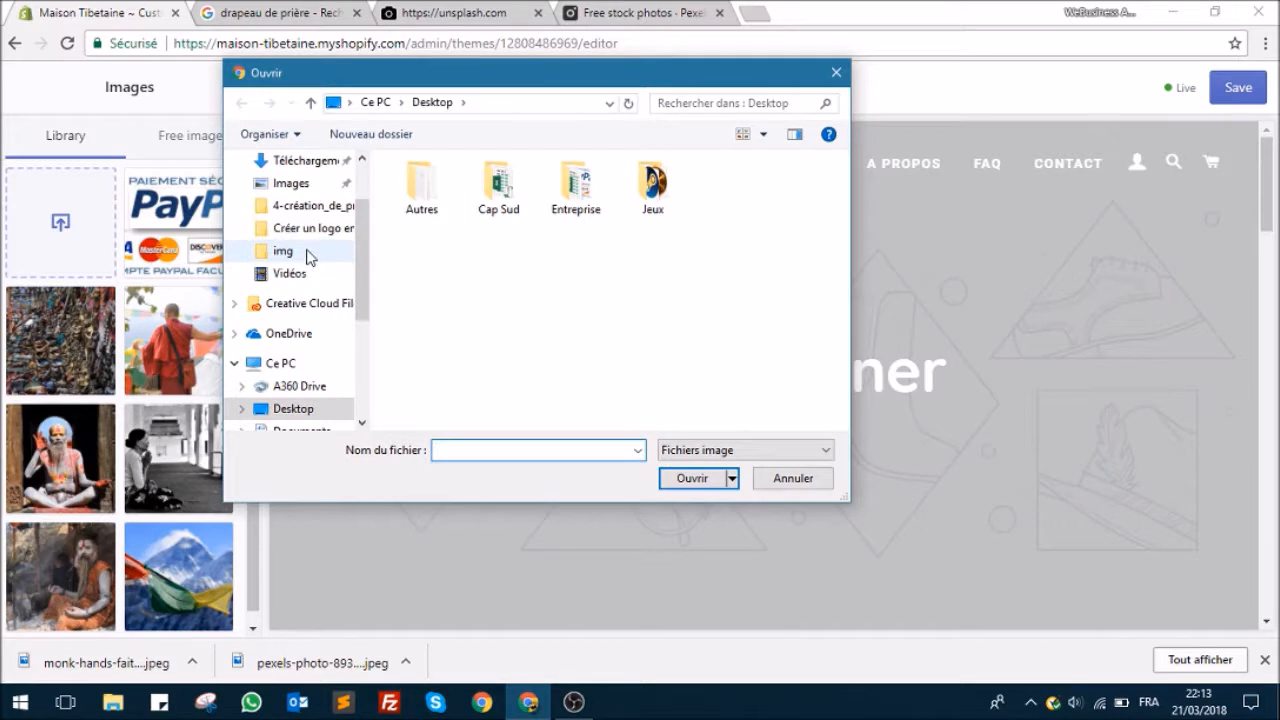
double_click(567, 188)
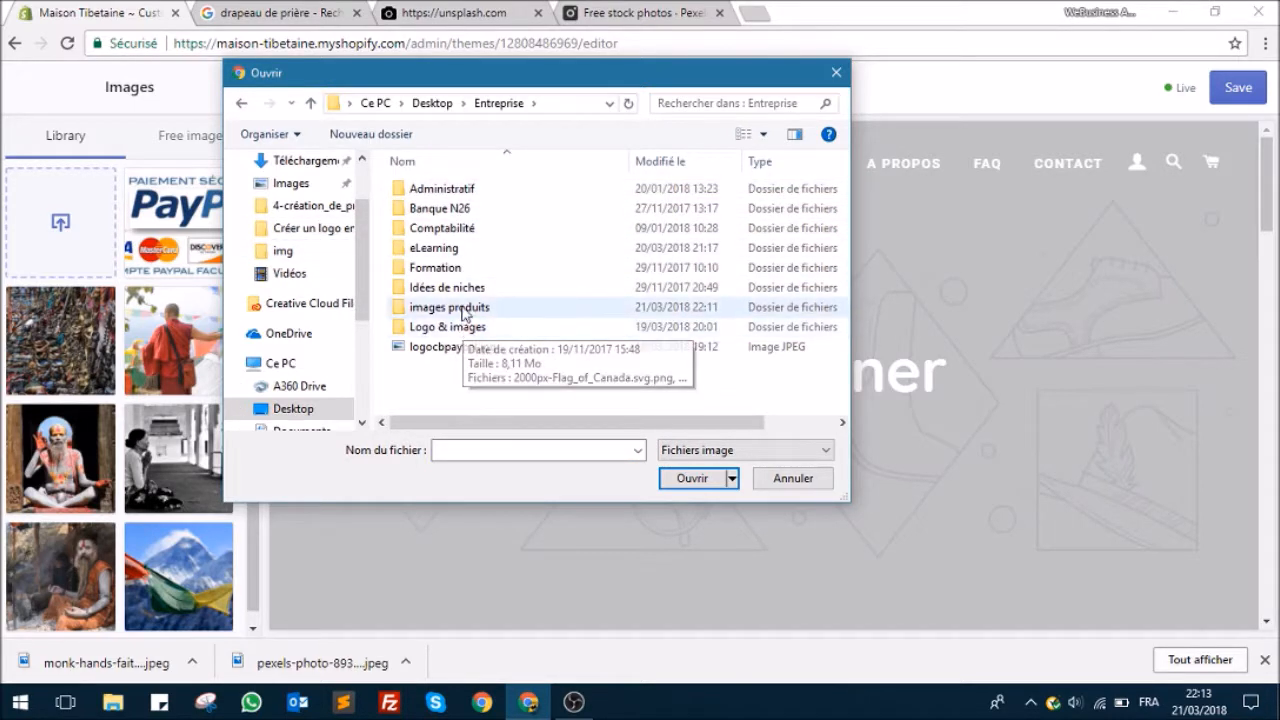
double_click(456, 307)
double_click(446, 210)
click(551, 215)
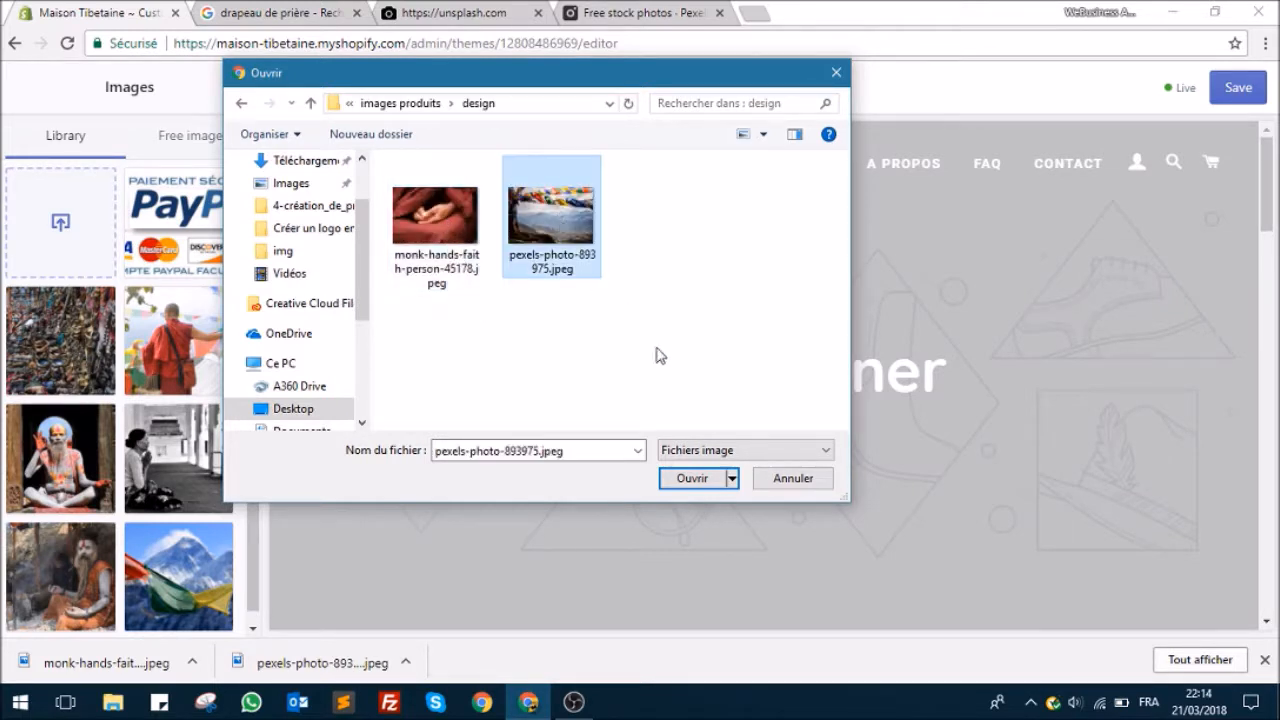
click(692, 479)
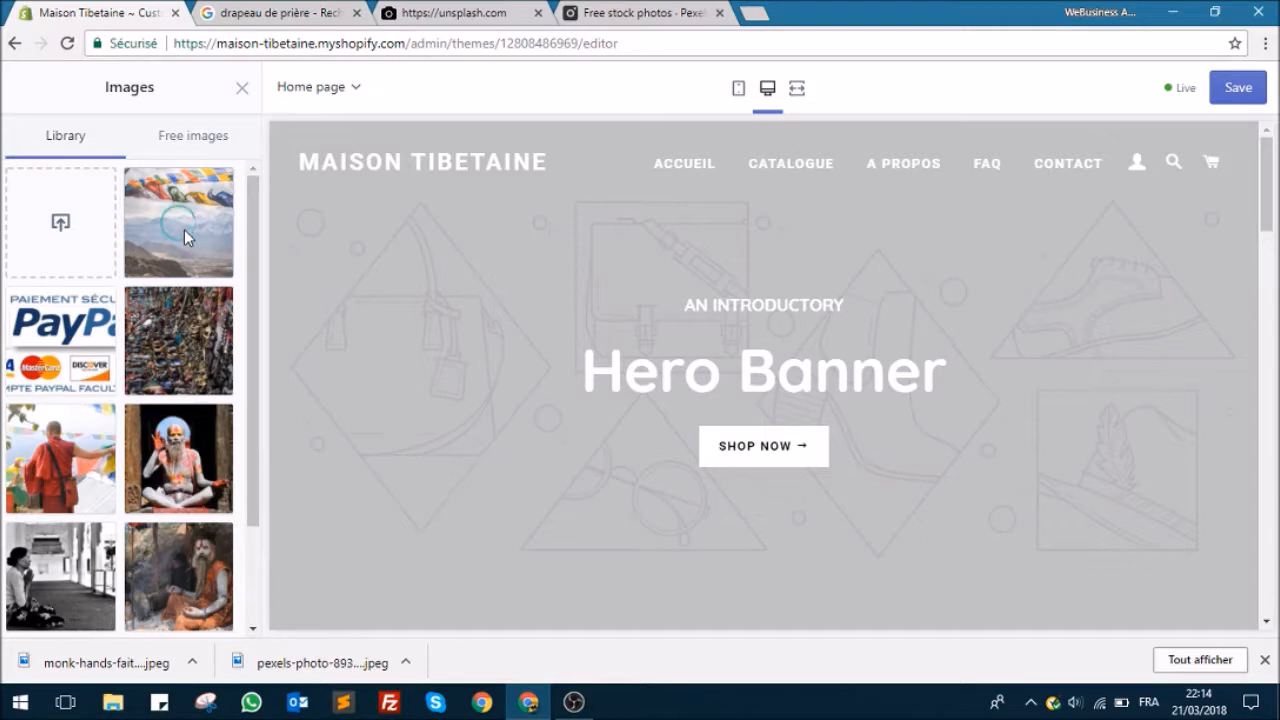
Step: Dismiss the browser's download bar and apply the uploaded prayer-flag mountain photo as the slide's image
scroll(184, 300, down, 2)
click(1265, 661)
scroll(72, 422, down, 1)
scroll(70, 420, up, 1)
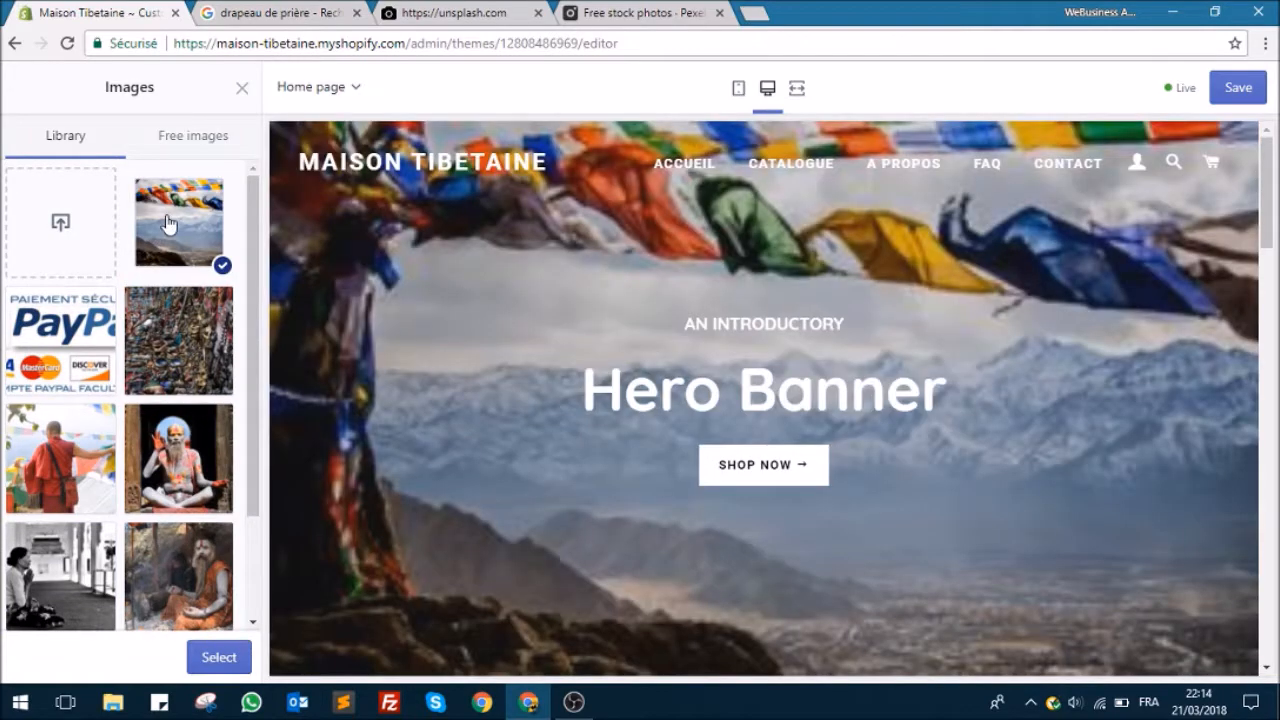
click(166, 216)
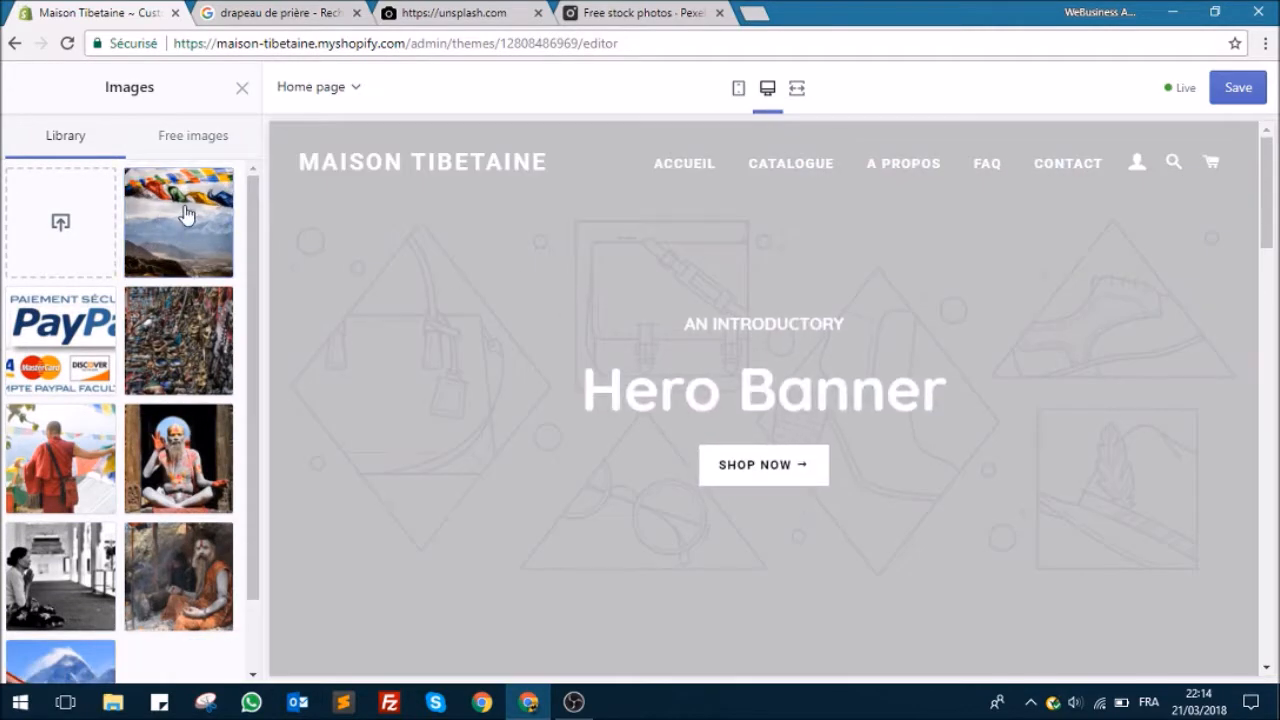
click(188, 216)
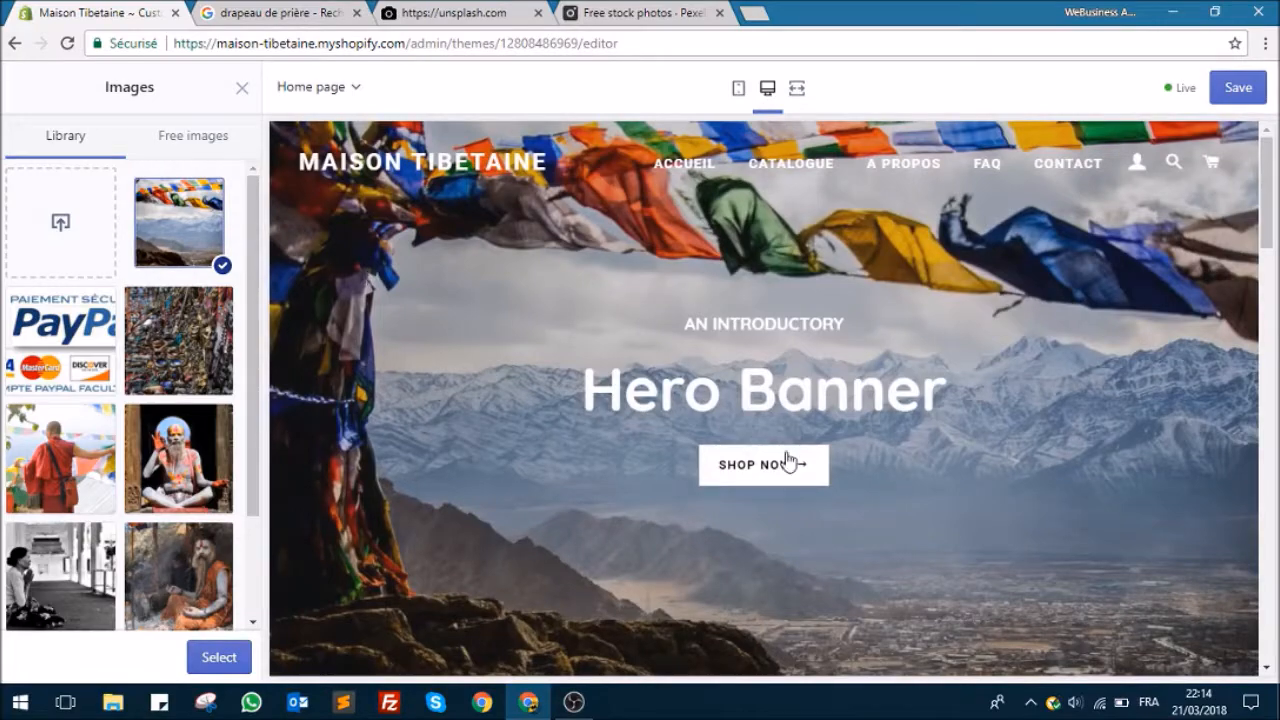
click(219, 658)
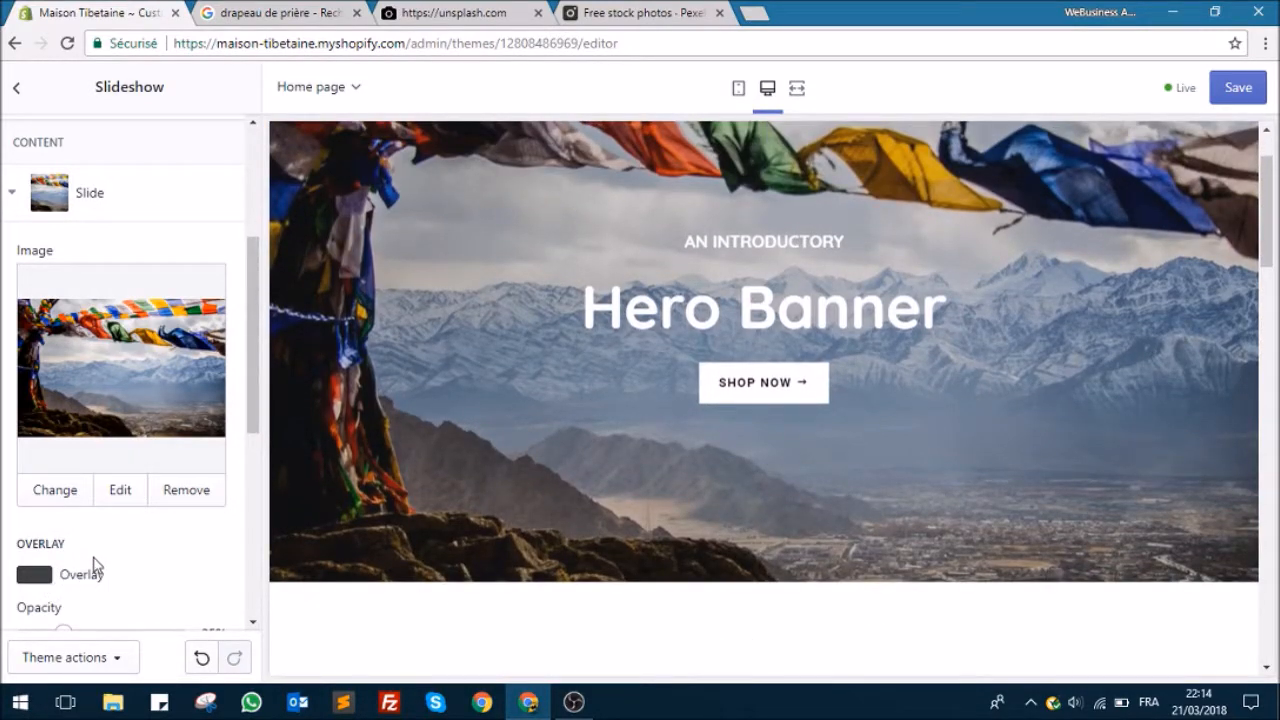
Step: Try overlay opacities of 17%, 41% and 56% on the slide, and settle on 13%
scroll(95, 565, down, 2)
mouse_move(63, 539)
mouse_down()
mouse_move(195, 535)
mouse_move(51, 540)
mouse_up()
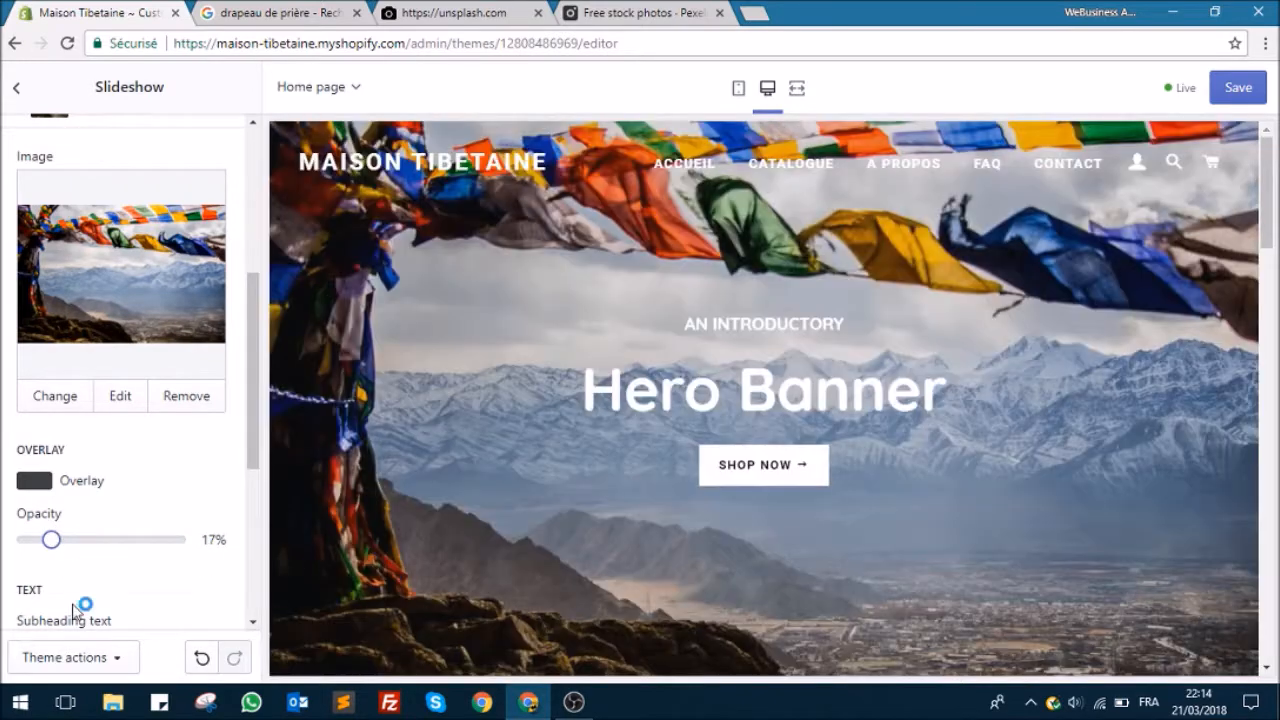
drag(49, 538, 88, 535)
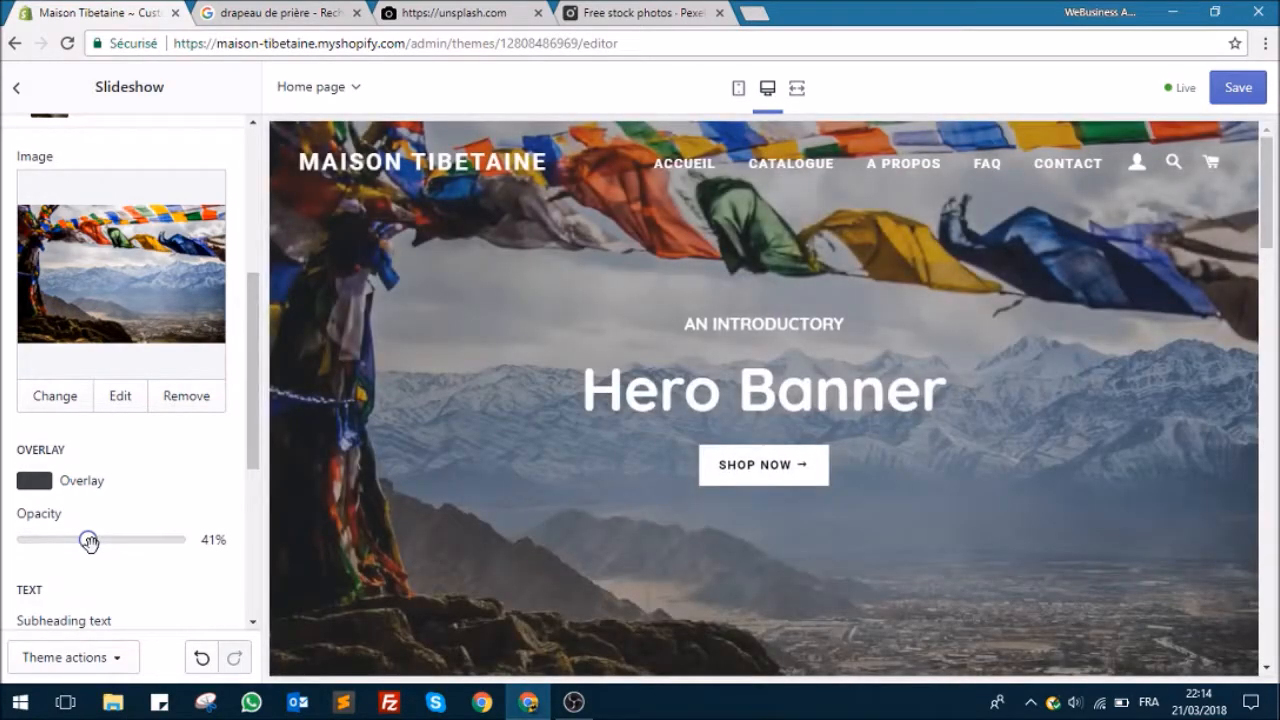
drag(89, 540, 110, 540)
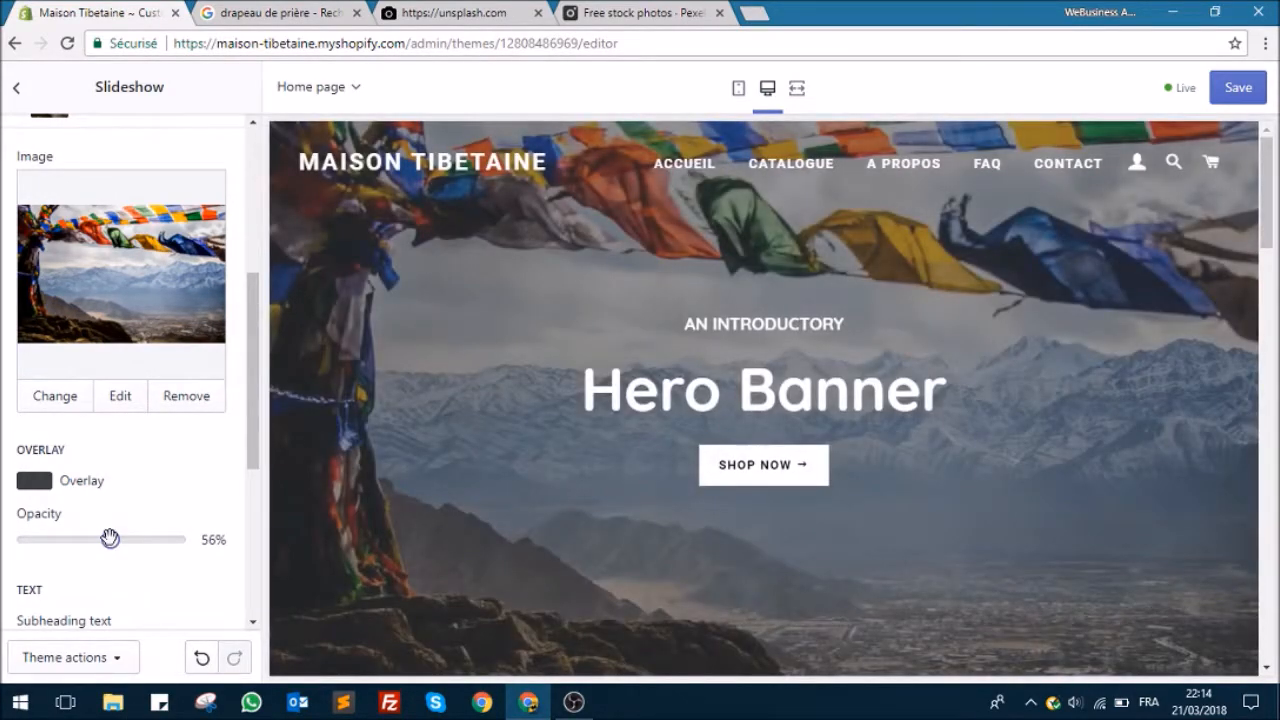
drag(110, 539, 45, 539)
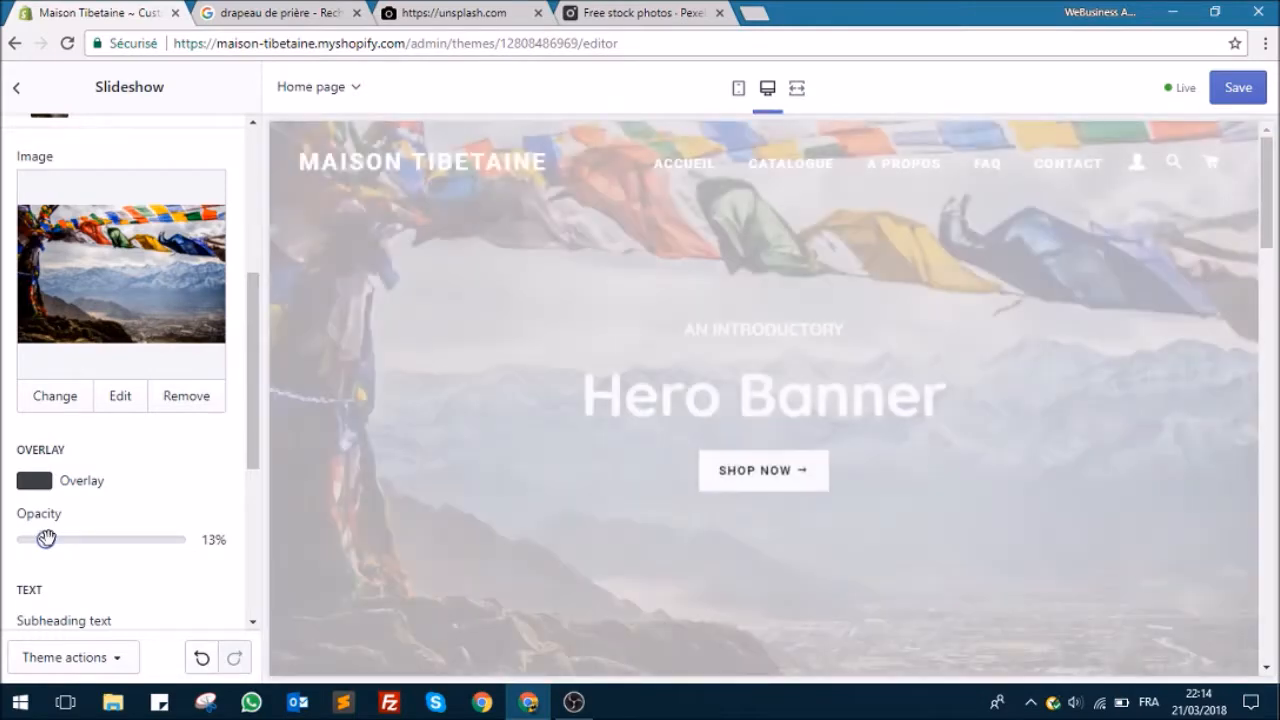
Step: Replace the slide's subheading text with "Namaste"
scroll(99, 497, down, 1)
scroll(99, 497, down, 1)
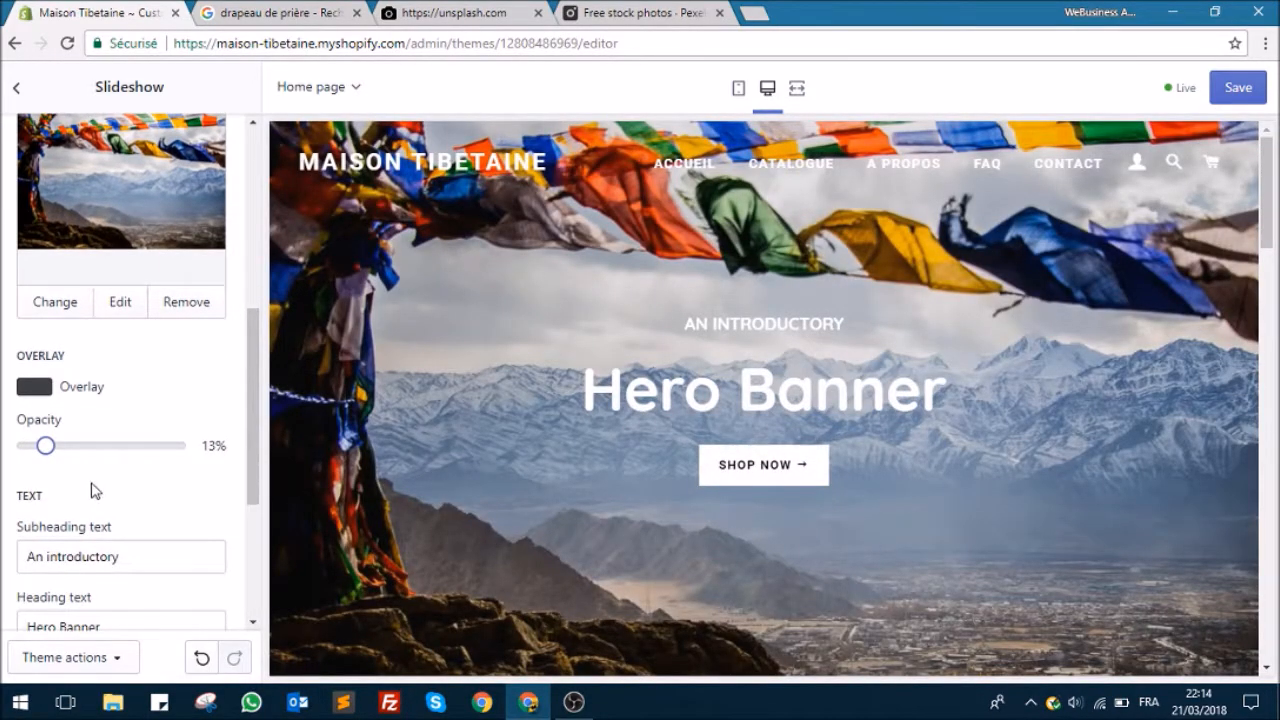
scroll(88, 488, down, 2)
click(122, 462)
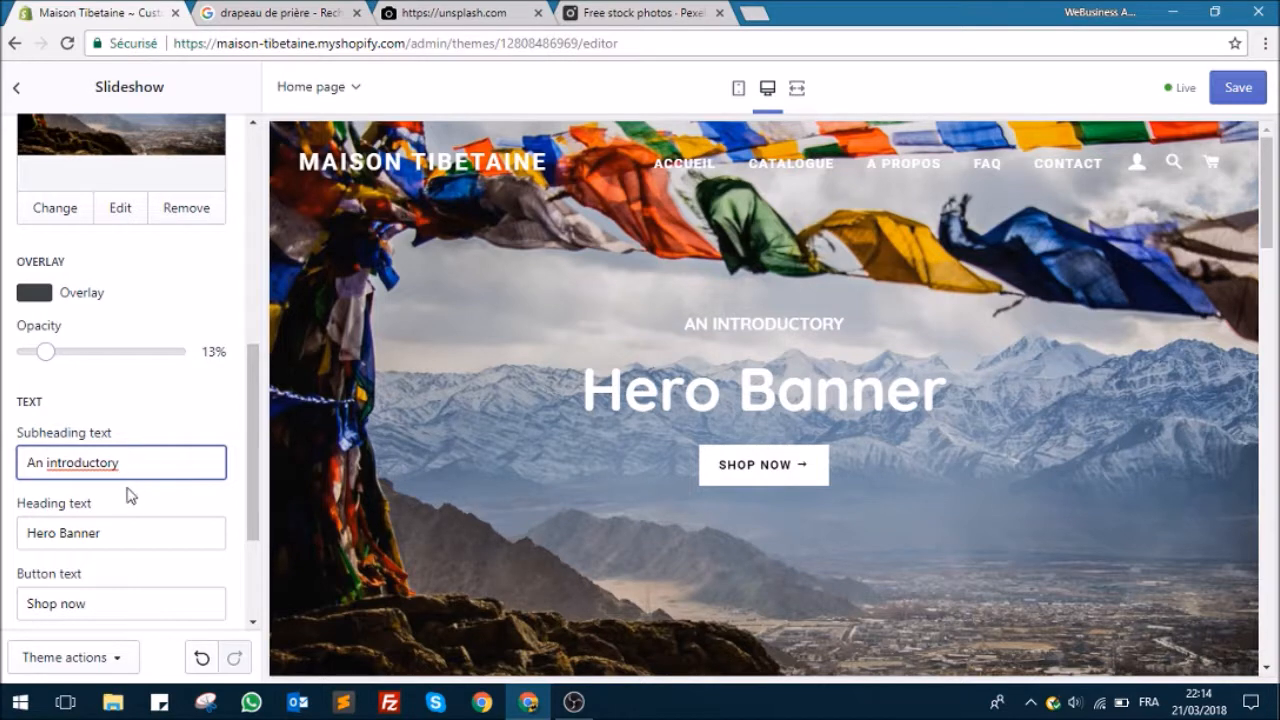
drag(139, 464, 2, 474)
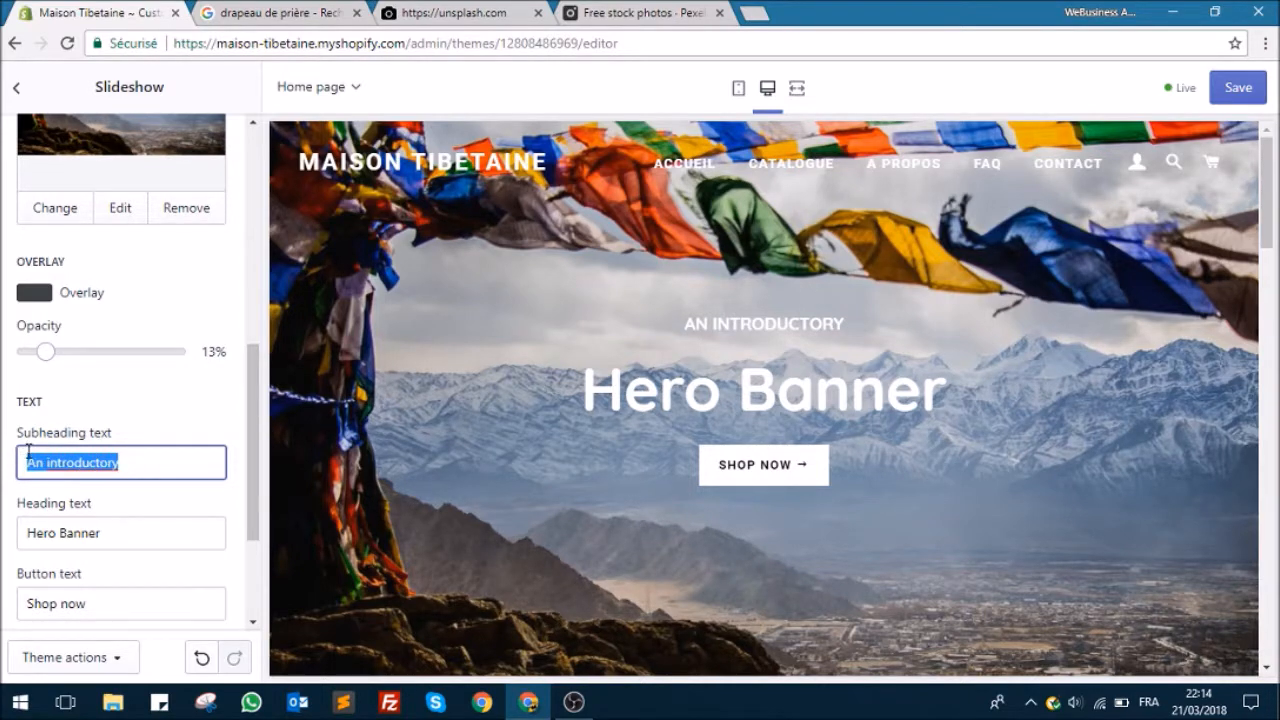
text(Nam)
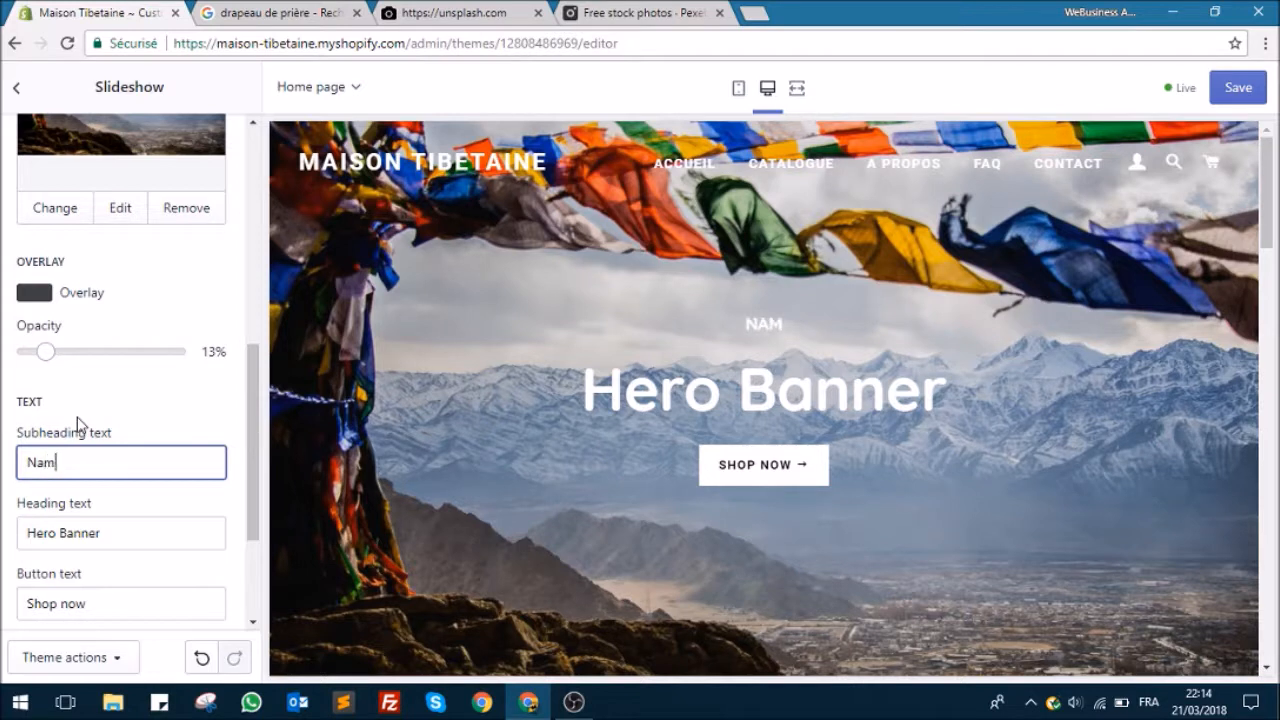
text(aste)
key(BackSpace)
text(e)
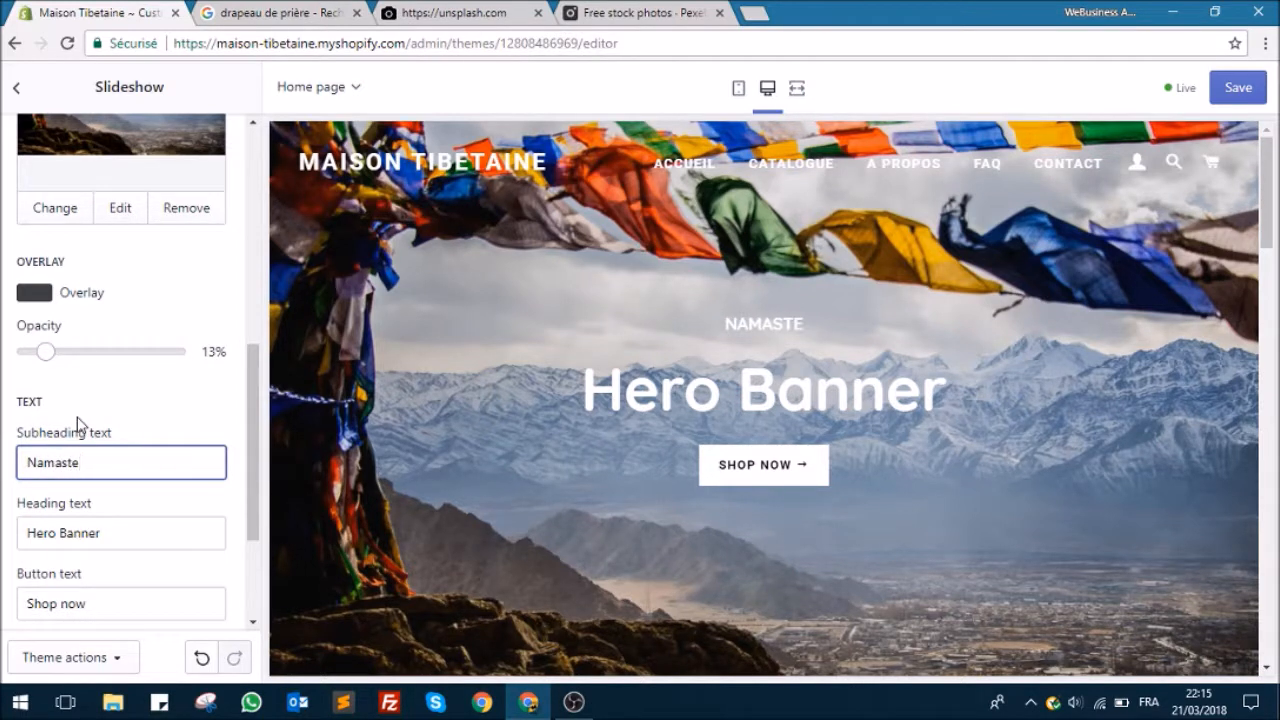
Step: Clear the placeholder "Hero Banner" from the slide's heading text to make room for a new heading
click(135, 531)
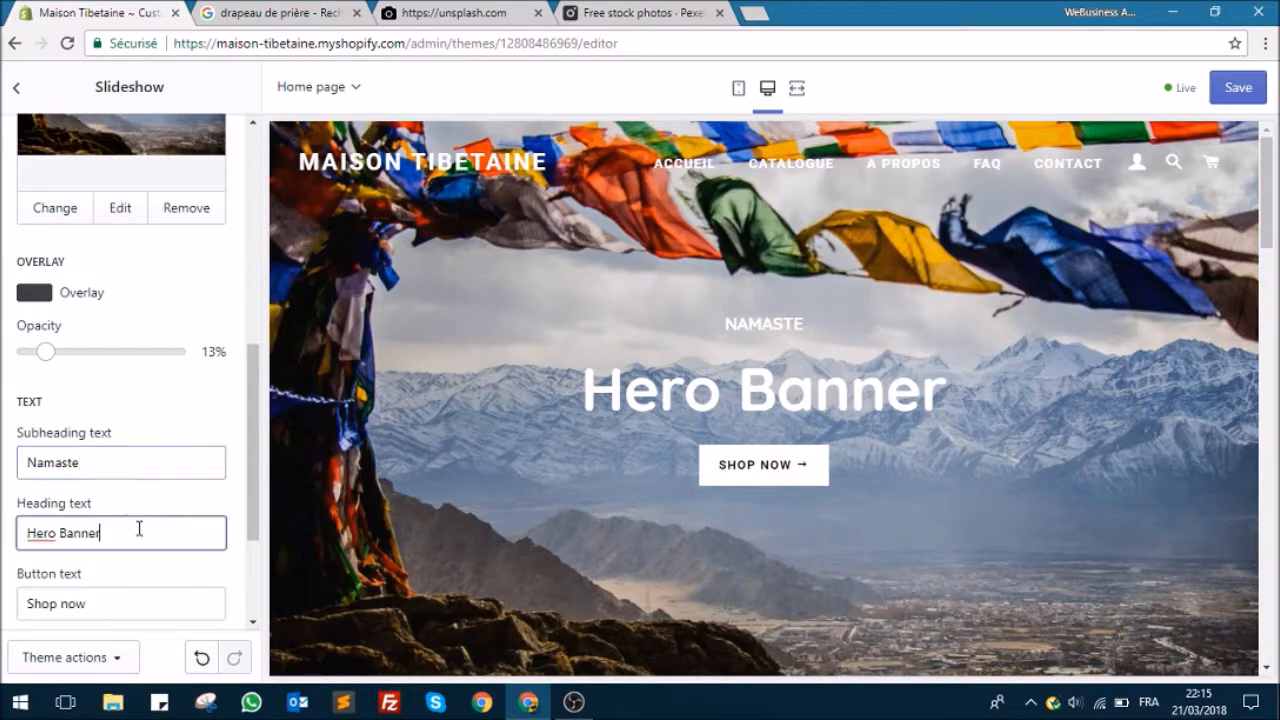
scroll(175, 440, down, 2)
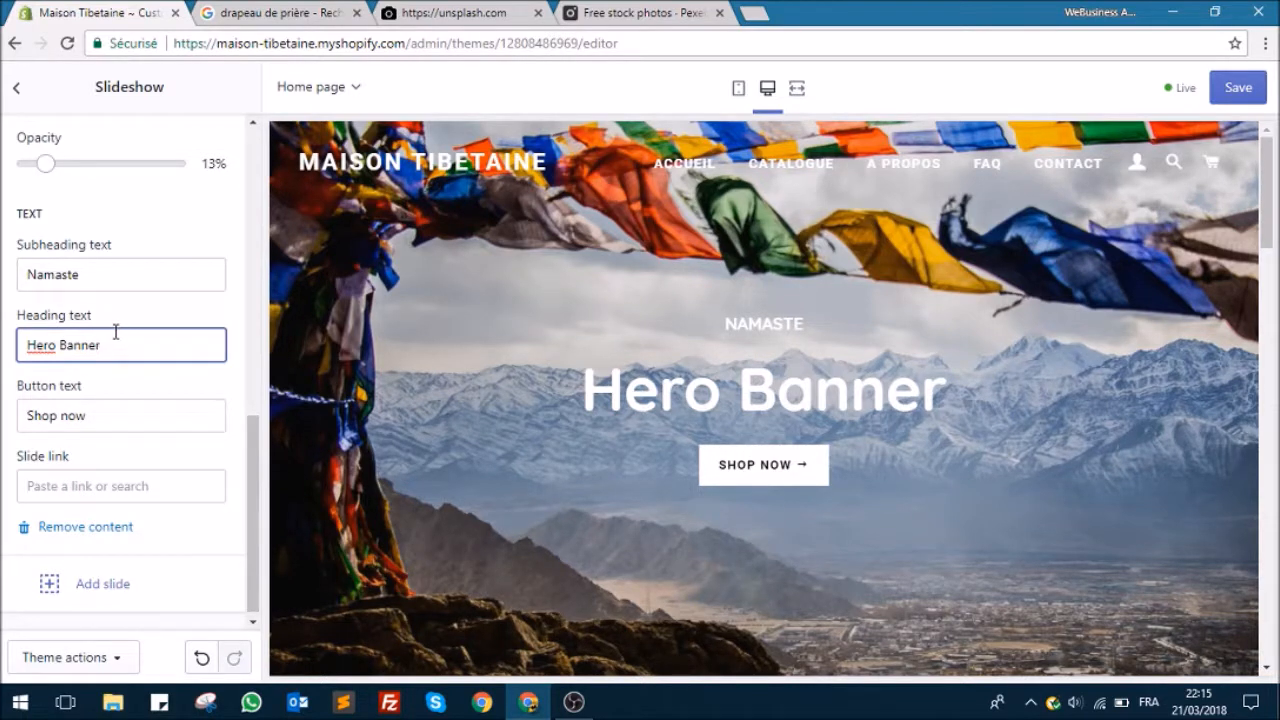
drag(128, 351, 7, 345)
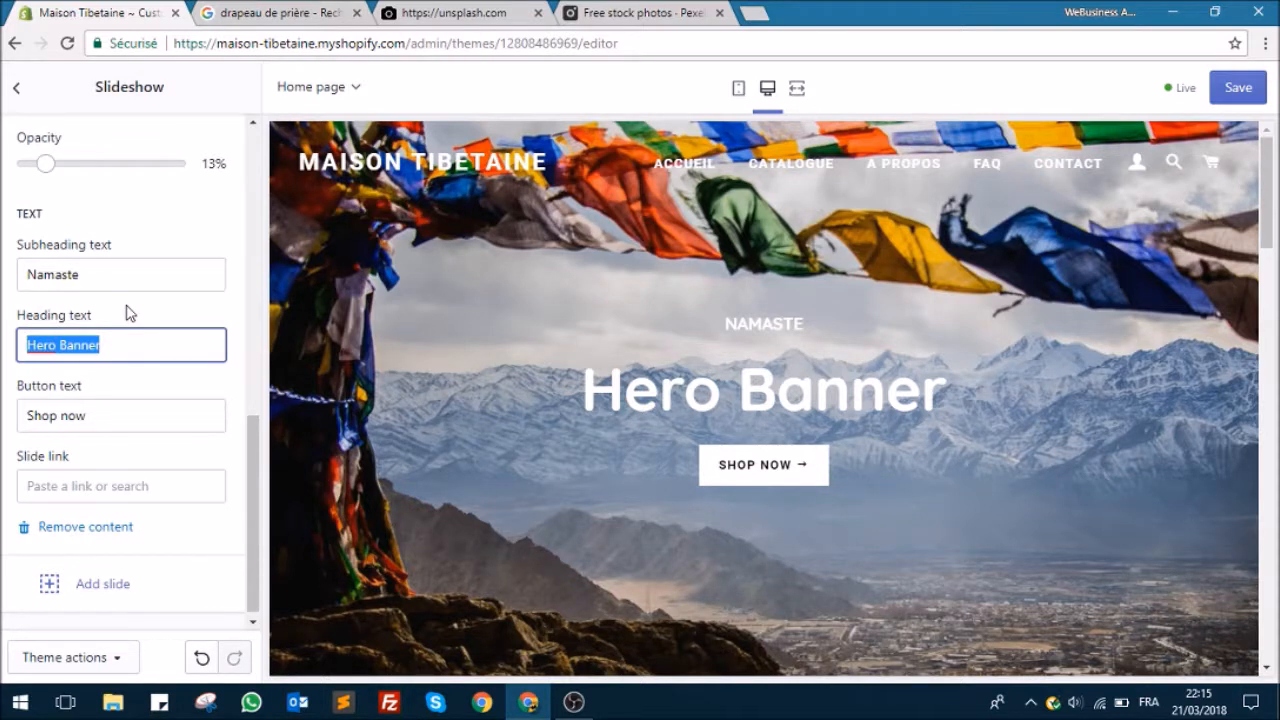
text(Sta)
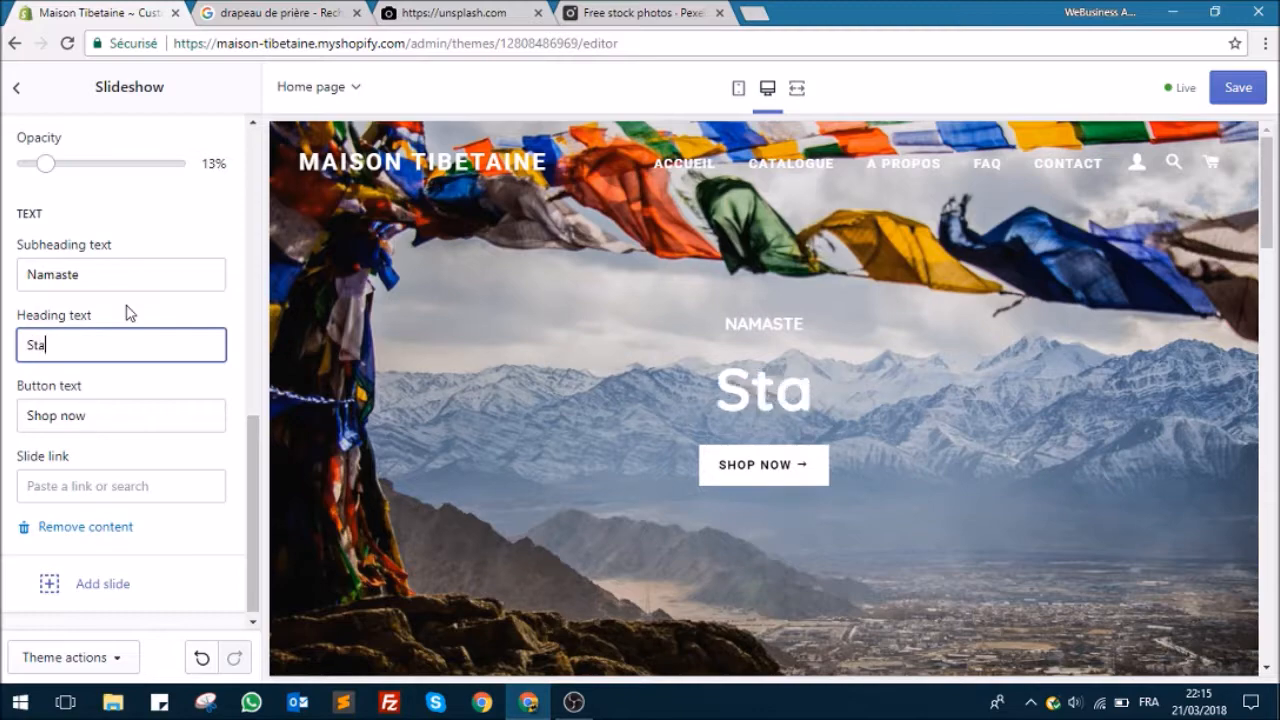
key(BackSpace)
key(BackSpace)
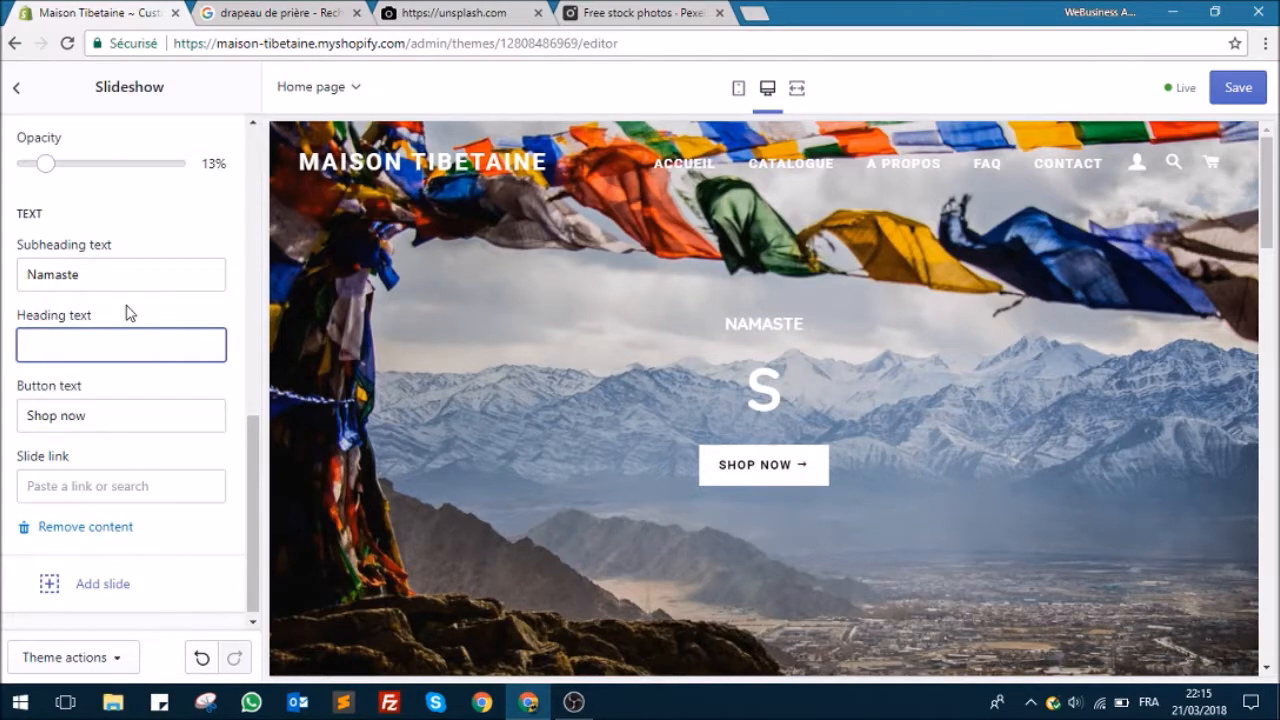
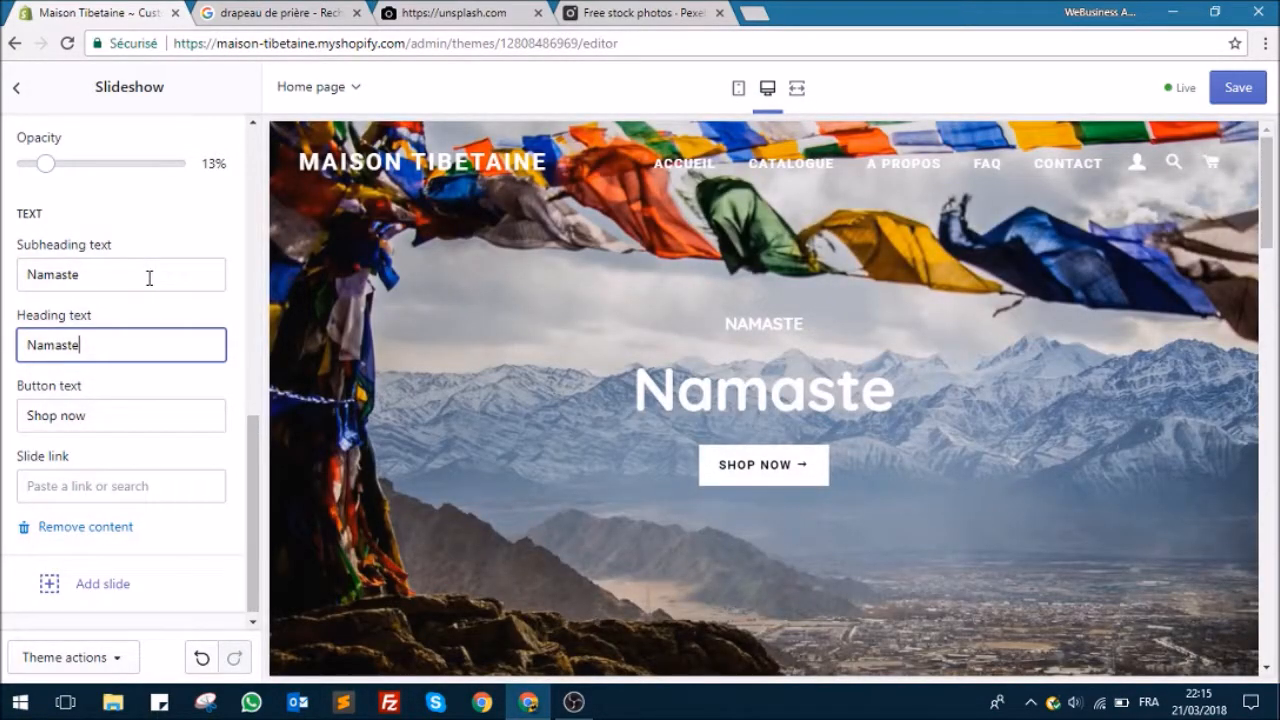
Step: Clear the slide's subheading text so that only the heading carries "Namaste"
click(149, 278)
drag(119, 277, 5, 278)
key(BackSpace)
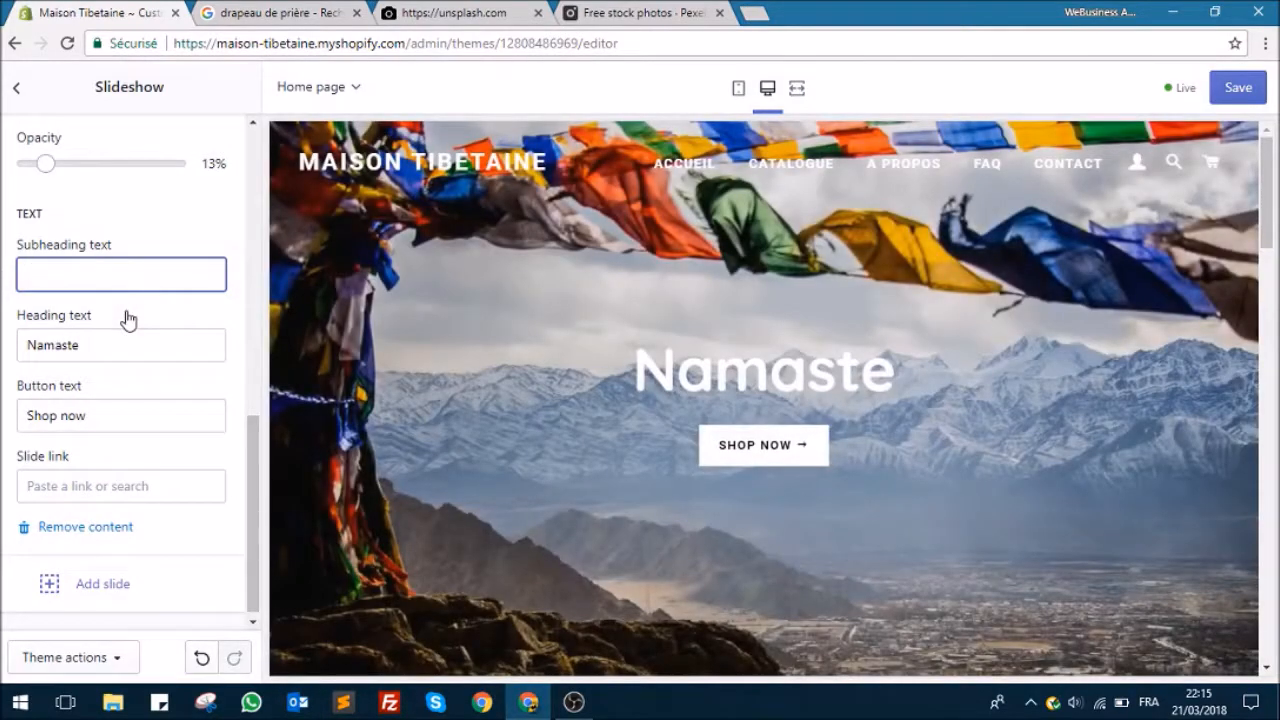
Step: Replace the slide's button text with "Voir les collections"
click(126, 416)
drag(106, 414, 24, 401)
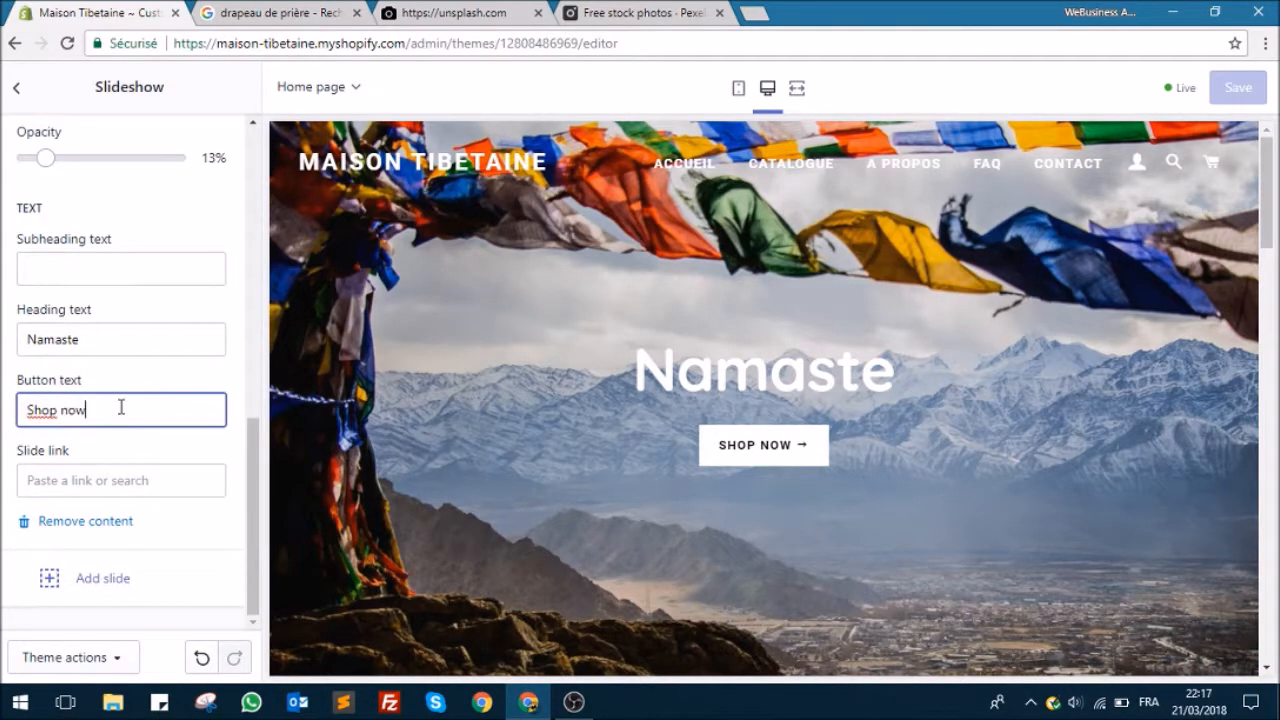
triple_click(32, 418)
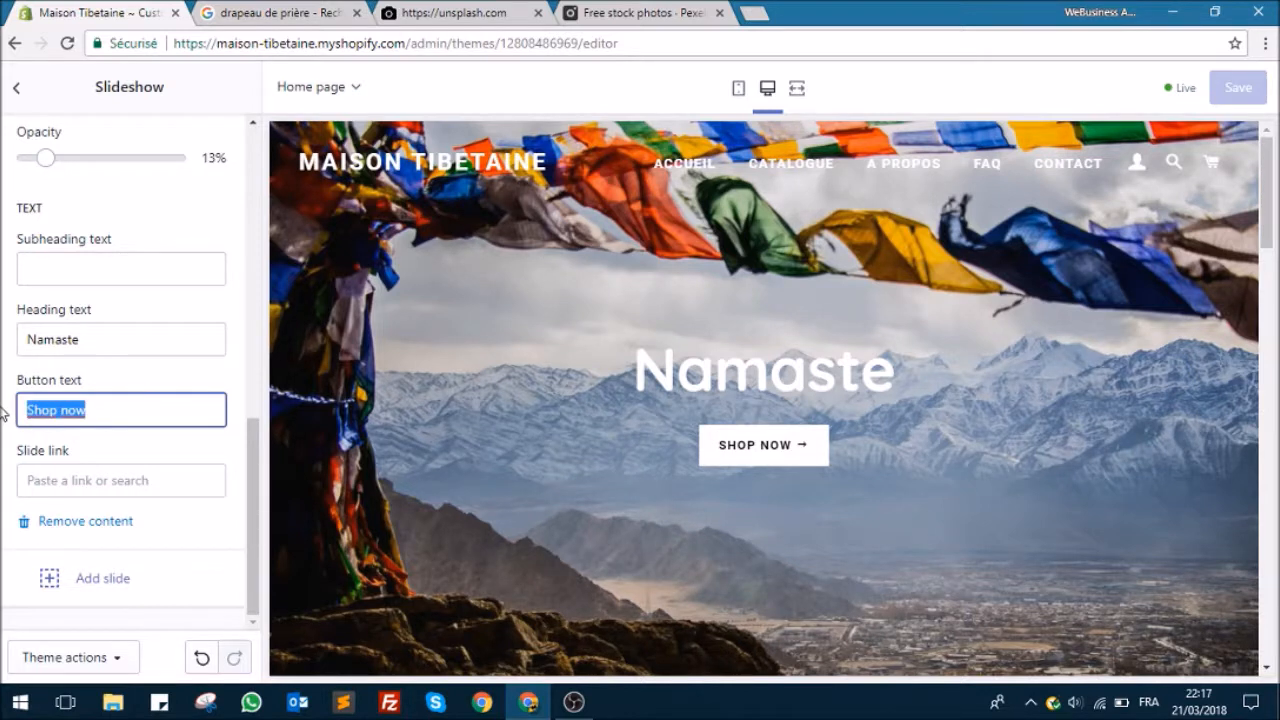
text(Voir les collections)
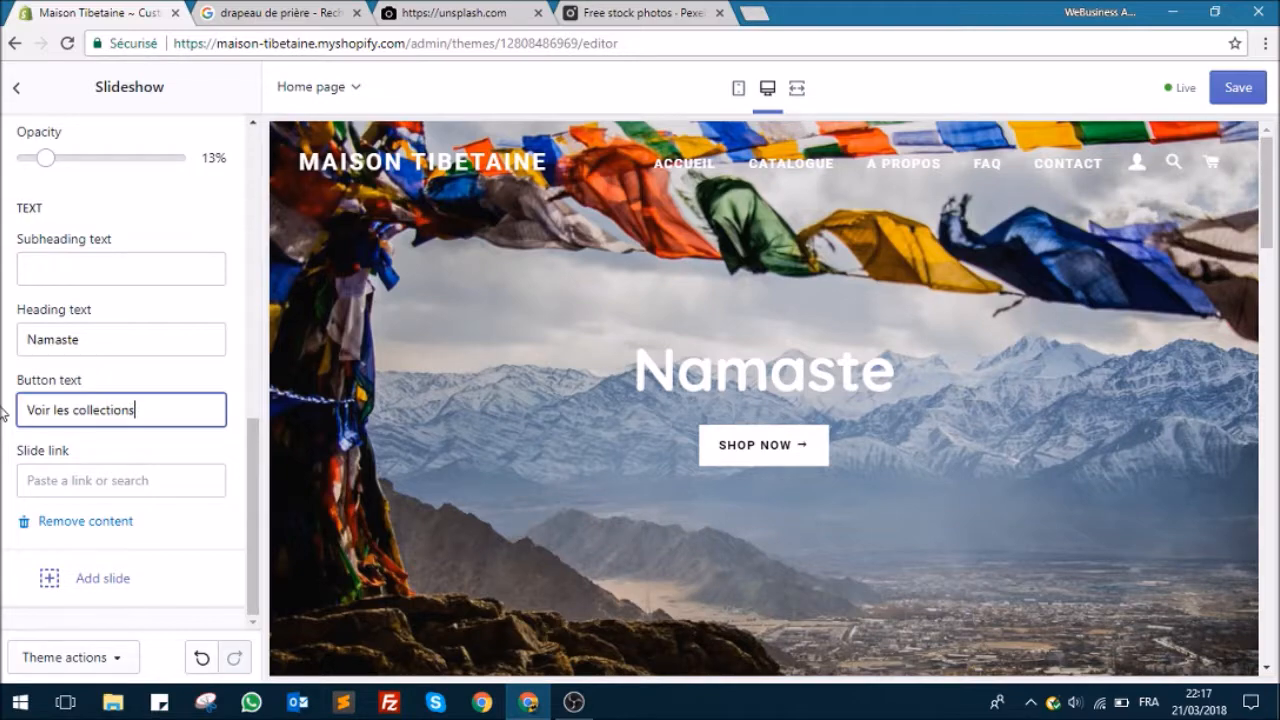
Step: Link the slide's button to All Collections and save the theme changes
click(108, 481)
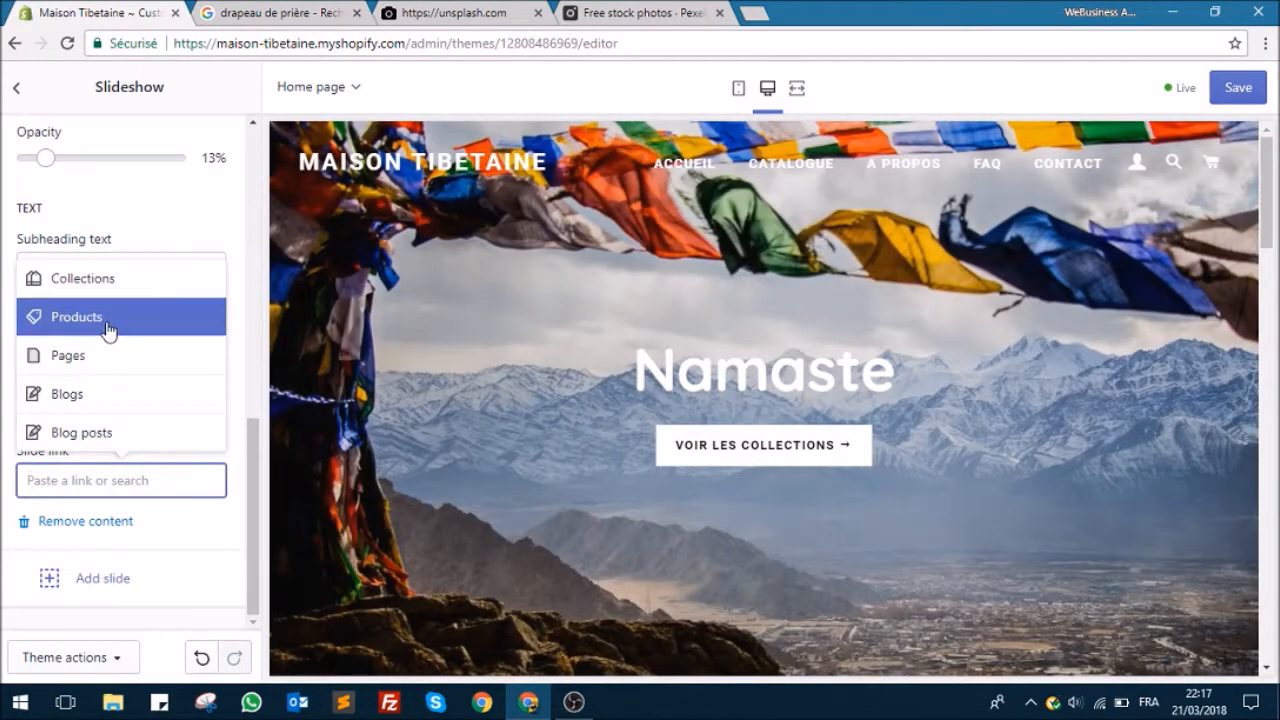
click(104, 297)
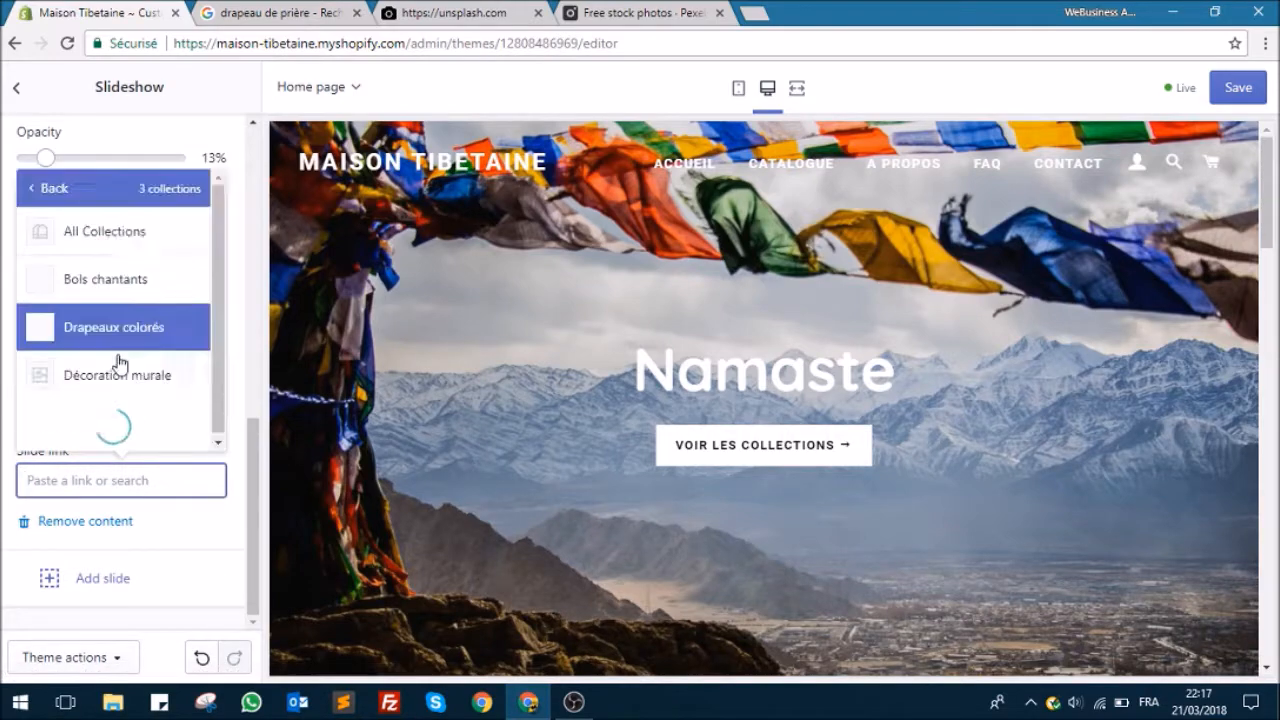
click(132, 297)
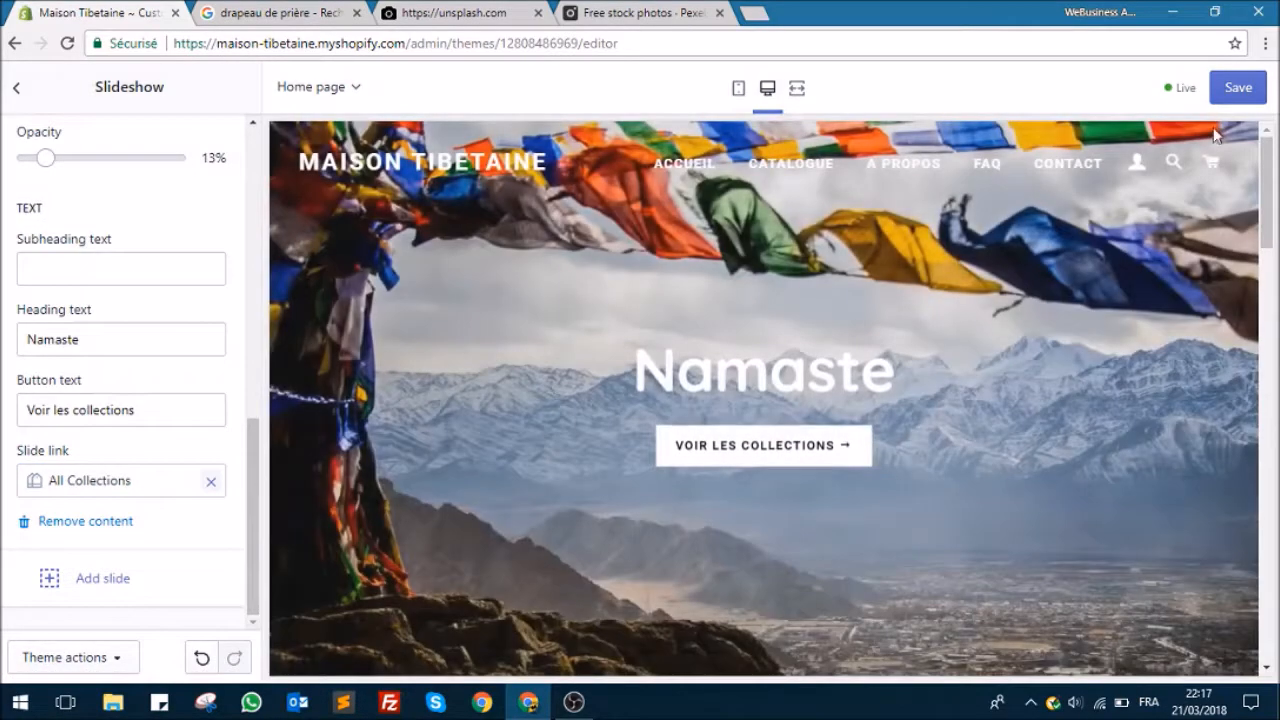
click(1236, 88)
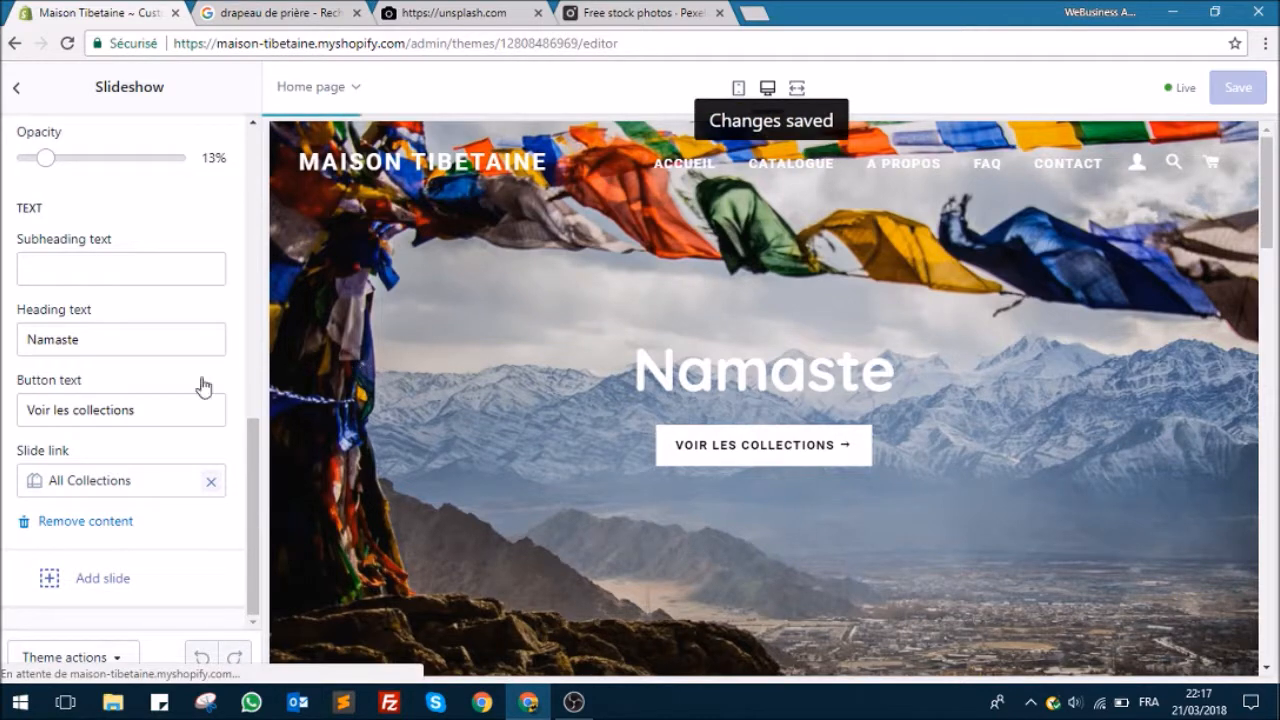
Step: Leave the slideshow settings and move the Image with text section directly below the Slideshow, above Featured collection
scroll(180, 390, up, 2)
scroll(180, 390, down, 2)
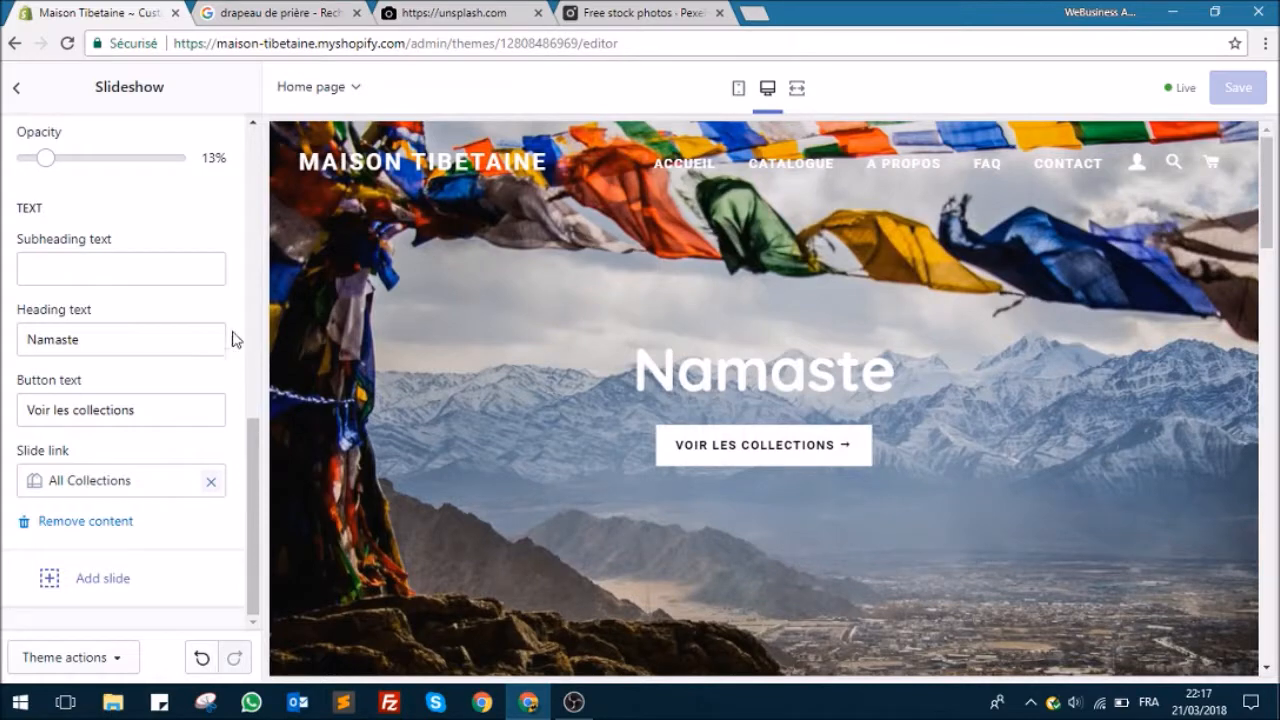
scroll(214, 266, up, 8)
click(18, 93)
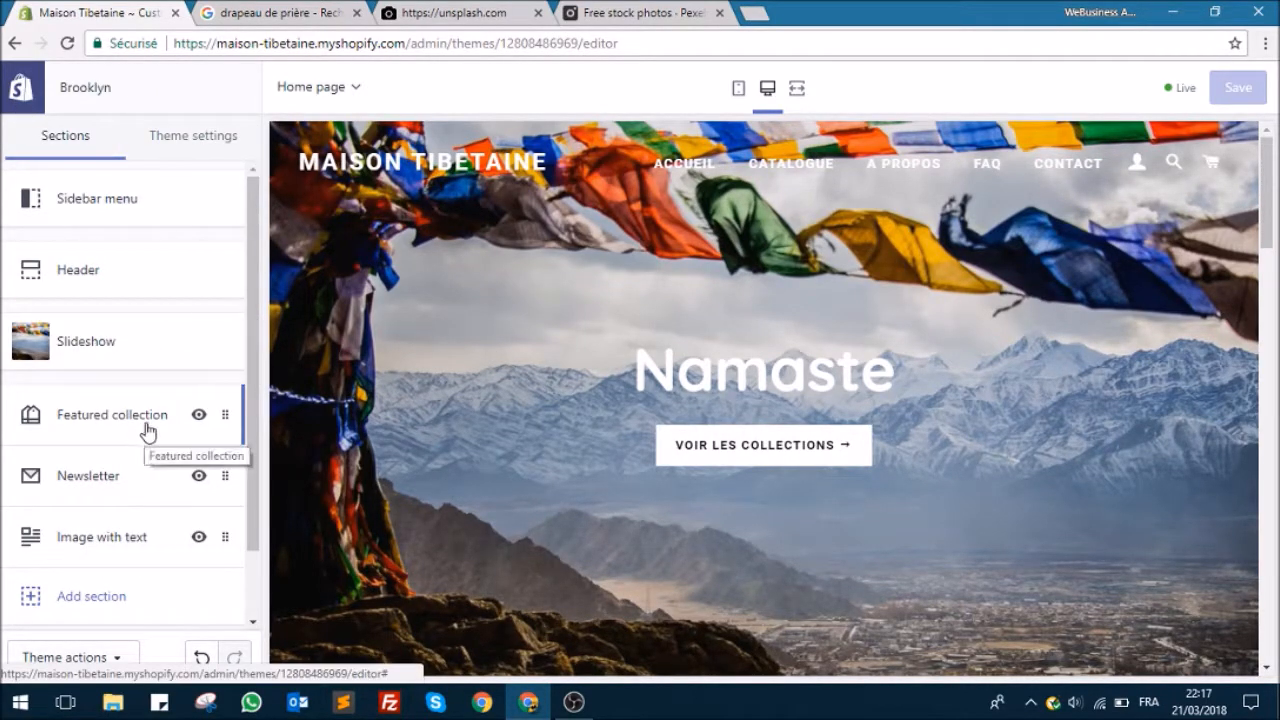
scroll(148, 430, down, 1)
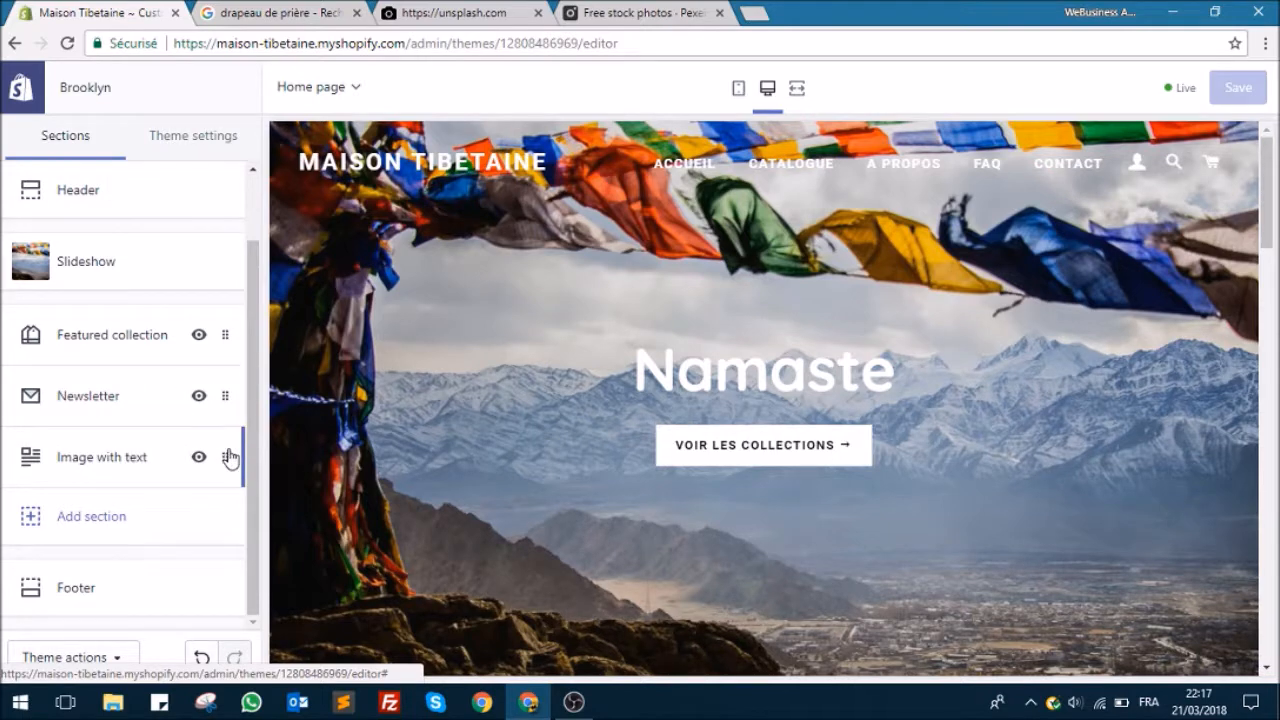
scroll(454, 390, down, 5)
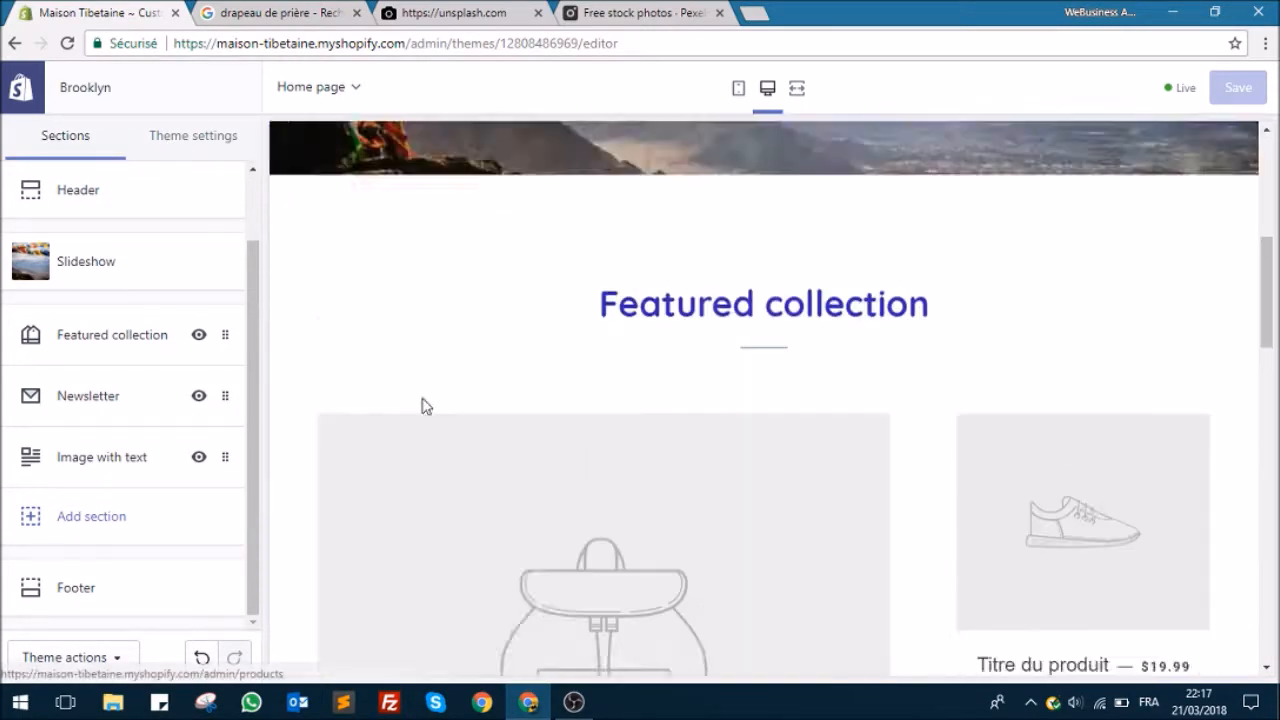
scroll(415, 403, up, 5)
drag(222, 457, 213, 327)
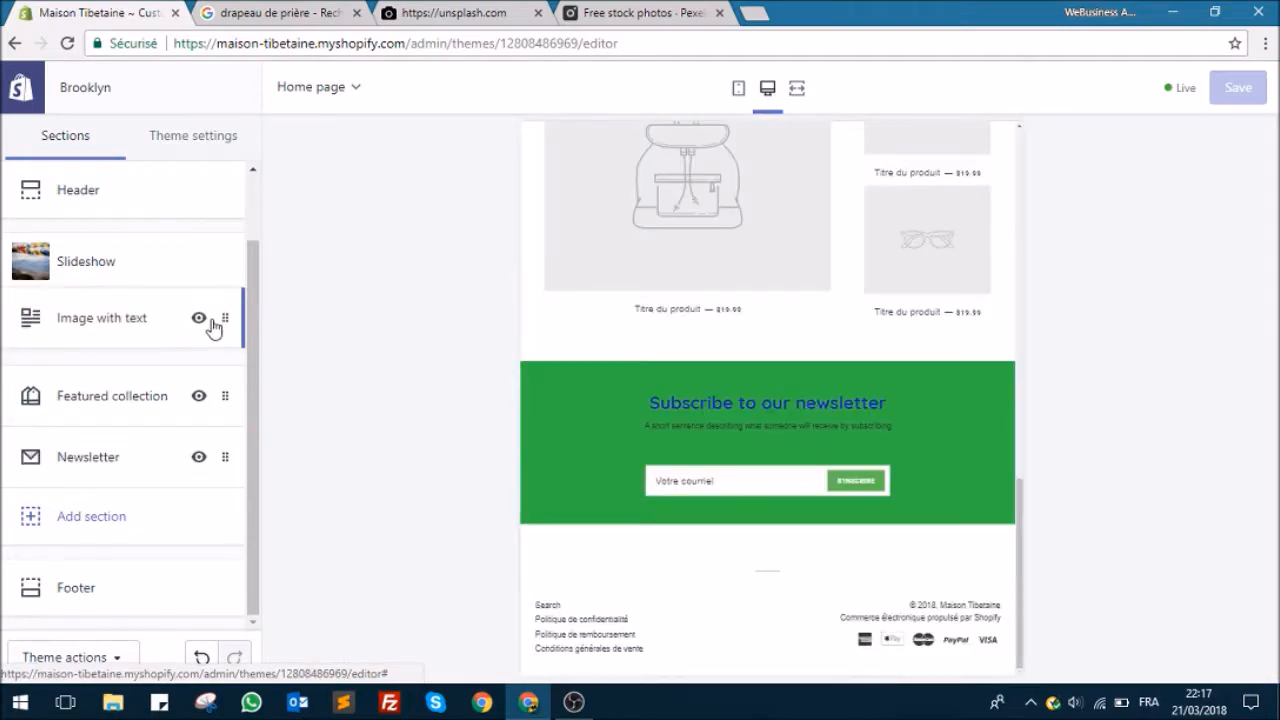
Step: Upload monk-hands-faith-person-45178.jpeg from the design folder and apply it as the Image with text section's image
click(122, 322)
click(128, 290)
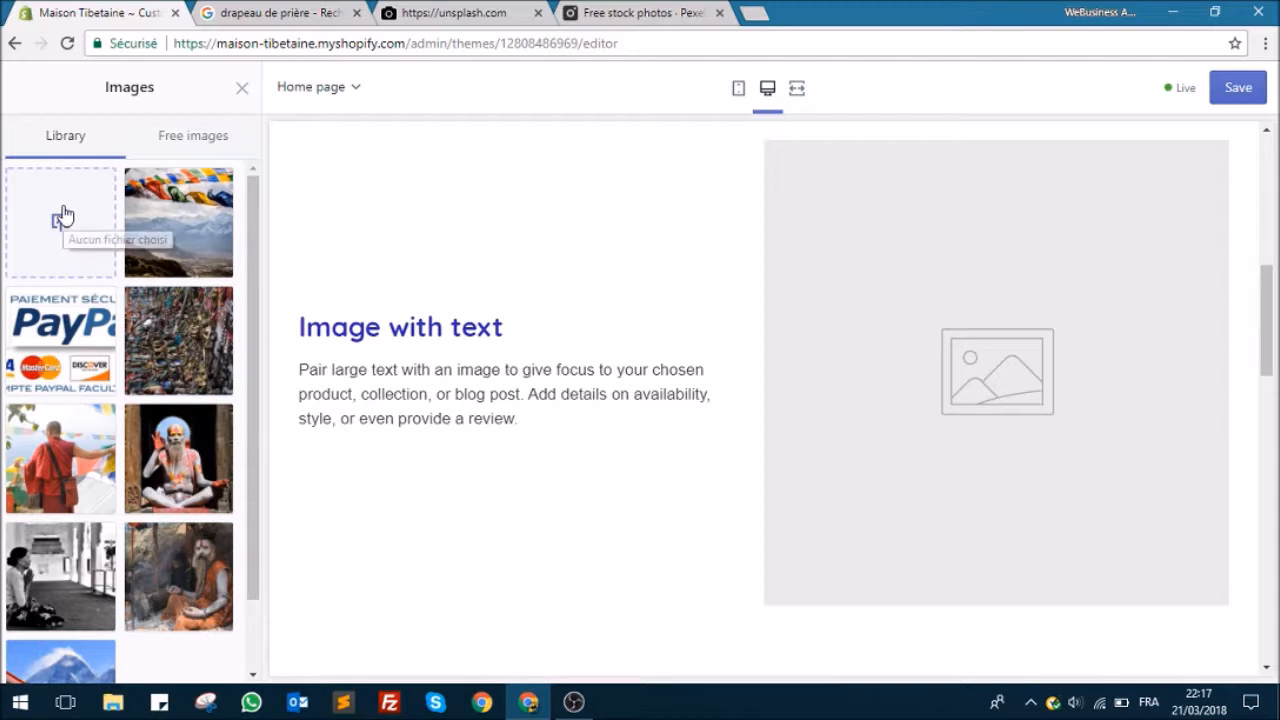
click(62, 214)
click(436, 220)
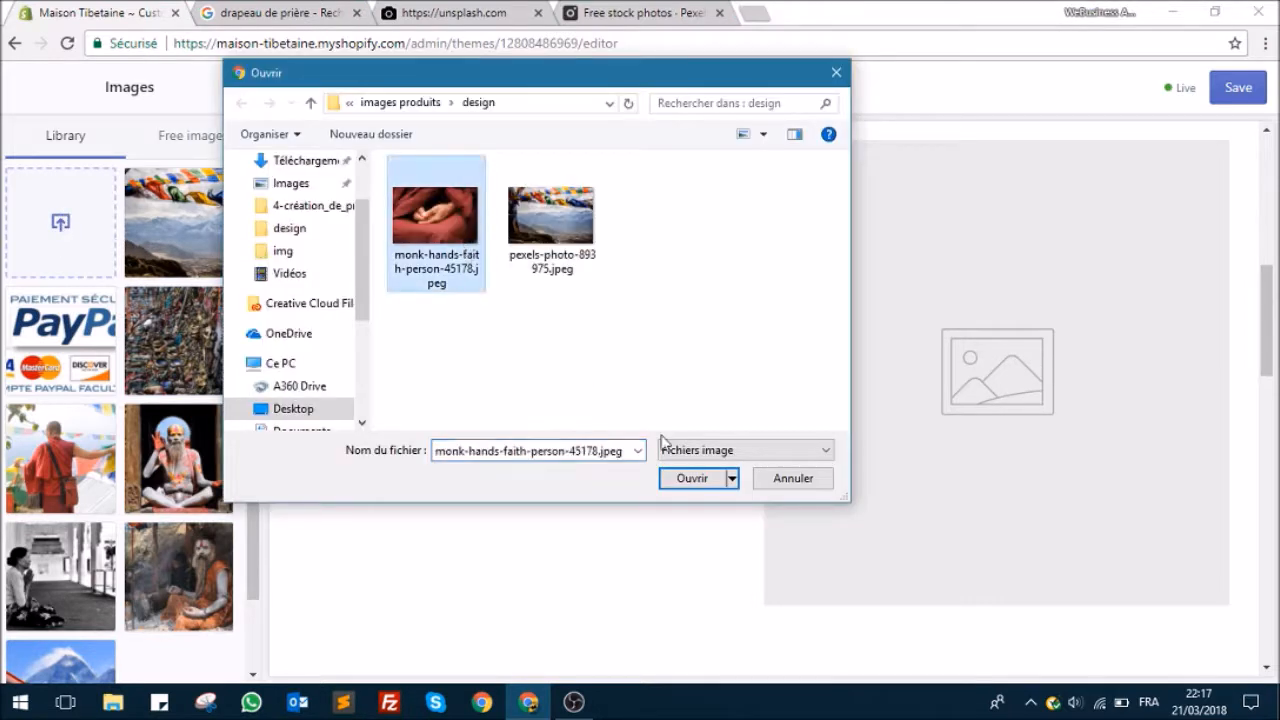
click(691, 482)
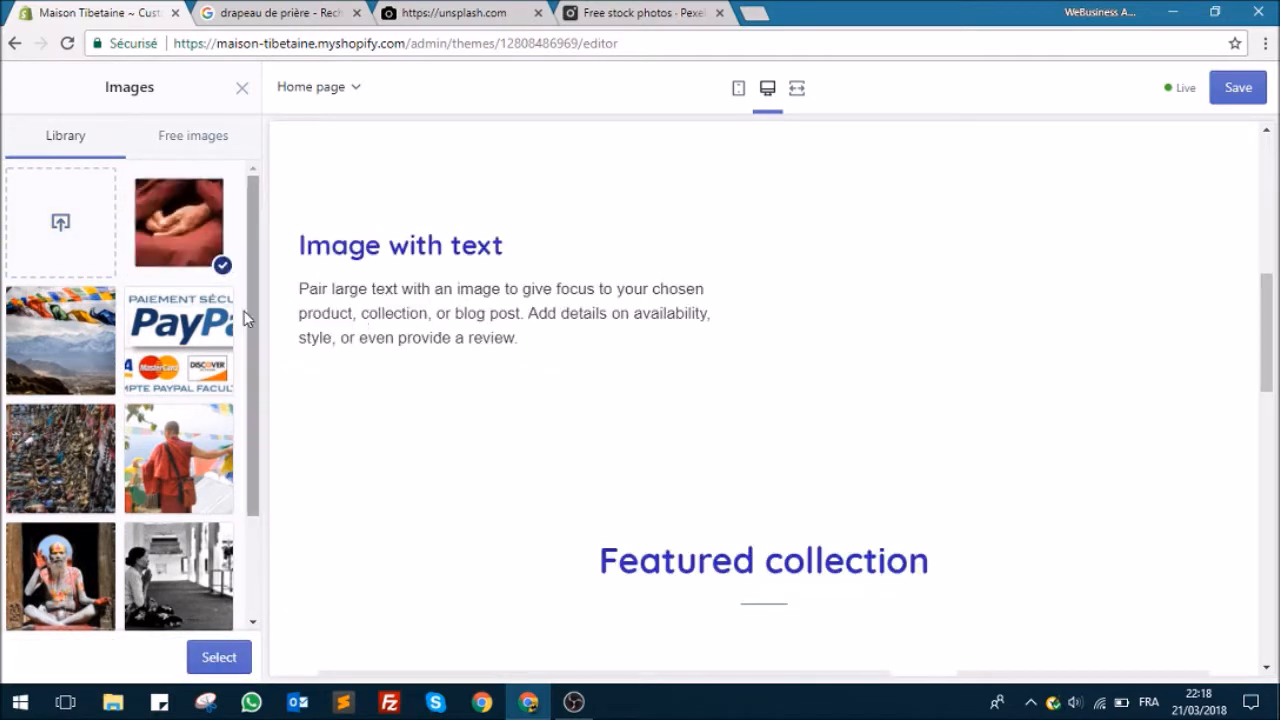
scroll(785, 402, up, 2)
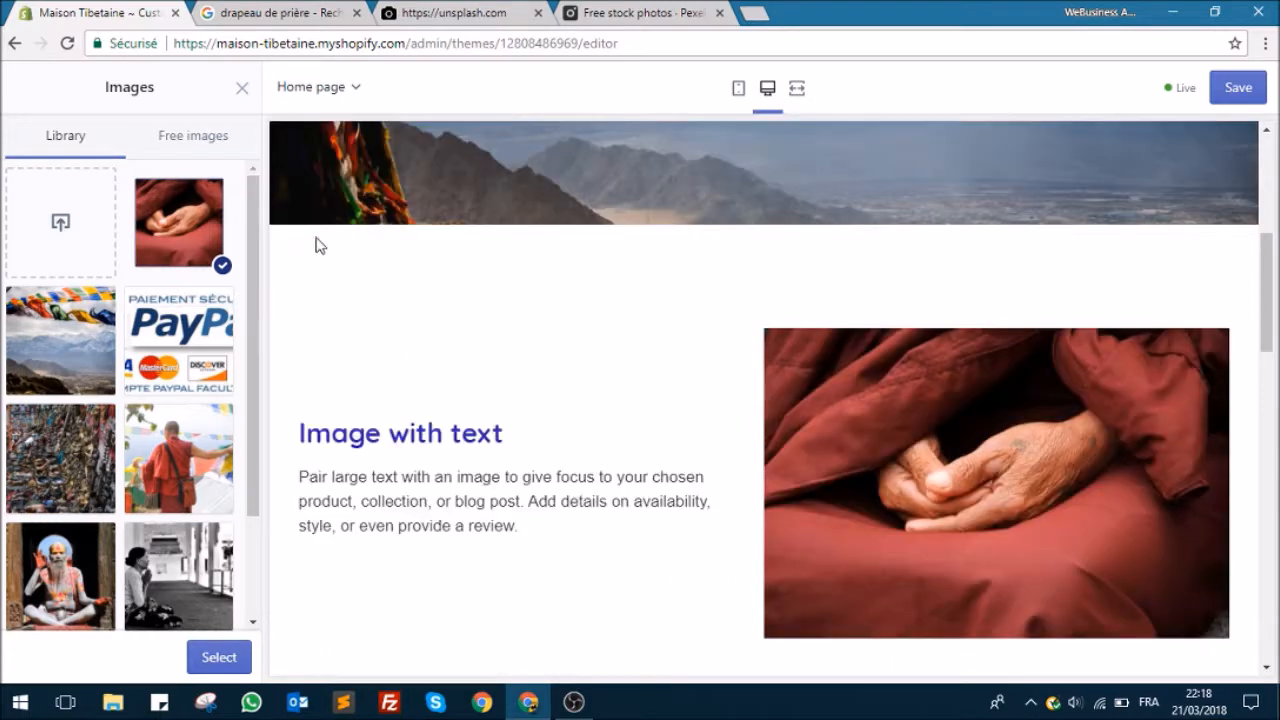
scroll(435, 385, down, 2)
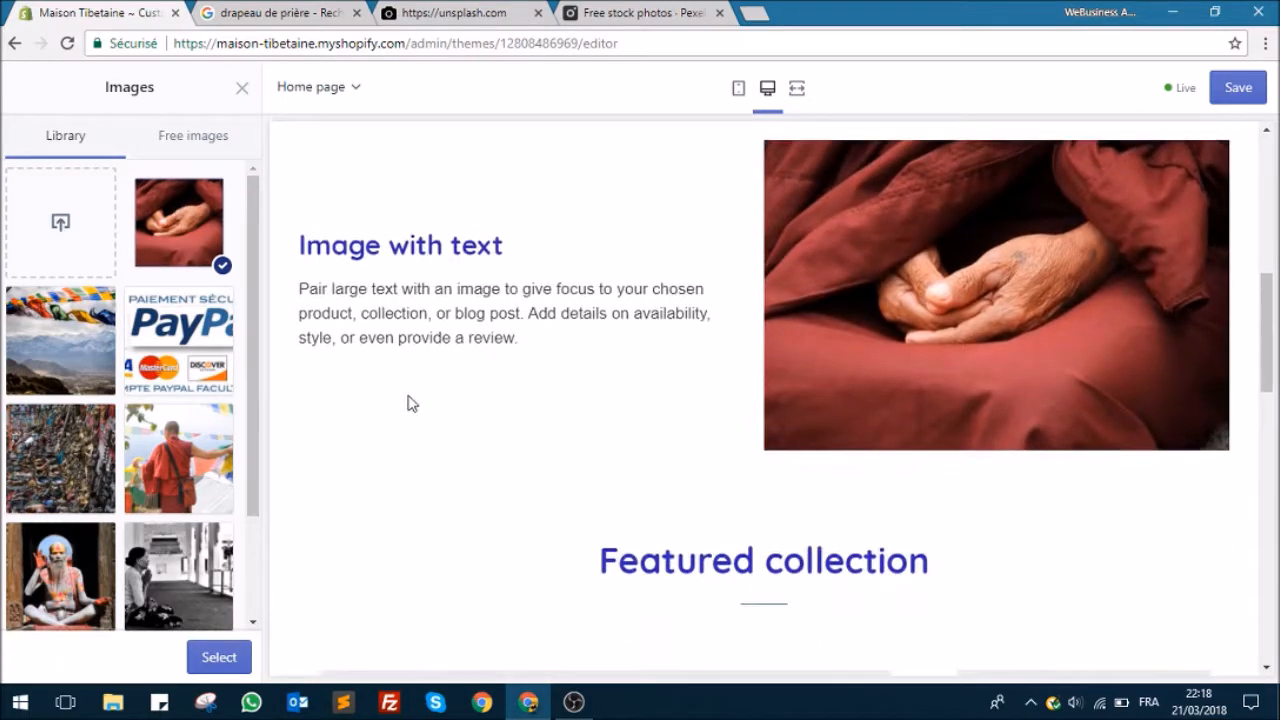
click(218, 657)
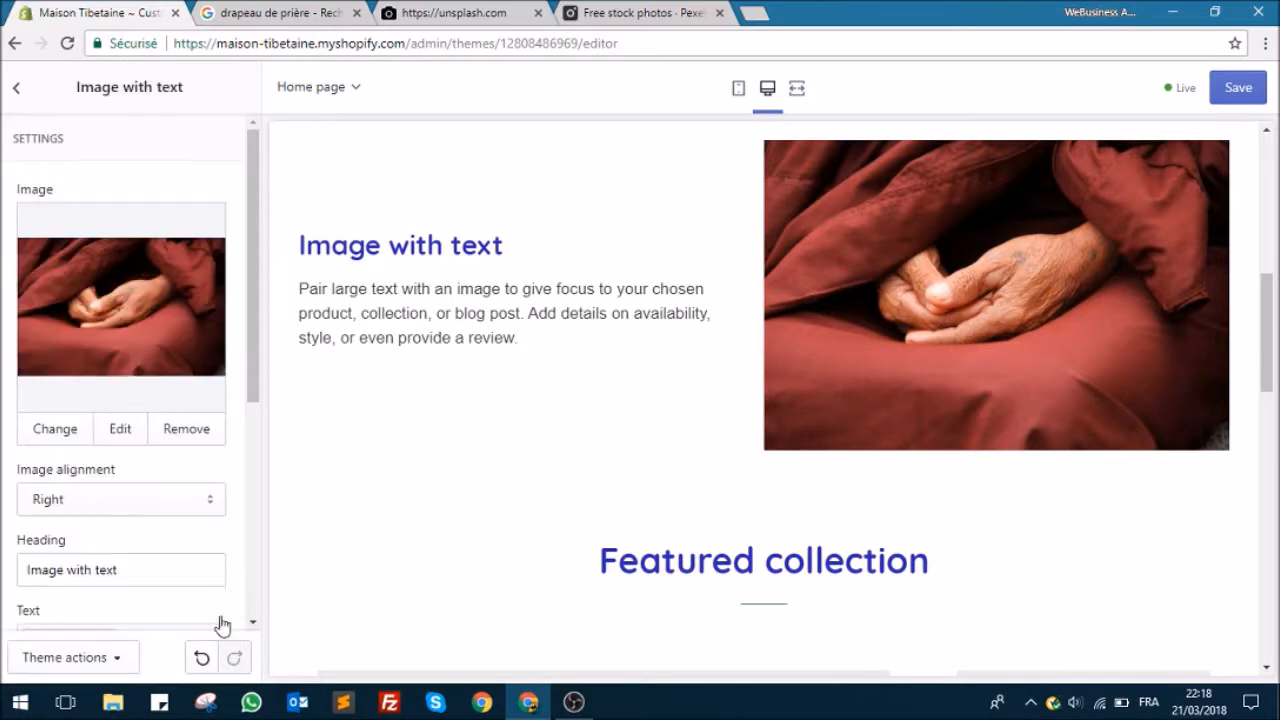
Step: Compare Left and Right image alignment for the Image with text section and settle on Left
scroll(200, 500, down, 2)
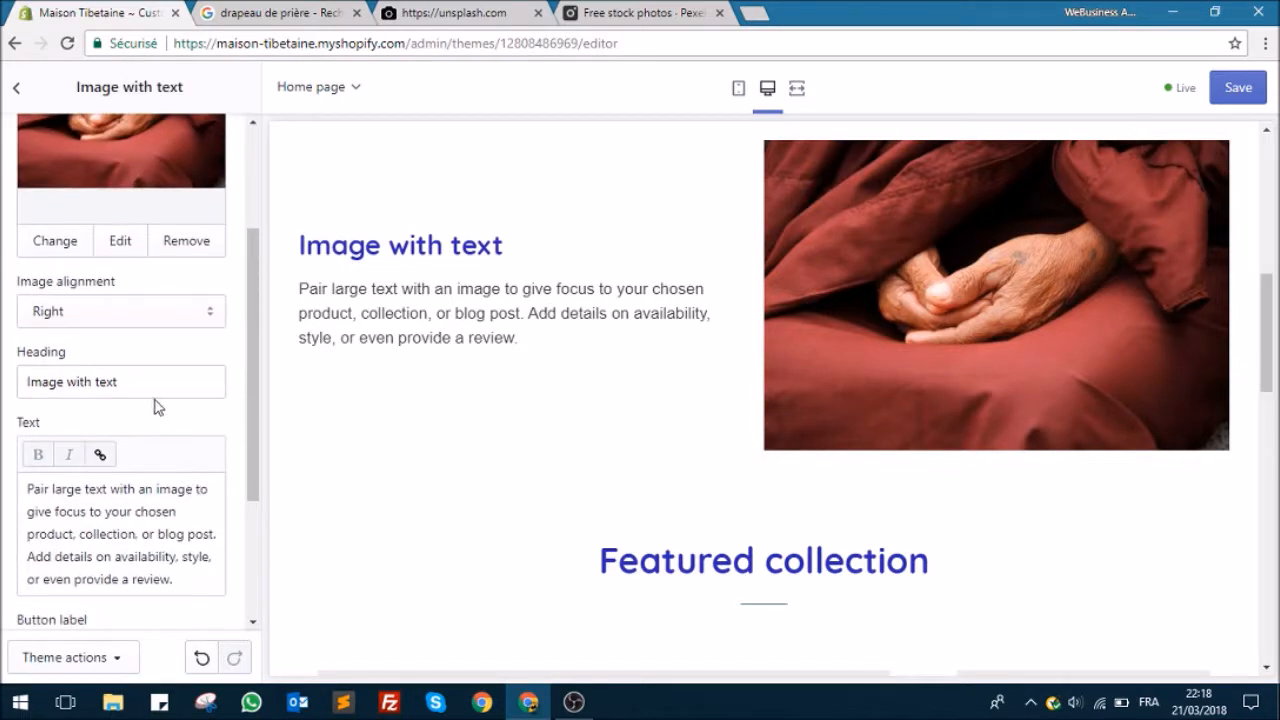
triple_click(157, 381)
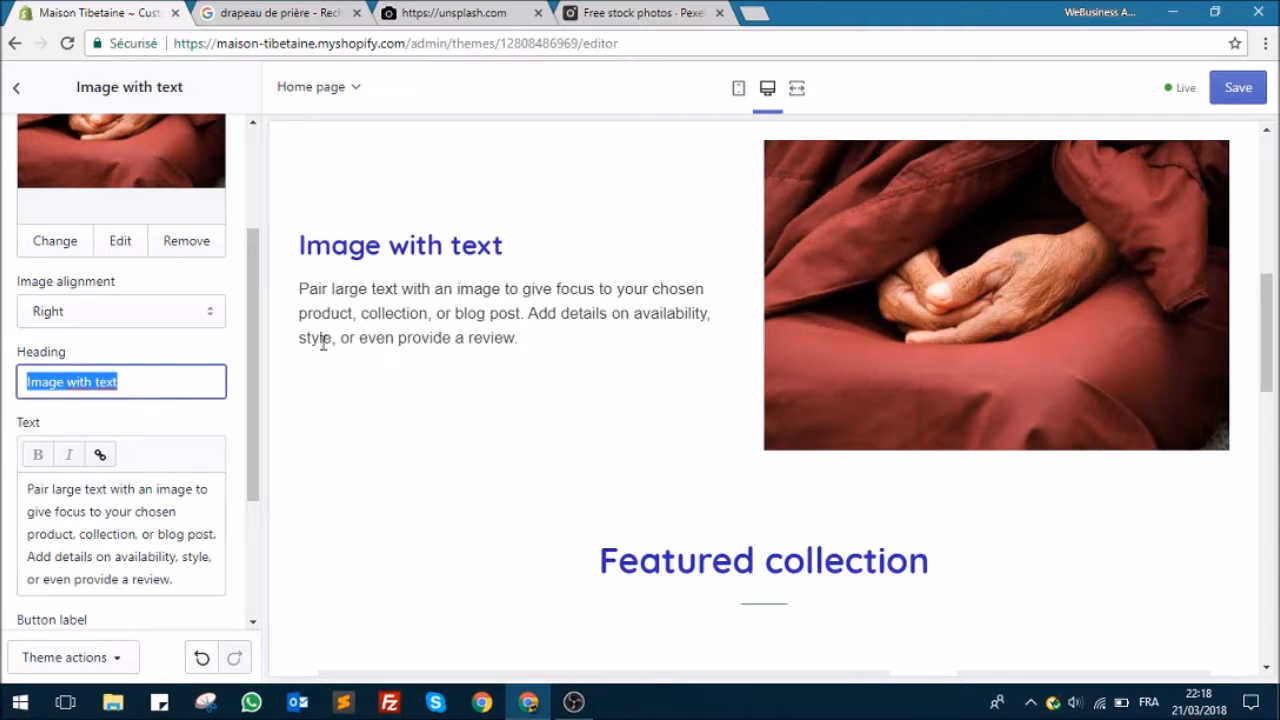
scroll(322, 343, up, 2)
click(177, 309)
click(145, 334)
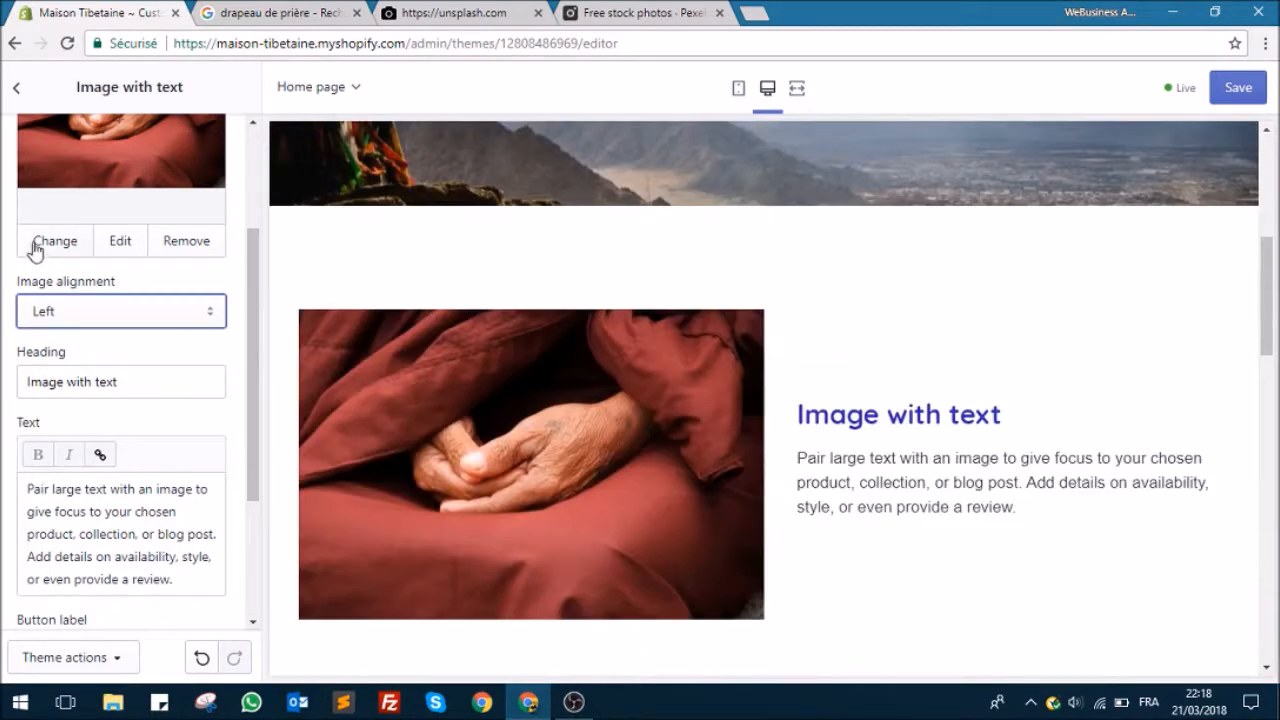
click(98, 309)
click(71, 352)
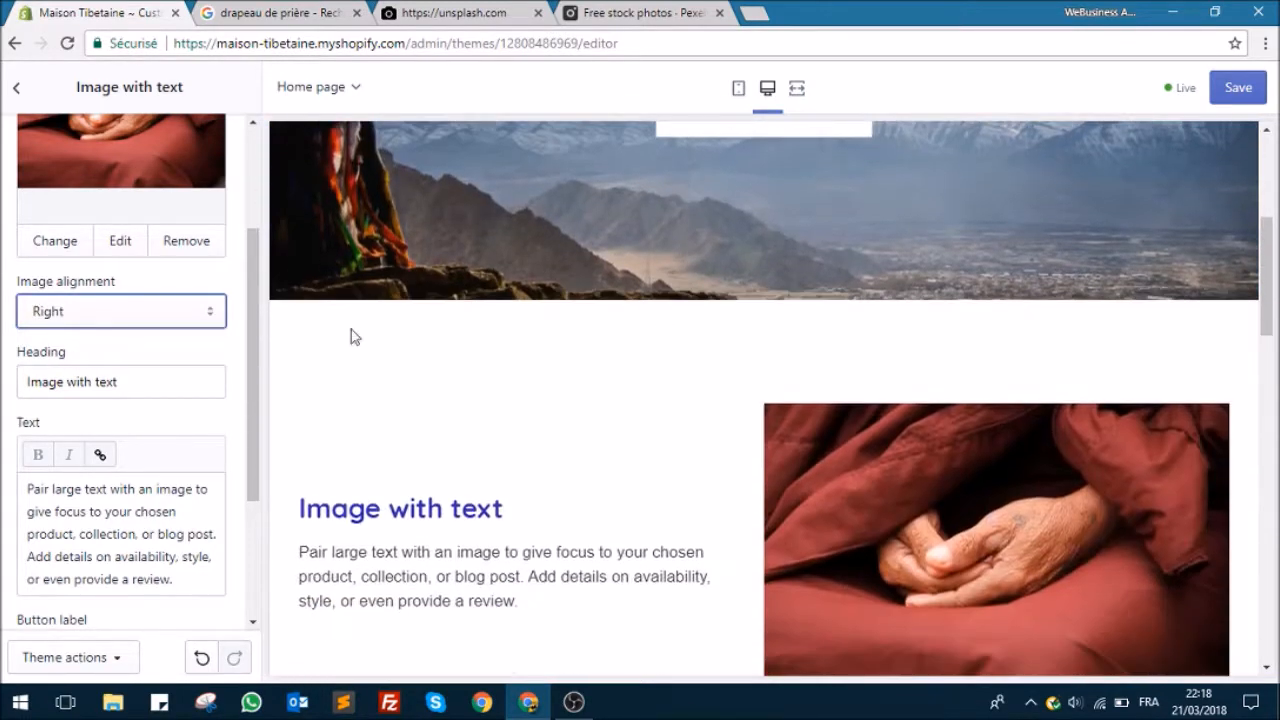
click(175, 318)
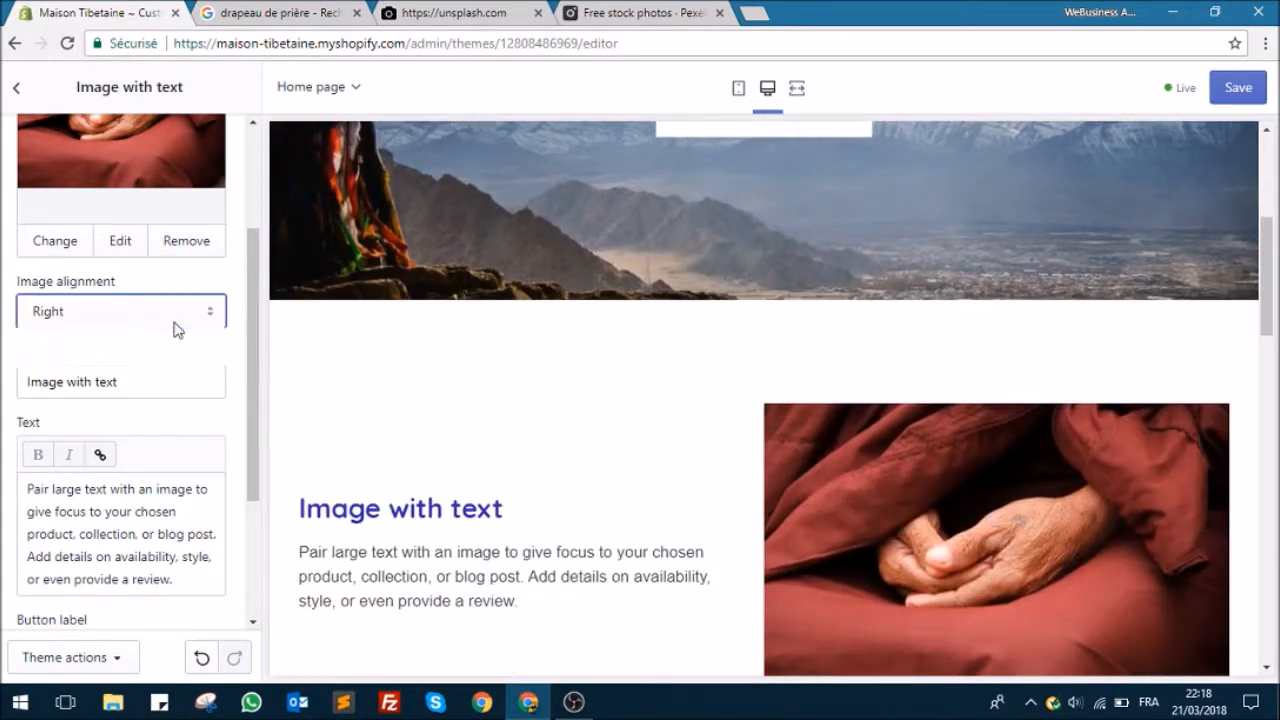
click(100, 337)
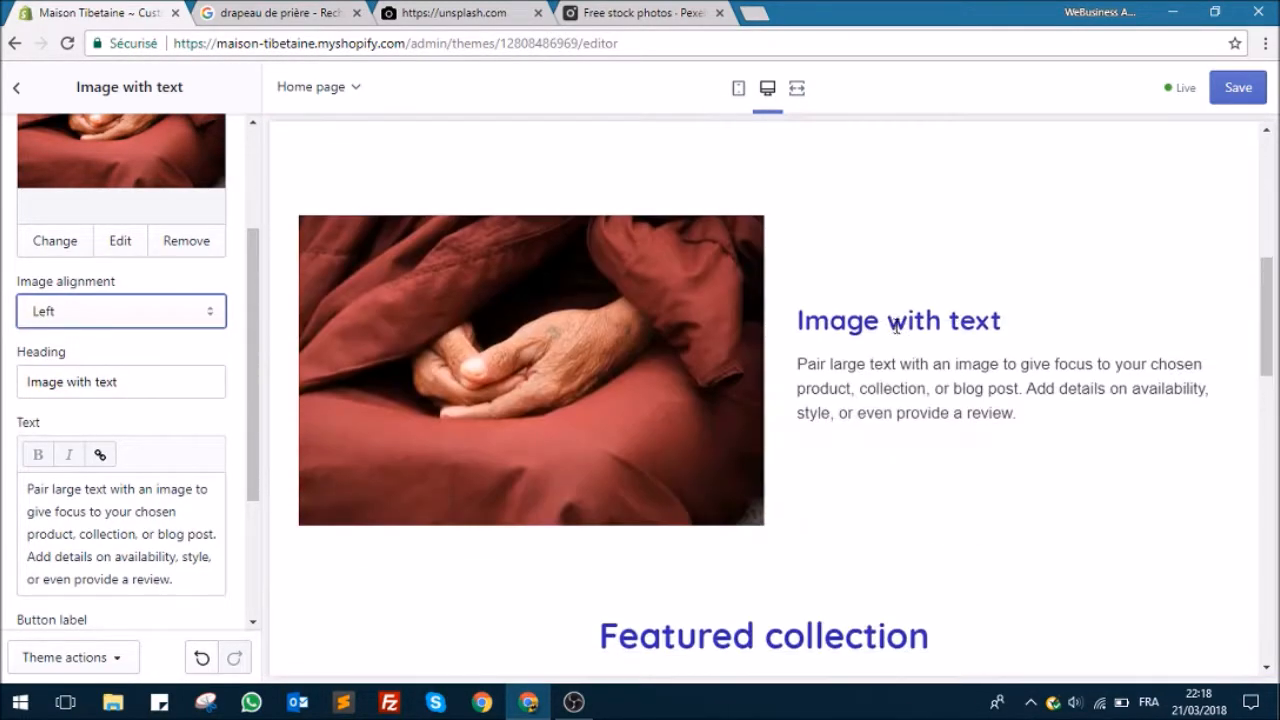
Step: Set the section's heading to "Eclairez l'Himalaya" and its text to a French paragraph about 30% of profits funding solar panels in Himalayan towns
triple_click(125, 379)
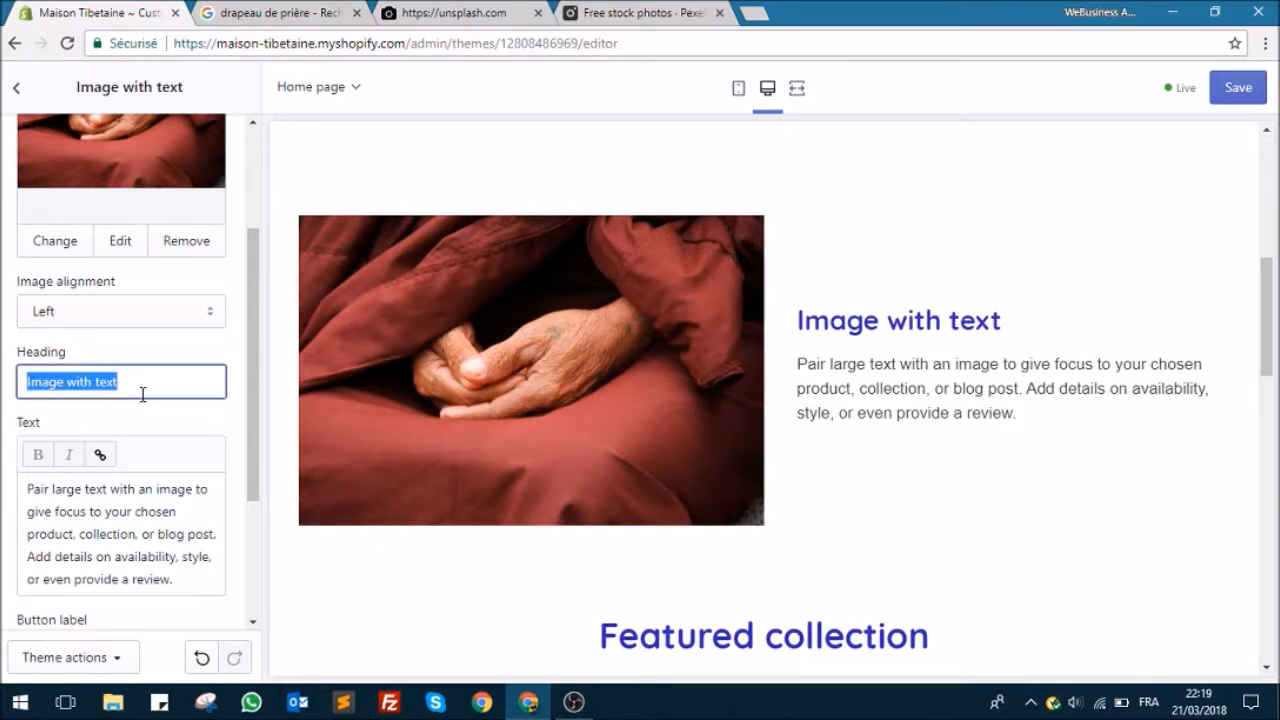
text(Eclairez l'Himalaya)
click(95, 534)
drag(180, 584, 12, 474)
text(30% des bénéfices partent directement vers des projets d'installation de panneaux solaire dans les villes situées dans les régions de l'Himalaya )
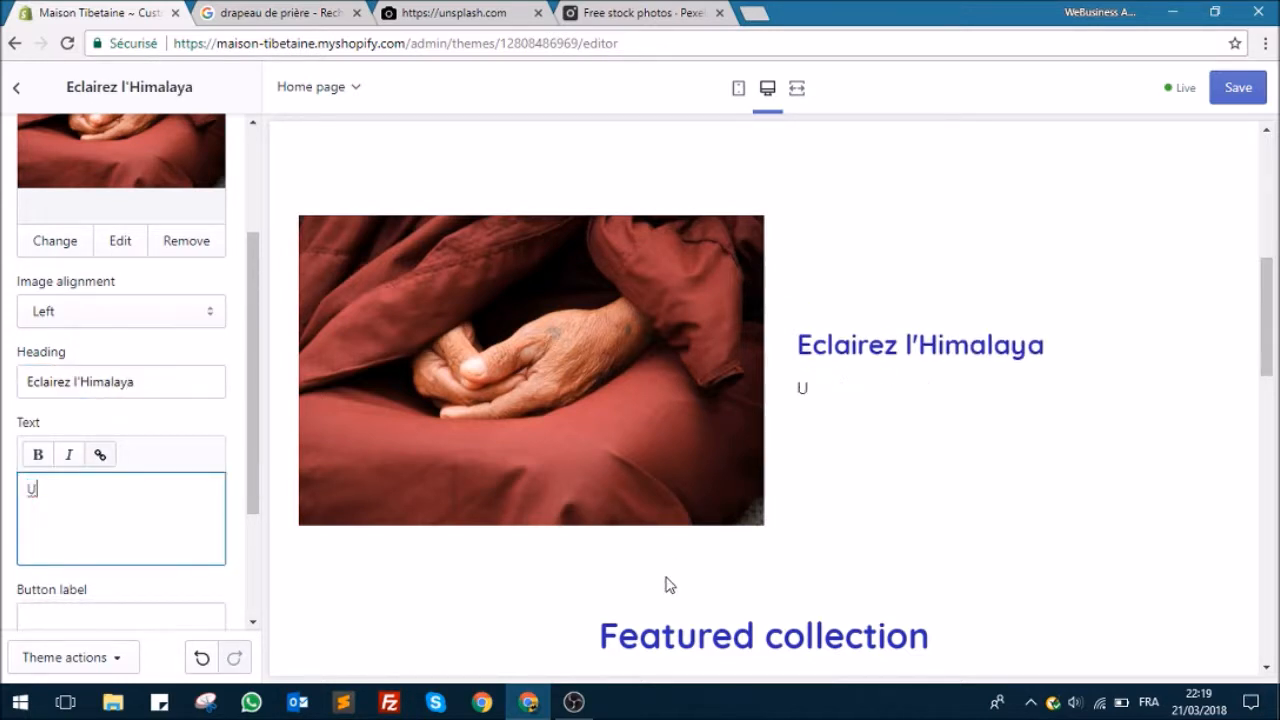
text(afin de permettre aux habitants de ne plus être victime des coupures régulières.)
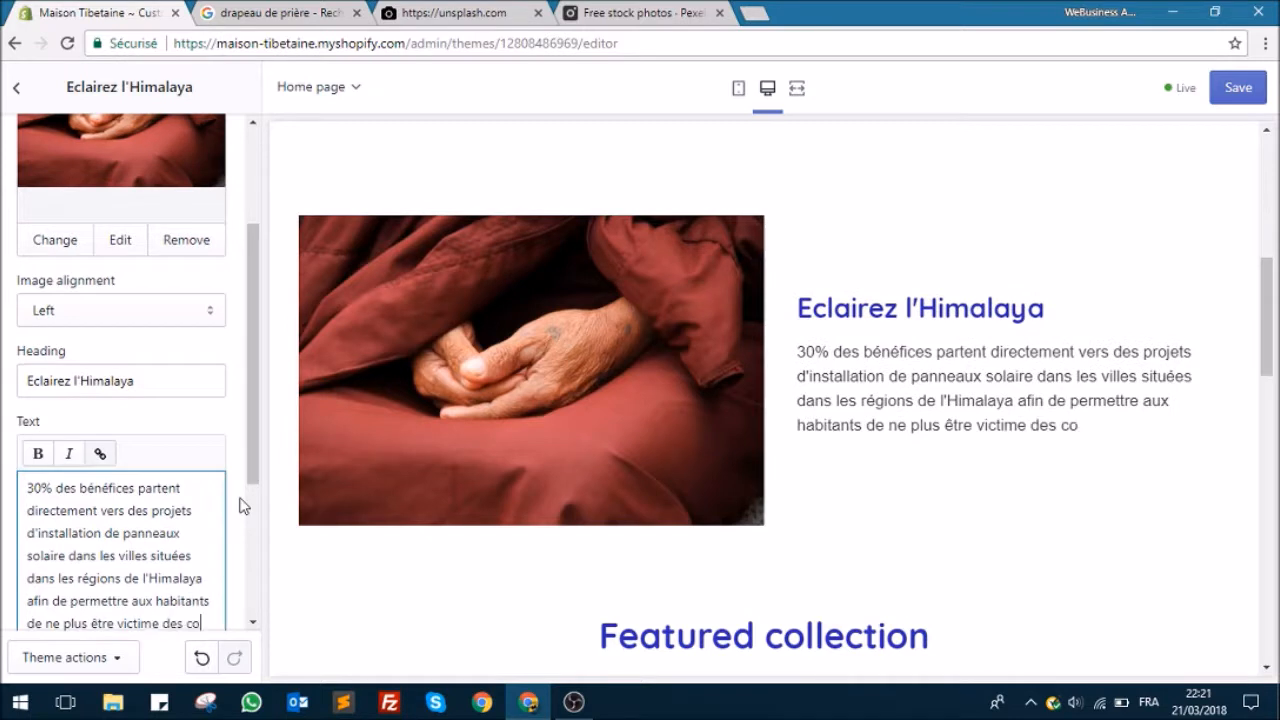
Step: Set the "Eclairez l'Himalaya" section's button label to "Voir les produits"
scroll(240, 506, down, 3)
click(208, 423)
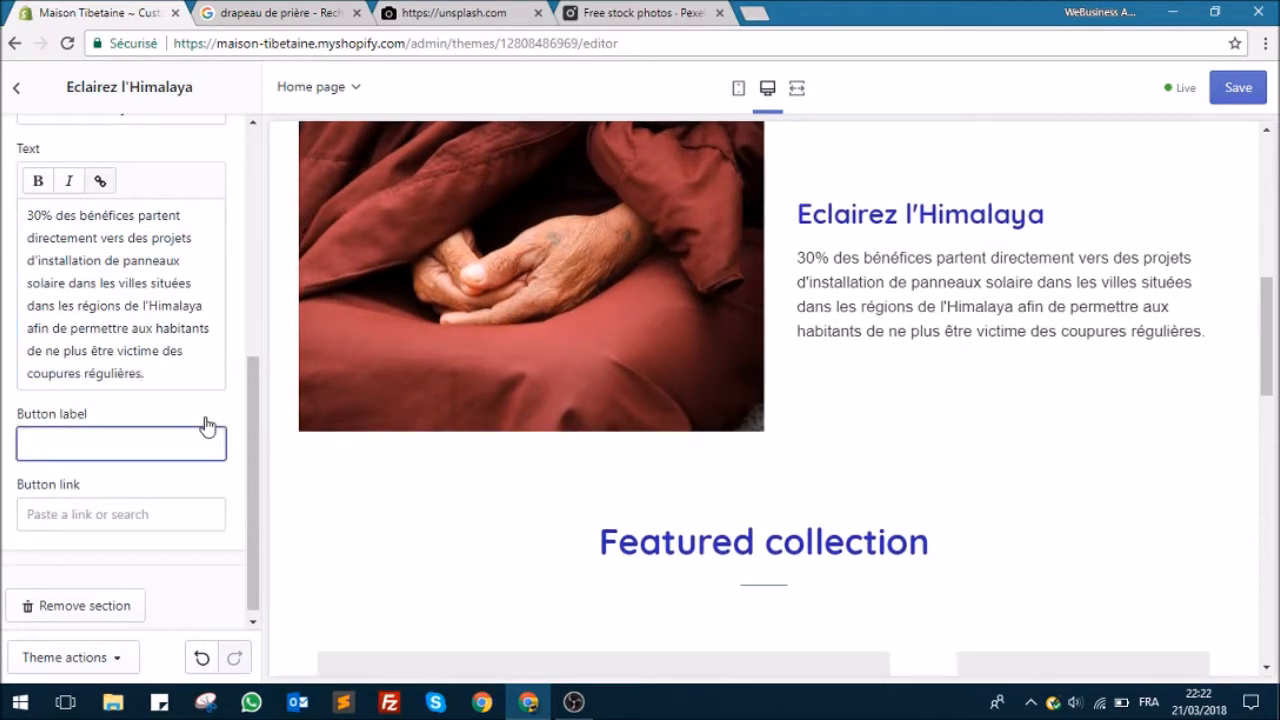
scroll(814, 453, up, 2)
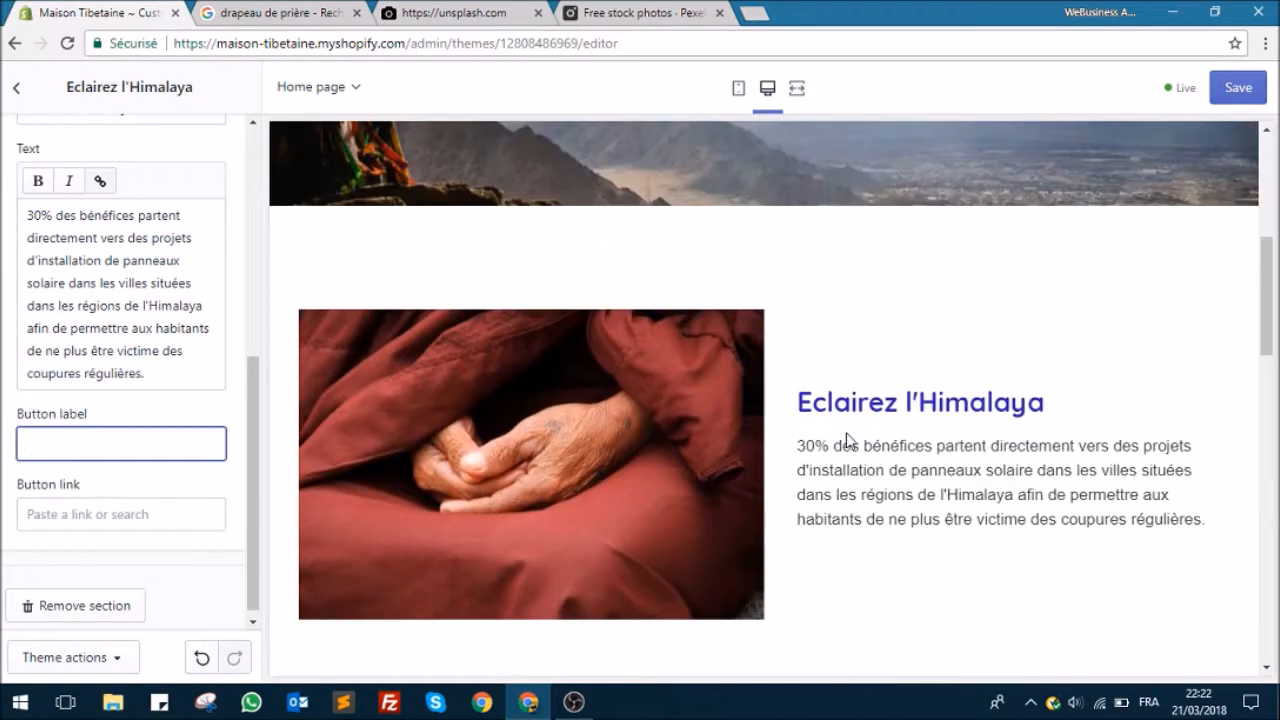
scroll(800, 427, down, 1)
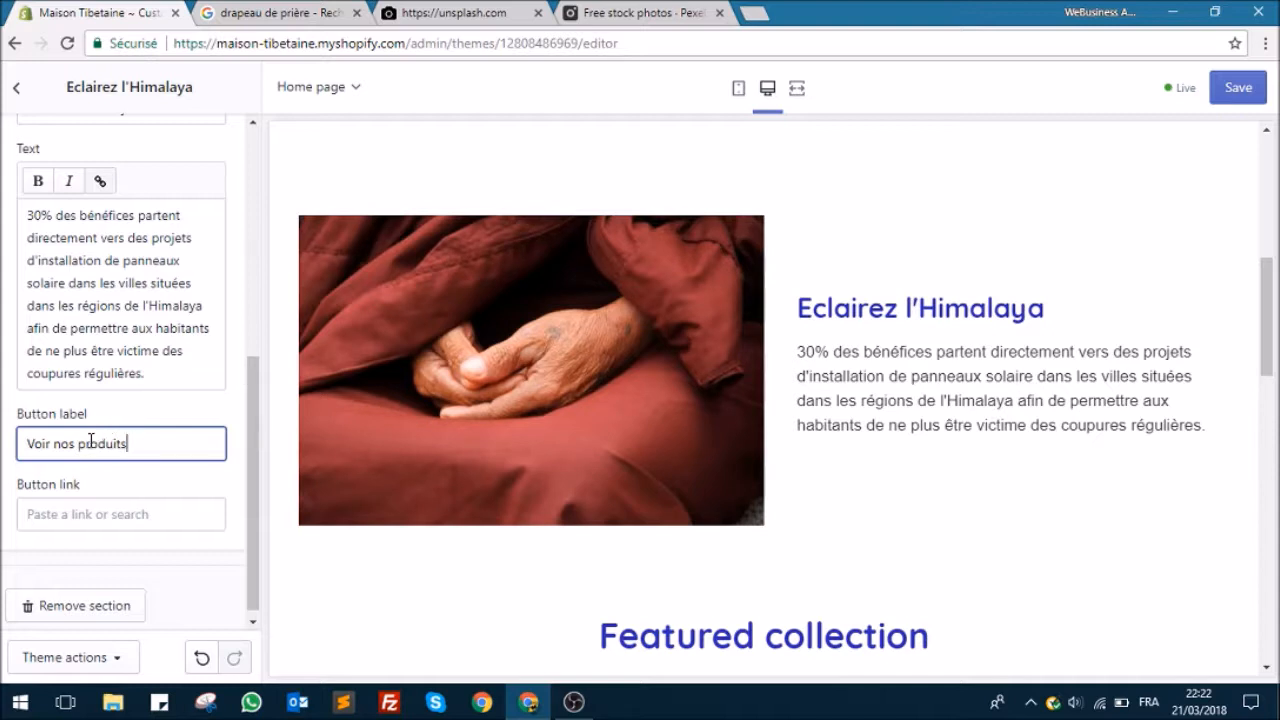
drag(74, 443, 3, 482)
text(les)
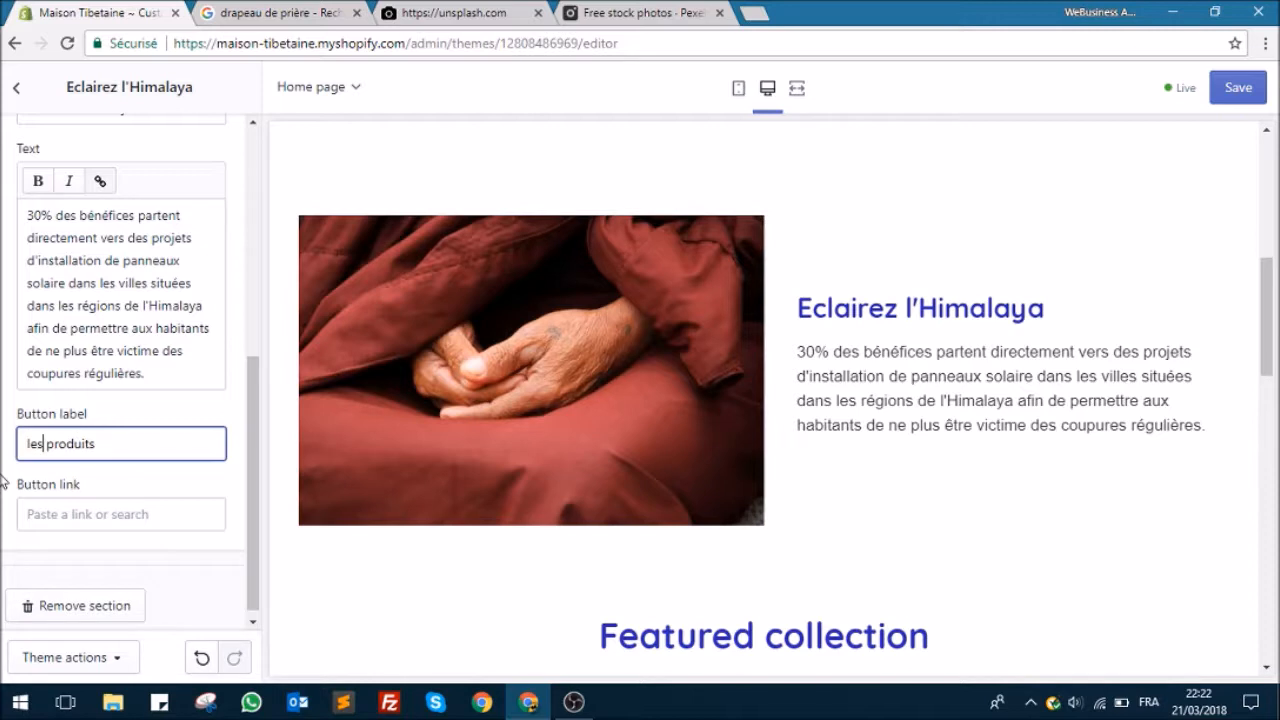
key(BackSpace)
key(BackSpace)
key(BackSpace)
text(Voir les)
Step: Link the "Voir les produits" button to All Collections
click(146, 515)
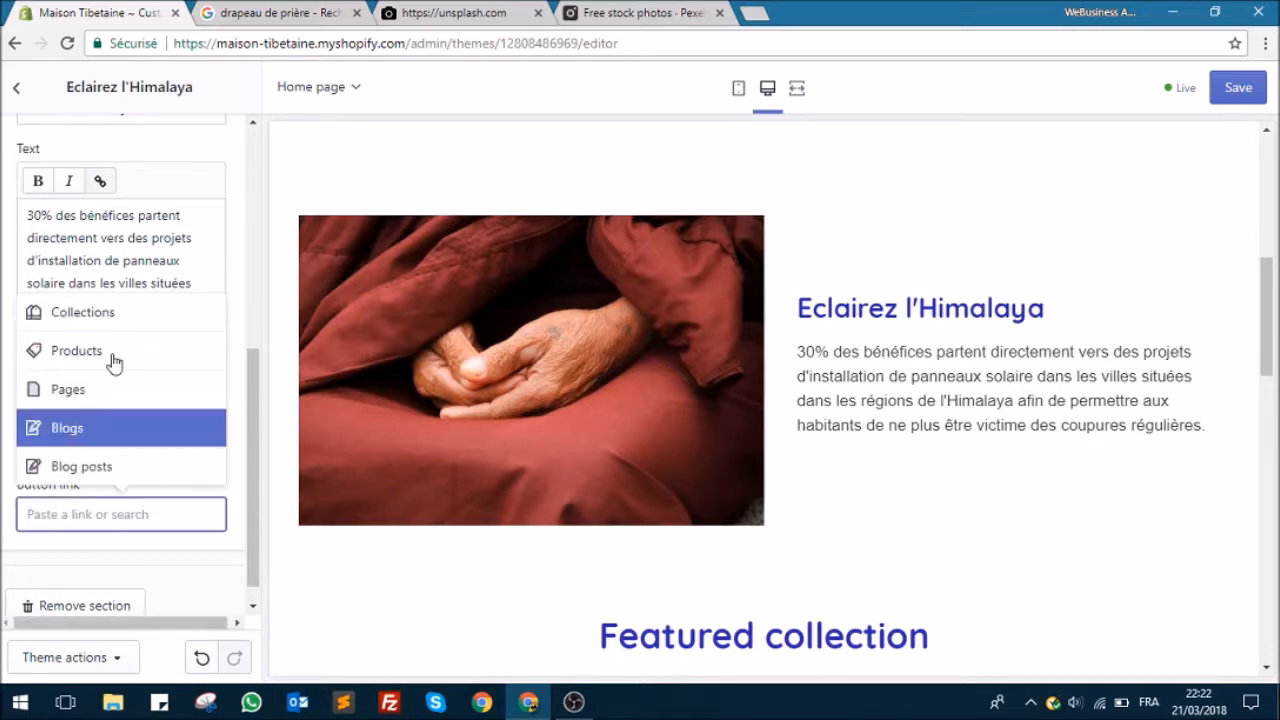
click(104, 322)
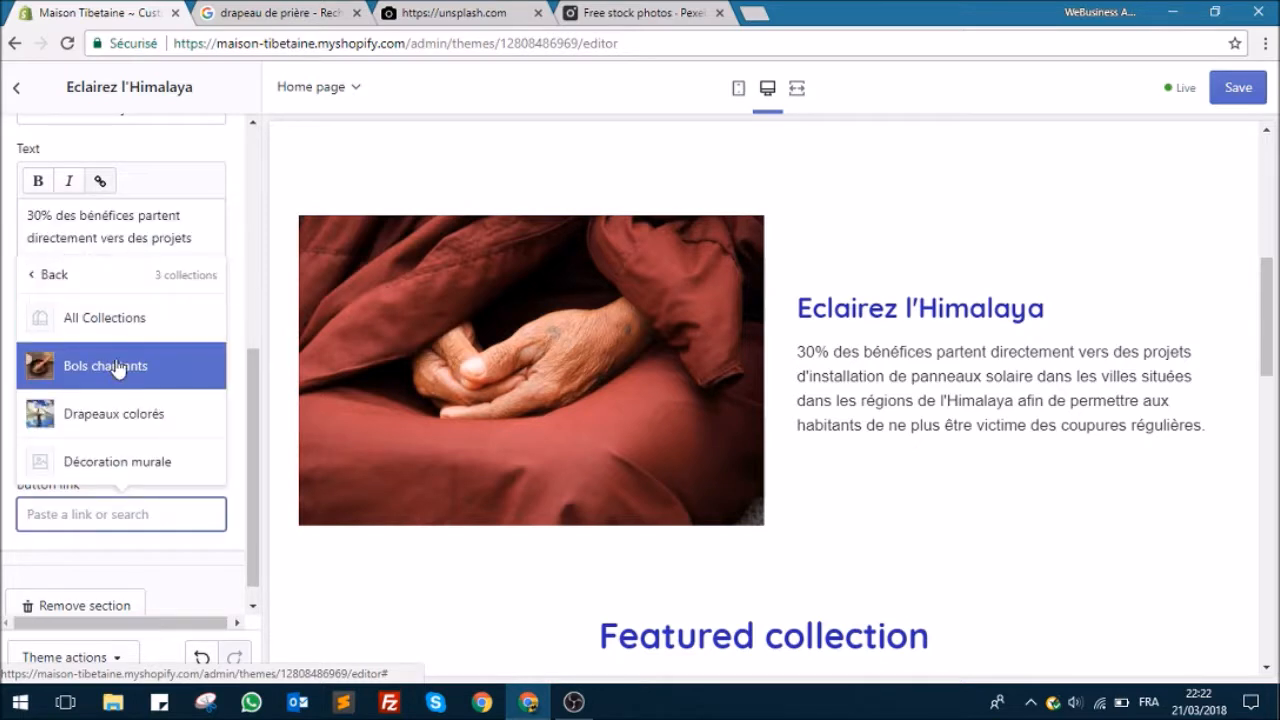
click(100, 317)
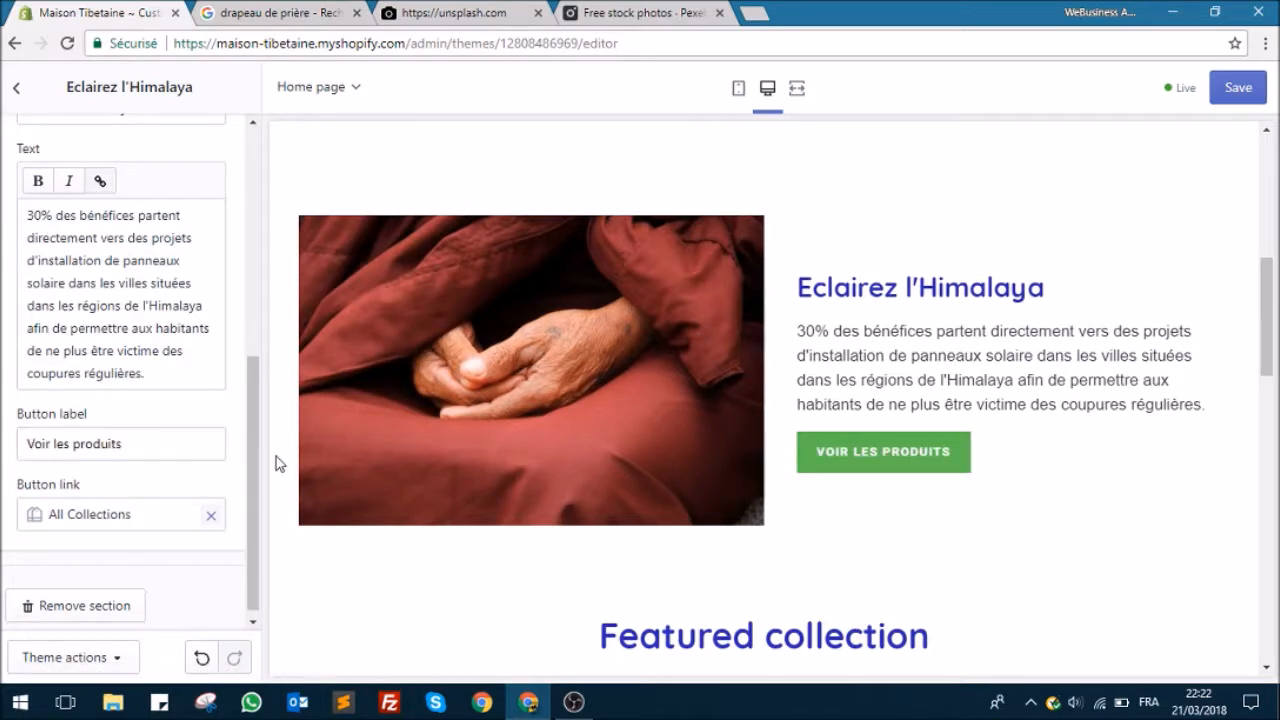
Step: Save the changes to the "Eclairez l'Himalaya" section and return to the theme's section list
scroll(1011, 486, down, 1)
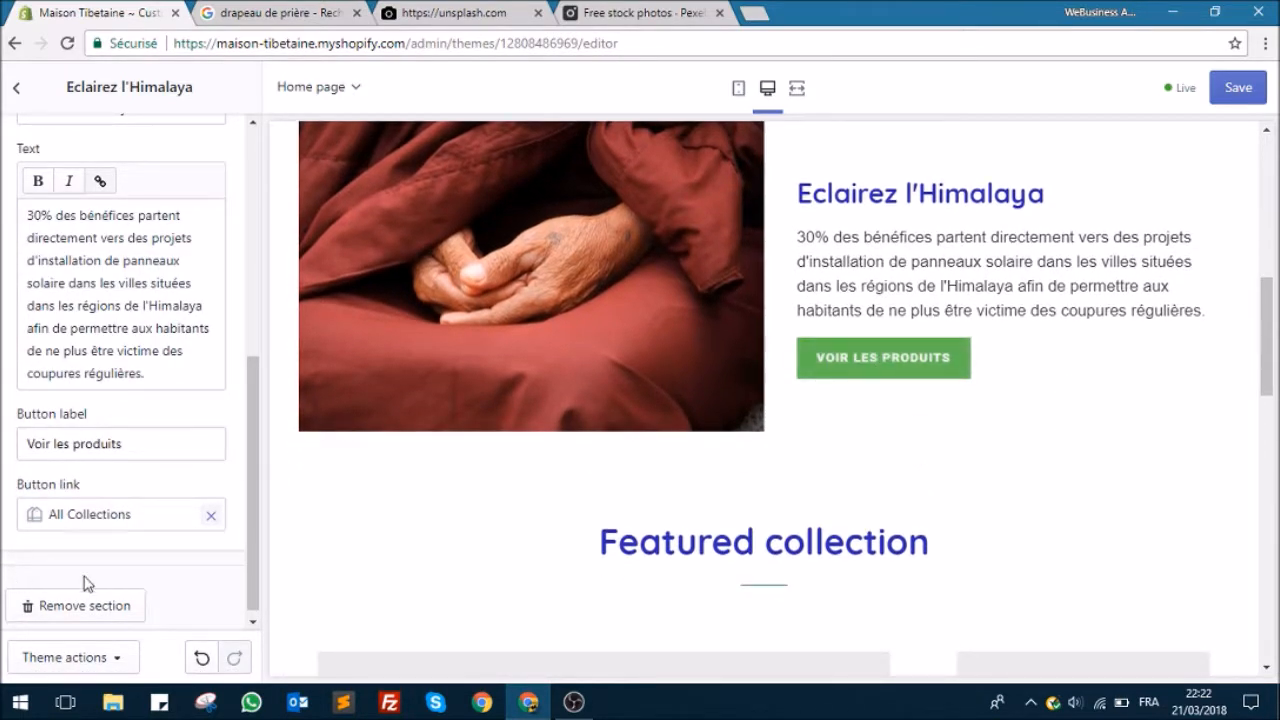
click(1230, 89)
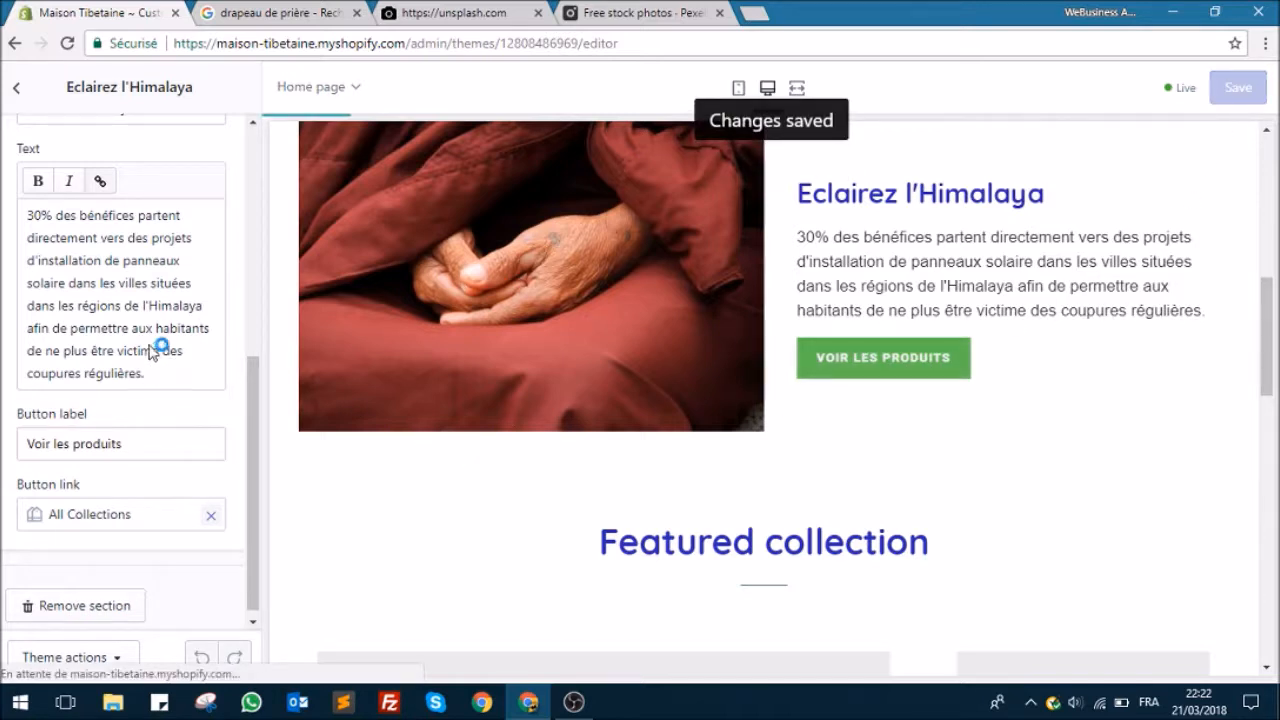
scroll(40, 200, up, 4)
scroll(40, 200, up, 2)
click(16, 87)
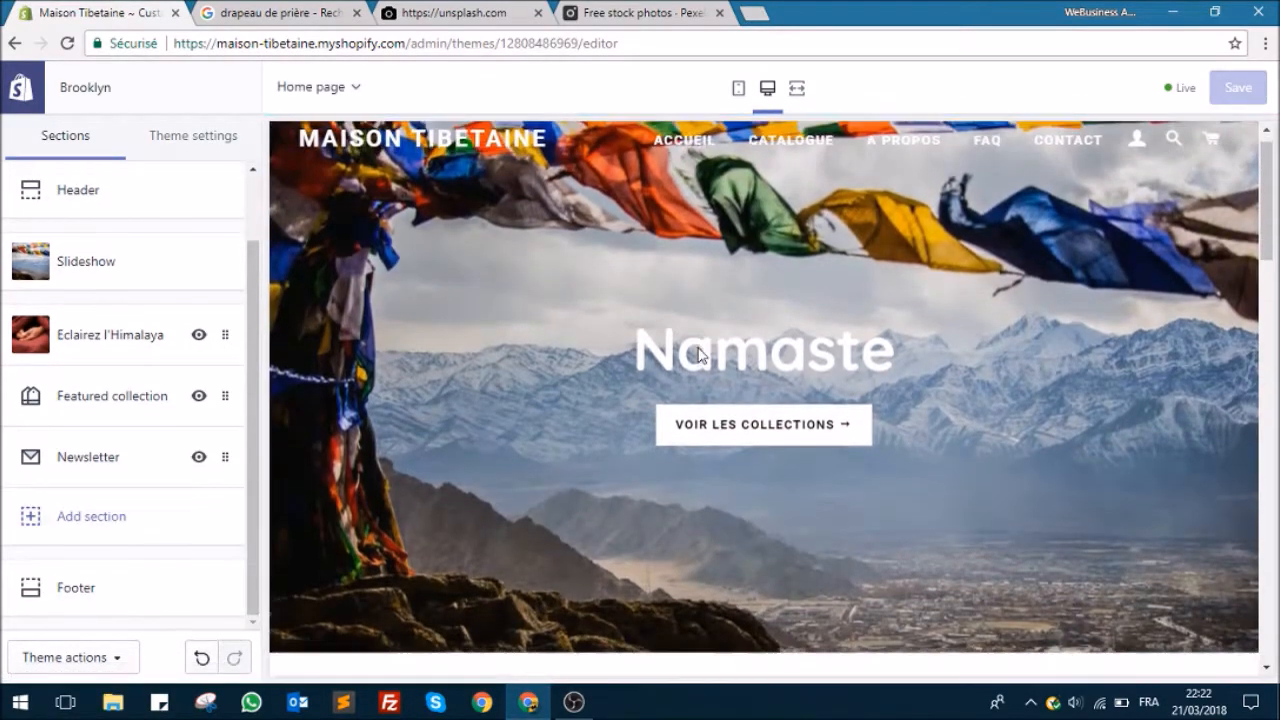
scroll(671, 294, down, 2)
Step: Check the Pexels and Unsplash photo sites, reloading the Unsplash page, and return to the theme editor
click(640, 13)
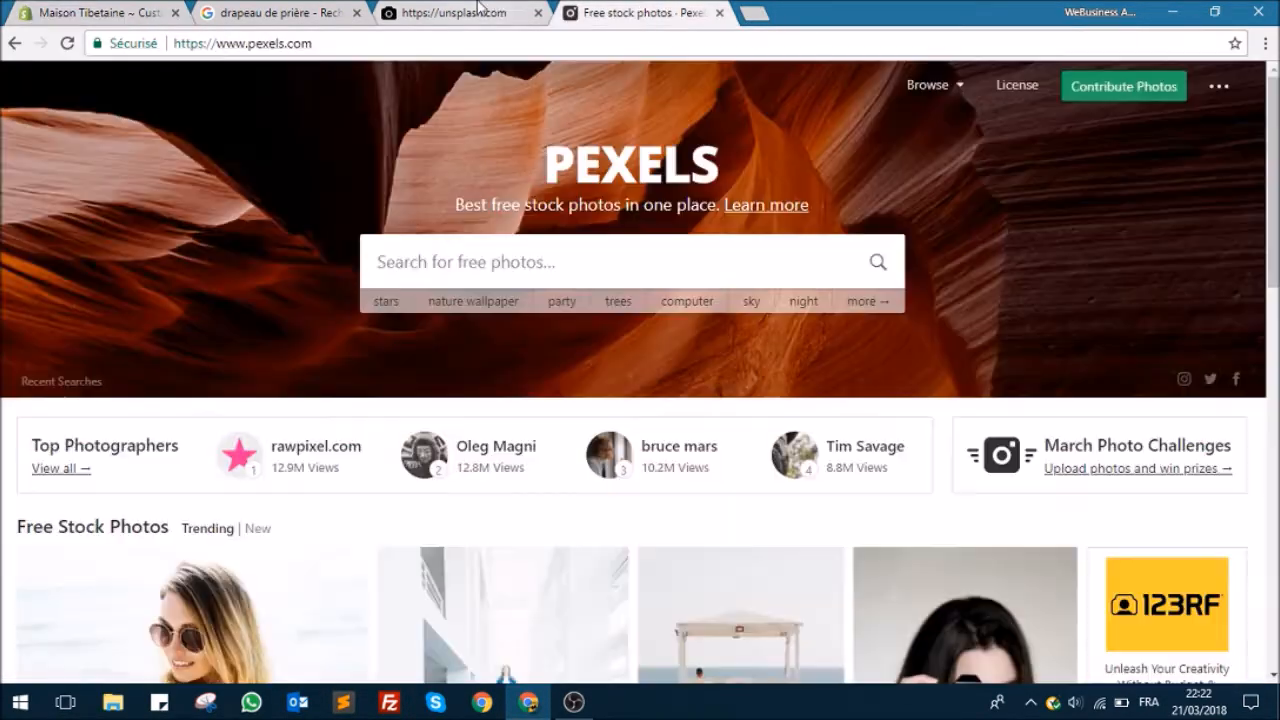
click(460, 13)
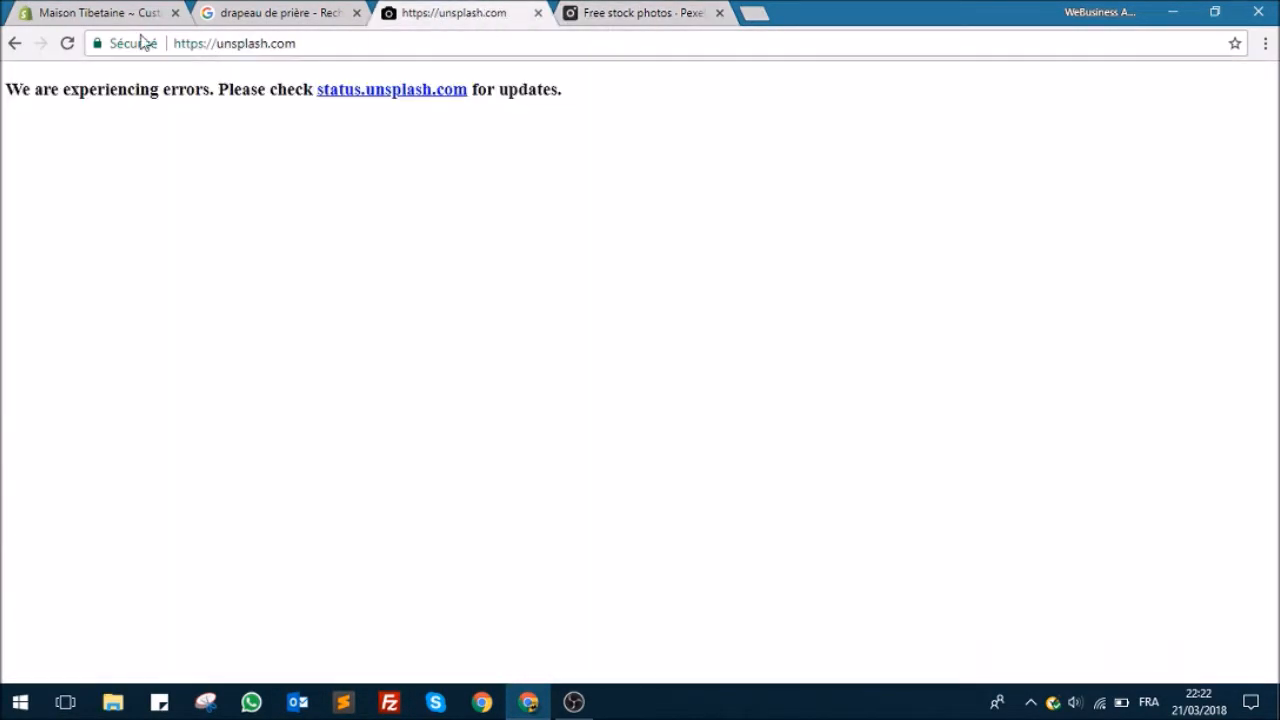
click(66, 46)
click(44, 10)
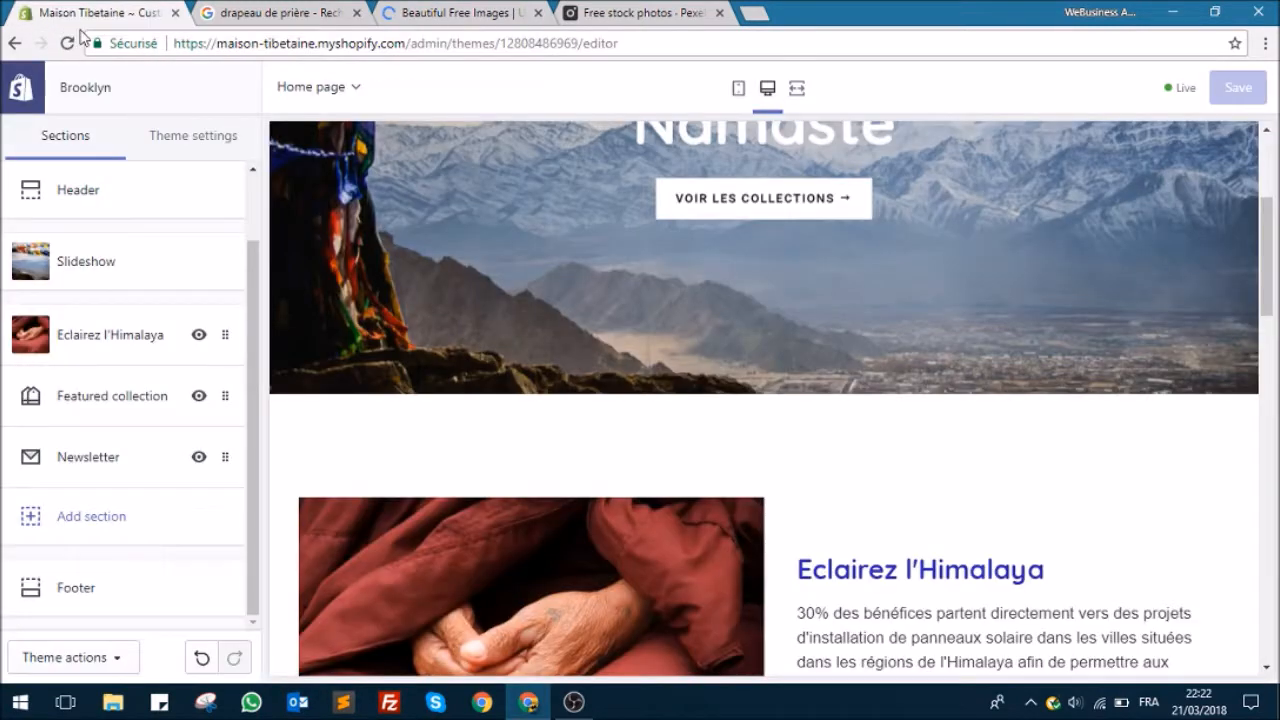
click(420, 12)
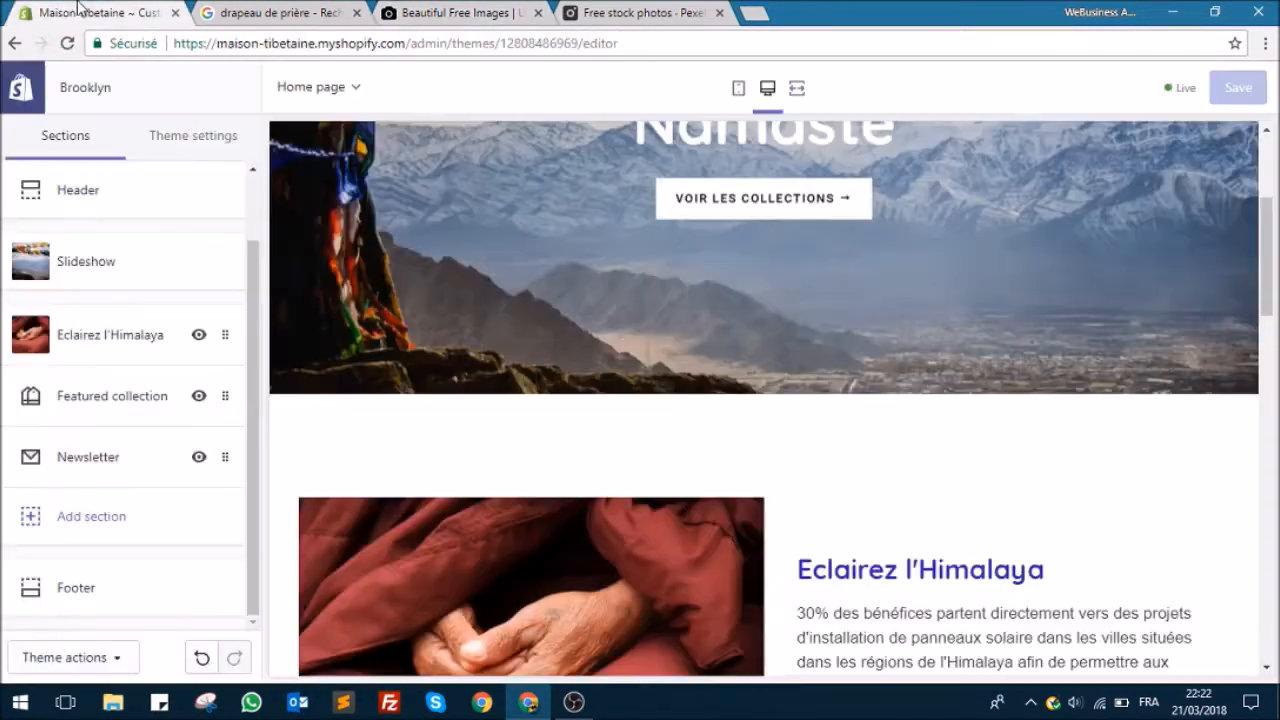
click(80, 6)
Step: Open the collection choices for the Featured collection section and preview Bols chantants and Drapeaux colorés on the home page
scroll(295, 257, down, 10)
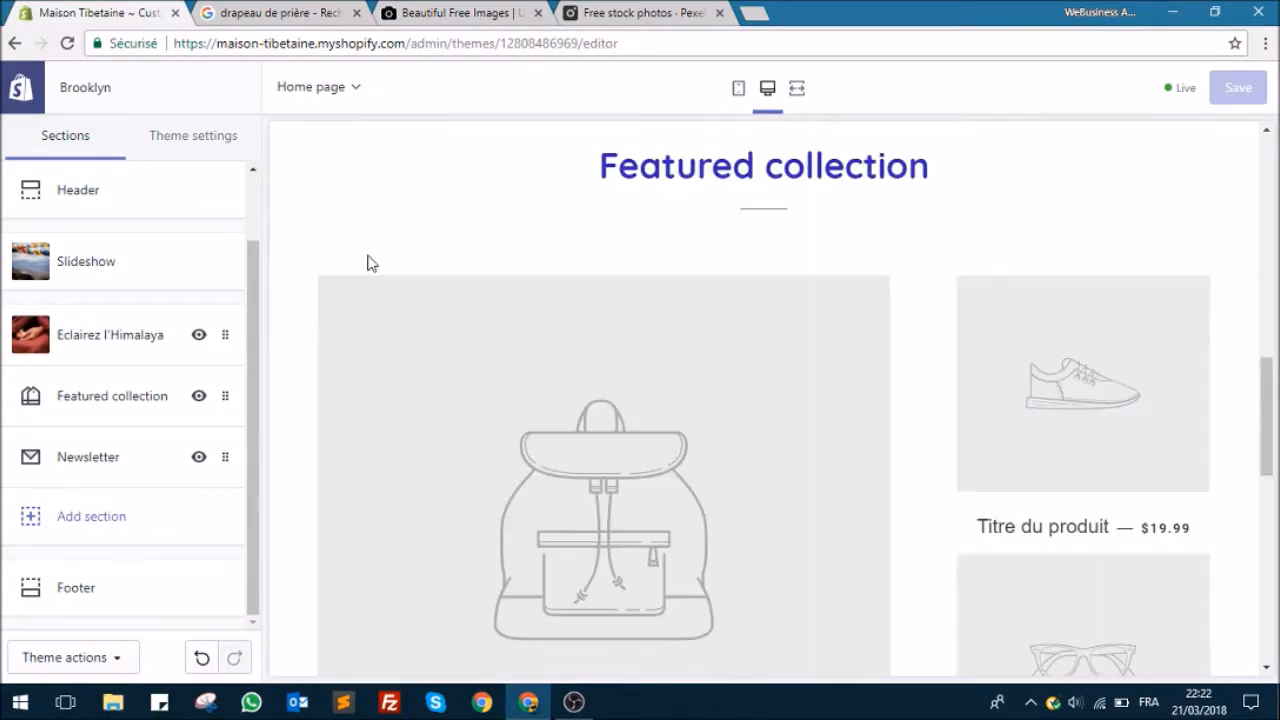
scroll(786, 351, up, 3)
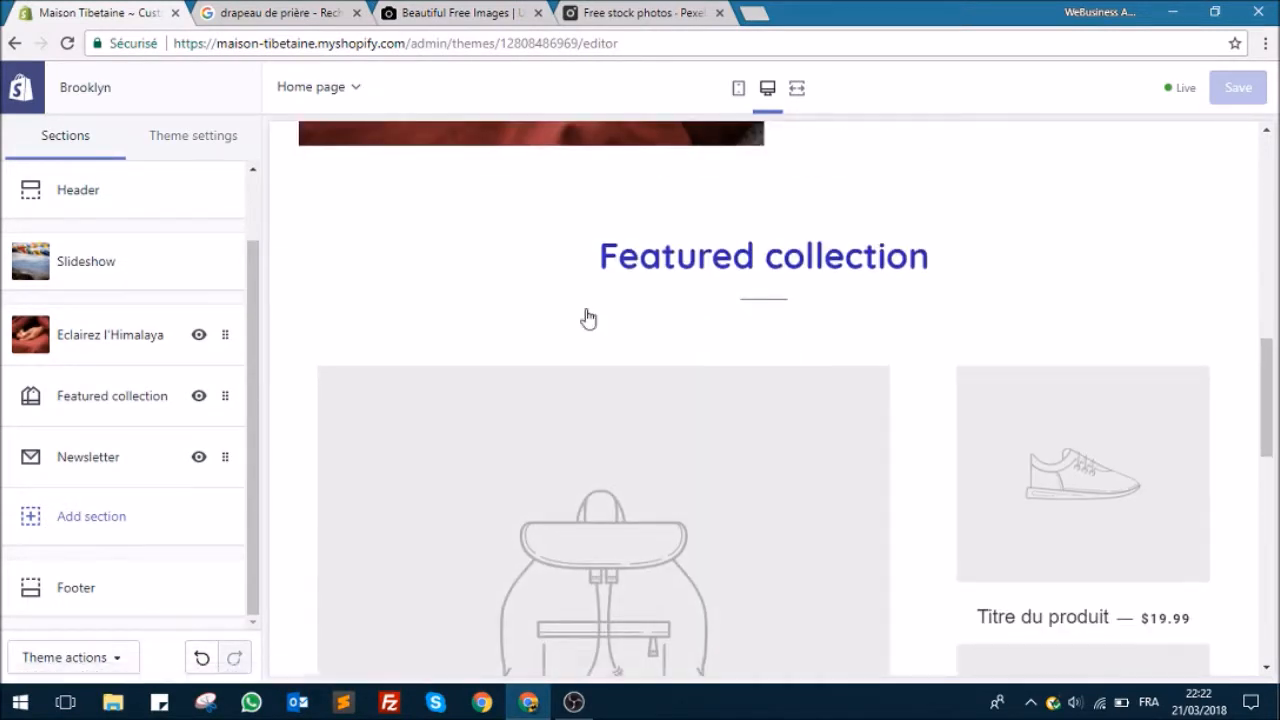
scroll(586, 317, down, 3)
click(64, 401)
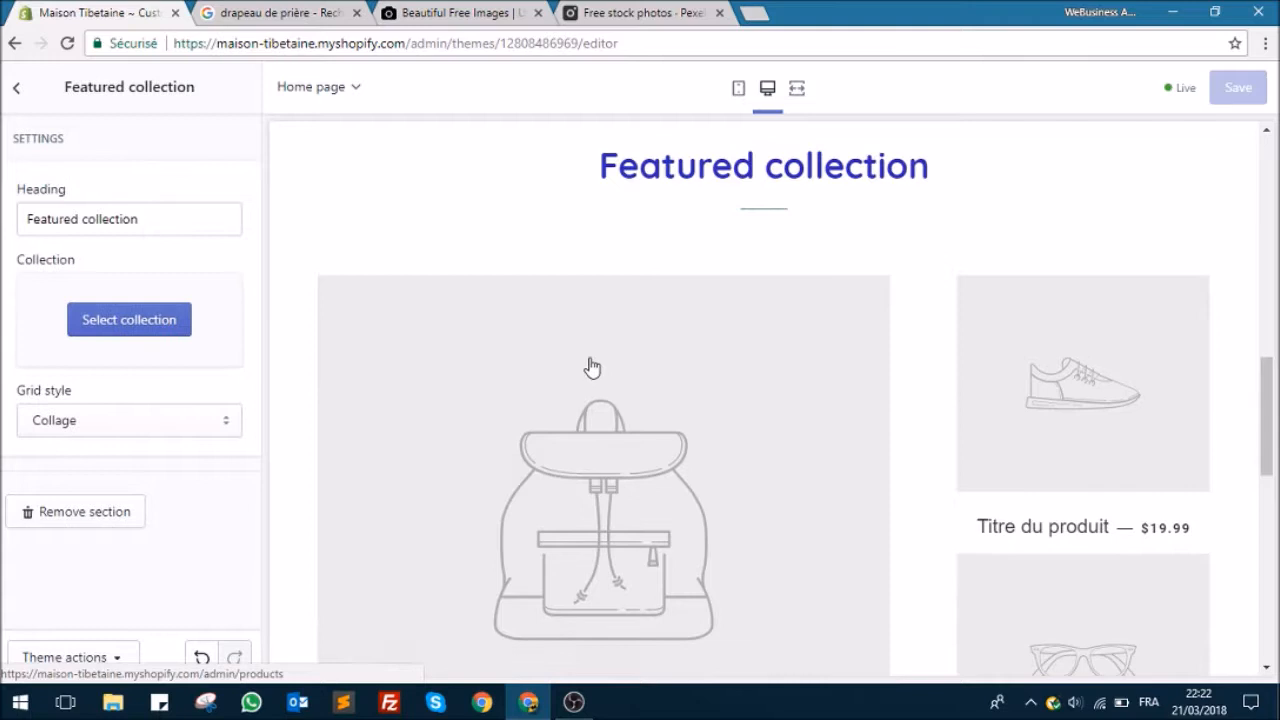
click(137, 330)
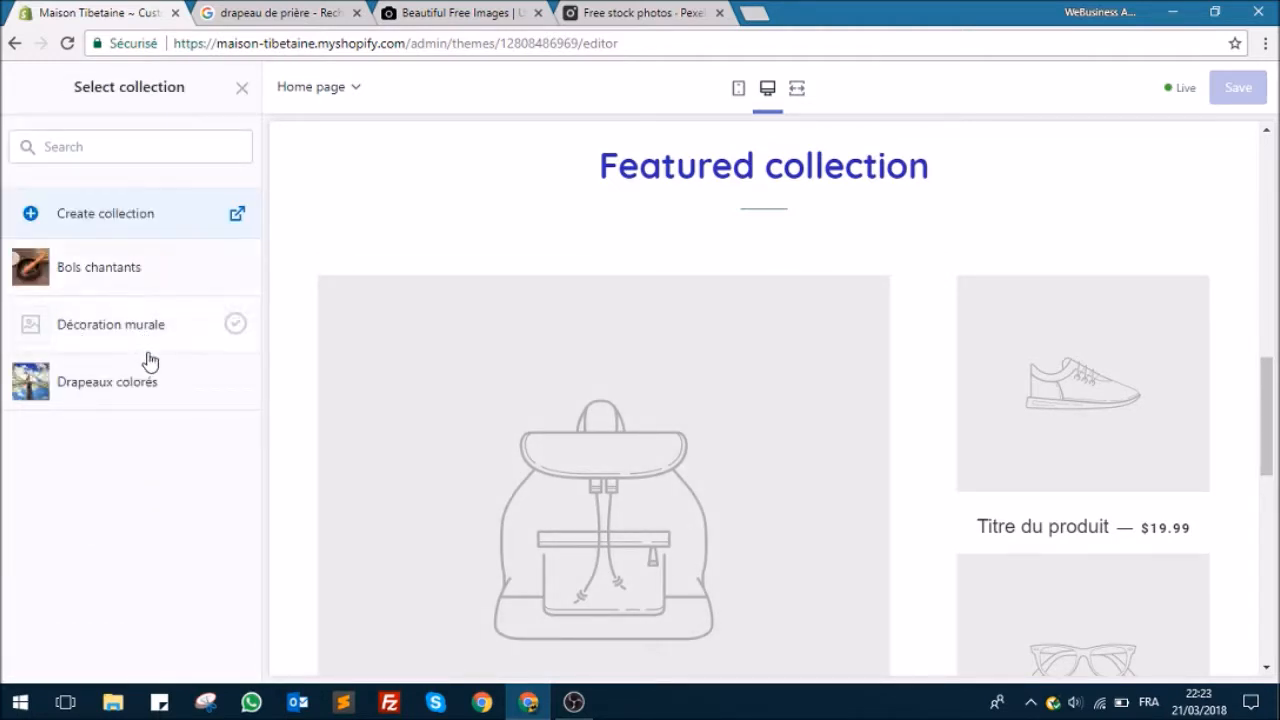
click(127, 271)
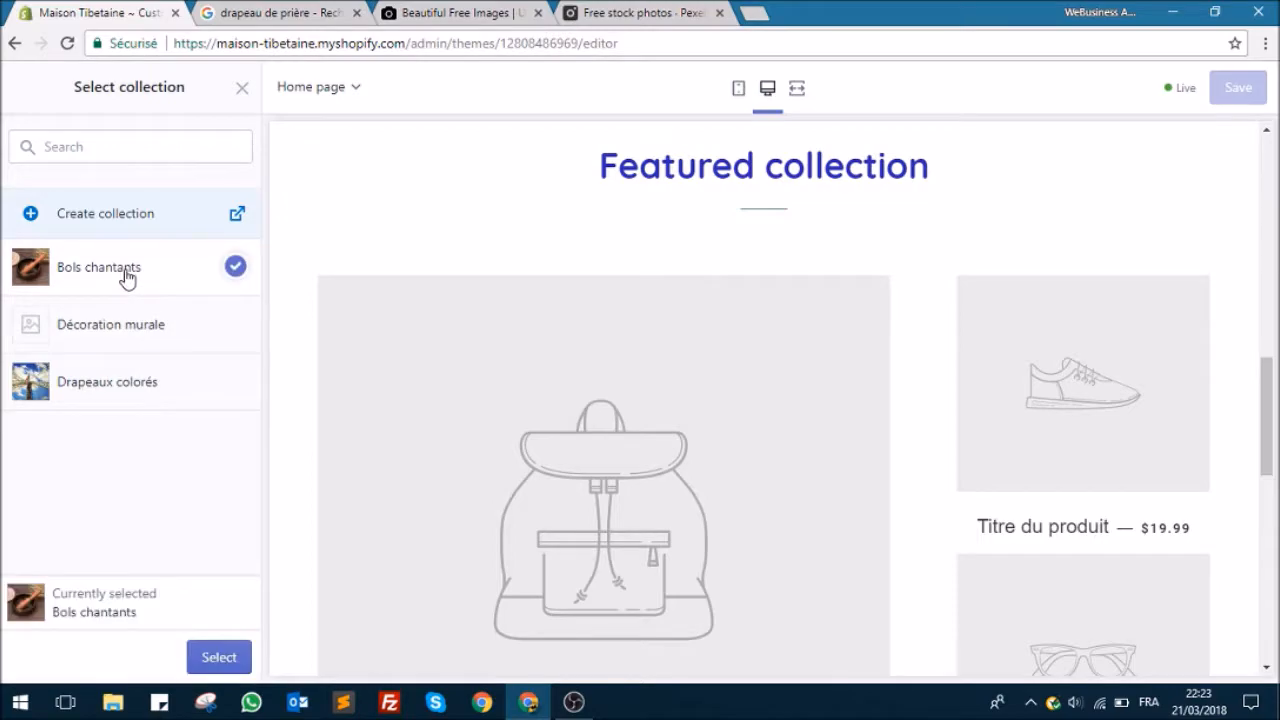
click(112, 380)
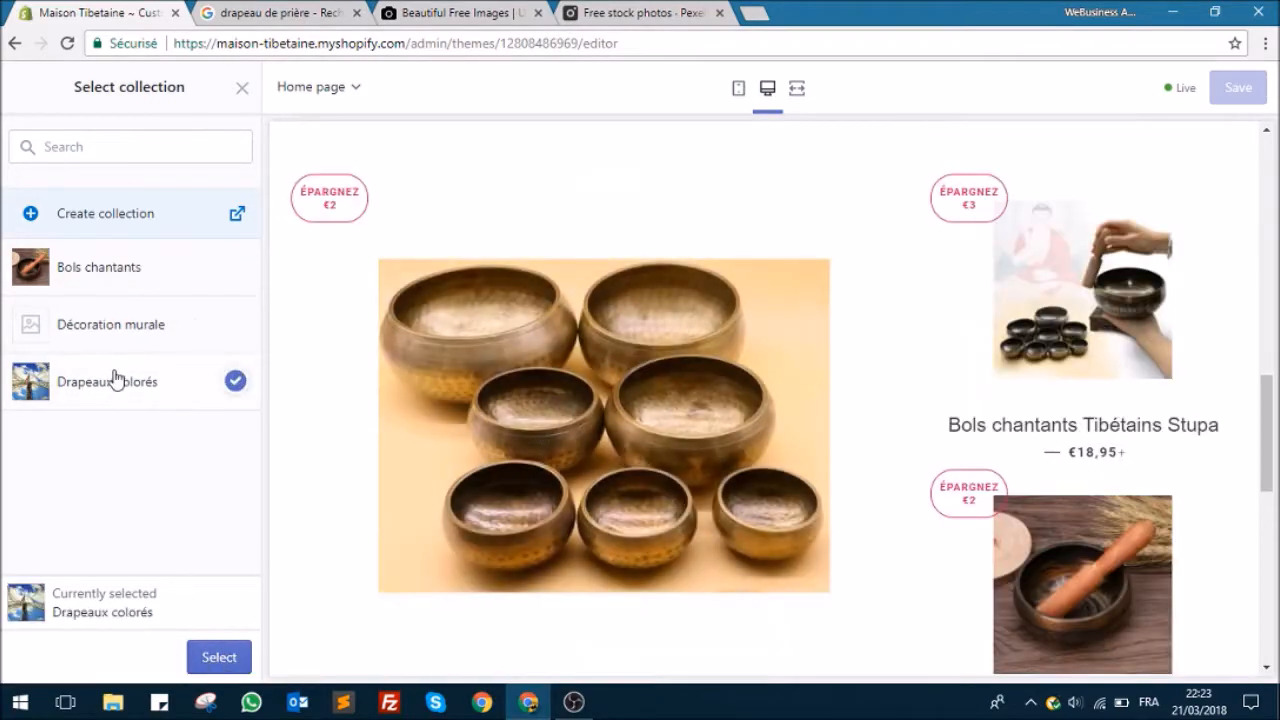
scroll(560, 340, down, 5)
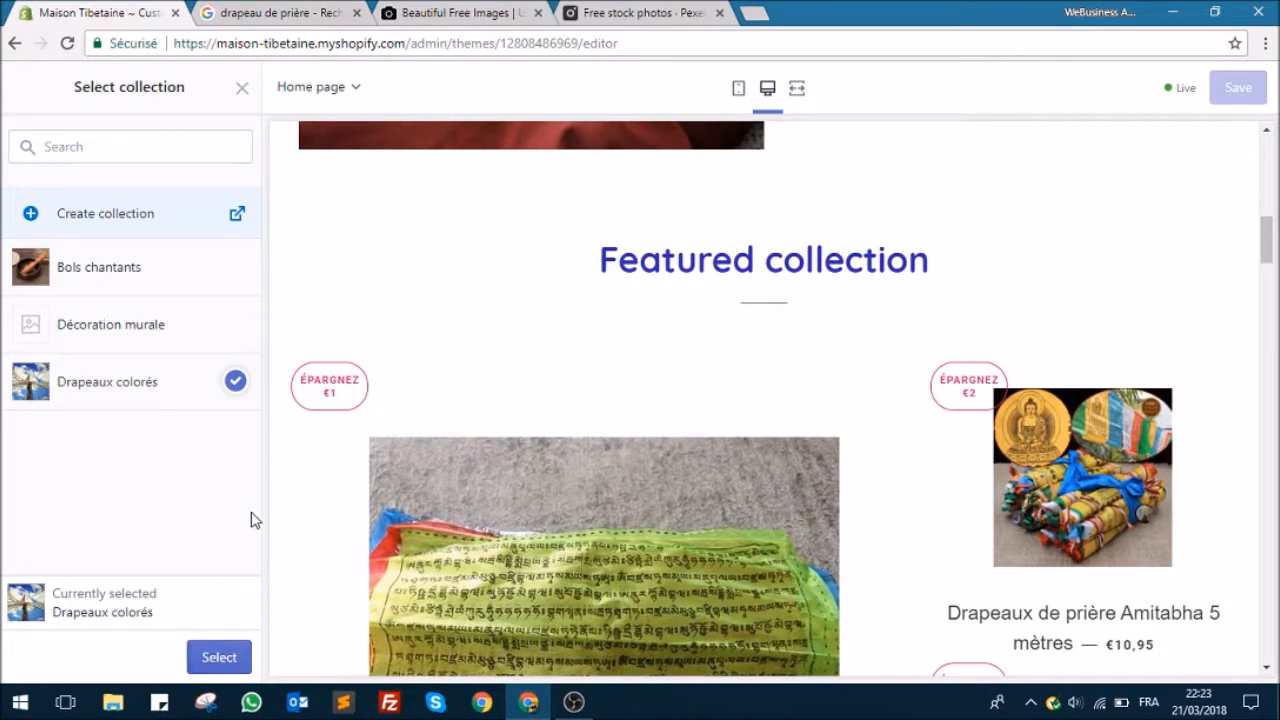
scroll(523, 466, down, 5)
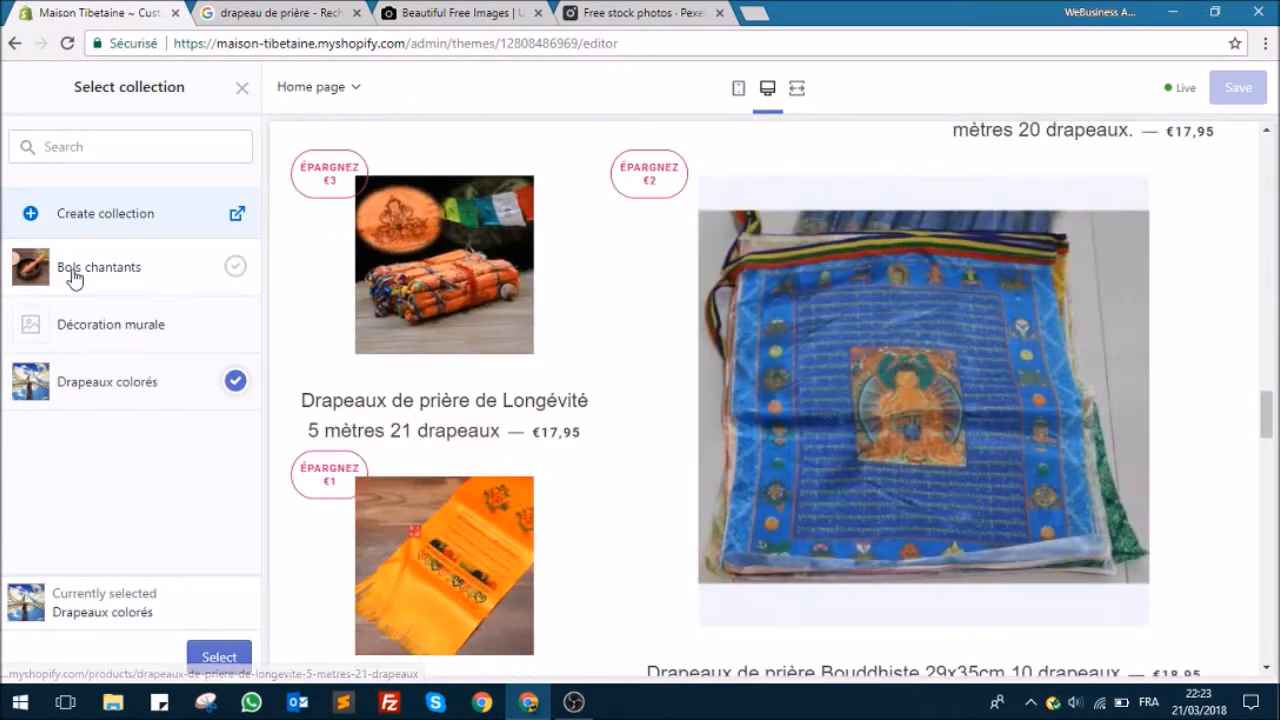
Step: Assign the Bols chantants collection to the Featured collection section, save, and return to the section list
click(100, 267)
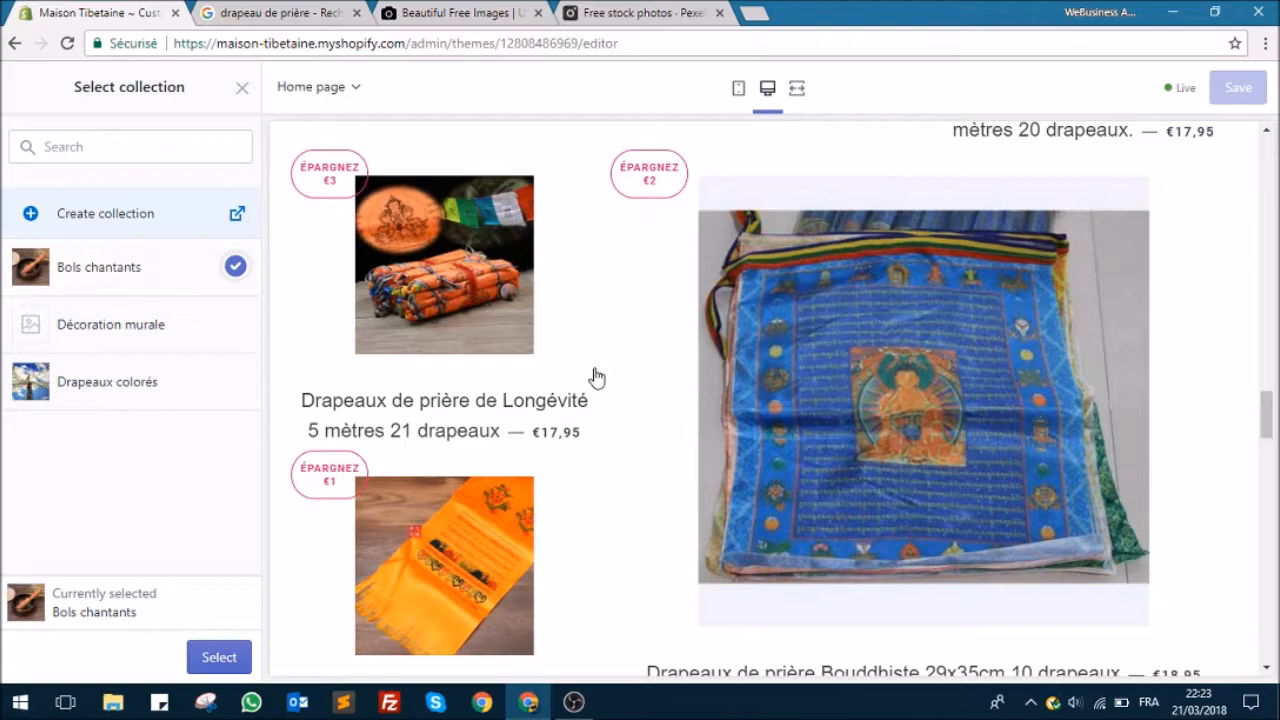
scroll(594, 378, down, 13)
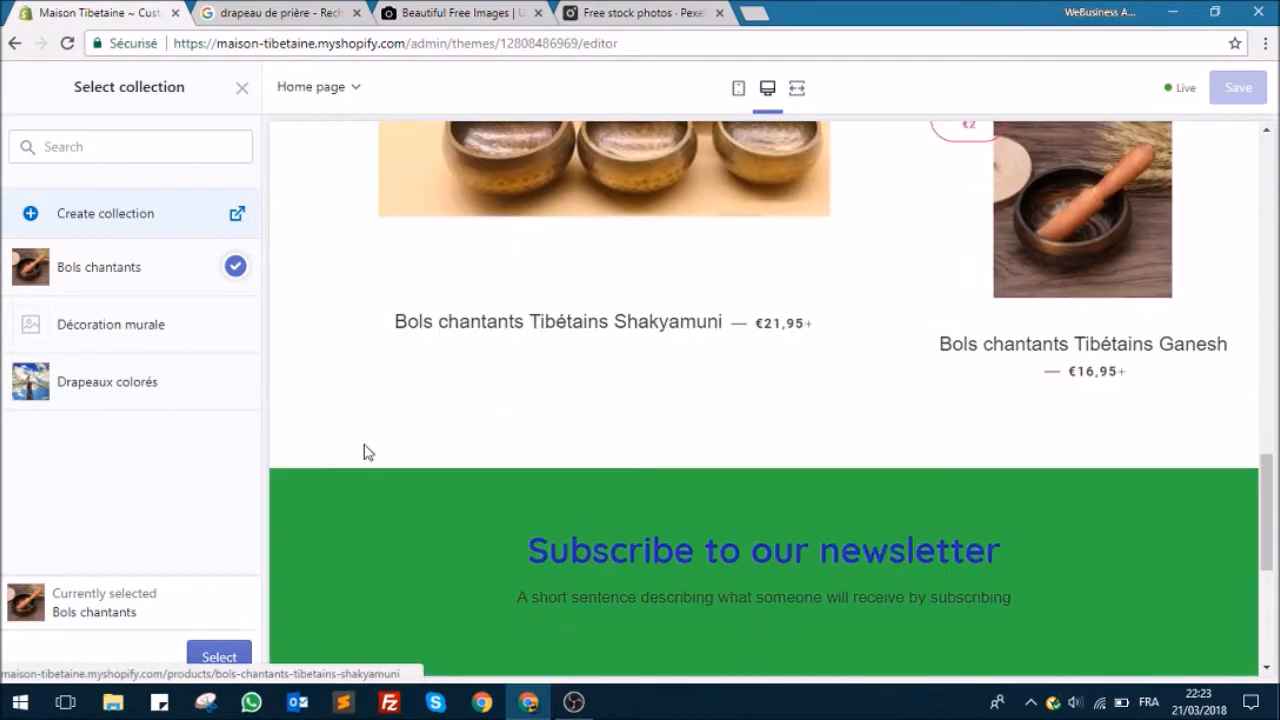
click(226, 657)
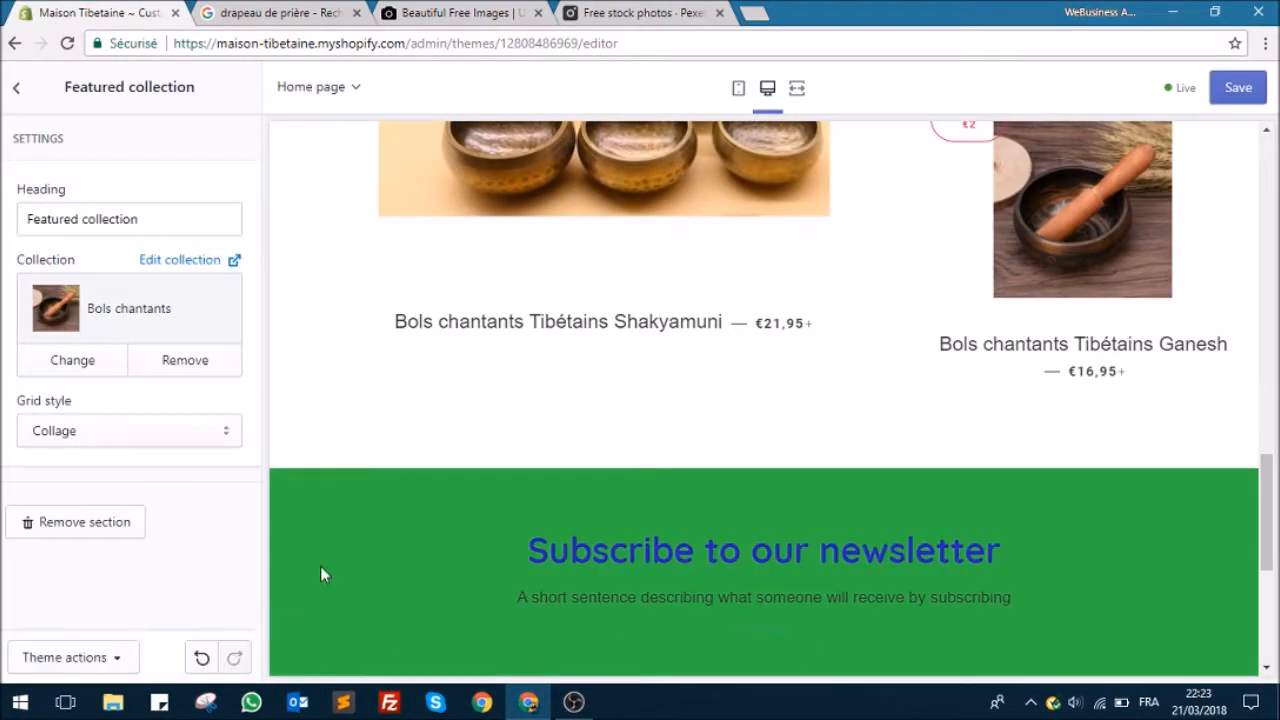
click(1238, 87)
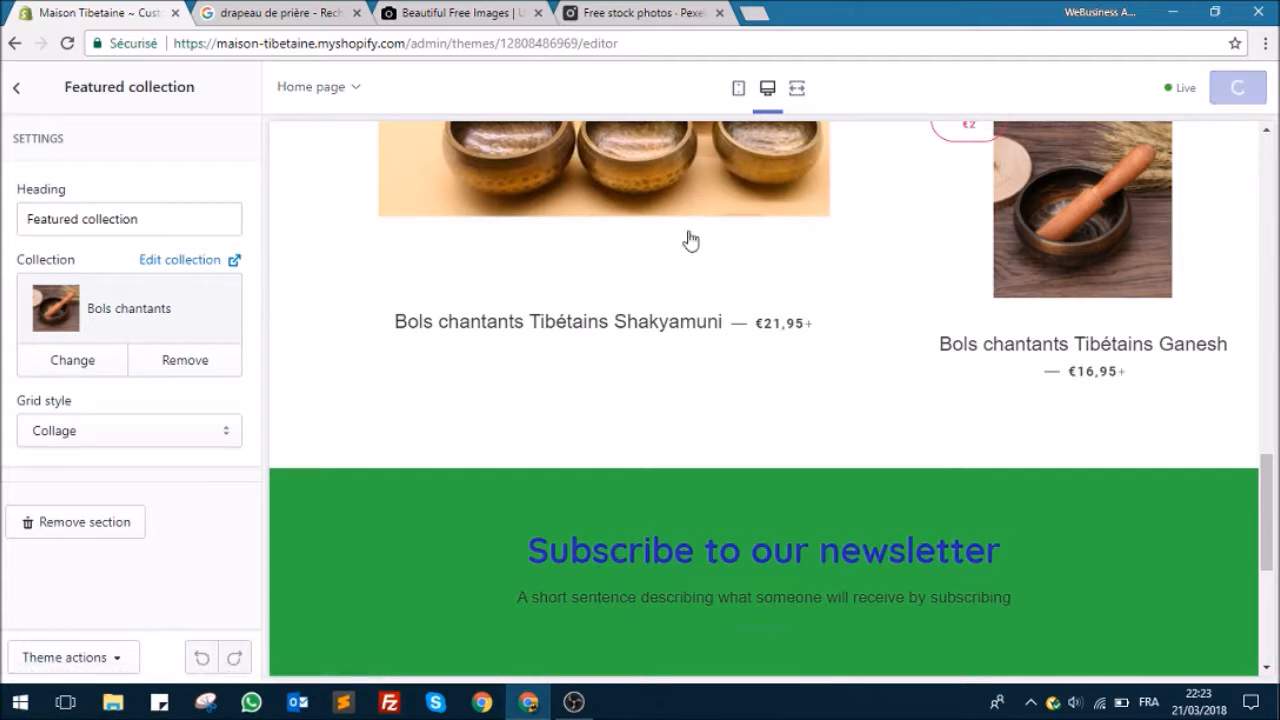
click(18, 92)
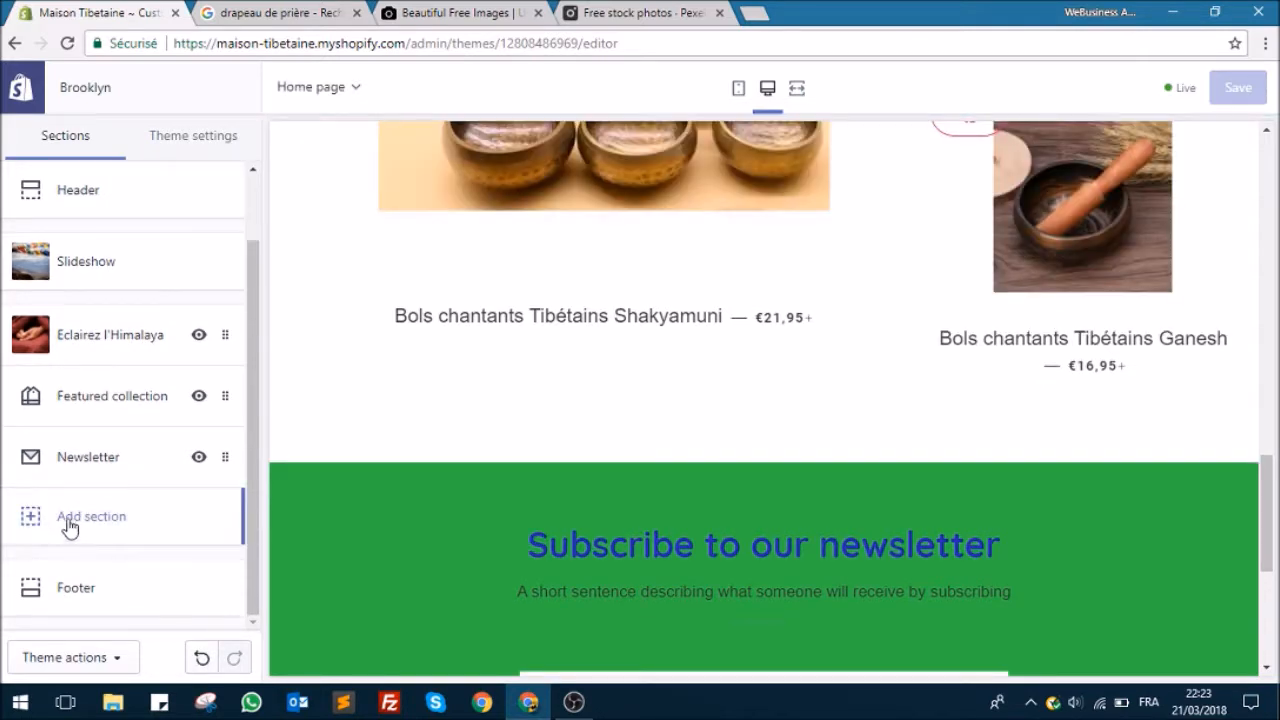
Step: Add a second Featured collection section to the home page
click(37, 522)
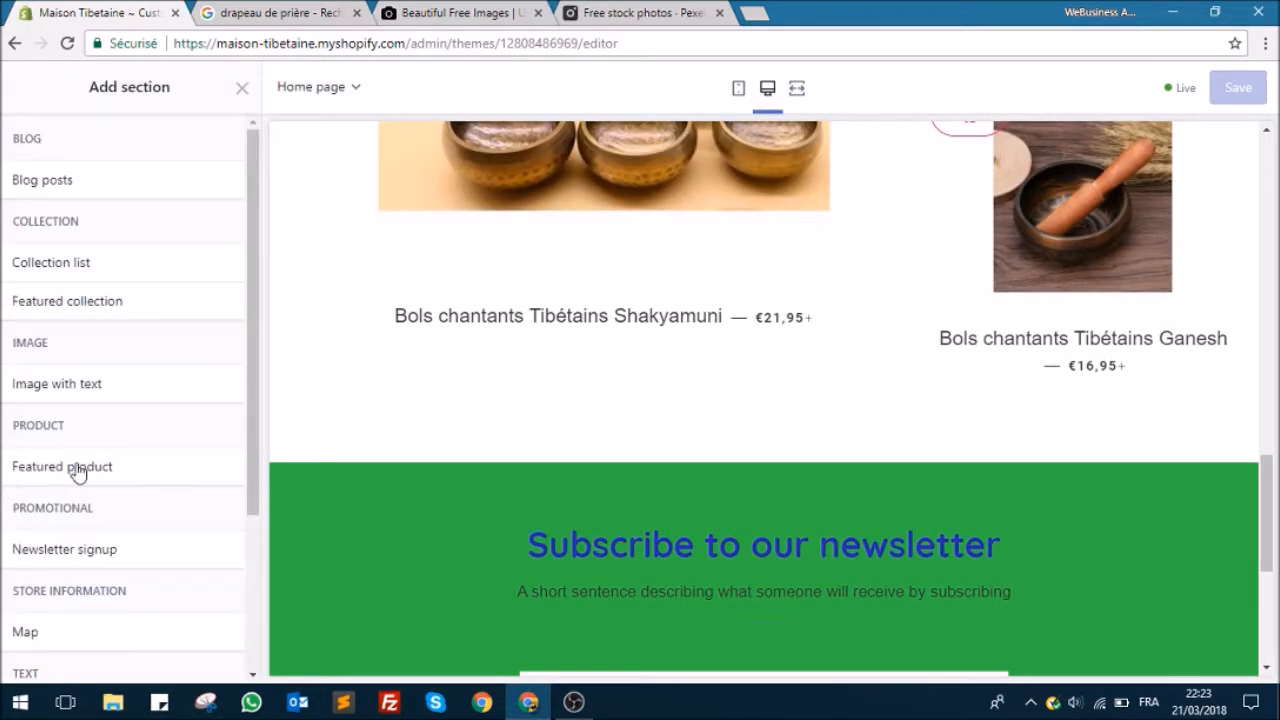
click(81, 310)
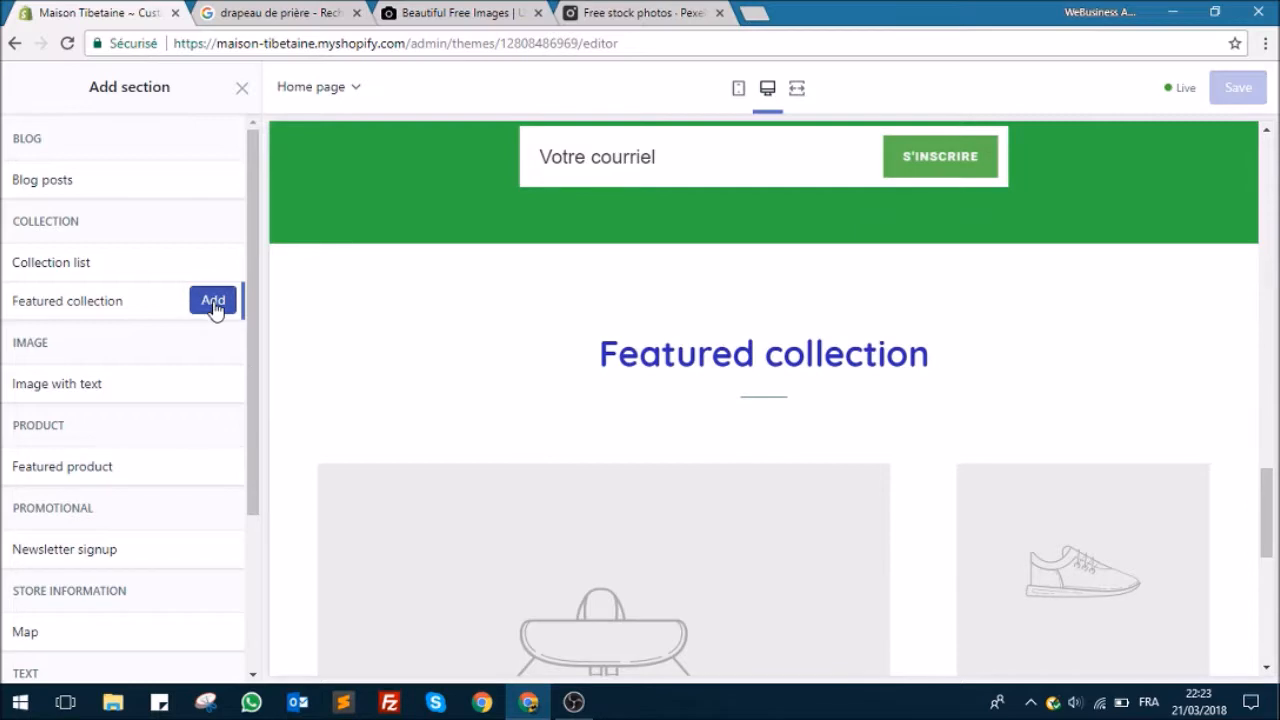
click(213, 302)
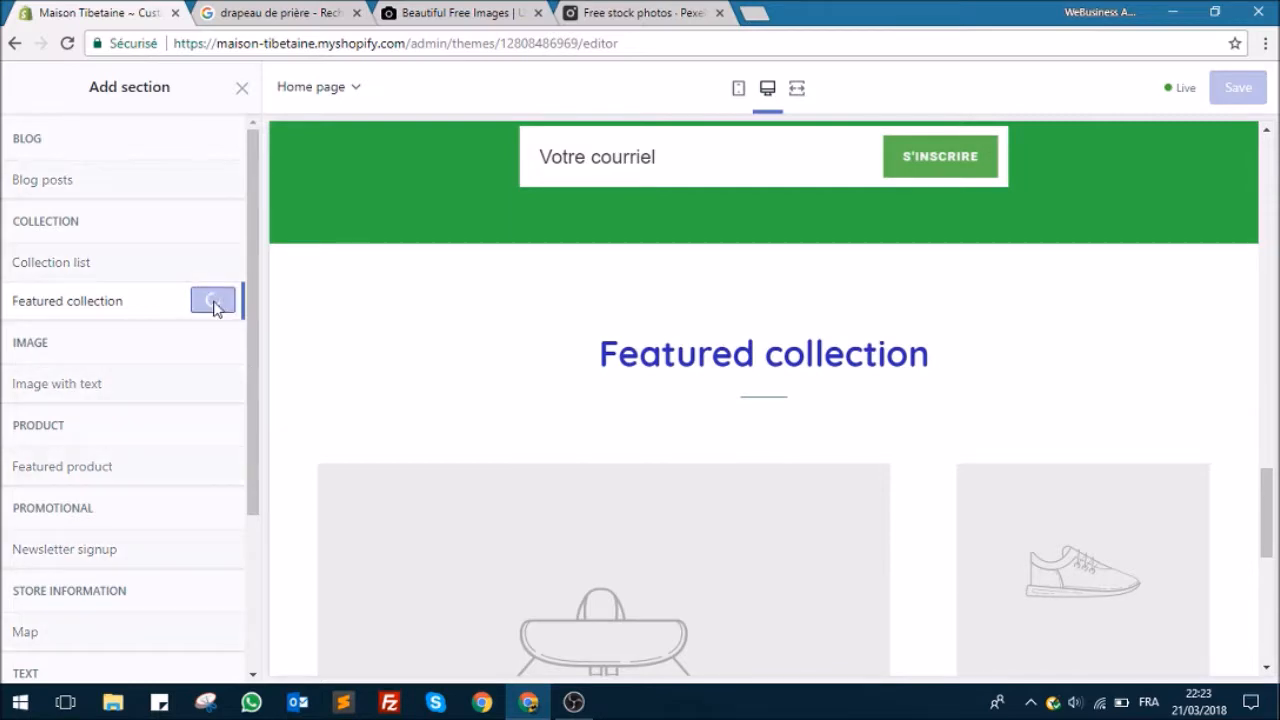
Step: Set the new collection section's heading to "Drapeaux à Sutras colorés"
drag(153, 219, 6, 219)
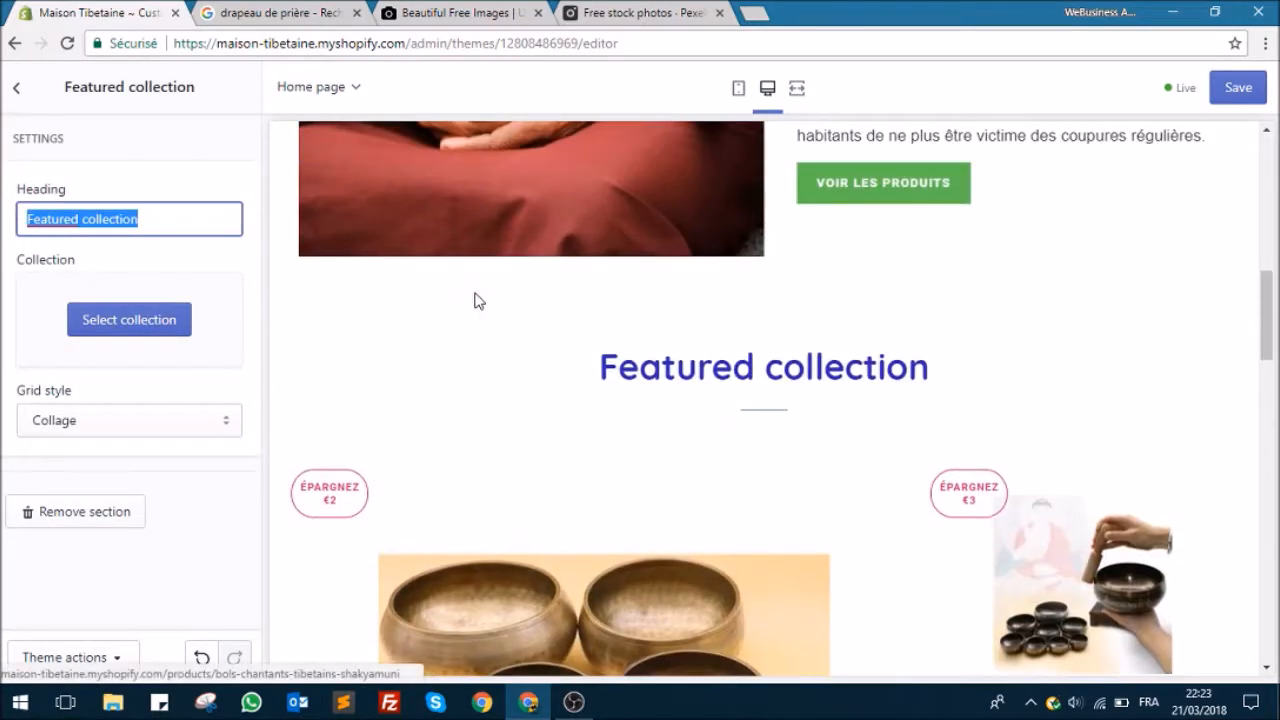
text(Drapeaux de prièr)
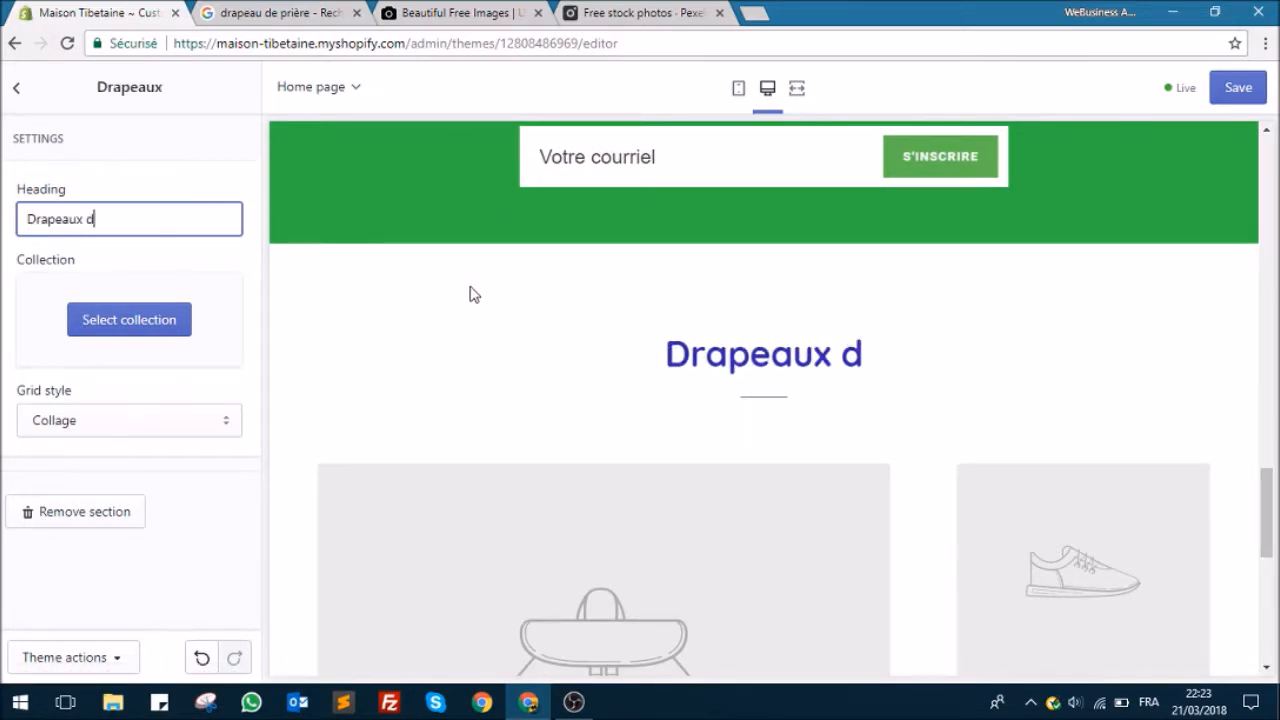
key(BackSpace)
key(BackSpace)
key(BackSpace)
key(BackSpace)
key(BackSpace)
key(BackSpace)
key(BackSpace)
key(BackSpace)
text(à Sutras colorés)
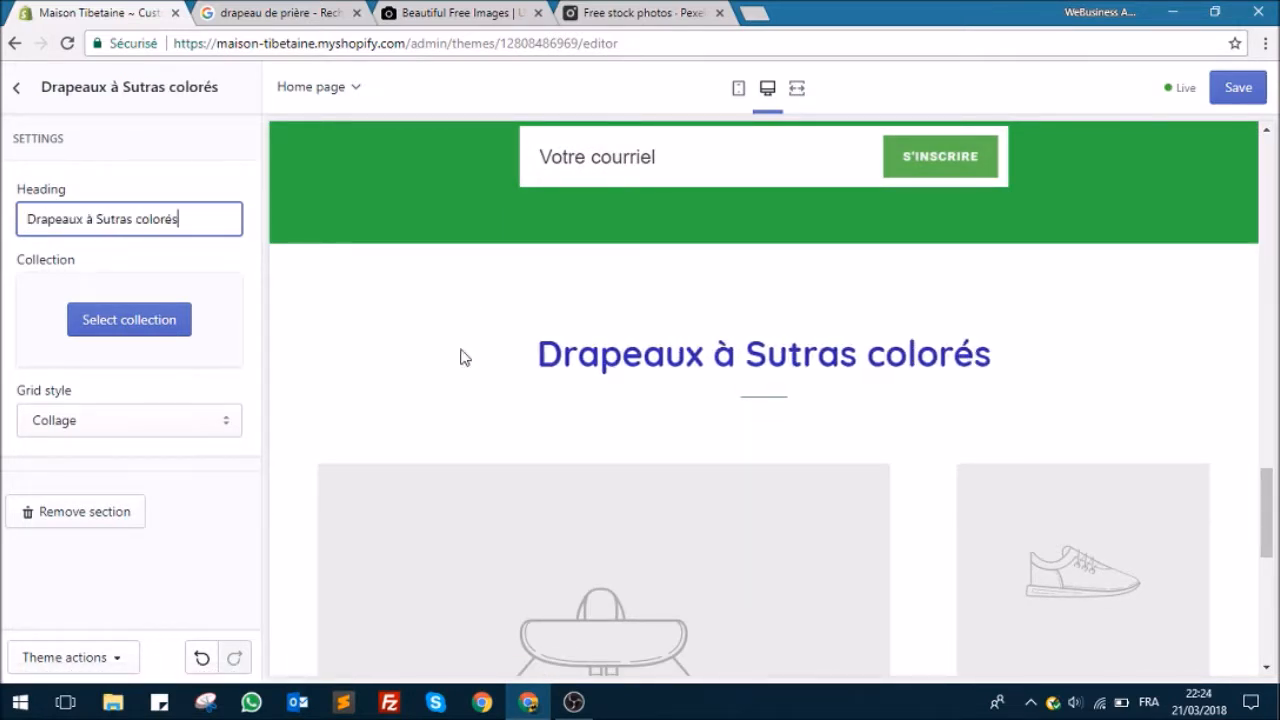
Step: Assign the Drapeaux colorés collection to the "Drapeaux à Sutras colorés" section and move the section above Newsletter
click(140, 318)
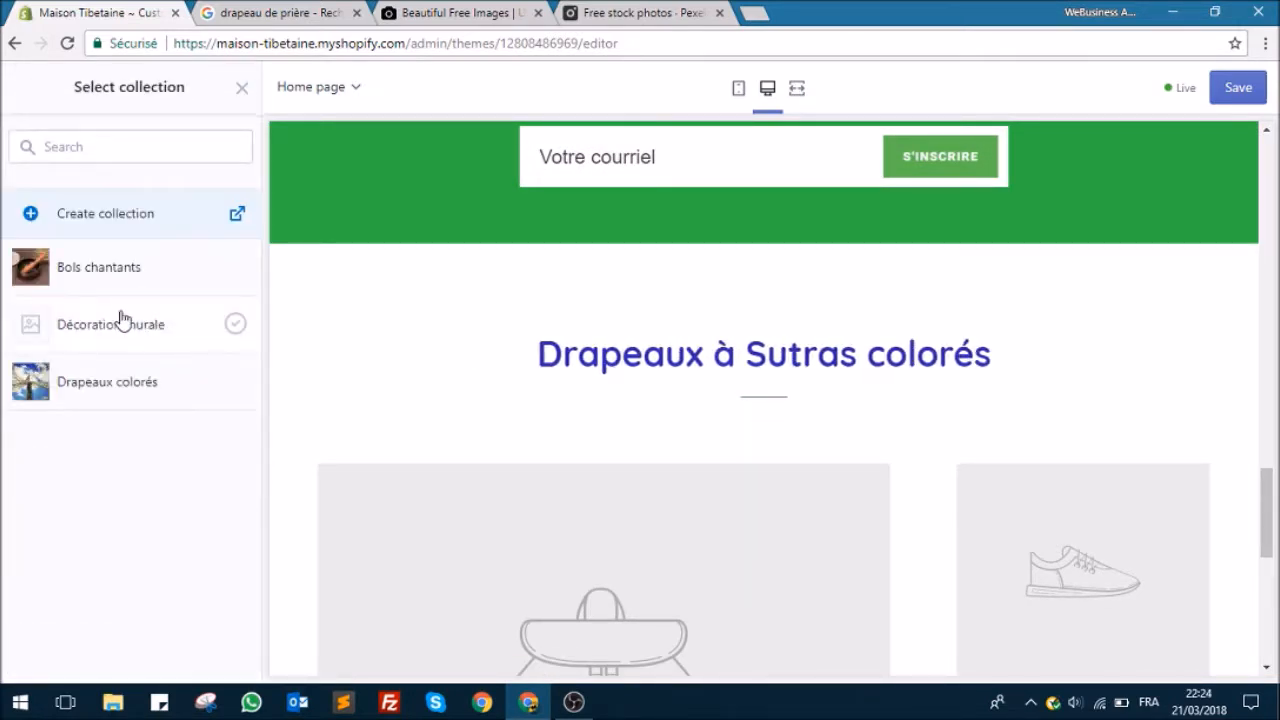
click(102, 388)
click(220, 656)
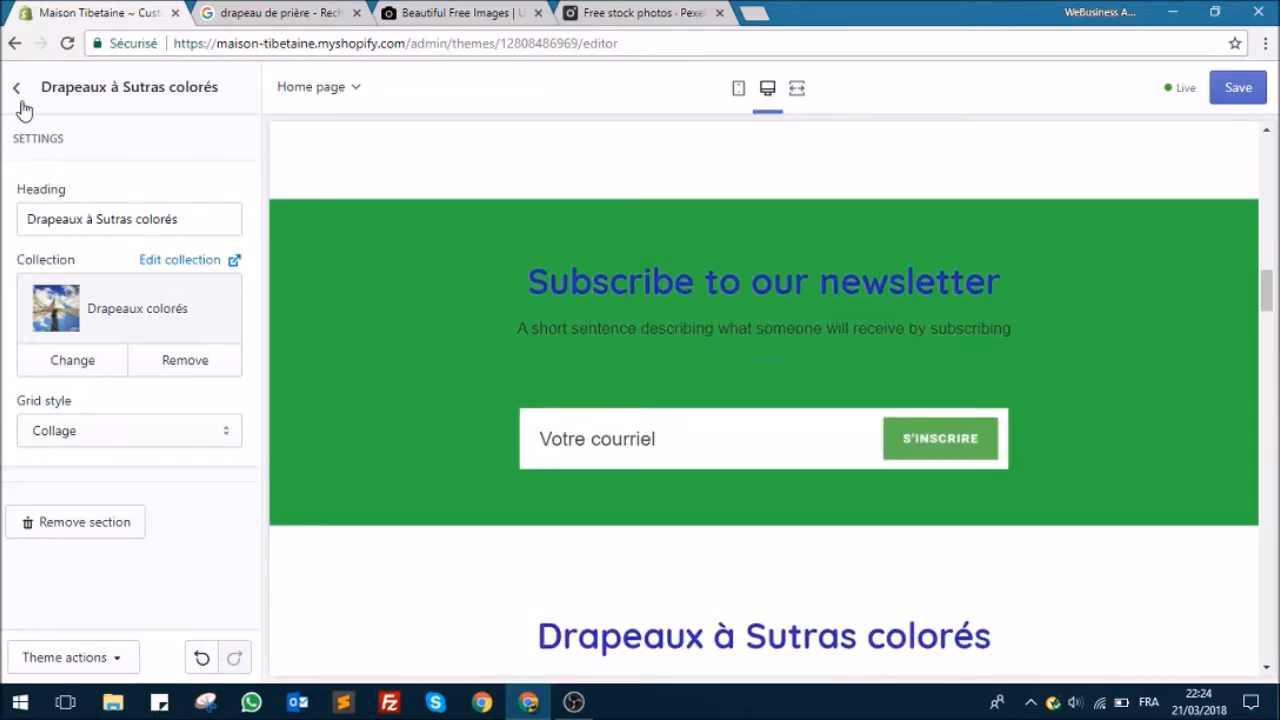
click(16, 87)
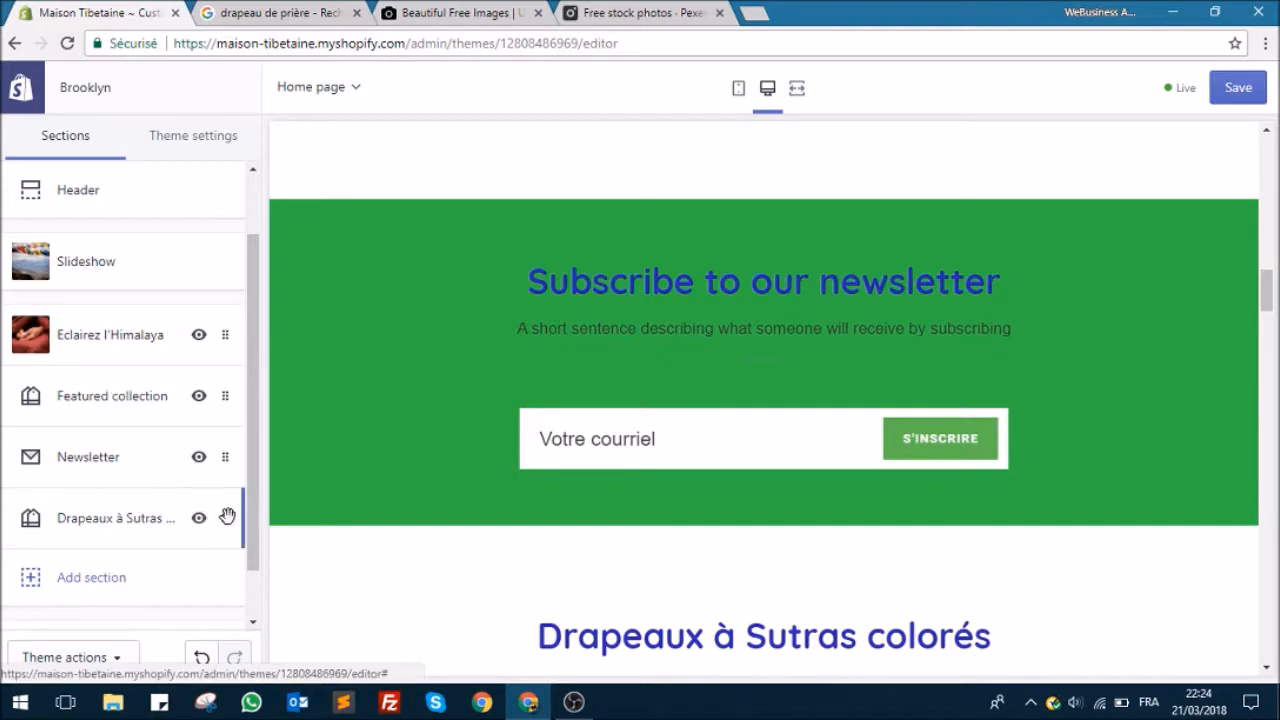
drag(227, 517, 224, 449)
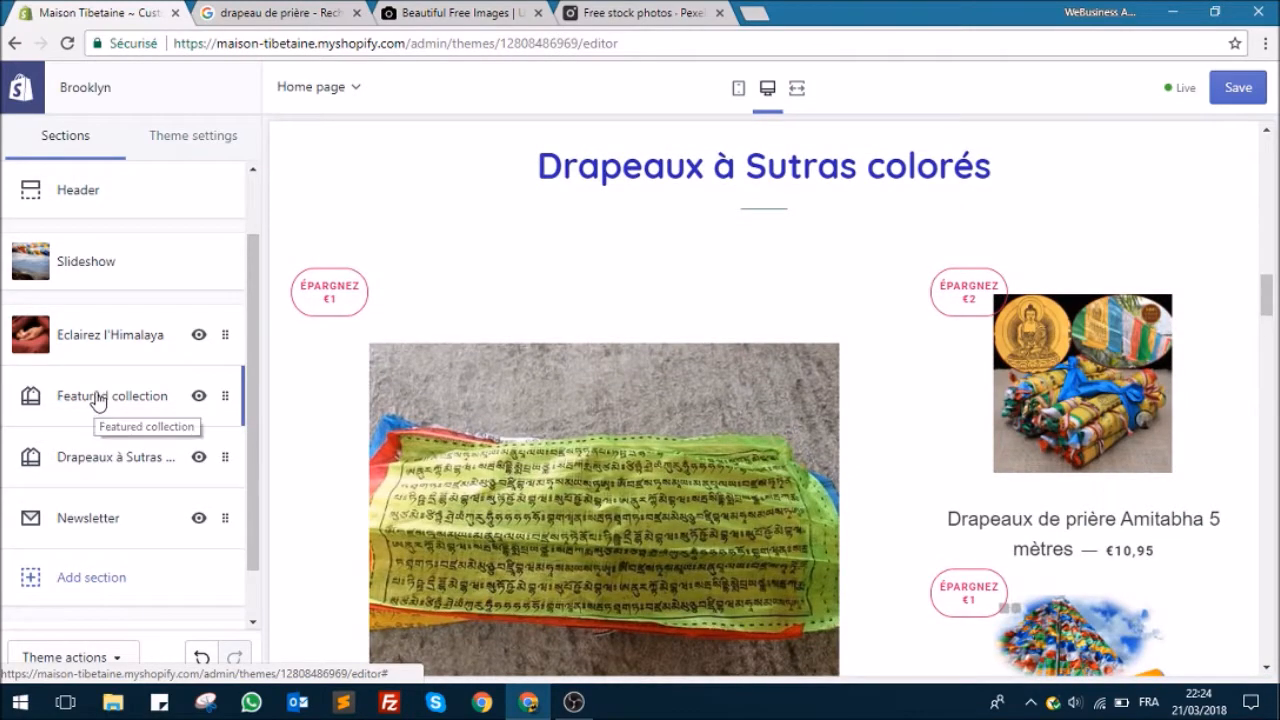
Step: Set the heading of the Bols chantants collection section to "Bols Tibétains" and save the theme
click(98, 398)
drag(138, 218, 2, 228)
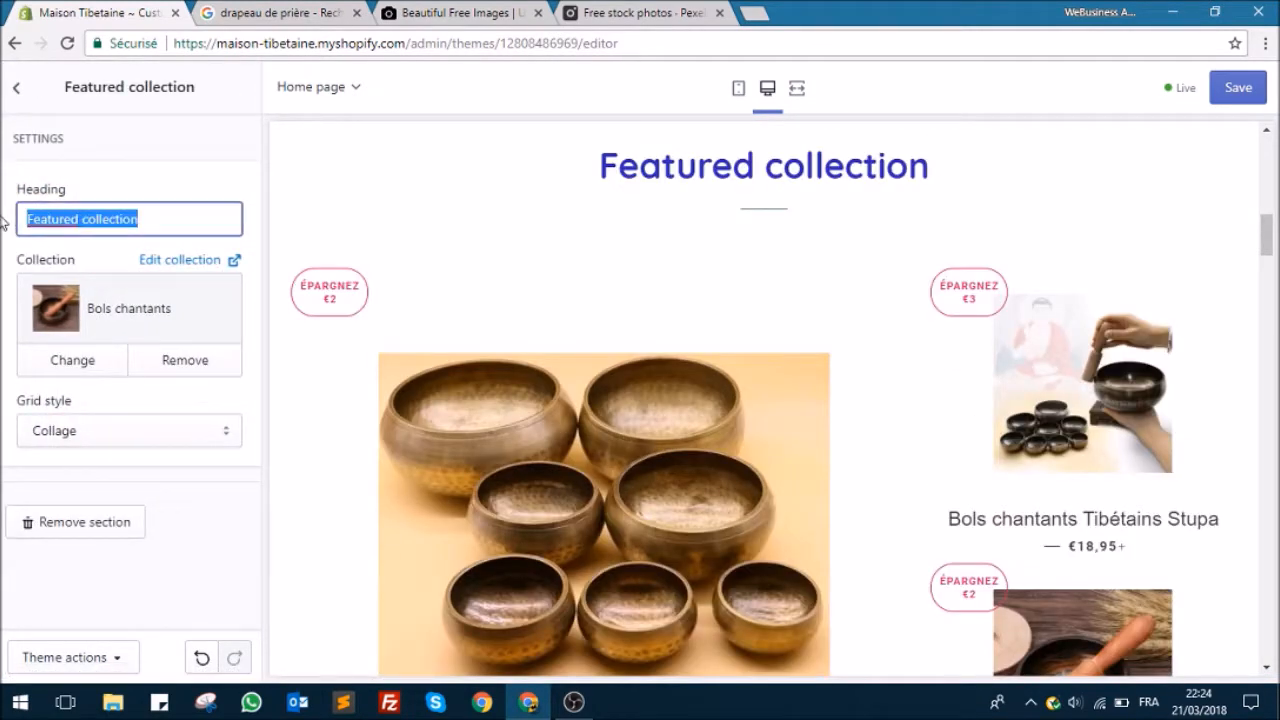
text(Bols Tibéta)
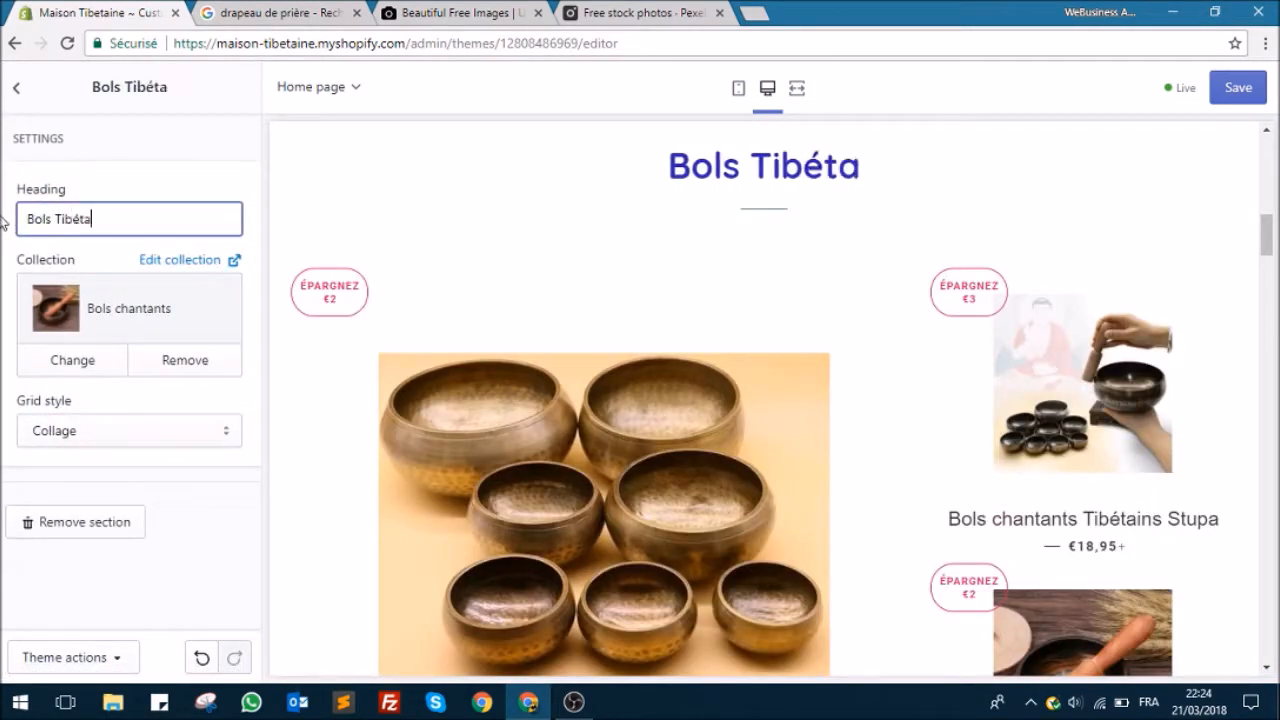
text(ins)
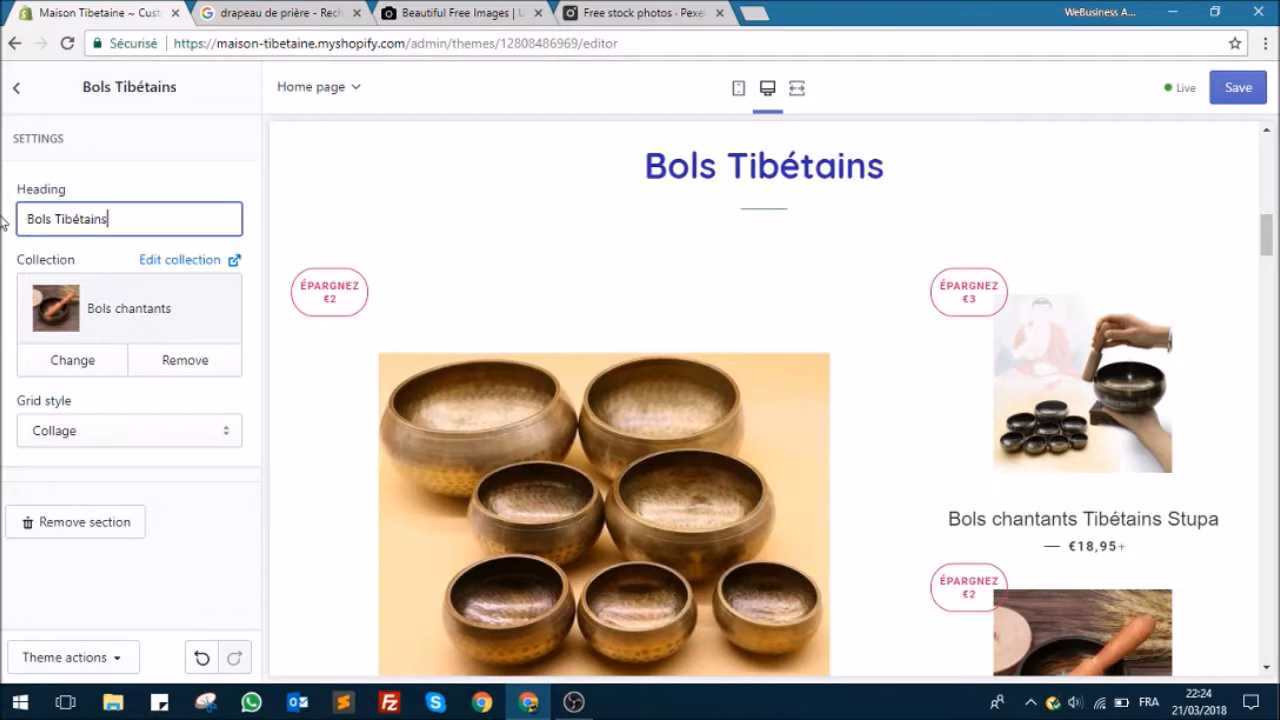
click(1250, 82)
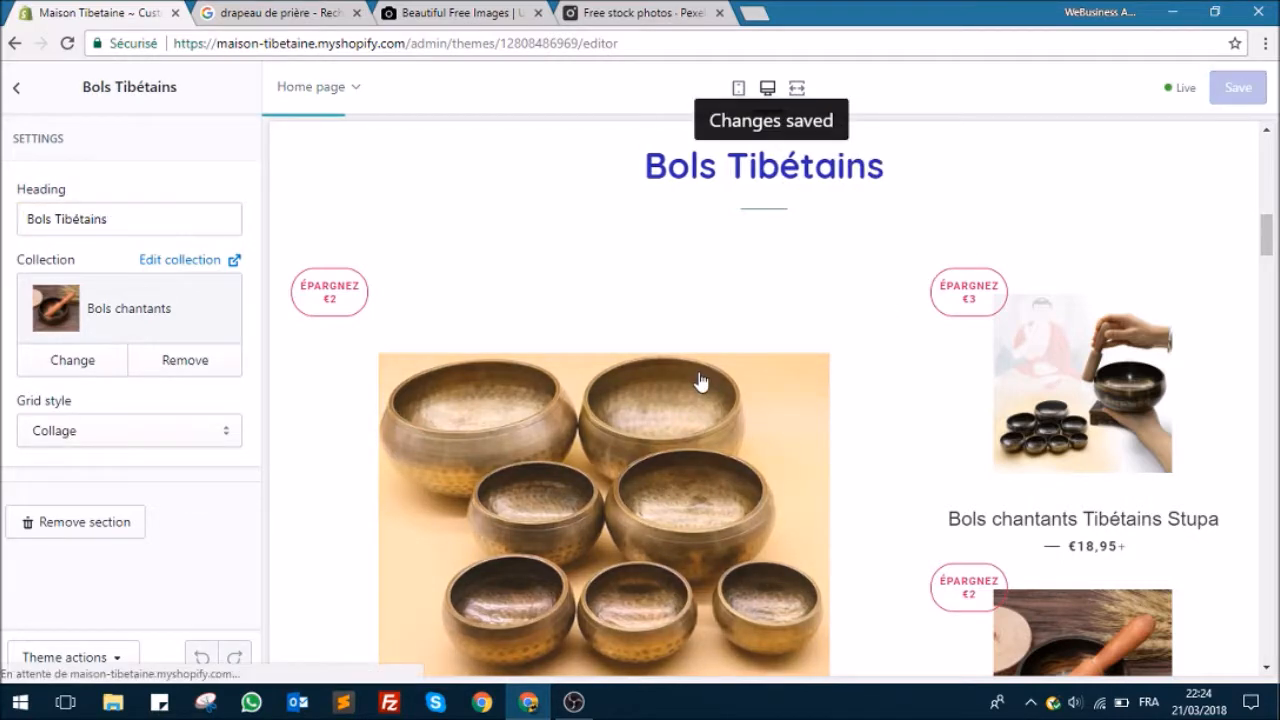
scroll(697, 360, down, 15)
scroll(697, 357, down, 15)
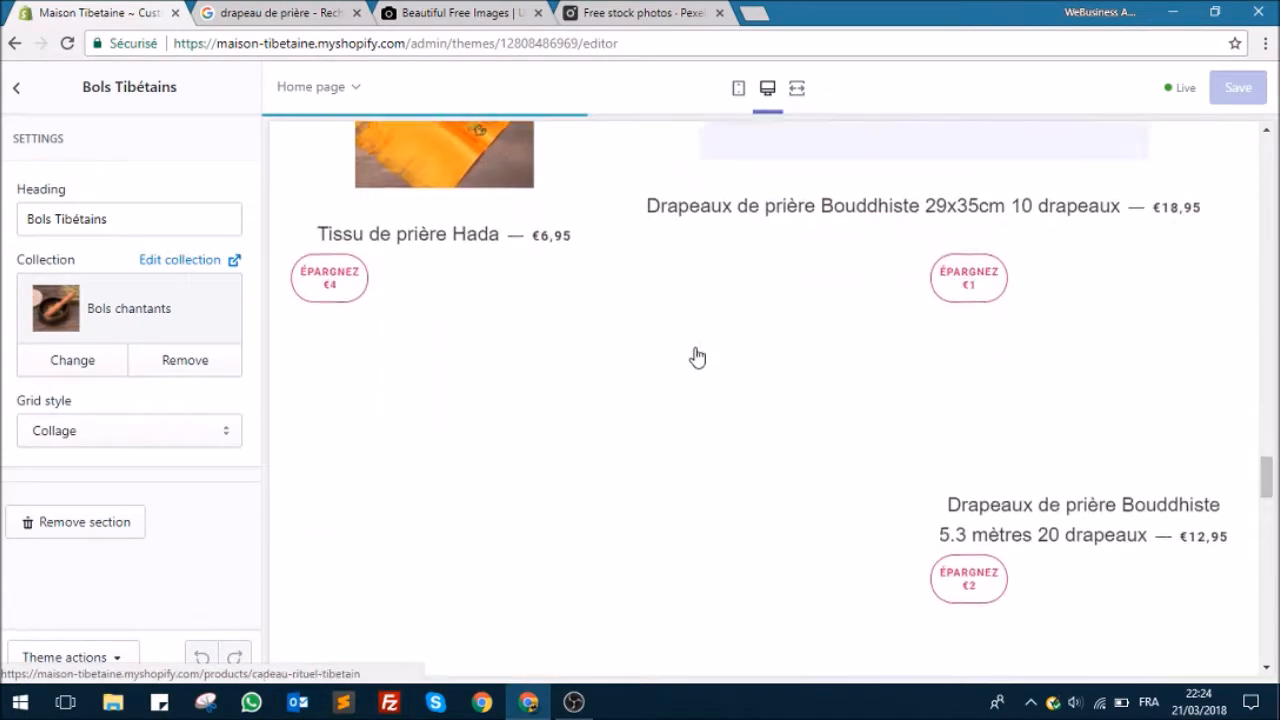
Step: Review the home page preview, from the flag and bowl collections up to the Eclairez l'Himalaya section and the Namaste slideshow
scroll(697, 357, down, 3)
scroll(700, 357, down, 4)
scroll(700, 357, down, 15)
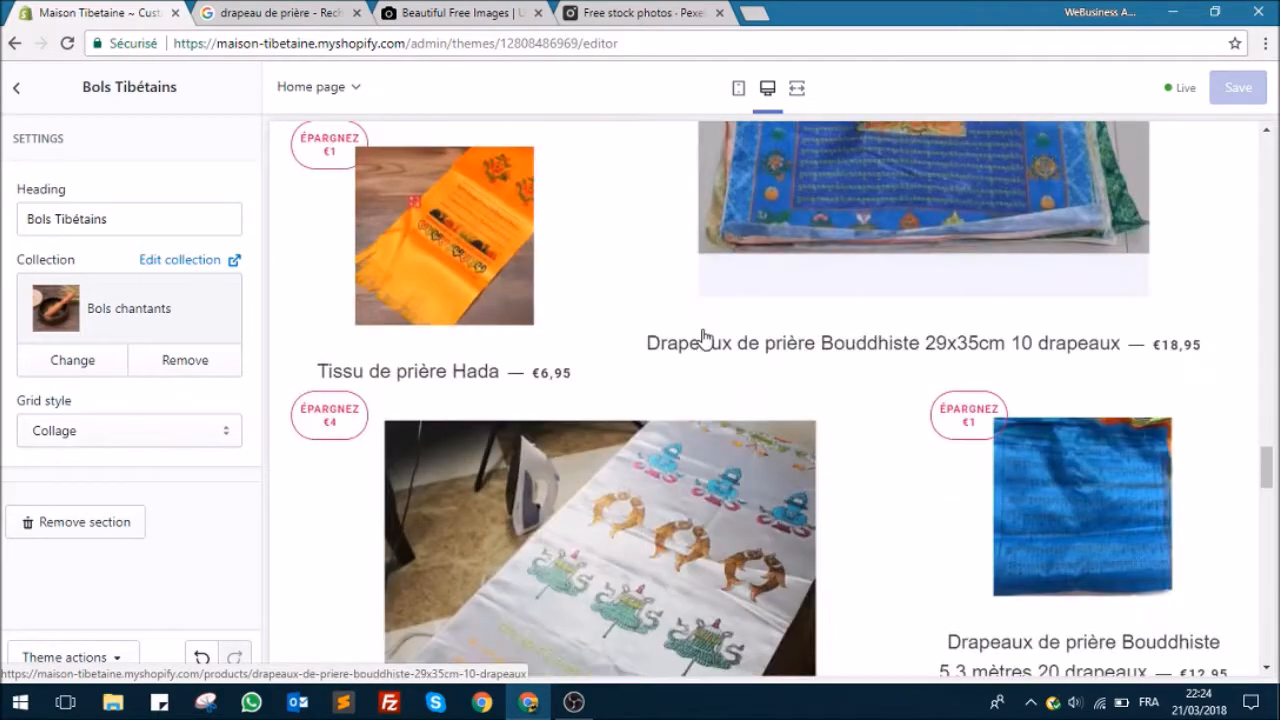
scroll(703, 337, down, 10)
scroll(592, 375, down, 10)
scroll(494, 304, up, 12)
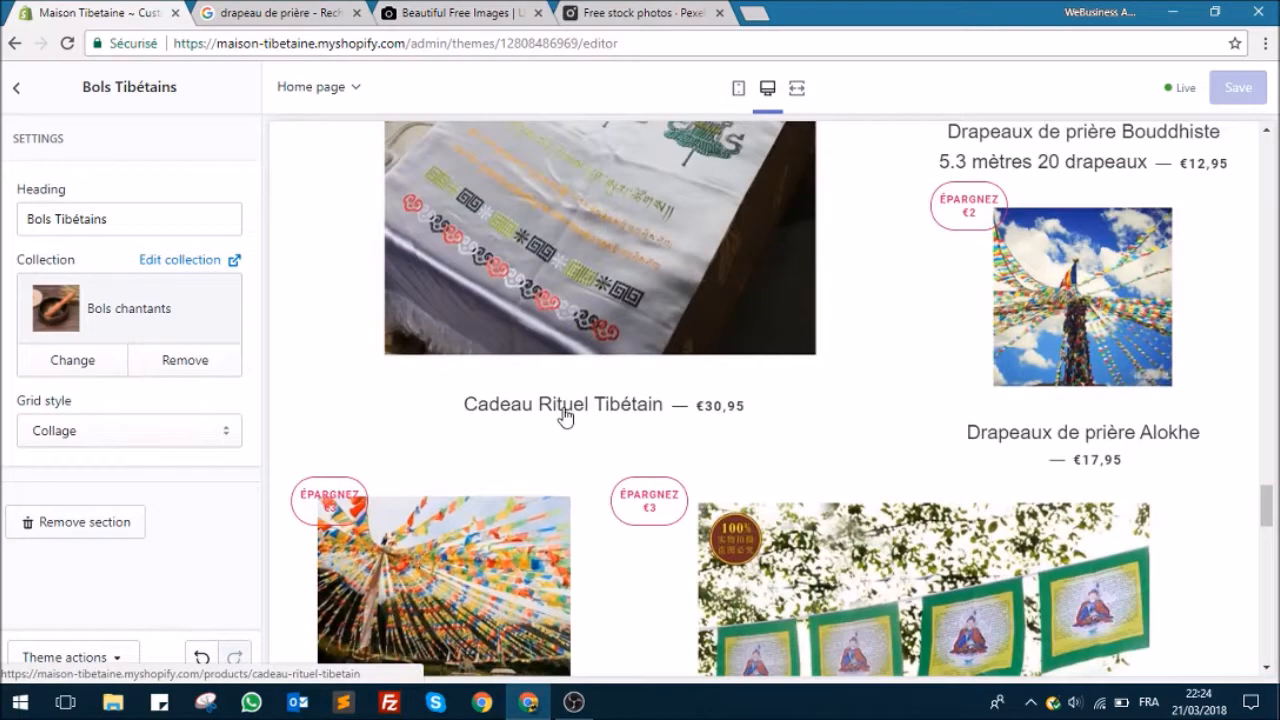
scroll(565, 410, up, 12)
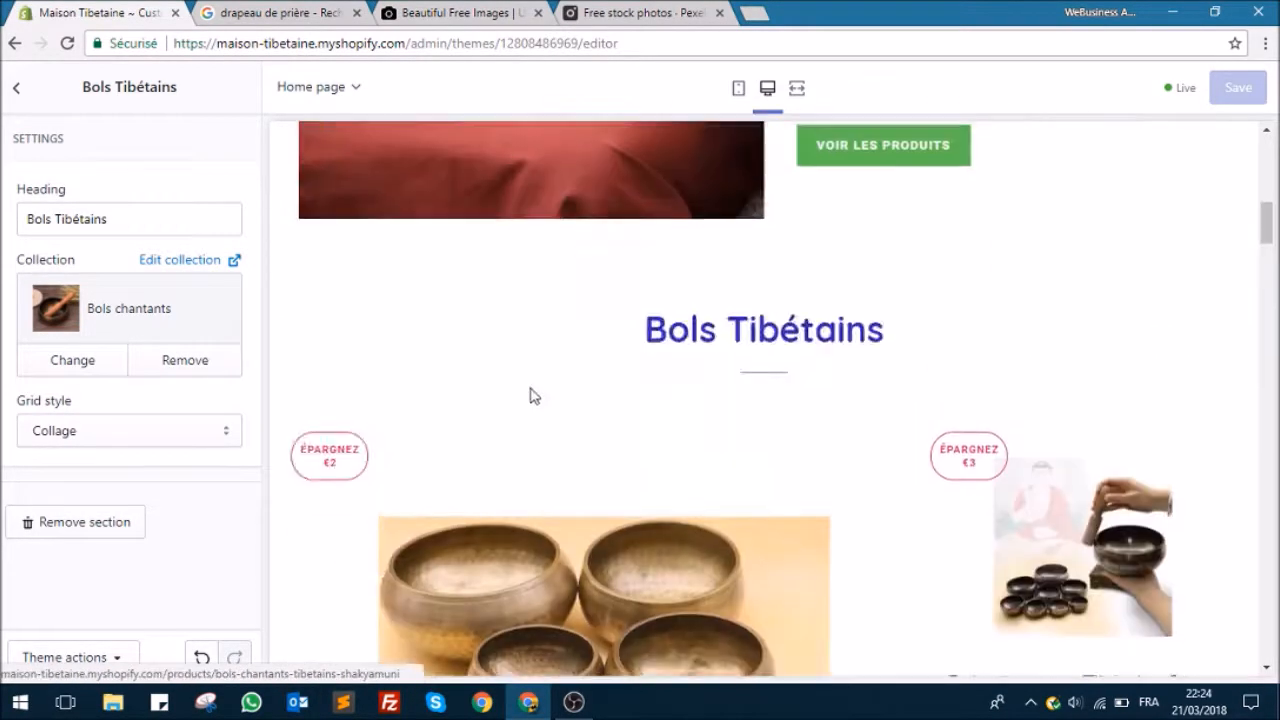
scroll(537, 401, up, 4)
click(14, 95)
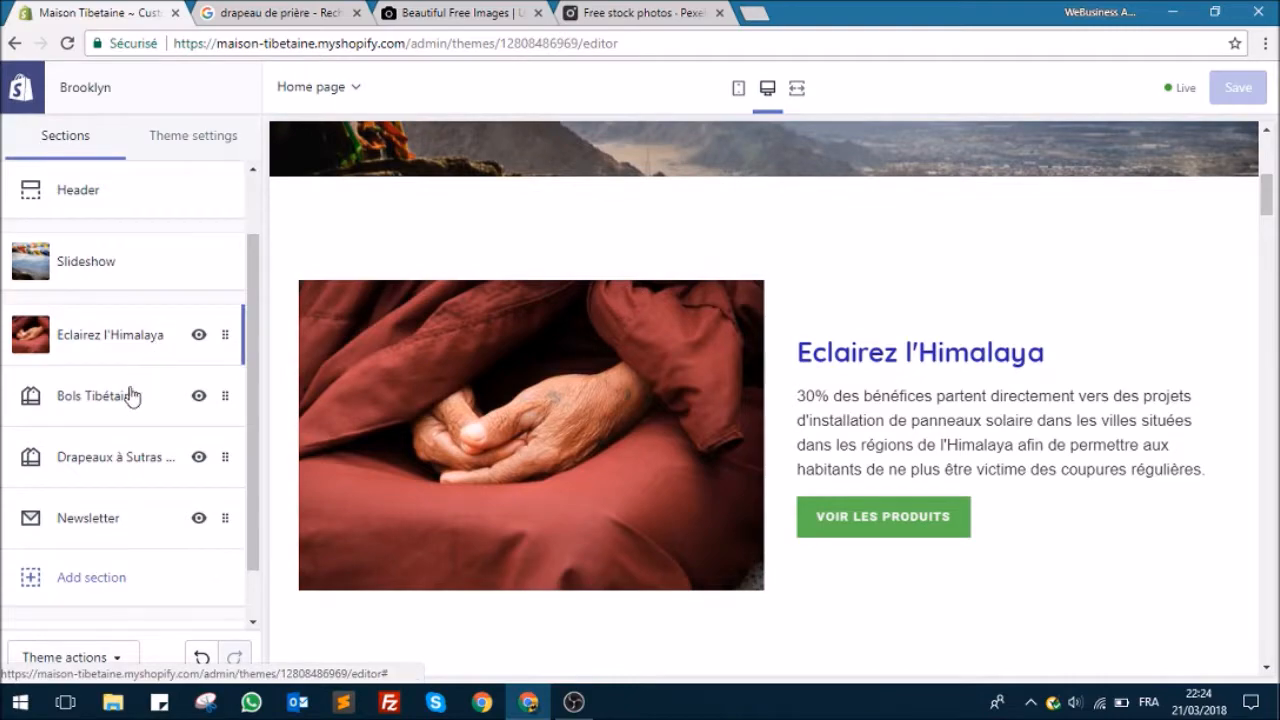
scroll(626, 335, up, 4)
scroll(626, 328, up, 2)
scroll(610, 300, down, 18)
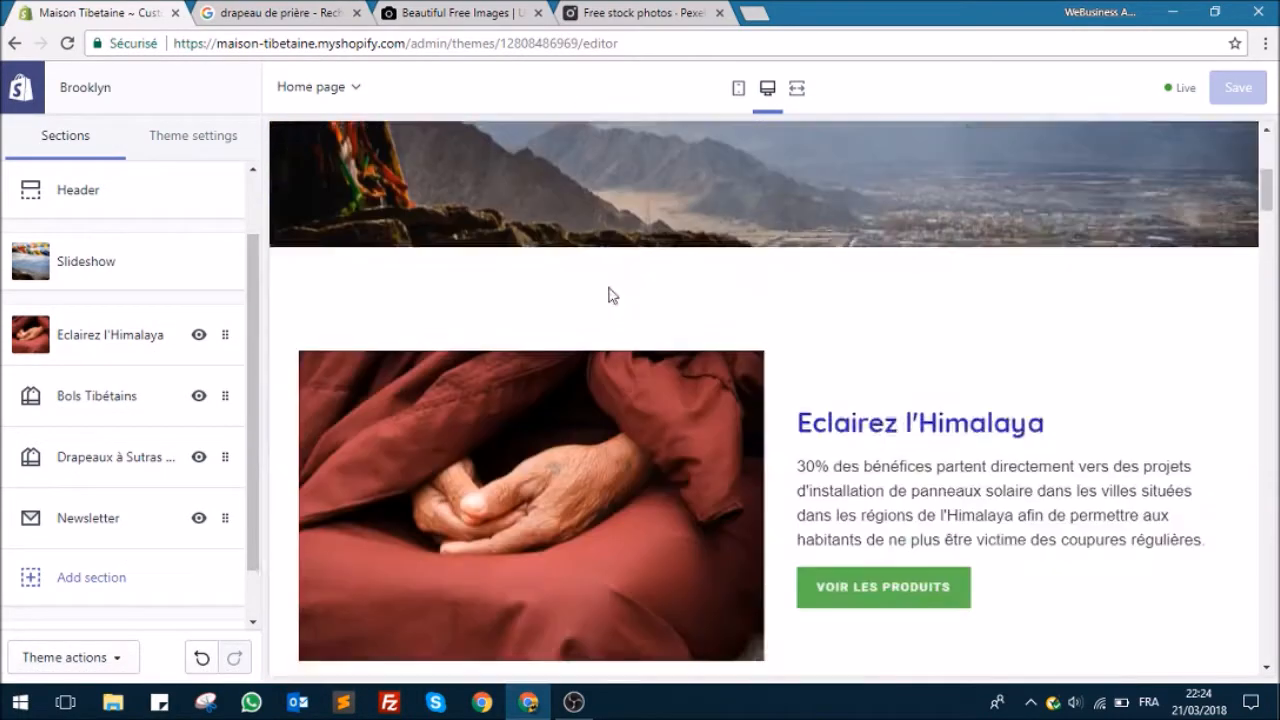
scroll(613, 287, up, 12)
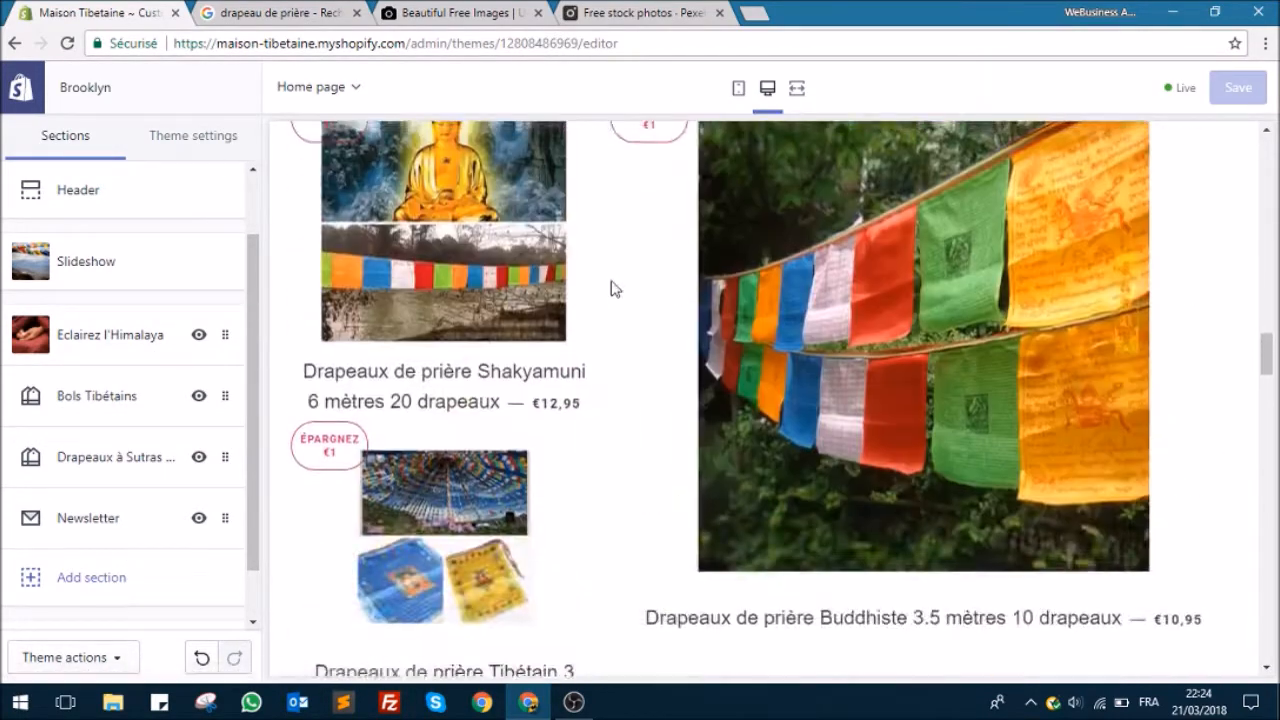
scroll(521, 262, up, 3)
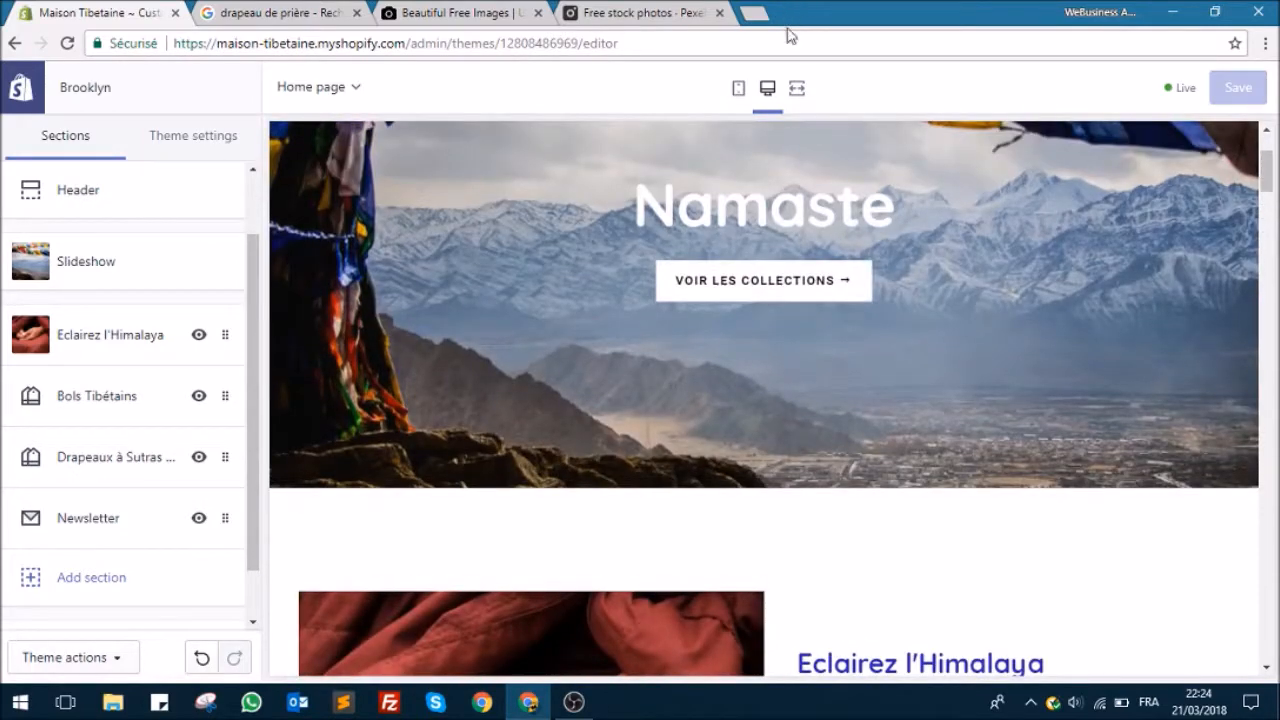
Step: Preview the whole home page at full width, then return to the desktop view with the section list
click(795, 89)
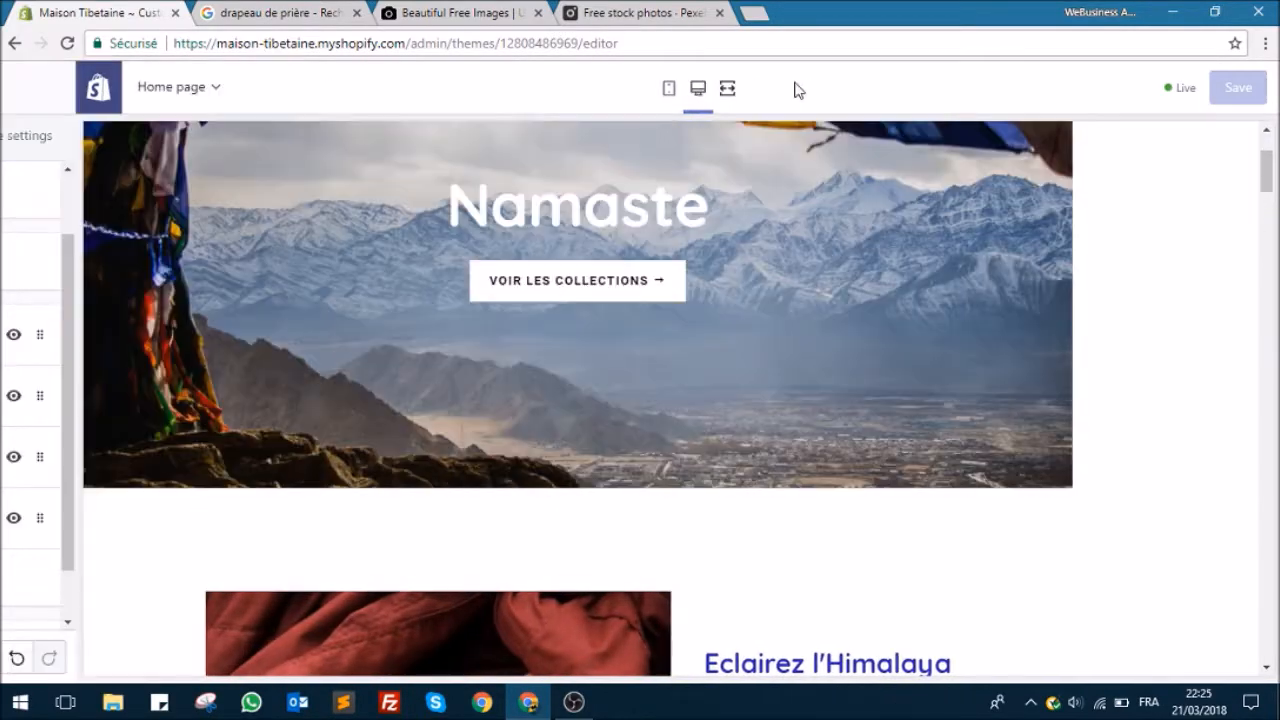
scroll(745, 215, up, 2)
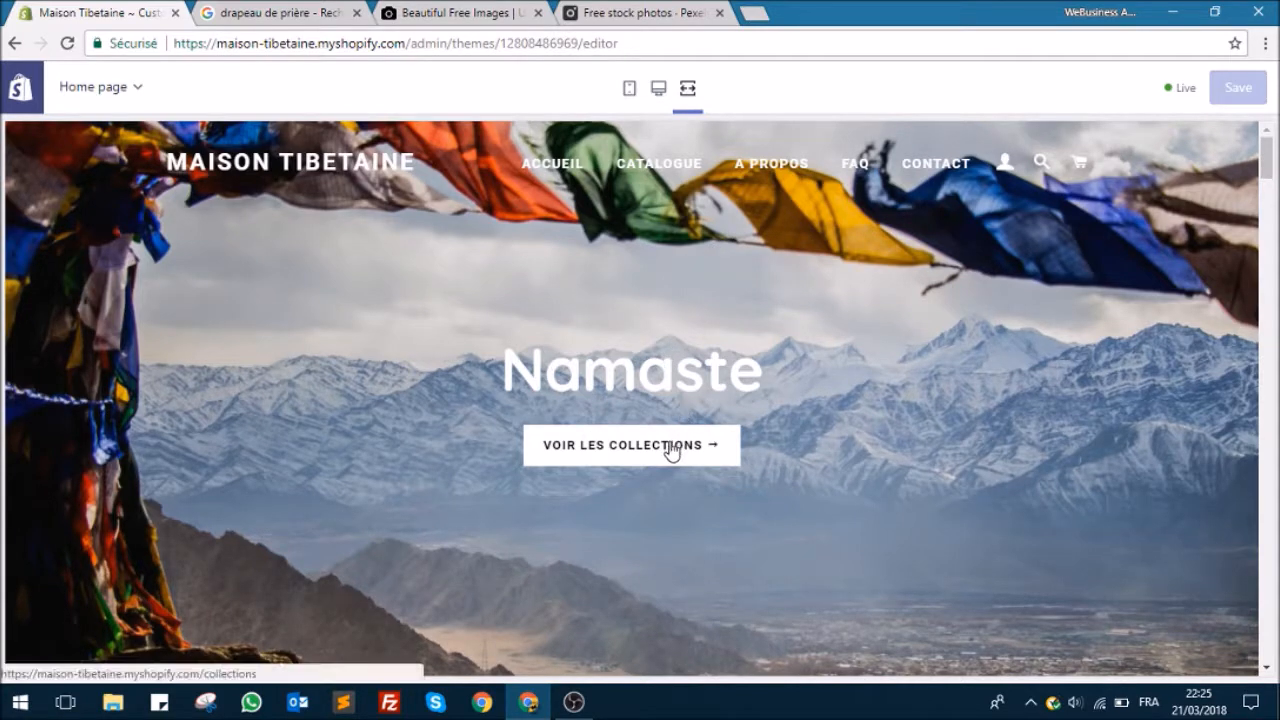
scroll(471, 282, down, 2)
scroll(466, 266, up, 2)
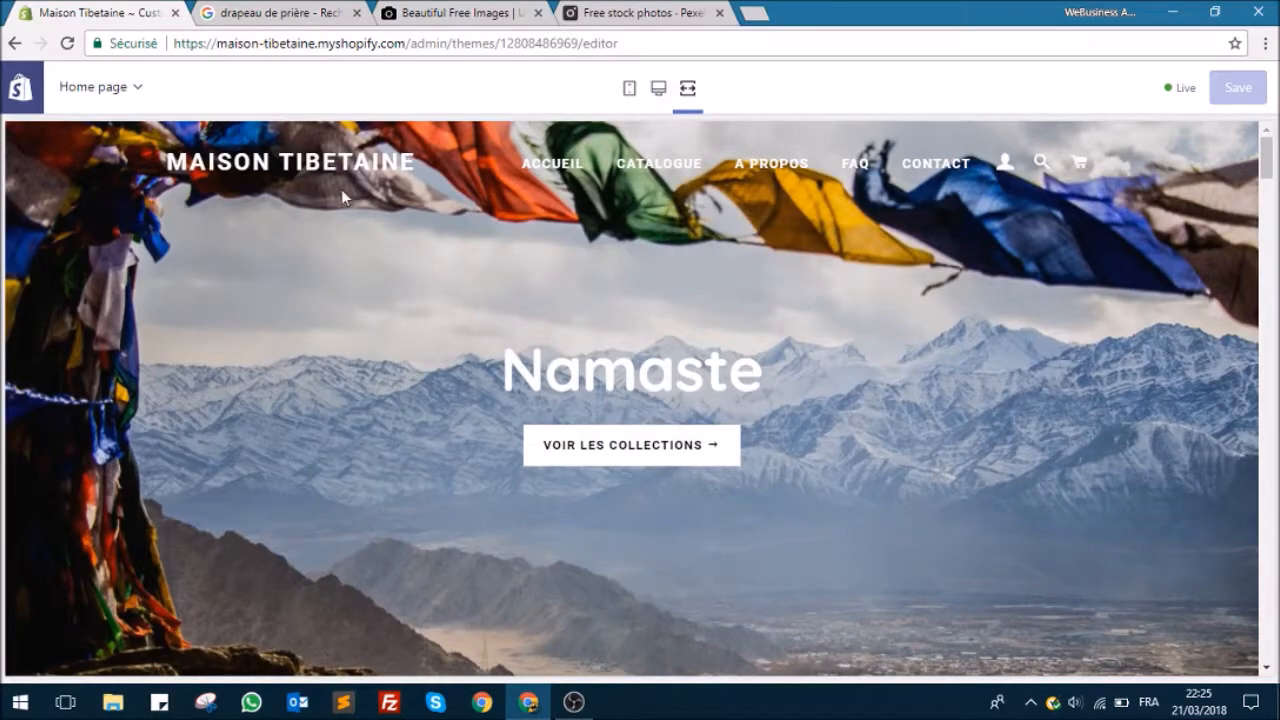
scroll(293, 186, down, 12)
scroll(305, 190, down, 12)
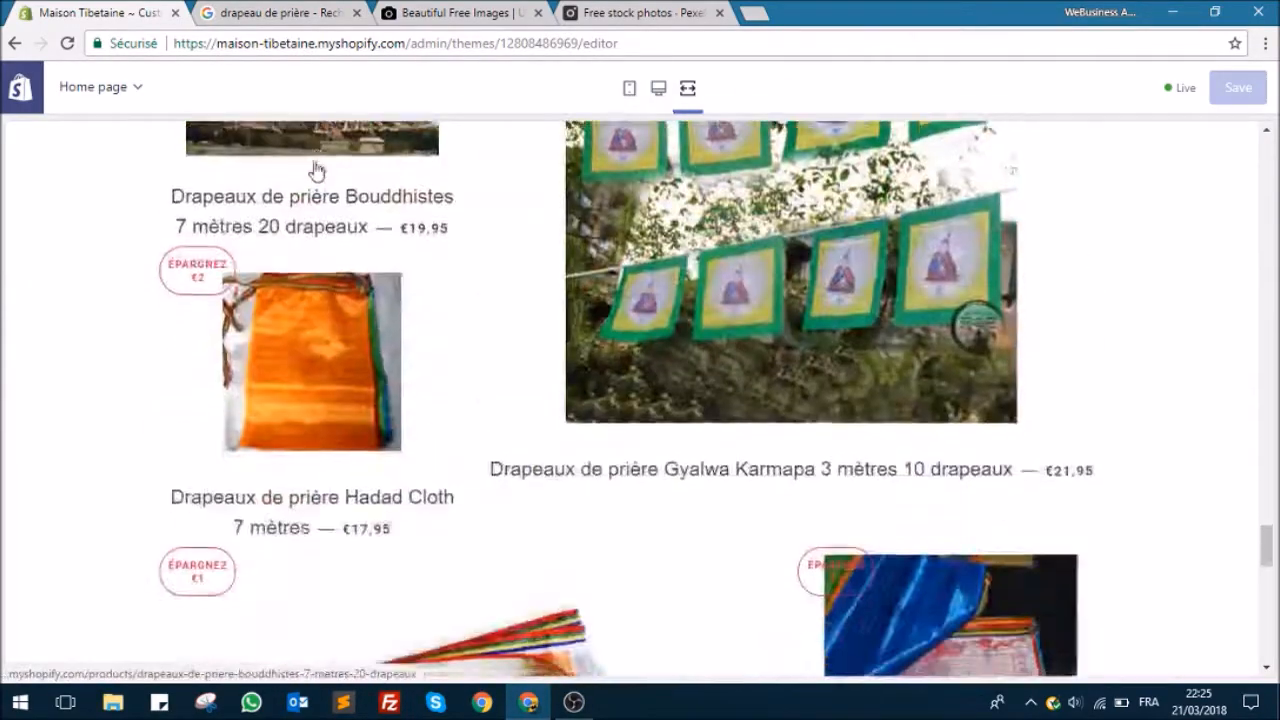
scroll(316, 170, down, 10)
drag(1266, 636, 1268, 129)
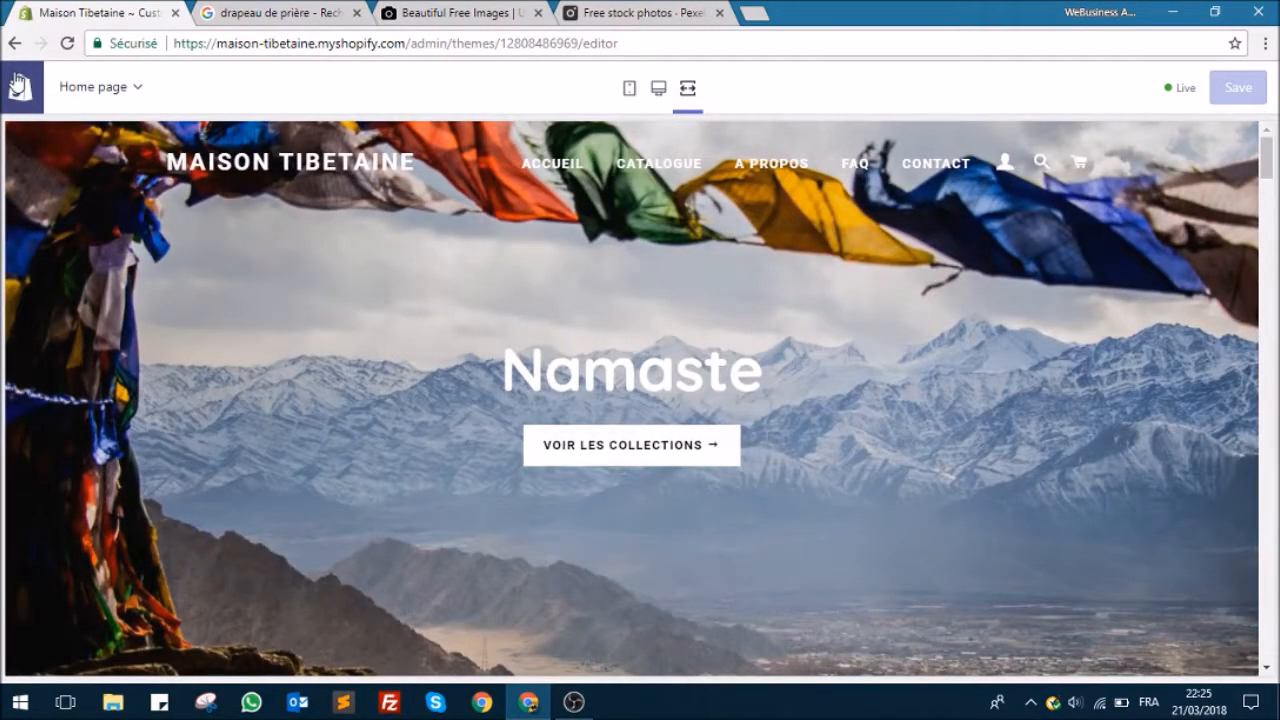
click(658, 88)
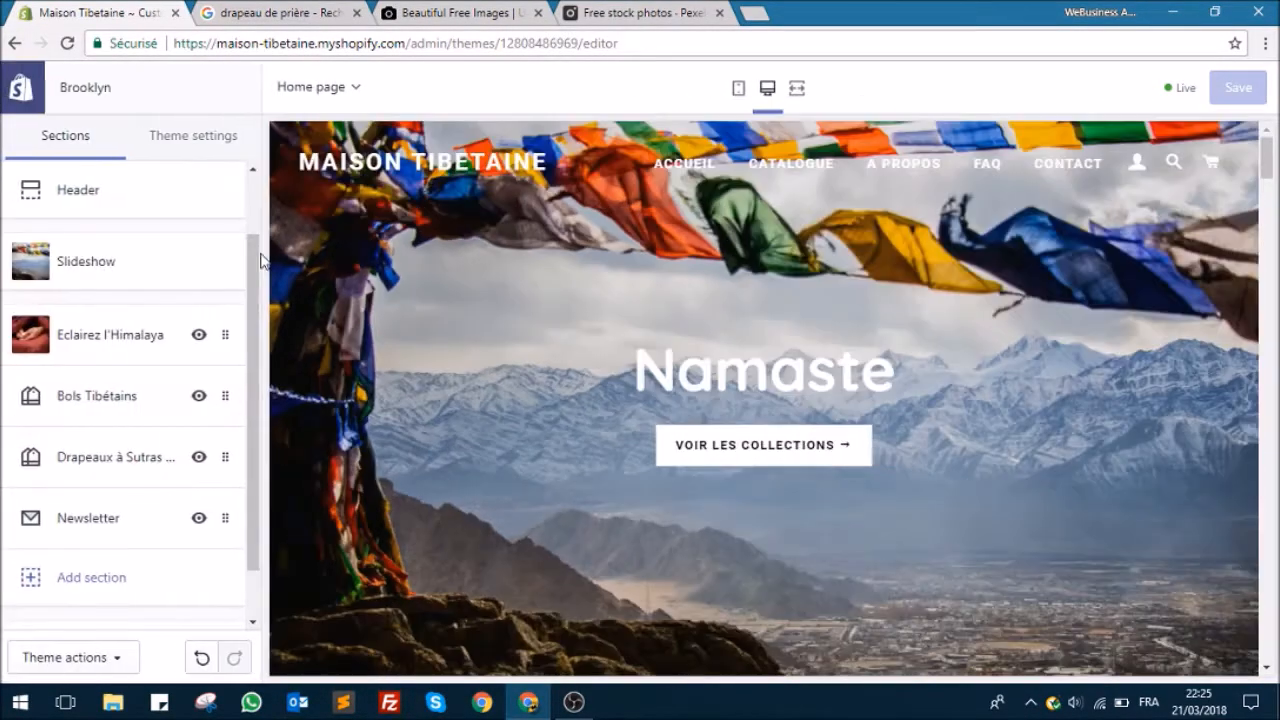
Step: Enable the announcement bar in the Header section's settings
click(114, 201)
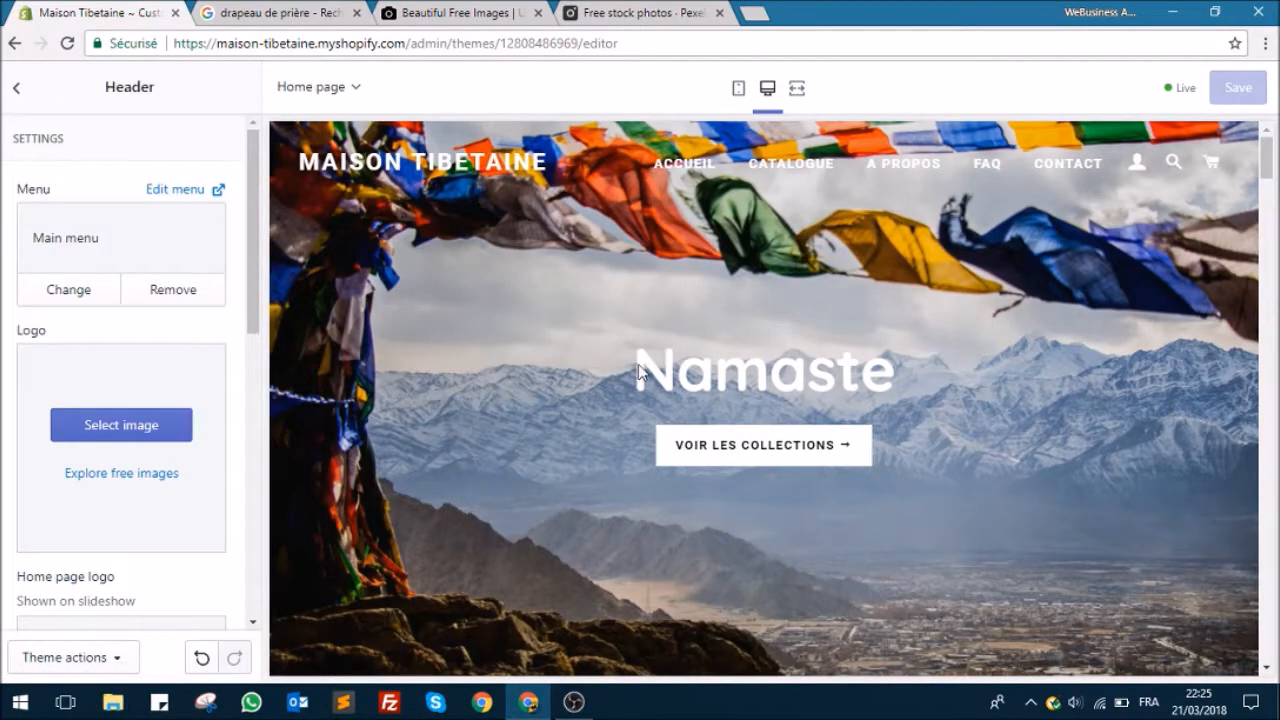
scroll(140, 541, down, 2)
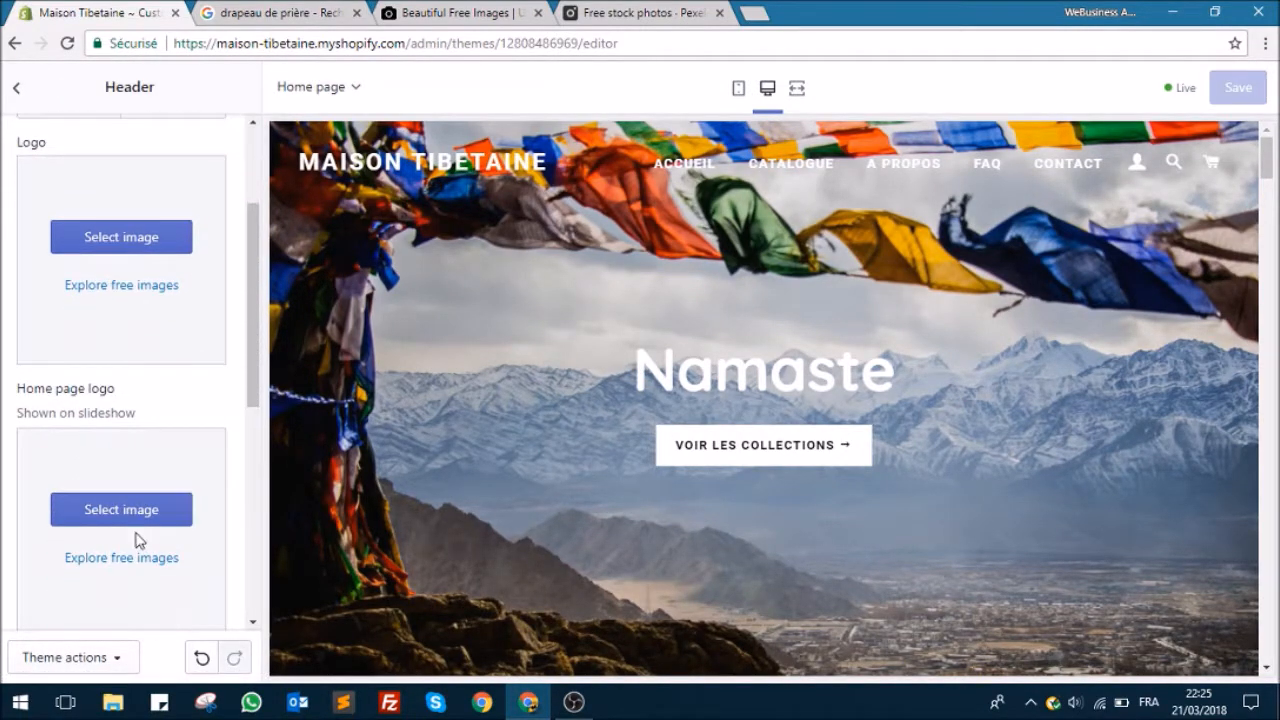
scroll(82, 385, up, 2)
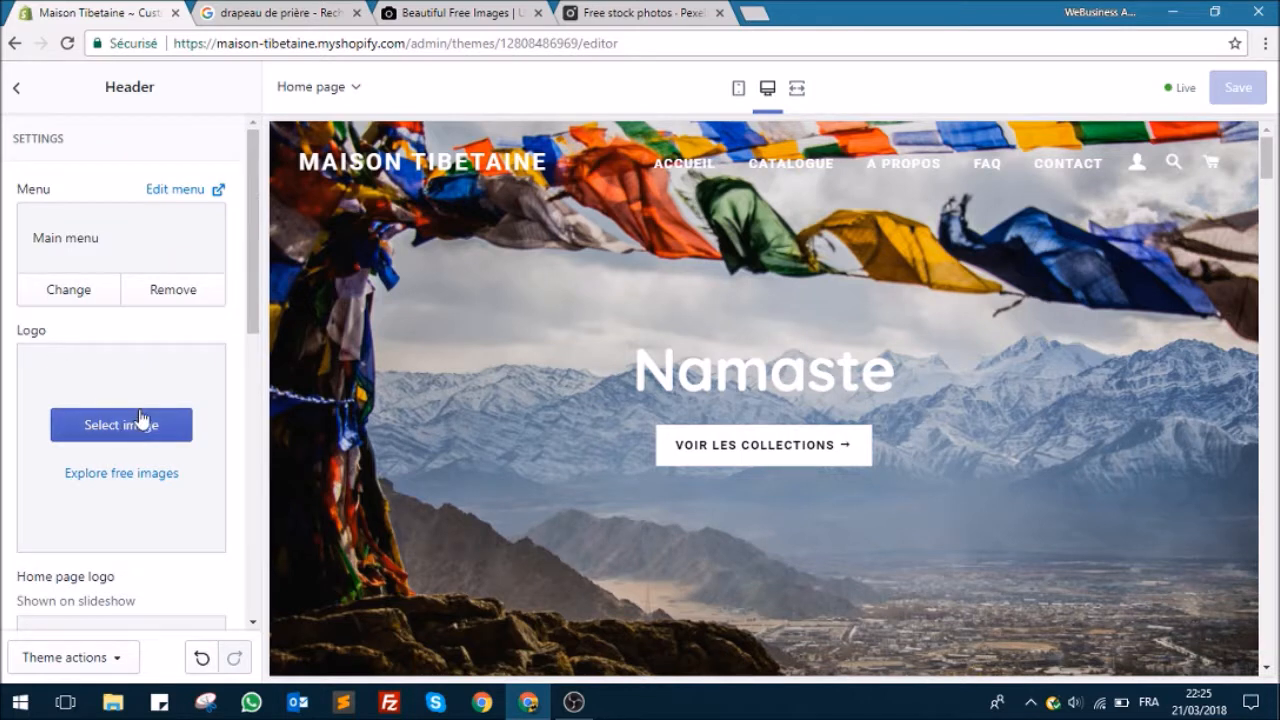
scroll(128, 400, down, 2)
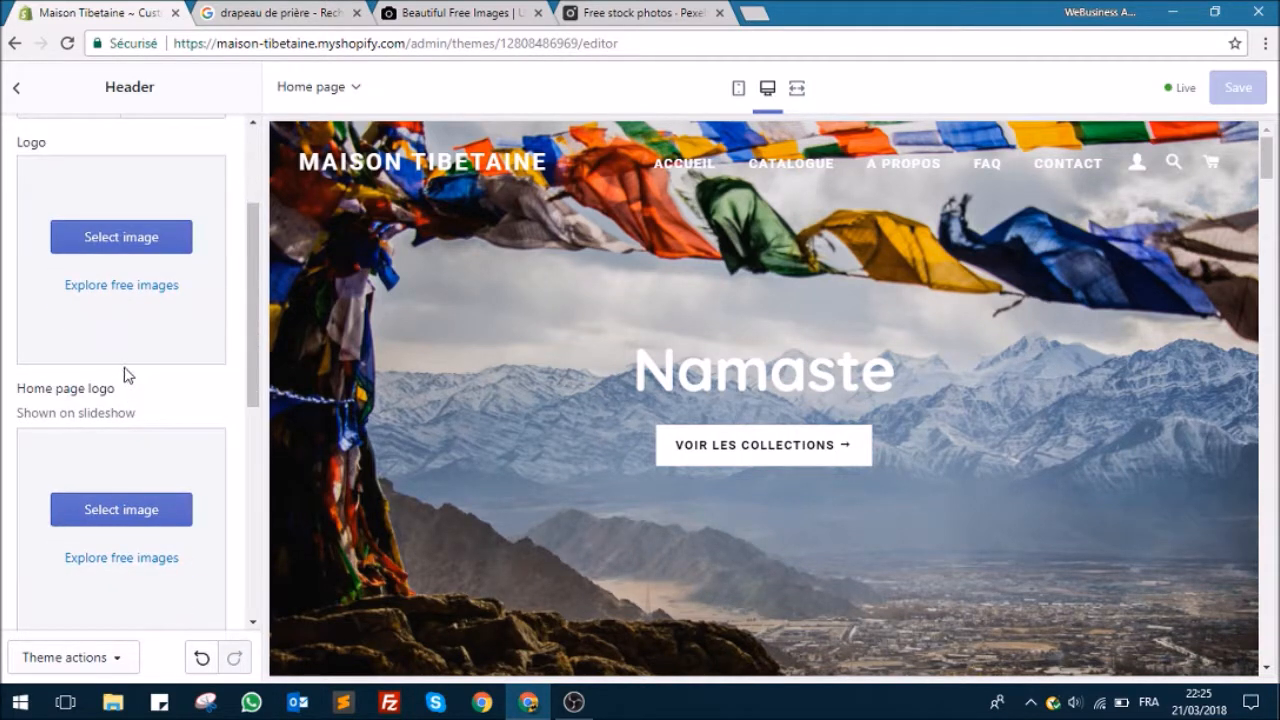
scroll(126, 372, down, 2)
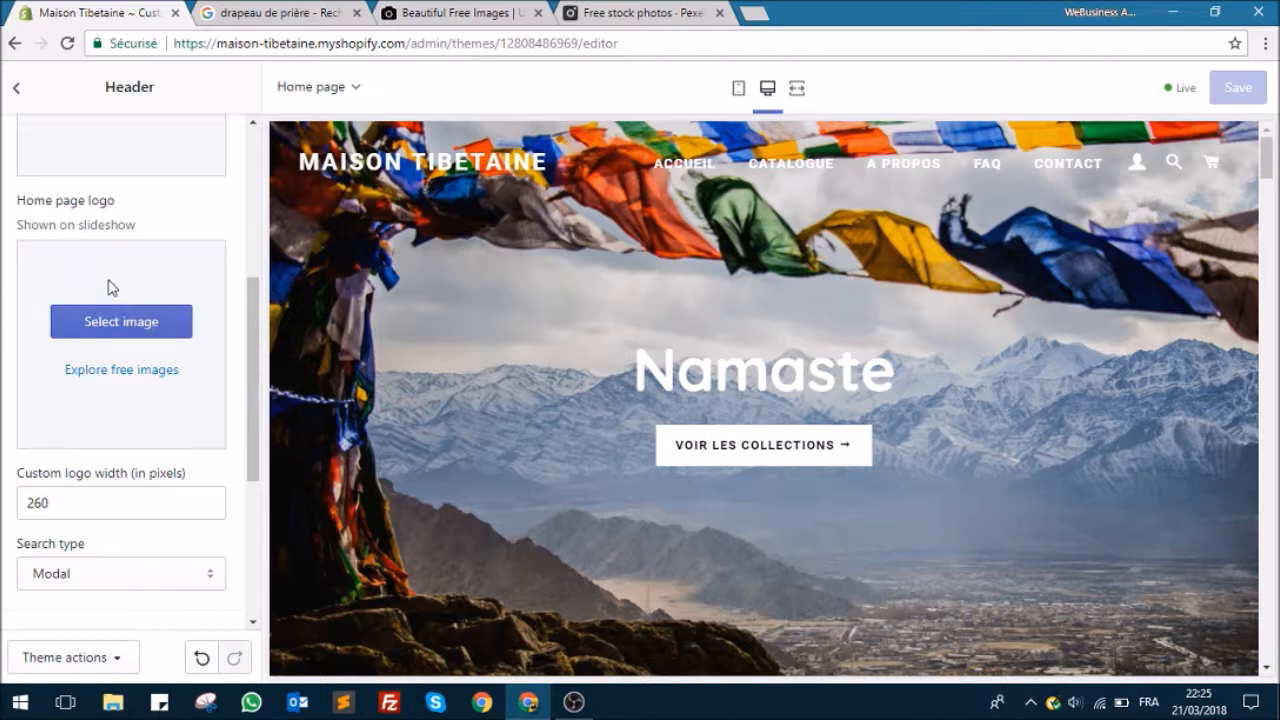
scroll(128, 310, down, 2)
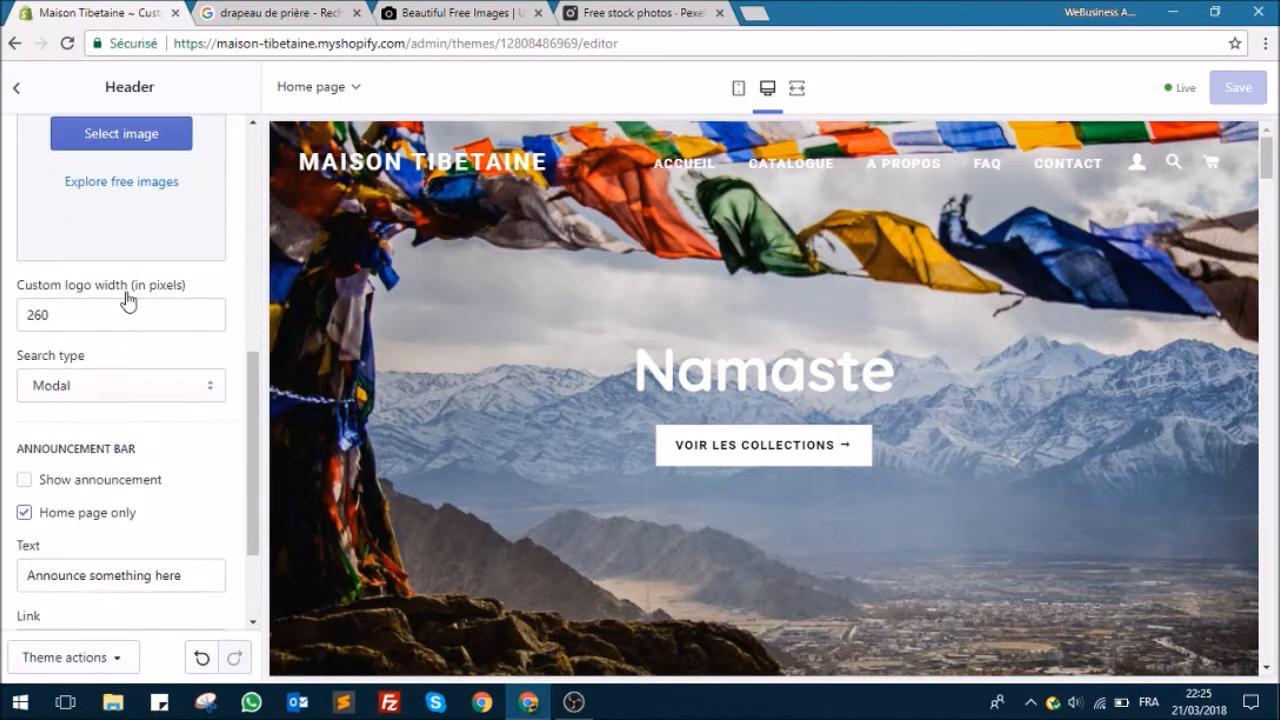
scroll(84, 310, down, 1)
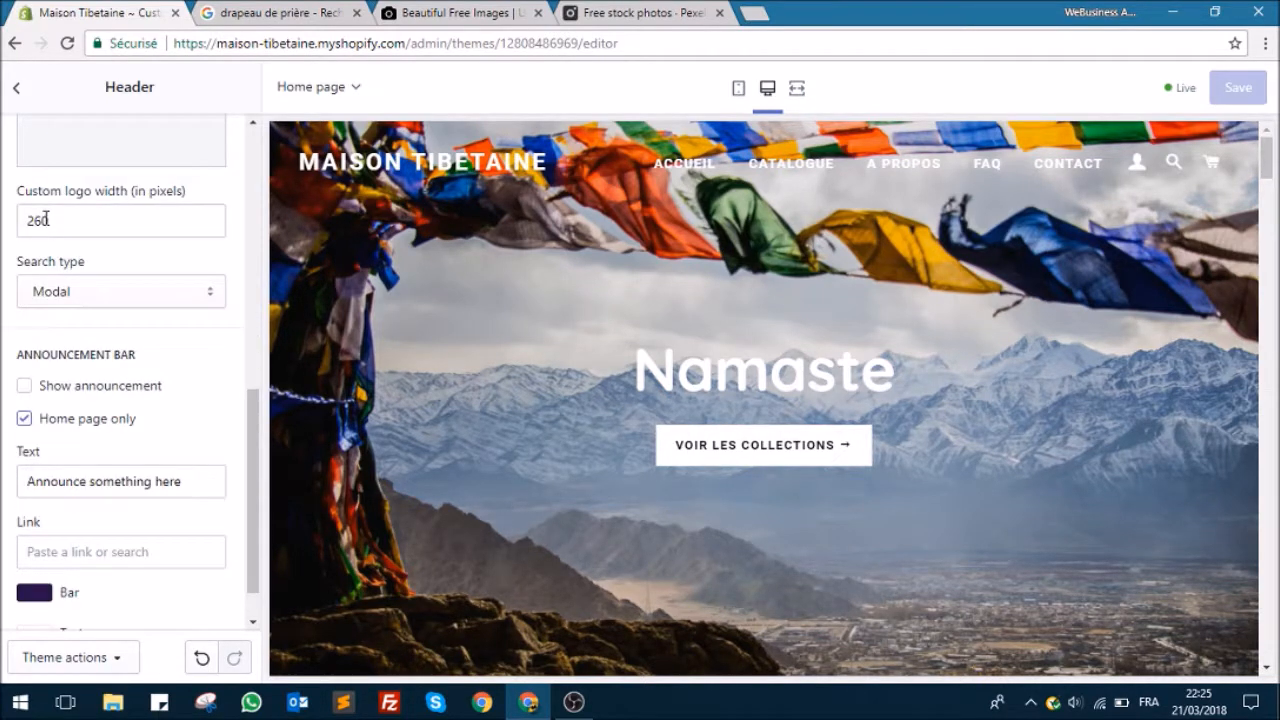
scroll(110, 300, down, 1)
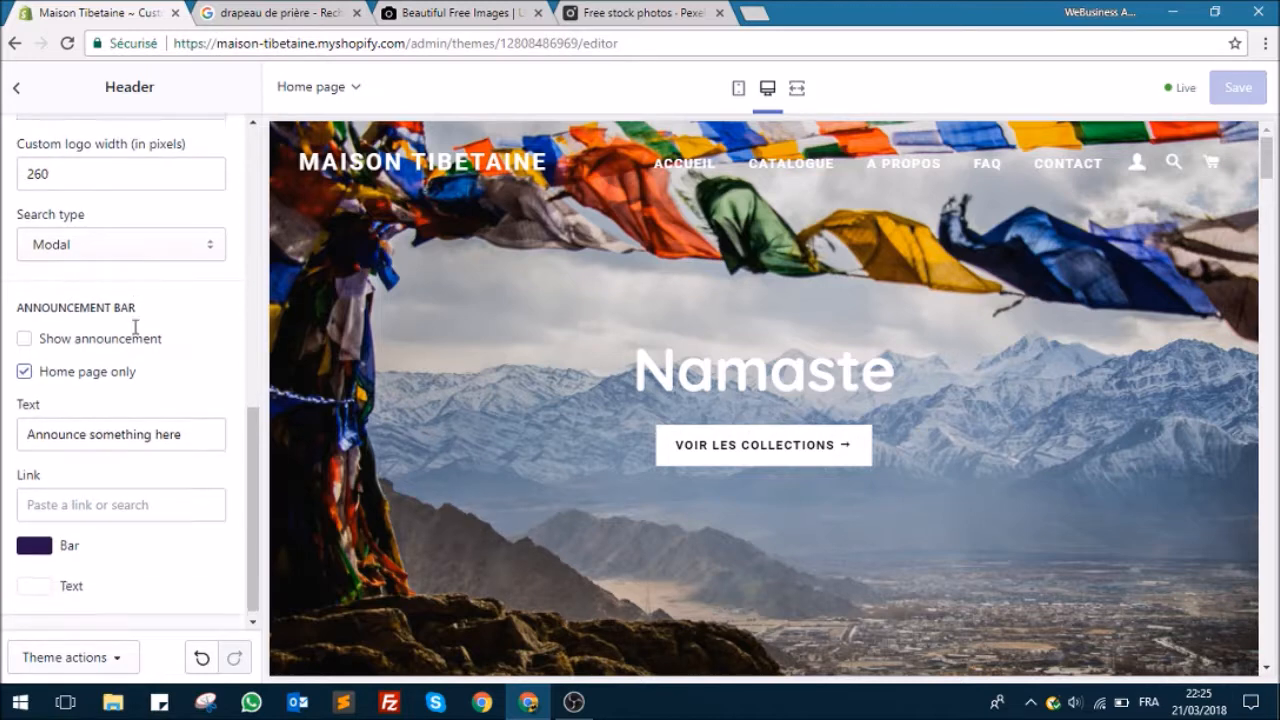
click(24, 331)
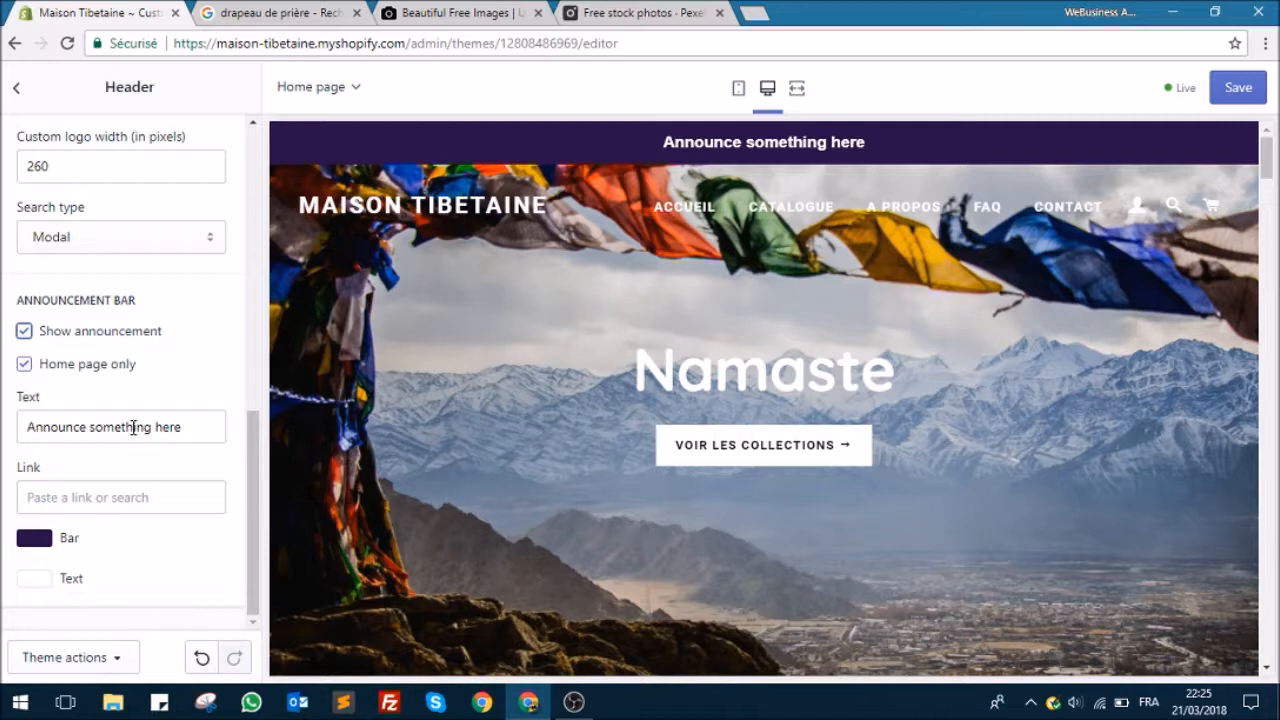
Step: Set the announcement bar's text to "Livraison gratuite partout de le monde."
drag(184, 427, 0, 452)
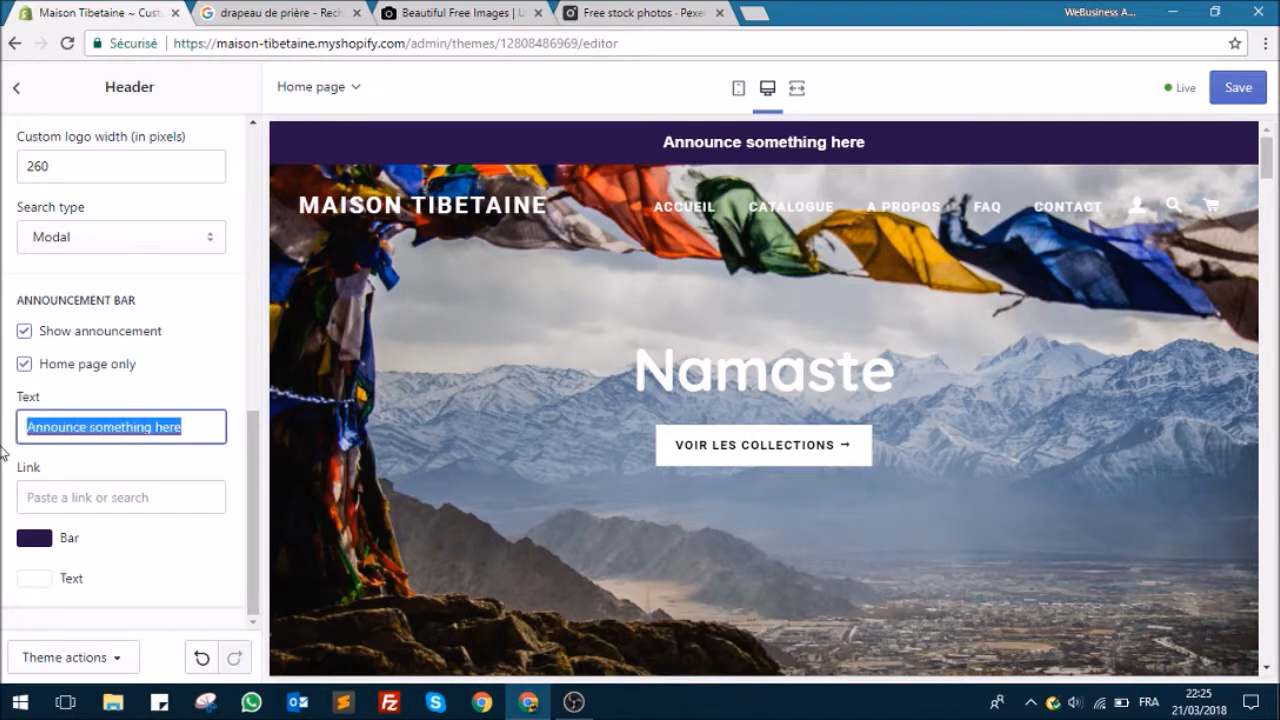
text(Livraison )
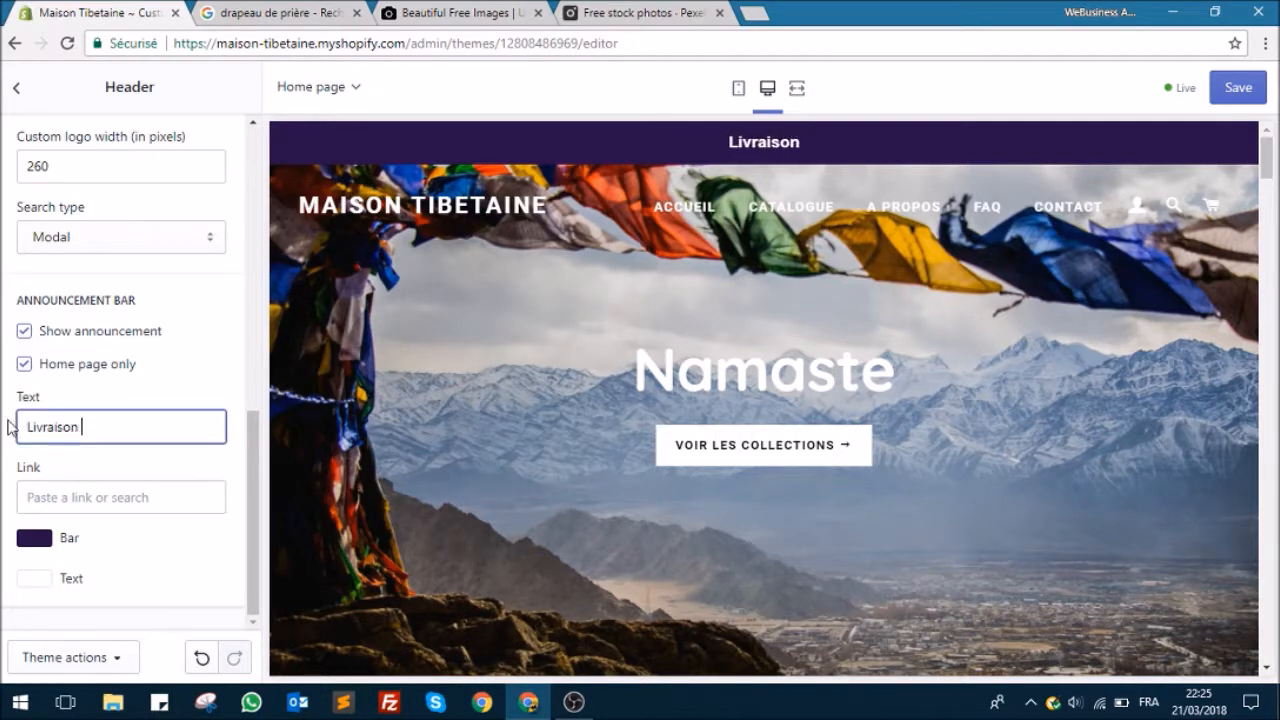
text(gratuite )
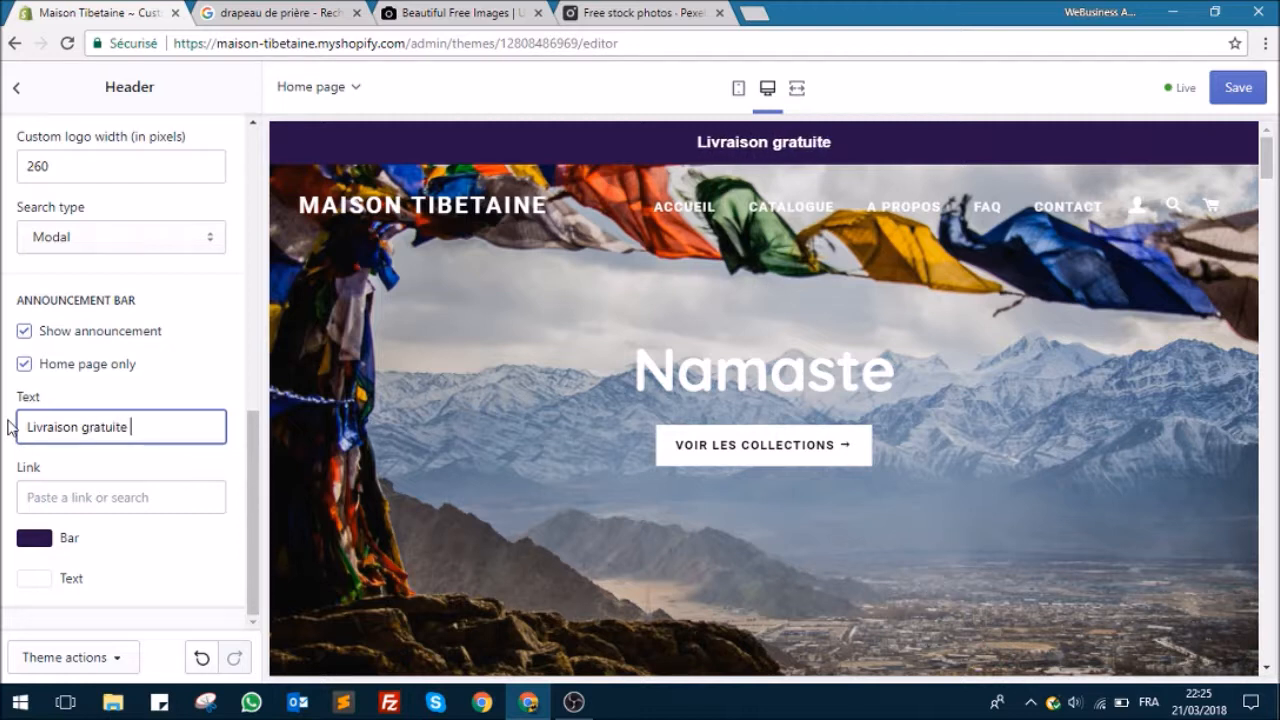
text(partout)
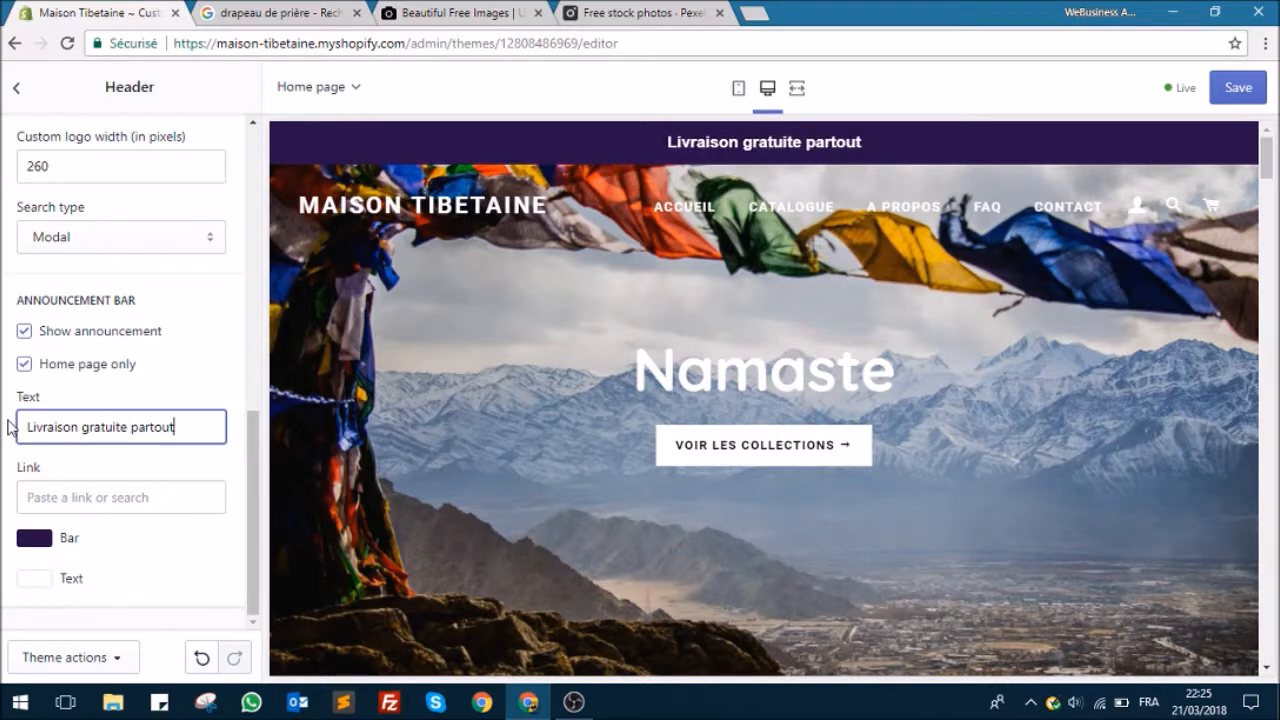
text( de le monde)
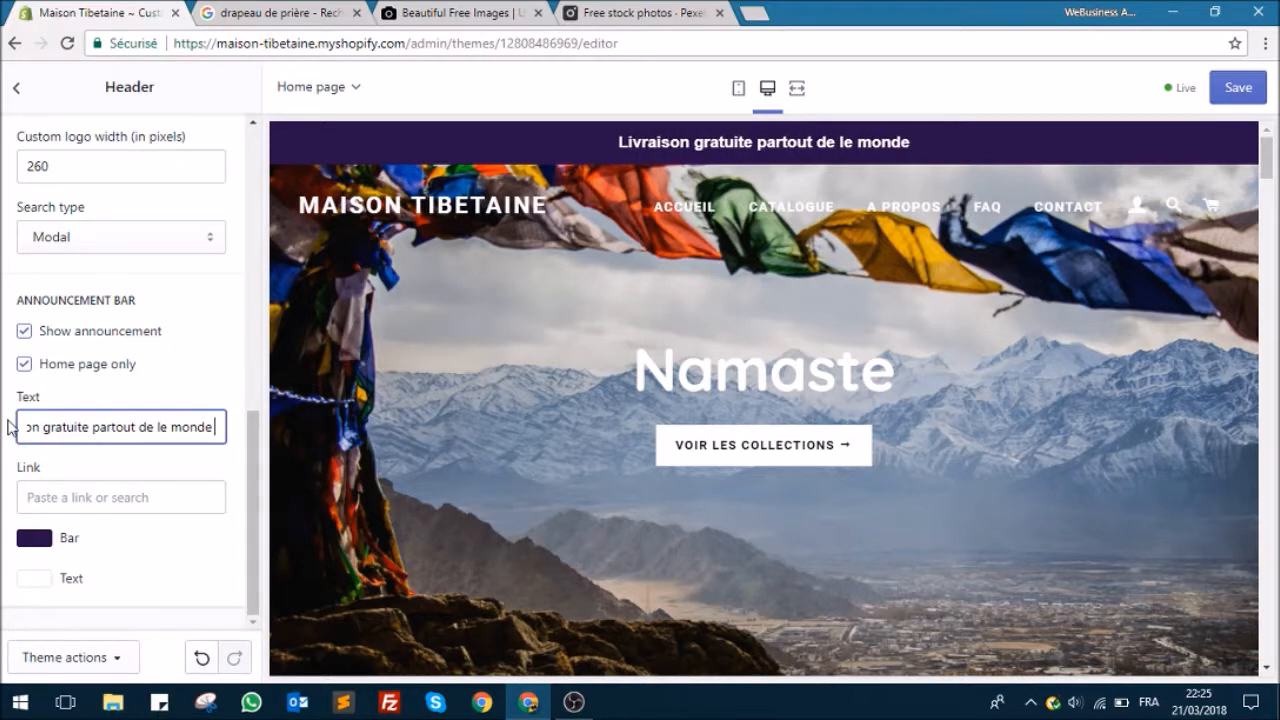
key(BackSpace)
text(.)
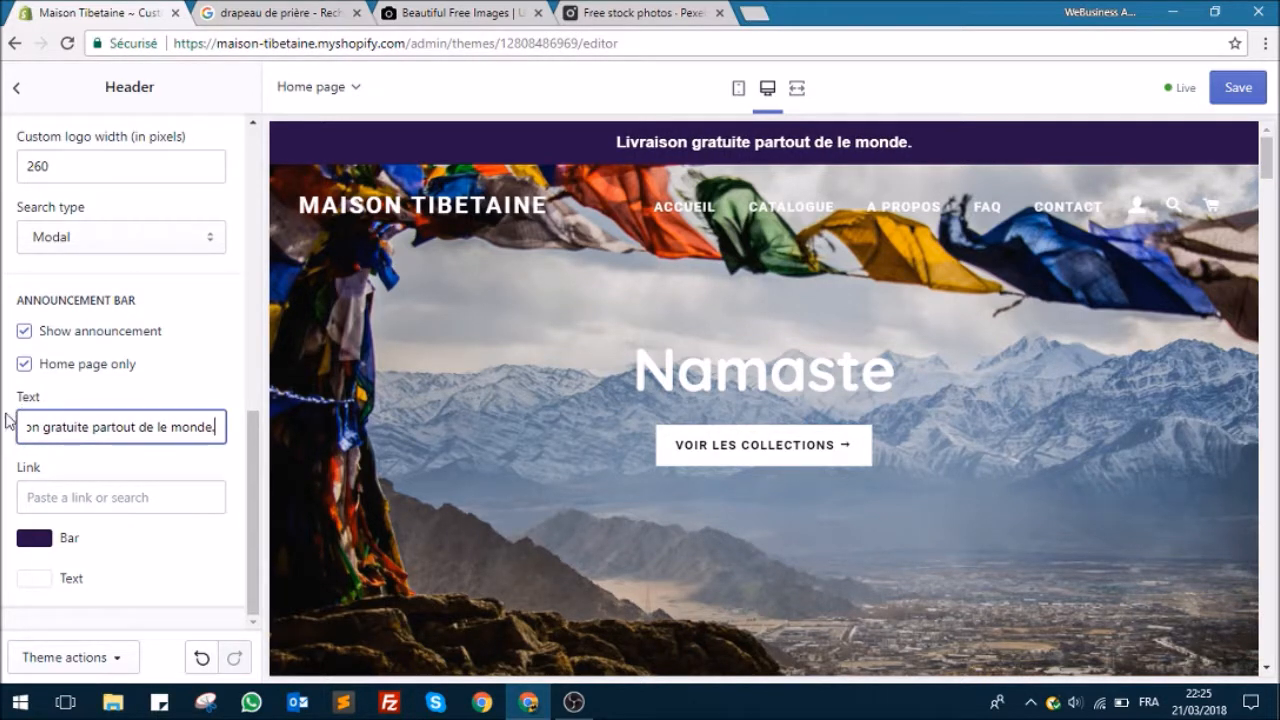
key(BackSpace)
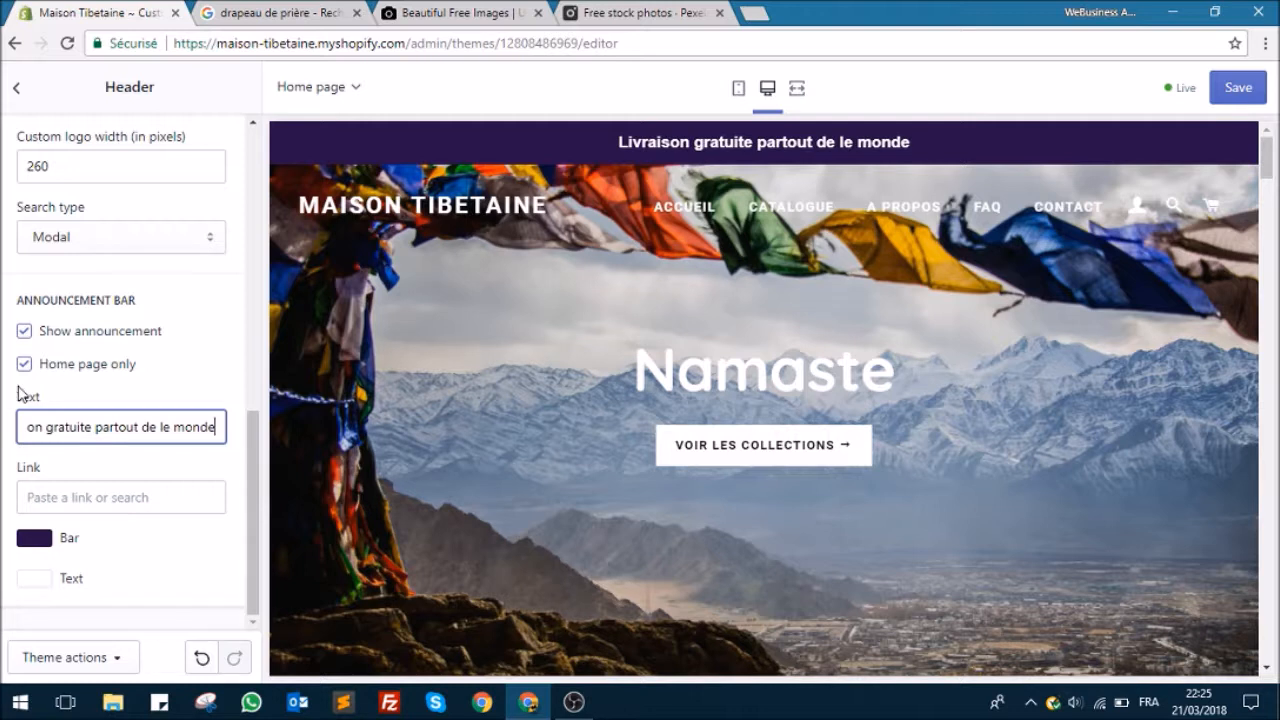
text(.)
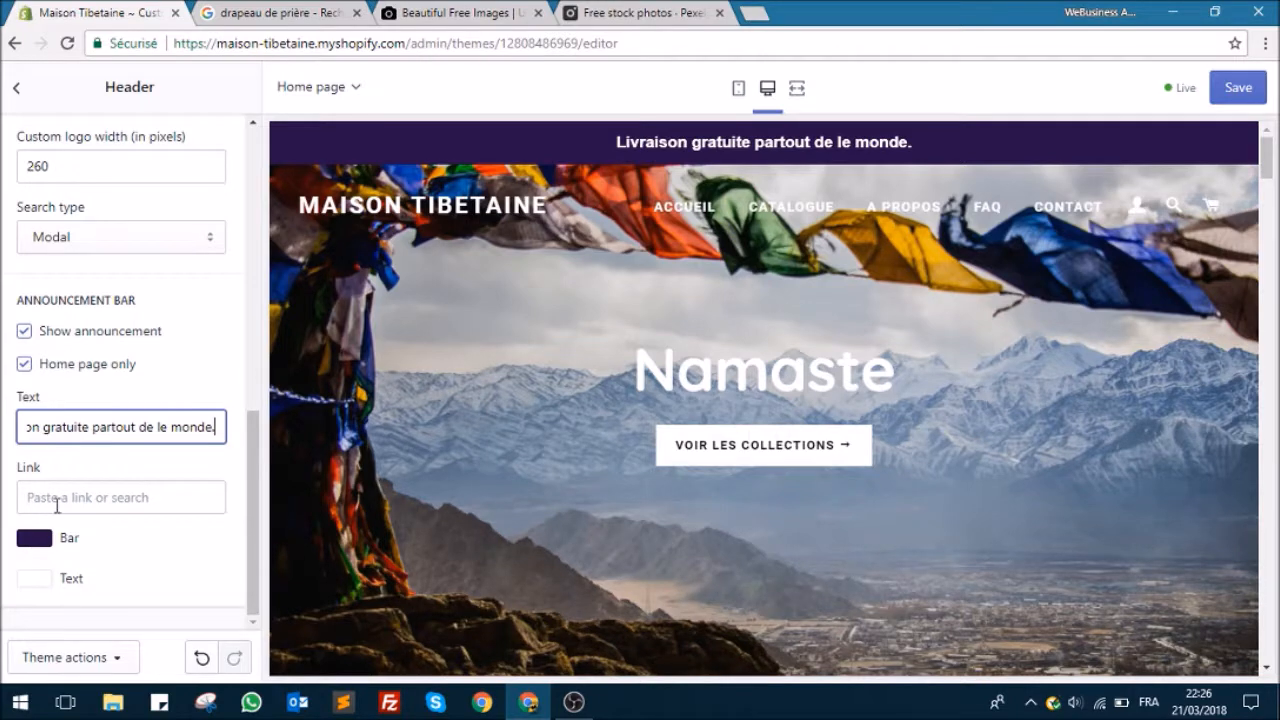
Step: Change the announcement bar's background color to dark blue #0d0d56 and save the theme
click(40, 539)
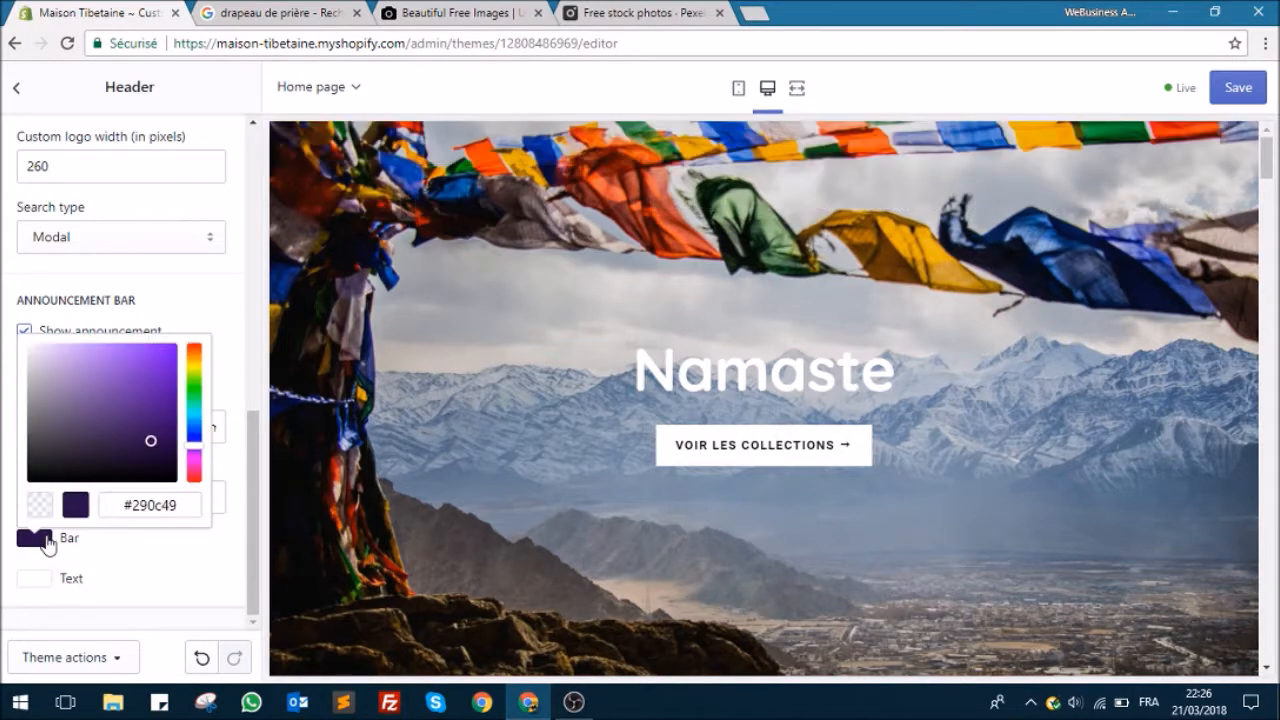
click(196, 444)
mouse_move(196, 441)
mouse_down()
mouse_move(196, 426)
mouse_move(197, 437)
mouse_up()
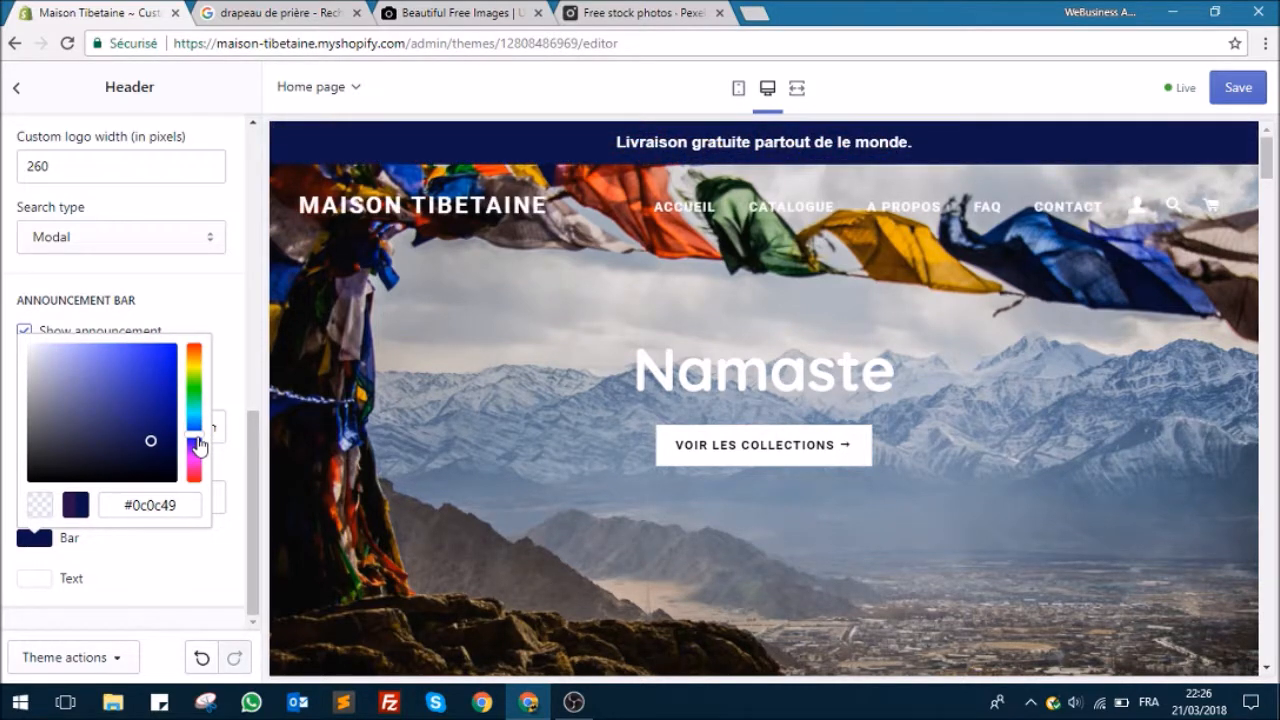
drag(151, 440, 153, 415)
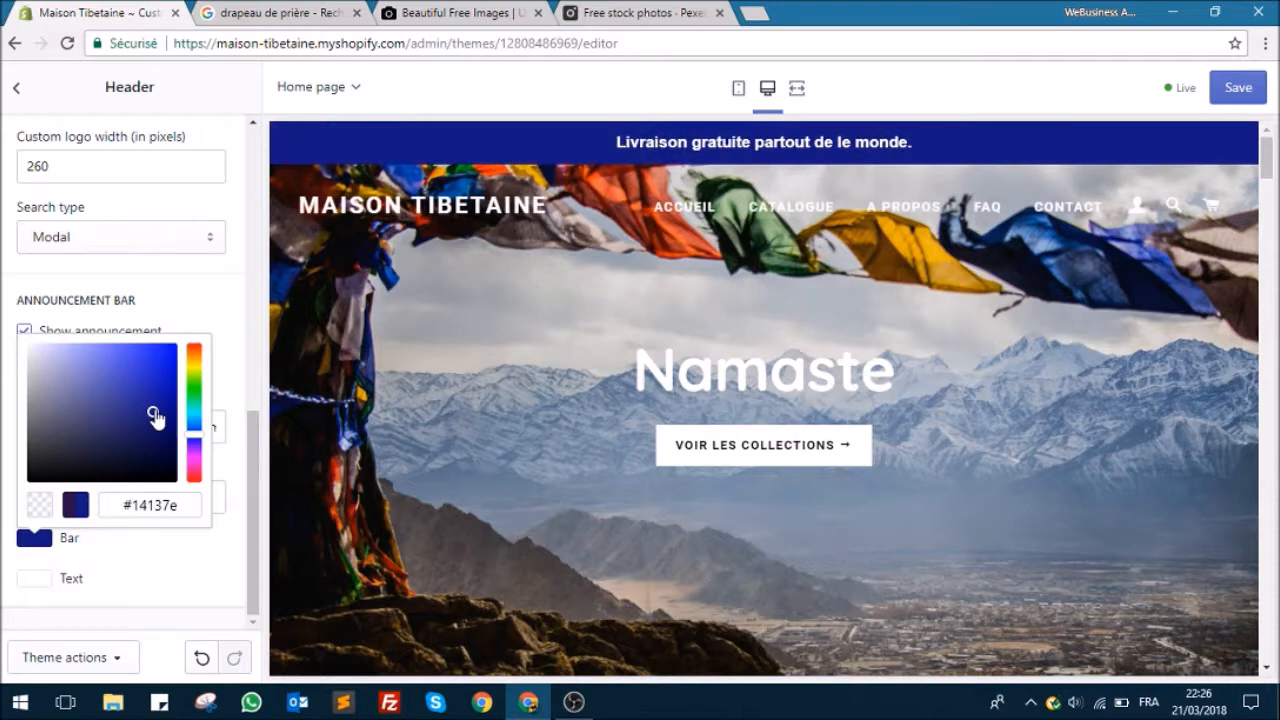
drag(155, 418, 156, 446)
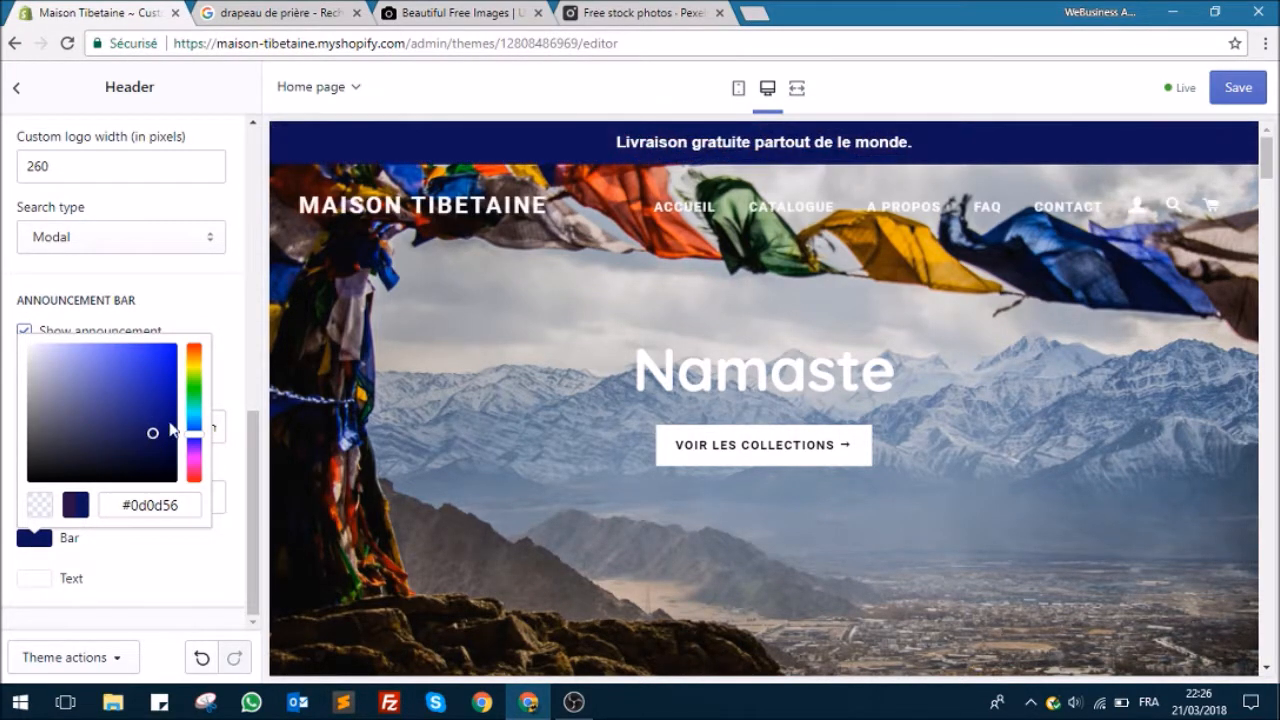
click(1253, 97)
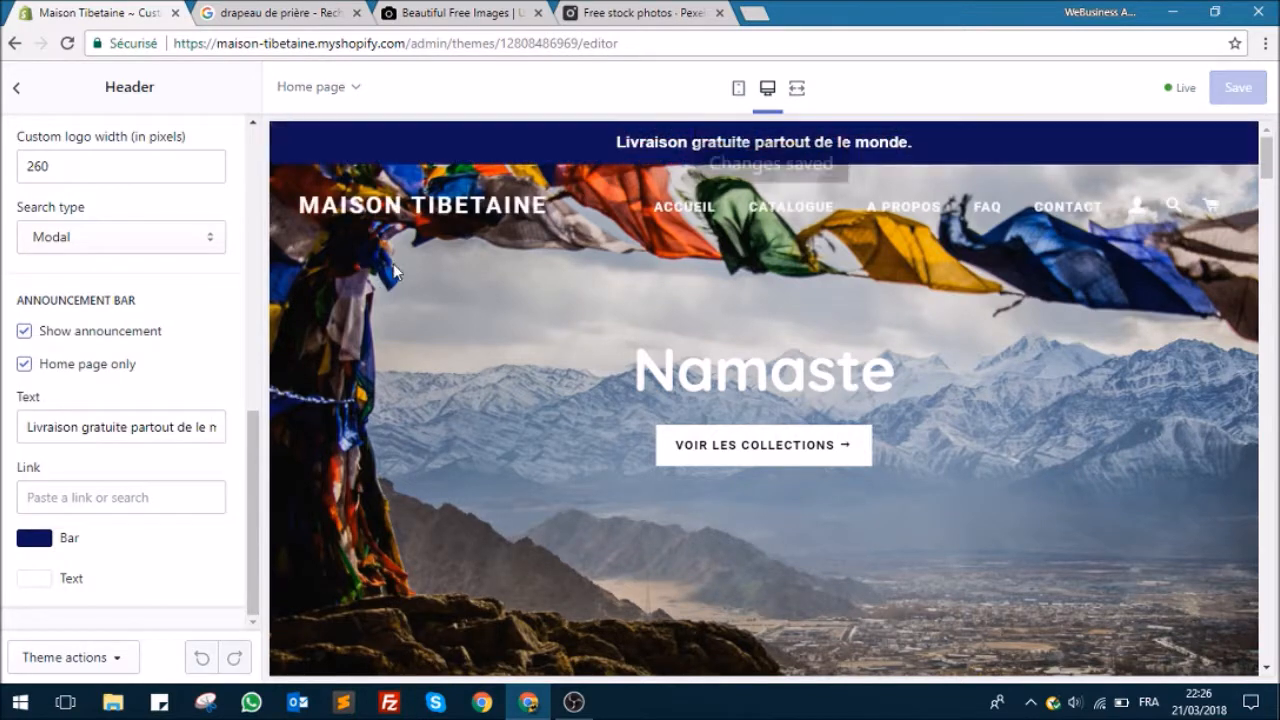
Step: Examine the Footer section's menu and social media link settings, then return to the section list
click(18, 87)
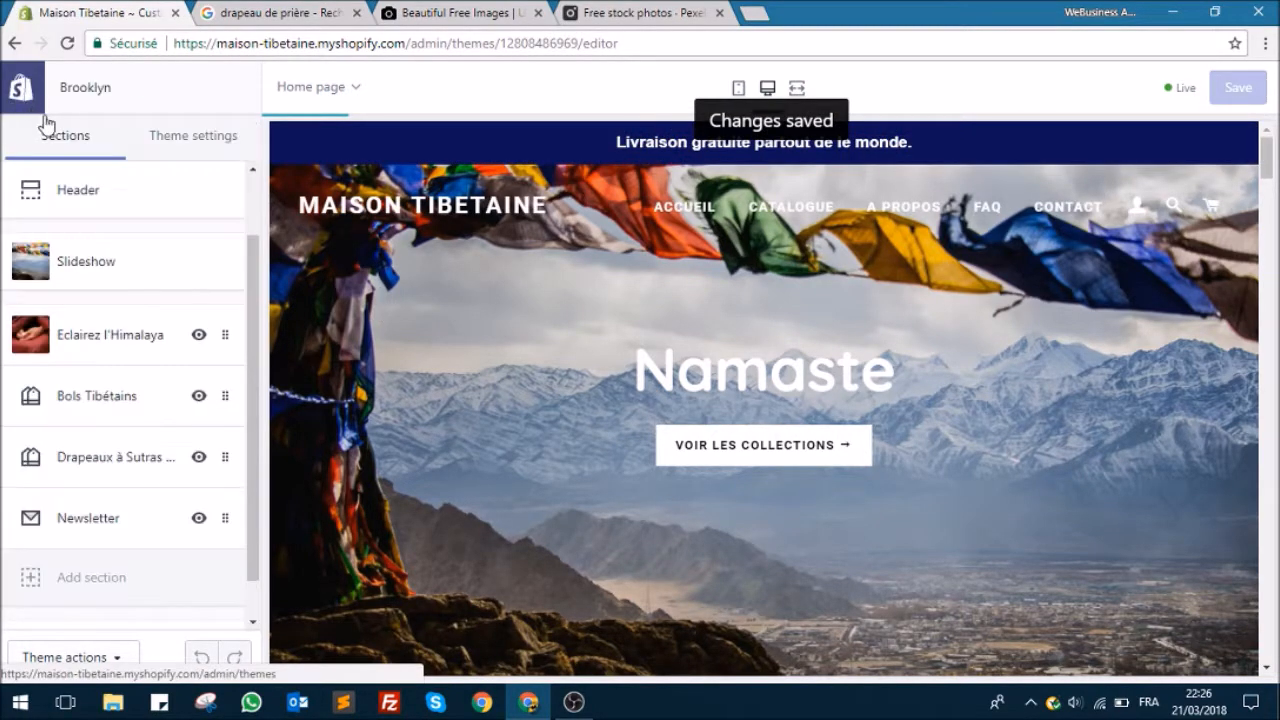
scroll(145, 320, up, 1)
scroll(143, 330, down, 2)
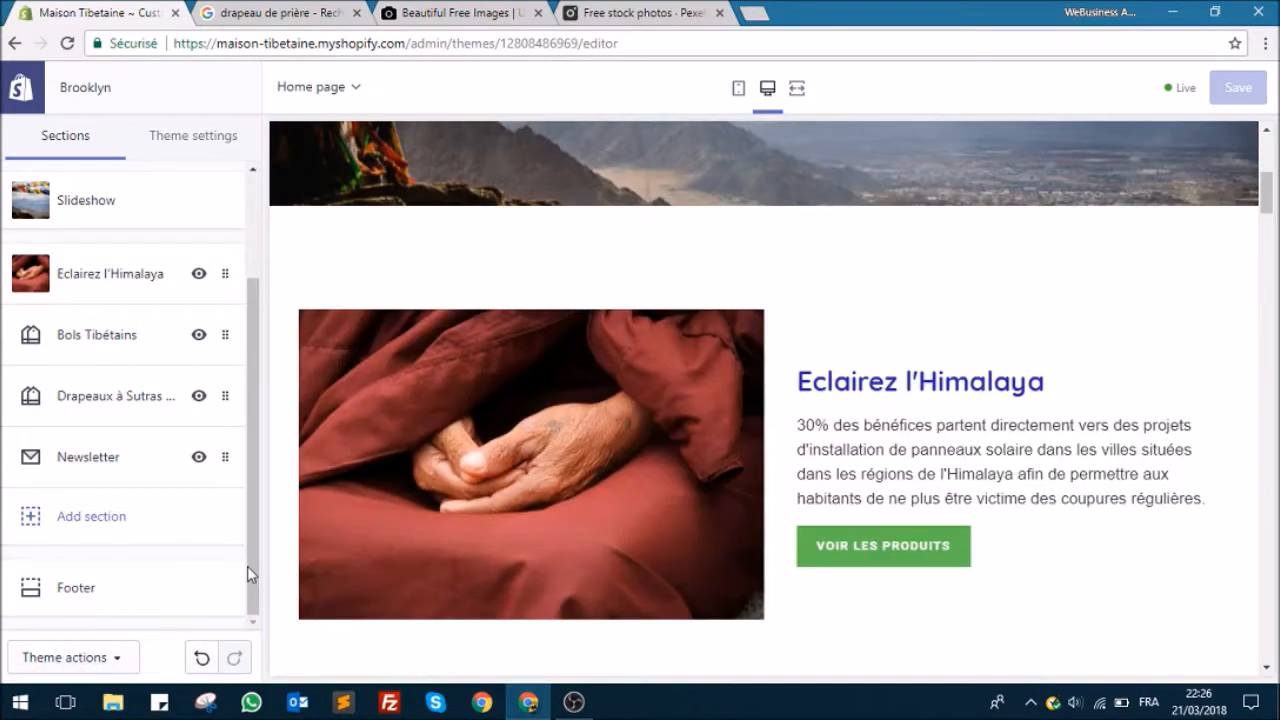
click(139, 602)
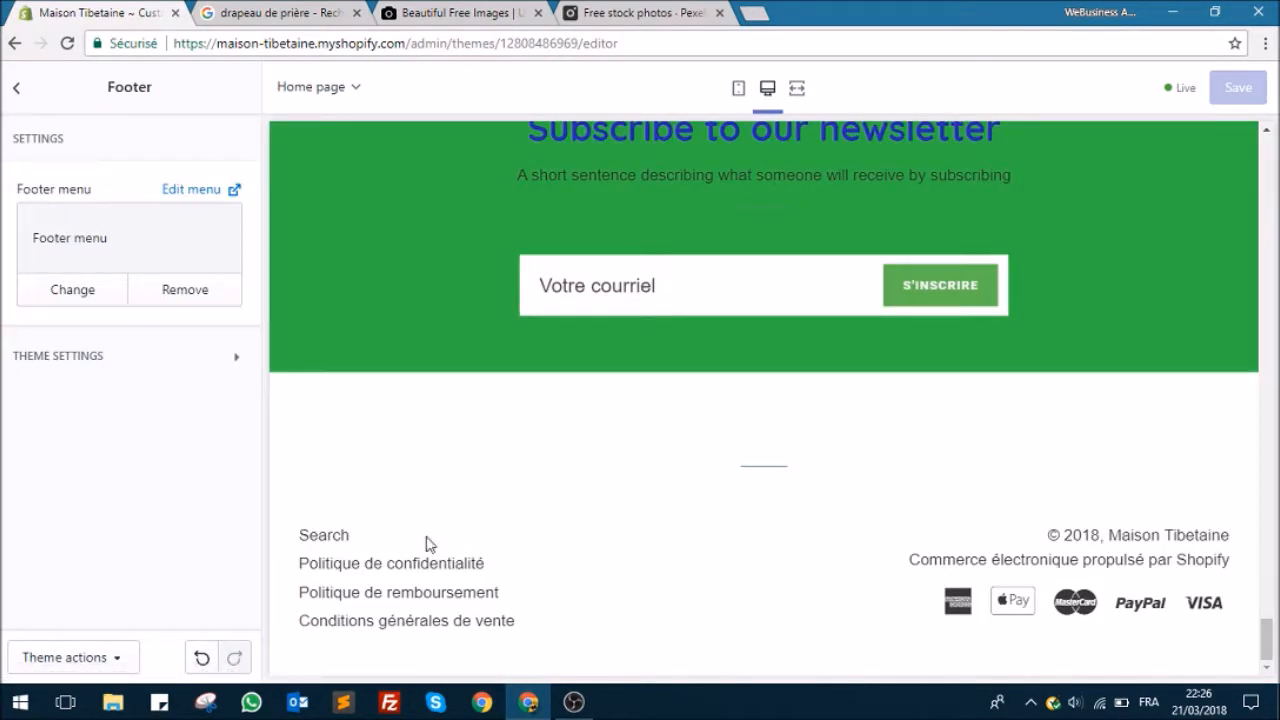
click(112, 368)
scroll(137, 354, down, 3)
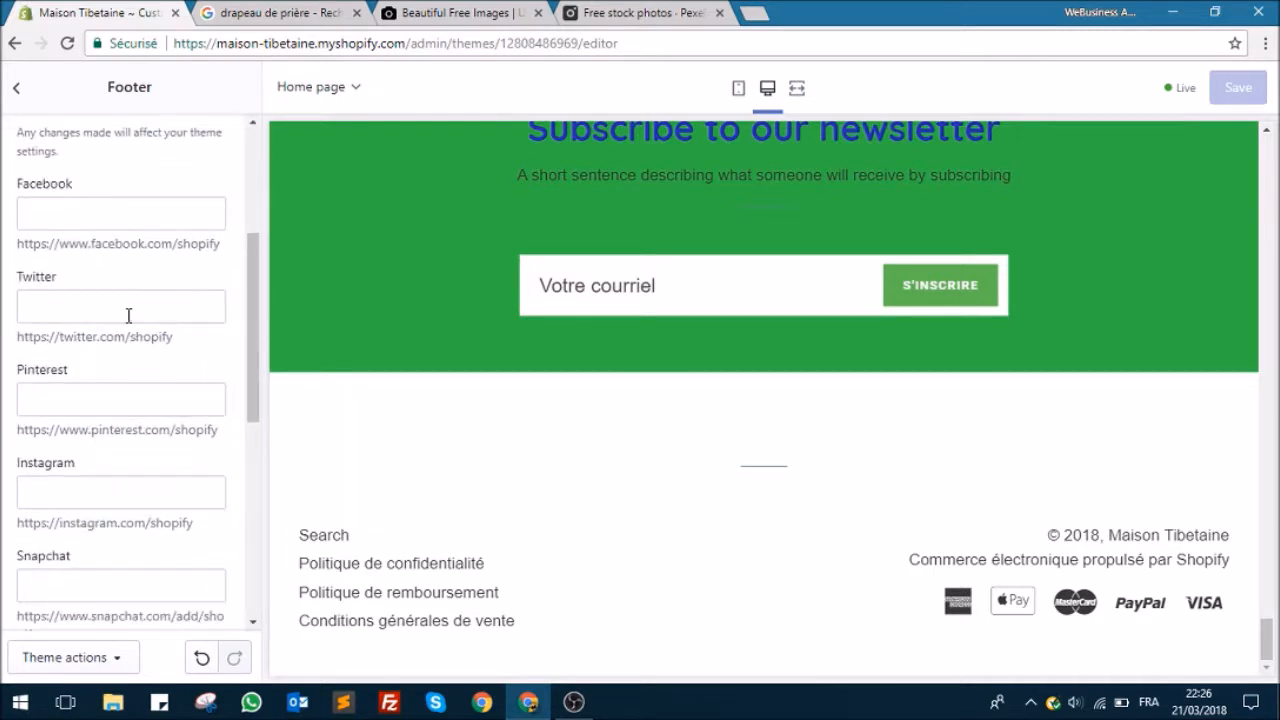
scroll(112, 205, up, 2)
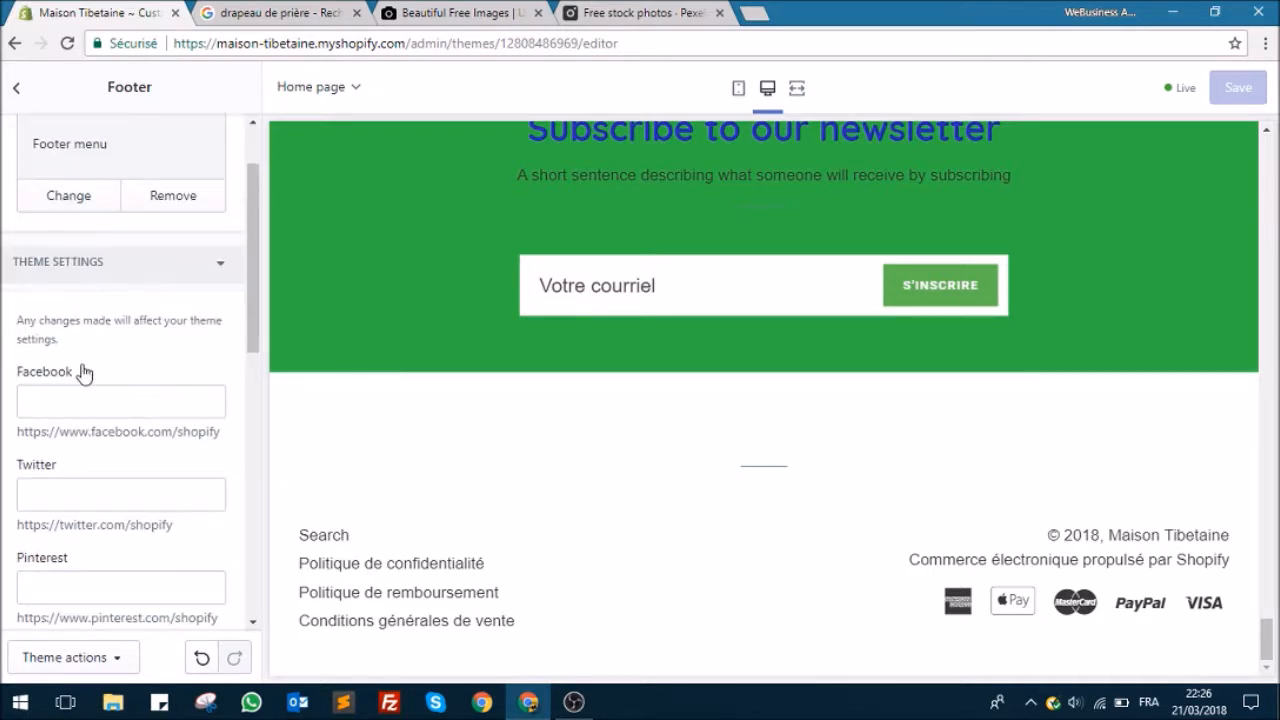
scroll(94, 312, down, 1)
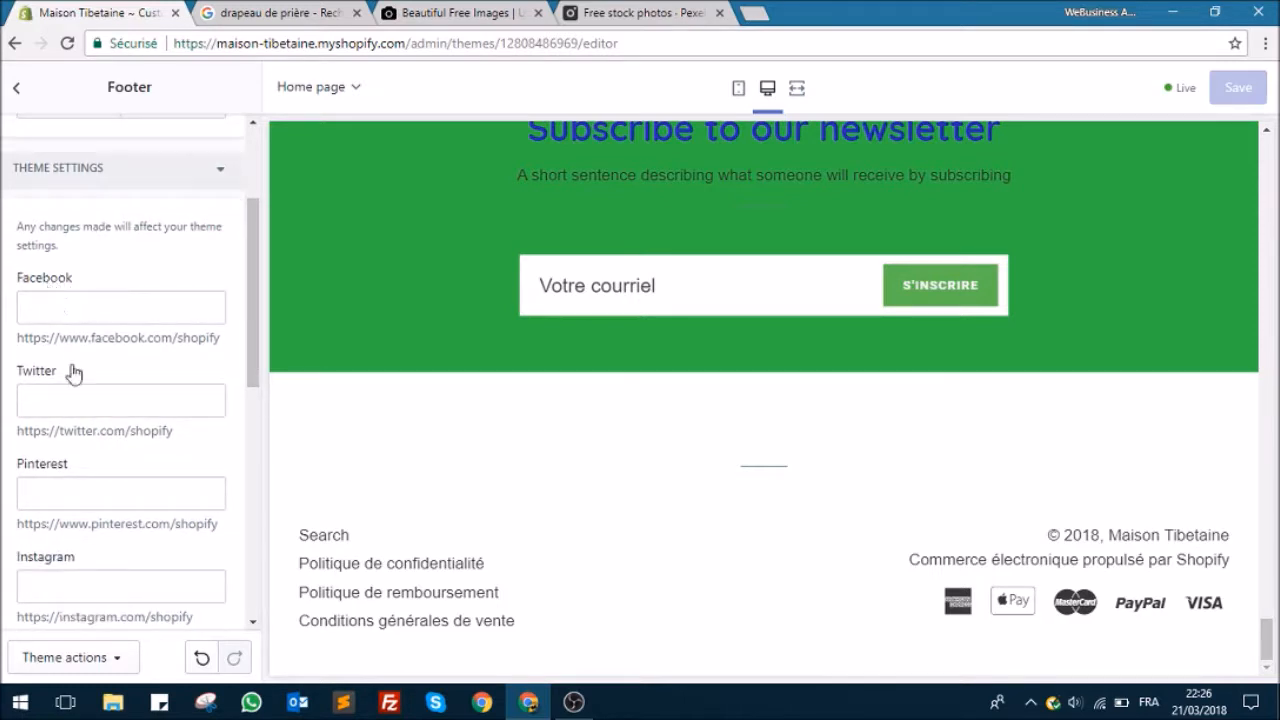
scroll(79, 389, down, 3)
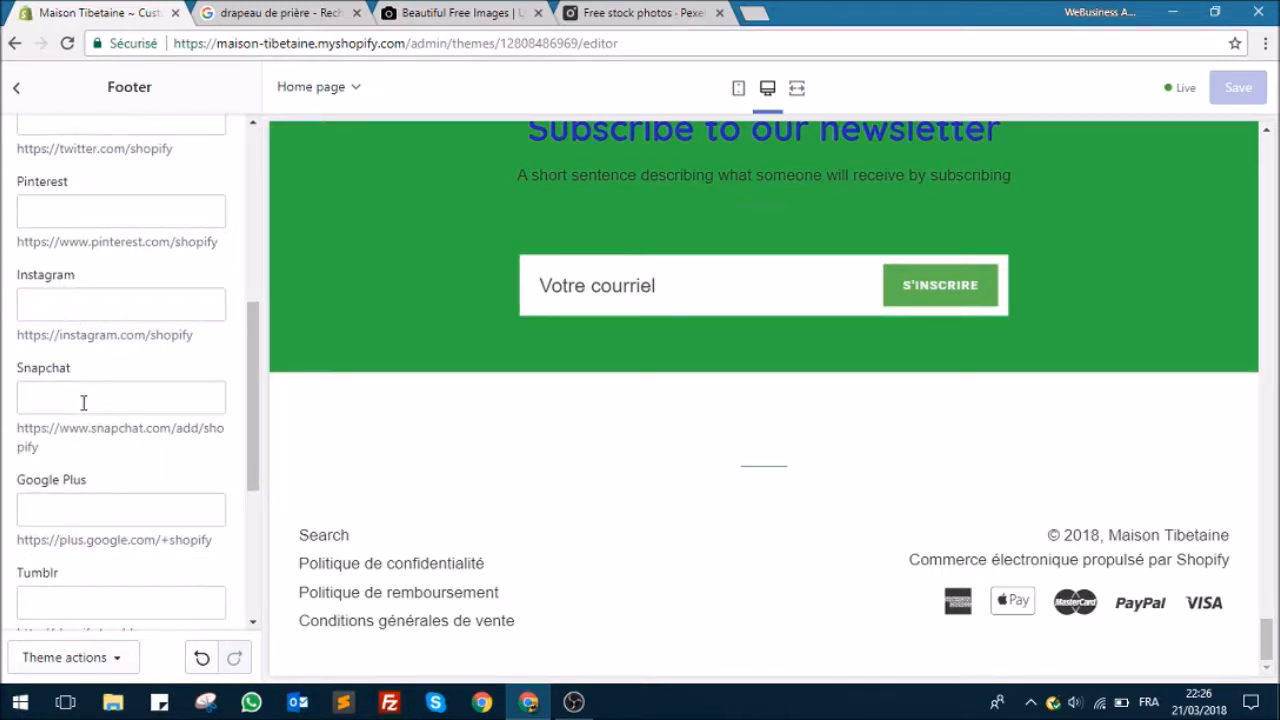
scroll(63, 493, down, 4)
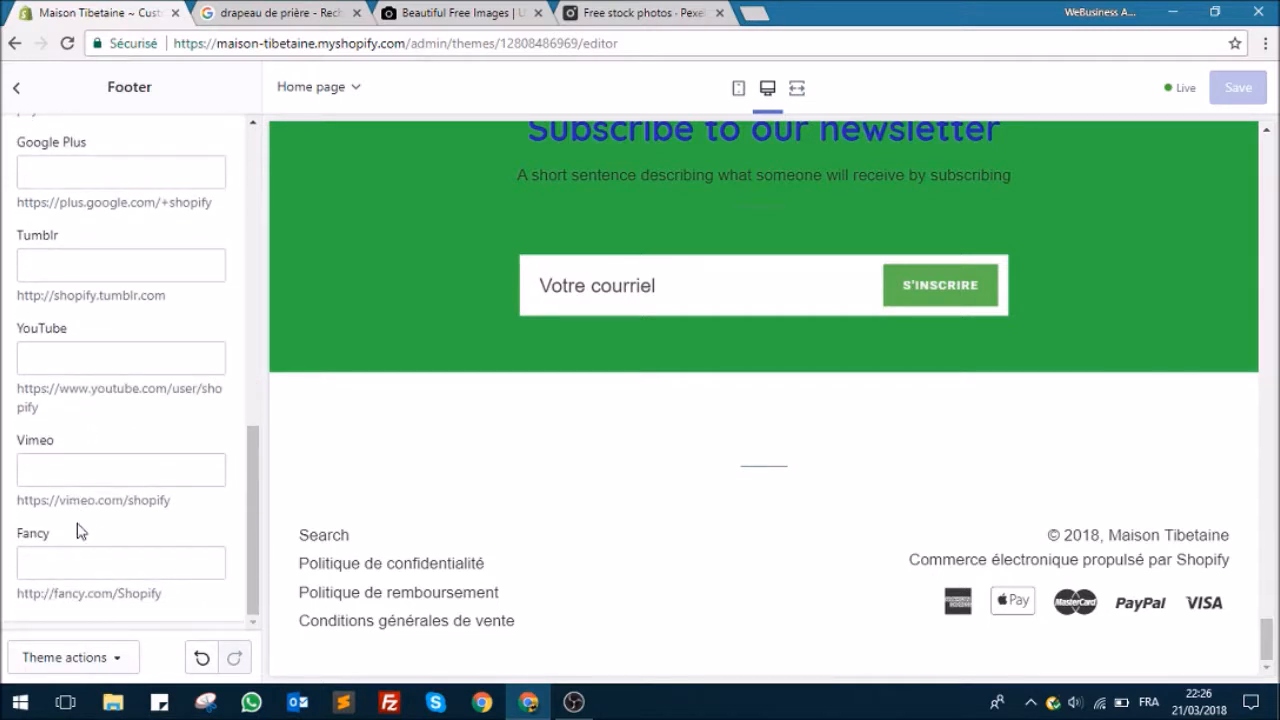
scroll(113, 438, up, 8)
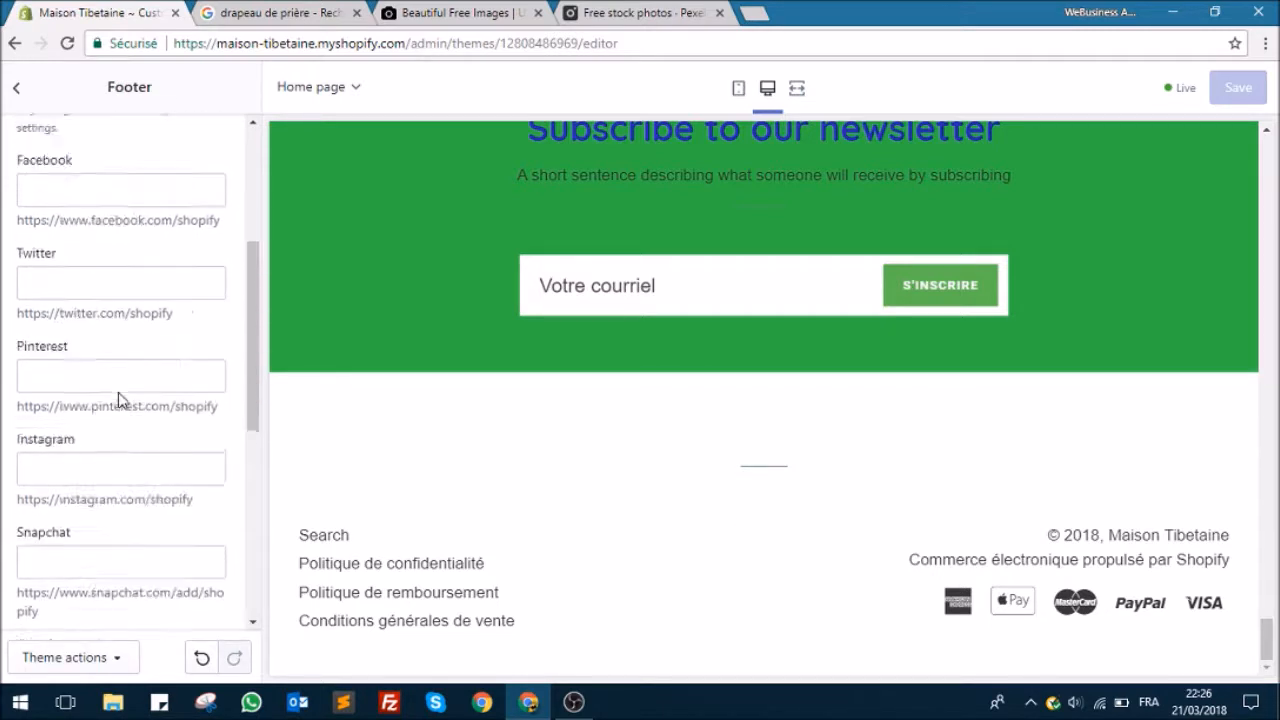
click(17, 92)
Step: Open the theme's Typography settings and bring the "Bols Tibétains" heading into view in the home page preview
scroll(71, 414, up, 2)
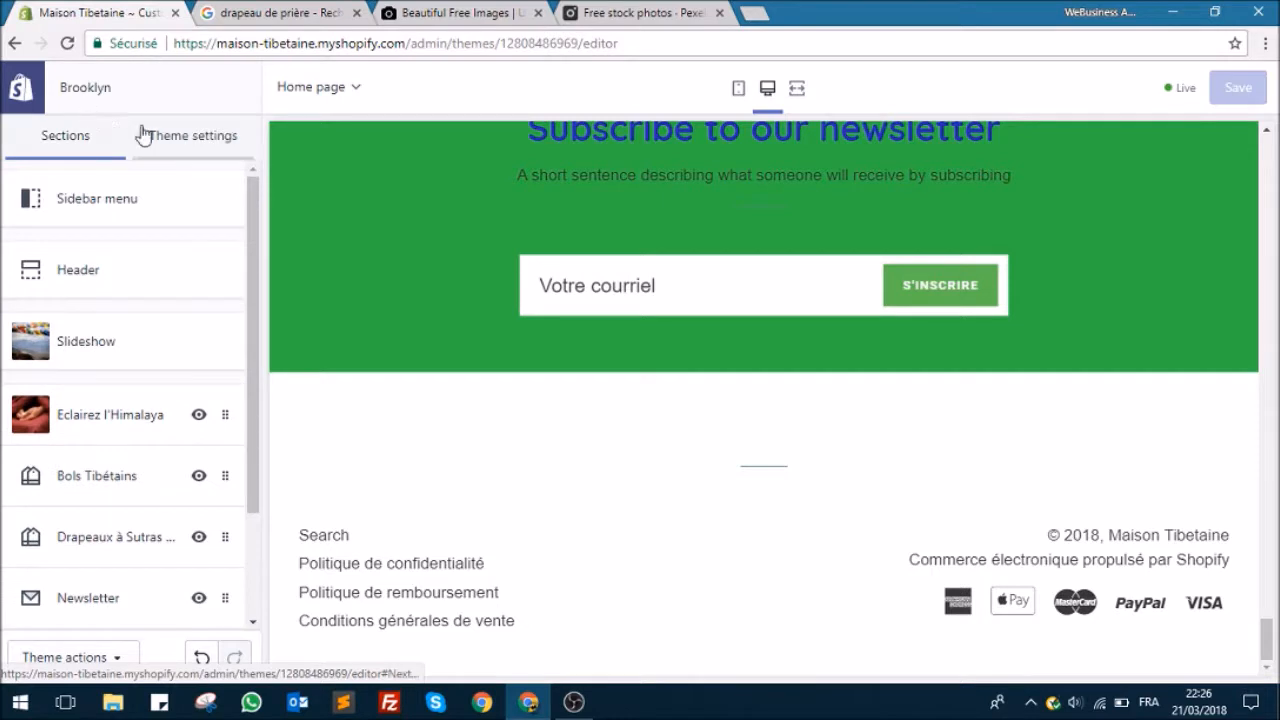
scroll(357, 357, up, 3)
click(207, 138)
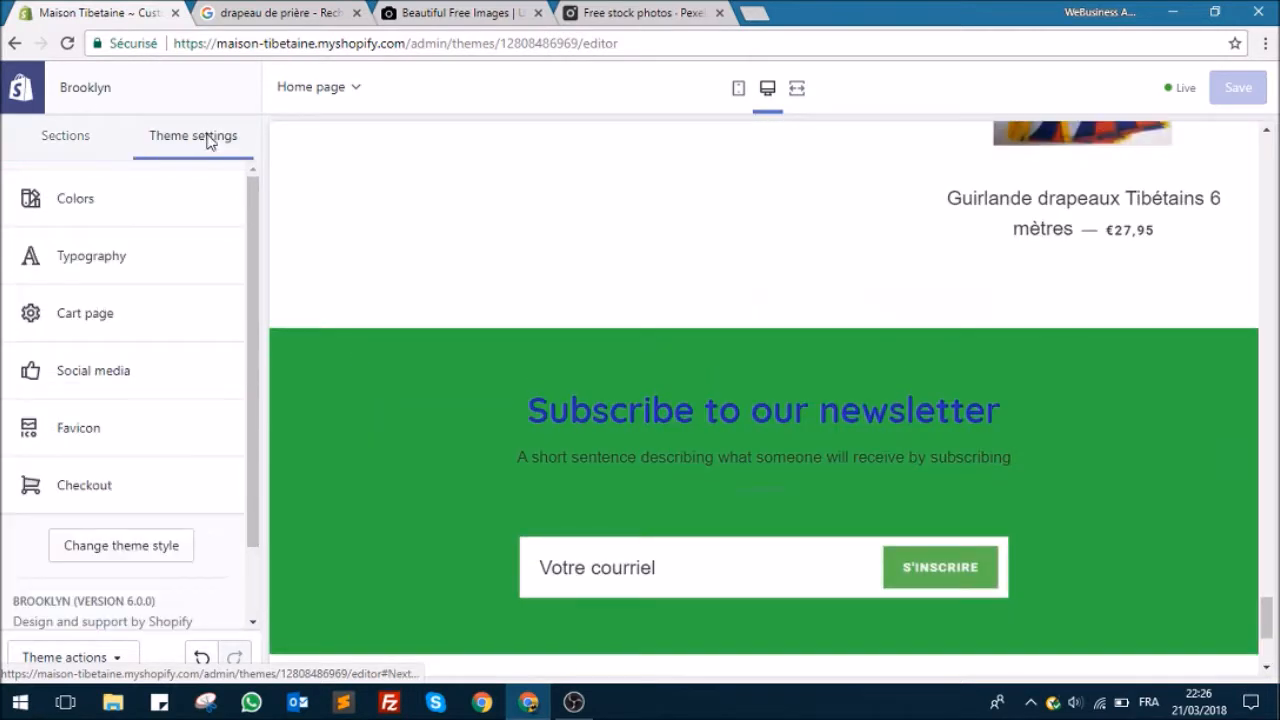
click(104, 266)
scroll(612, 325, up, 5)
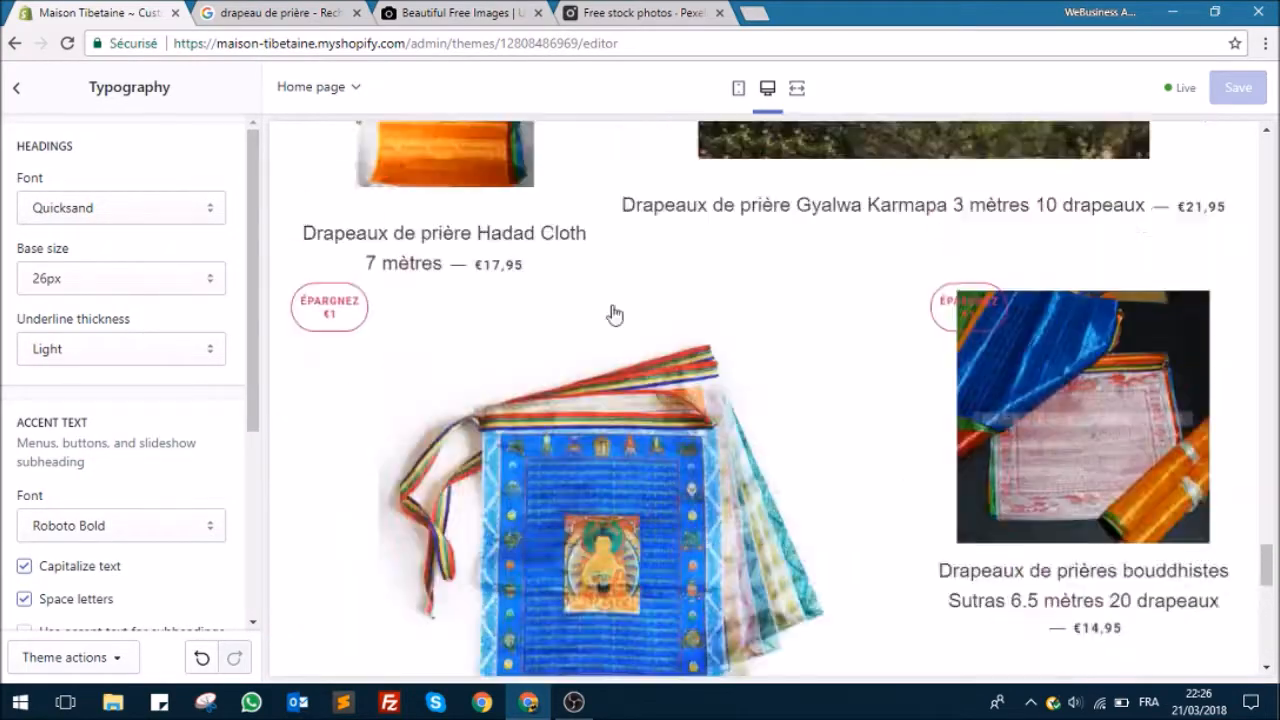
scroll(604, 335, up, 10)
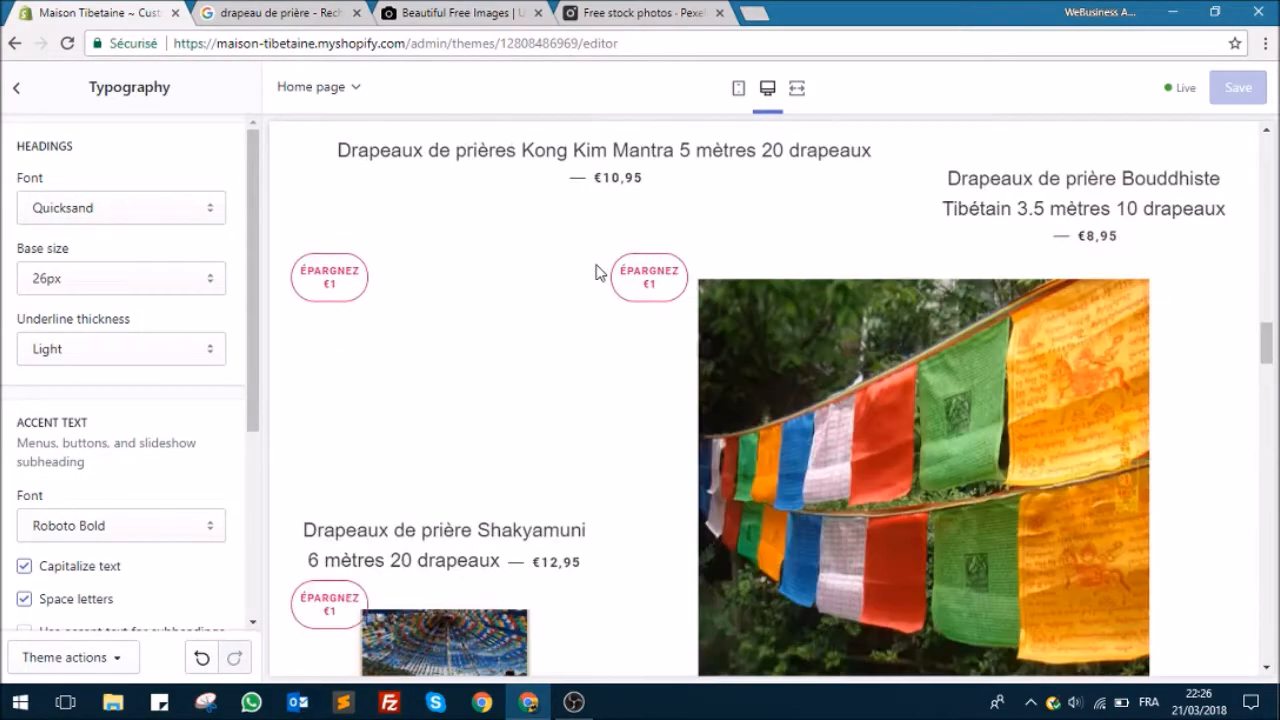
scroll(583, 300, up, 6)
scroll(560, 280, down, 1)
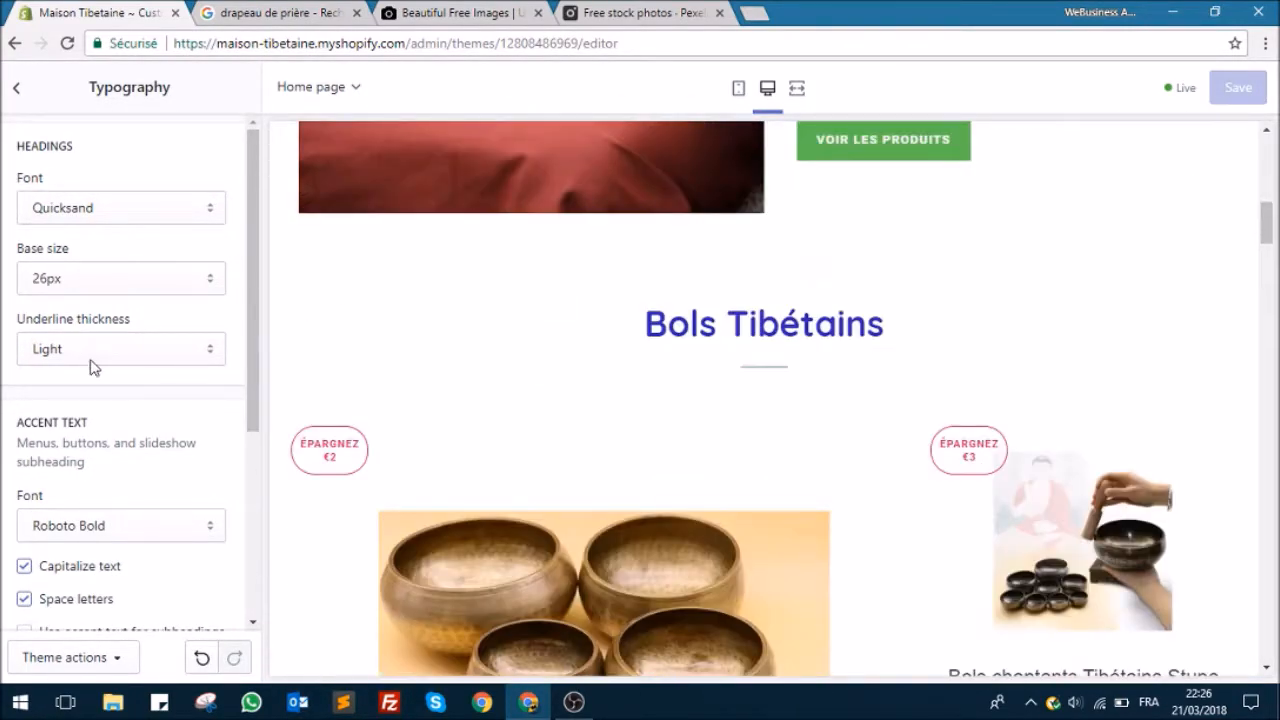
Step: Try Droid Sans as the headings font and switch back to Quicksand
click(128, 214)
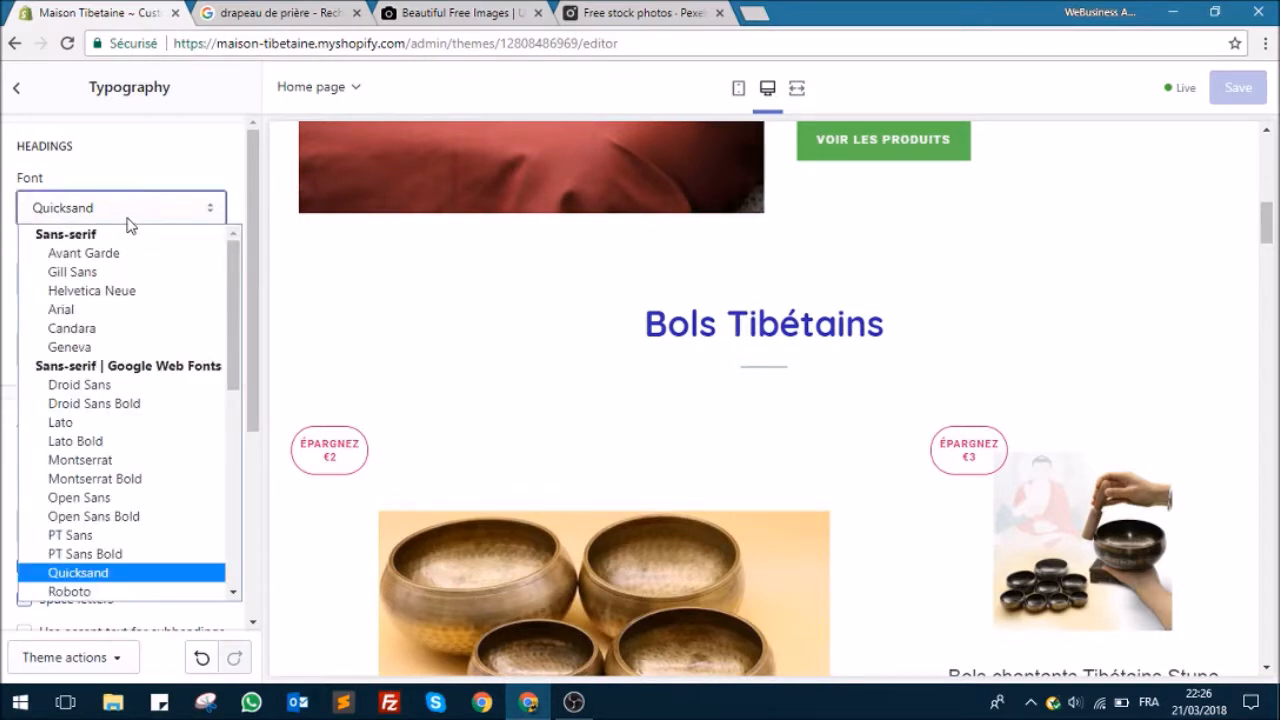
click(108, 386)
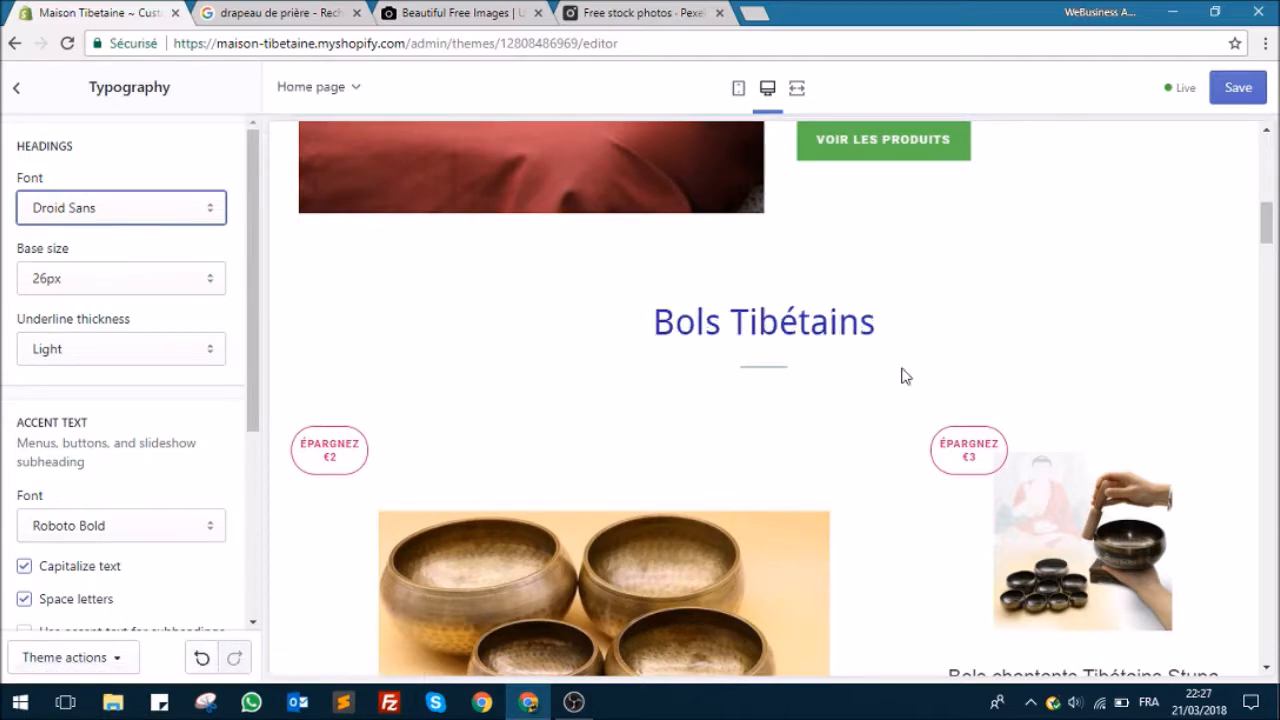
scroll(697, 350, down, 1)
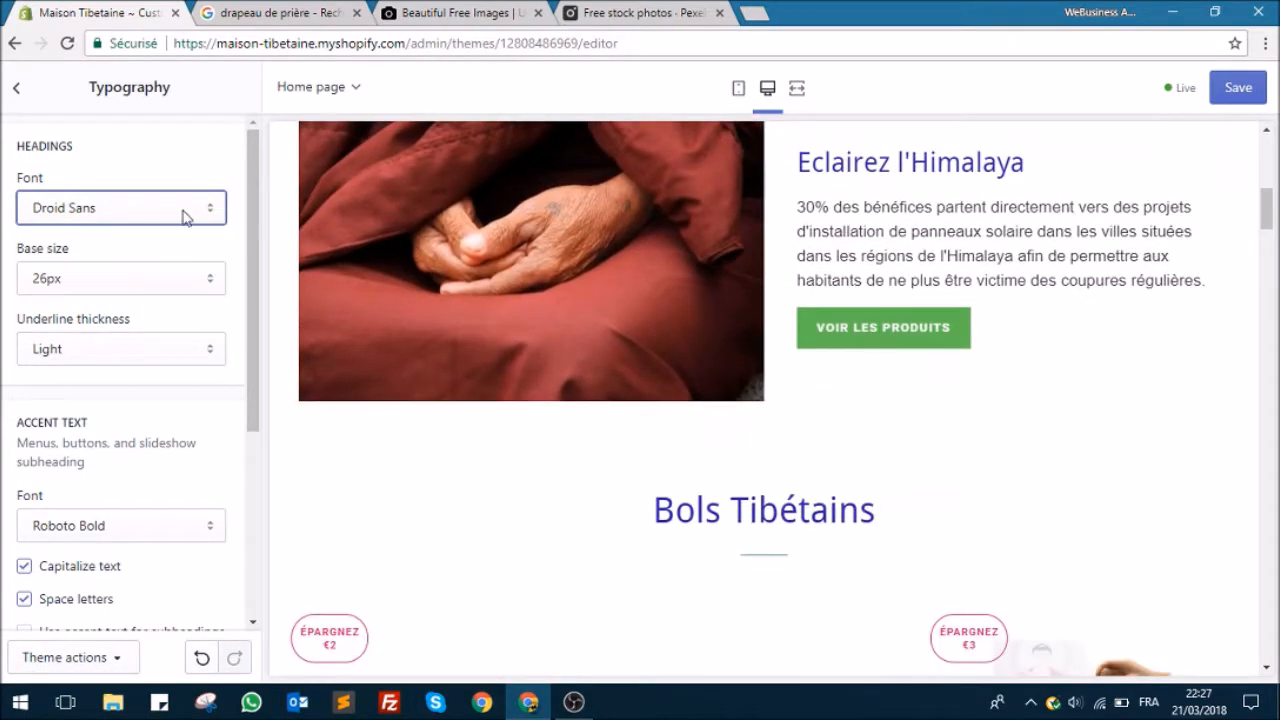
click(206, 219)
click(116, 568)
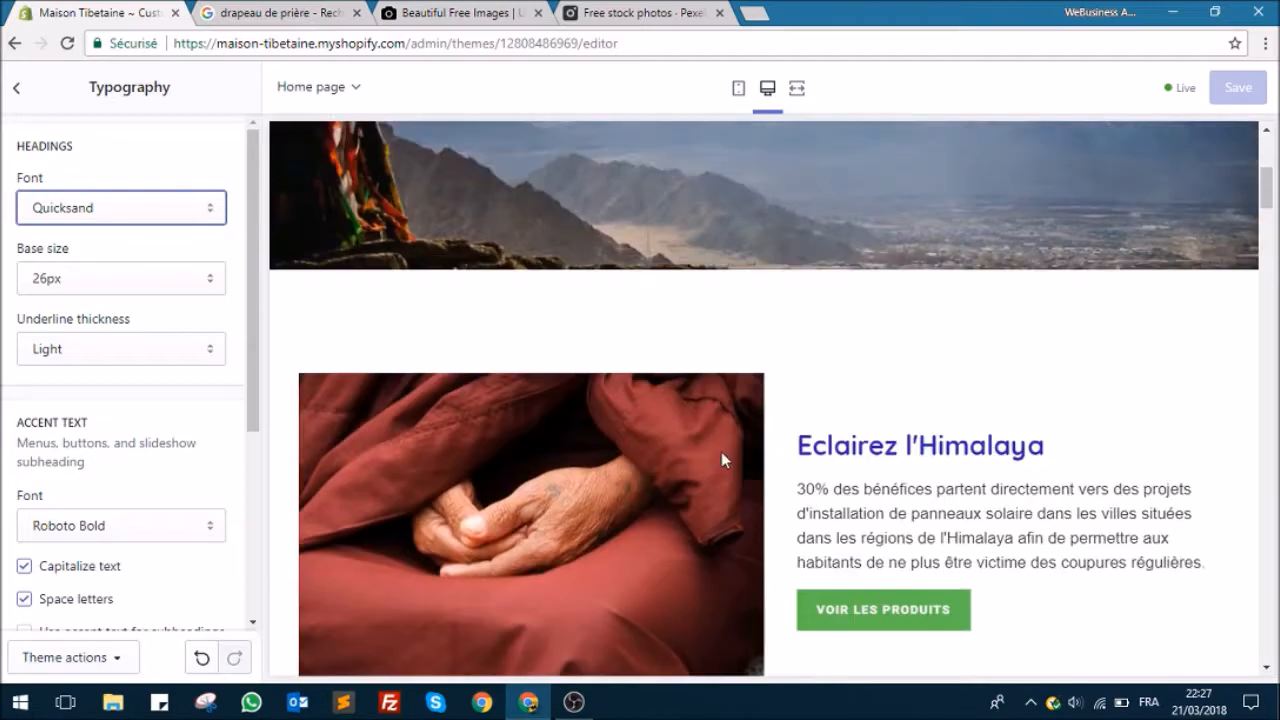
Step: Set the headings font to Big Caslon and check the slideshow and section titles on the home page
scroll(721, 451, down, 3)
click(108, 207)
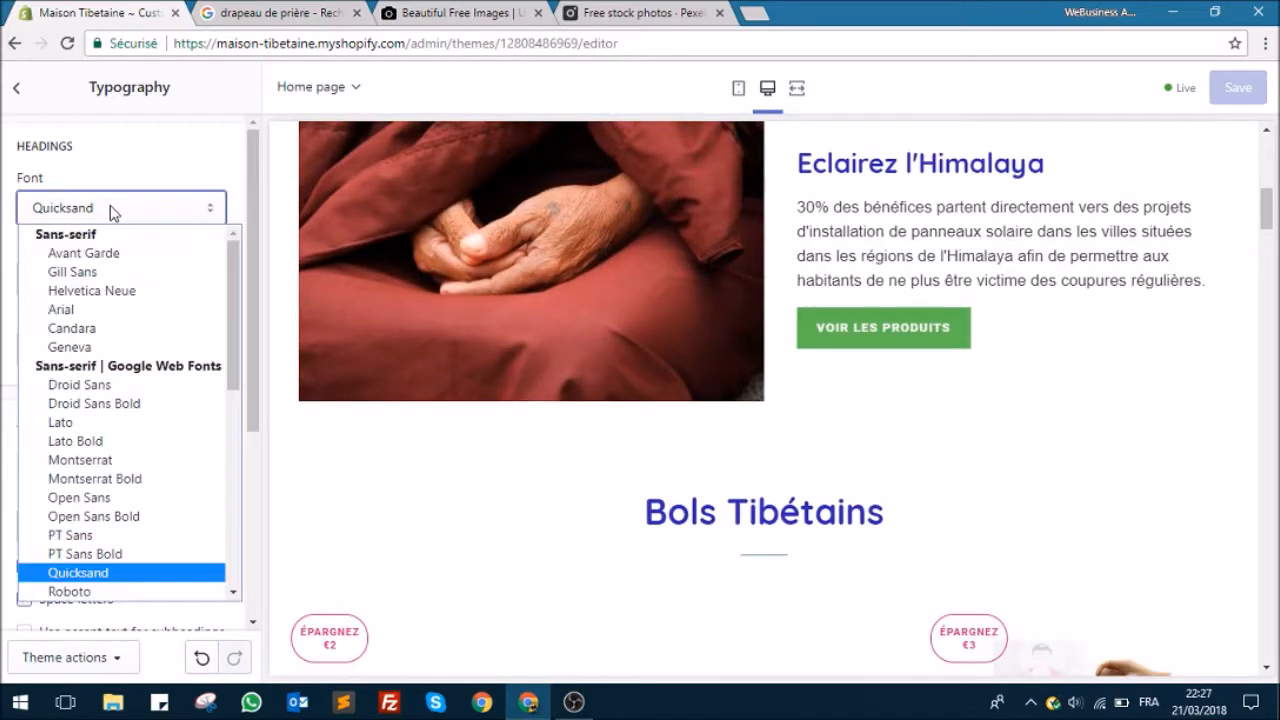
scroll(105, 472, down, 3)
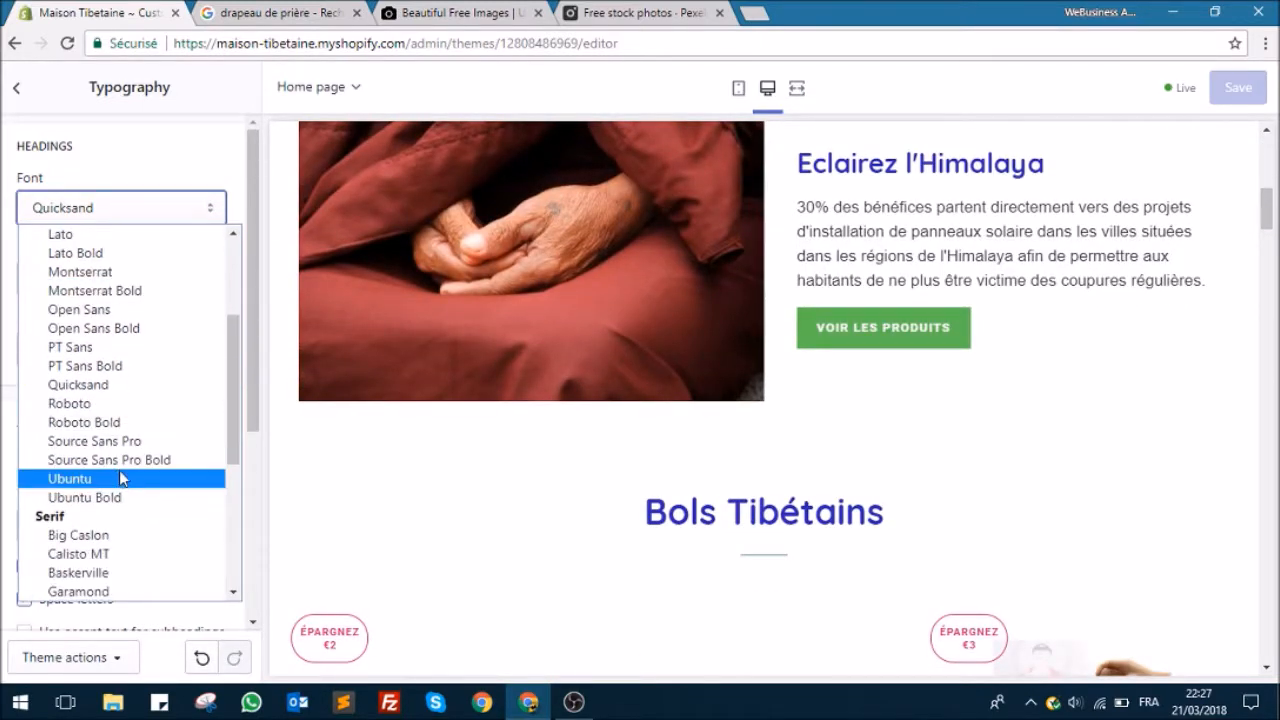
scroll(119, 478, down, 3)
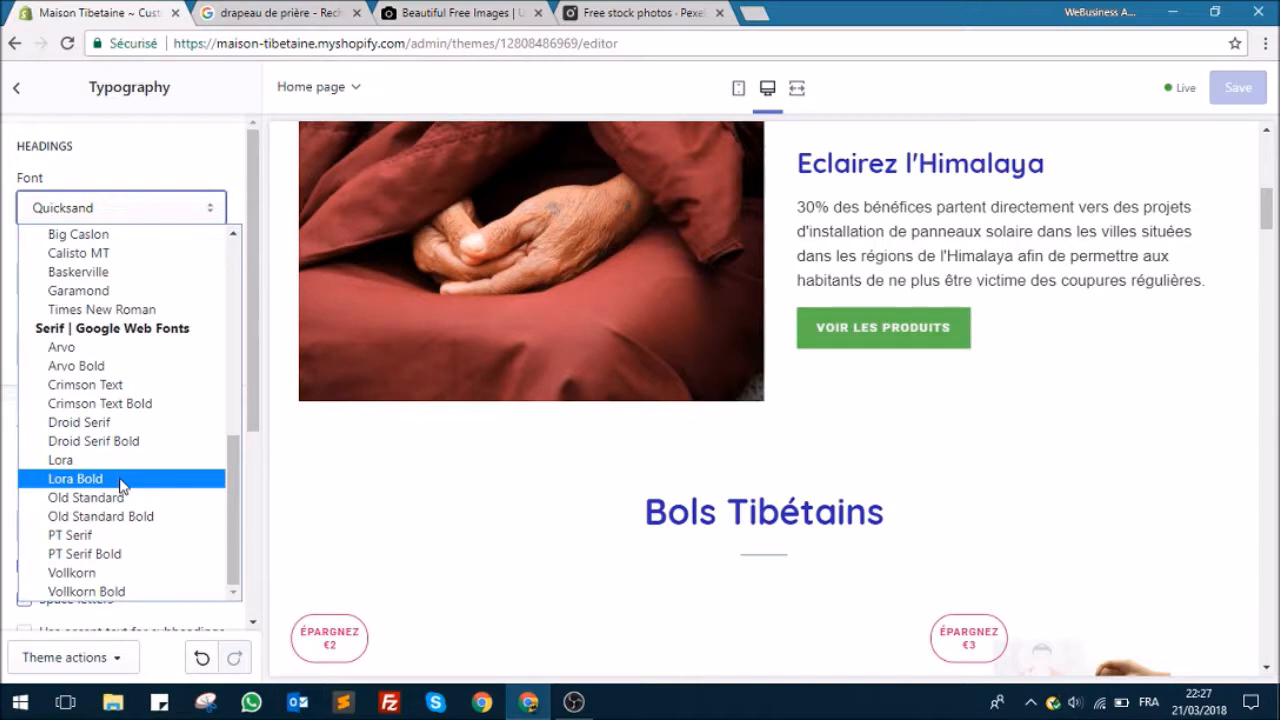
scroll(120, 486, up, 2)
click(125, 418)
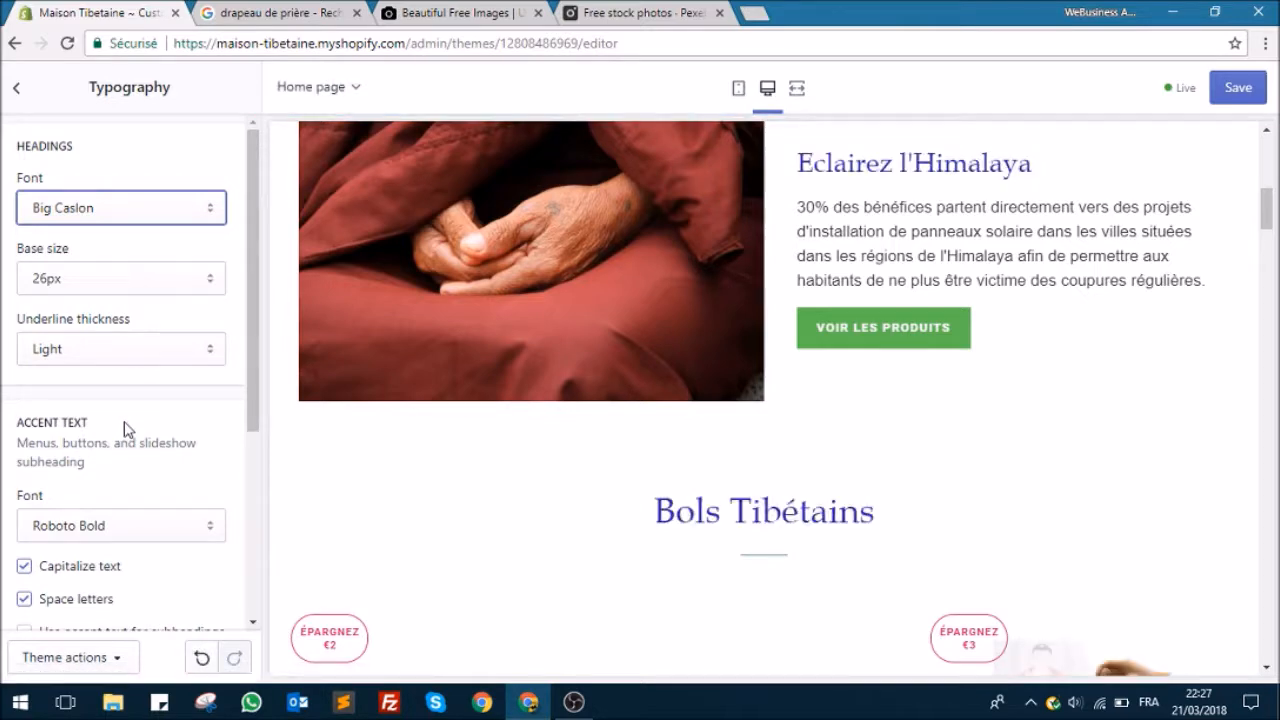
scroll(474, 480, down, 3)
scroll(457, 466, up, 10)
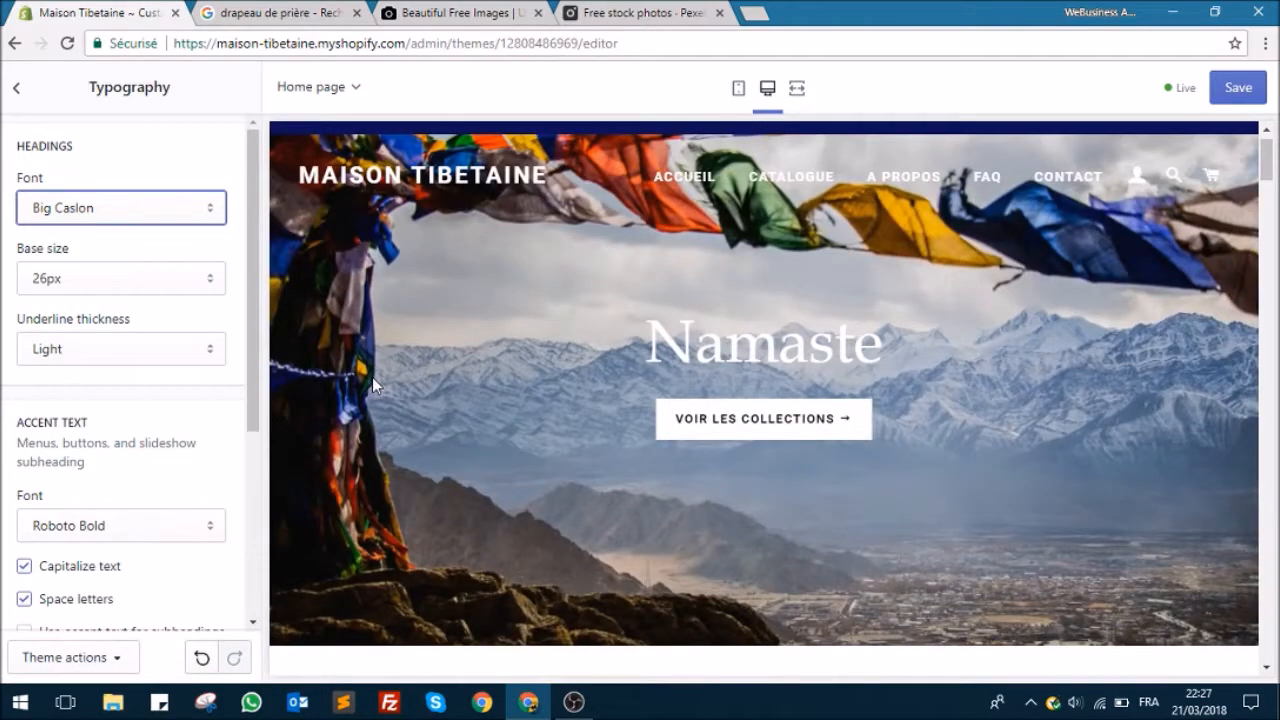
scroll(372, 377, down, 8)
scroll(428, 337, down, 10)
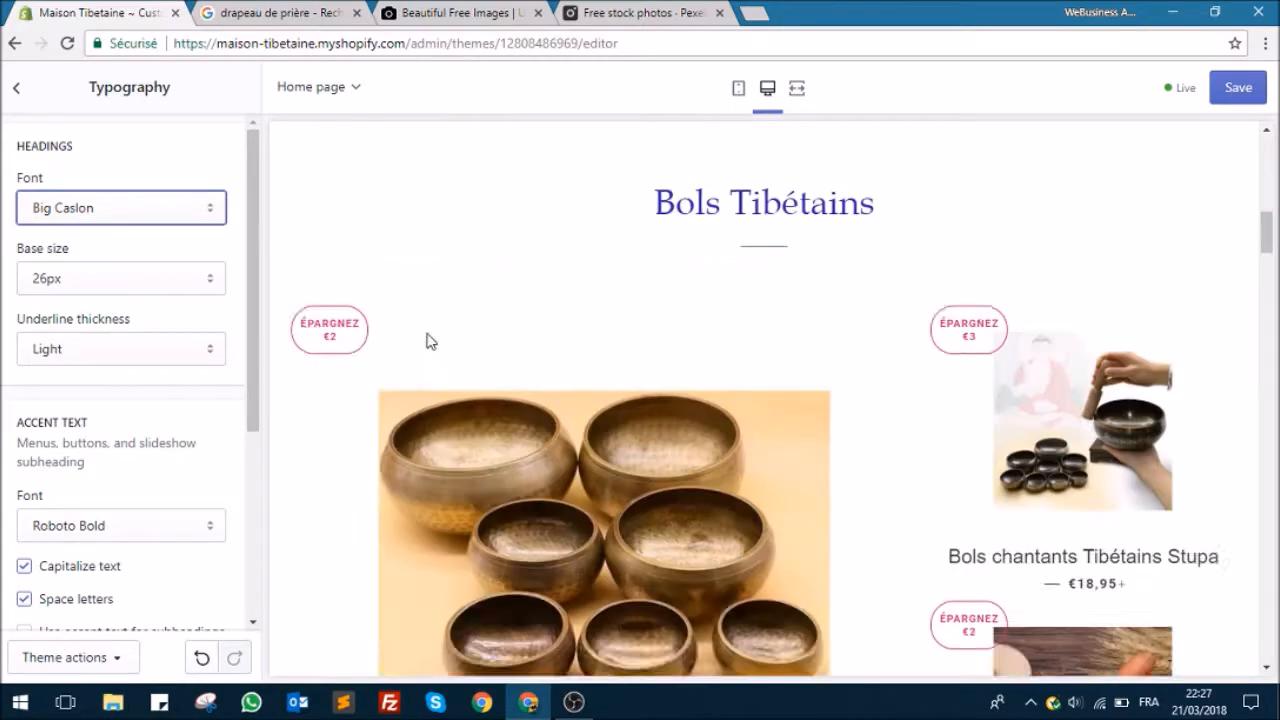
scroll(418, 350, down, 3)
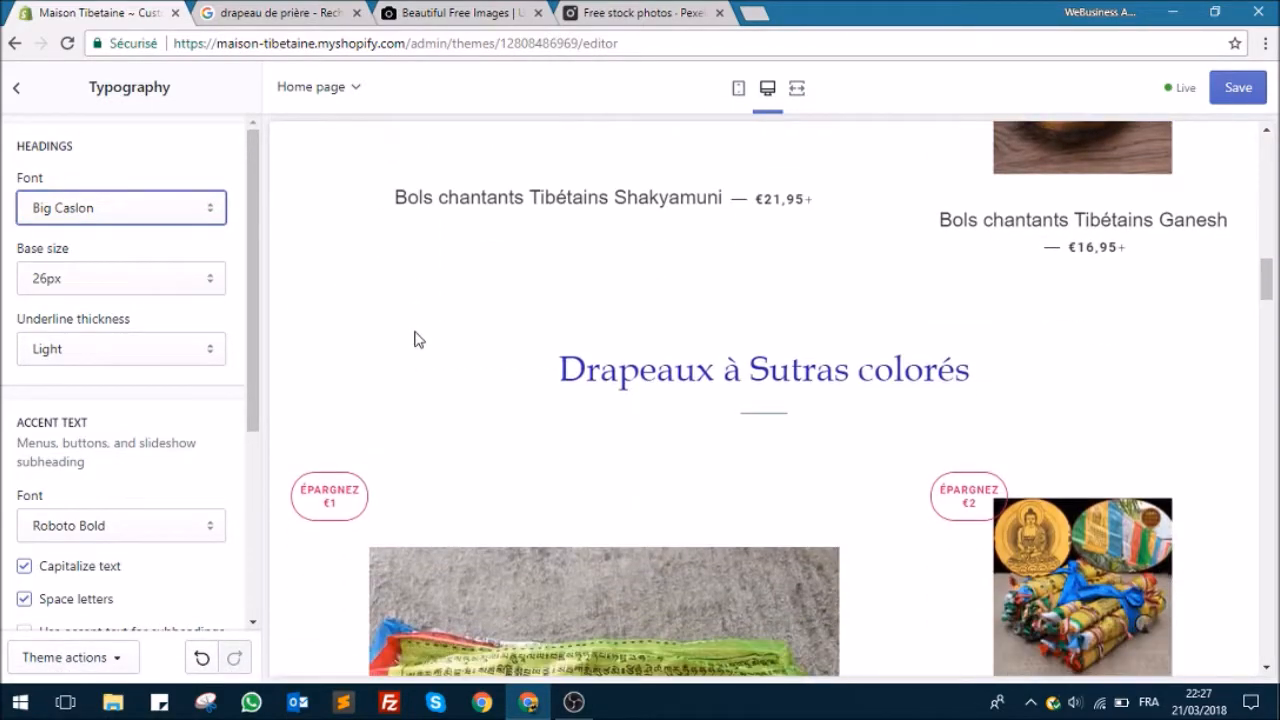
scroll(418, 340, up, 2)
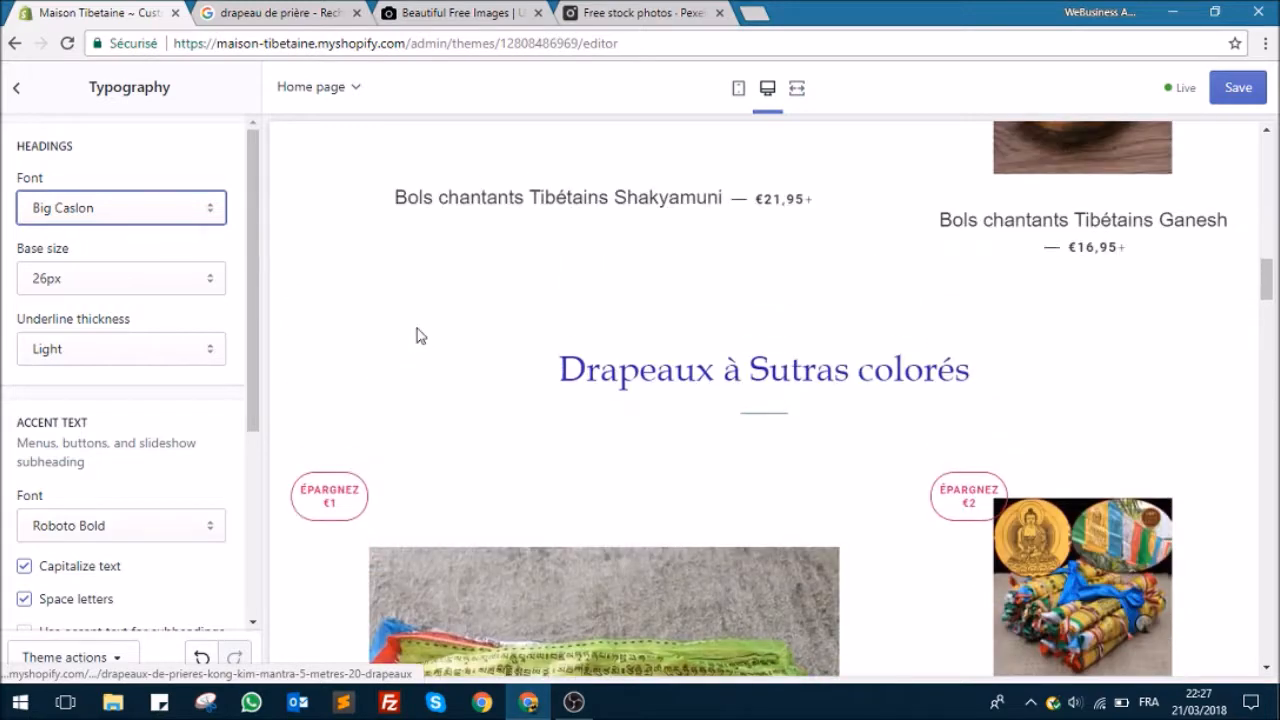
Step: Try a 28px base size for the headings and settle on 34px
click(150, 278)
click(133, 325)
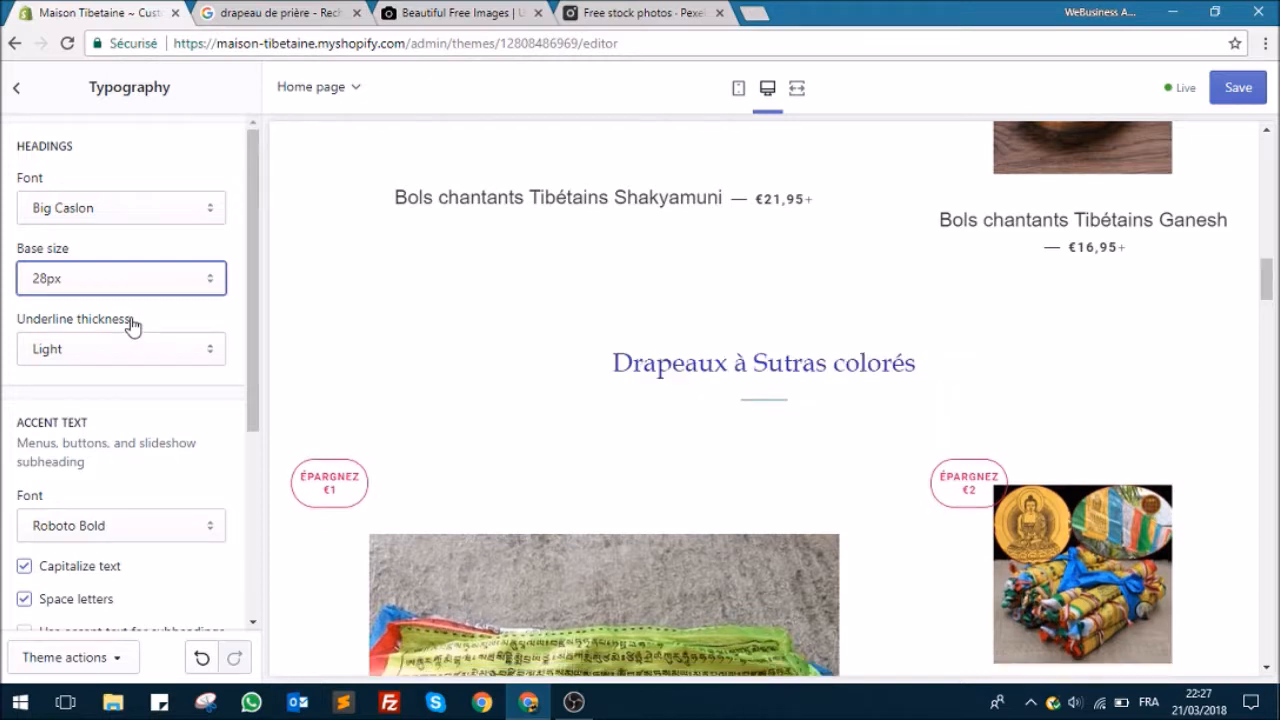
click(145, 285)
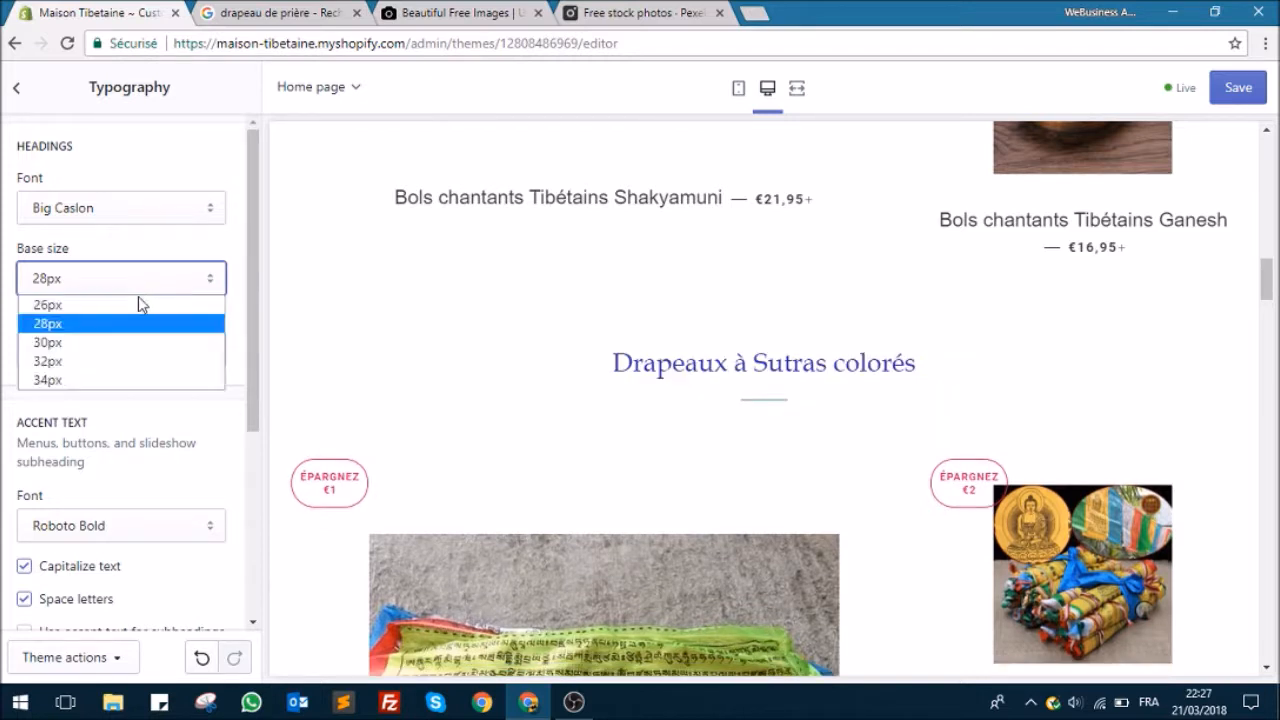
click(129, 382)
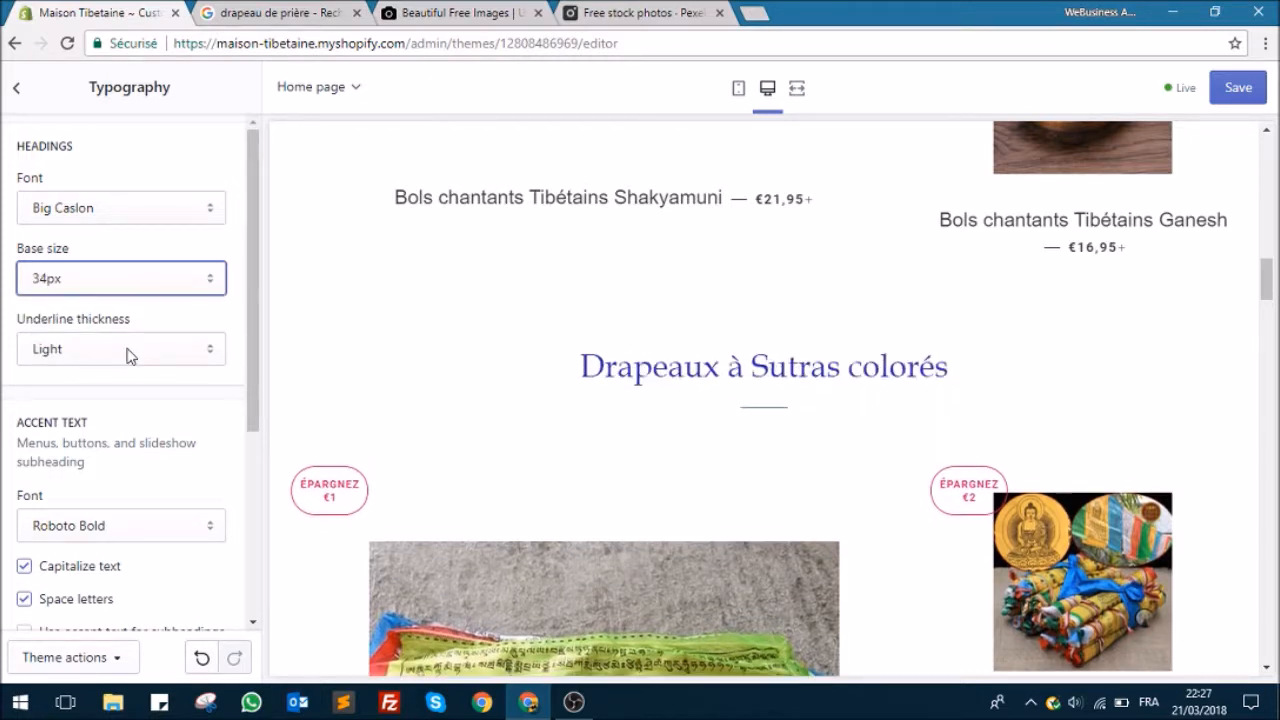
Step: Try Medium as the headings' underline thickness and check it under the home page's section titles
click(139, 352)
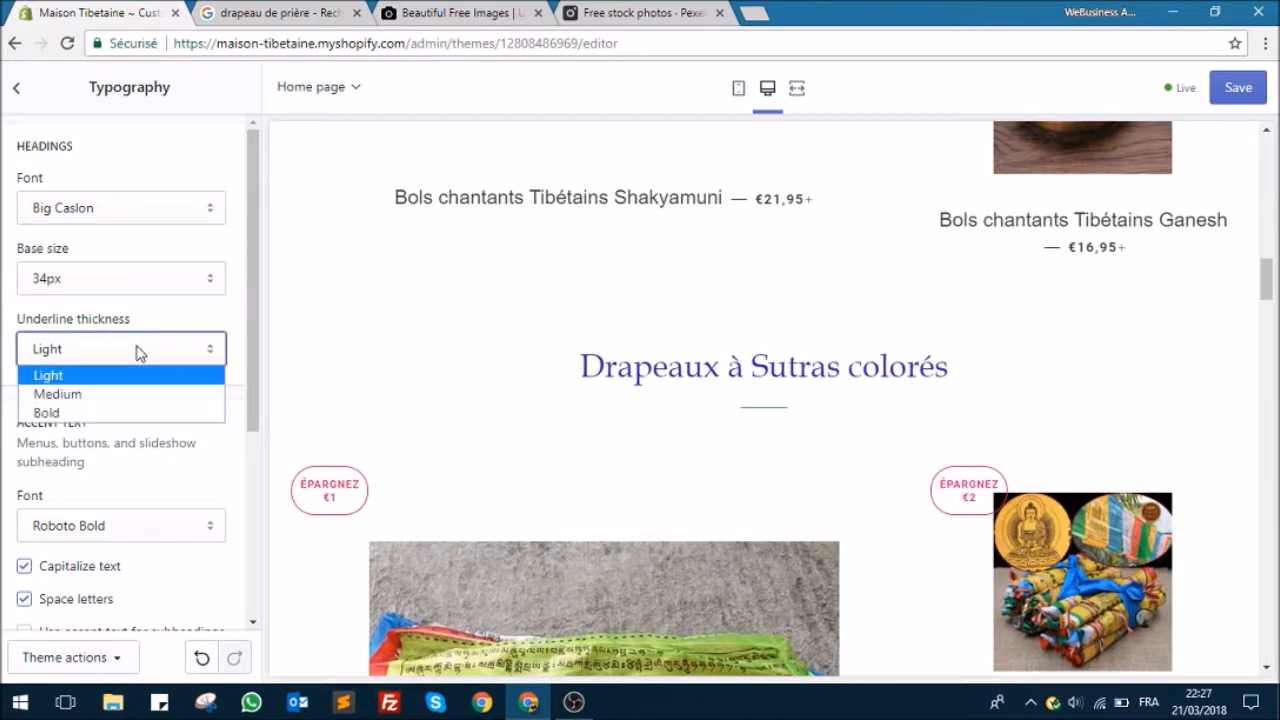
click(129, 395)
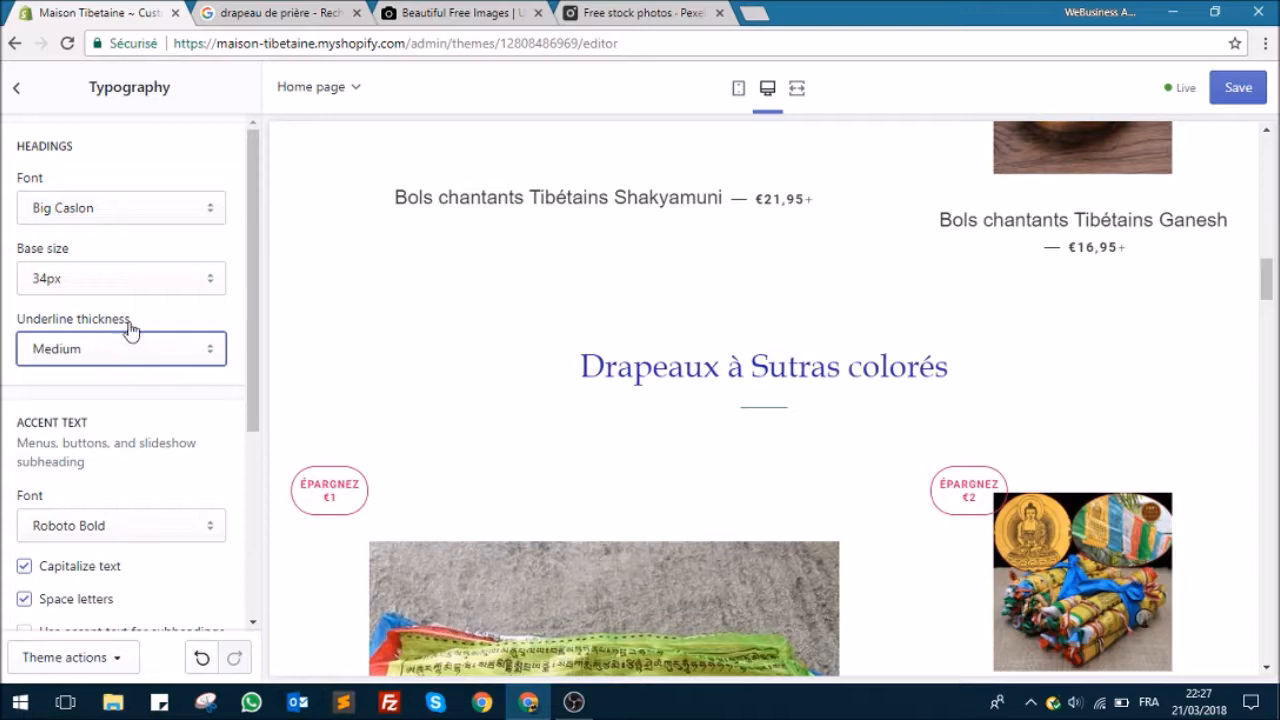
scroll(486, 380, up, 15)
scroll(583, 398, down, 2)
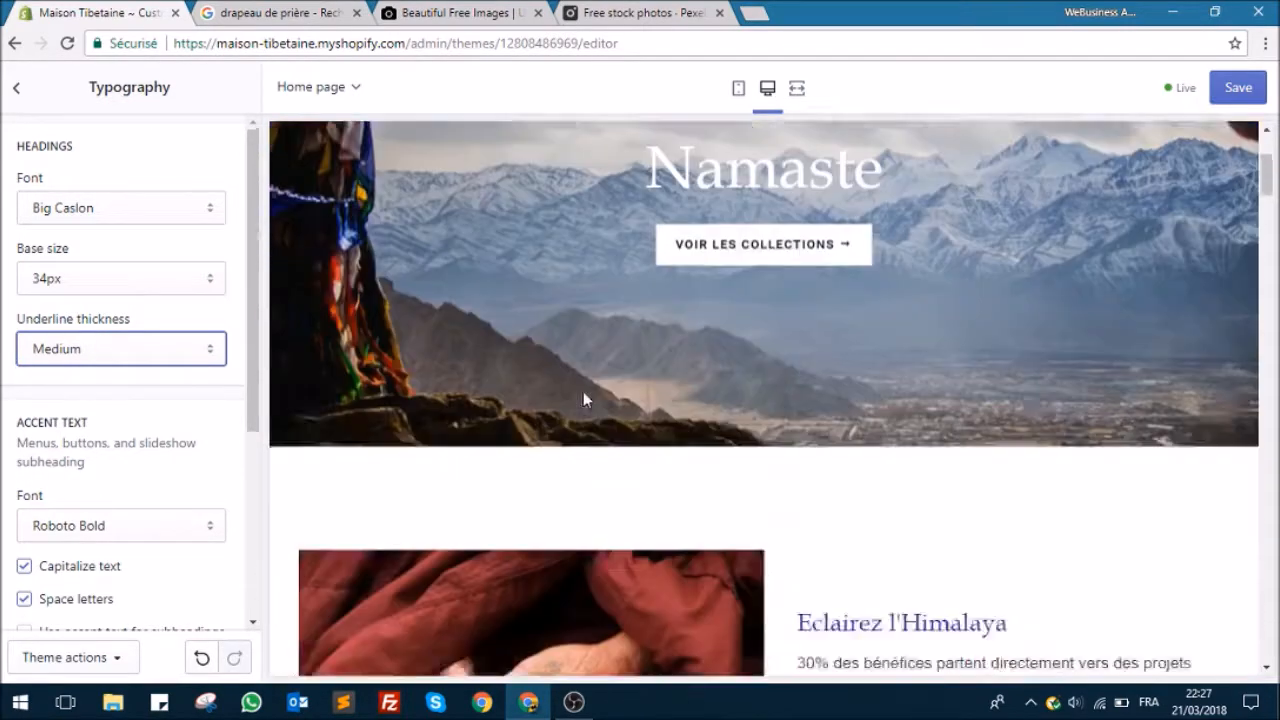
scroll(583, 398, down, 13)
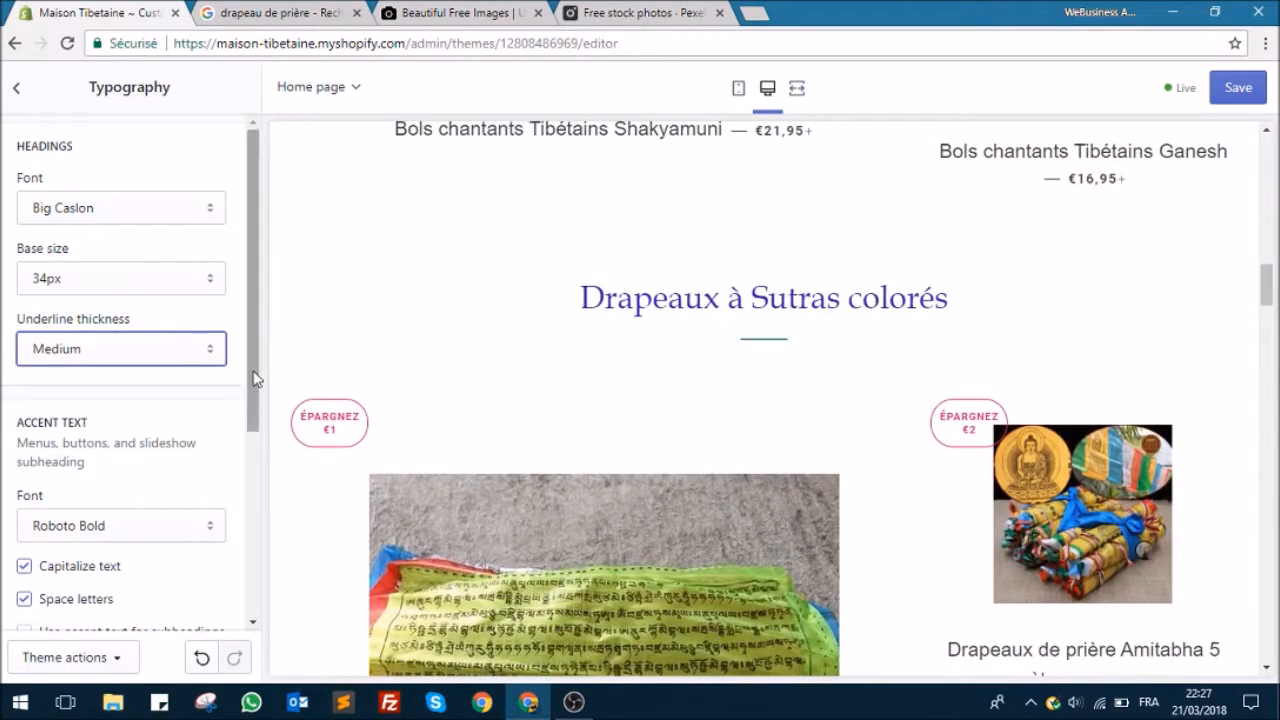
Step: Try Bold and Light as the headings' underline thickness and switch back to Medium
click(166, 362)
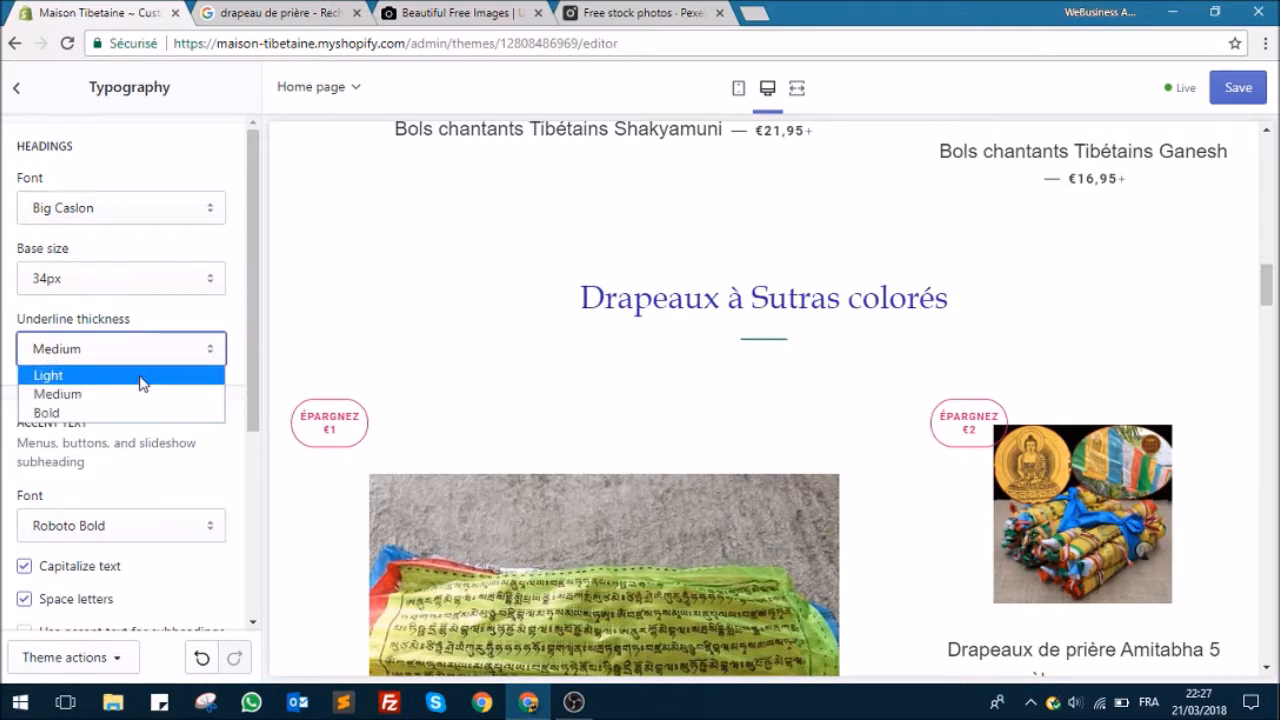
click(118, 410)
click(143, 351)
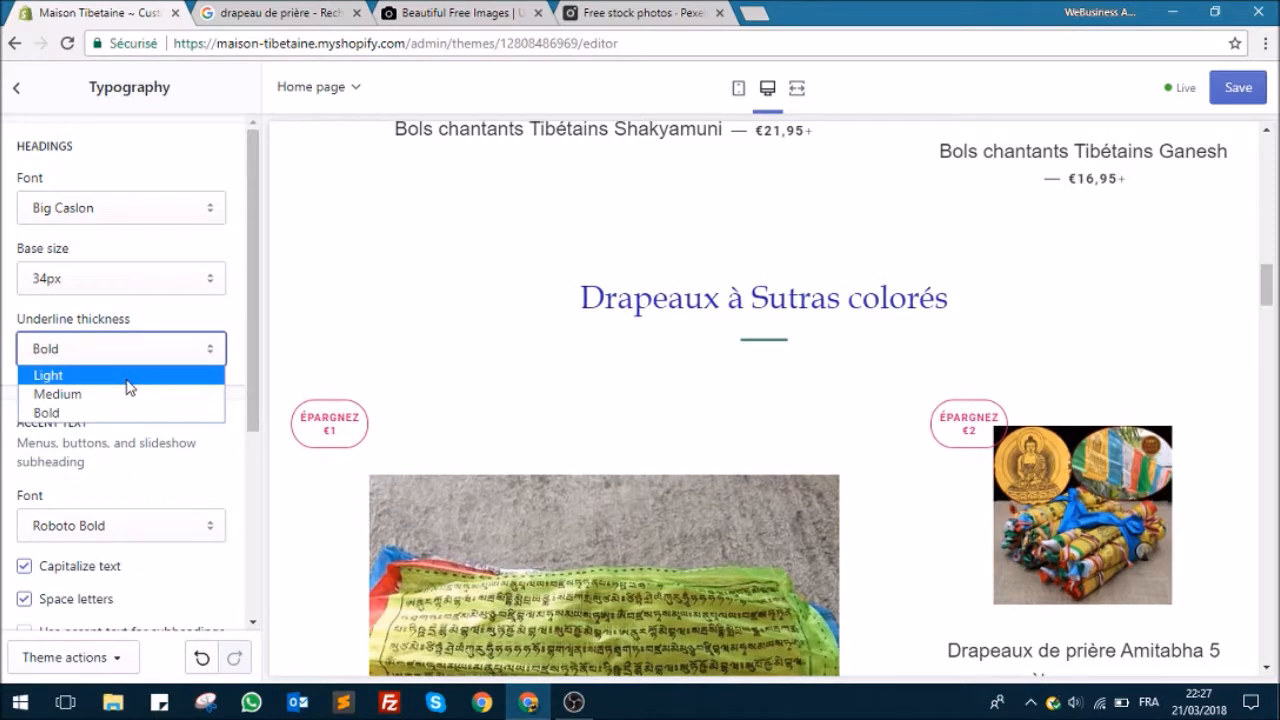
click(128, 376)
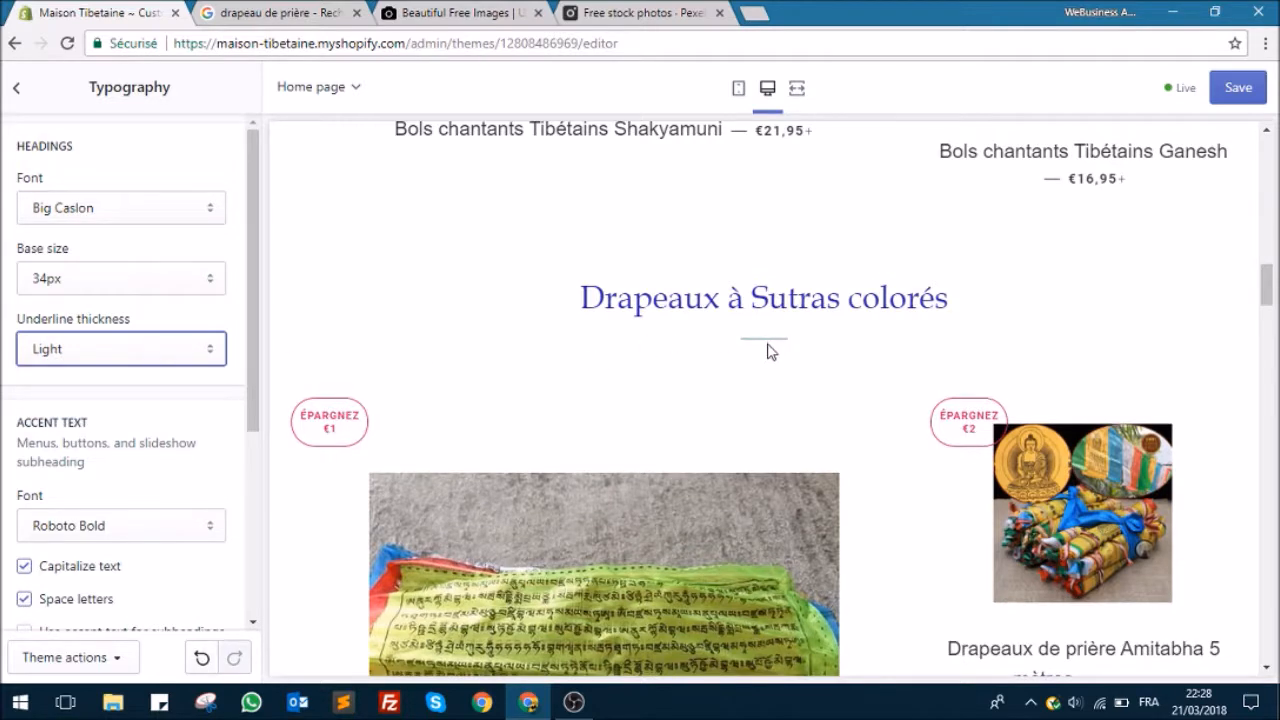
click(168, 366)
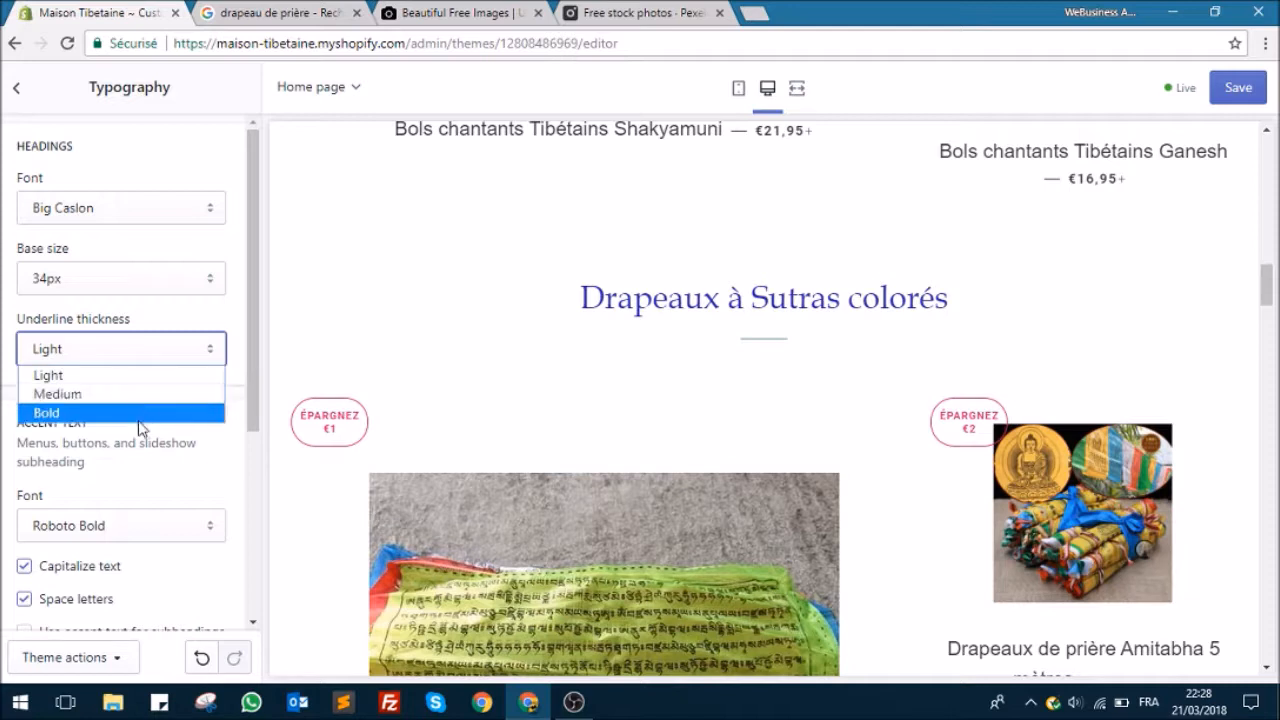
click(141, 398)
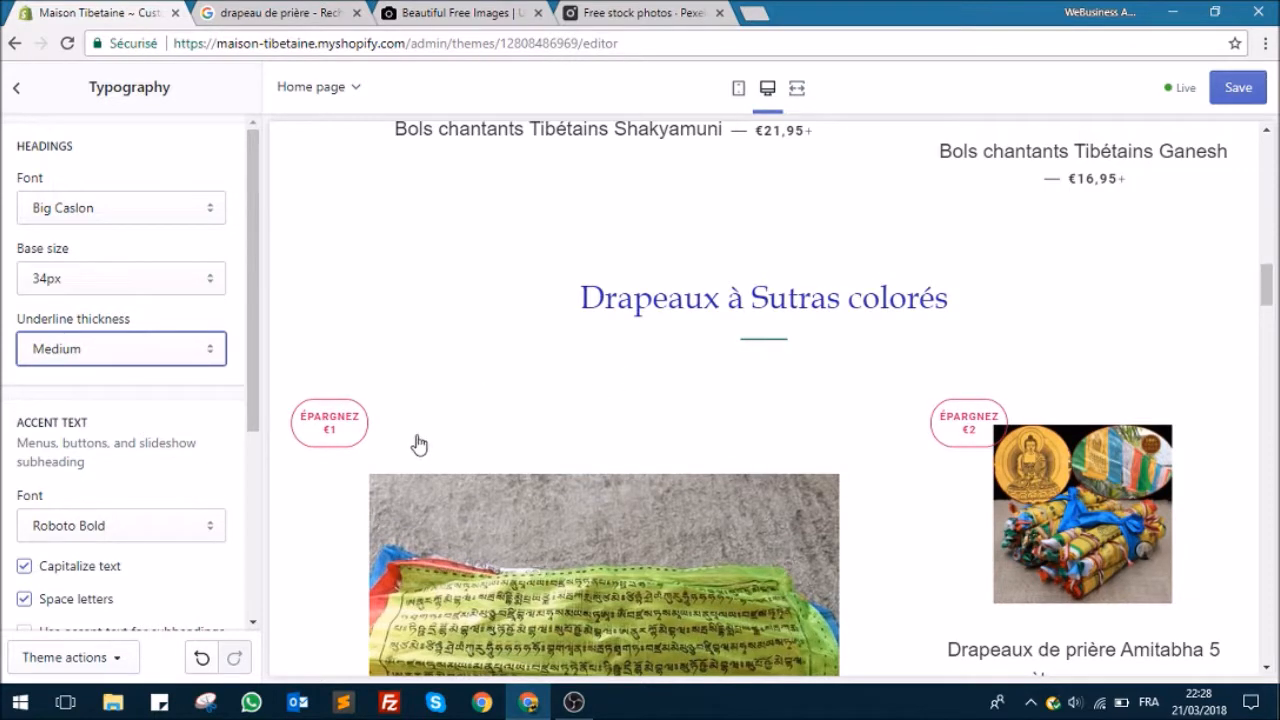
Step: Set the body text font to Big Caslon and check it in the home page's product titles and paragraph text
scroll(157, 463, down, 2)
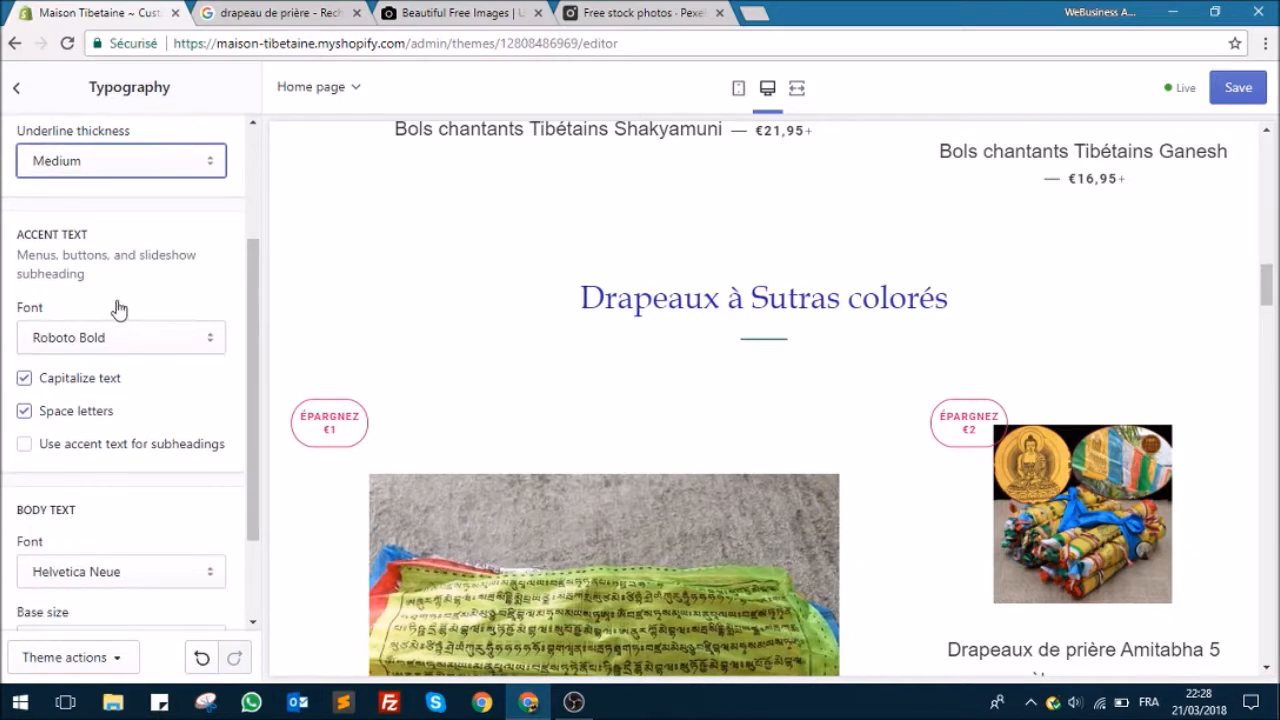
scroll(126, 316, down, 1)
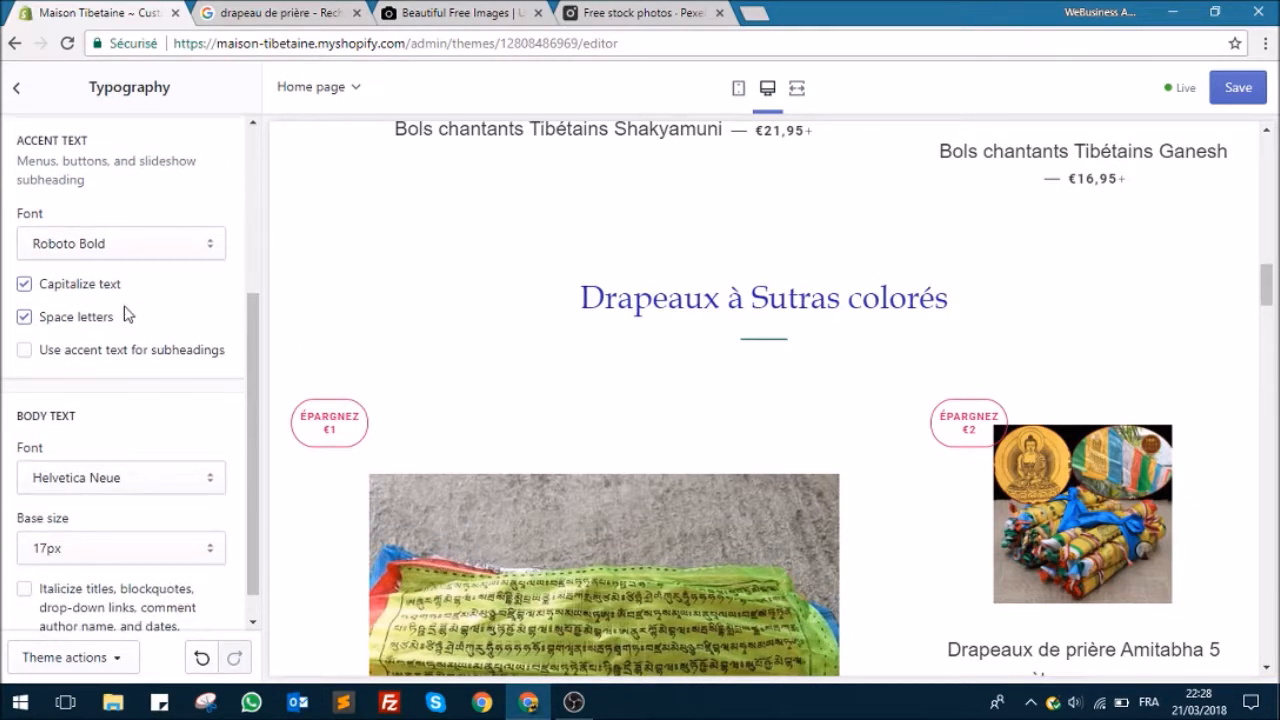
scroll(126, 316, down, 1)
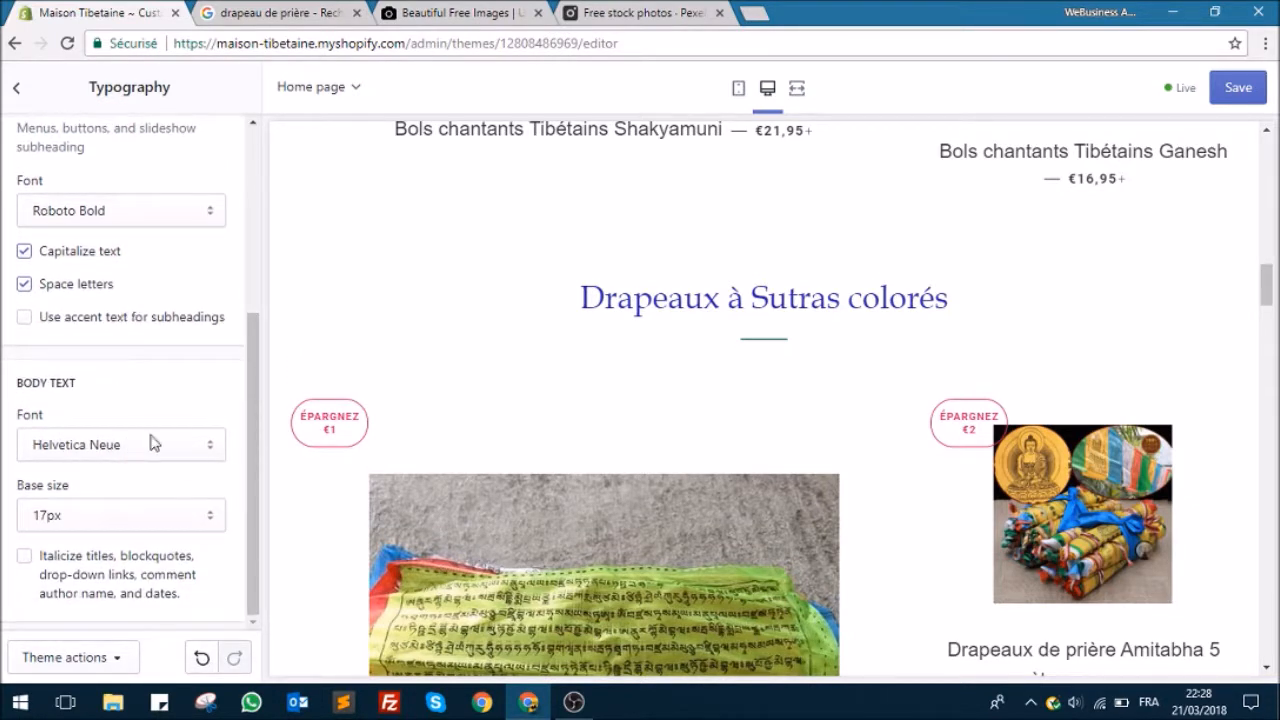
scroll(506, 371, up, 6)
scroll(930, 370, down, 5)
scroll(910, 384, down, 8)
scroll(500, 360, up, 9)
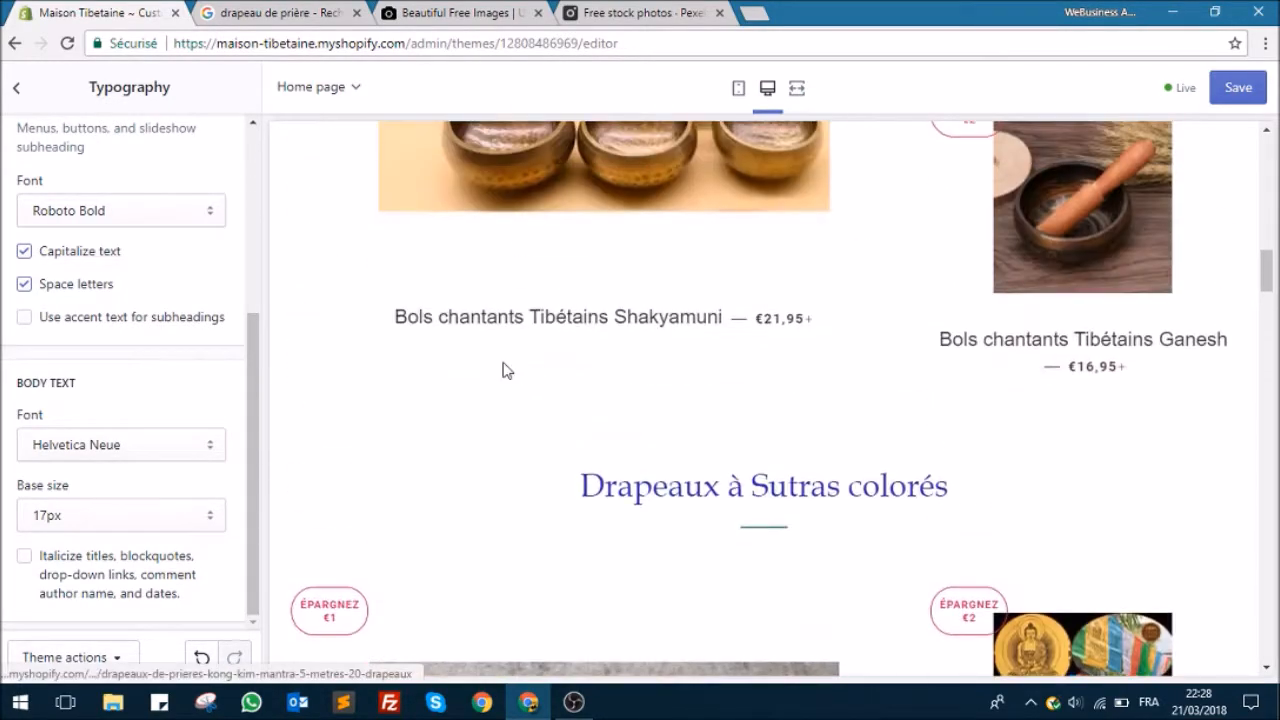
click(108, 443)
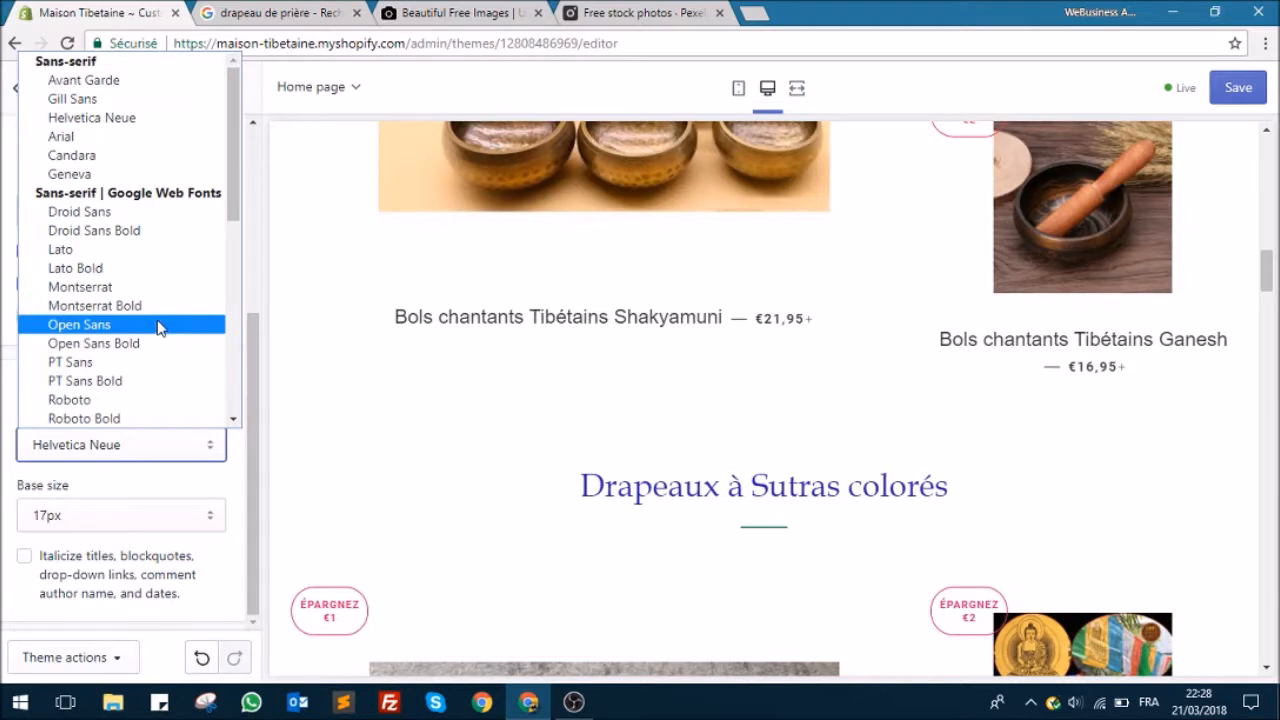
scroll(160, 331, down, 5)
click(125, 161)
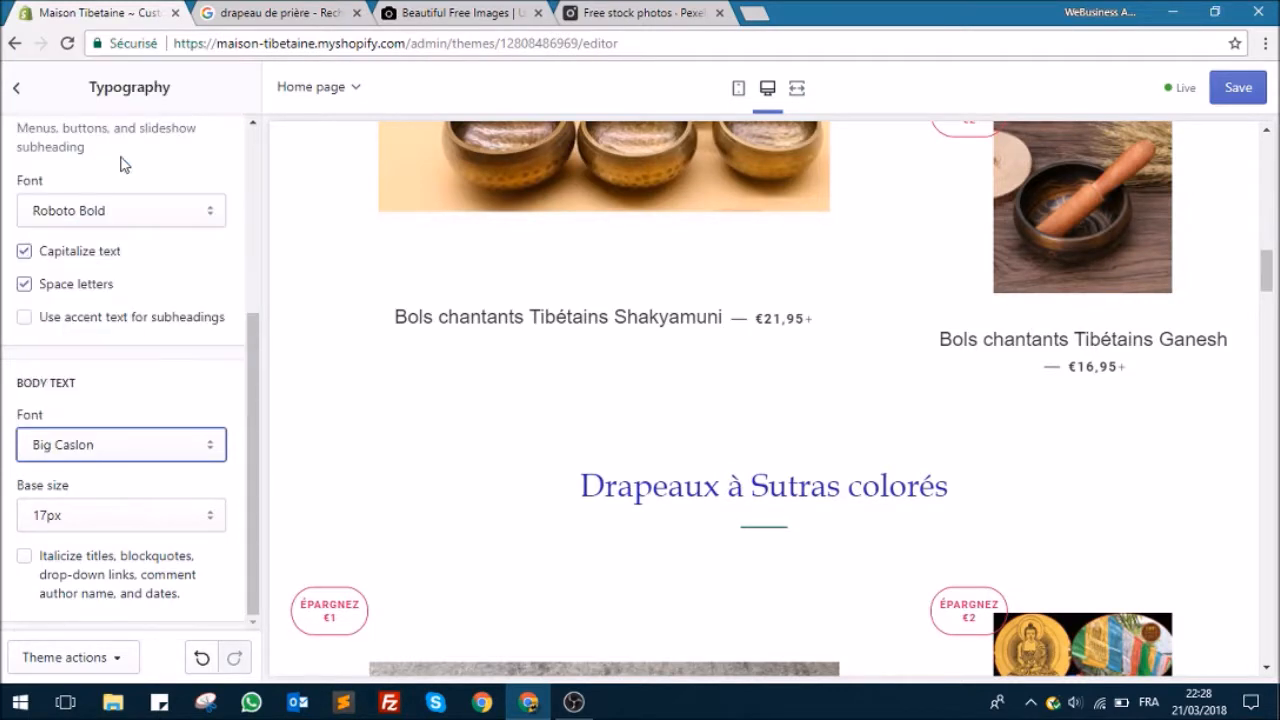
scroll(800, 436, down, 7)
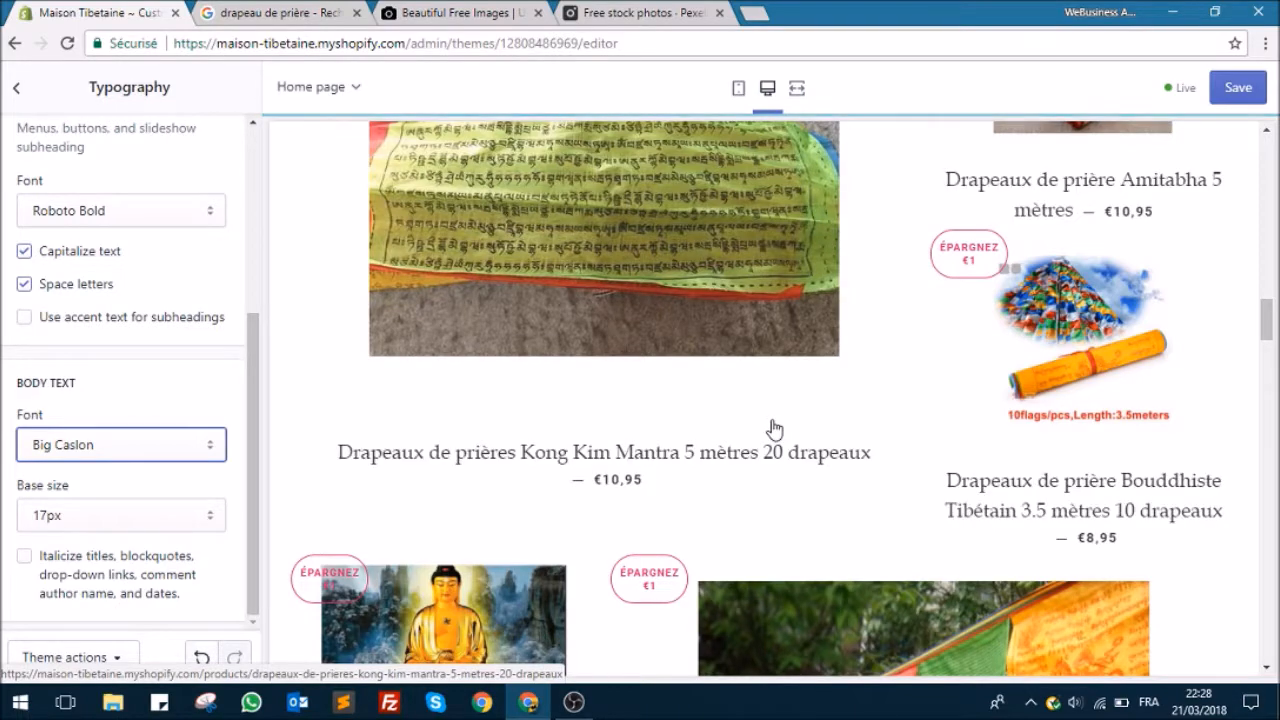
scroll(778, 430, up, 6)
scroll(778, 434, up, 6)
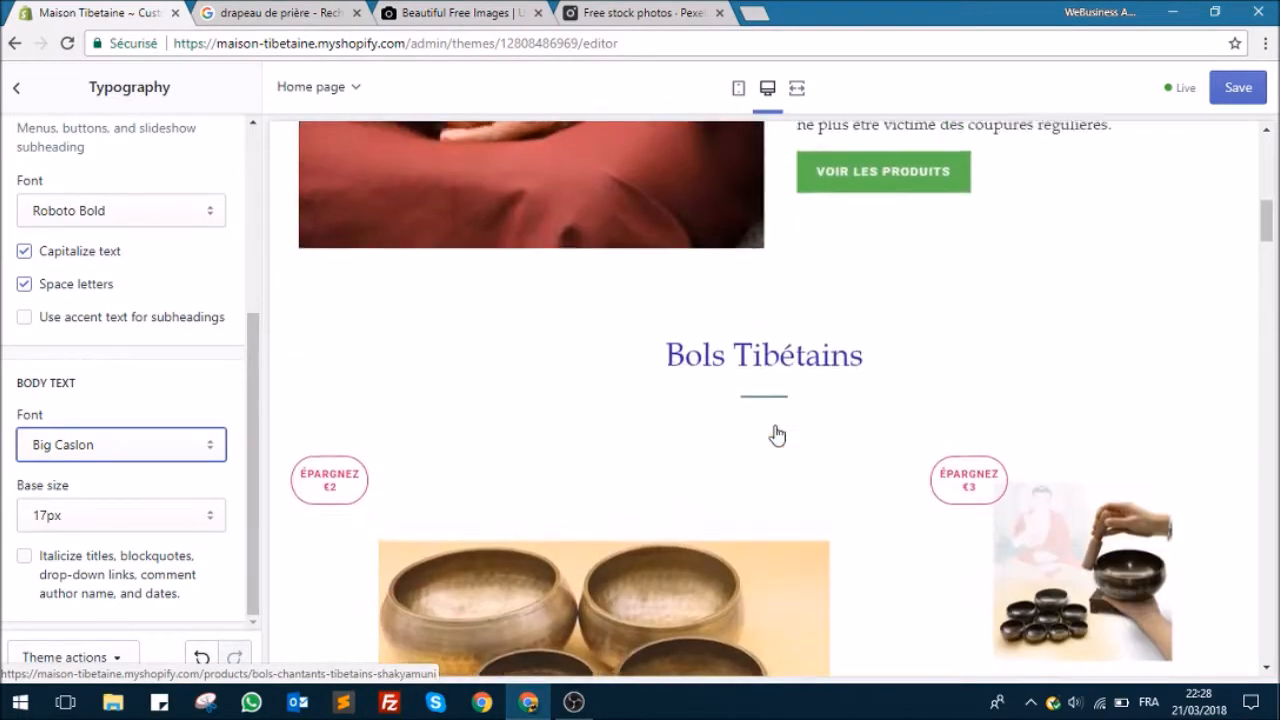
scroll(491, 488, down, 3)
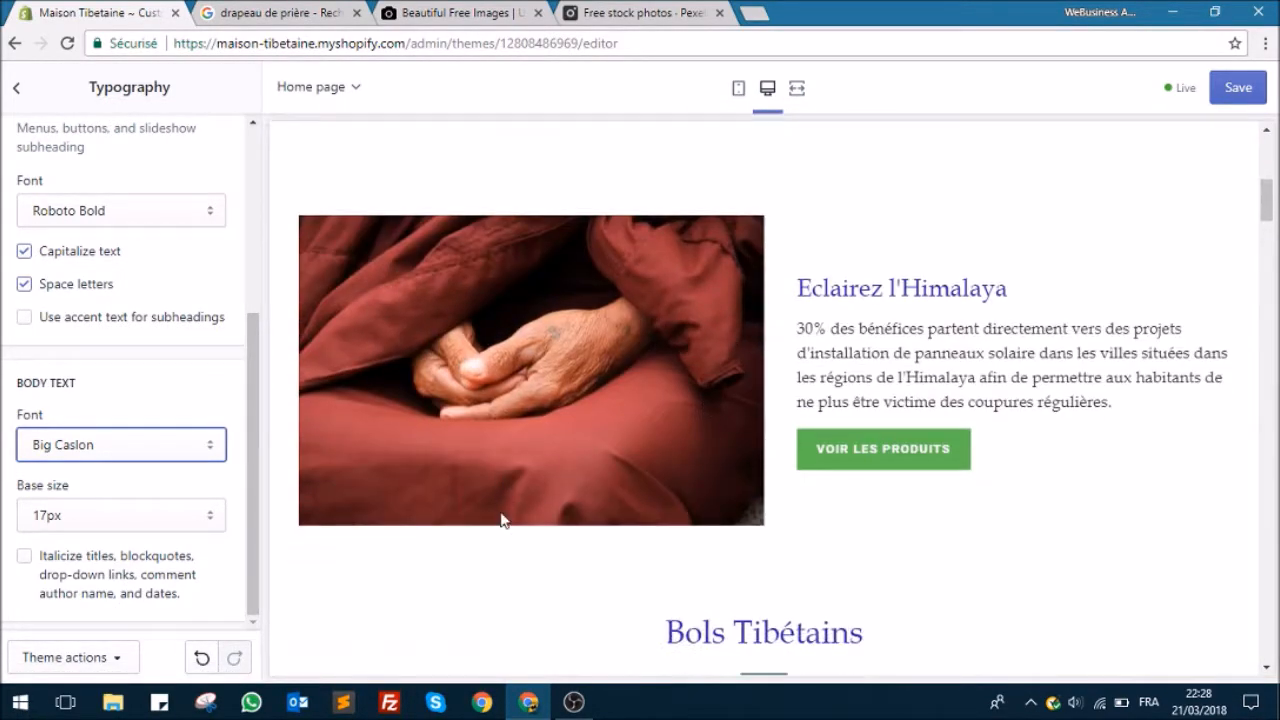
Step: Look through the body text's base size options and keep 17px
click(144, 516)
click(100, 597)
click(52, 516)
click(100, 488)
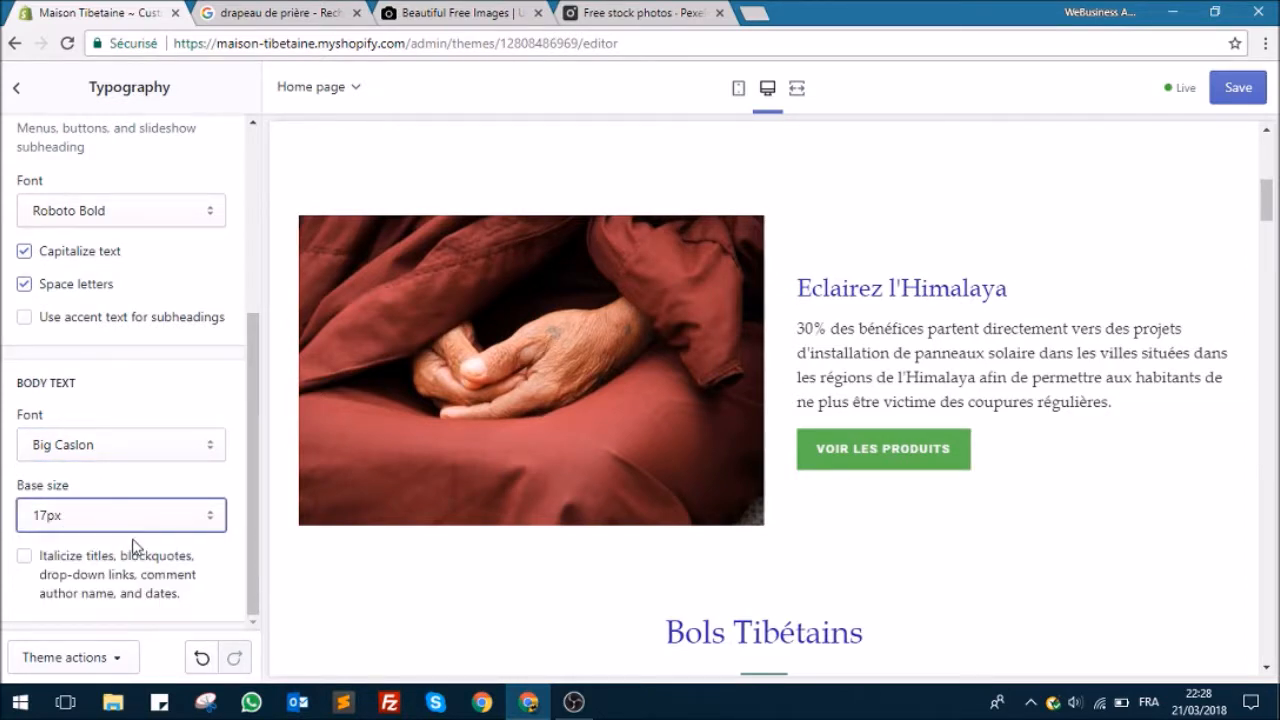
Step: Review the home page with the new fonts and save the typography changes
scroll(391, 571, down, 2)
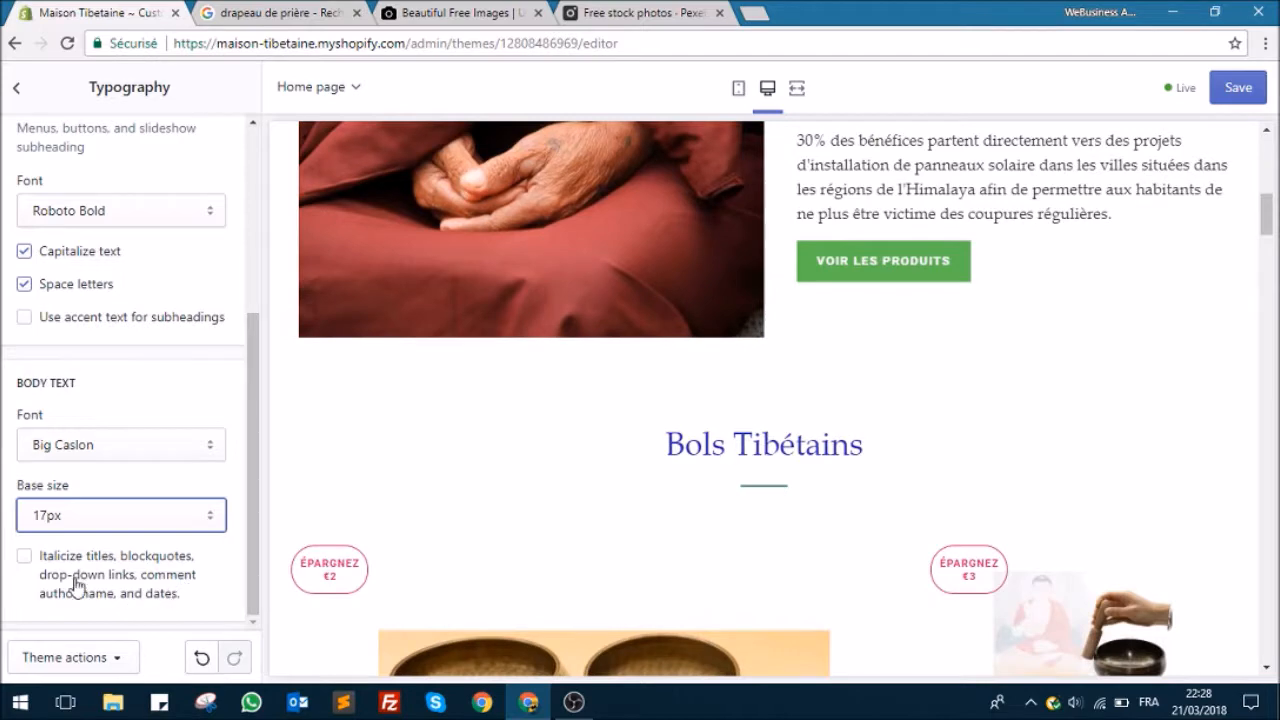
scroll(666, 523, up, 3)
scroll(206, 457, up, 5)
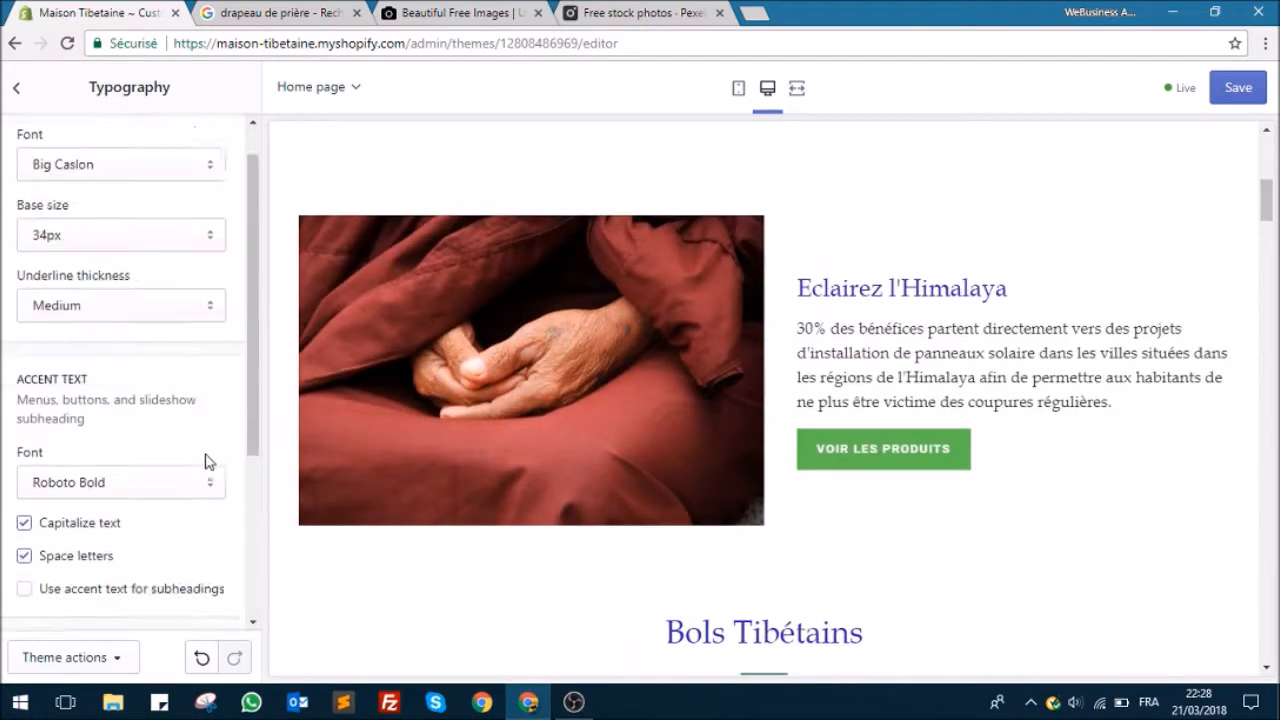
scroll(354, 371, up, 5)
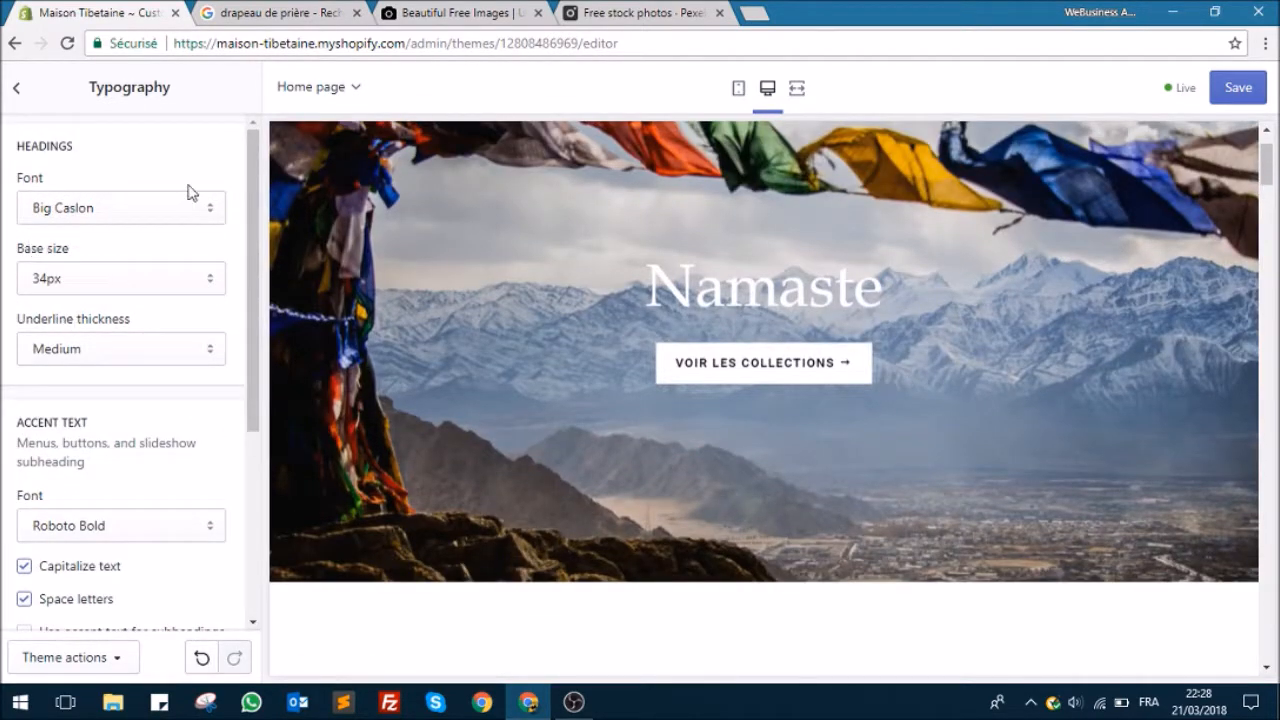
click(1238, 87)
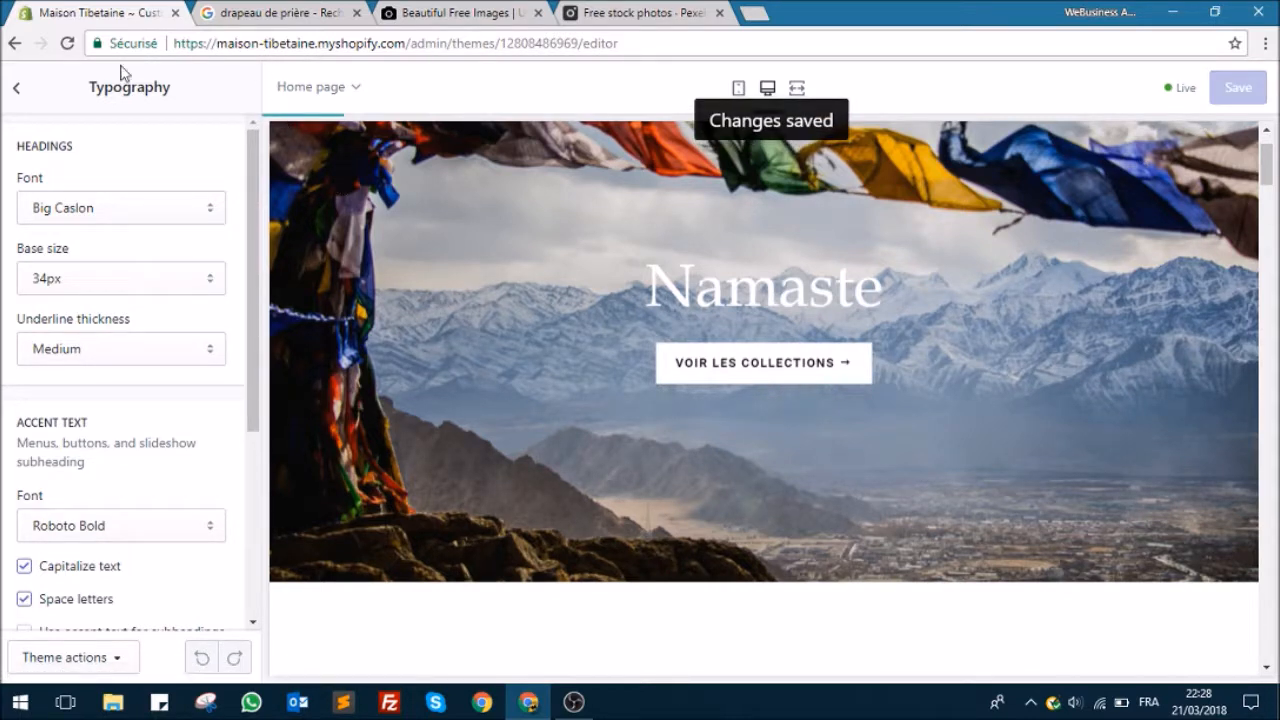
Step: Try Page as the cart type and open the store's cart in the preview to check it
click(19, 91)
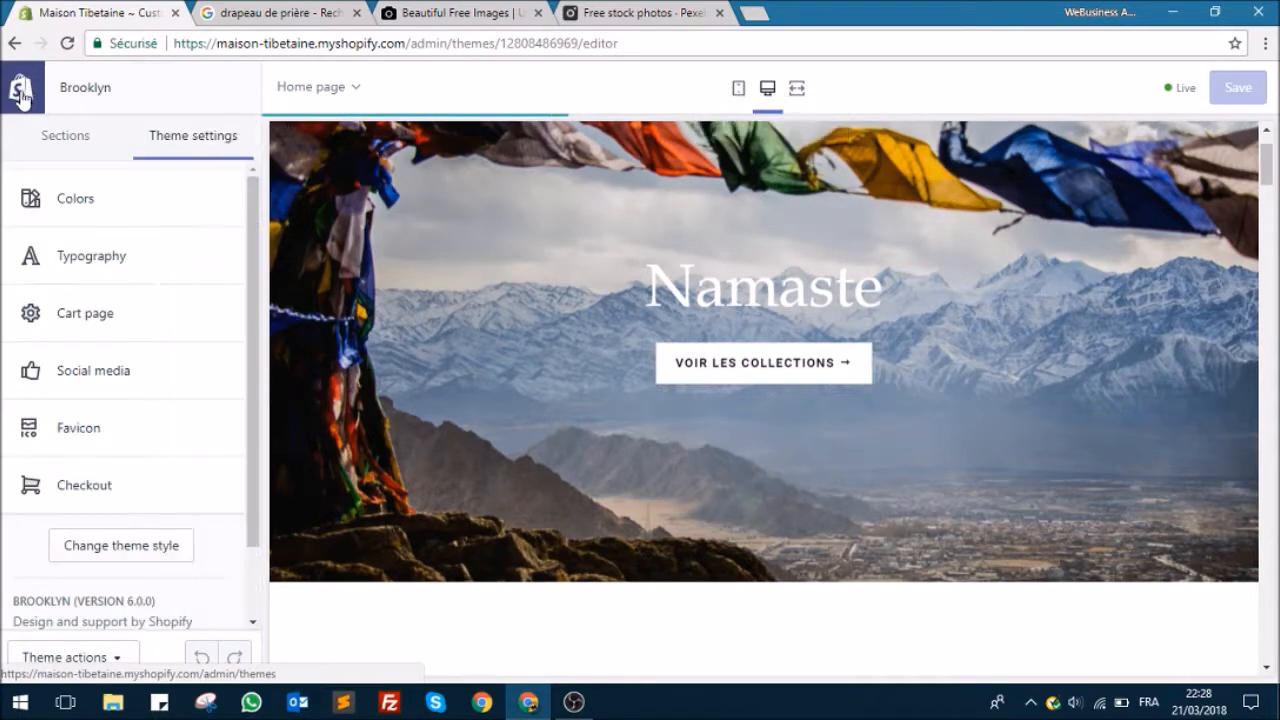
click(98, 318)
click(172, 184)
click(161, 212)
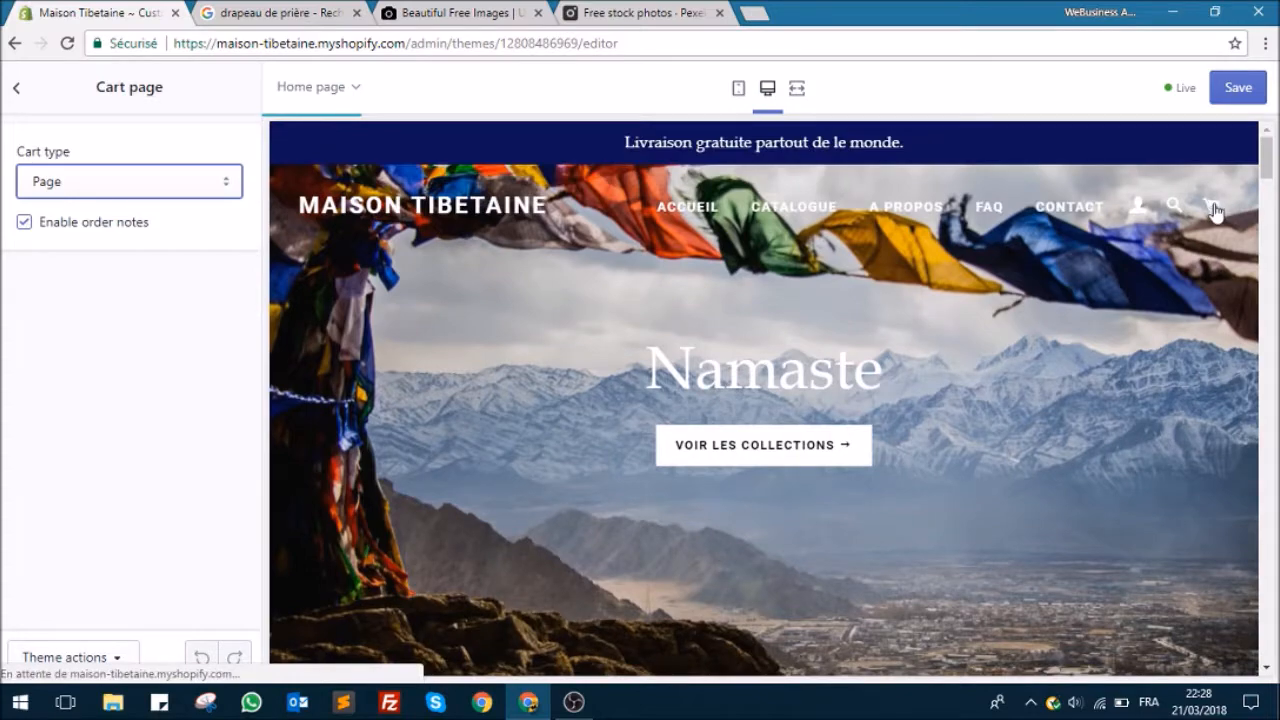
click(1216, 212)
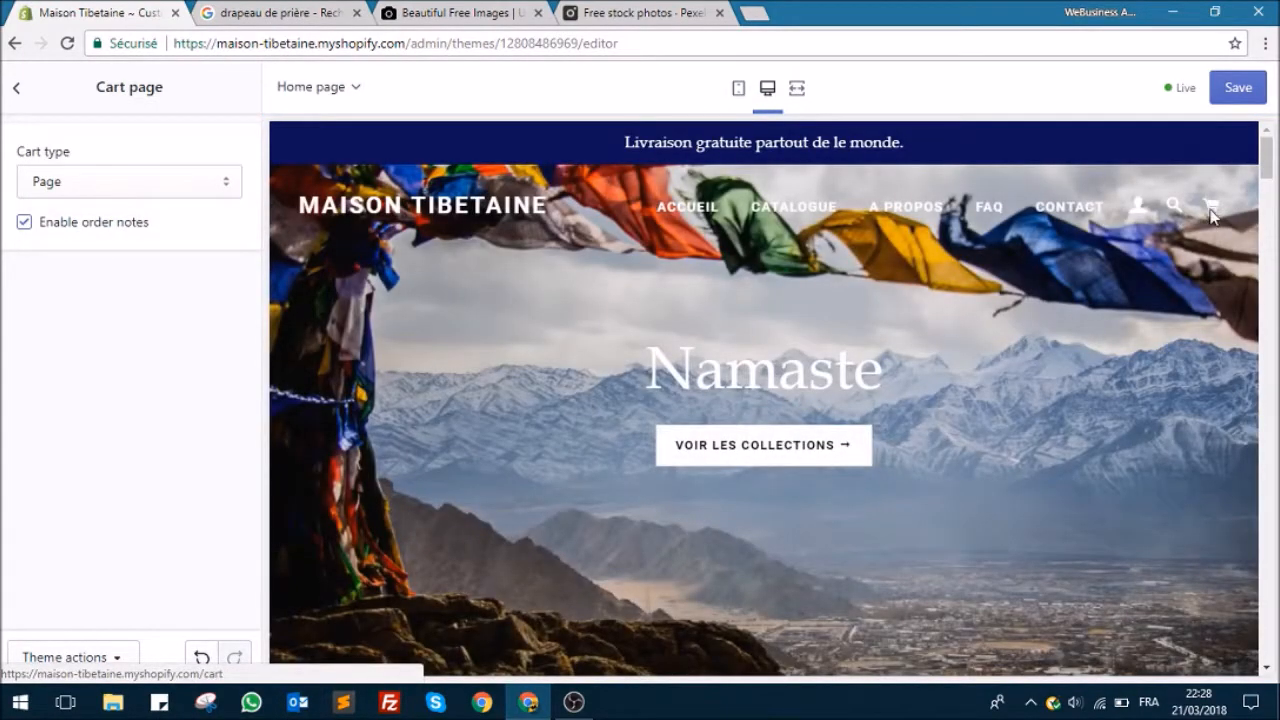
click(1213, 210)
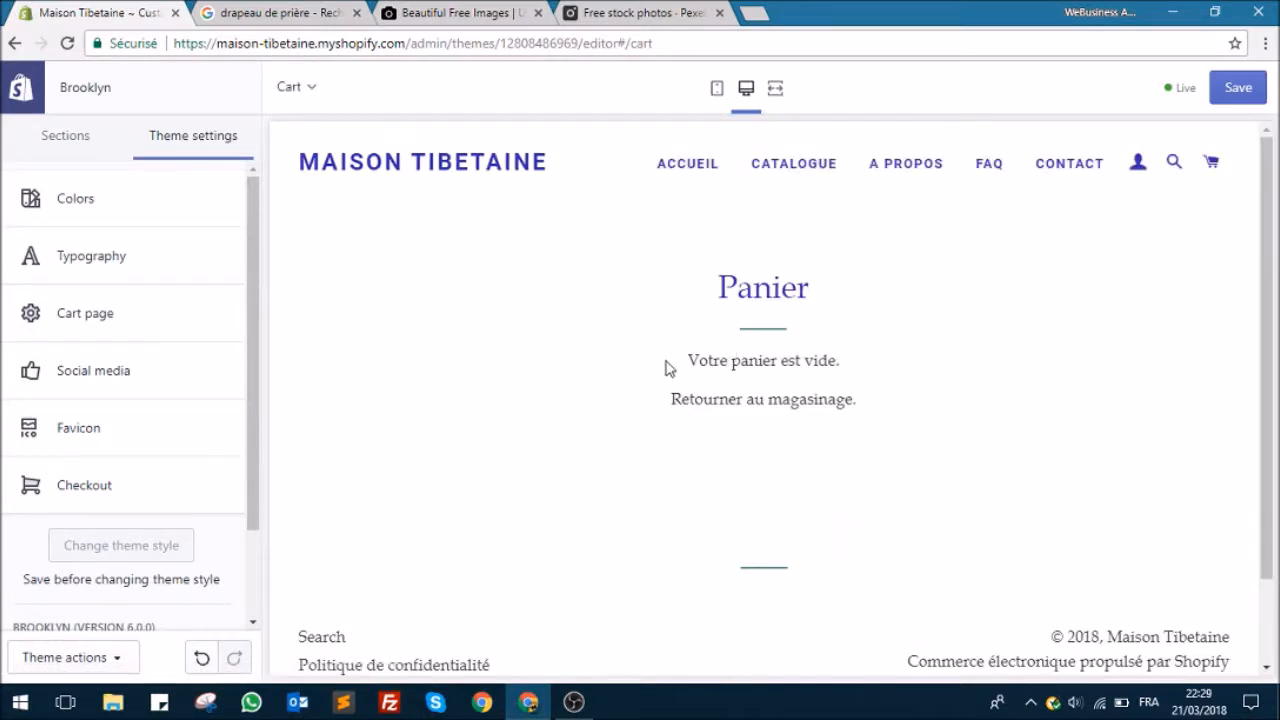
Step: Switch the cart type back to Drawer and open and close the cart drawer in the preview
click(105, 328)
click(113, 188)
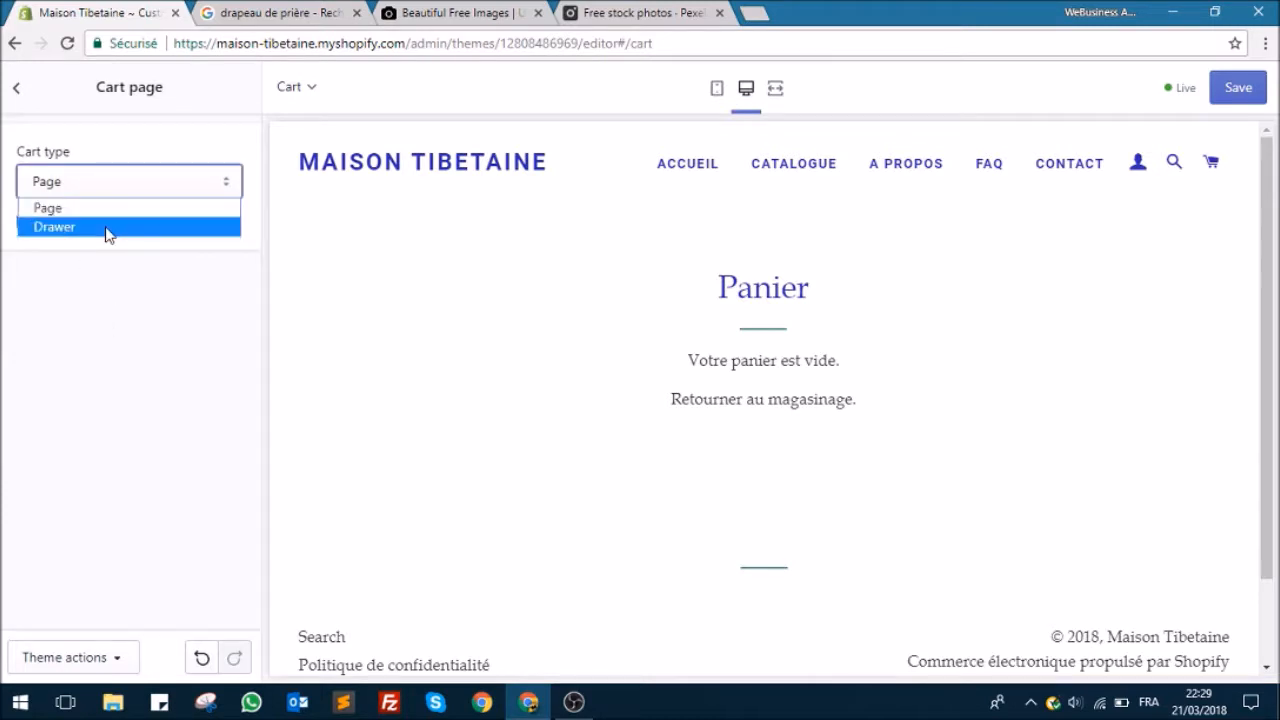
click(106, 229)
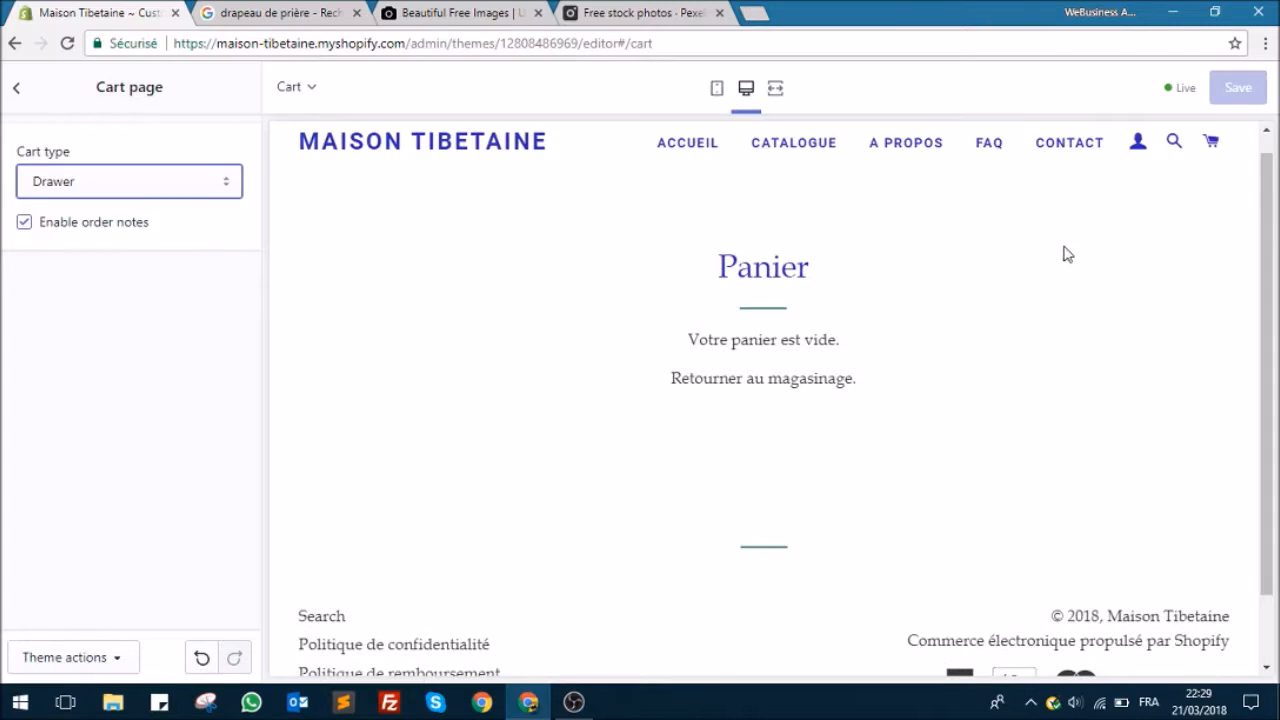
click(1212, 146)
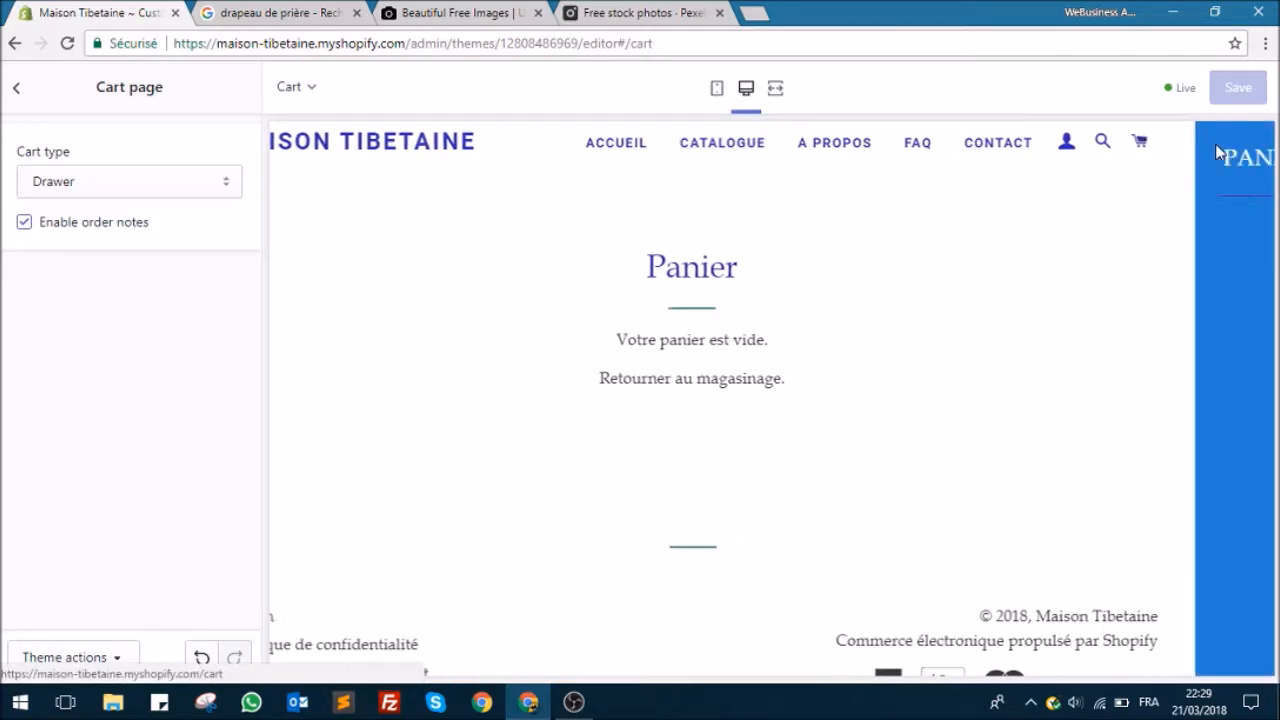
click(1236, 160)
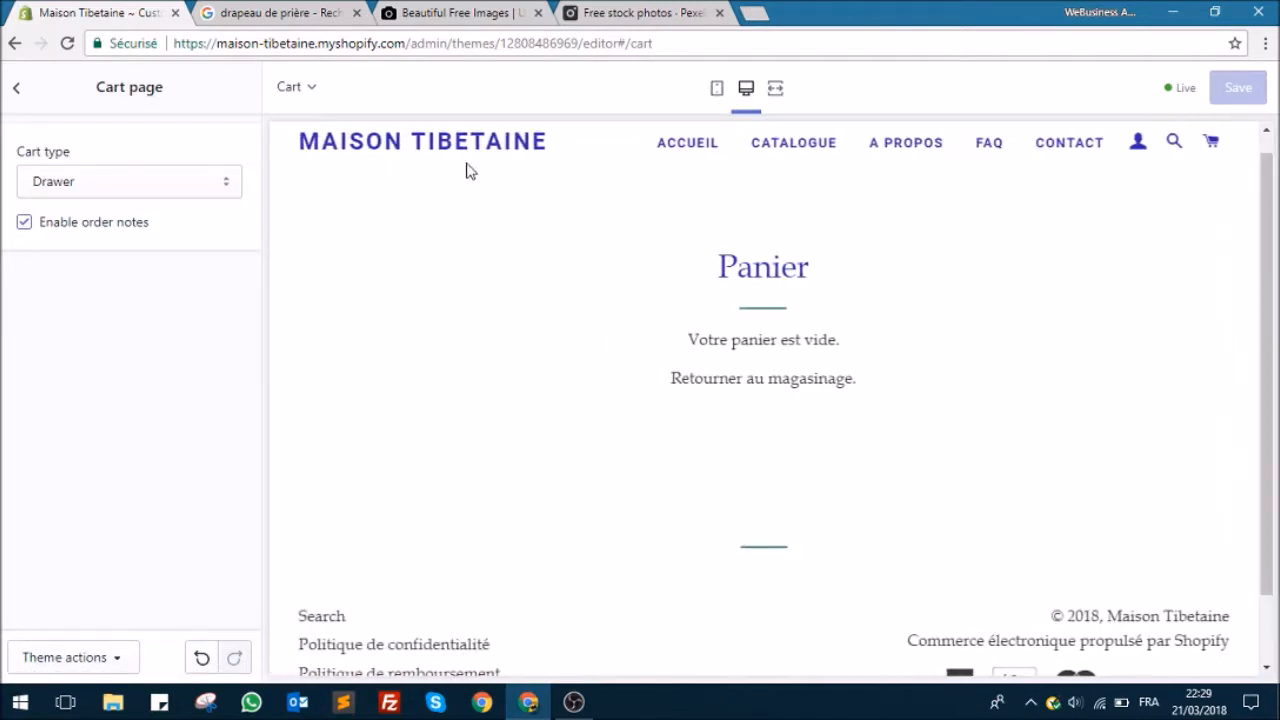
Step: Return the preview to the home page and keep Drawer selected as the cart type in the cart page settings
click(429, 150)
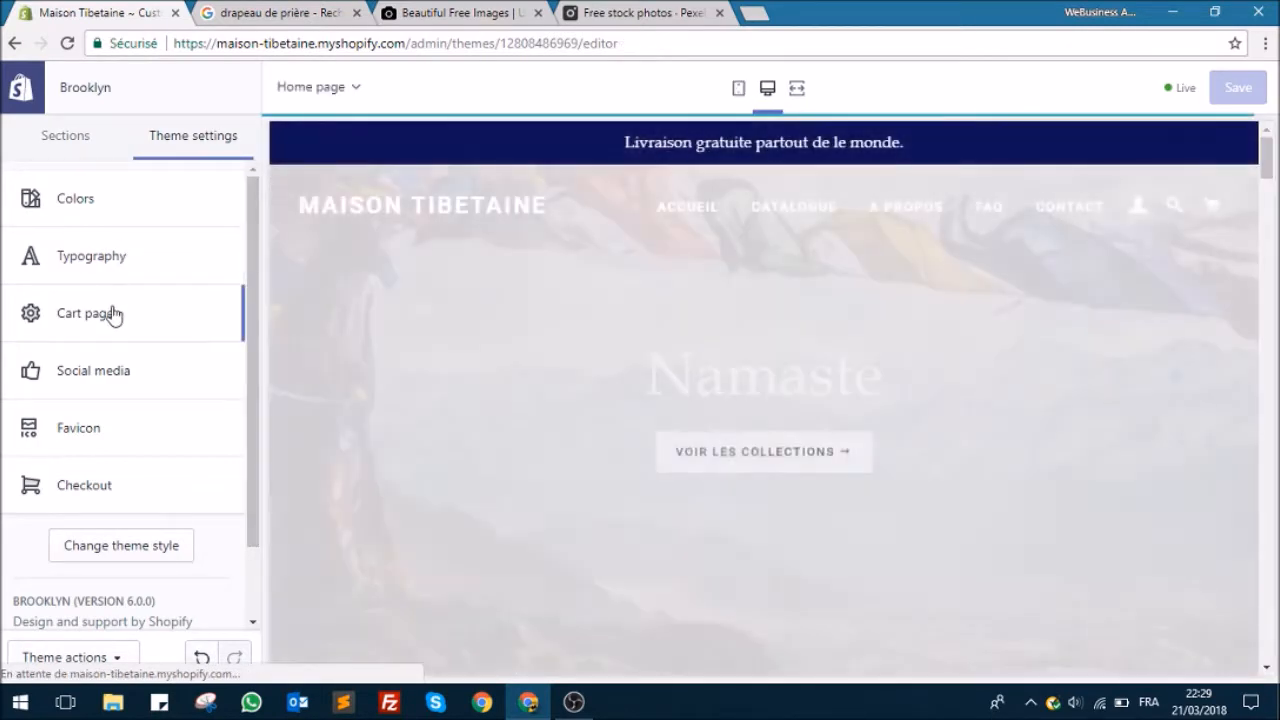
click(111, 313)
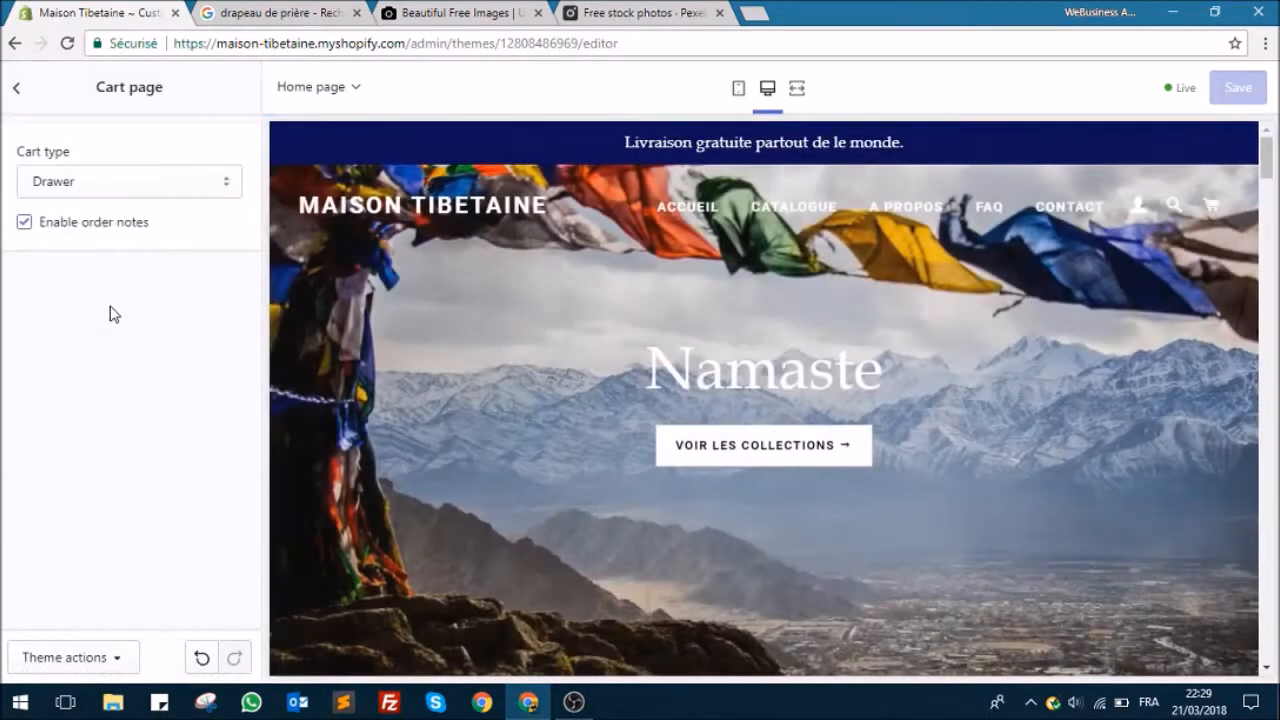
click(157, 196)
click(154, 185)
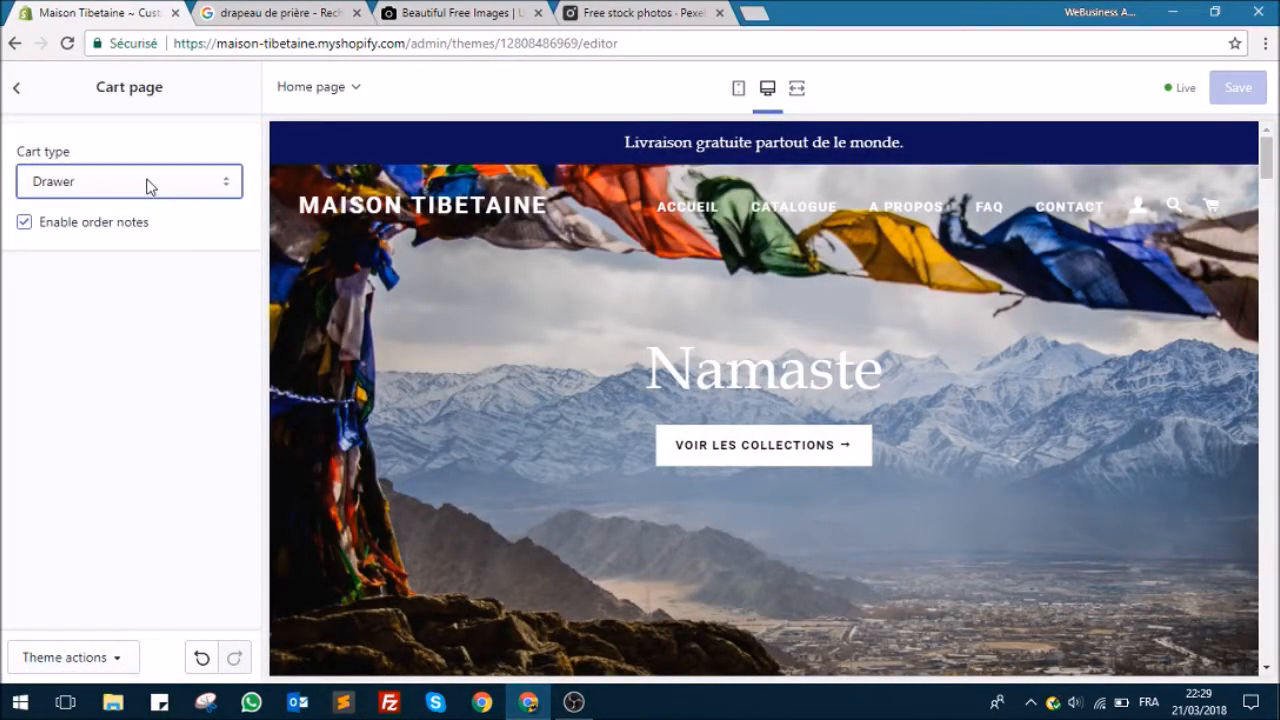
click(148, 186)
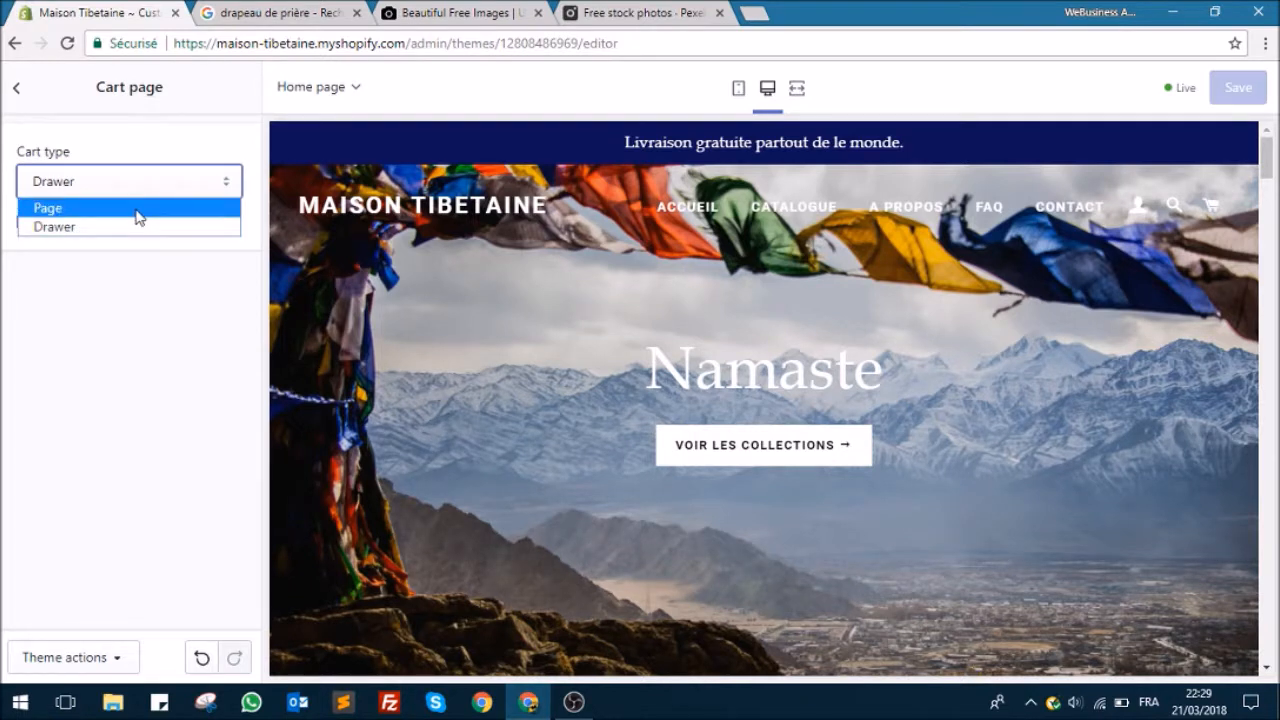
click(137, 229)
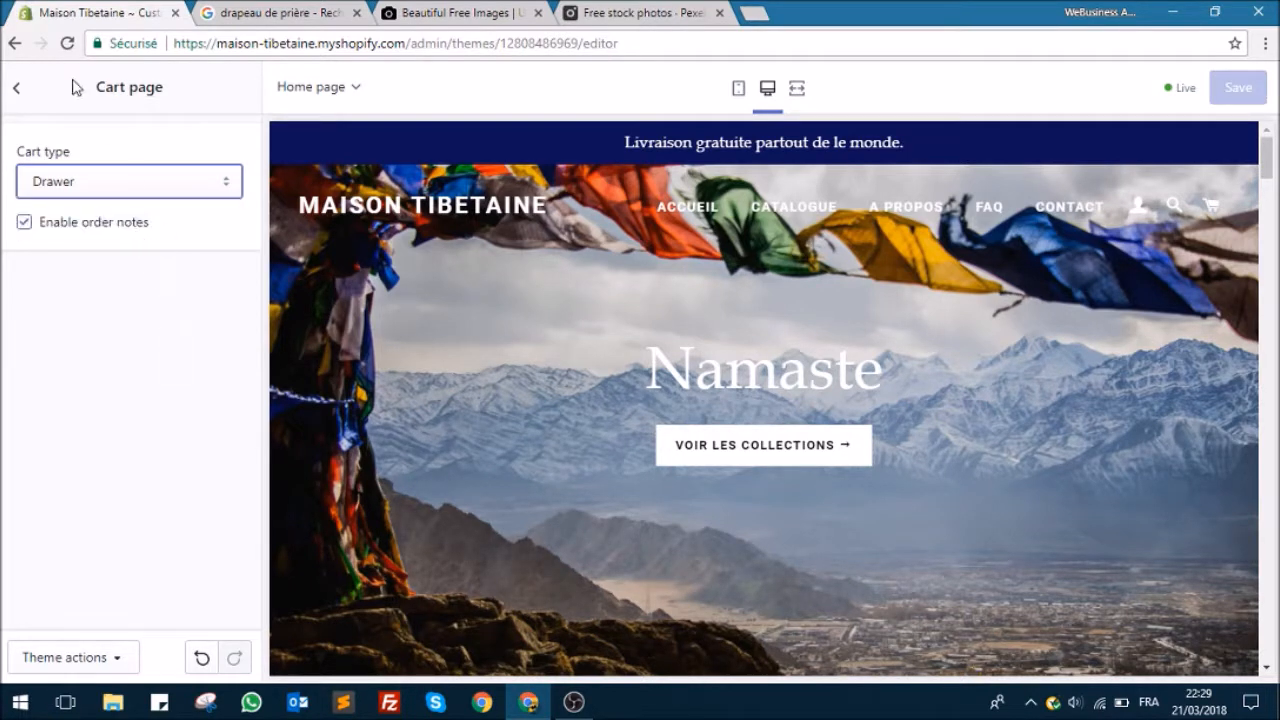
Step: Open the Social media theme settings and examine the sharing image and account link fields
click(25, 92)
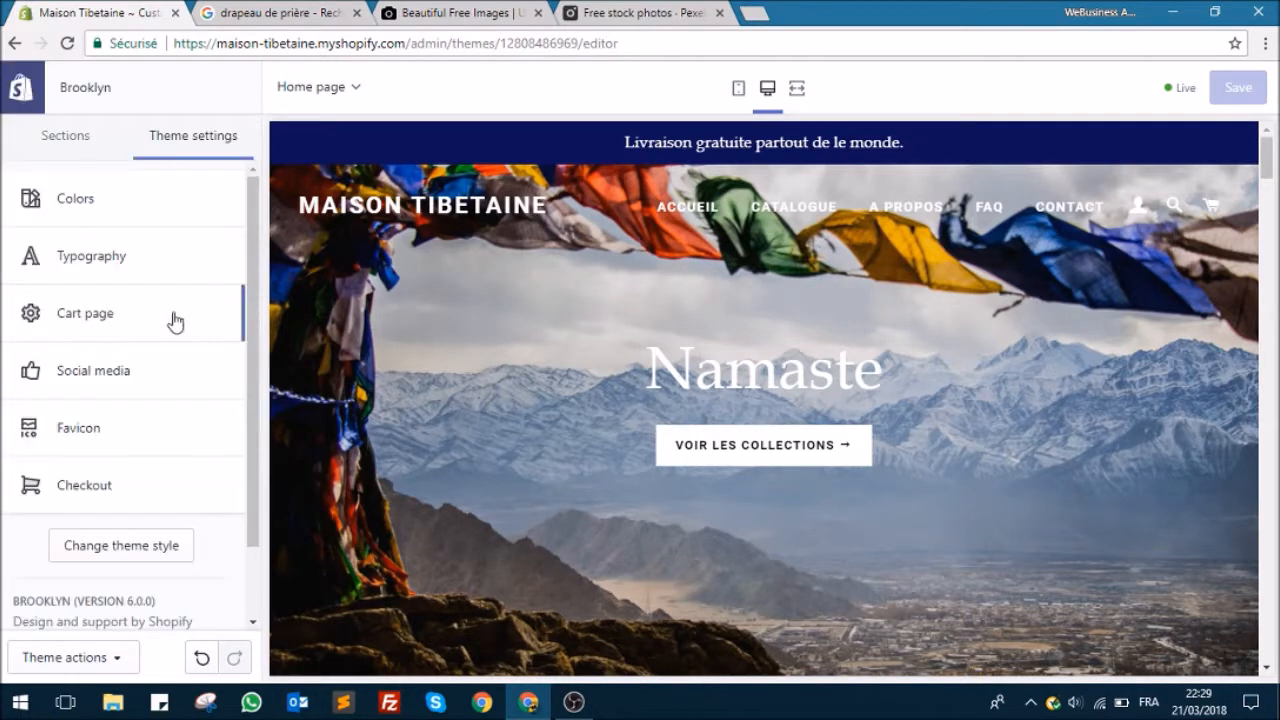
click(114, 380)
scroll(140, 250, down, 5)
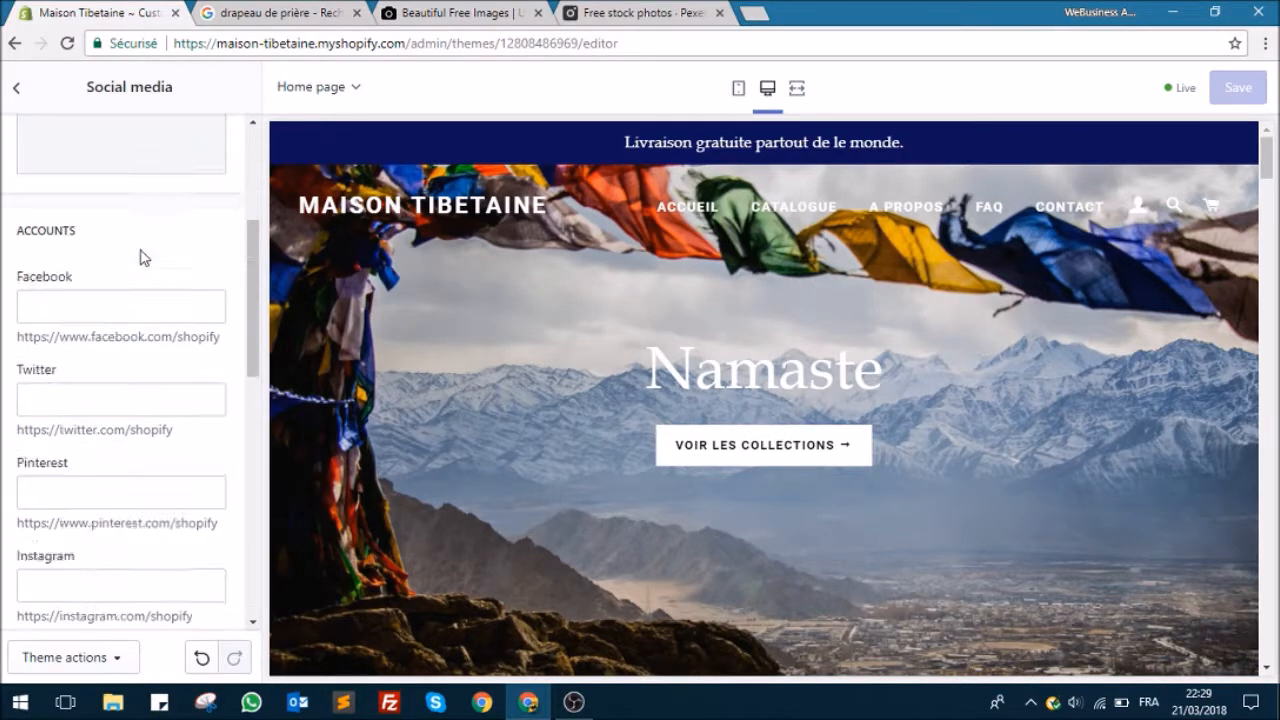
scroll(165, 480, down, 3)
scroll(140, 526, up, 10)
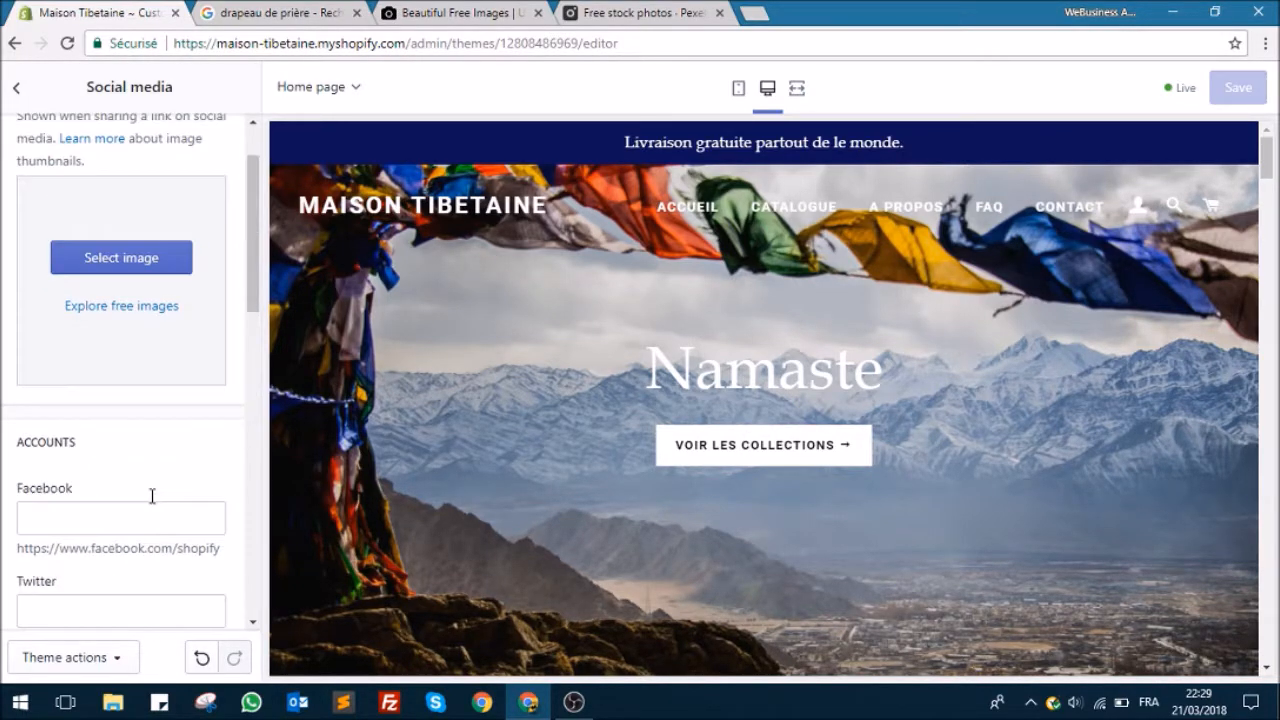
Step: Open the Favicon theme settings and run a Google search for "om" in a new browser tab
click(17, 93)
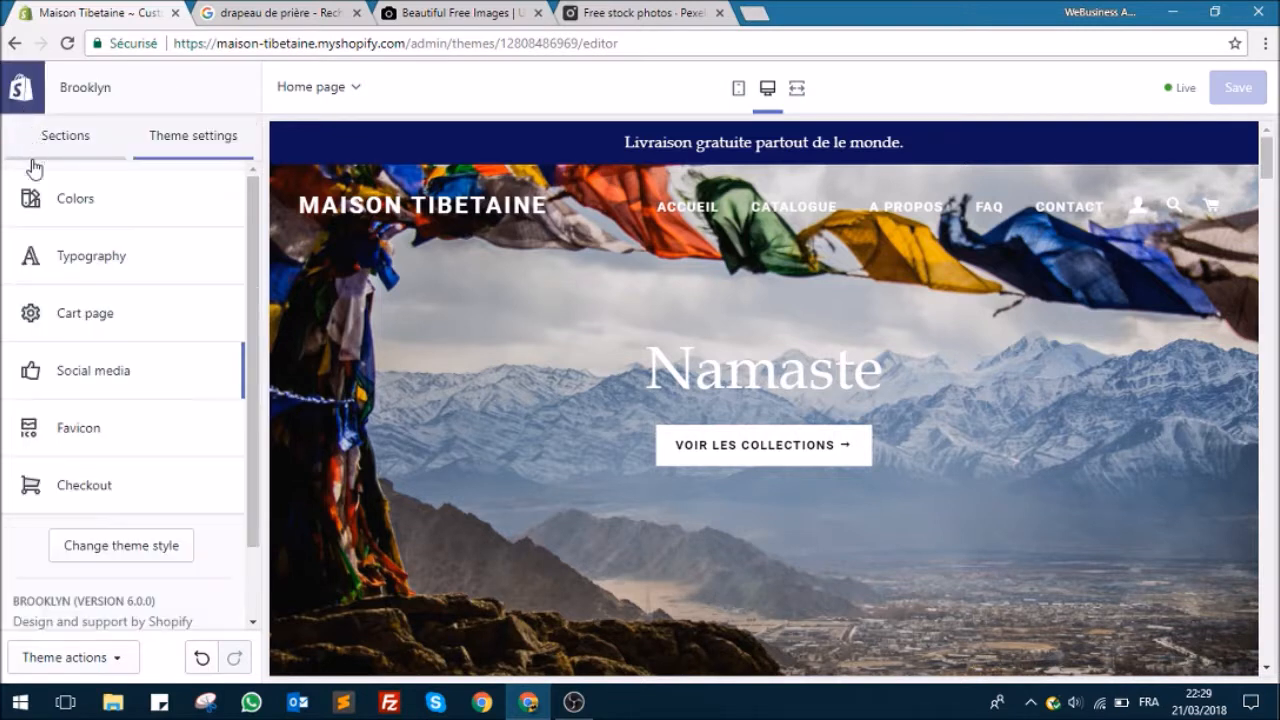
click(88, 432)
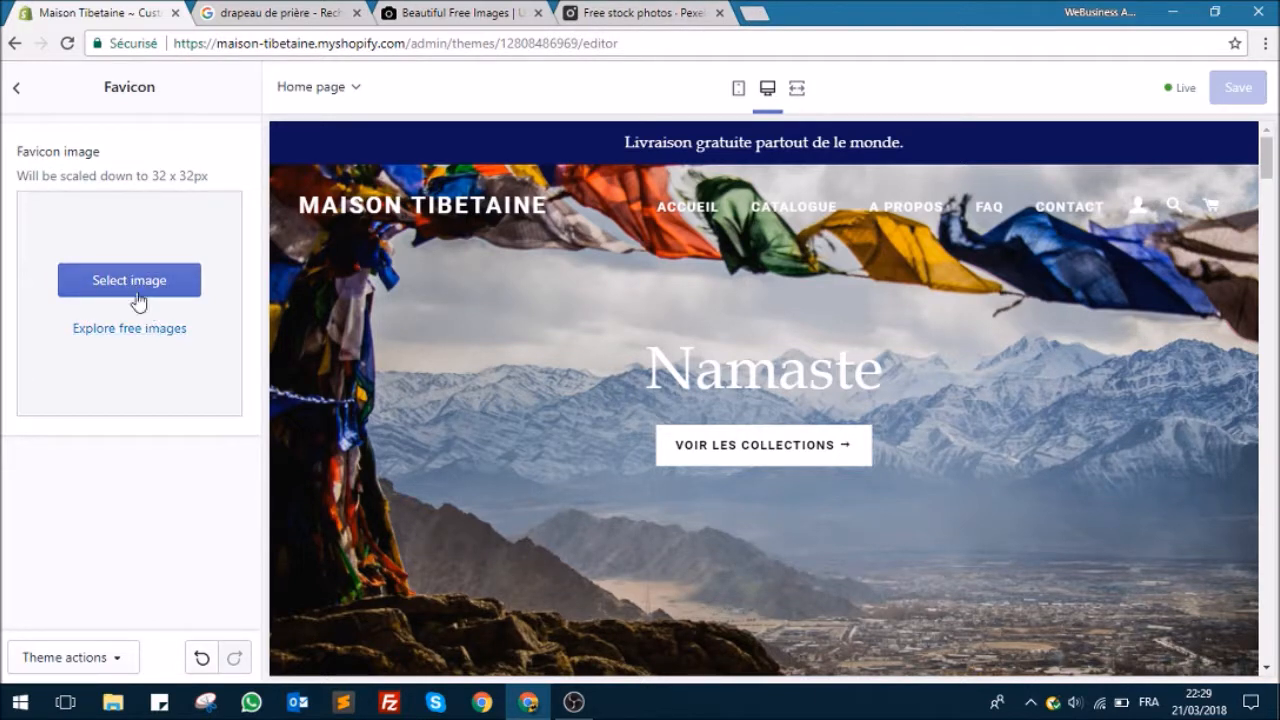
click(757, 12)
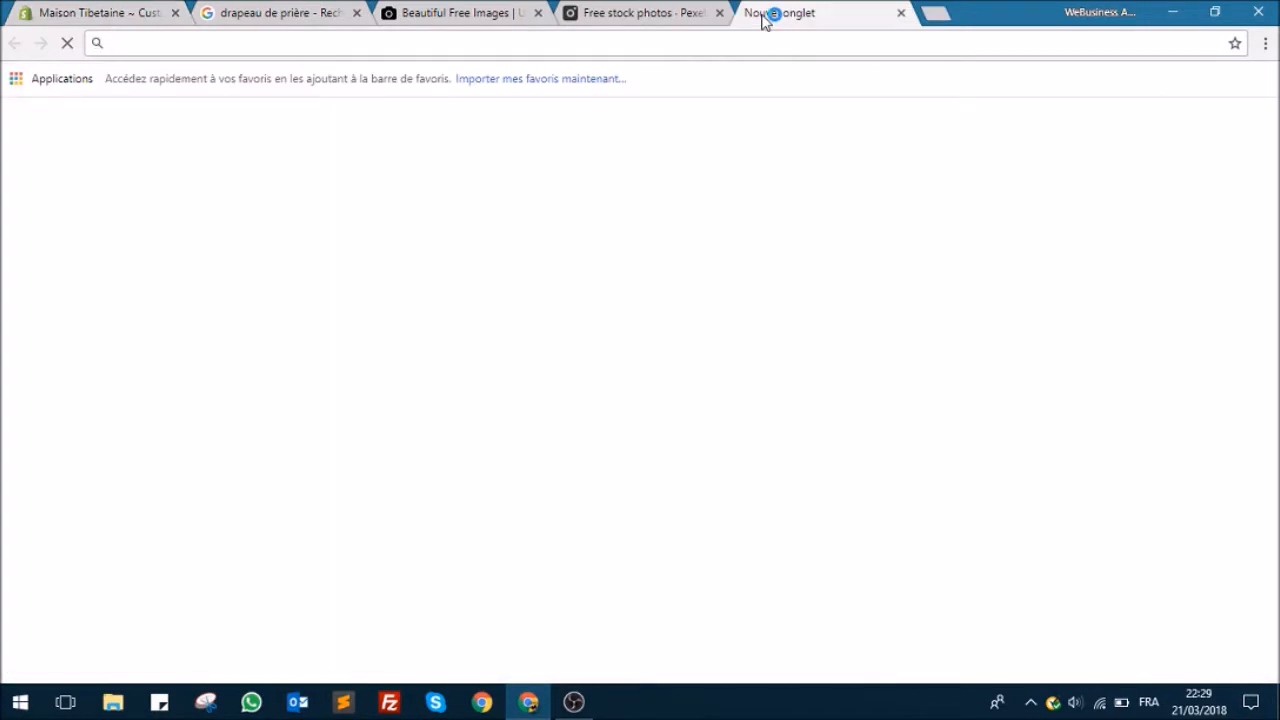
text(om)
key(Return)
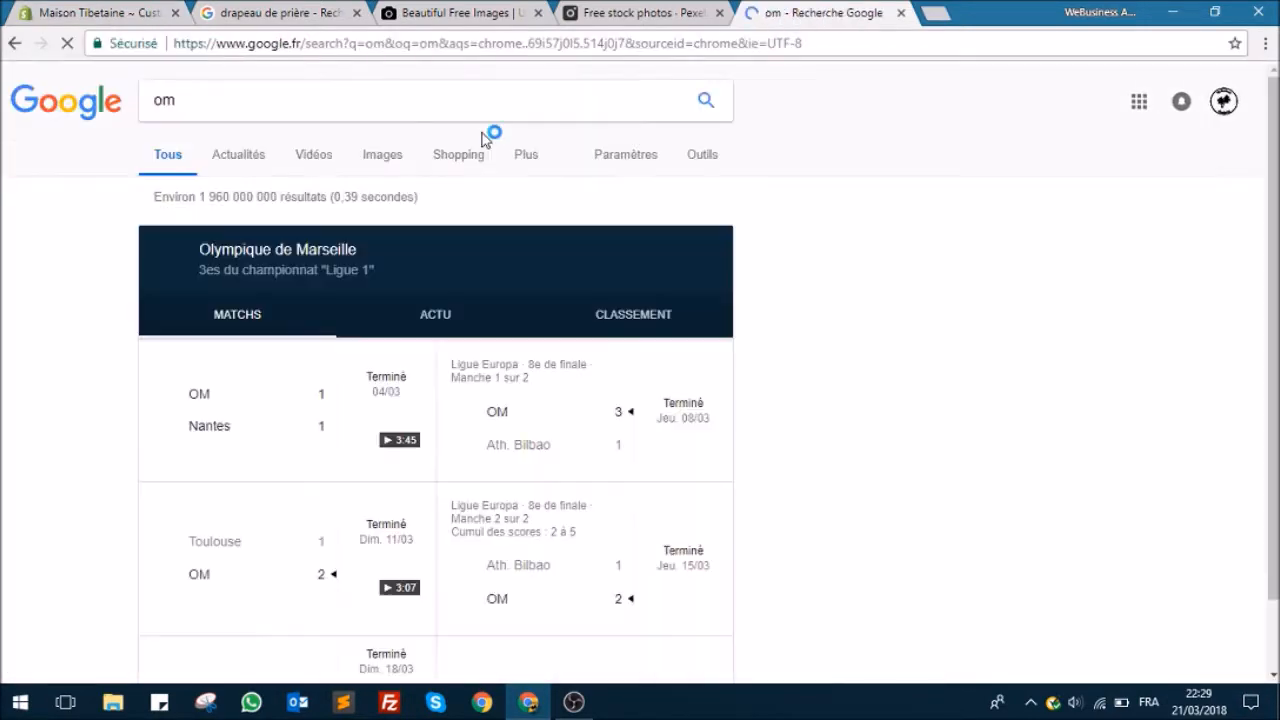
Step: Switch to image results and refine the search to "om tibetain"
click(388, 157)
text(tibetz)
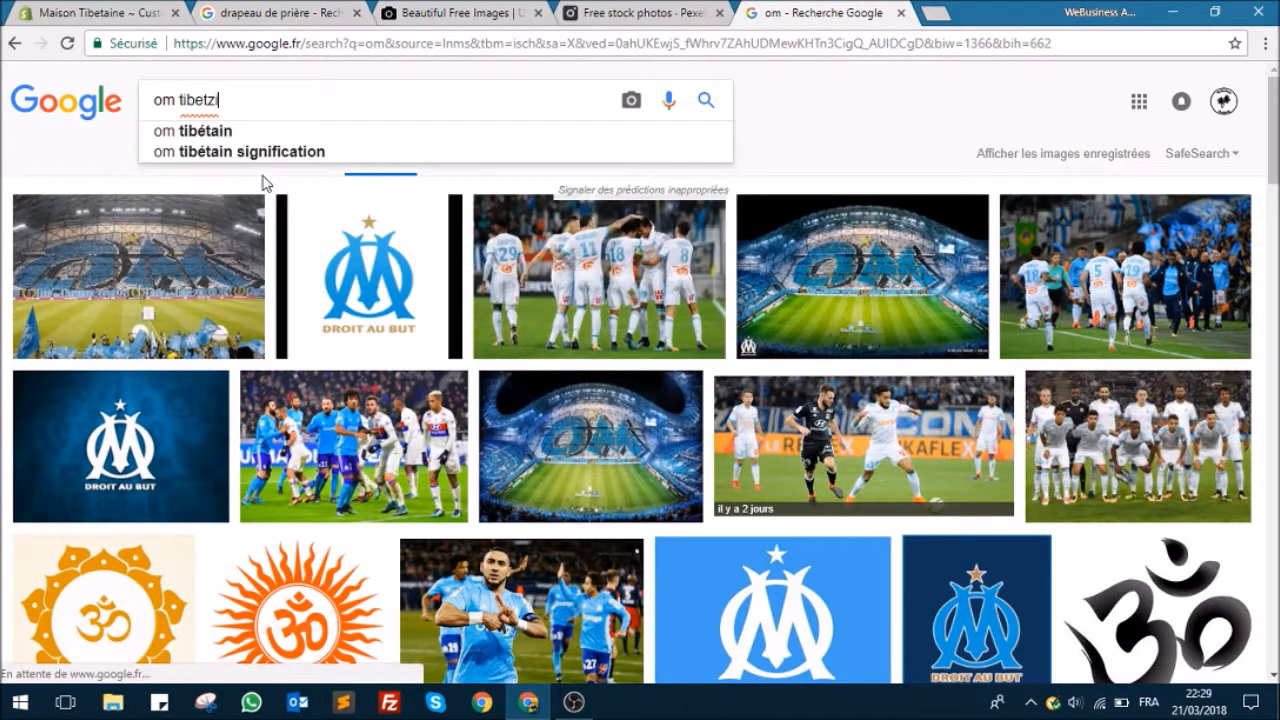
key(BackSpace)
text(a)
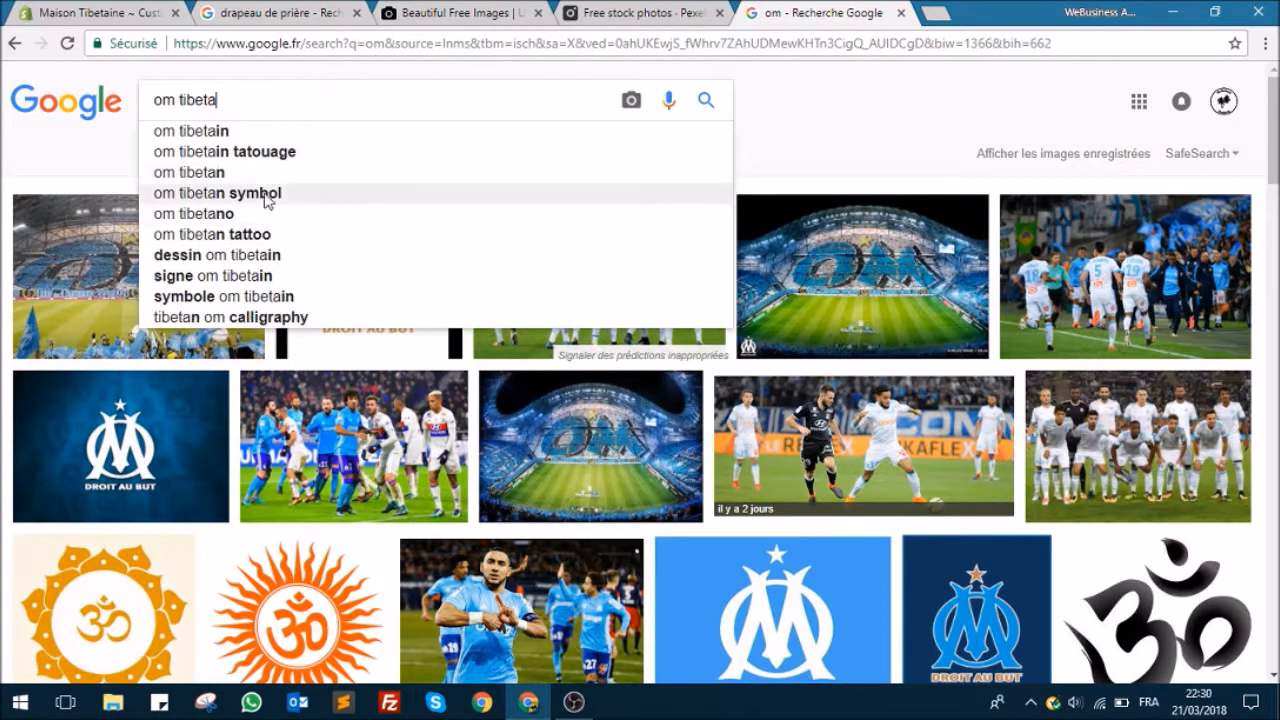
click(251, 131)
Step: Choose a black Tibetan Om symbol from the image results and save it as aum-om-tibetain-1c.png in the design folder
scroll(351, 223, down, 3)
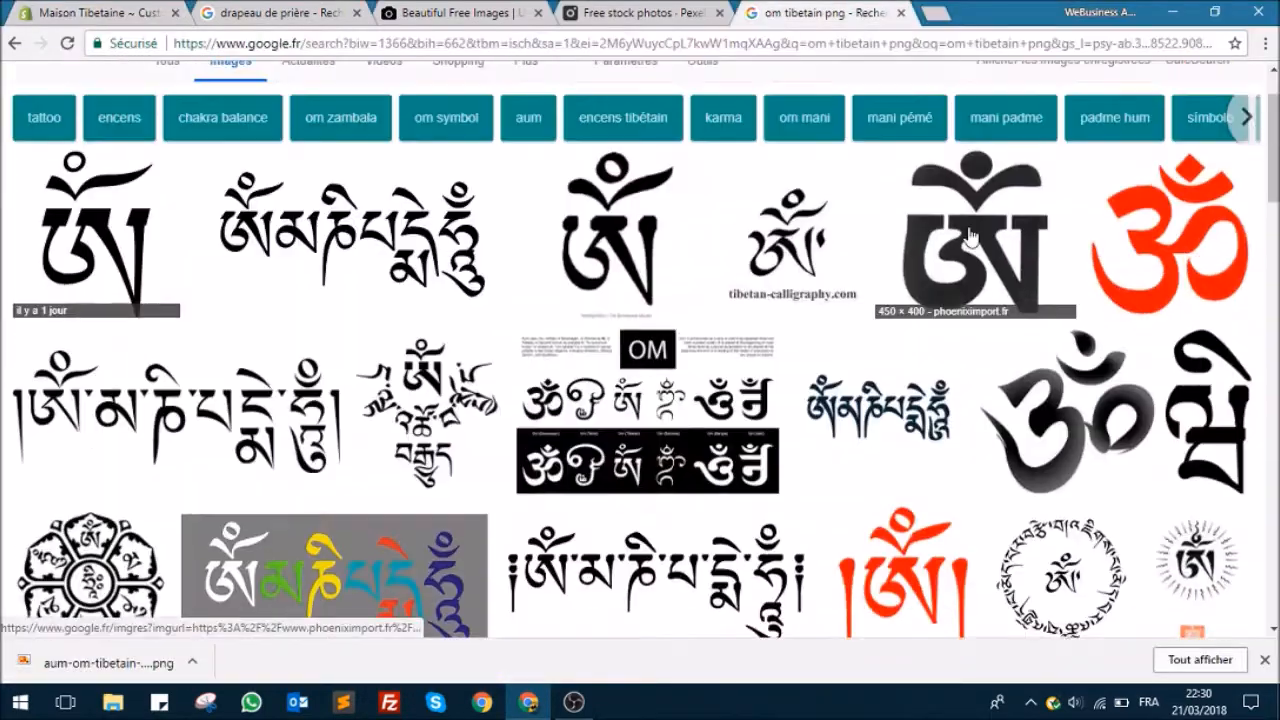
click(968, 234)
right_click(443, 360)
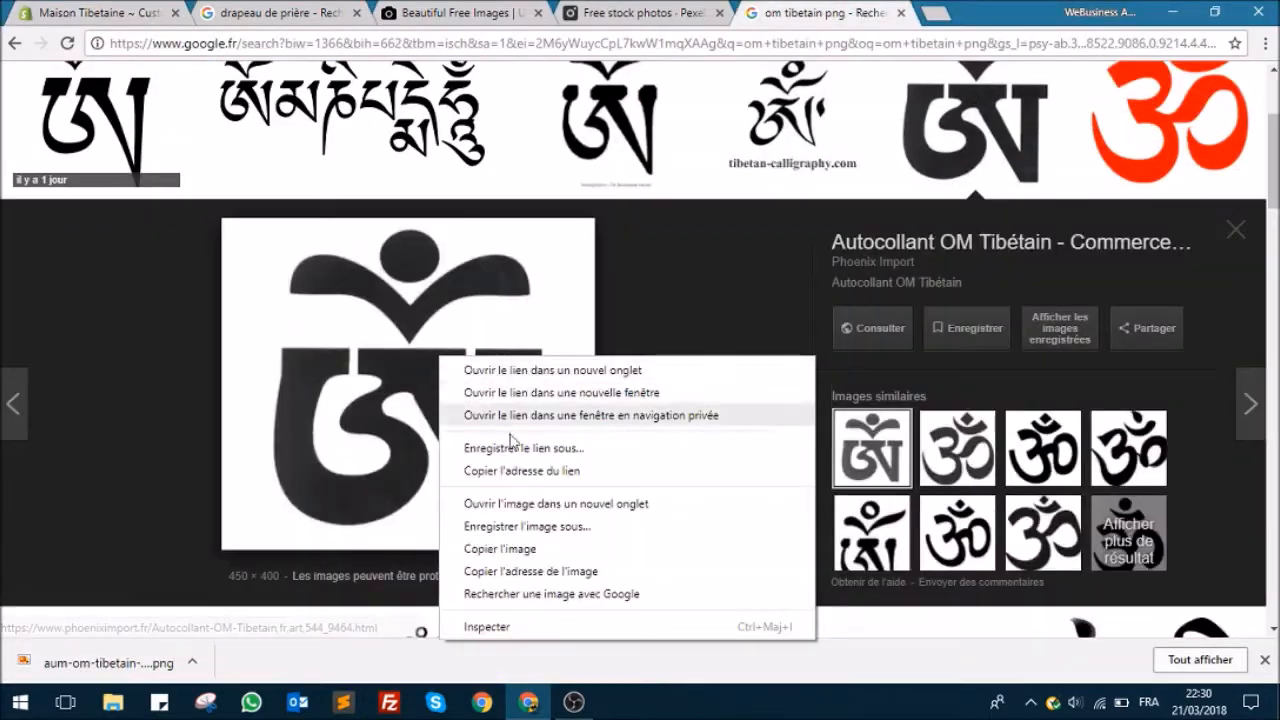
click(530, 518)
click(688, 478)
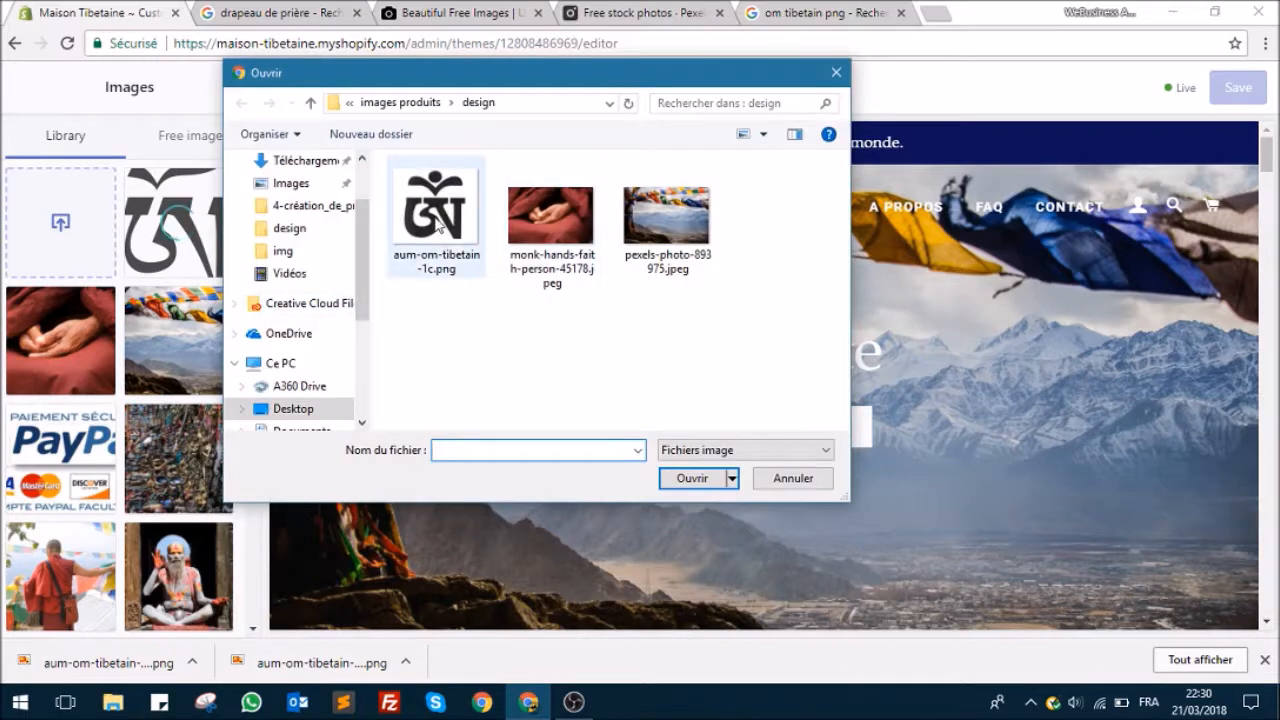
Step: Upload aum-om-tibetain-1c.png as the theme's favicon image and save the changes
click(437, 225)
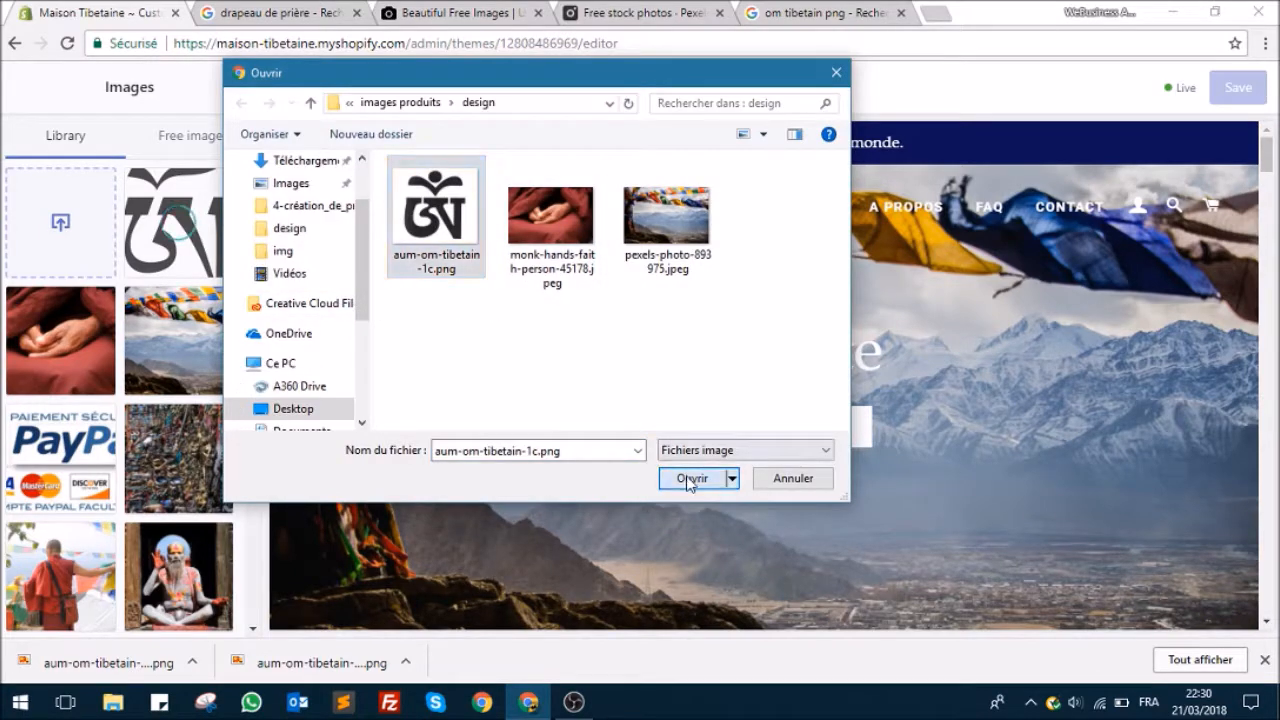
click(722, 478)
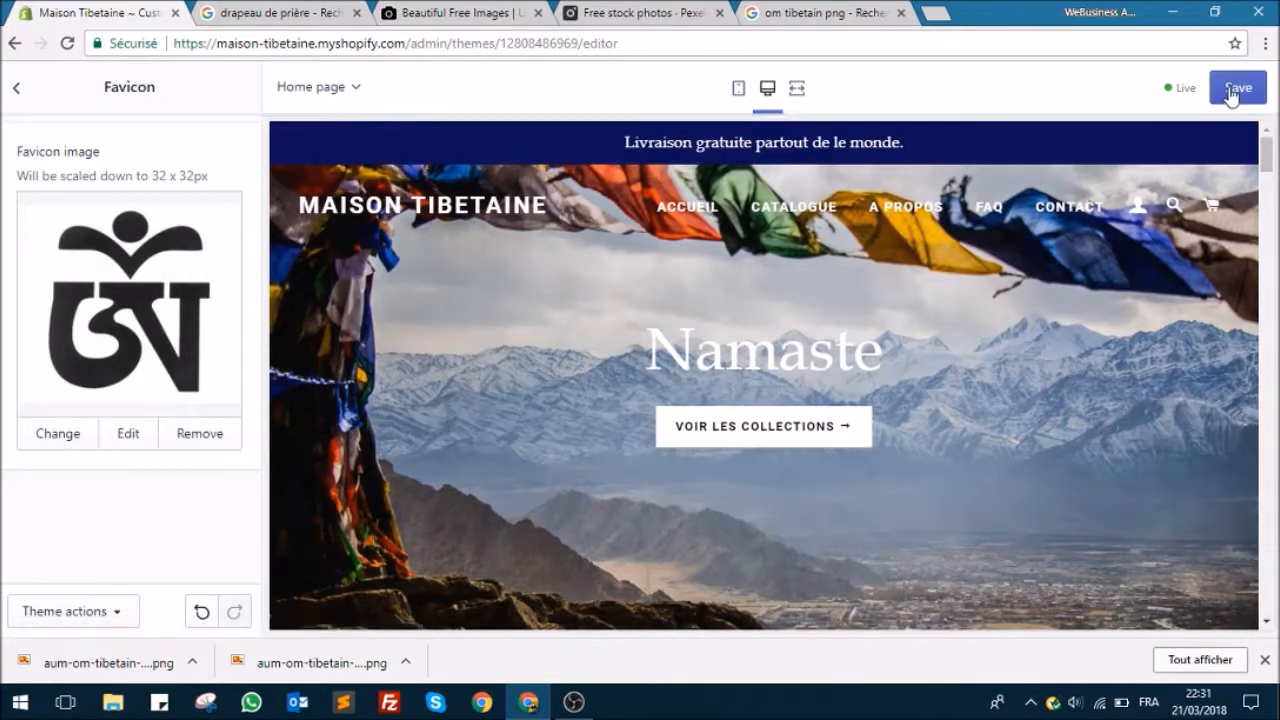
click(1235, 92)
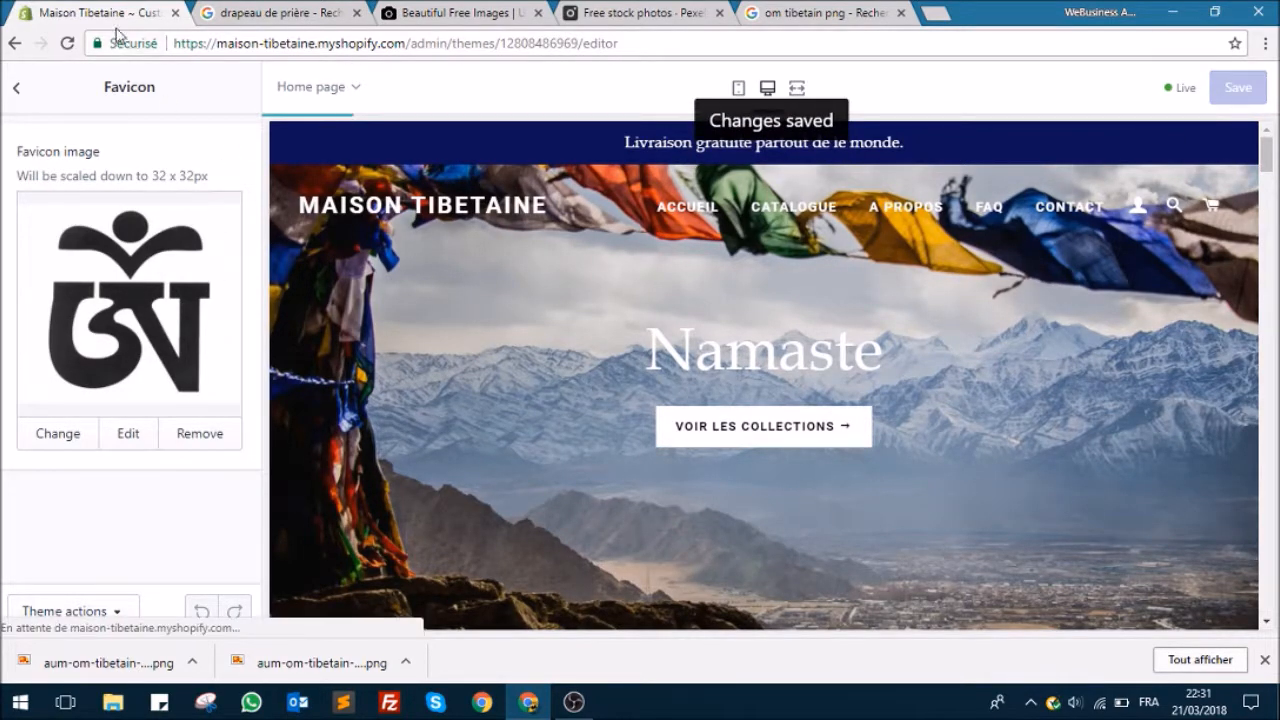
Step: Open the Checkout theme settings and examine the banner, logo and main content area options
click(17, 88)
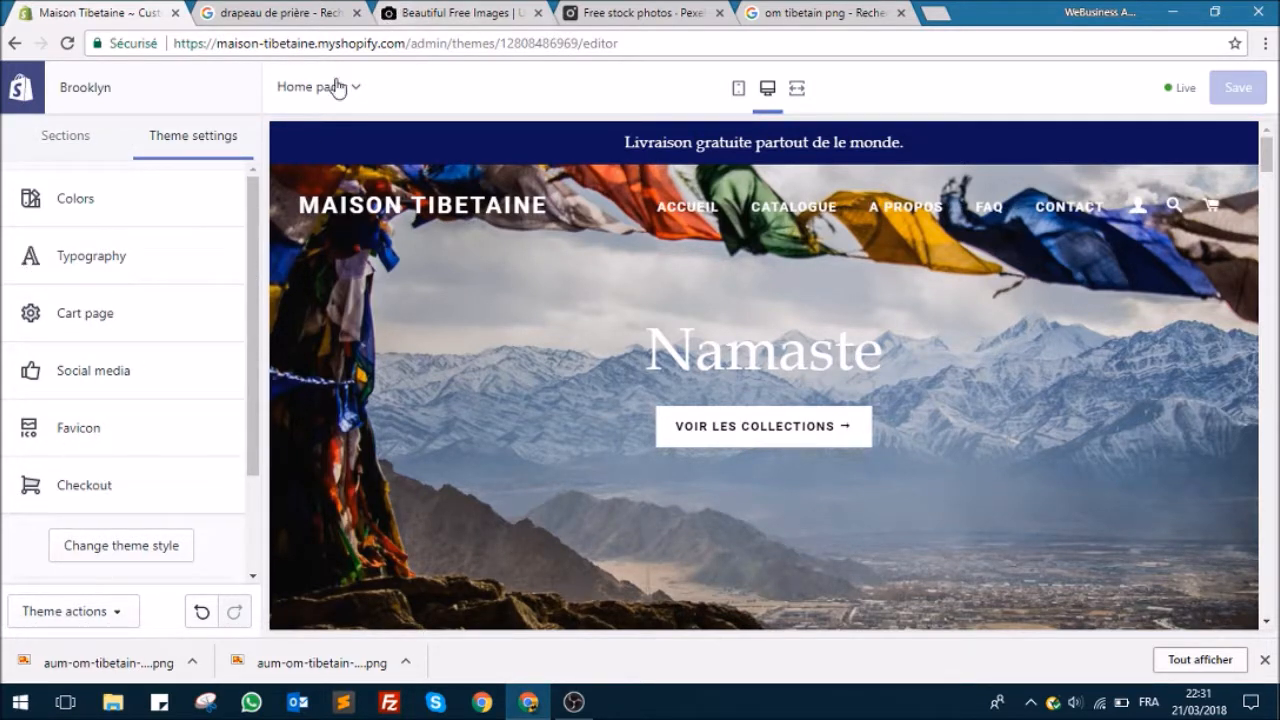
click(82, 485)
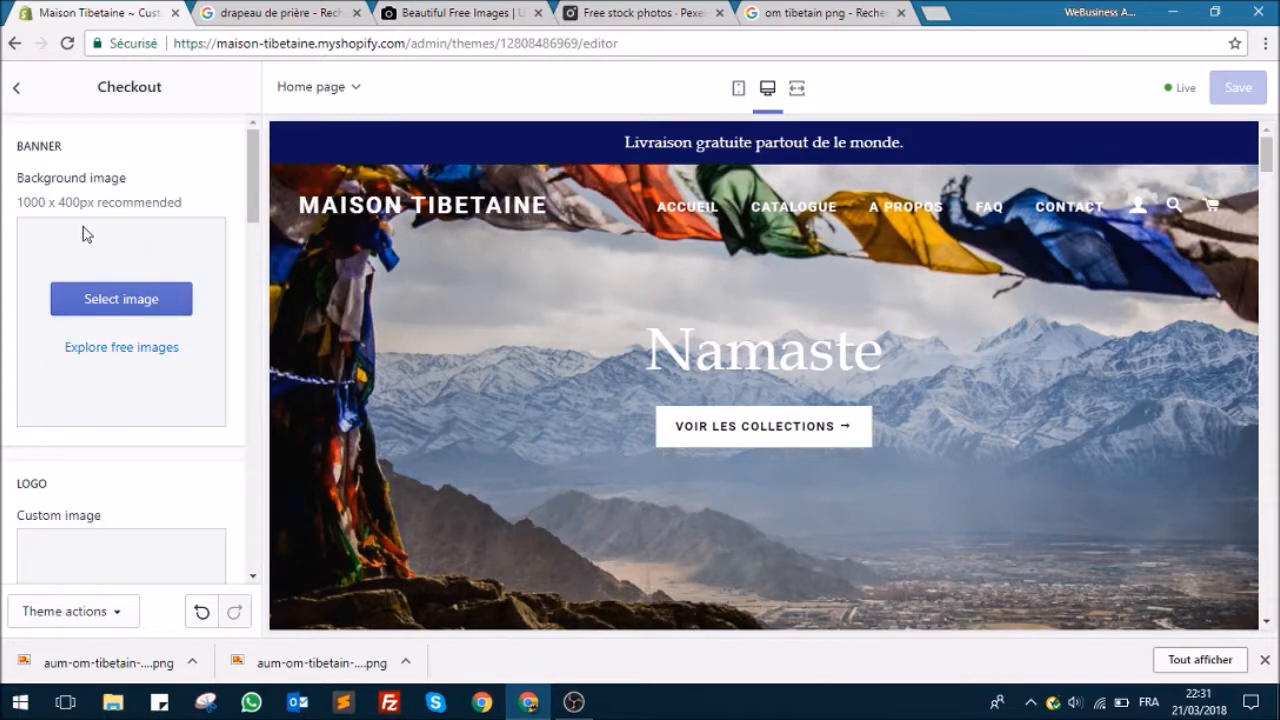
scroll(200, 460, down, 4)
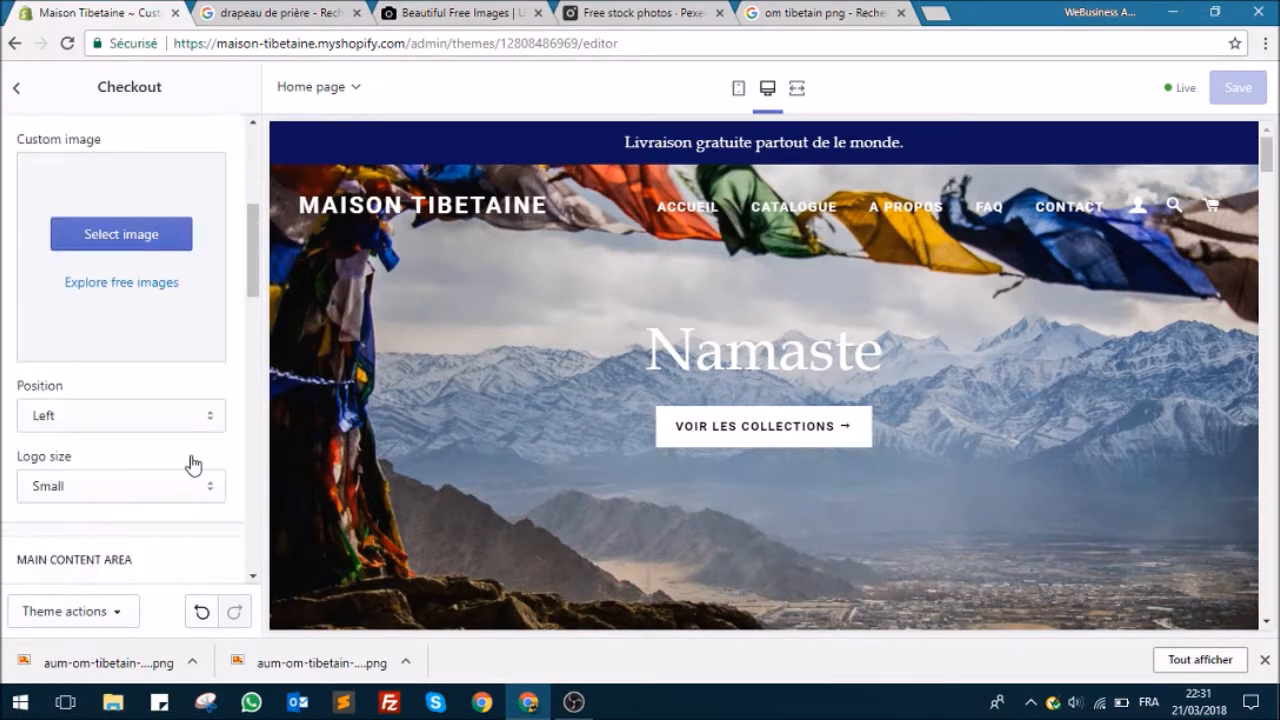
scroll(180, 466, up, 4)
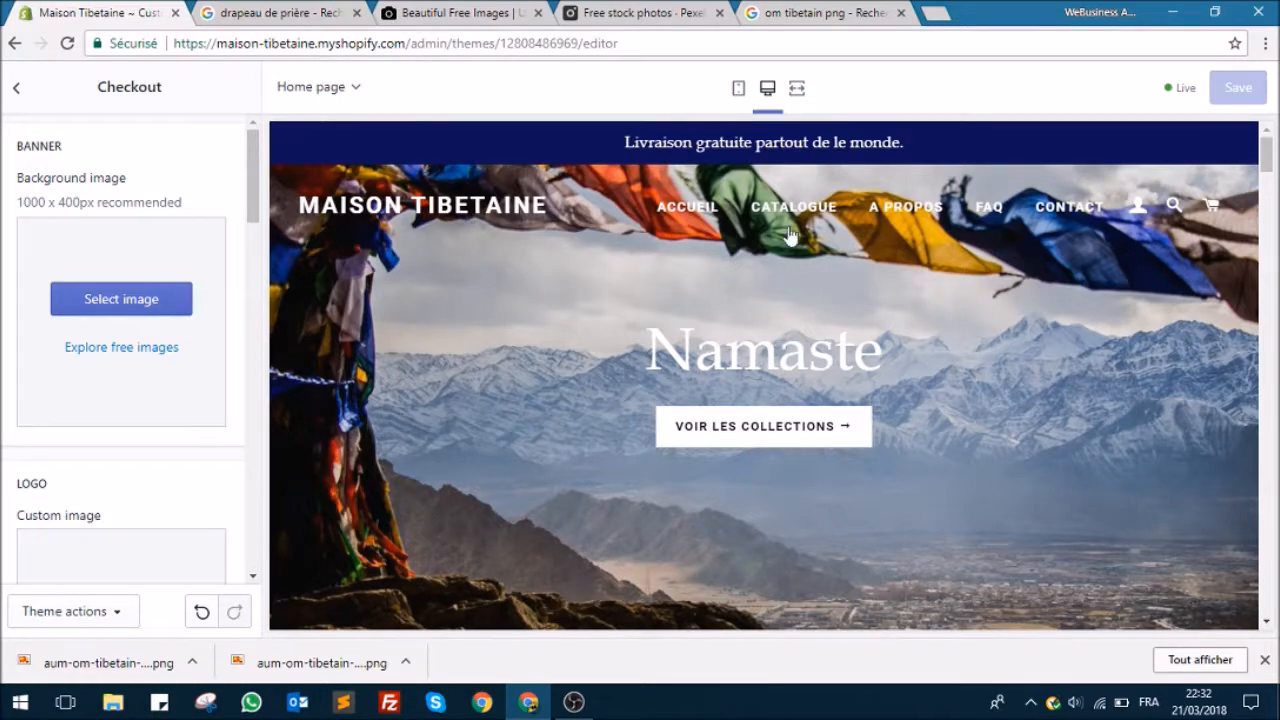
scroll(108, 357, down, 3)
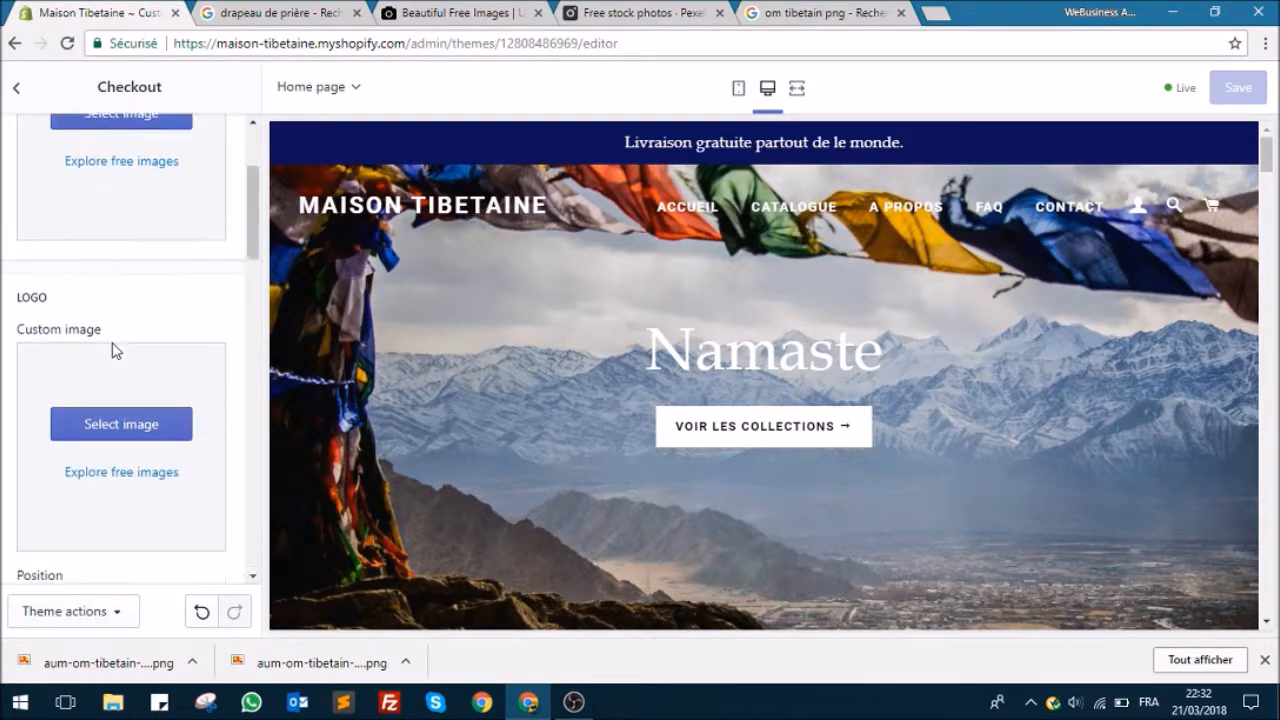
scroll(157, 351, up, 3)
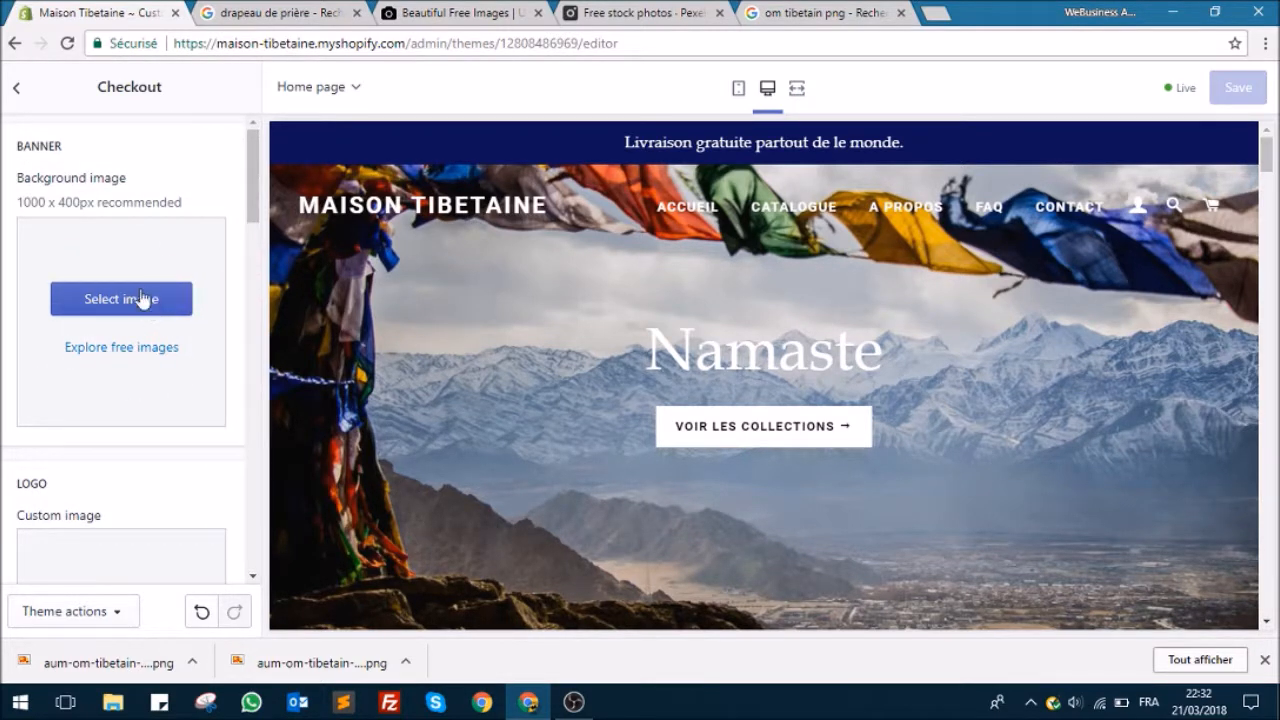
scroll(155, 240, down, 4)
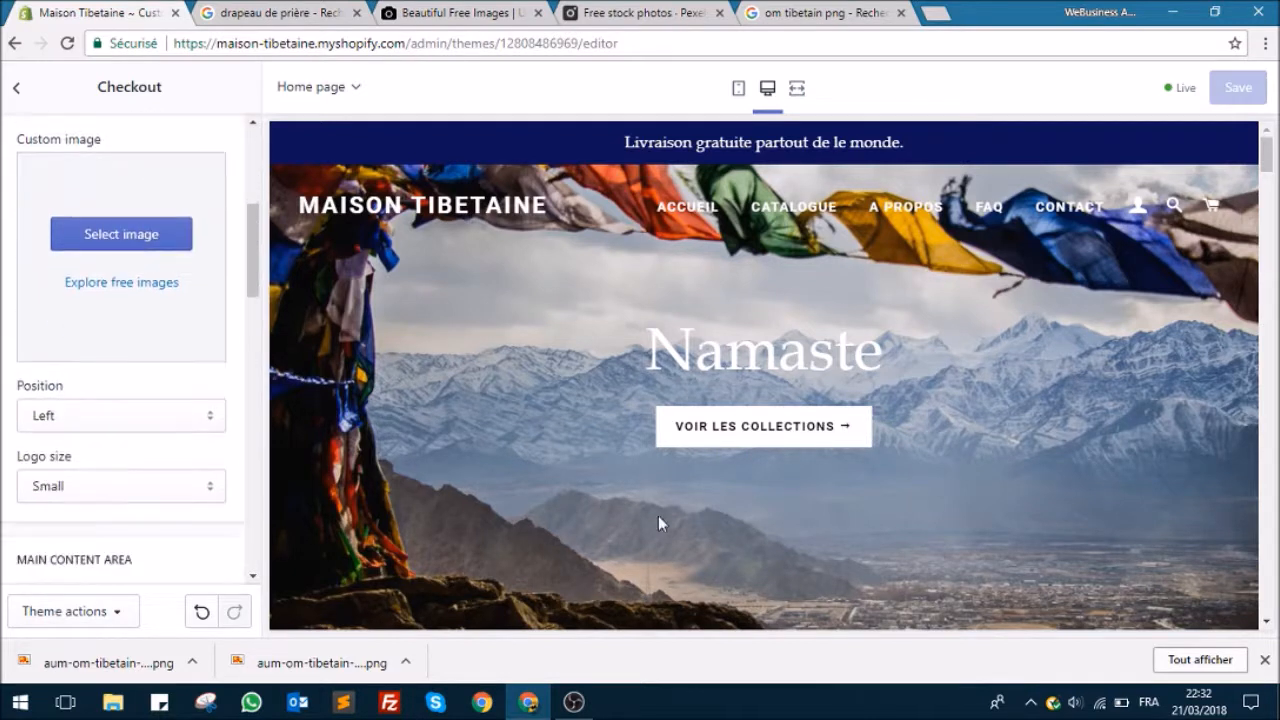
click(1263, 661)
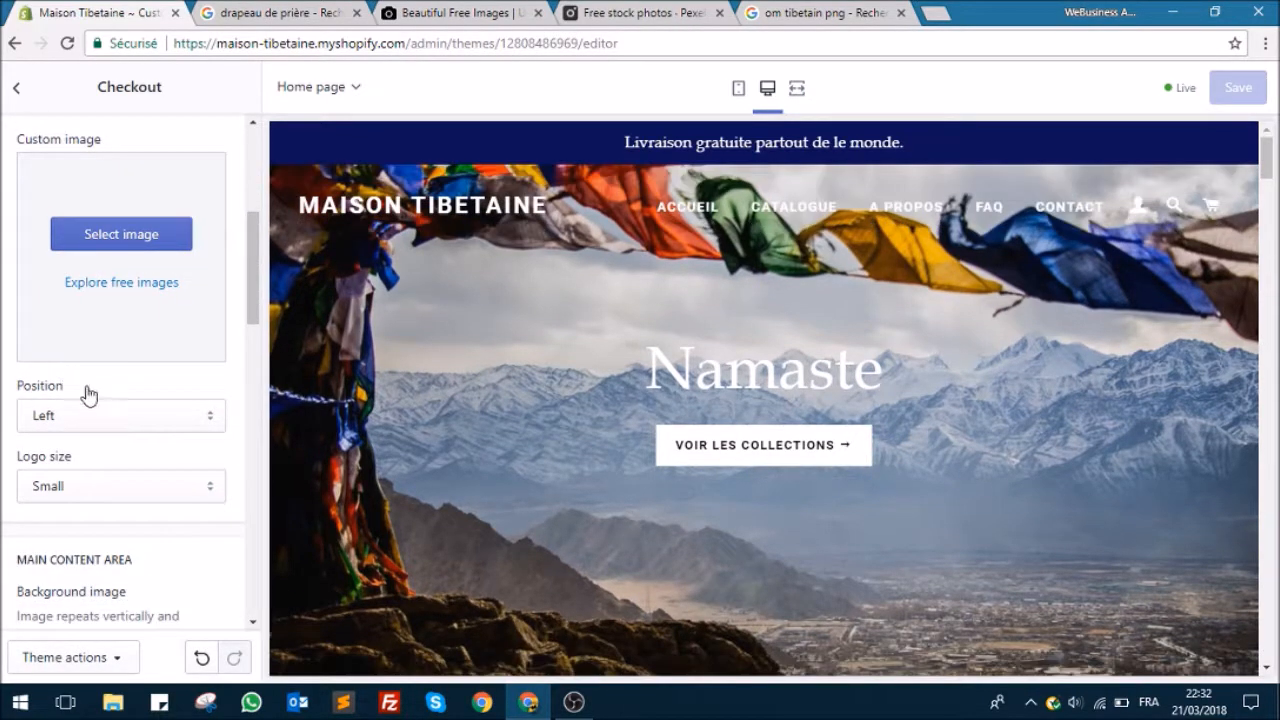
scroll(157, 420, down, 1)
scroll(155, 420, down, 2)
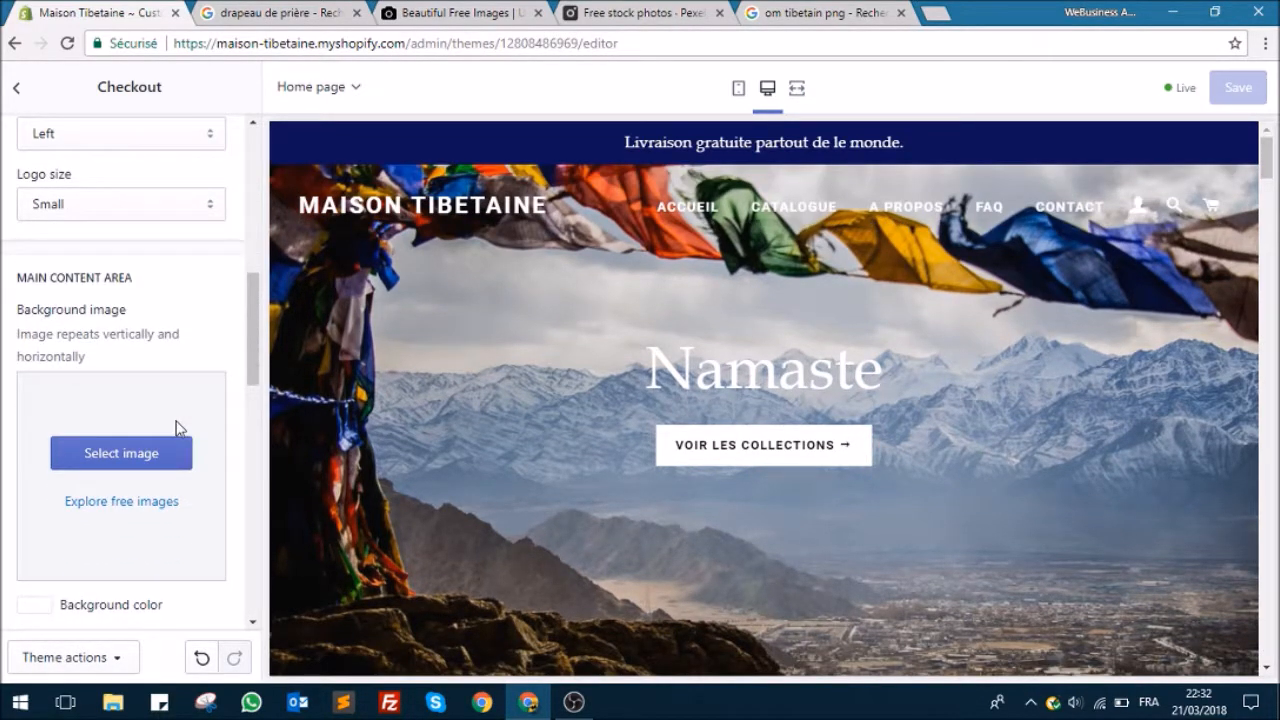
scroll(176, 428, up, 6)
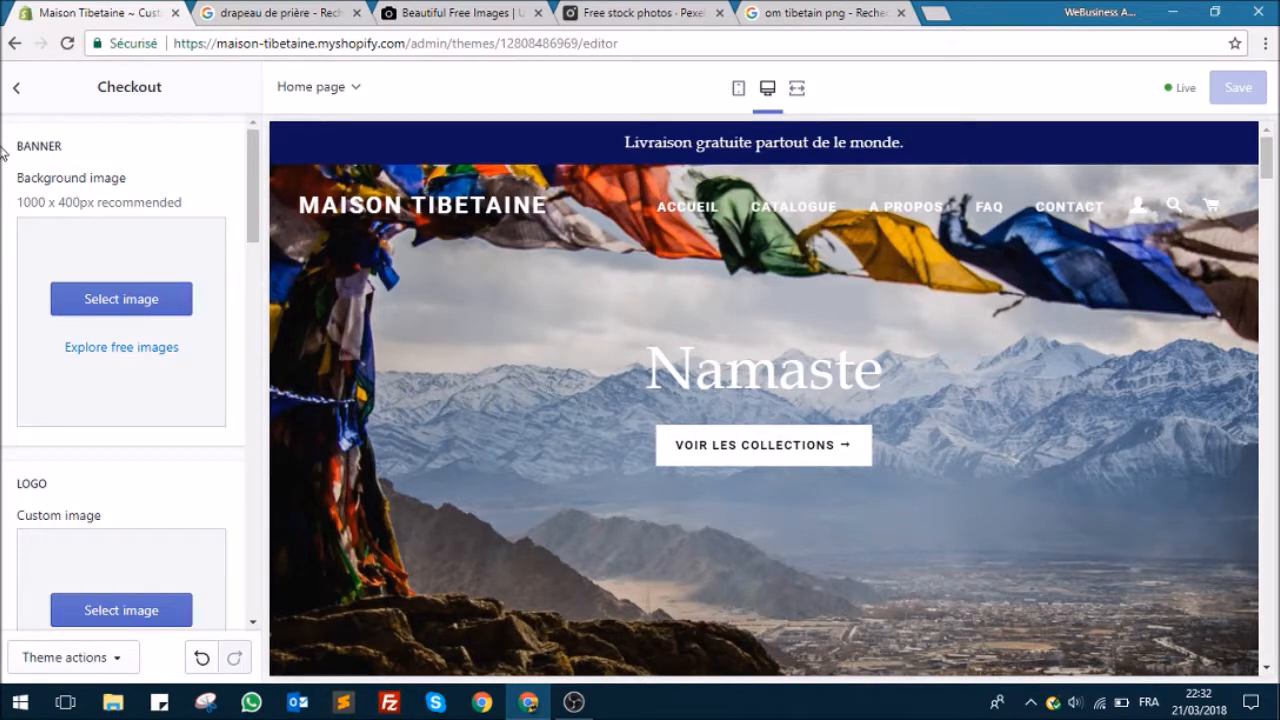
Step: Return to the theme's sections list and review the product collections on the home page preview
click(16, 88)
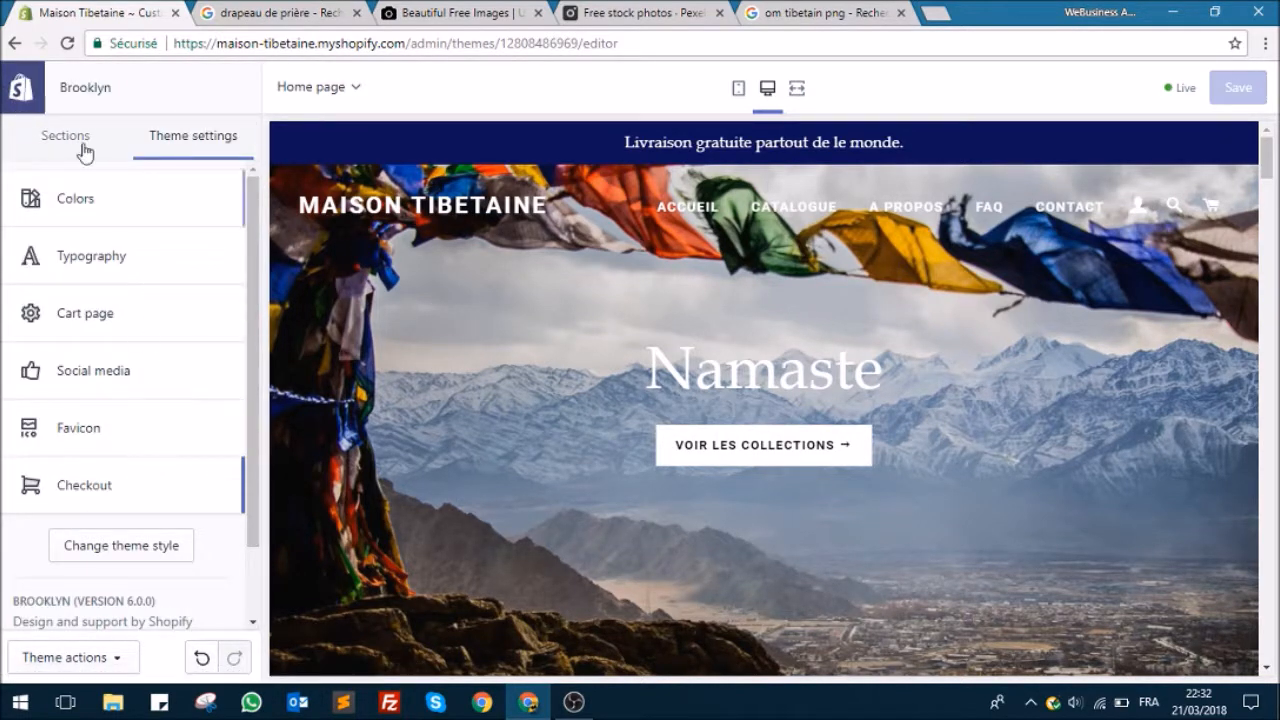
click(84, 150)
scroll(155, 300, down, 2)
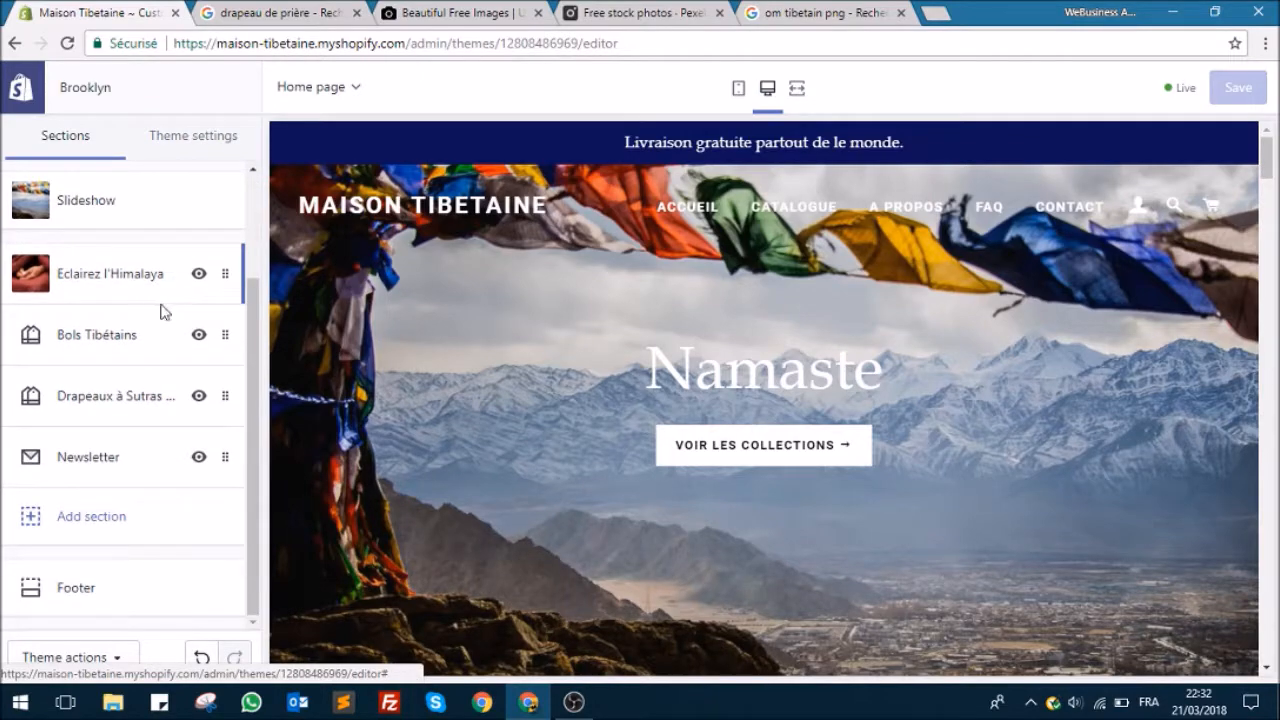
scroll(699, 330, down, 10)
scroll(699, 345, down, 10)
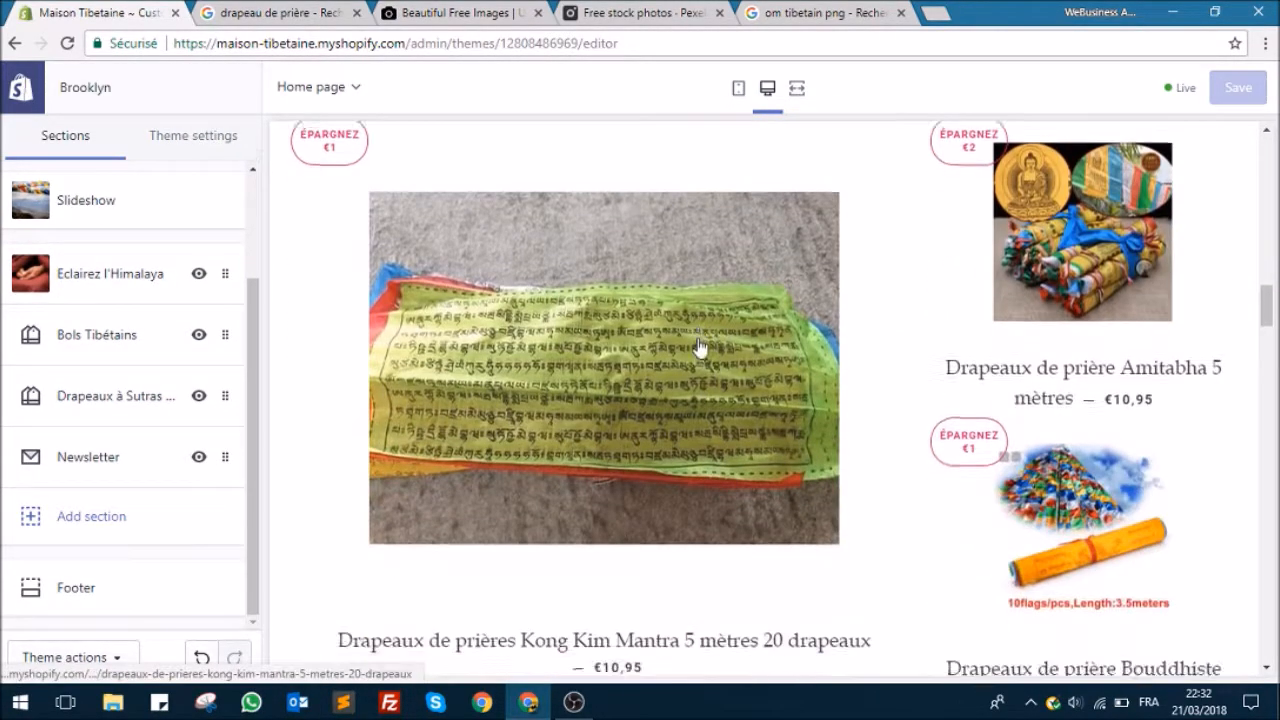
scroll(699, 345, down, 10)
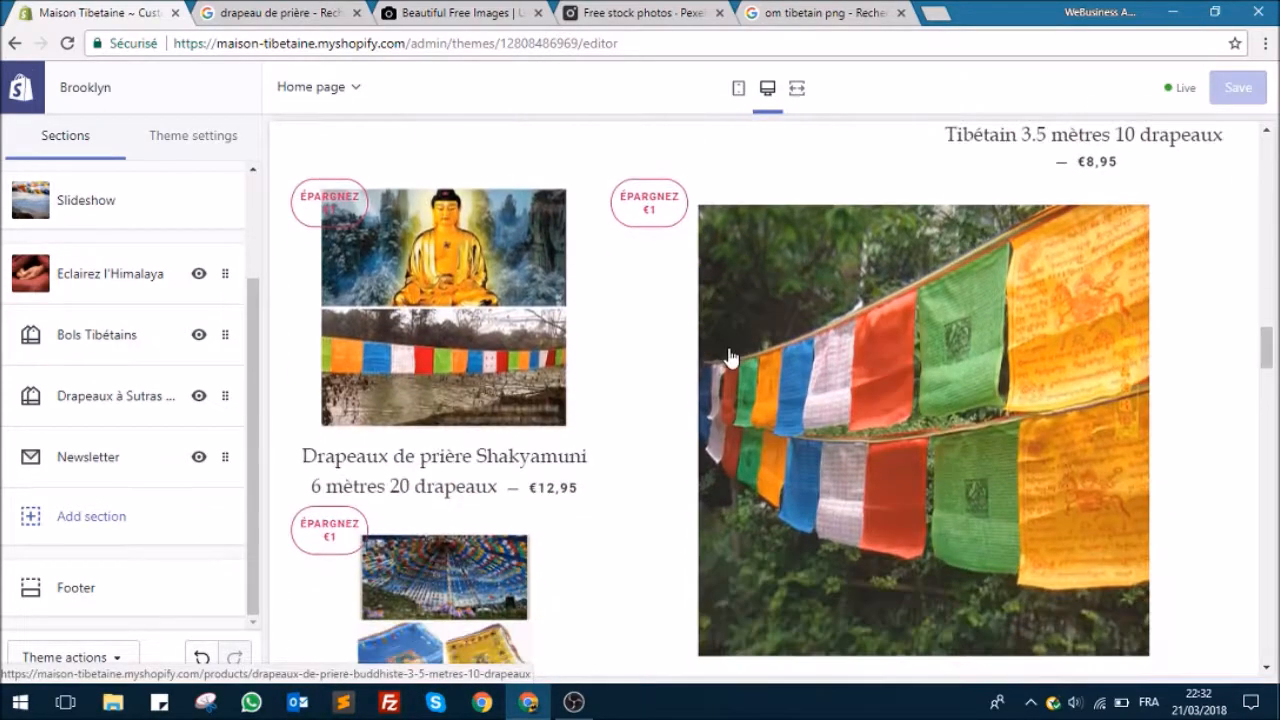
scroll(727, 356, down, 3)
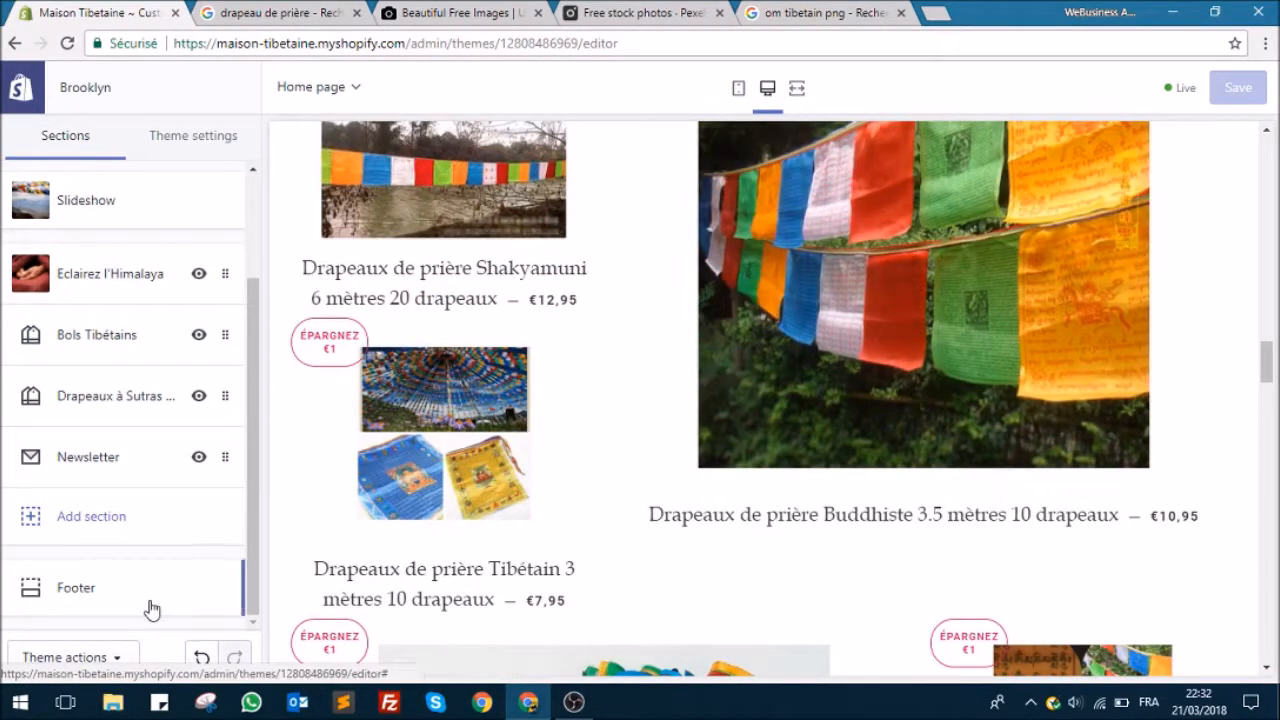
scroll(686, 443, up, 8)
scroll(684, 432, up, 15)
scroll(674, 428, up, 5)
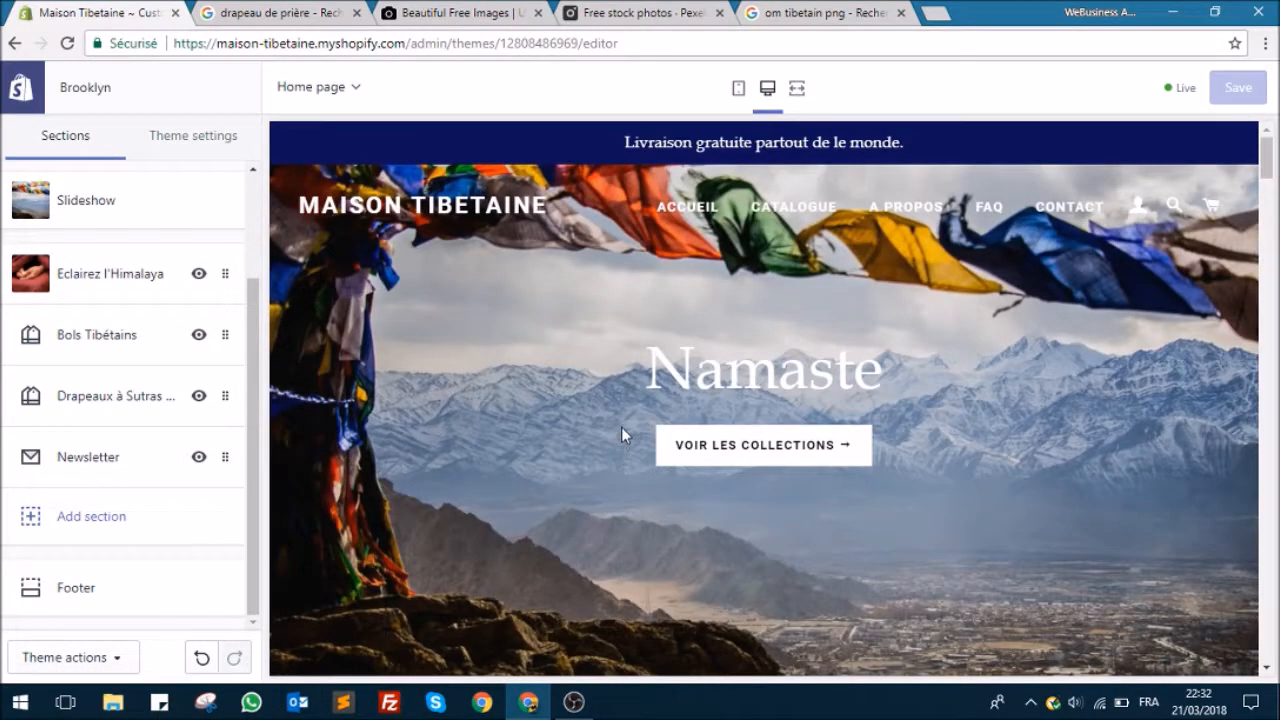